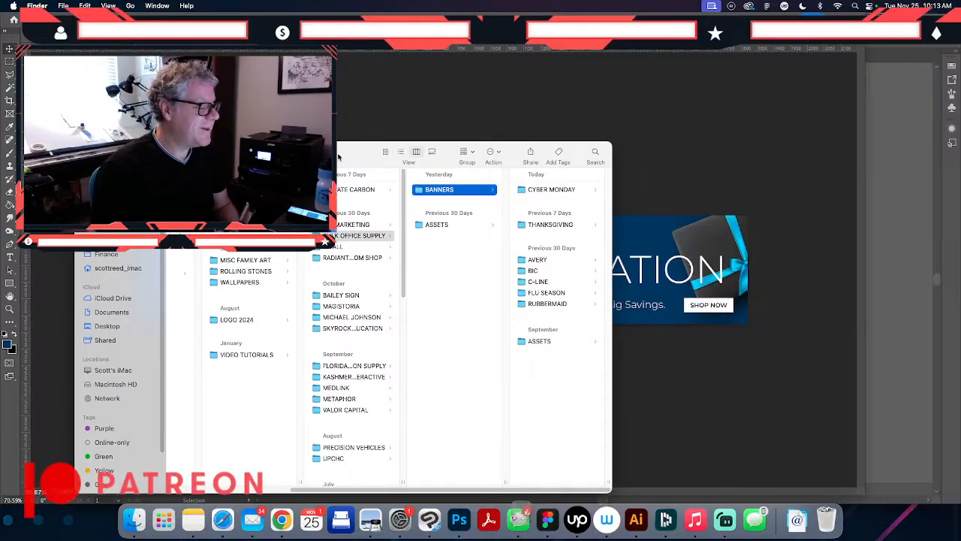
- Open the CYBER MONDAY banners folder and preview CYBER MONDAY banner 1 v2.psd
{"action": "left_click_drag", "start_coordinate": [338, 155], "coordinate": [209, 134]}
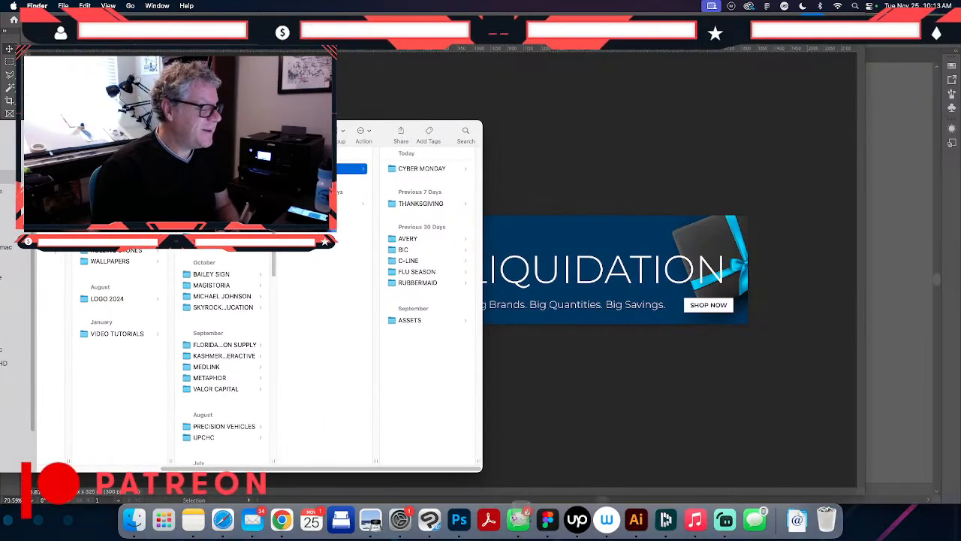
{"action": "left_click", "coordinate": [408, 170]}
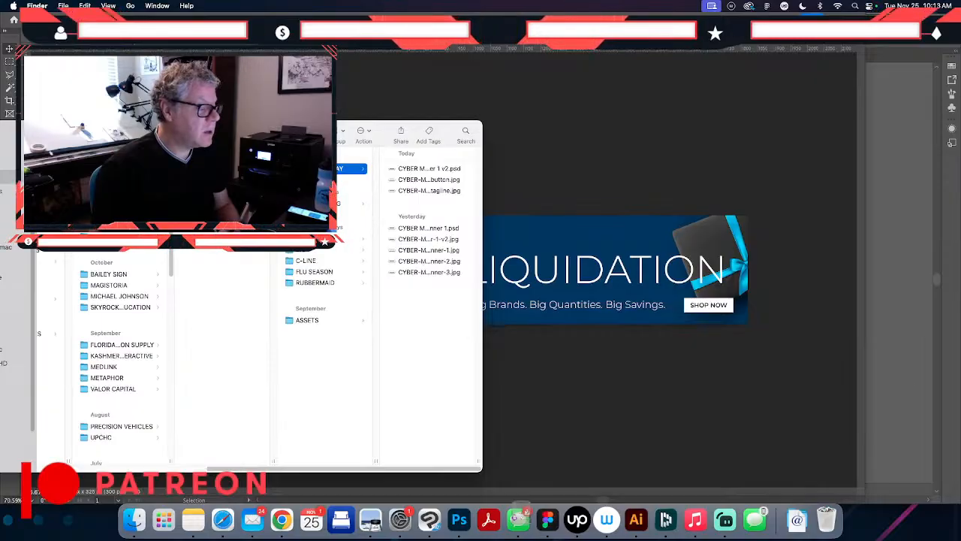
{"action": "left_click", "coordinate": [433, 170]}
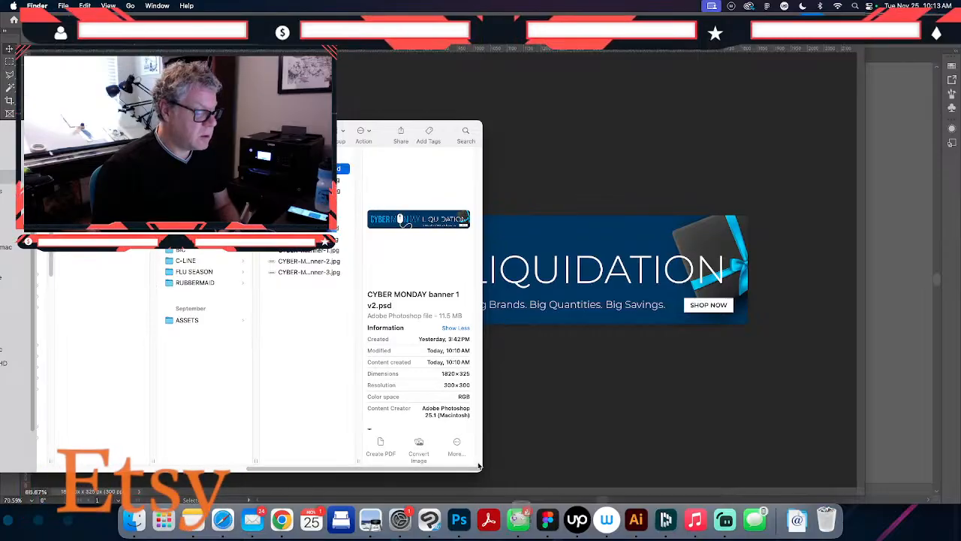
- Enlarge the file browser window, fit the CYBER MONDAY file column to the full file names, and reposition the window
{"action": "left_click_drag", "start_coordinate": [482, 467], "coordinate": [699, 473]}
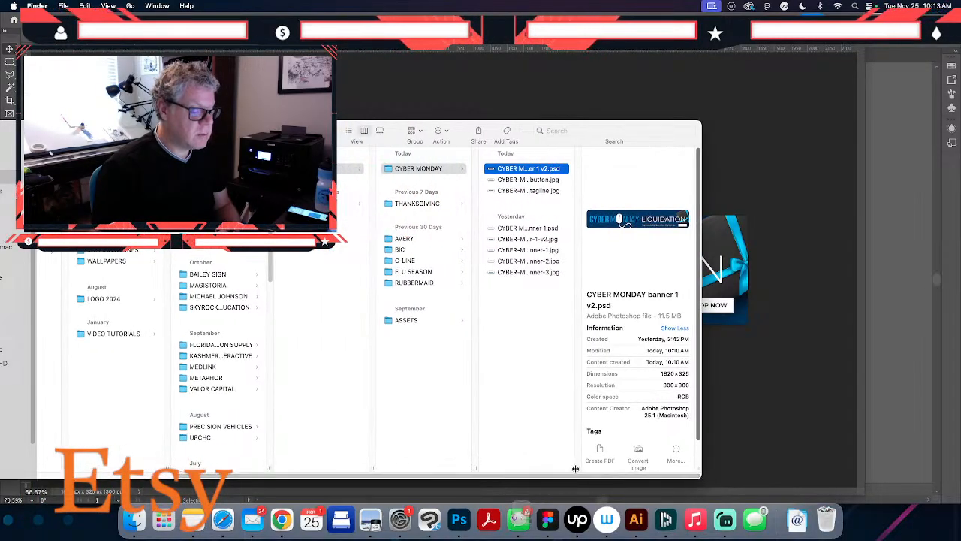
{"action": "left_click_drag", "start_coordinate": [578, 467], "coordinate": [516, 452]}
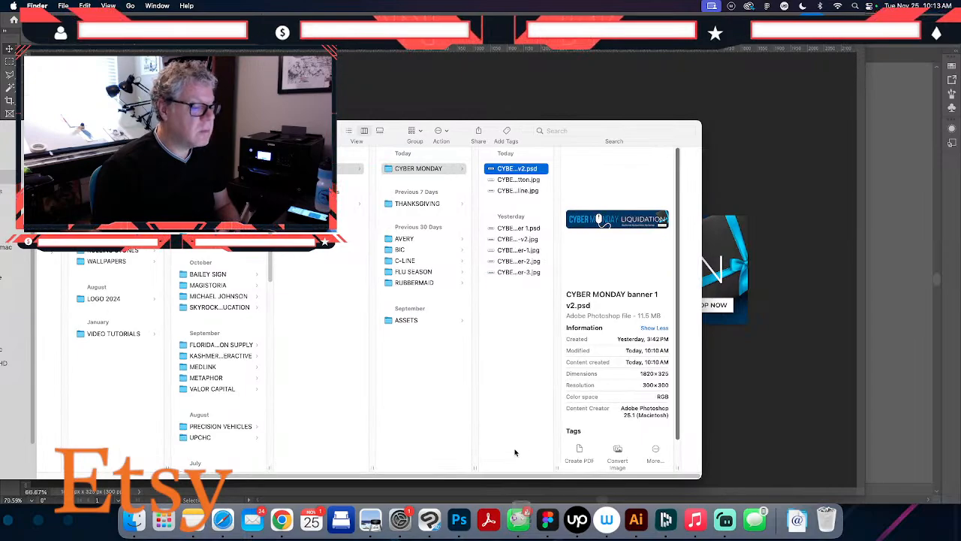
{"action": "double_click", "coordinate": [560, 466]}
{"action": "left_click_drag", "start_coordinate": [340, 129], "coordinate": [185, 121]}
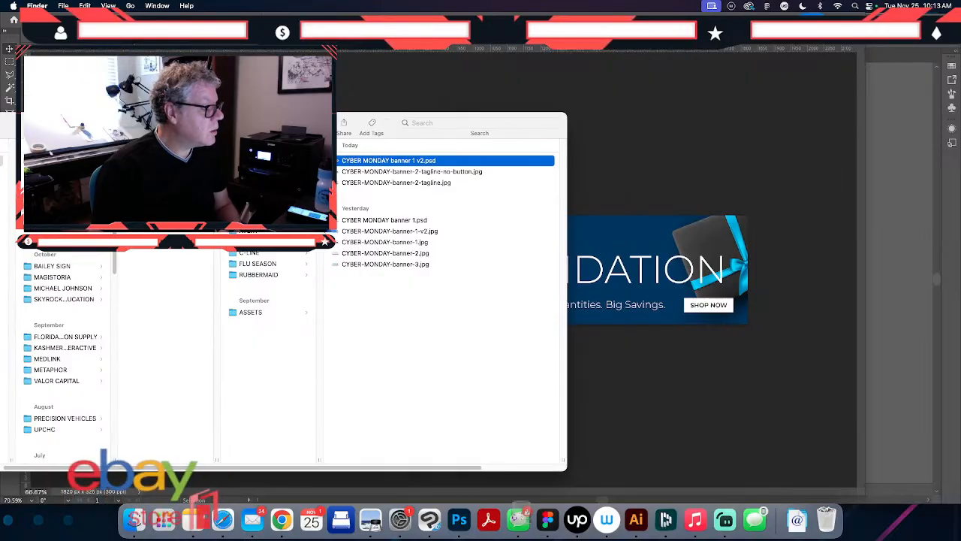
- Preview the CYBER MONDAY banner files one after another, from banner-2-tagline-no-button.jpg to banner-1.jpg
{"action": "left_click", "coordinate": [391, 174]}
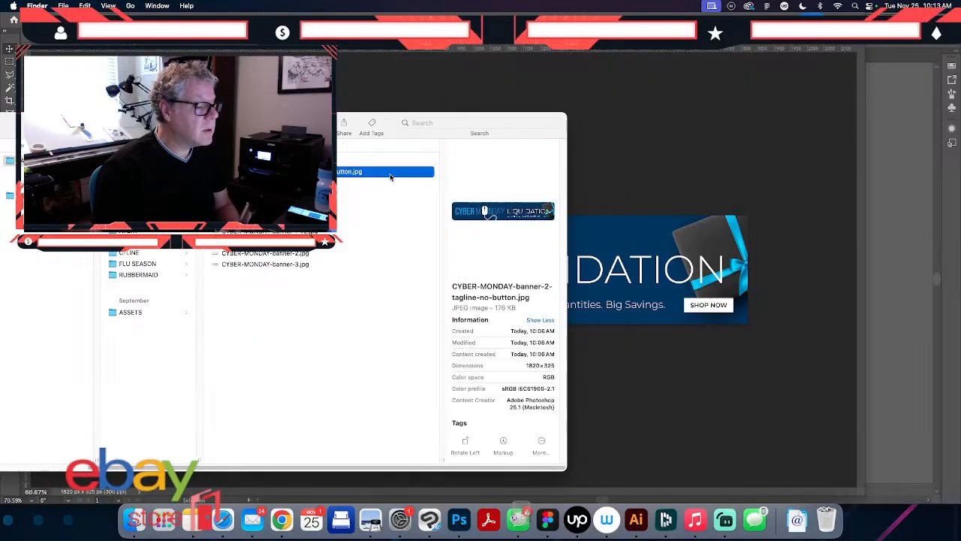
{"action": "key", "text": "Down"}
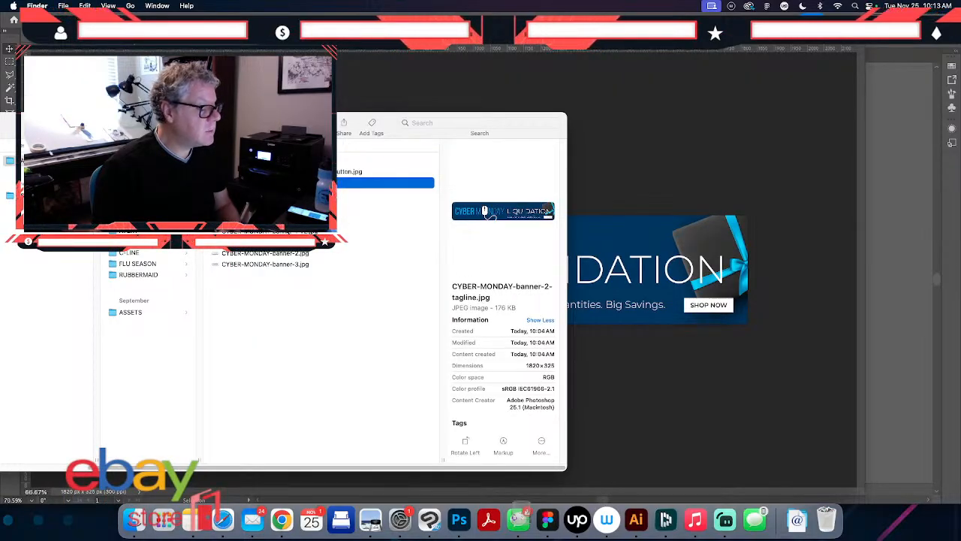
{"action": "key", "text": "Down"}
{"action": "key", "text": "Down"}
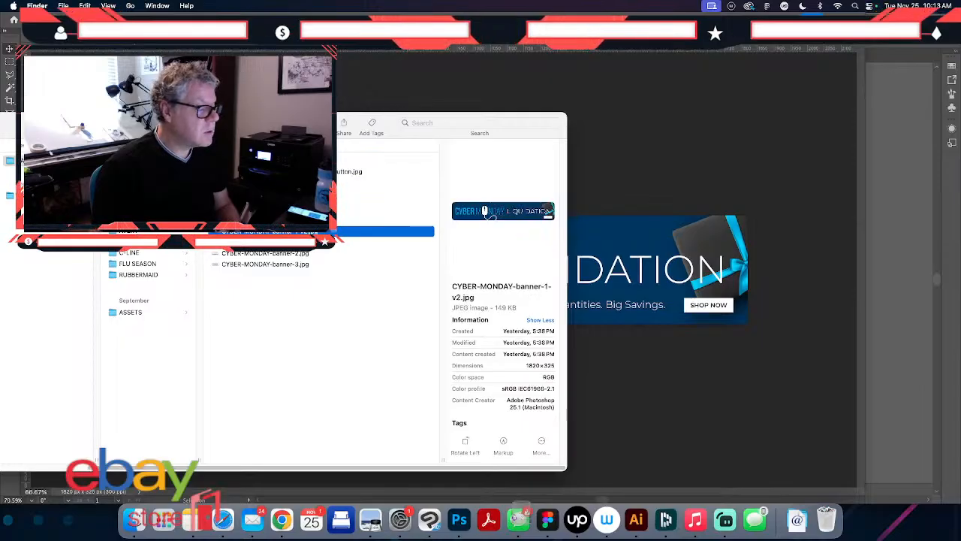
{"action": "key", "text": "Up"}
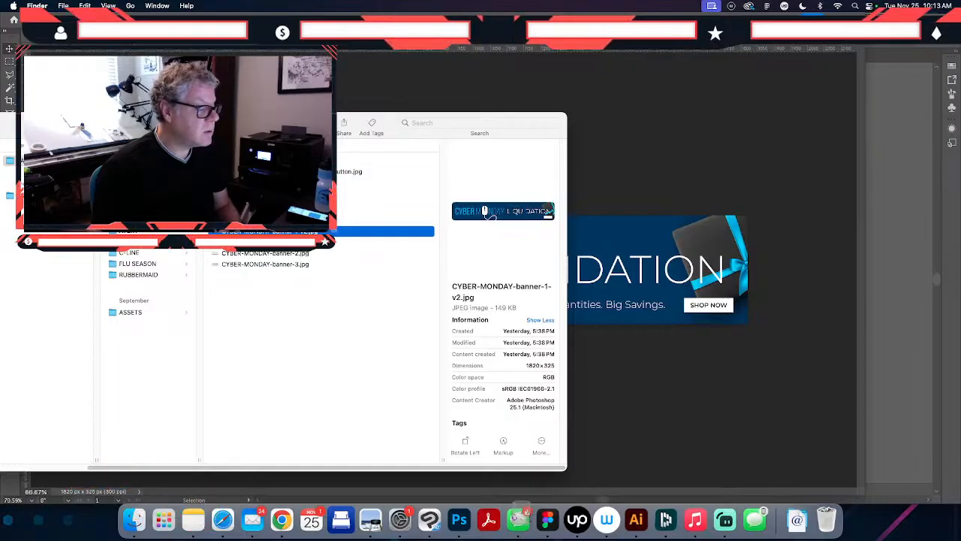
{"action": "key", "text": "Down"}
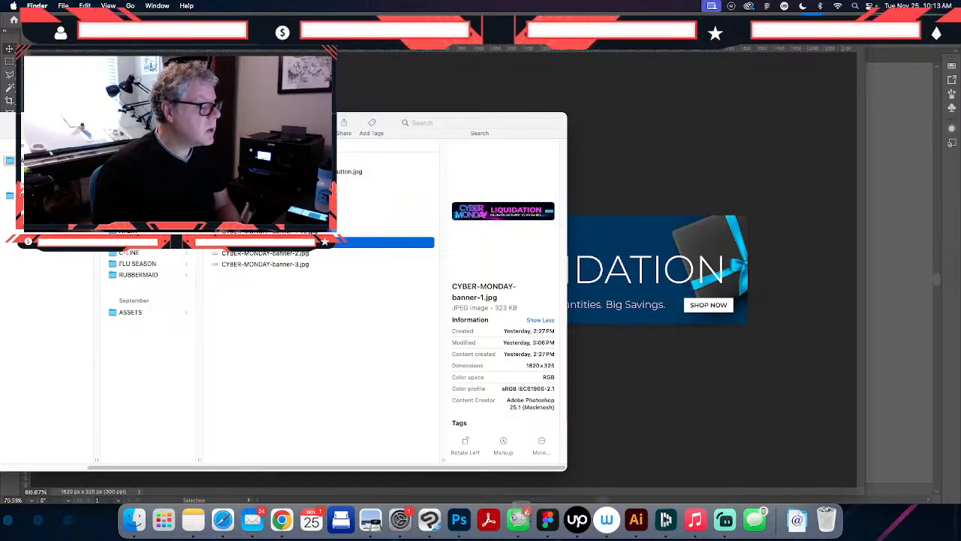
- Group CYBER MONDAY banner 1 v2.psd and CYBER MONDAY banner 1.psd into a new folder
{"action": "key", "text": "Up"}
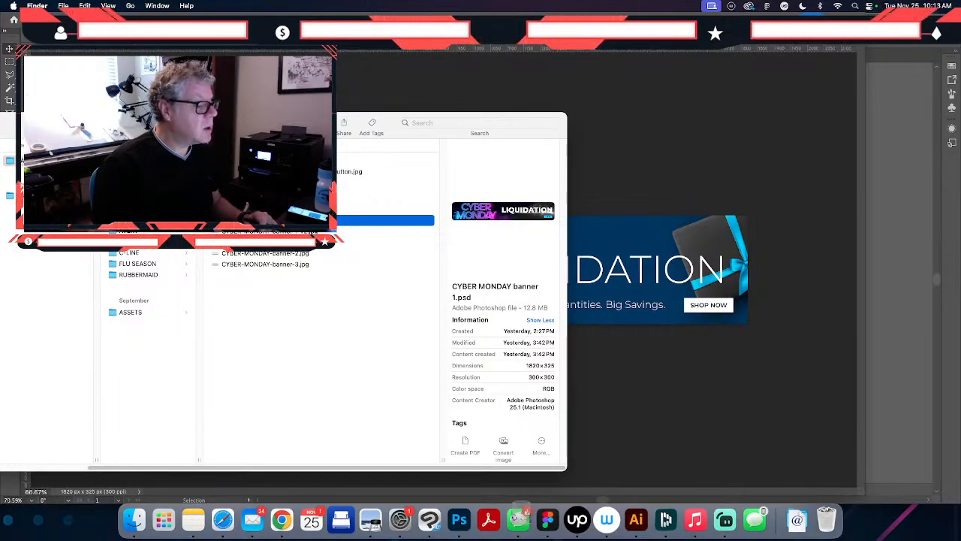
{"action": "left_click", "coordinate": [262, 160], "text": "super"}
{"action": "right_click", "coordinate": [263, 159]}
{"action": "left_click", "coordinate": [301, 163]}
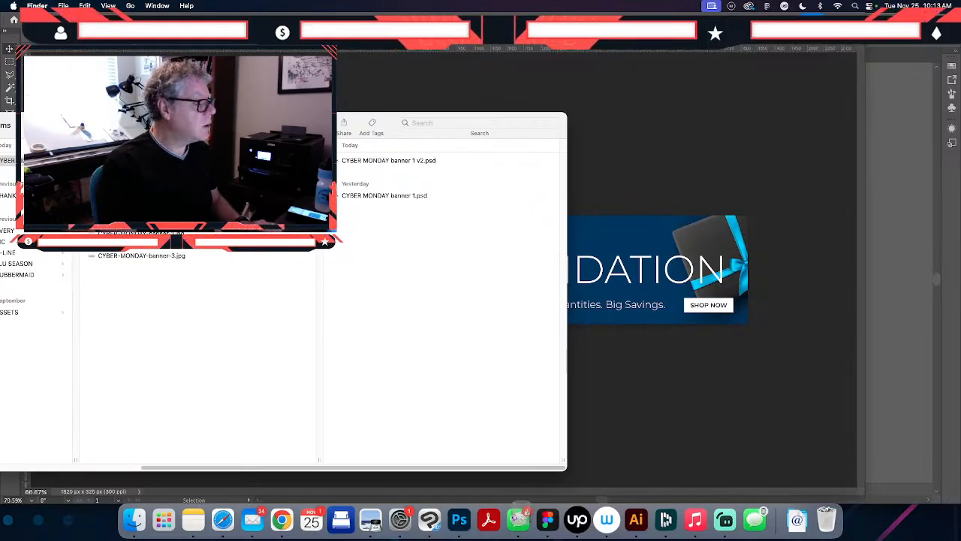
- Check the new folder's contents and preview the banner-2, banner-2-tagline-no-button and banner-2-tagline JPGs
{"action": "left_click", "coordinate": [249, 245]}
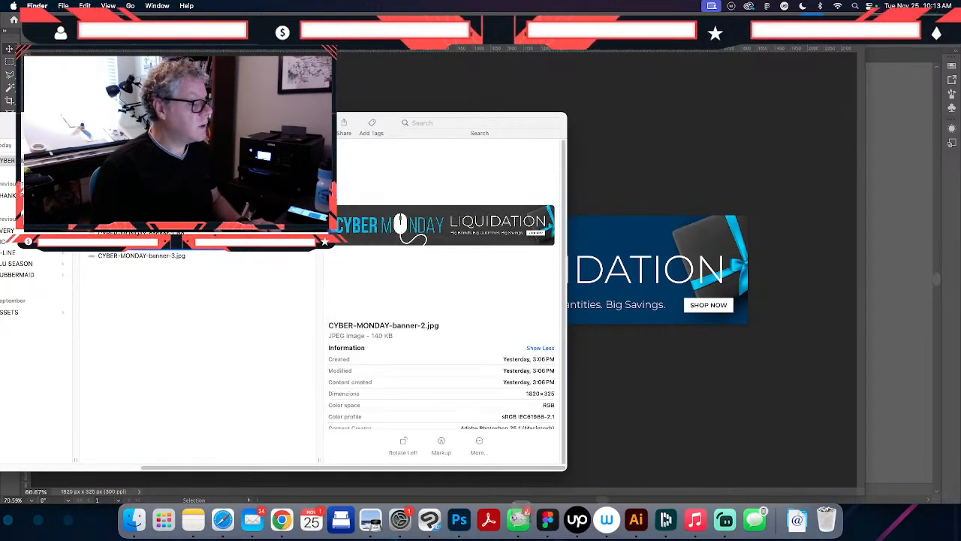
{"action": "left_click", "coordinate": [150, 160]}
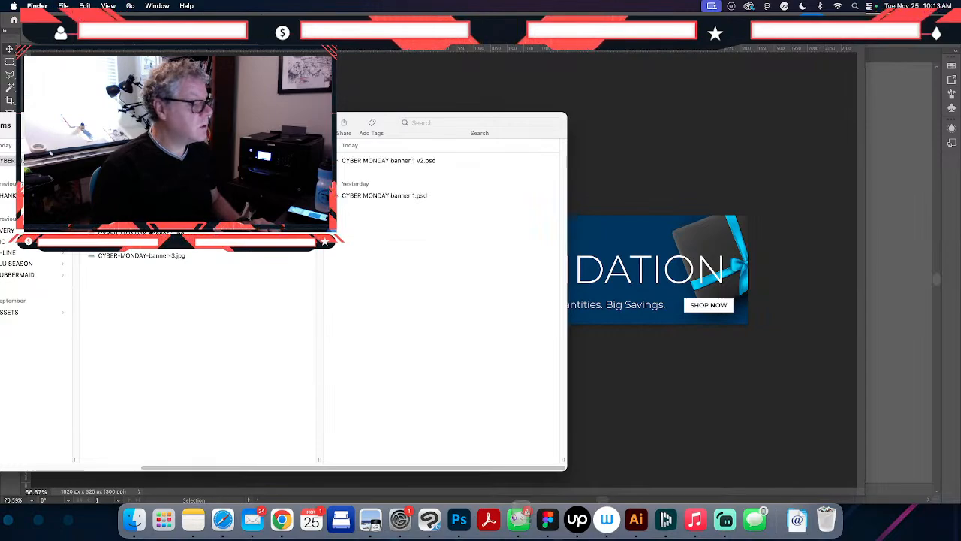
{"action": "left_click", "coordinate": [150, 183]}
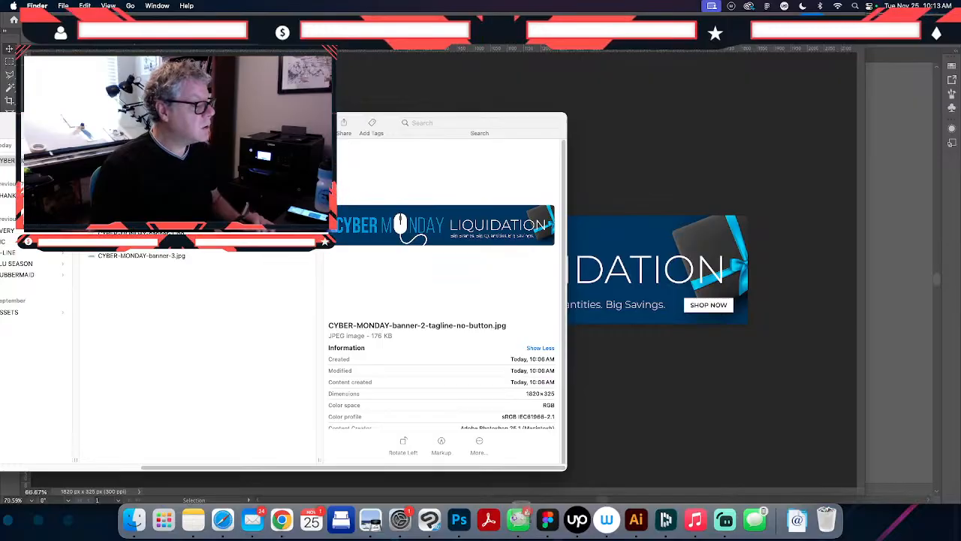
{"action": "left_click", "coordinate": [151, 194]}
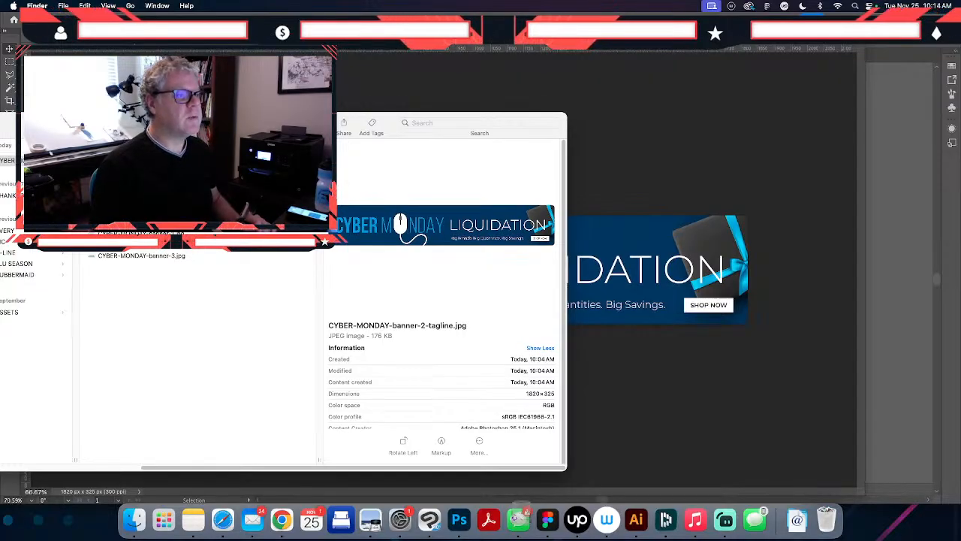
- Open the THANKSGIVING banners folder and widen its file column to show the full file names
{"action": "left_click_drag", "start_coordinate": [225, 124], "coordinate": [250, 123]}
{"action": "scroll", "coordinate": [152, 298], "scroll_direction": "left", "scroll_amount": 3}
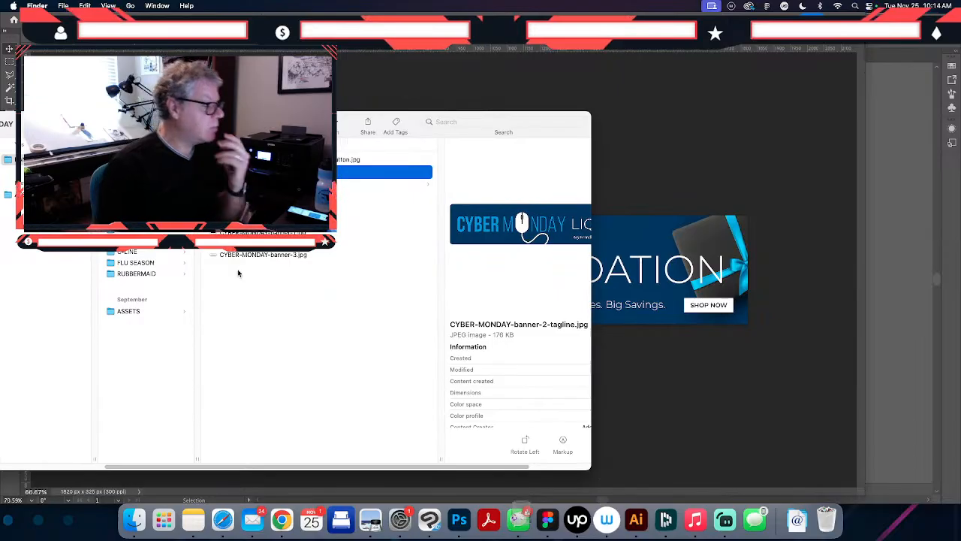
{"action": "left_click", "coordinate": [139, 213]}
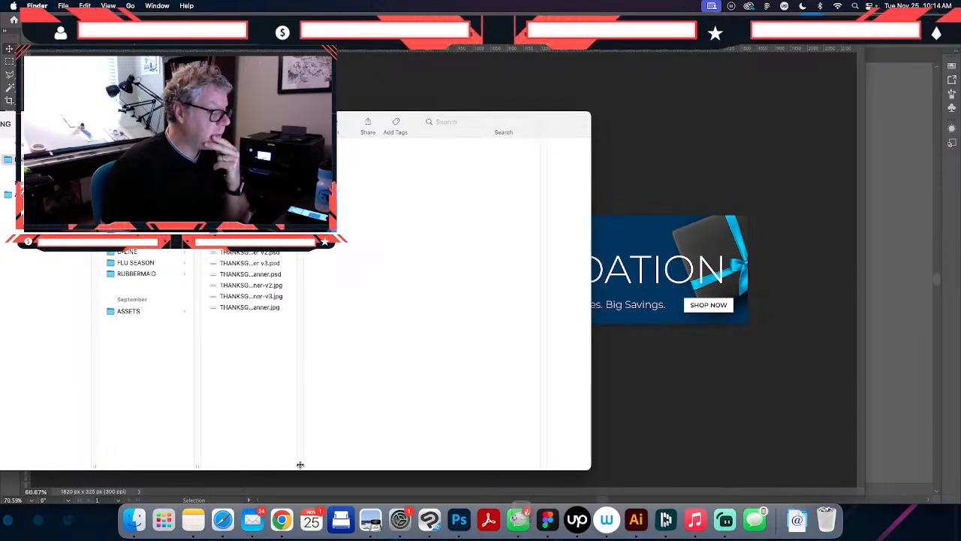
{"action": "left_click_drag", "start_coordinate": [299, 463], "coordinate": [433, 465]}
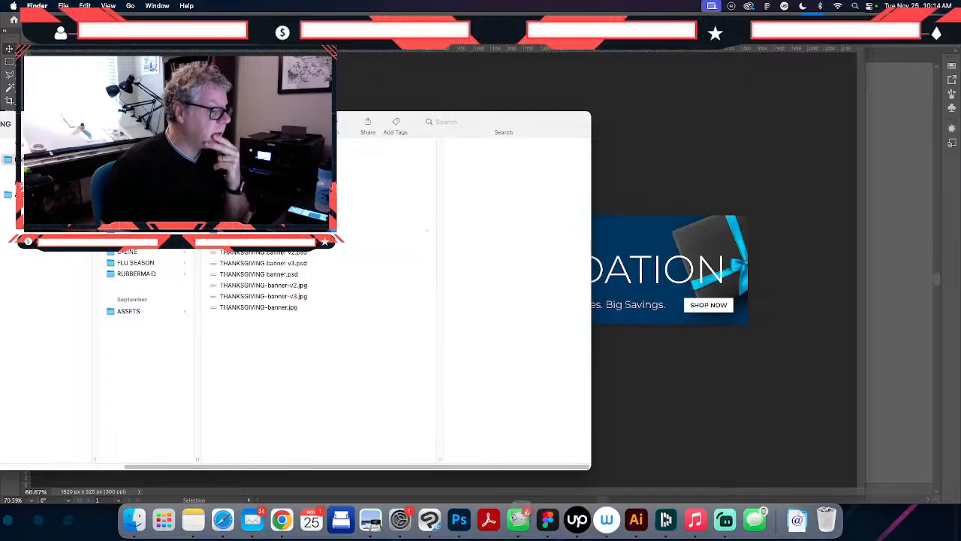
- Preview the files in the THANKSGIVING folder one after another, starting with THANKSGIVING-banner2.jpg
{"action": "left_click", "coordinate": [262, 170]}
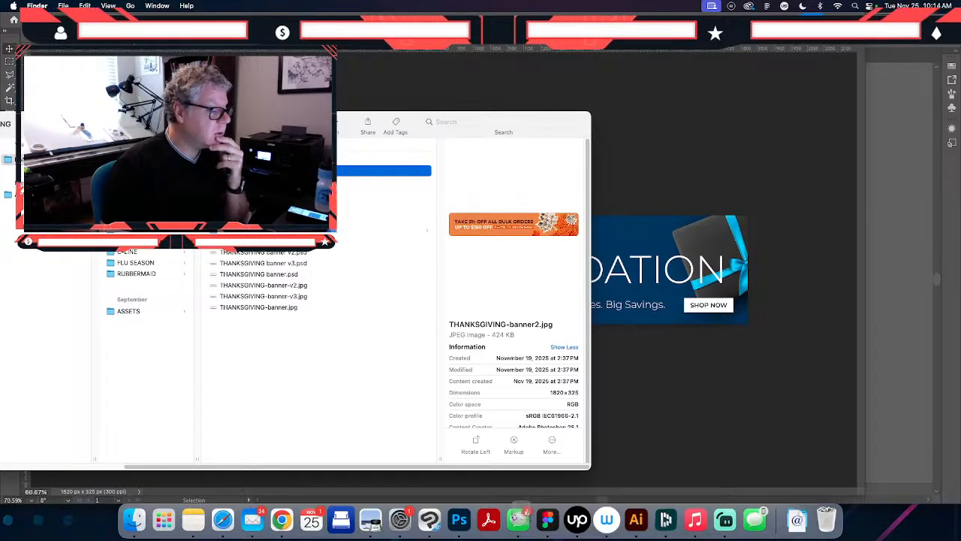
{"action": "key", "text": "Down"}
{"action": "key", "text": "Down"}
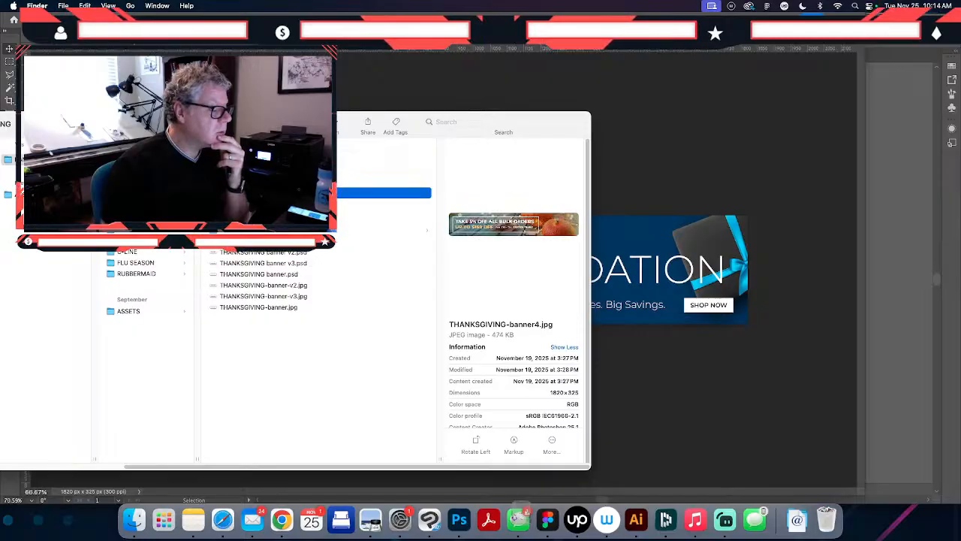
{"action": "key", "text": "Down"}
{"action": "key", "text": "Down"}
{"action": "key", "text": "Down"}
{"action": "key", "text": "Down"}
{"action": "key", "text": "Down"}
{"action": "key", "text": "Down"}
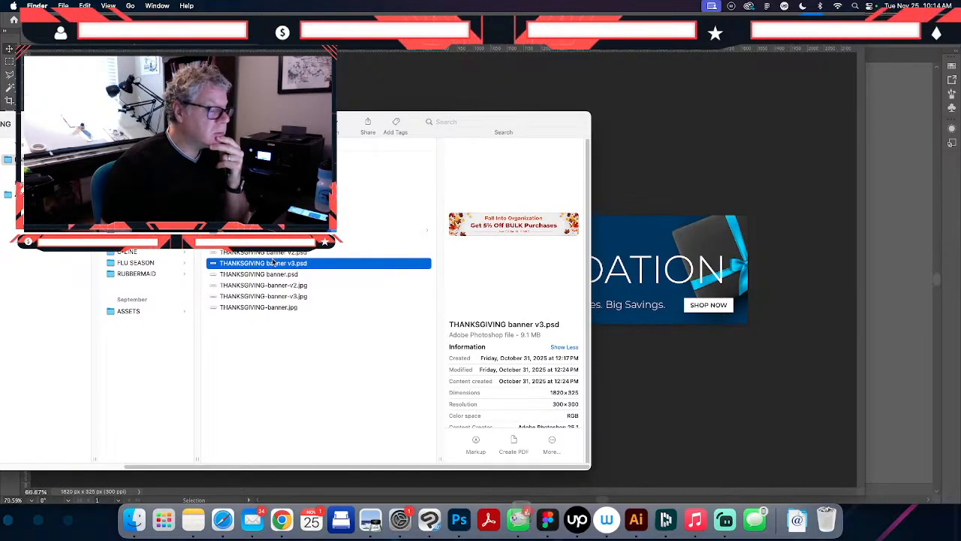
- Move the misplaced HS-59-before-after.jpg from the THANKSGIVING folder to the Trash
{"action": "left_click", "coordinate": [265, 253]}
{"action": "left_click", "coordinate": [264, 242]}
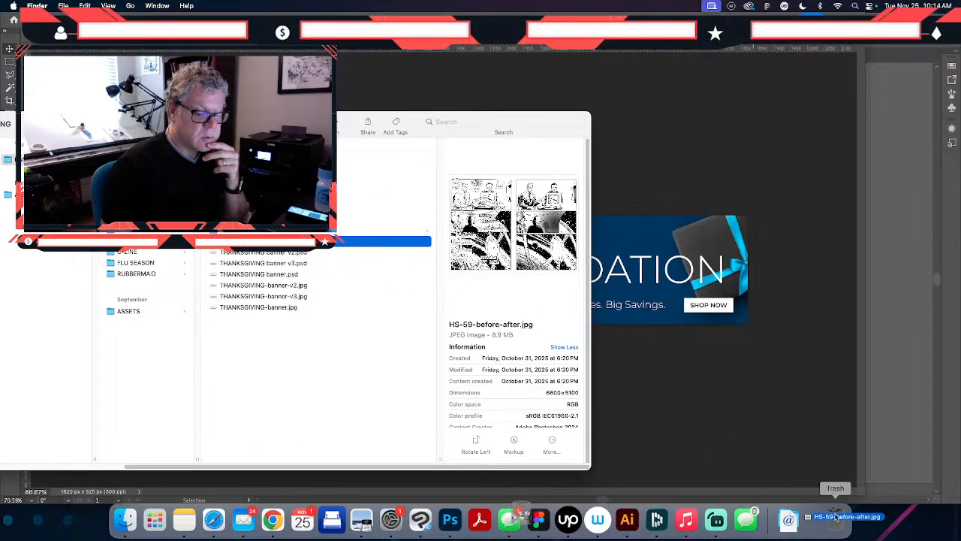
{"action": "key", "text": "super+BackSpace"}
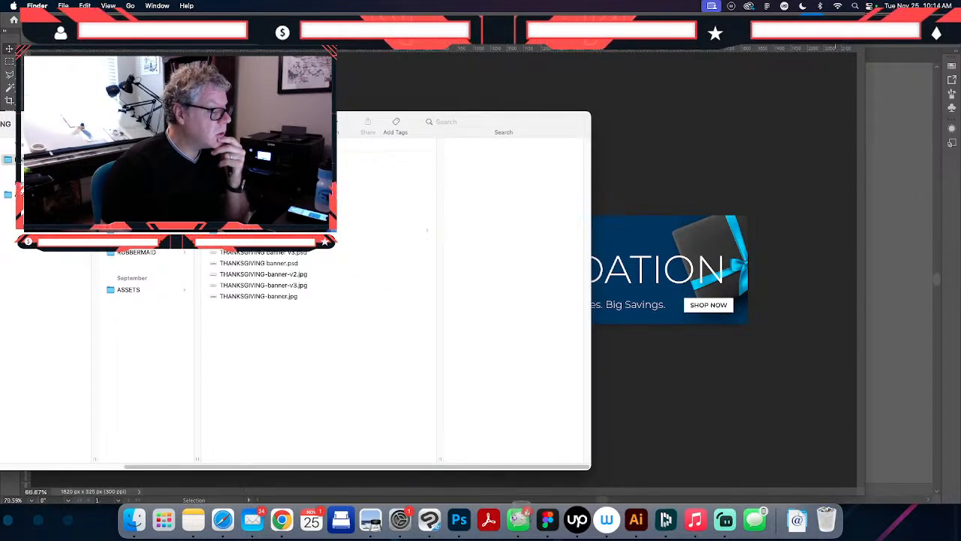
- Compare the previews of THANKSGIVING banner v2.psd, THANKSGIVING banner v3.psd and THANKSGIVING banner.psd
{"action": "left_click", "coordinate": [248, 241]}
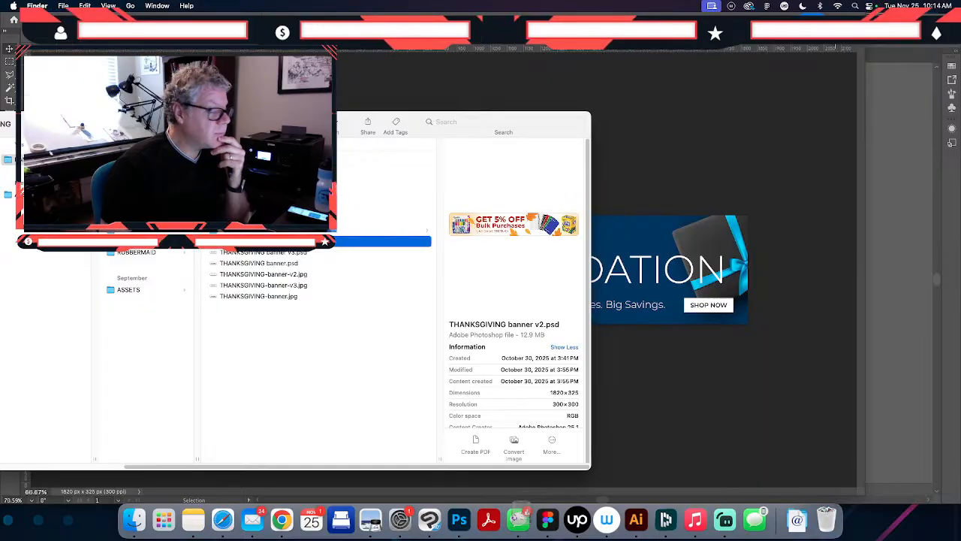
{"action": "left_click", "coordinate": [242, 253]}
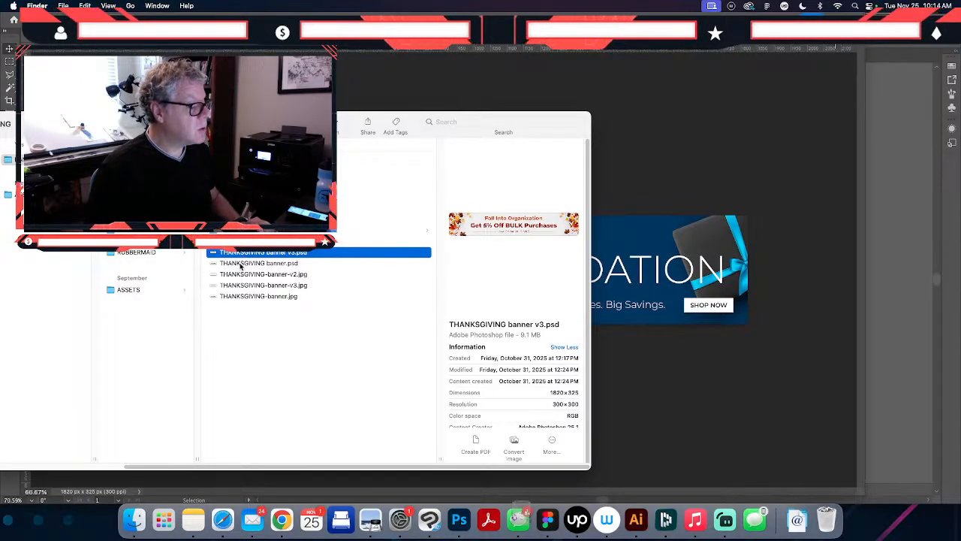
{"action": "left_click", "coordinate": [236, 349]}
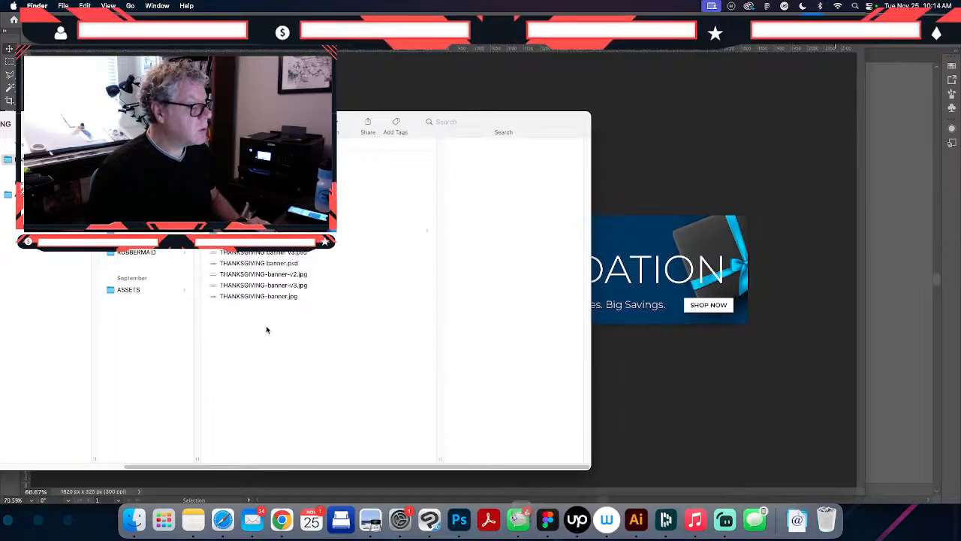
{"action": "left_click", "coordinate": [278, 264]}
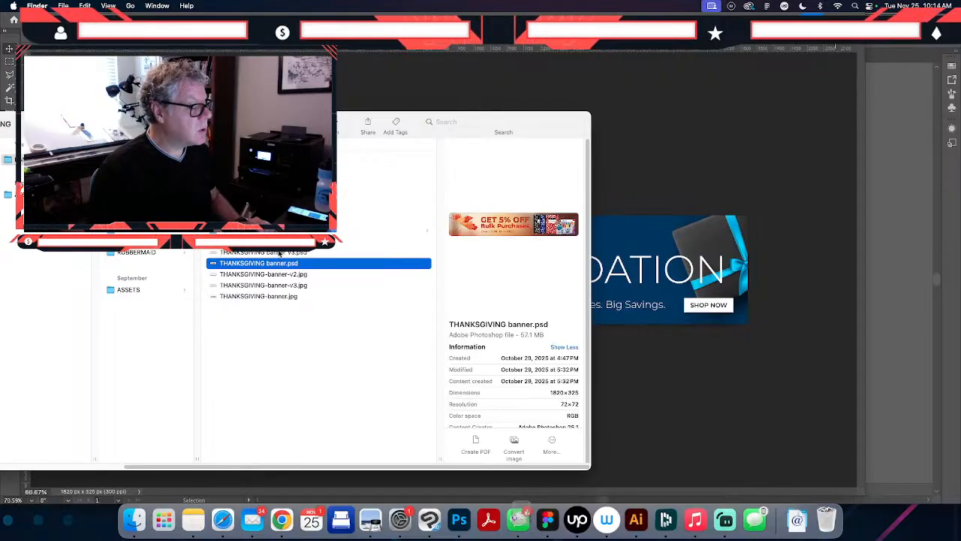
{"action": "left_click", "coordinate": [280, 254]}
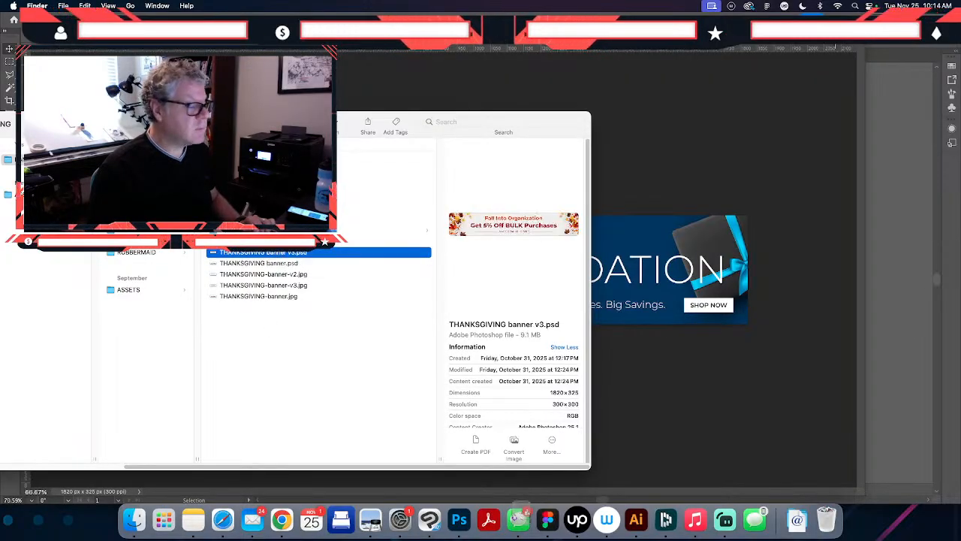
{"action": "left_click", "coordinate": [279, 242]}
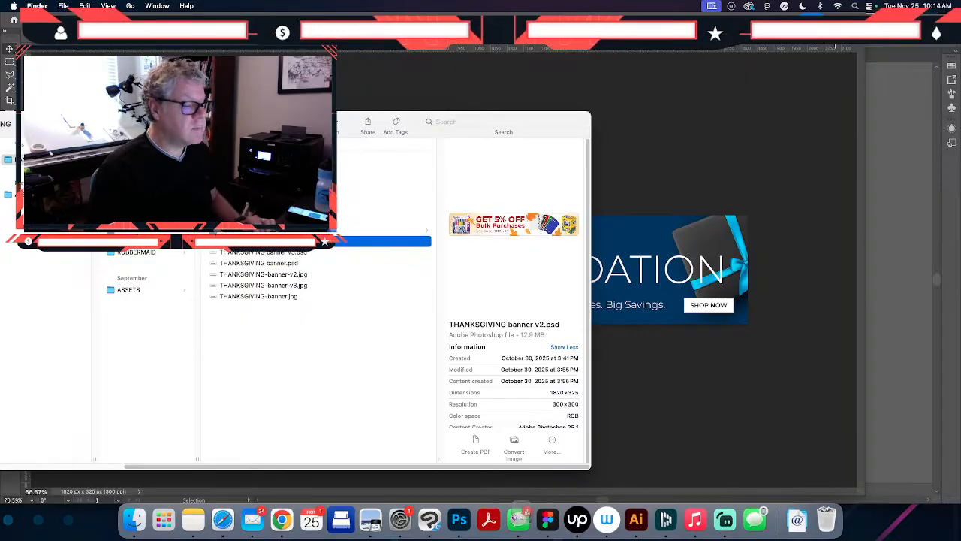
- Group THANKSGIVING banner.psd and THANKSGIVING banner v2.psd into a new folder
{"action": "left_click", "coordinate": [270, 265]}
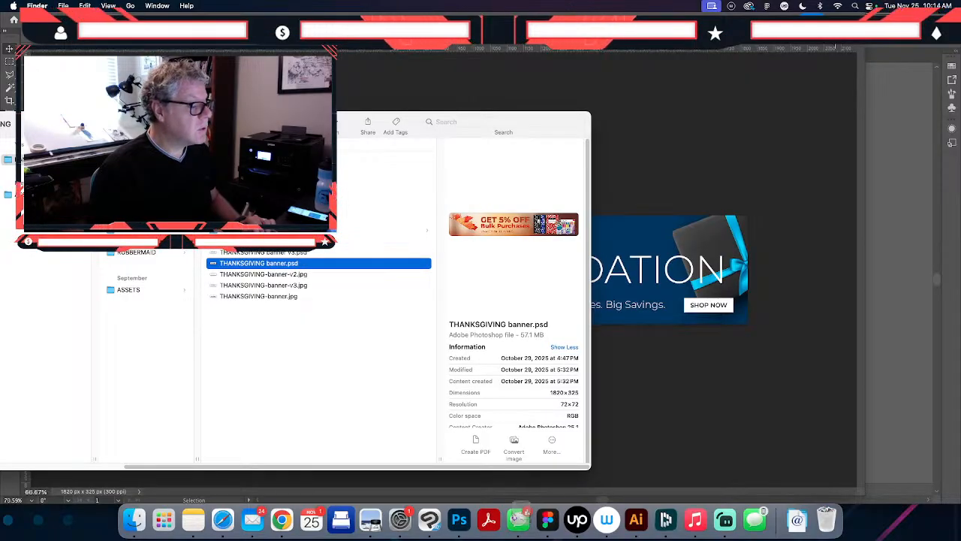
{"action": "left_click", "coordinate": [274, 241], "text": "super"}
{"action": "right_click", "coordinate": [272, 241]}
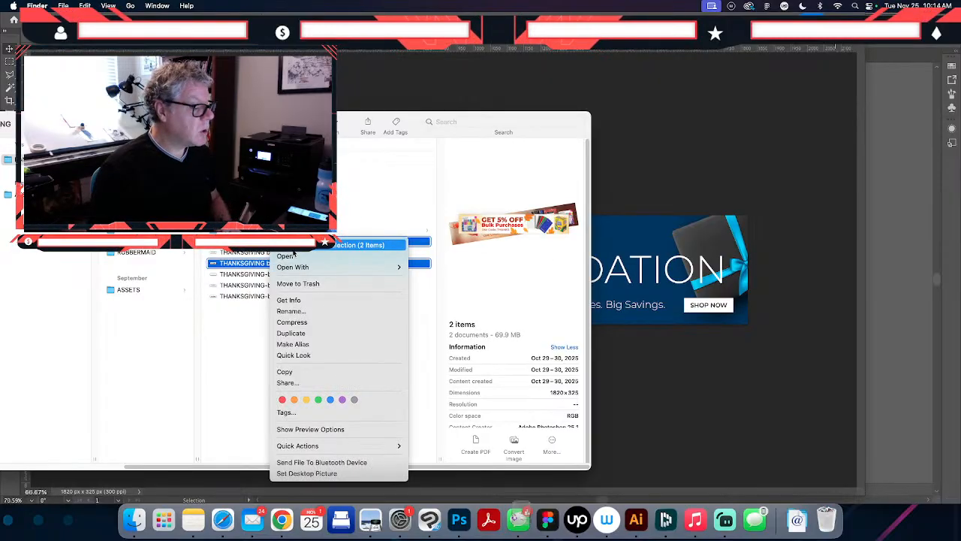
{"action": "left_click", "coordinate": [294, 254]}
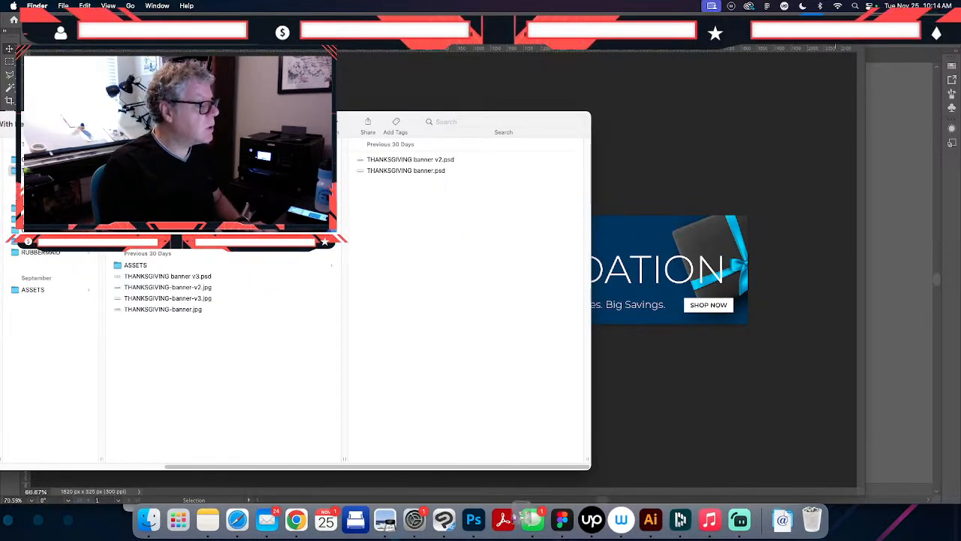
{"action": "left_click", "coordinate": [279, 343]}
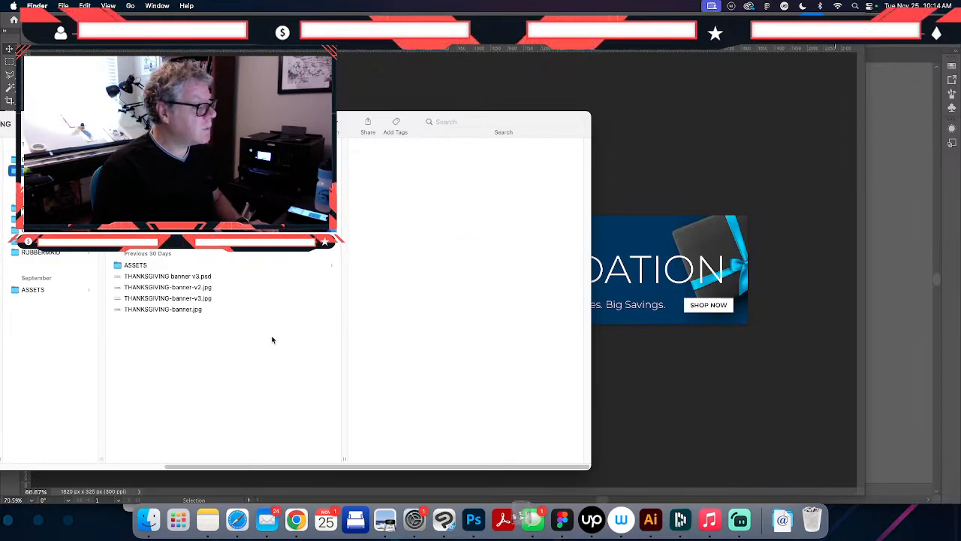
- Move THANKSGIVING-banner-v2.jpg and THANKSGIVING-banner.jpg from the THANKSGIVING folder to the Trash
{"action": "left_click", "coordinate": [164, 277]}
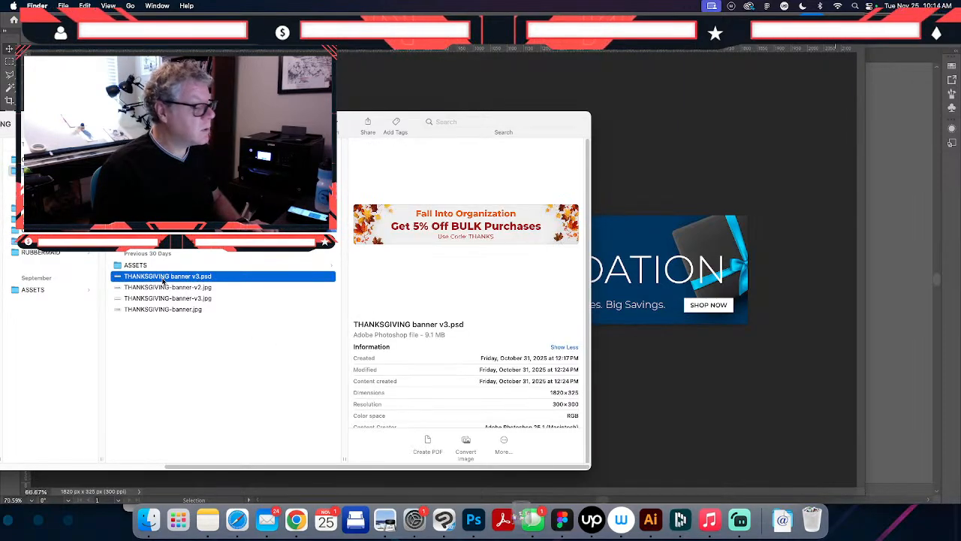
{"action": "left_click", "coordinate": [163, 288]}
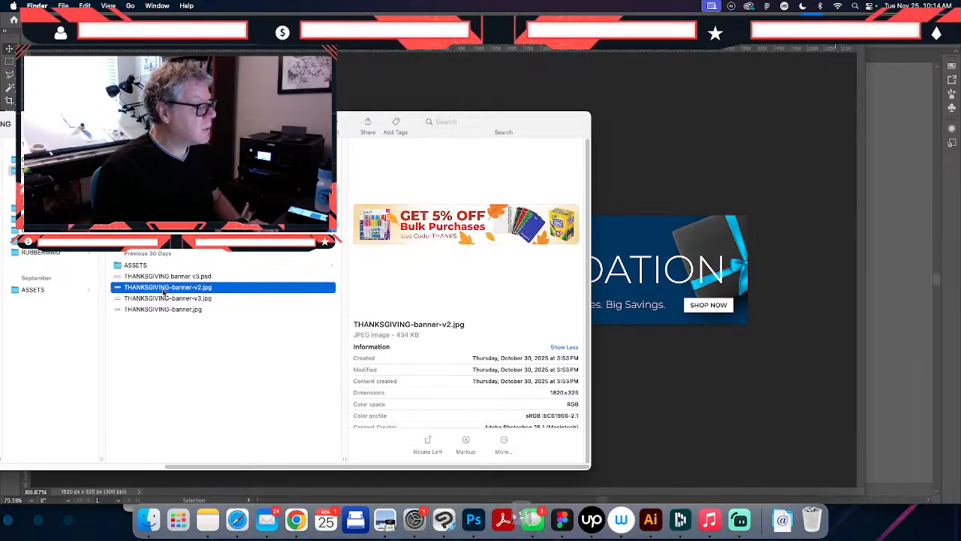
{"action": "key", "text": "super+BackSpace"}
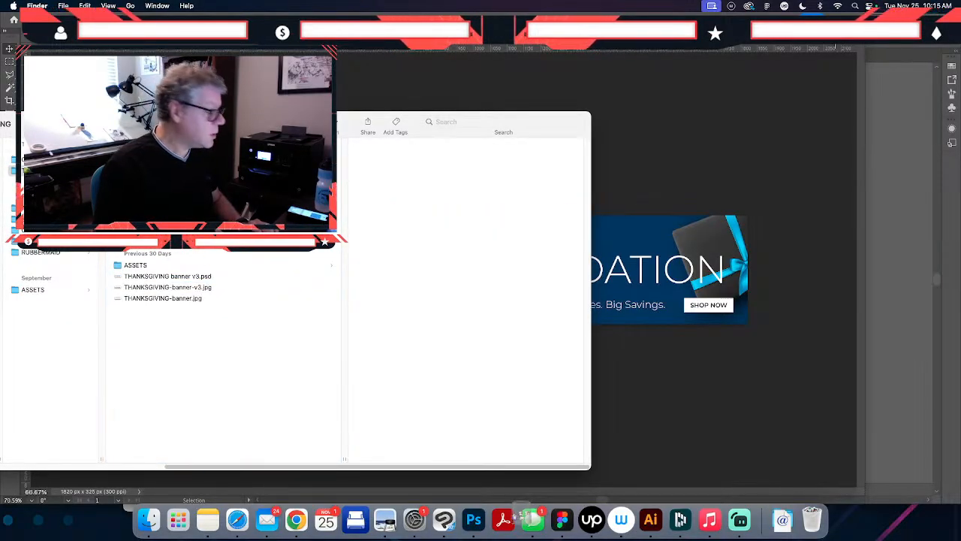
{"action": "left_click", "coordinate": [161, 297]}
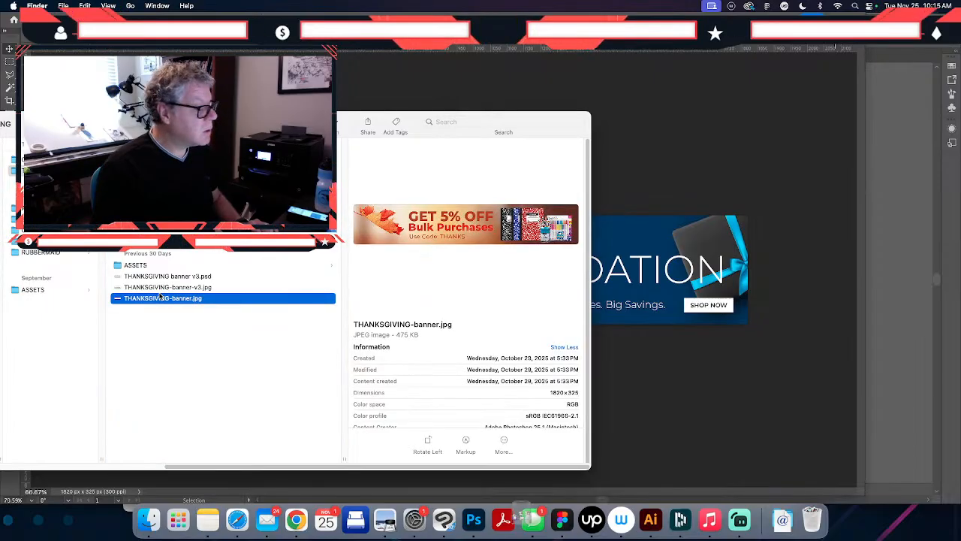
{"action": "key", "text": "super+BackSpace"}
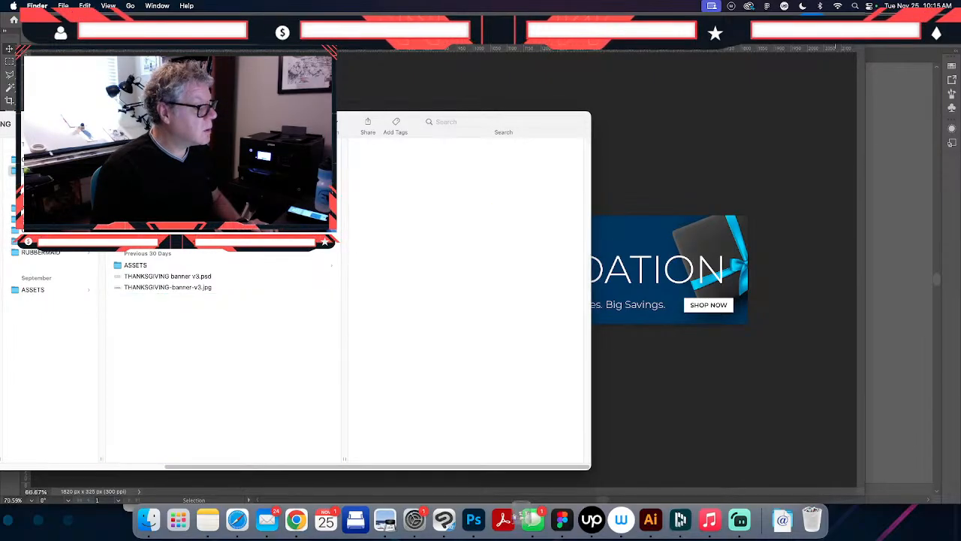
- Compare the previews of THANKSGIVING-banner-v3.jpg, THANKSGIVING-banner4.jpg, THANKSGIVING-banner3.jpg, THANKSGIVING-banner2.jpg and THANKSGIVING banner2.psd
{"action": "left_click", "coordinate": [190, 291]}
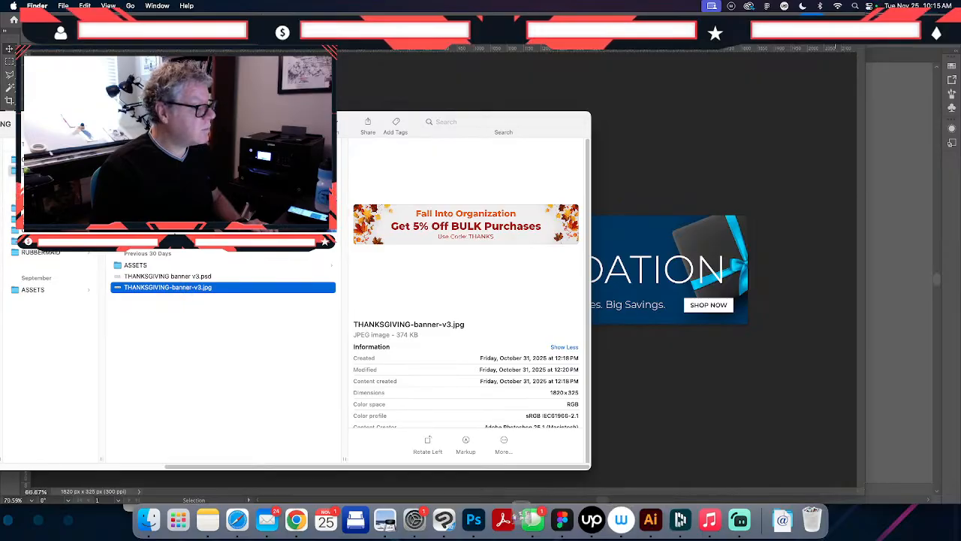
{"action": "left_click", "coordinate": [178, 227]}
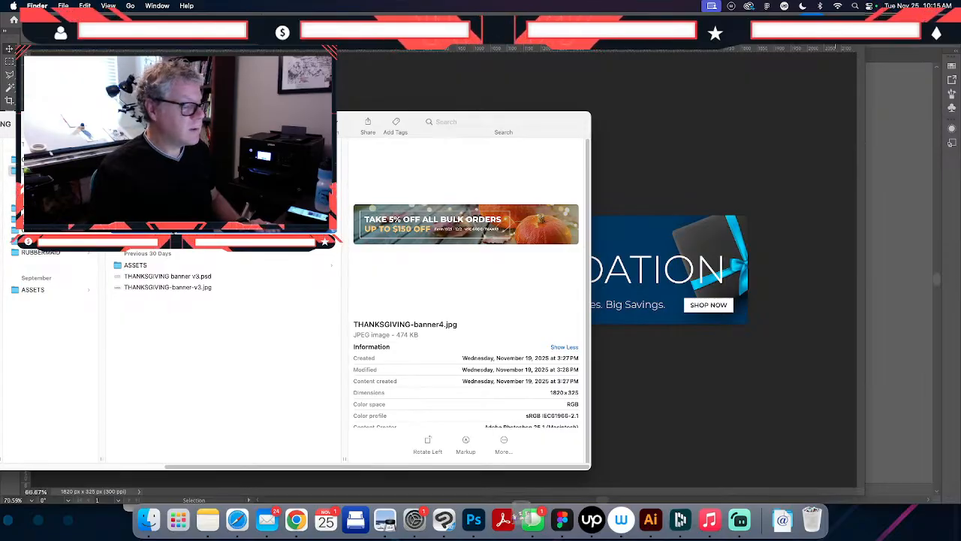
{"action": "key", "text": "Down"}
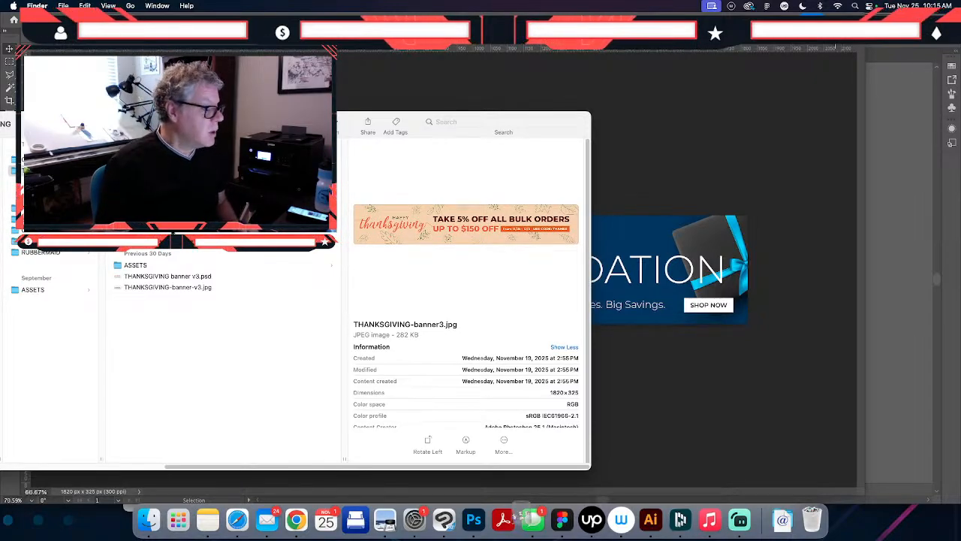
{"action": "key", "text": "Up"}
{"action": "left_click", "coordinate": [161, 289]}
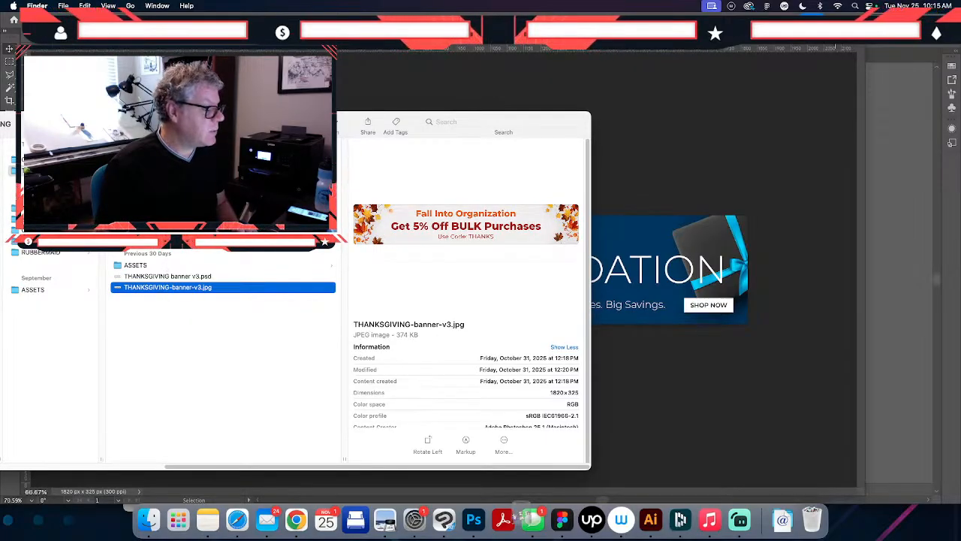
{"action": "left_click", "coordinate": [167, 216]}
{"action": "left_click", "coordinate": [167, 227]}
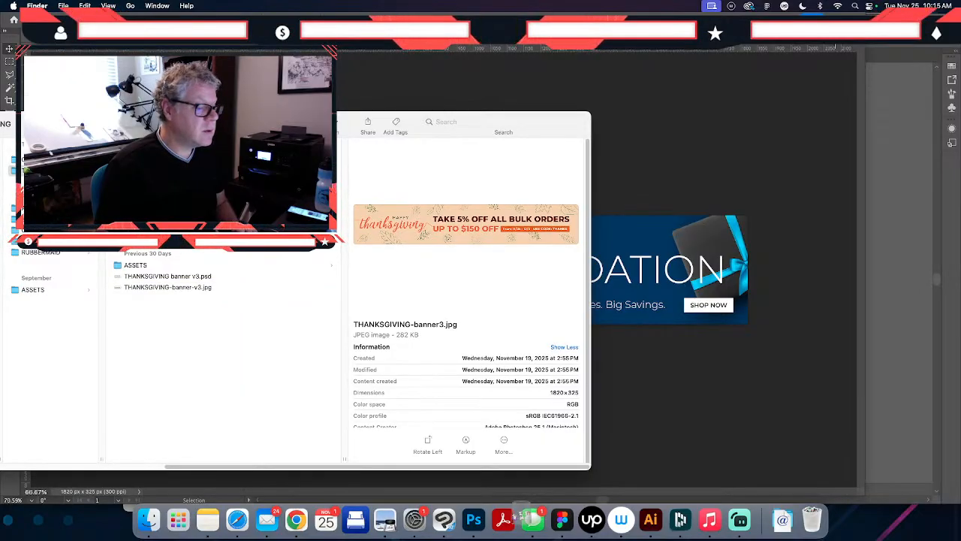
{"action": "left_click", "coordinate": [168, 228]}
{"action": "left_click", "coordinate": [167, 216]}
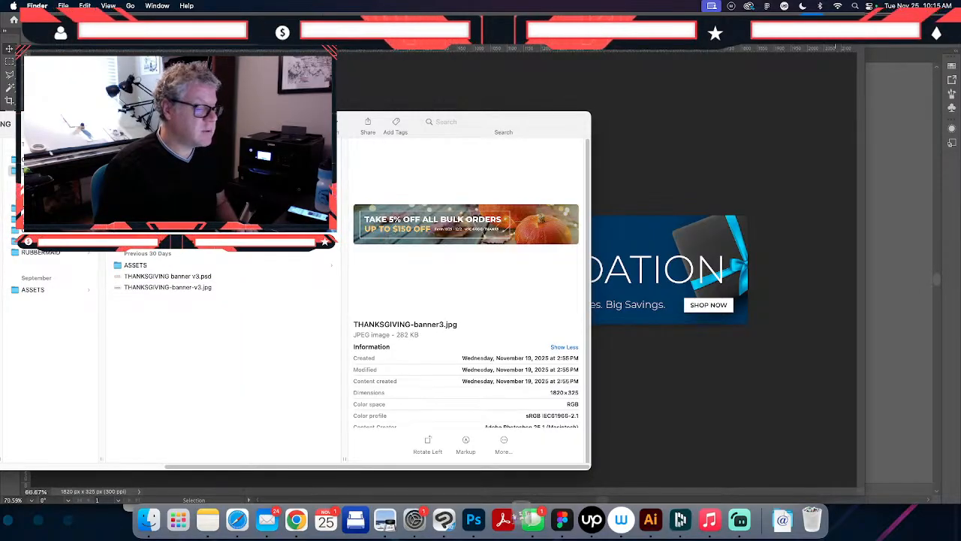
{"action": "key", "text": "Up"}
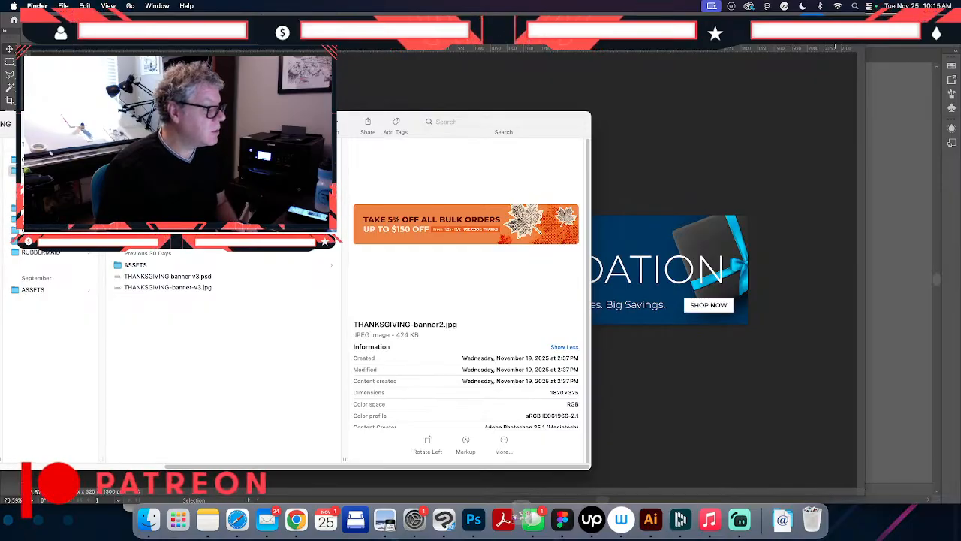
{"action": "key", "text": "Up"}
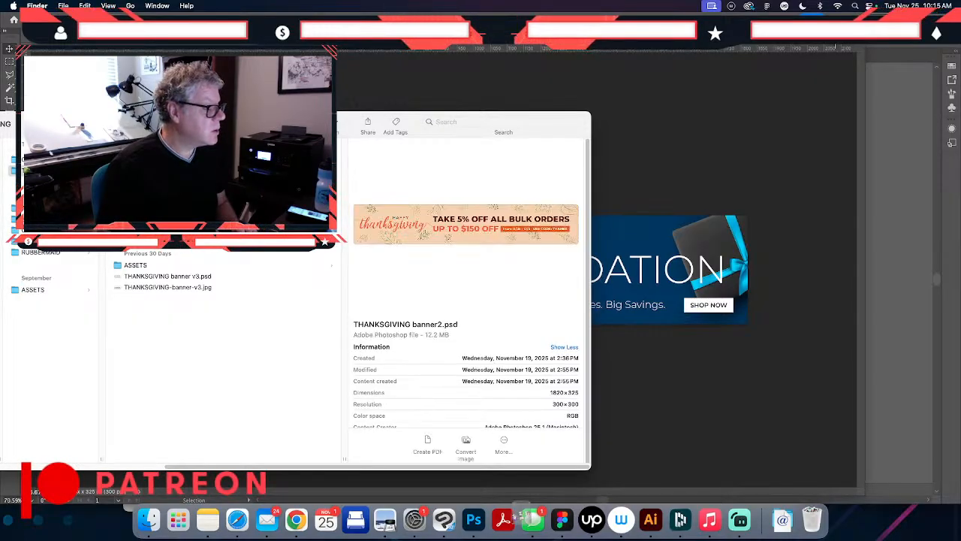
- Check THANKSGIVING banner v3.psd in an enlarged preview and group it with THANKSGIVING banner2.psd in a new folder named PSD FILES
{"action": "left_click", "coordinate": [171, 276]}
{"action": "key", "text": "space"}
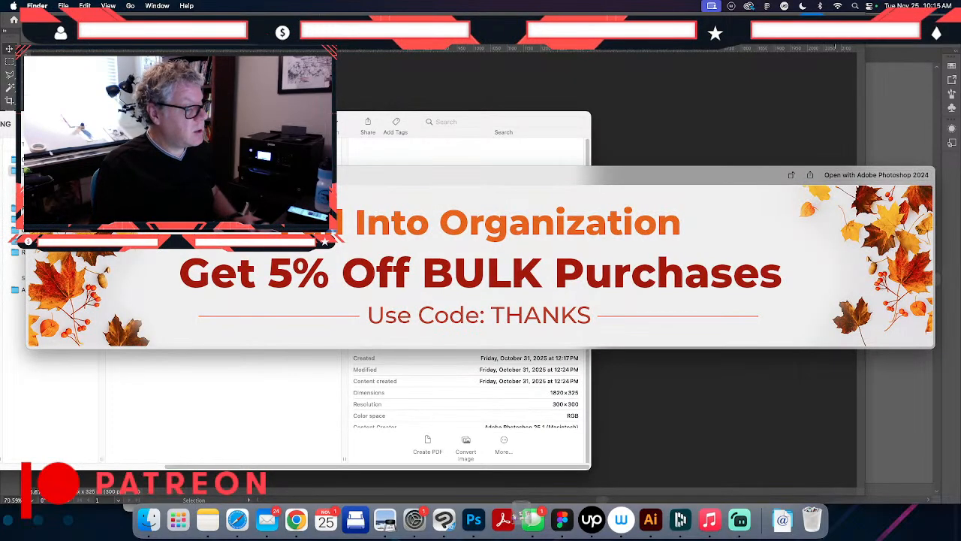
{"action": "key", "text": "space"}
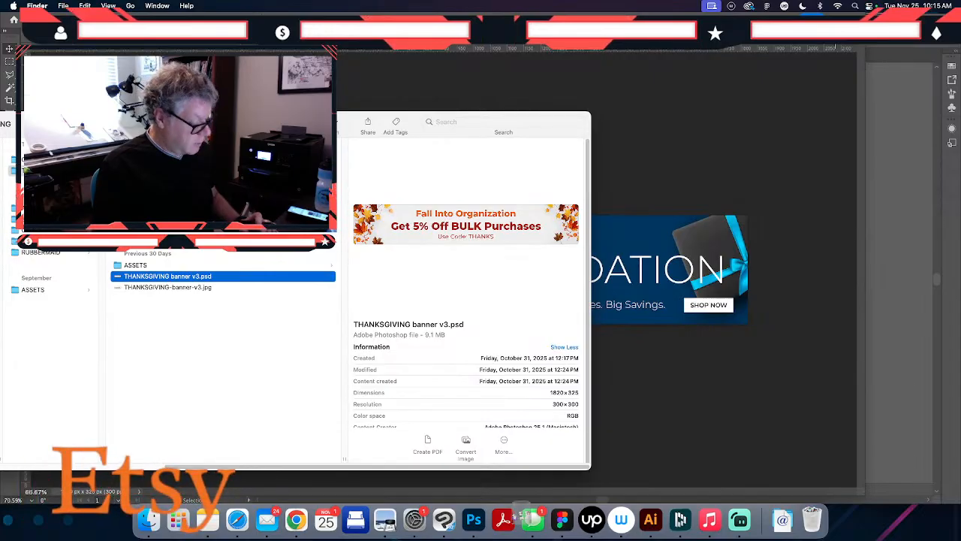
{"action": "left_click", "coordinate": [164, 204], "text": "super"}
{"action": "right_click", "coordinate": [164, 203]}
{"action": "left_click", "coordinate": [192, 238]}
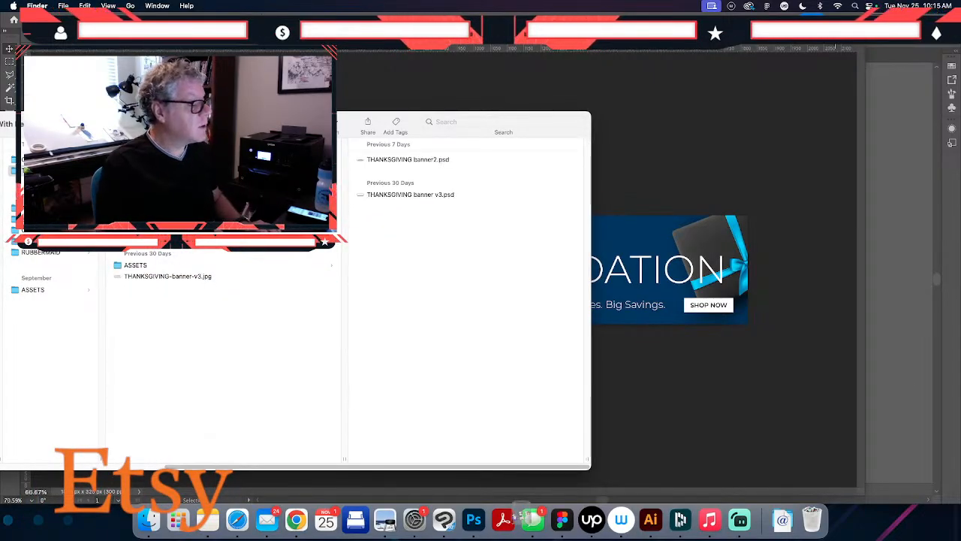
{"action": "left_click", "coordinate": [293, 293]}
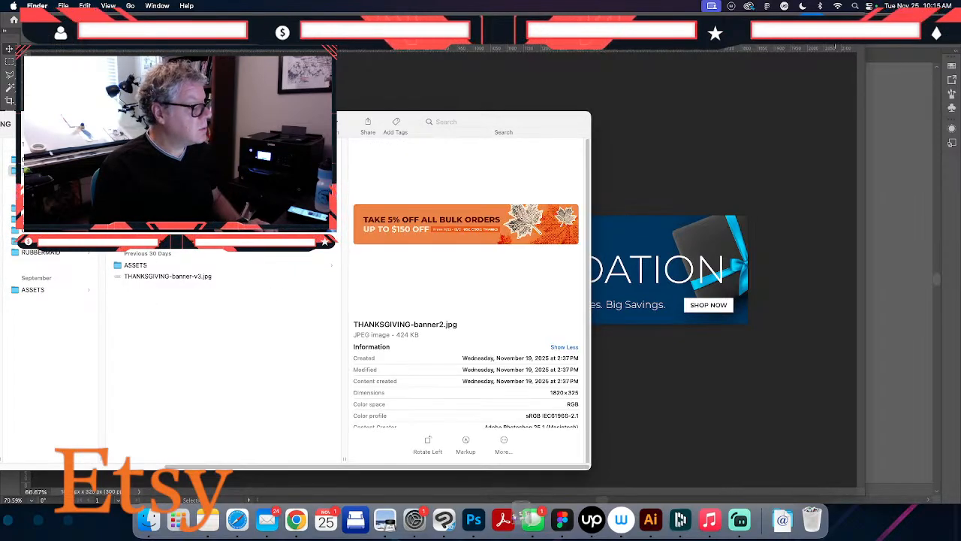
- Group THANKSGIVING-banner2.jpg, THANKSGIVING-banner3.jpg, THANKSGIVING-banner4.jpg and THANKSGIVING-banner-v3.jpg into a new folder named JPGS
{"action": "left_click", "coordinate": [136, 216], "text": "super"}
{"action": "left_click", "coordinate": [136, 227], "text": "super"}
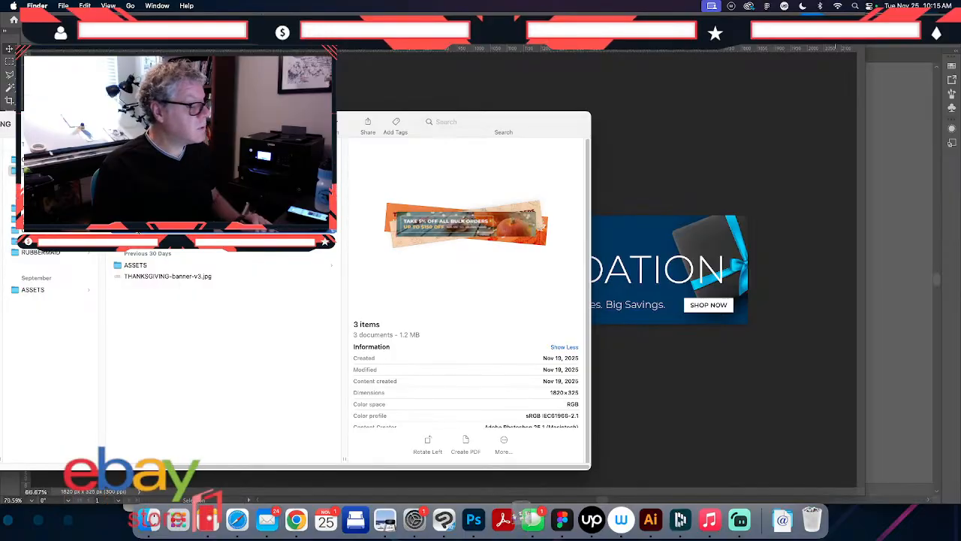
{"action": "left_click", "coordinate": [151, 277], "text": "super"}
{"action": "right_click", "coordinate": [151, 277]}
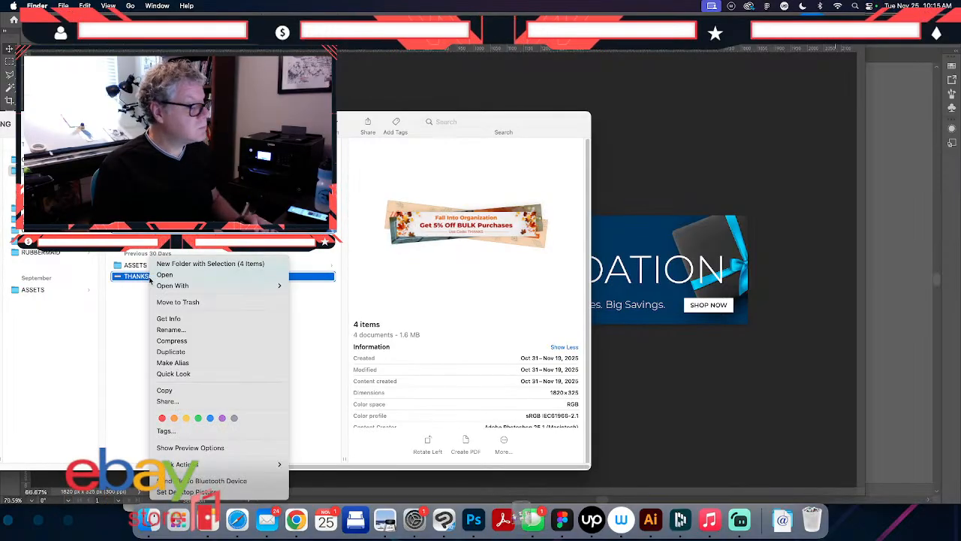
{"action": "left_click", "coordinate": [177, 265]}
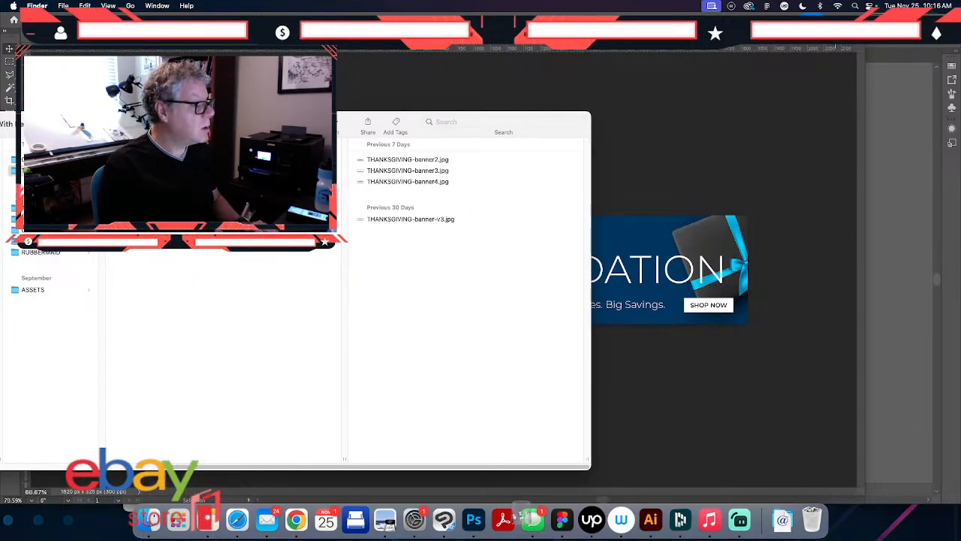
{"action": "left_click", "coordinate": [142, 339]}
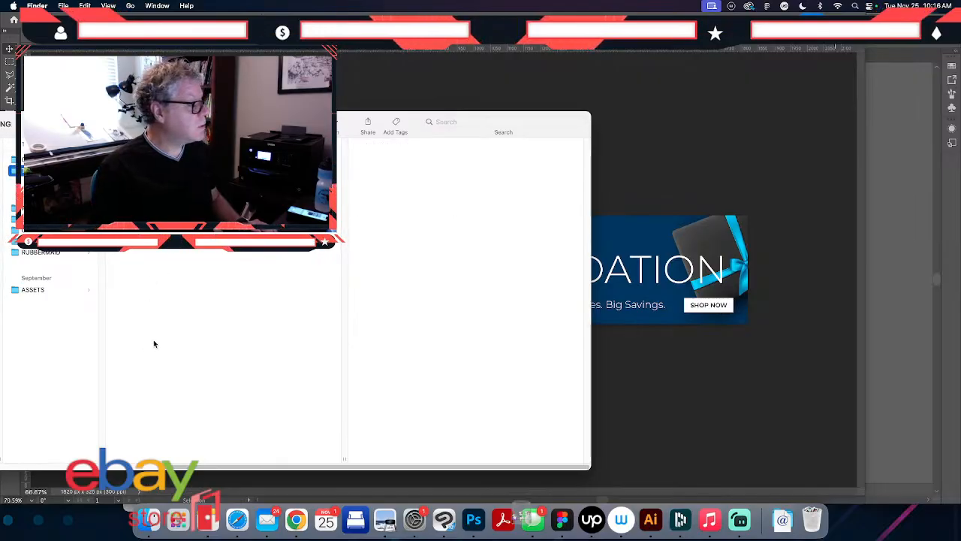
- Switch to Figma and bring up the design file with the Elevate Carbon style guides
{"action": "scroll", "coordinate": [153, 344], "scroll_direction": "left", "scroll_amount": 6}
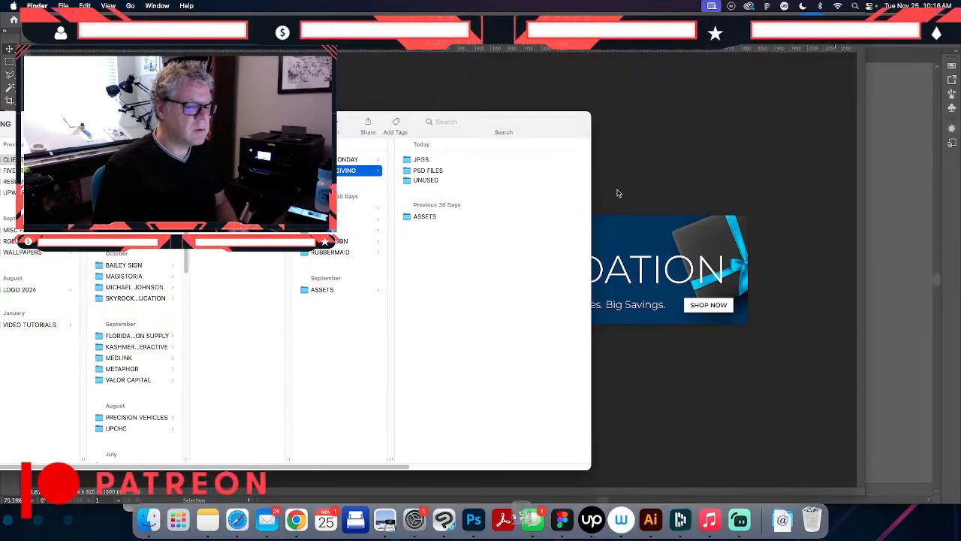
{"action": "scroll", "coordinate": [331, 300], "scroll_direction": "left", "scroll_amount": 3}
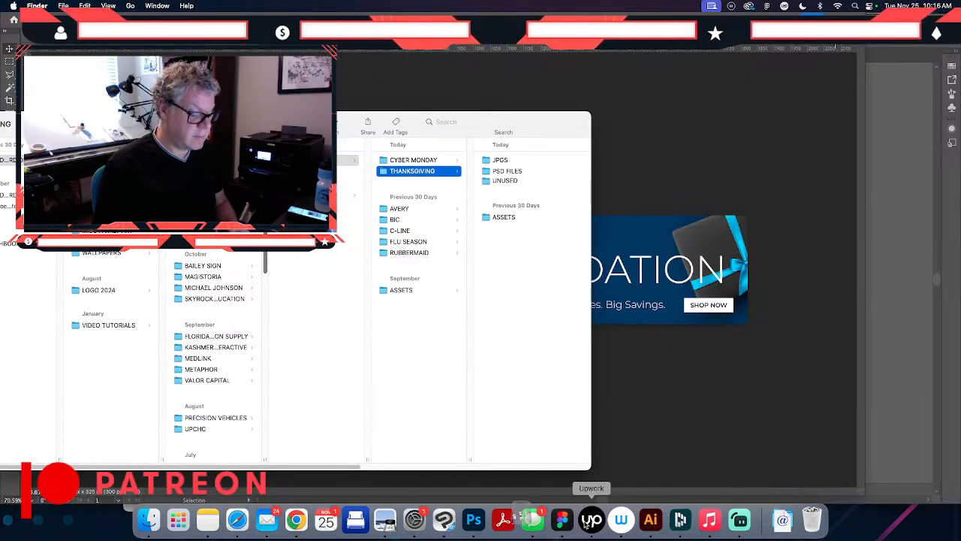
{"action": "left_click", "coordinate": [561, 520]}
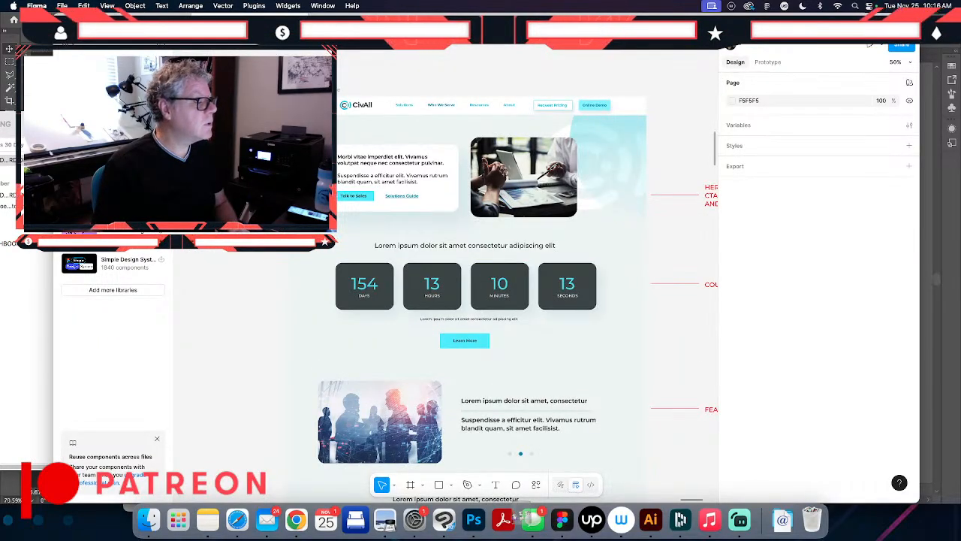
{"action": "left_click", "coordinate": [233, 24]}
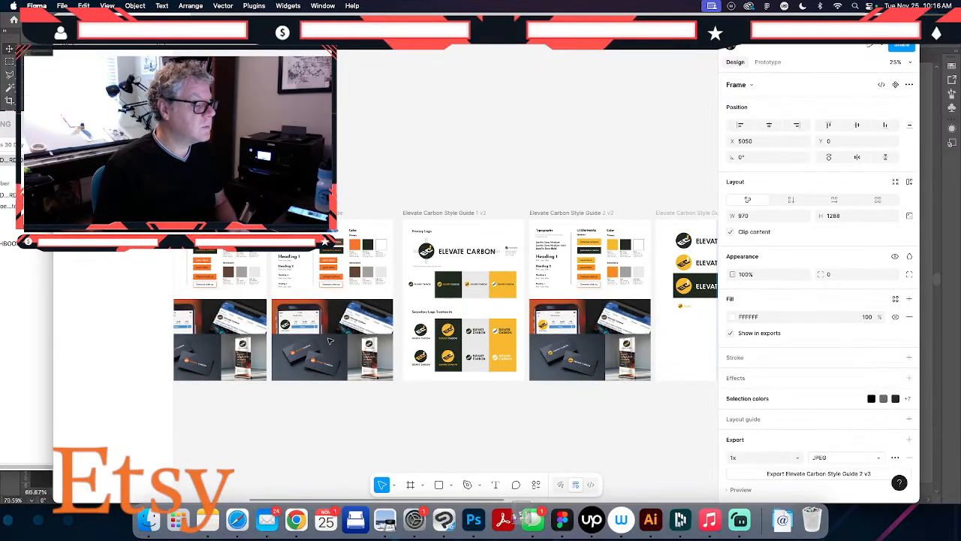
- Look over the Elevate Carbon frames, from the earlier style guide versions to the color options and the v3 style guides
{"action": "scroll", "coordinate": [543, 338], "scroll_direction": "right", "scroll_amount": 3}
{"action": "scroll", "coordinate": [543, 337], "scroll_direction": "right", "scroll_amount": 10}
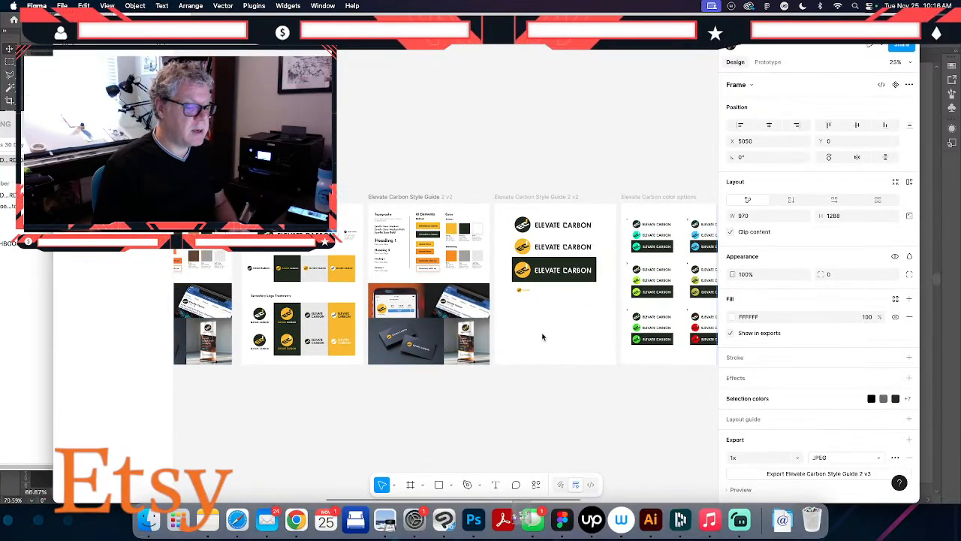
{"action": "scroll", "coordinate": [543, 337], "scroll_direction": "right", "scroll_amount": 2}
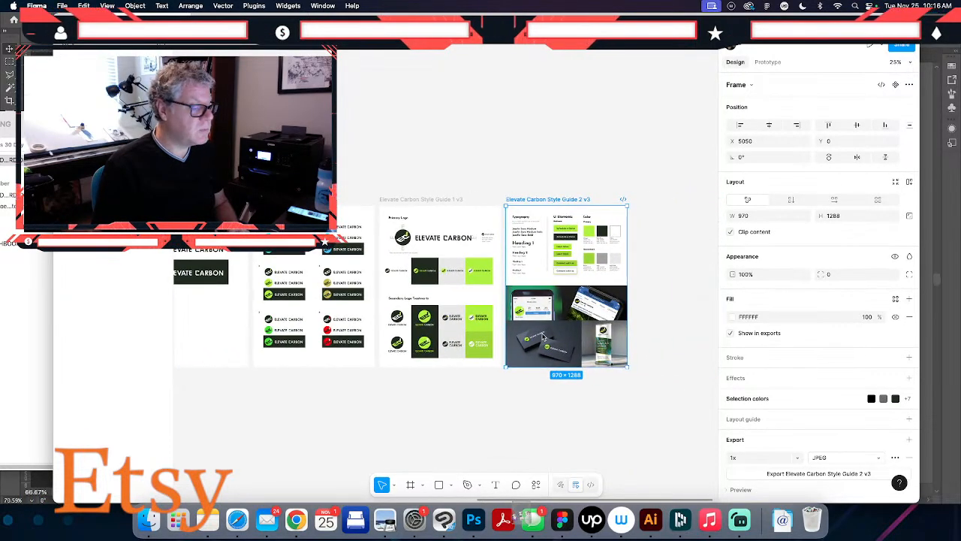
{"action": "left_click", "coordinate": [415, 201]}
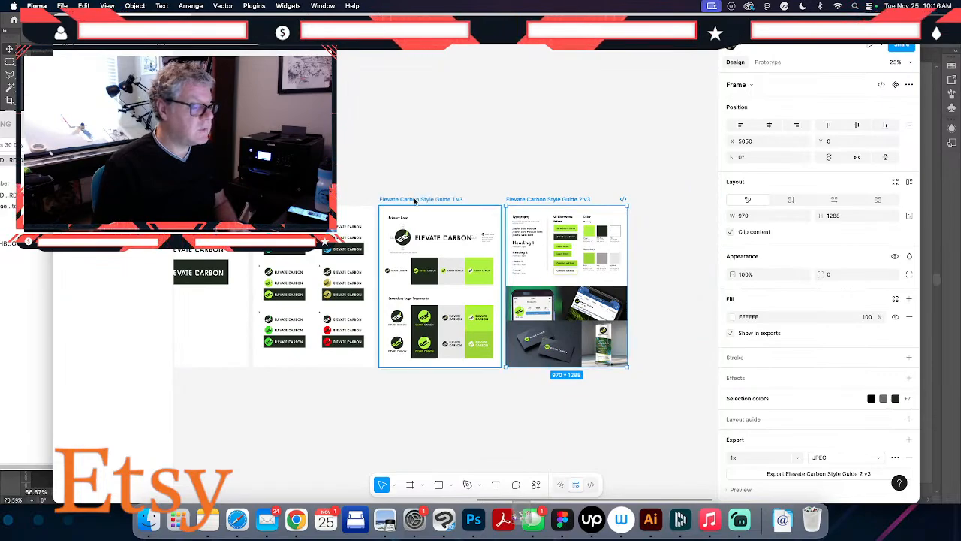
{"action": "left_click", "coordinate": [318, 291]}
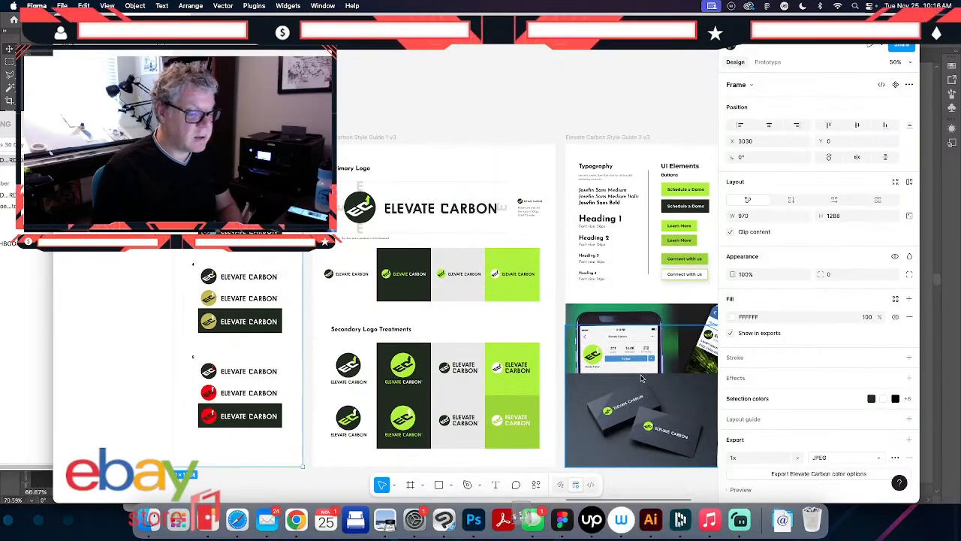
- Duplicate the Elevate Carbon Style Guide 1 v3 frame so the copy sits beside Elevate Carbon Style Guide 2 v3
{"action": "scroll", "coordinate": [621, 379], "scroll_direction": "right", "scroll_amount": 5}
{"action": "scroll", "coordinate": [358, 291], "scroll_direction": "left", "scroll_amount": 4}
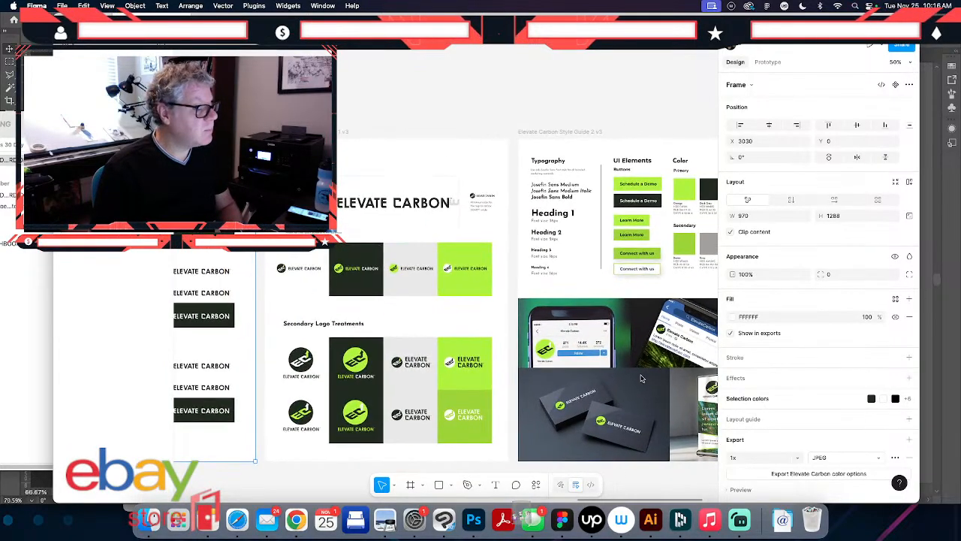
{"action": "left_click", "coordinate": [349, 131]}
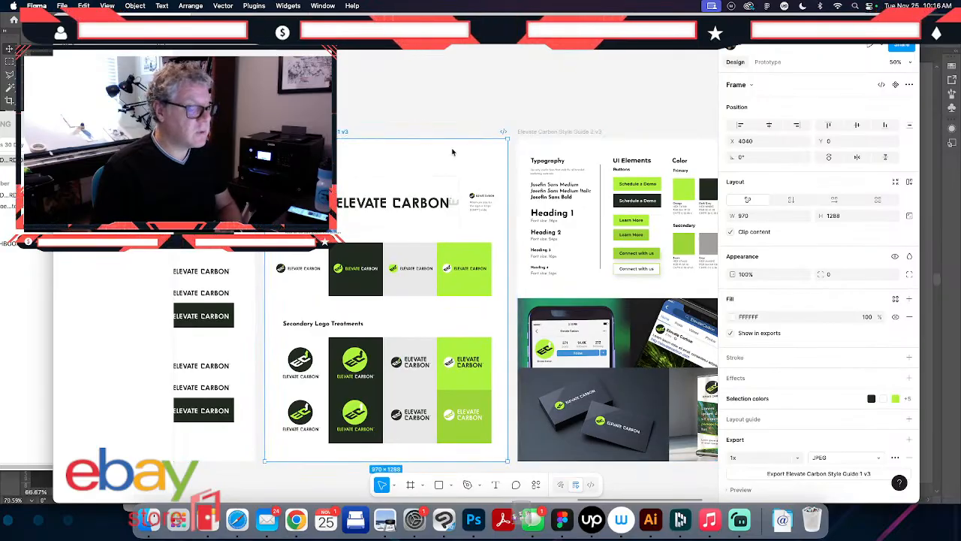
{"action": "key", "text": "super+d"}
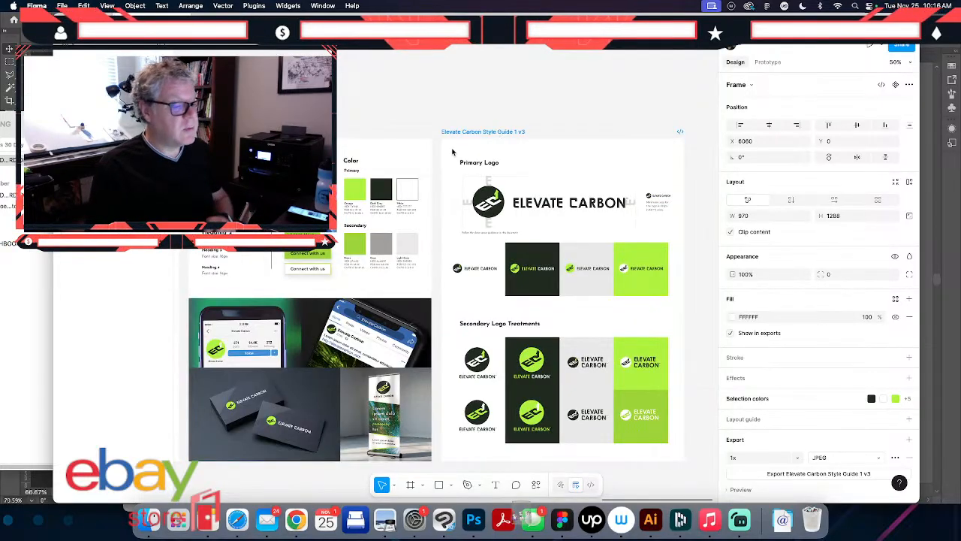
{"action": "left_click", "coordinate": [524, 116]}
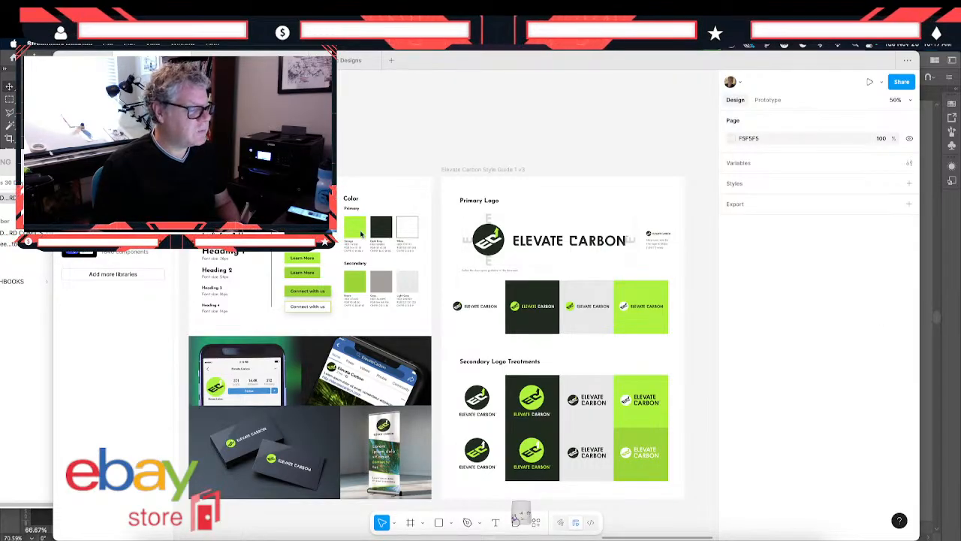
- Inspect the fill of the bright green logo background under Primary Logo in the duplicated style guide frame
{"action": "left_click", "coordinate": [654, 296]}
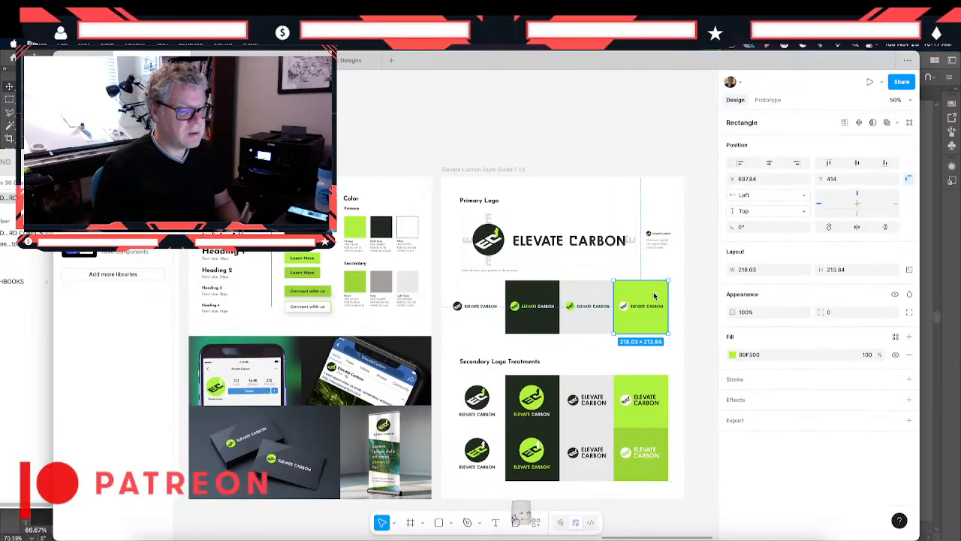
{"action": "left_click", "coordinate": [568, 155]}
{"action": "scroll", "coordinate": [503, 424], "scroll_direction": "down", "scroll_amount": 1}
{"action": "scroll", "coordinate": [503, 424], "scroll_direction": "right", "scroll_amount": 1}
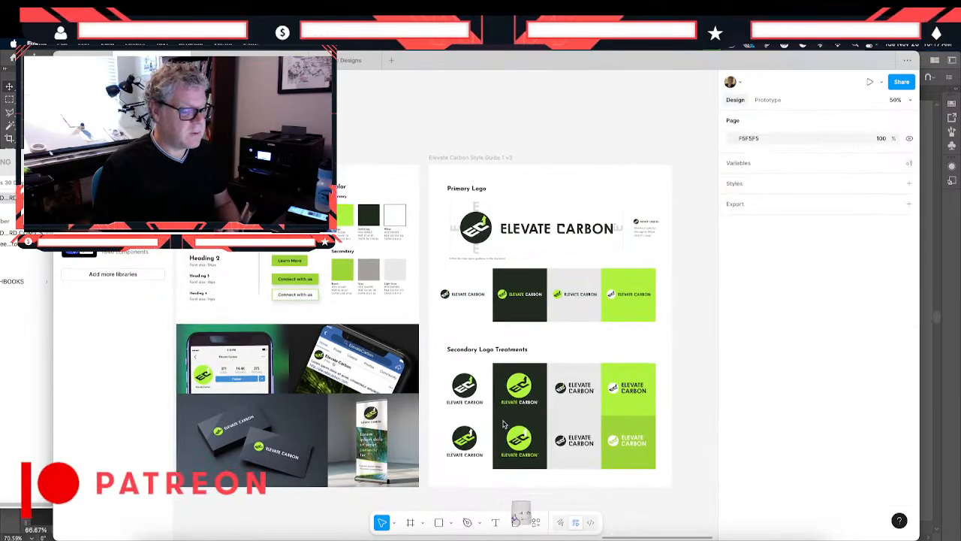
- Examine the Primary Logo variations and Secondary Logo Treatments in the duplicated style guide, including the colors of the small logo on dark green
{"action": "key", "text": "shift+0"}
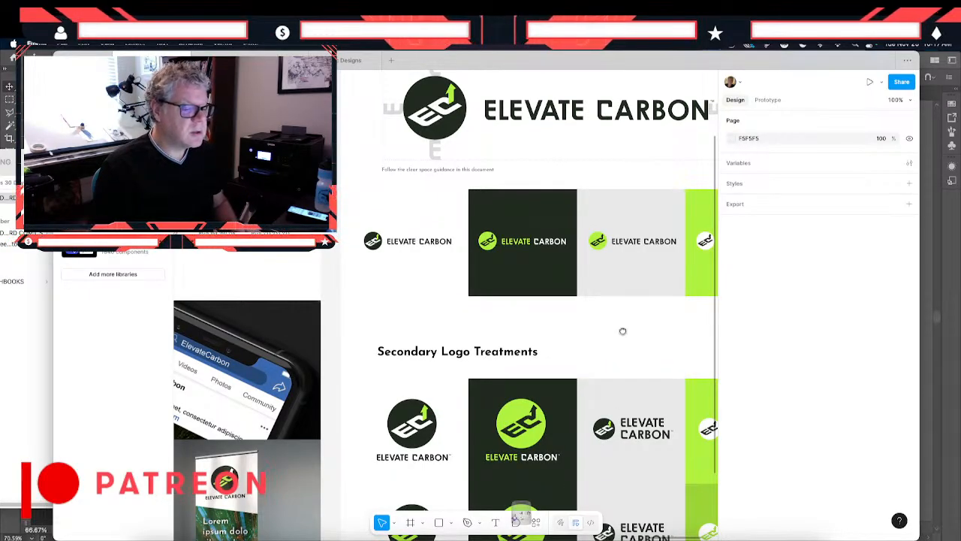
{"action": "left_click_drag", "start_coordinate": [622, 330], "coordinate": [440, 378]}
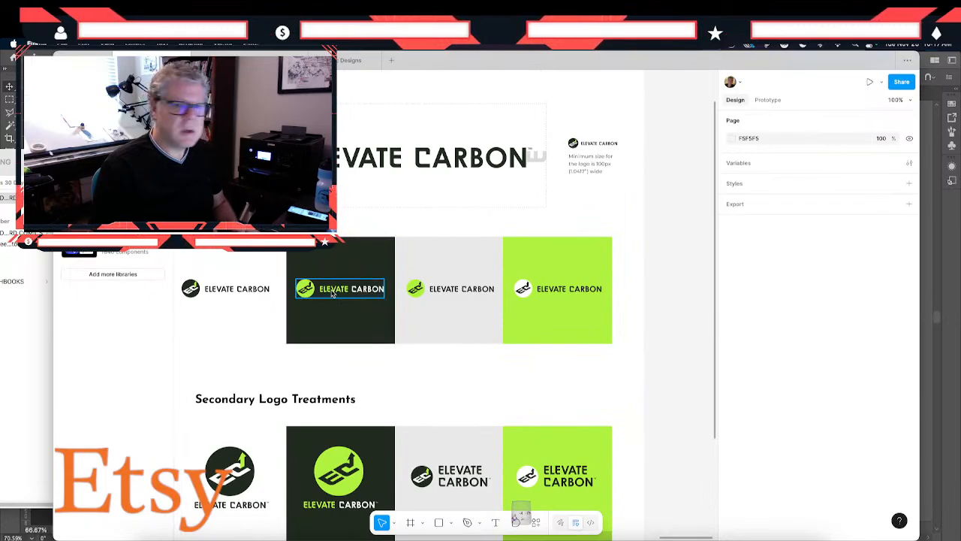
{"action": "scroll", "coordinate": [332, 295], "scroll_direction": "down", "scroll_amount": 3}
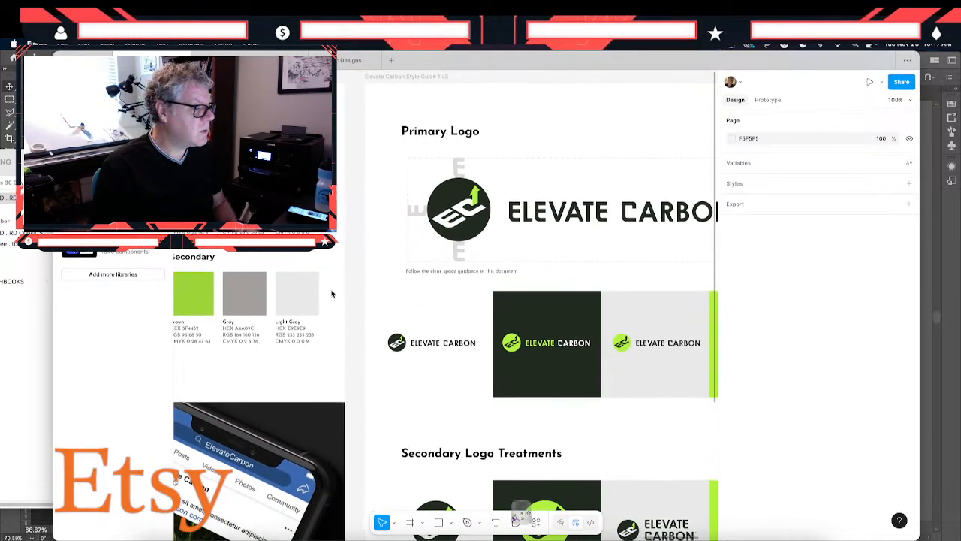
{"action": "scroll", "coordinate": [333, 294], "scroll_direction": "up", "scroll_amount": 3}
{"action": "scroll", "coordinate": [333, 295], "scroll_direction": "down", "scroll_amount": 2}
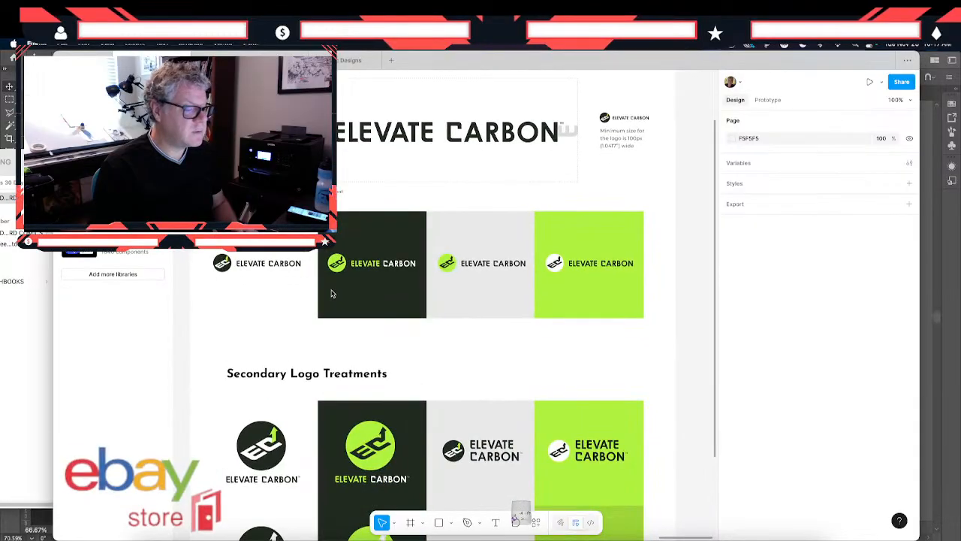
{"action": "left_click", "coordinate": [344, 271]}
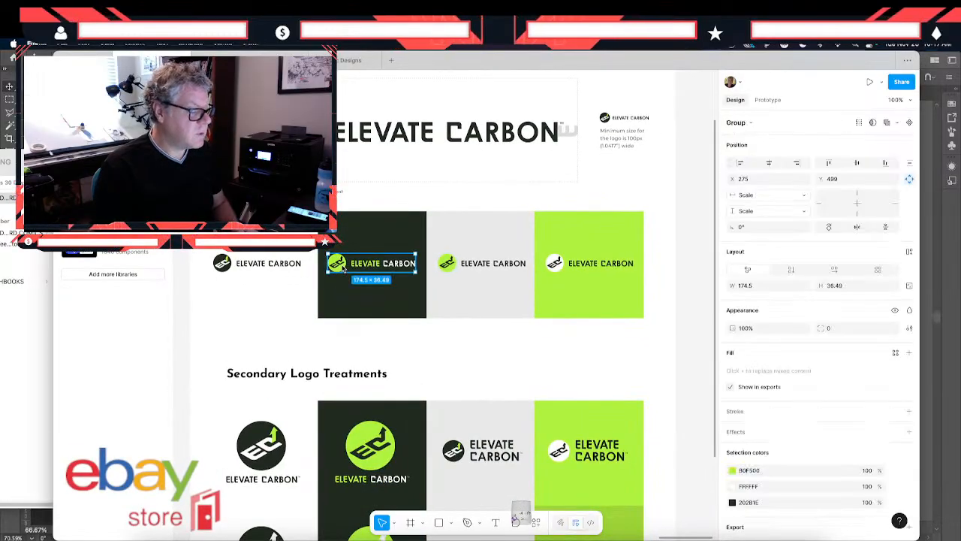
{"action": "key", "text": "ctrl+plus"}
{"action": "key", "text": "ctrl+plus"}
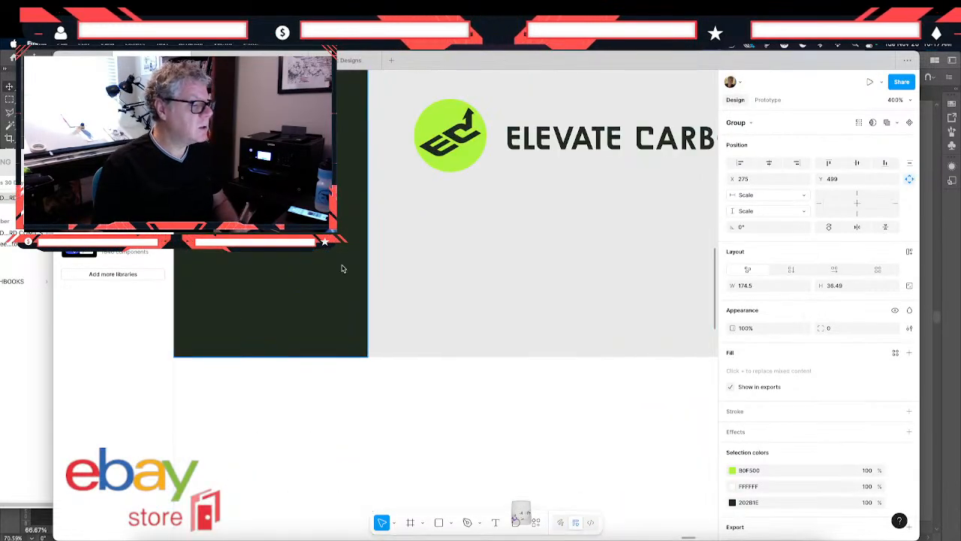
{"action": "scroll", "coordinate": [343, 269], "scroll_direction": "left", "scroll_amount": 8}
{"action": "scroll", "coordinate": [343, 269], "scroll_direction": "up", "scroll_amount": 6}
{"action": "key", "text": "F11"}
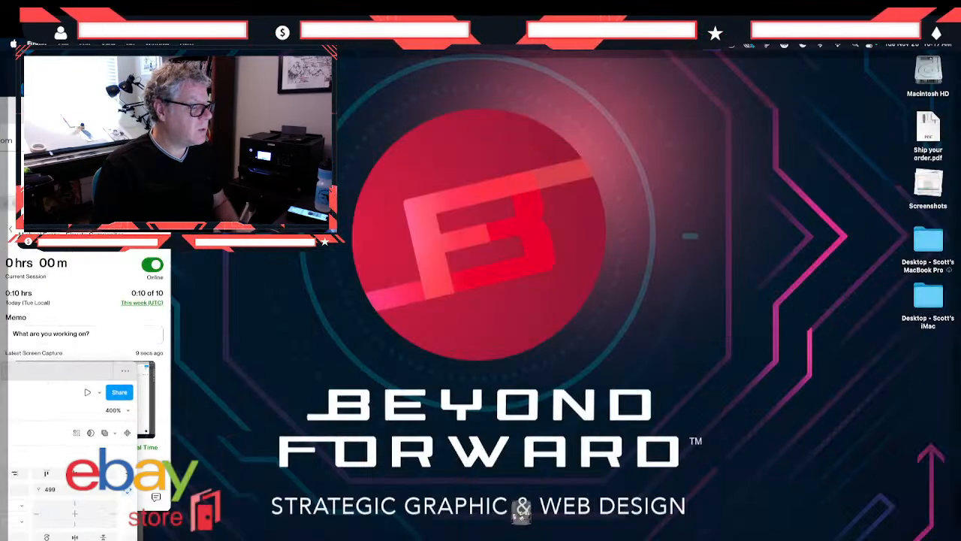
{"action": "key", "text": "F11"}
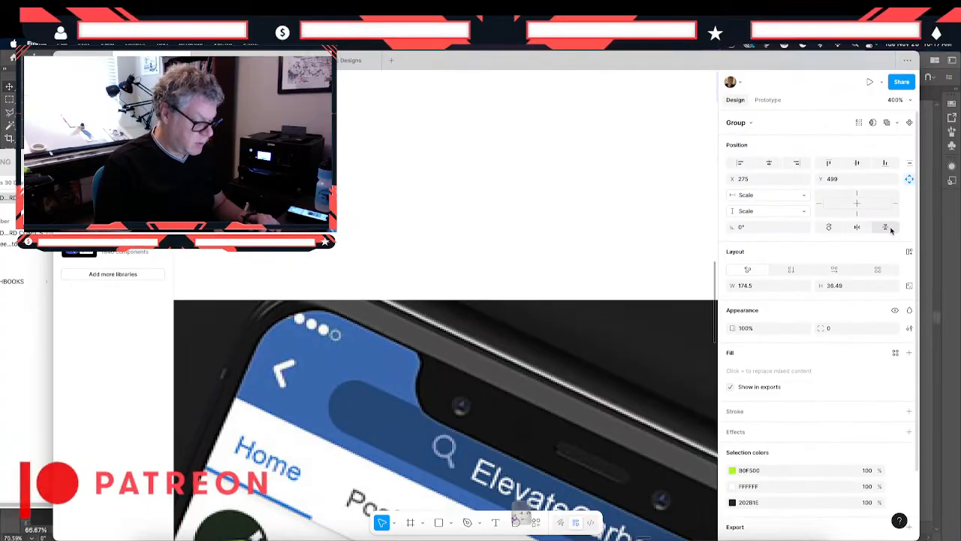
- Find the color options frame and view the dark-background version of the red logo option 6 up close
{"action": "key", "text": "super+minus"}
{"action": "key", "text": "super+minus"}
{"action": "key", "text": "super+minus"}
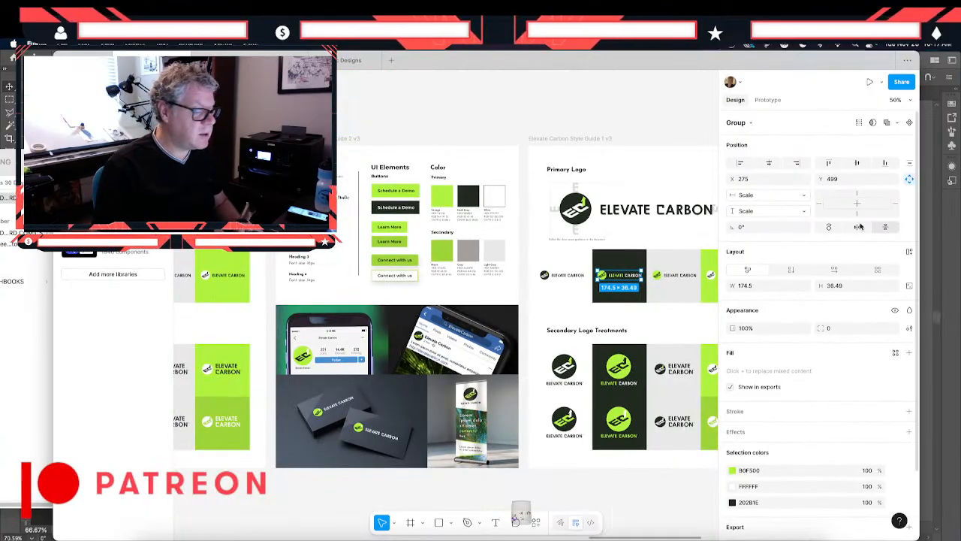
{"action": "left_click_drag", "start_coordinate": [461, 278], "coordinate": [880, 276]}
{"action": "left_click_drag", "start_coordinate": [649, 315], "coordinate": [689, 306]}
{"action": "left_click", "coordinate": [399, 418]}
{"action": "left_click", "coordinate": [391, 419]}
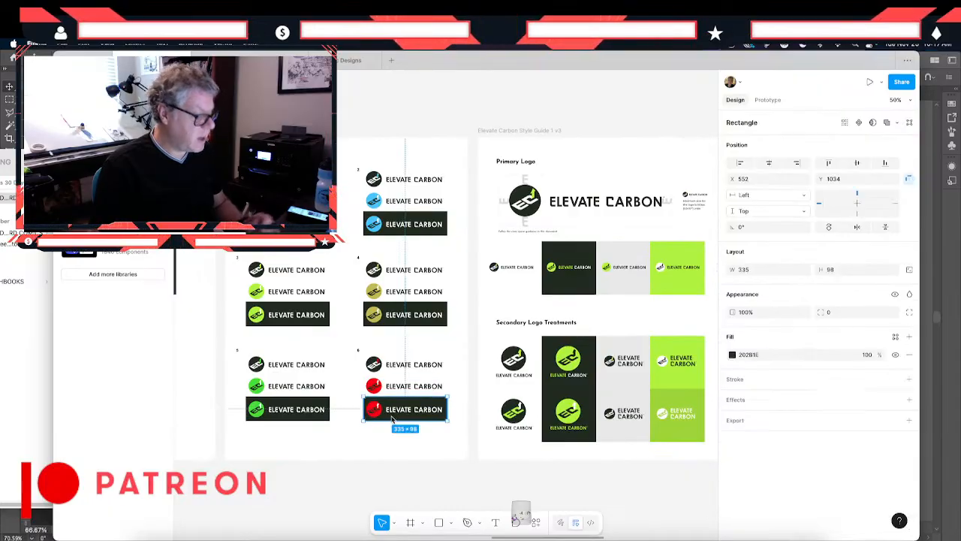
{"action": "key", "text": "super+plus"}
{"action": "key", "text": "super+plus"}
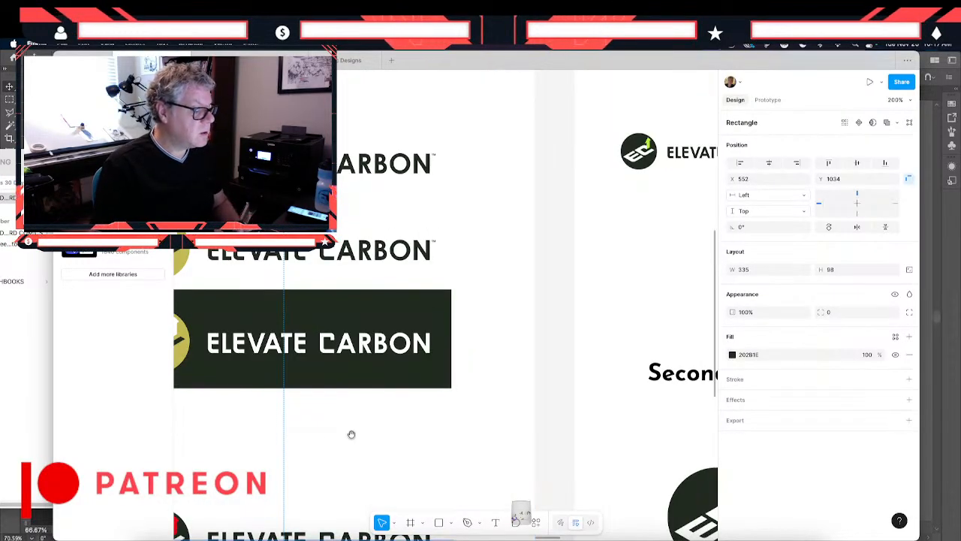
{"action": "left_click_drag", "start_coordinate": [318, 428], "coordinate": [466, 35]}
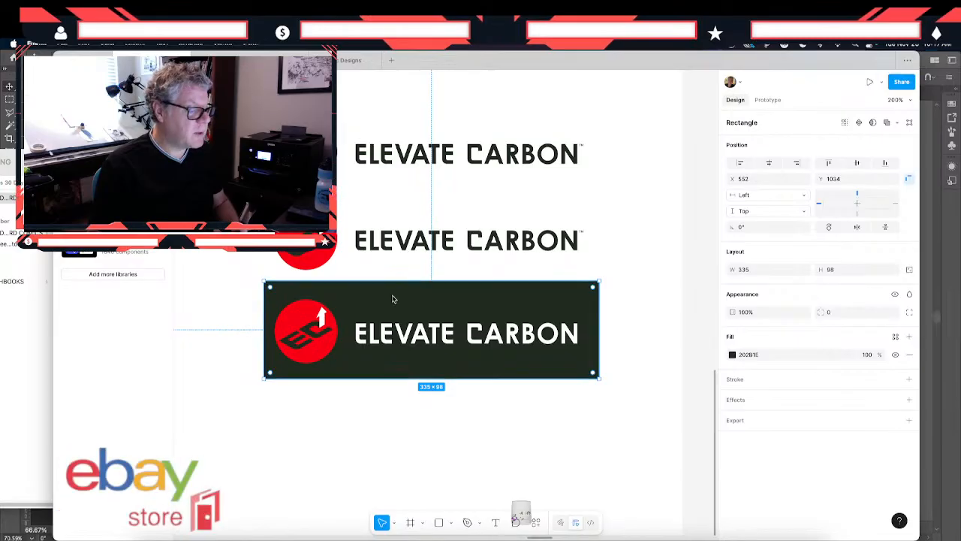
- Inspect the colors of the red option 6 logo groups on the dark and white backgrounds
{"action": "left_click", "coordinate": [365, 345]}
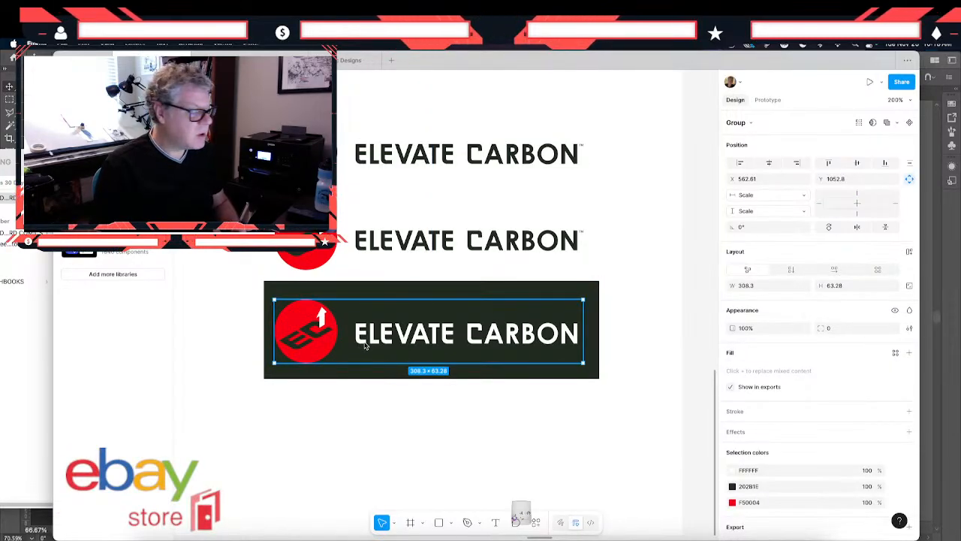
{"action": "left_click", "coordinate": [280, 421]}
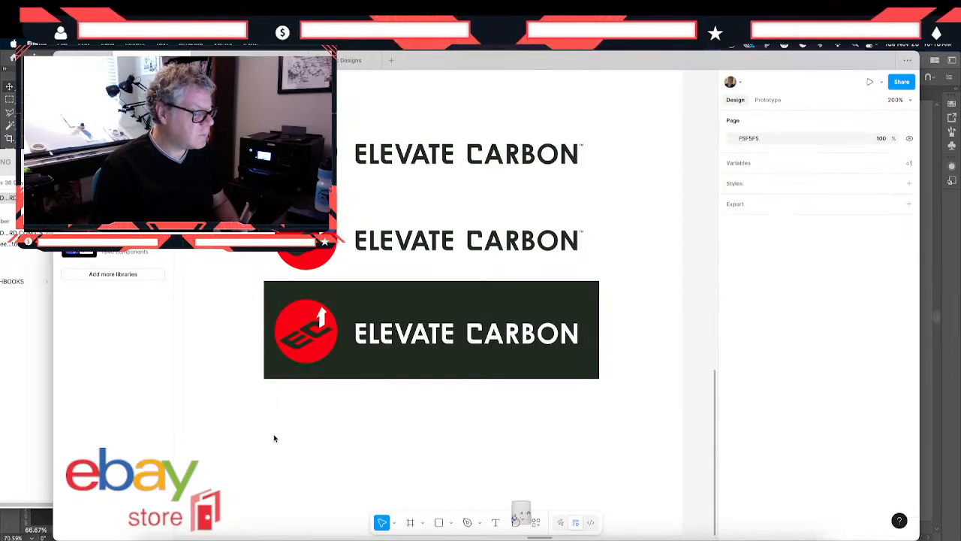
{"action": "left_click", "coordinate": [306, 344]}
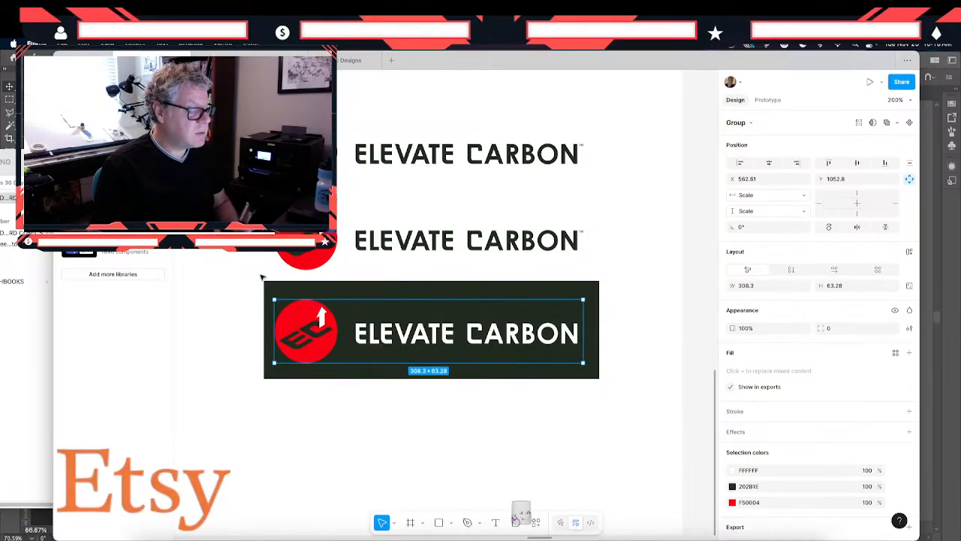
{"action": "left_click", "coordinate": [280, 399]}
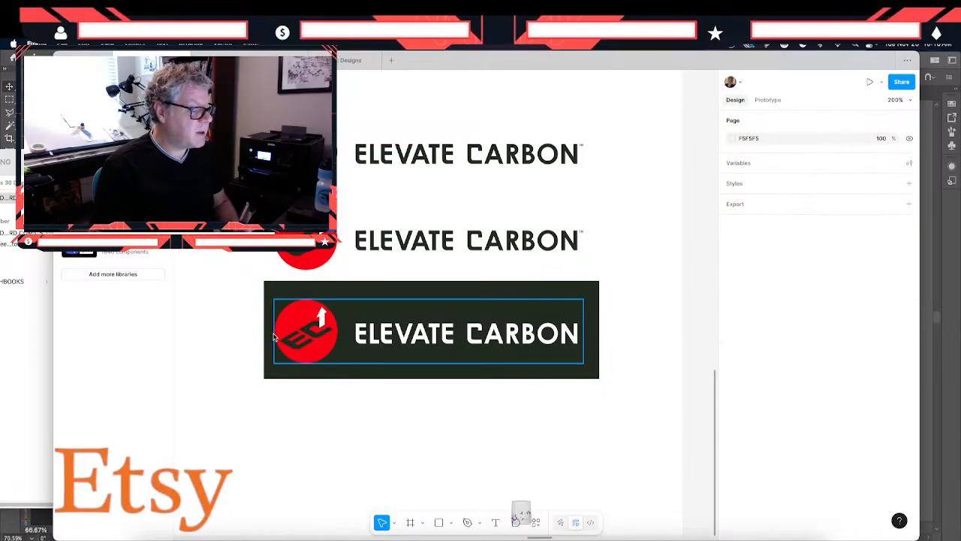
{"action": "left_click", "coordinate": [299, 343]}
{"action": "left_click", "coordinate": [304, 239]}
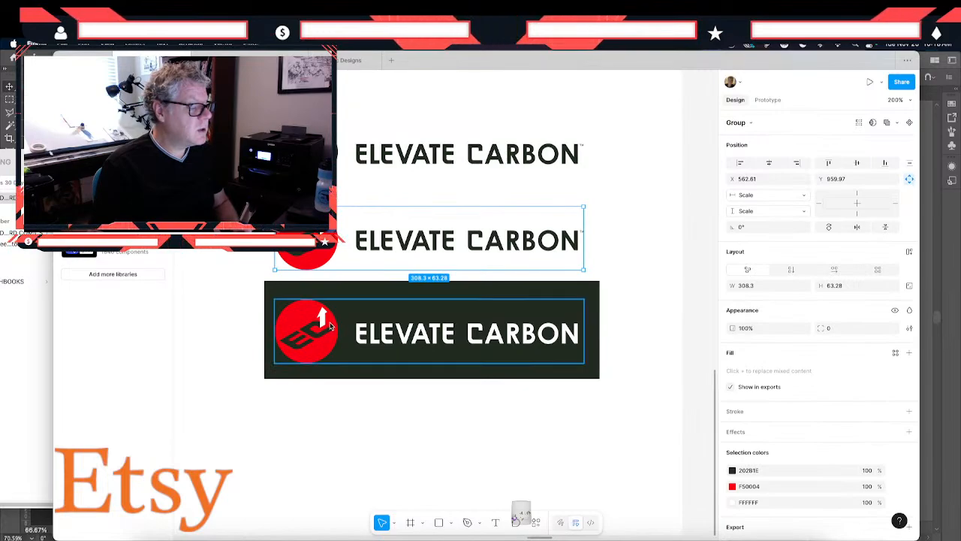
- Compare the remaining logo color options with the orange logos in the neighboring frame
{"action": "scroll", "coordinate": [330, 325], "scroll_direction": "left", "scroll_amount": 5}
{"action": "scroll", "coordinate": [330, 326], "scroll_direction": "up", "scroll_amount": 4}
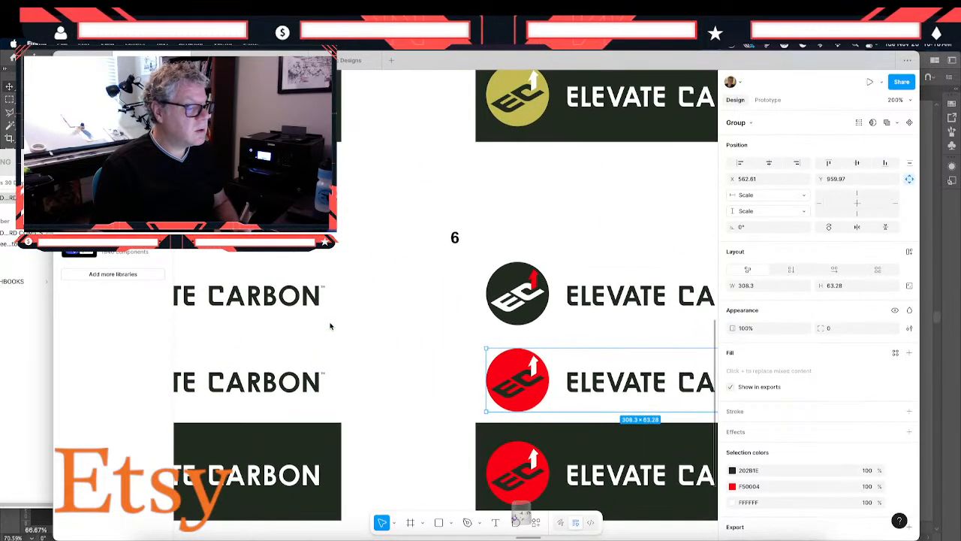
{"action": "scroll", "coordinate": [330, 325], "scroll_direction": "up", "scroll_amount": 5}
{"action": "scroll", "coordinate": [330, 325], "scroll_direction": "right", "scroll_amount": 3}
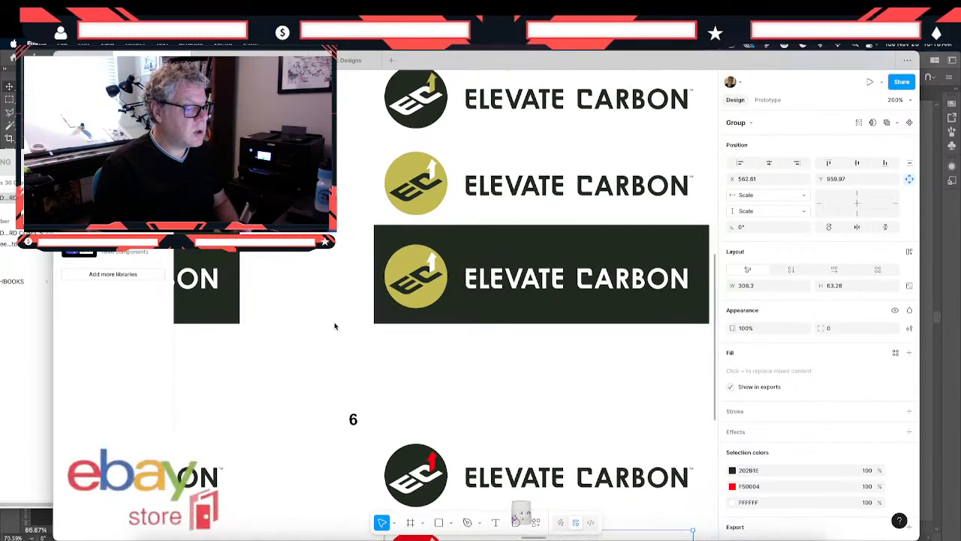
{"action": "scroll", "coordinate": [335, 326], "scroll_direction": "up", "scroll_amount": 4}
{"action": "scroll", "coordinate": [334, 326], "scroll_direction": "left", "scroll_amount": 4}
{"action": "scroll", "coordinate": [335, 326], "scroll_direction": "up", "scroll_amount": 4}
{"action": "scroll", "coordinate": [335, 326], "scroll_direction": "left", "scroll_amount": 5}
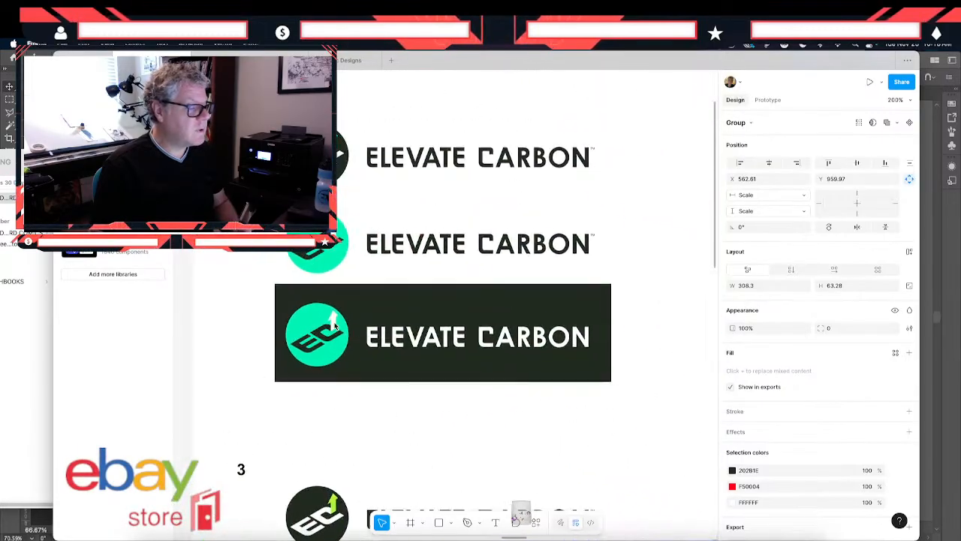
{"action": "scroll", "coordinate": [335, 326], "scroll_direction": "up", "scroll_amount": 2}
{"action": "scroll", "coordinate": [335, 326], "scroll_direction": "down", "scroll_amount": 5}
{"action": "scroll", "coordinate": [335, 326], "scroll_direction": "left", "scroll_amount": 7}
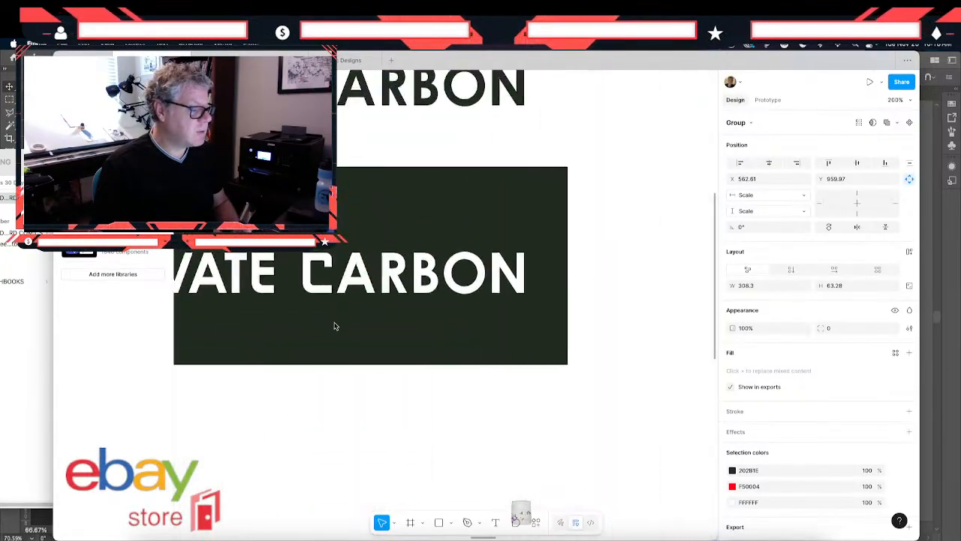
{"action": "scroll", "coordinate": [335, 325], "scroll_direction": "left", "scroll_amount": 7}
{"action": "scroll", "coordinate": [335, 326], "scroll_direction": "up", "scroll_amount": 4}
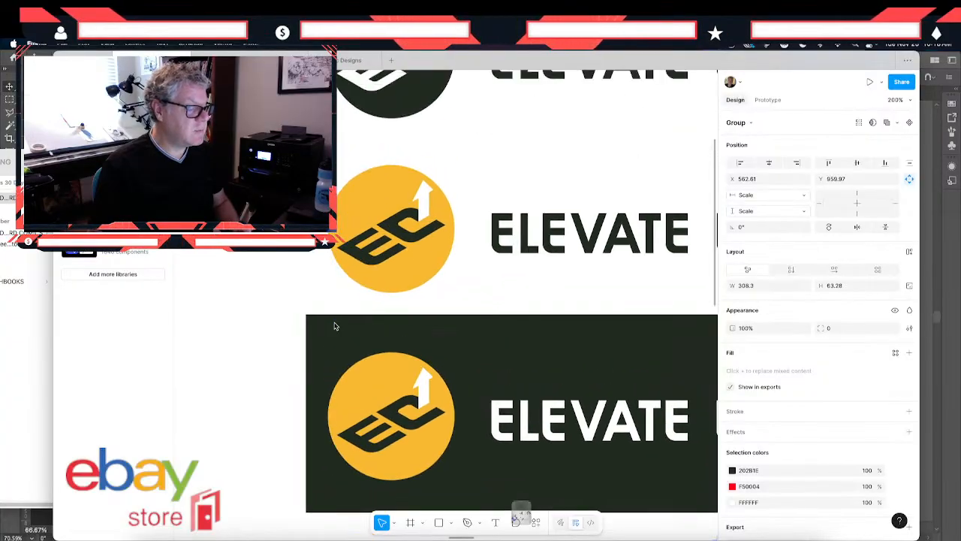
{"action": "scroll", "coordinate": [569, 241], "scroll_direction": "right", "scroll_amount": 15}
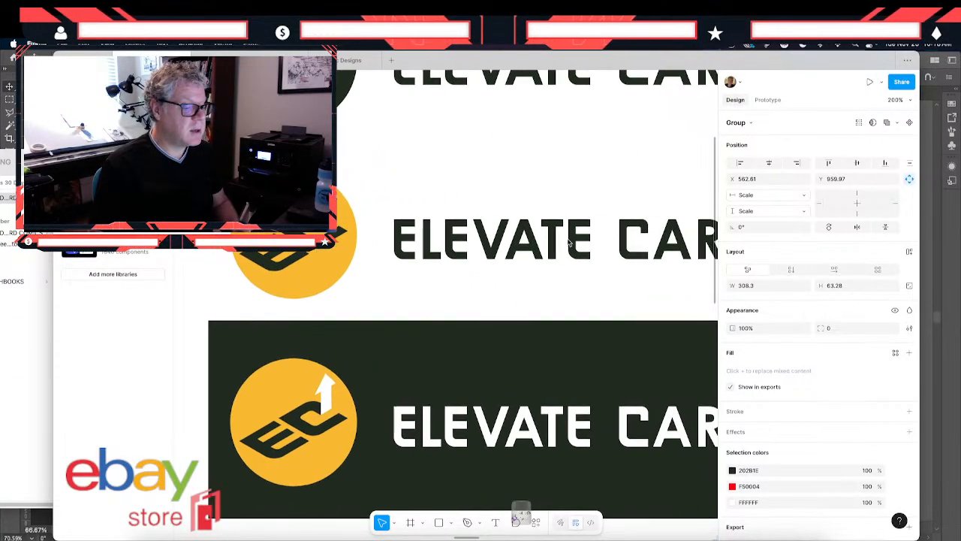
{"action": "scroll", "coordinate": [568, 242], "scroll_direction": "right", "scroll_amount": 8}
{"action": "scroll", "coordinate": [568, 241], "scroll_direction": "down", "scroll_amount": 6}
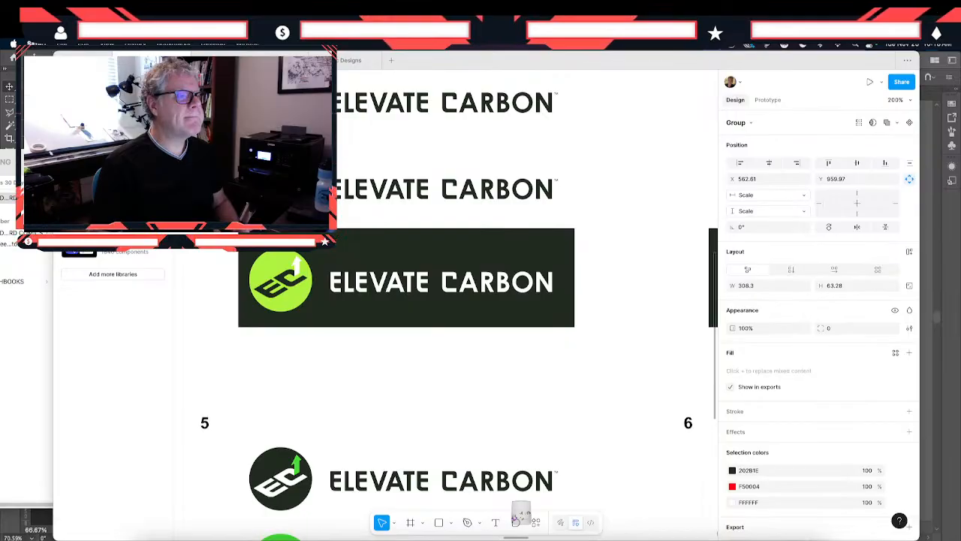
- Review the green option 3 logos, the orange logos and the olive options, and inspect the colors of option 4's dark-background logo
{"action": "scroll", "coordinate": [309, 426], "scroll_direction": "left", "scroll_amount": 5}
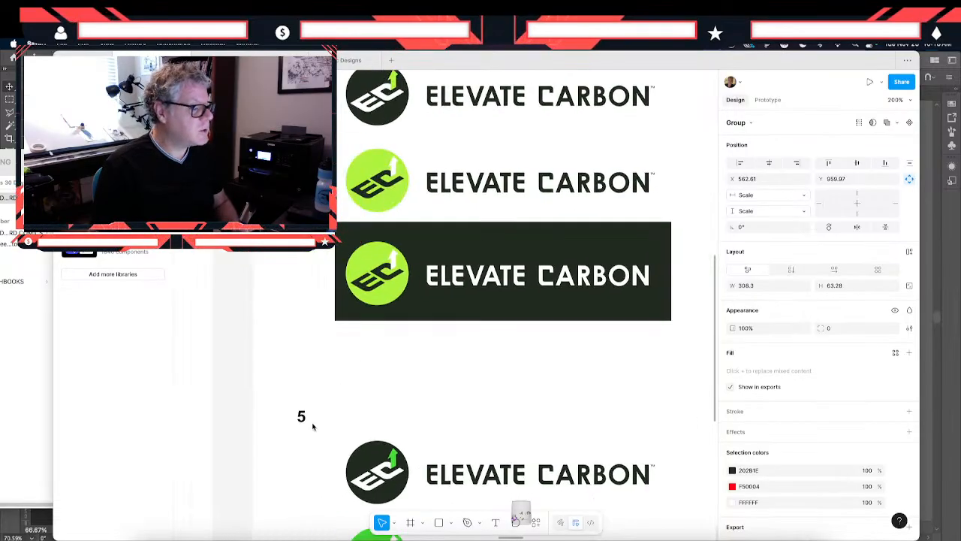
{"action": "scroll", "coordinate": [314, 425], "scroll_direction": "up", "scroll_amount": 5}
{"action": "scroll", "coordinate": [316, 427], "scroll_direction": "left", "scroll_amount": 3}
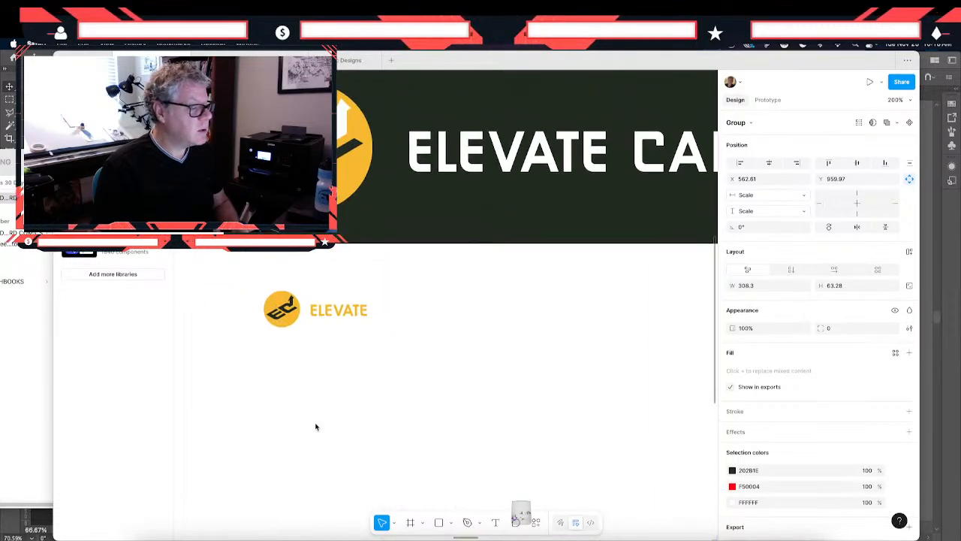
{"action": "scroll", "coordinate": [316, 426], "scroll_direction": "right", "scroll_amount": 15}
{"action": "scroll", "coordinate": [315, 427], "scroll_direction": "right", "scroll_amount": 3}
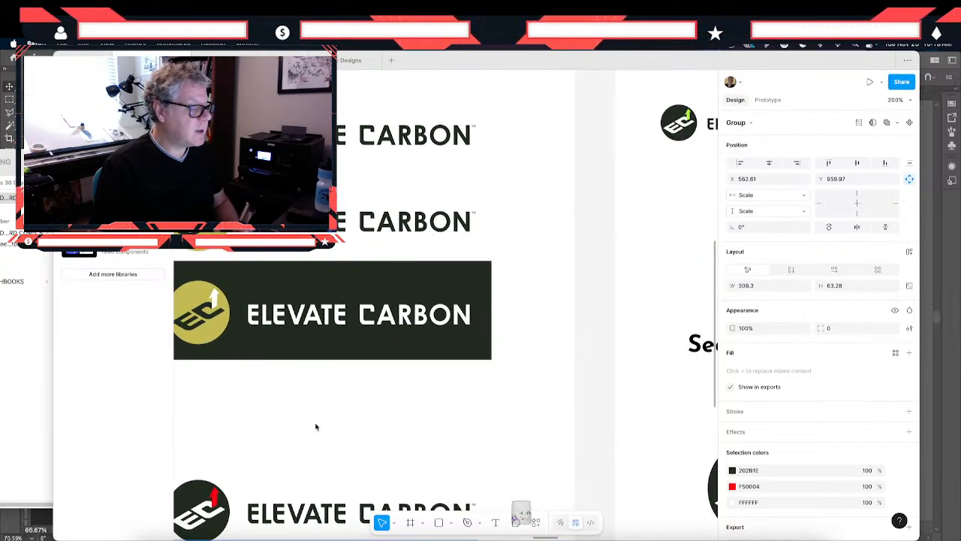
{"action": "scroll", "coordinate": [315, 426], "scroll_direction": "left", "scroll_amount": 5}
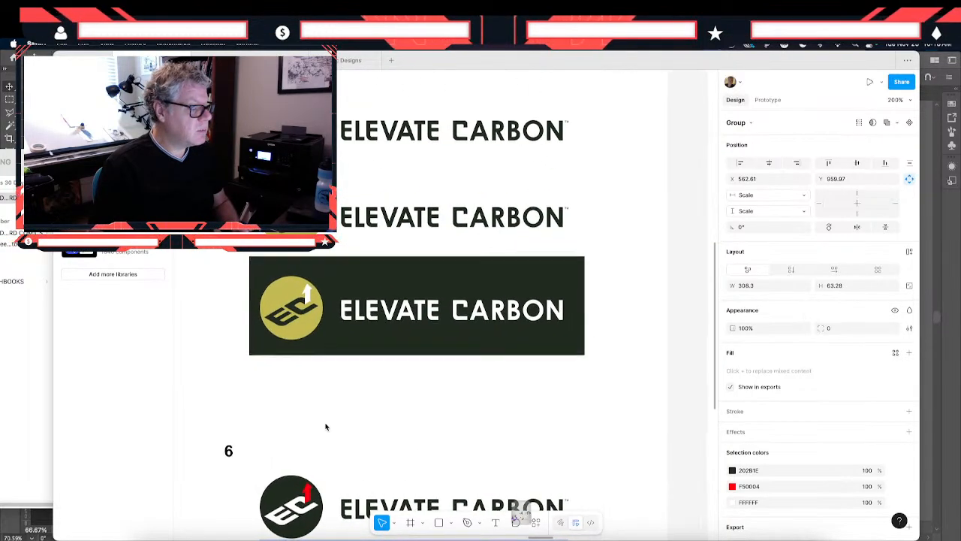
{"action": "left_click", "coordinate": [357, 297]}
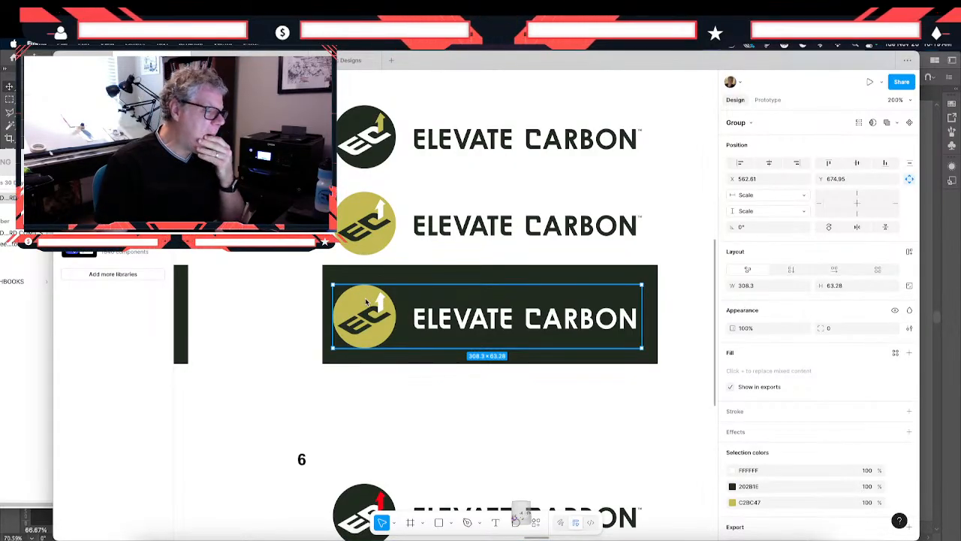
- Compare the blue option 2, teal option 1 and green option 3 logos across their white and dark backgrounds
{"action": "scroll", "coordinate": [365, 299], "scroll_direction": "up", "scroll_amount": 10}
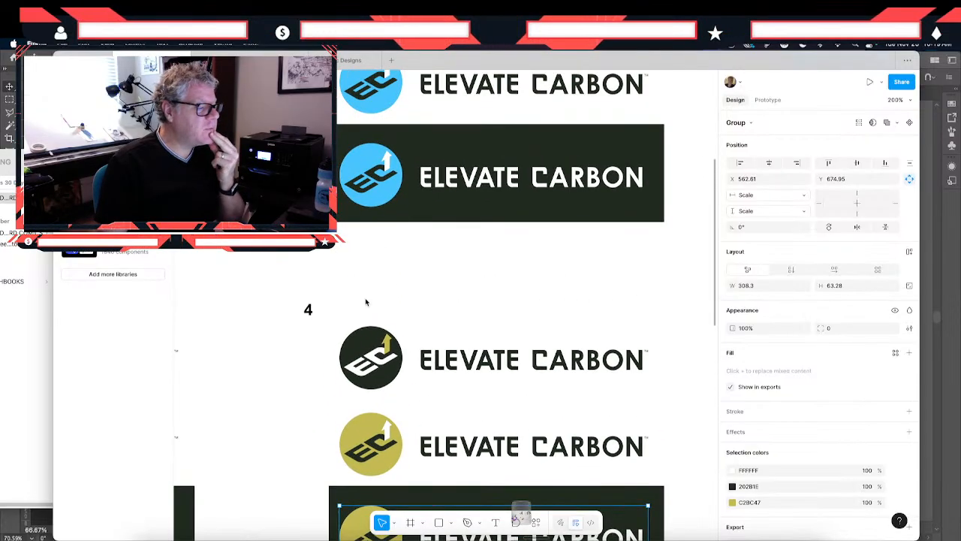
{"action": "scroll", "coordinate": [366, 301], "scroll_direction": "up", "scroll_amount": 3}
{"action": "scroll", "coordinate": [366, 301], "scroll_direction": "left", "scroll_amount": 2}
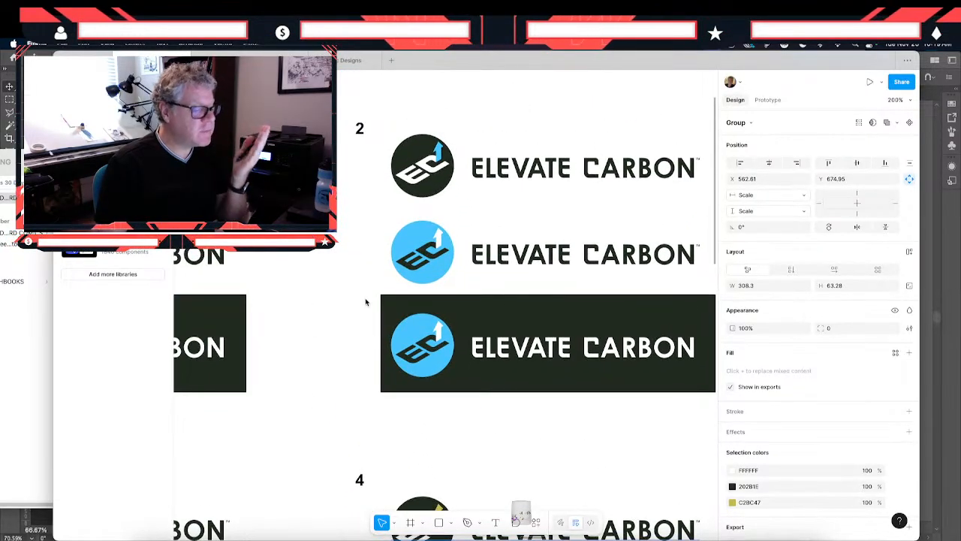
{"action": "scroll", "coordinate": [366, 302], "scroll_direction": "left", "scroll_amount": 10}
{"action": "scroll", "coordinate": [366, 302], "scroll_direction": "down", "scroll_amount": 5}
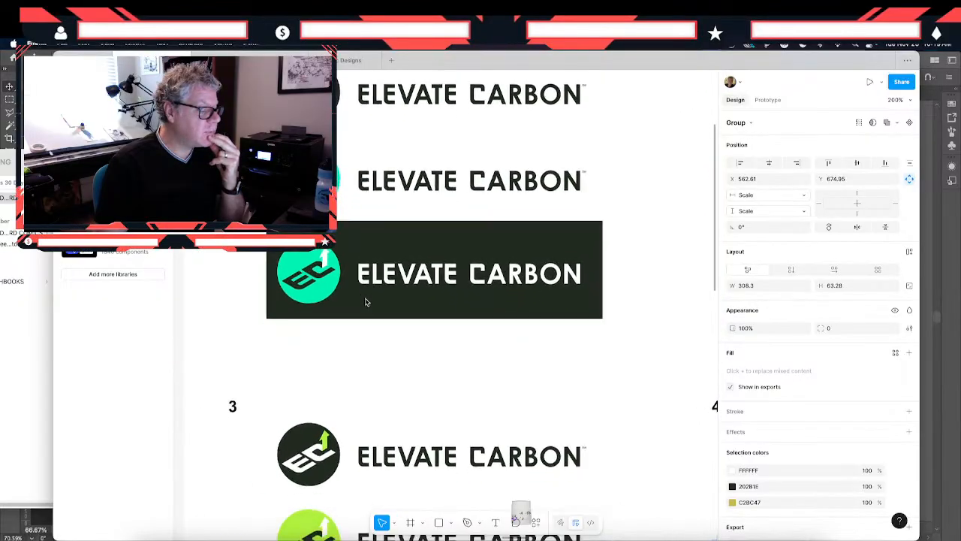
{"action": "scroll", "coordinate": [365, 302], "scroll_direction": "down", "scroll_amount": 5}
{"action": "scroll", "coordinate": [365, 302], "scroll_direction": "up", "scroll_amount": 10}
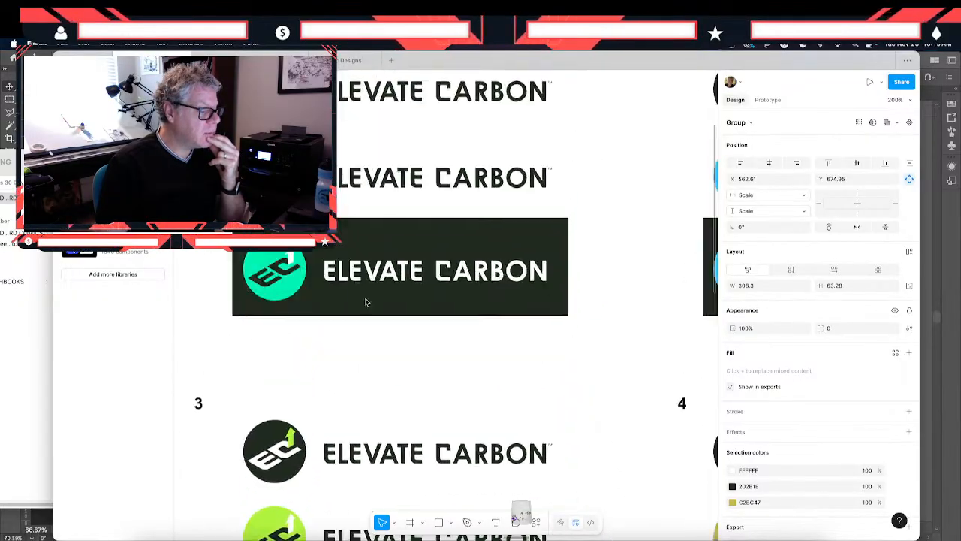
{"action": "scroll", "coordinate": [366, 301], "scroll_direction": "left", "scroll_amount": 3}
{"action": "scroll", "coordinate": [365, 302], "scroll_direction": "left", "scroll_amount": 1}
{"action": "scroll", "coordinate": [365, 302], "scroll_direction": "down", "scroll_amount": 1}
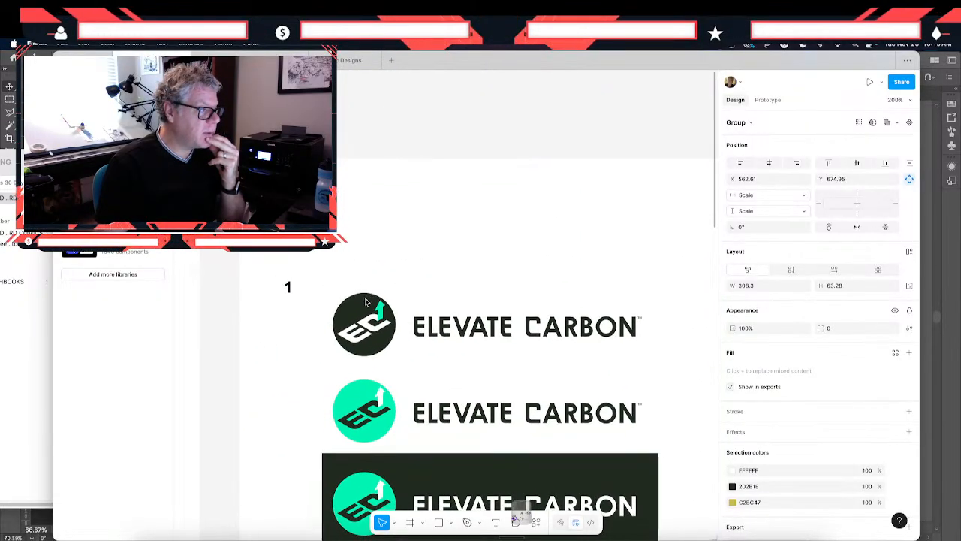
{"action": "scroll", "coordinate": [366, 302], "scroll_direction": "right", "scroll_amount": 1}
{"action": "scroll", "coordinate": [366, 302], "scroll_direction": "down", "scroll_amount": 1}
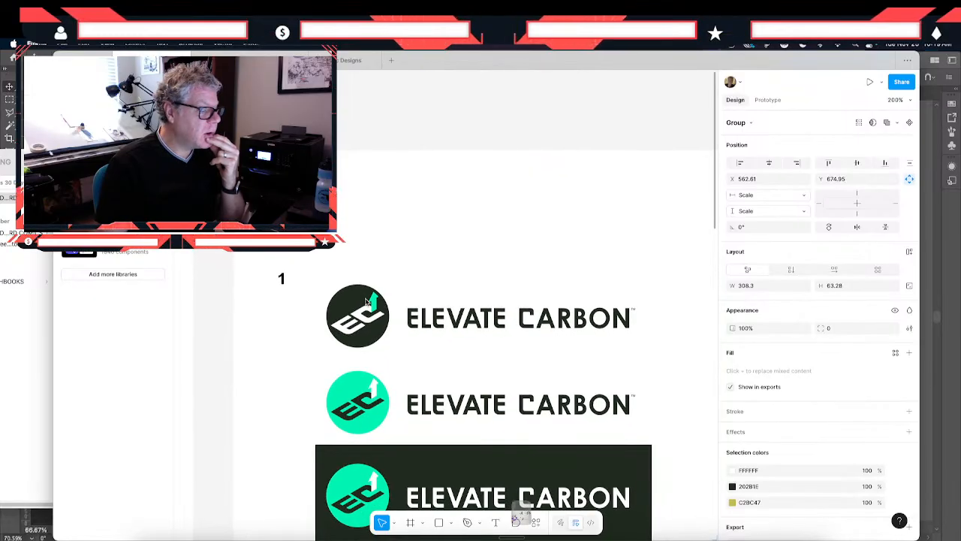
- Review the teal option 1, blue option 2 and olive option 4 logos on their white and dark backgrounds
{"action": "scroll", "coordinate": [366, 302], "scroll_direction": "down", "scroll_amount": 2}
{"action": "scroll", "coordinate": [366, 302], "scroll_direction": "right", "scroll_amount": 2}
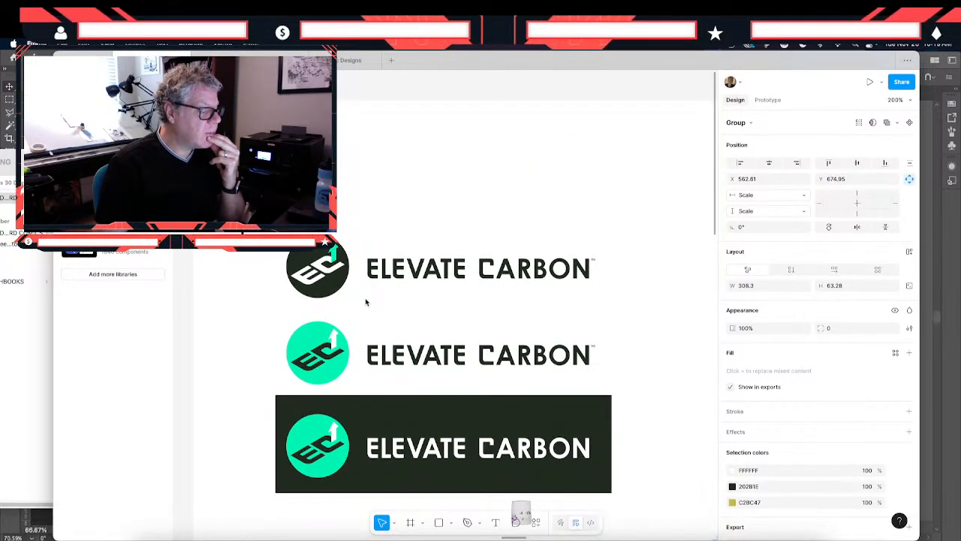
{"action": "scroll", "coordinate": [365, 302], "scroll_direction": "down", "scroll_amount": 2}
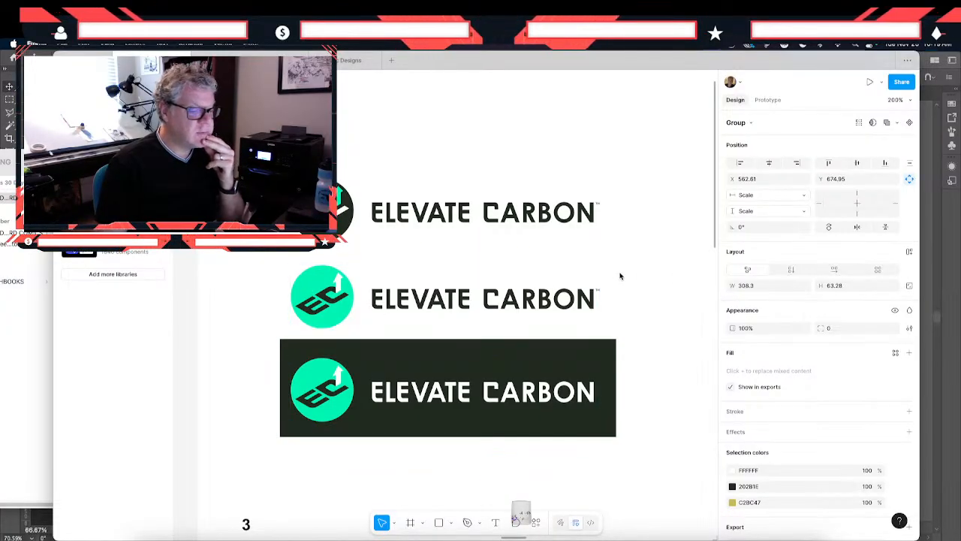
{"action": "scroll", "coordinate": [620, 275], "scroll_direction": "right", "scroll_amount": 5}
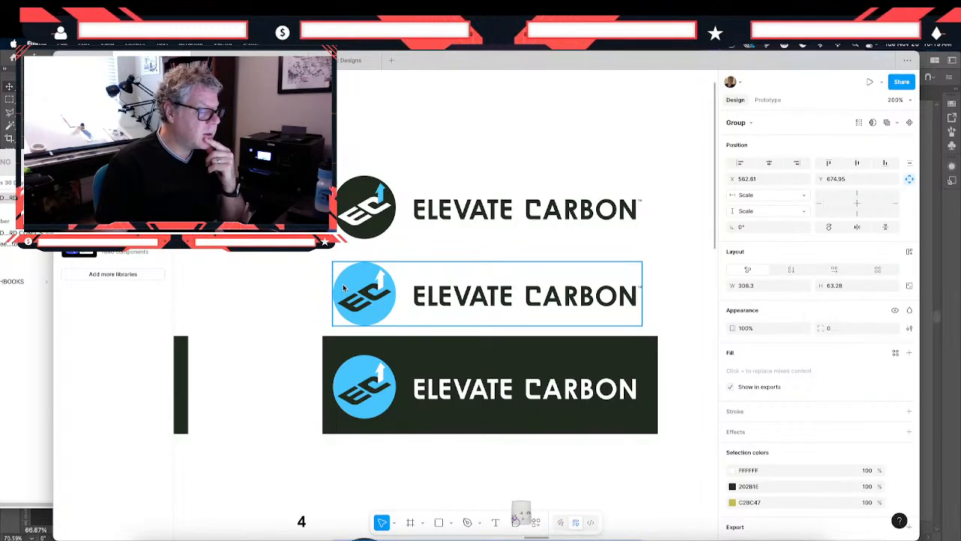
{"action": "scroll", "coordinate": [343, 288], "scroll_direction": "left", "scroll_amount": 5}
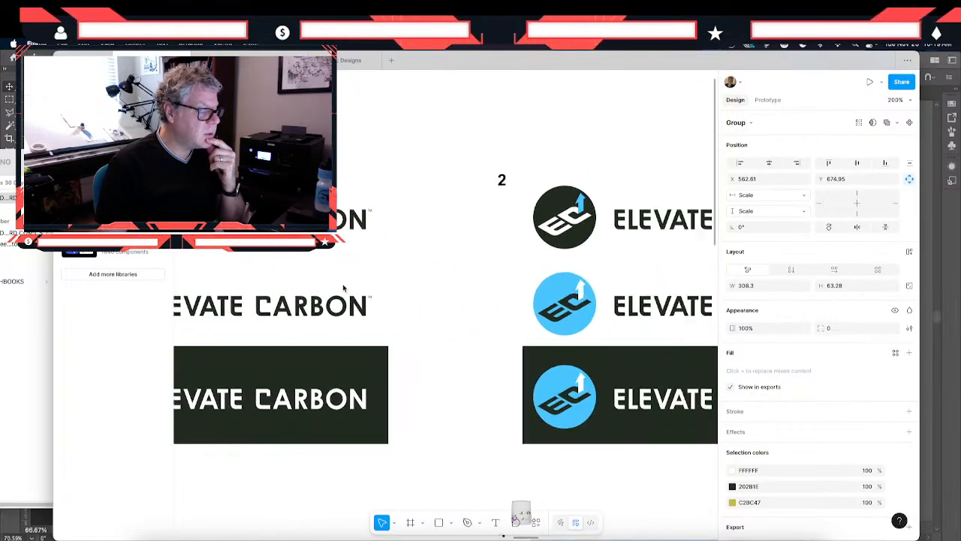
{"action": "scroll", "coordinate": [343, 288], "scroll_direction": "right", "scroll_amount": 5}
{"action": "scroll", "coordinate": [343, 287], "scroll_direction": "down", "scroll_amount": 1}
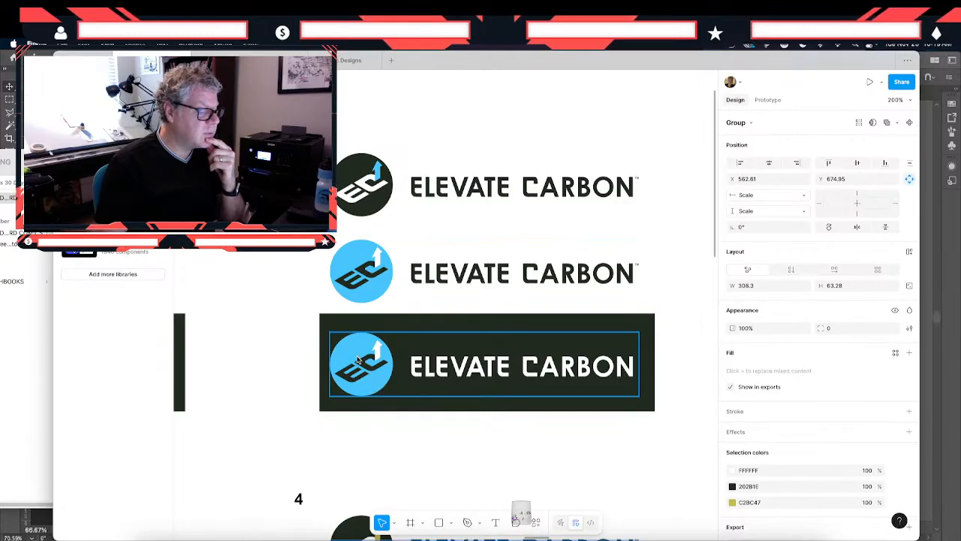
{"action": "scroll", "coordinate": [357, 359], "scroll_direction": "down", "scroll_amount": 3}
{"action": "scroll", "coordinate": [357, 359], "scroll_direction": "right", "scroll_amount": 1}
{"action": "scroll", "coordinate": [357, 360], "scroll_direction": "down", "scroll_amount": 1}
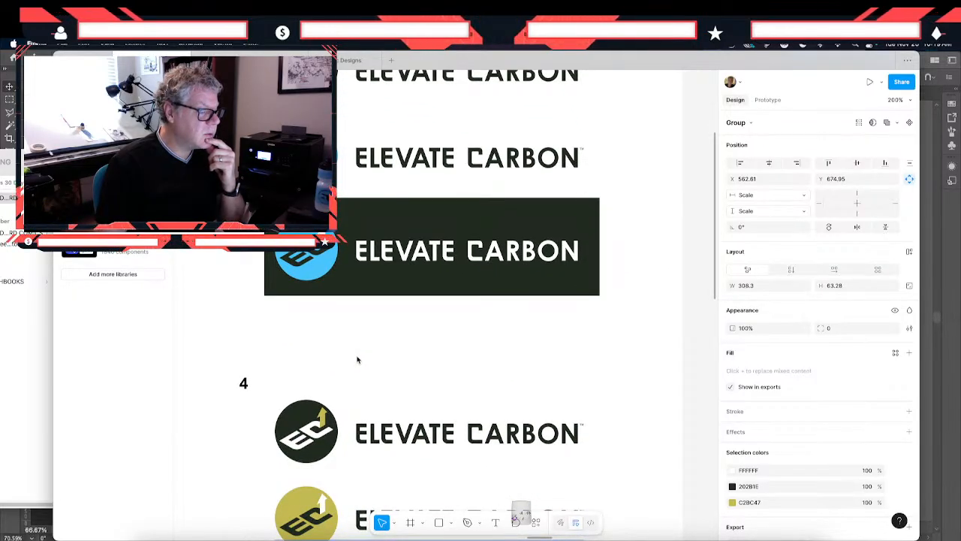
{"action": "scroll", "coordinate": [358, 360], "scroll_direction": "down", "scroll_amount": 5}
{"action": "scroll", "coordinate": [357, 360], "scroll_direction": "right", "scroll_amount": 1}
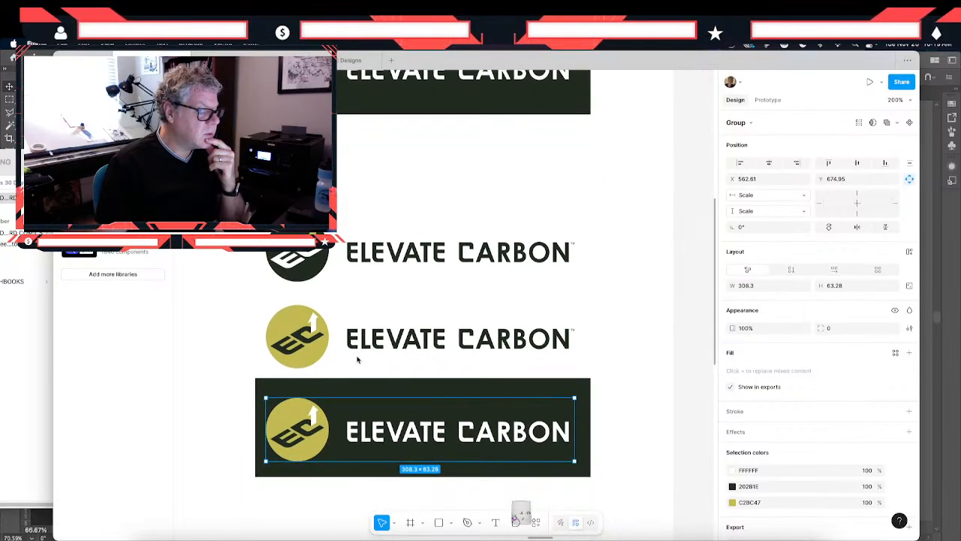
- Inspect the olive option 4 logo on white and compare it with its dark version and the surrounding options
{"action": "left_click", "coordinate": [319, 357]}
{"action": "left_click", "coordinate": [319, 357]}
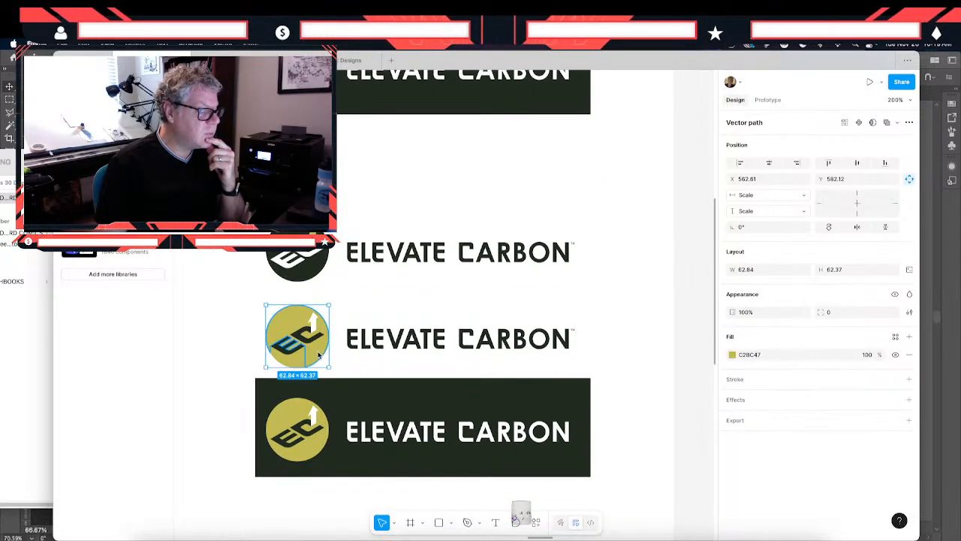
{"action": "left_click", "coordinate": [376, 304]}
{"action": "left_click", "coordinate": [284, 326]}
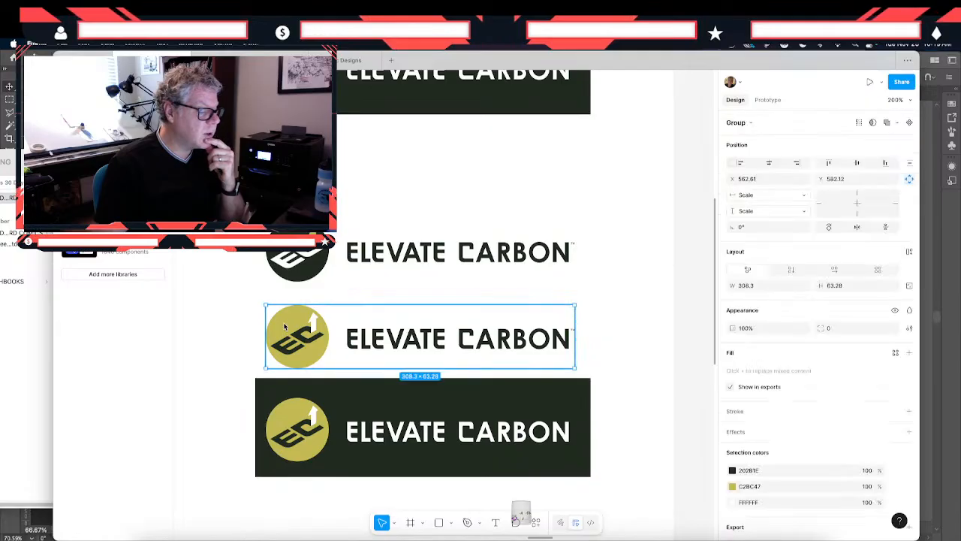
{"action": "scroll", "coordinate": [285, 326], "scroll_direction": "down", "scroll_amount": 1}
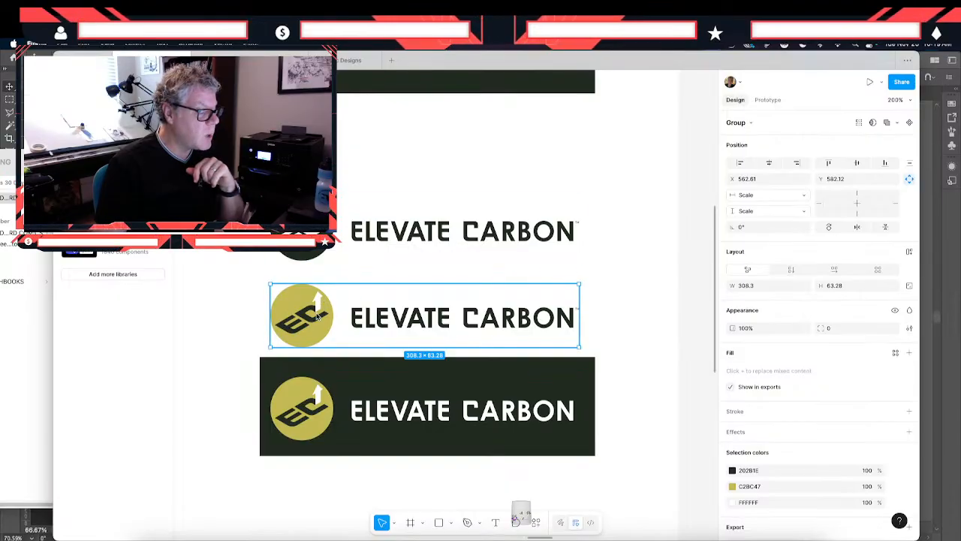
{"action": "key", "text": "shift+0"}
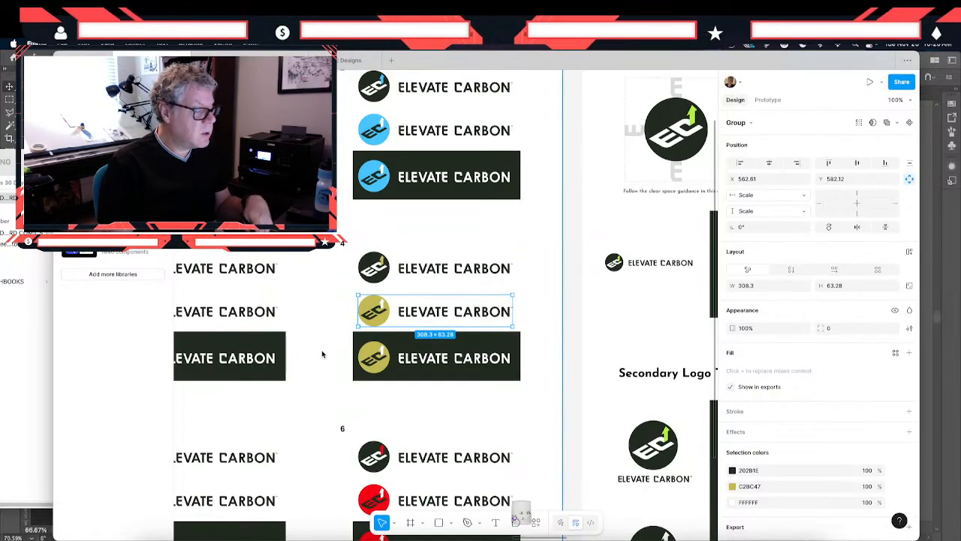
{"action": "key", "text": "super+minus"}
{"action": "key", "text": "super+equal"}
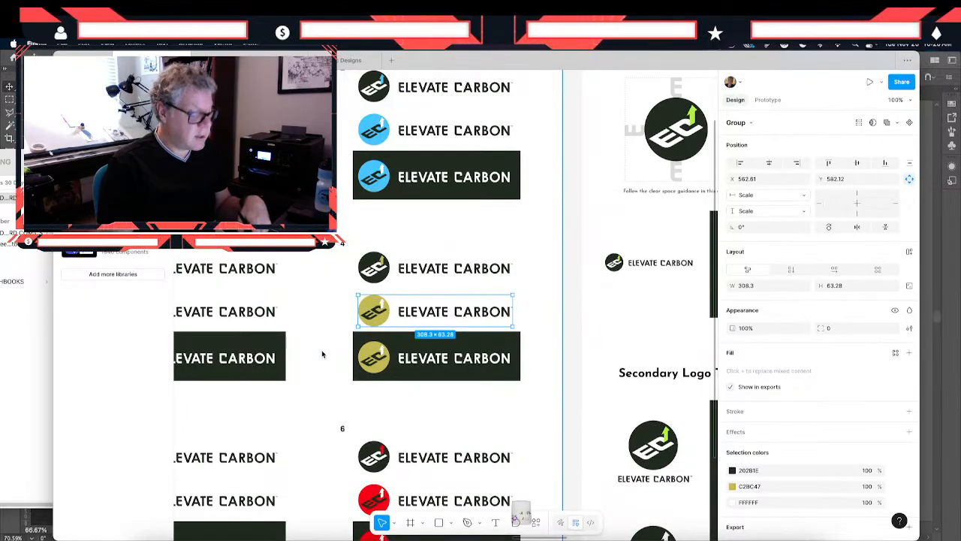
{"action": "key", "text": "super+minus"}
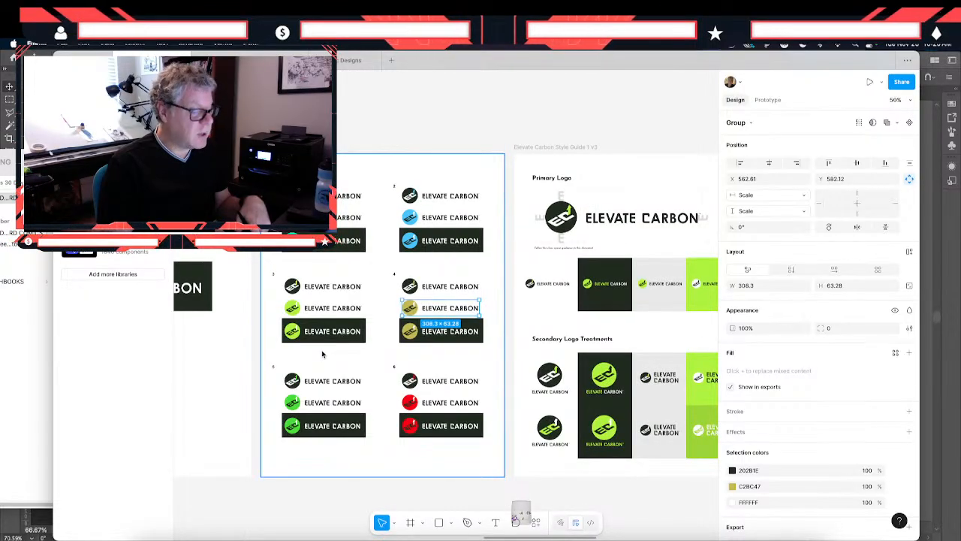
{"action": "key", "text": "super+equal"}
{"action": "key", "text": "super+equal"}
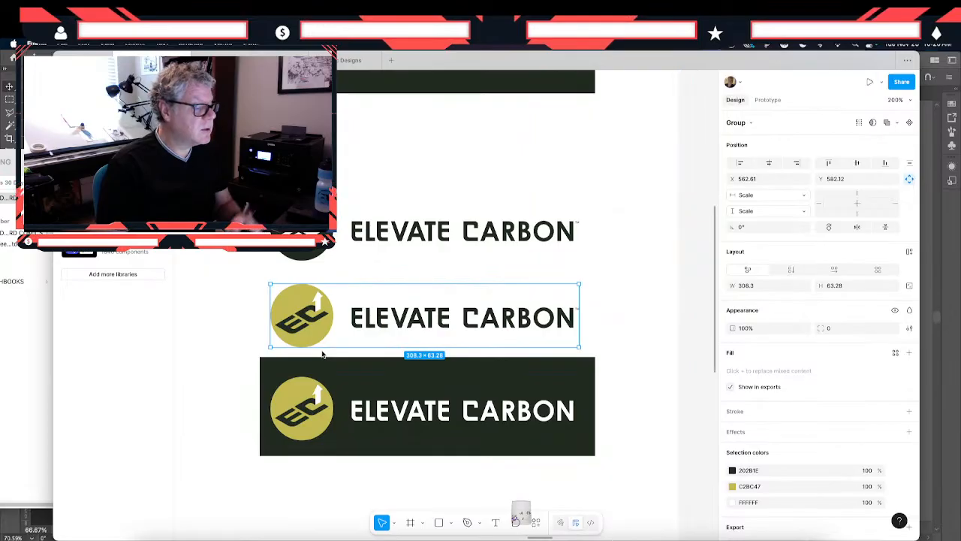
{"action": "scroll", "coordinate": [323, 353], "scroll_direction": "down", "scroll_amount": 2}
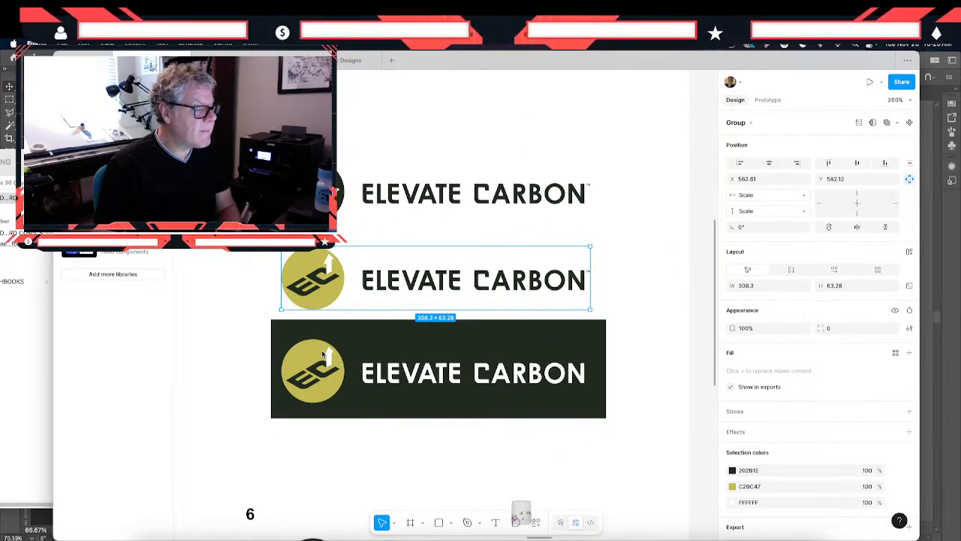
{"action": "scroll", "coordinate": [323, 353], "scroll_direction": "right", "scroll_amount": 5}
{"action": "scroll", "coordinate": [323, 352], "scroll_direction": "left", "scroll_amount": 5}
{"action": "scroll", "coordinate": [323, 353], "scroll_direction": "down", "scroll_amount": 2}
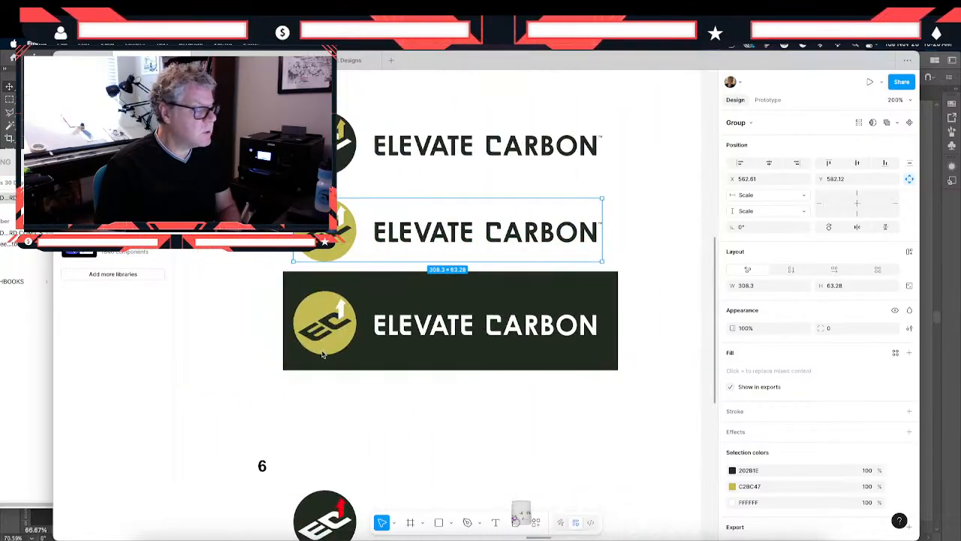
- Copy the olive color C2BC47 from option 4's logo mark and apply it to the lime green in the duplicated frame's large primary logo
{"action": "double_click", "coordinate": [326, 235]}
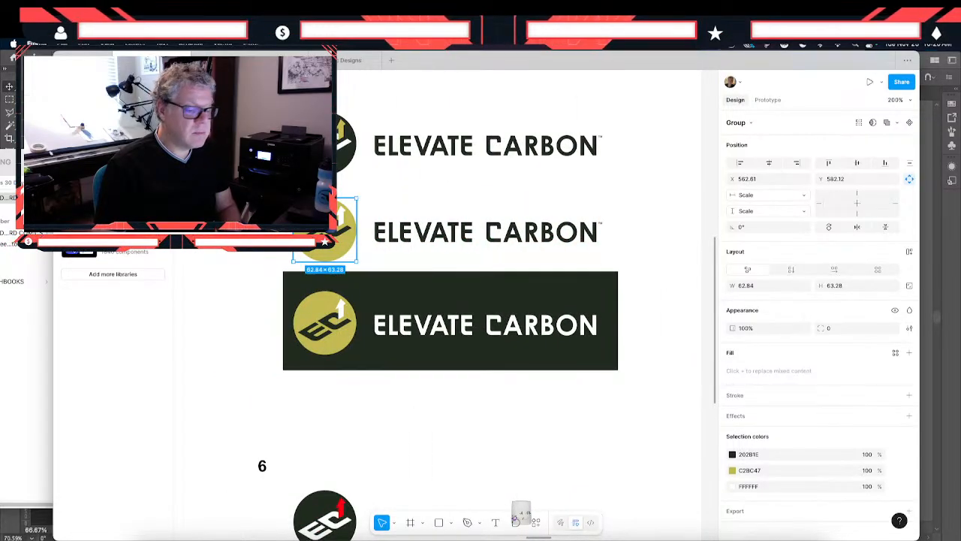
{"action": "left_click", "coordinate": [777, 473]}
{"action": "key", "text": "super+c"}
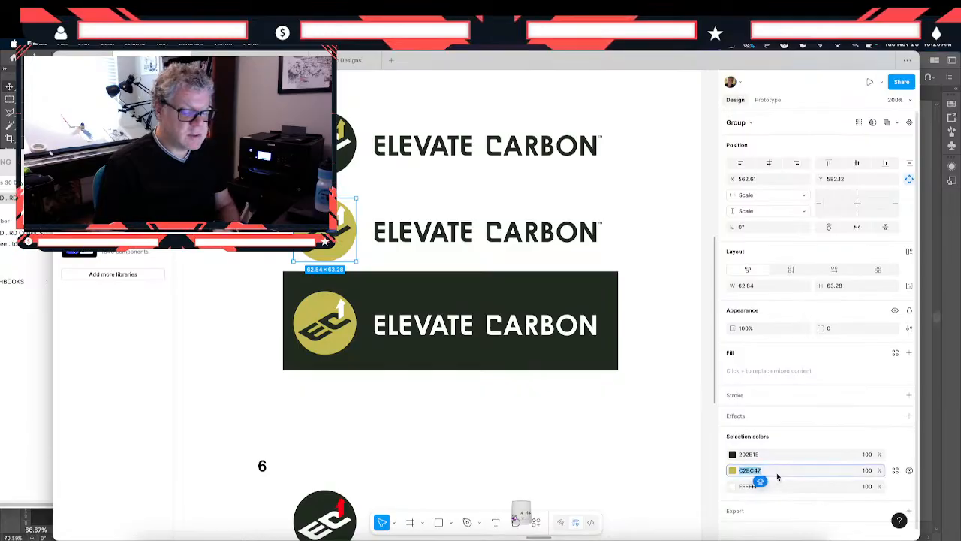
{"action": "scroll", "coordinate": [399, 430], "scroll_direction": "right", "scroll_amount": 11}
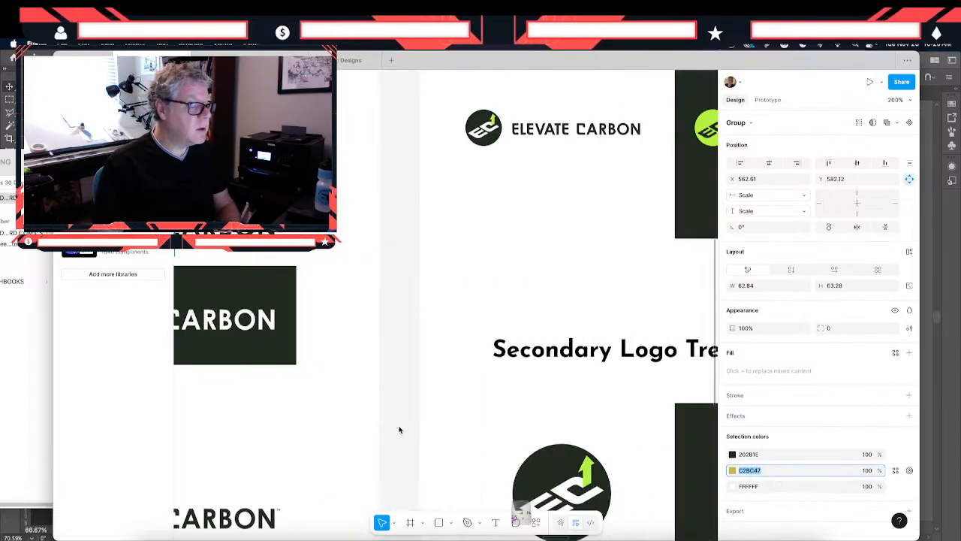
{"action": "scroll", "coordinate": [399, 430], "scroll_direction": "right", "scroll_amount": 7}
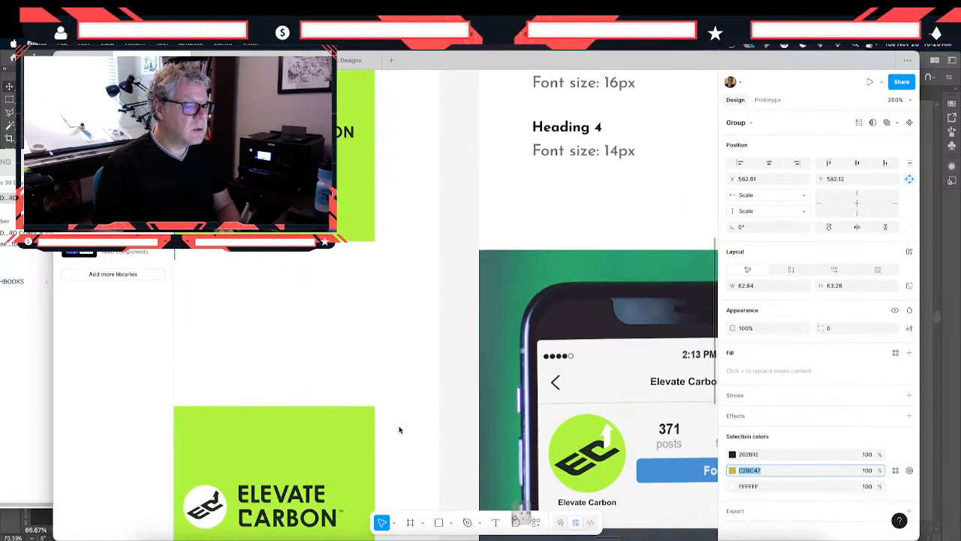
{"action": "key", "text": "super+minus"}
{"action": "key", "text": "super+minus"}
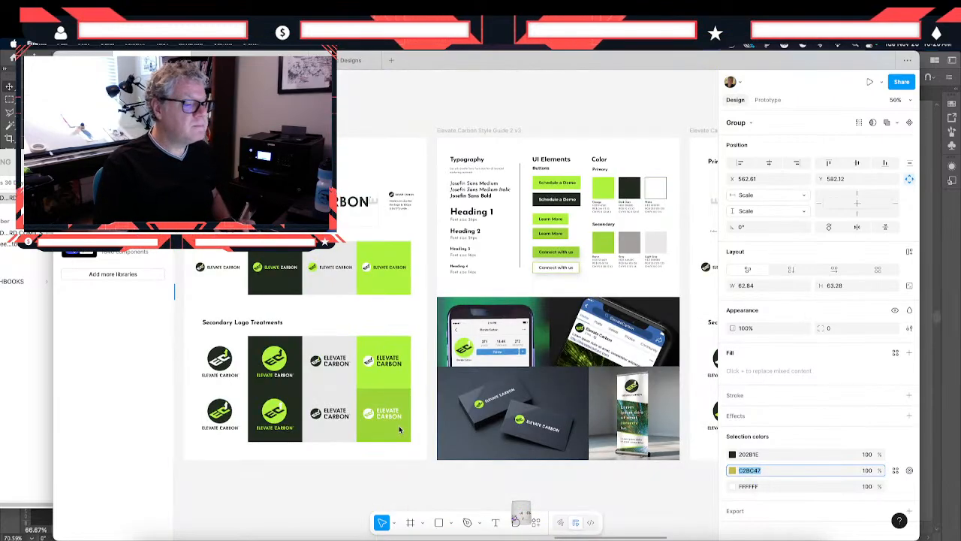
{"action": "scroll", "coordinate": [399, 430], "scroll_direction": "right", "scroll_amount": 10}
{"action": "scroll", "coordinate": [400, 429], "scroll_direction": "left", "scroll_amount": 5}
{"action": "scroll", "coordinate": [399, 430], "scroll_direction": "up", "scroll_amount": 2}
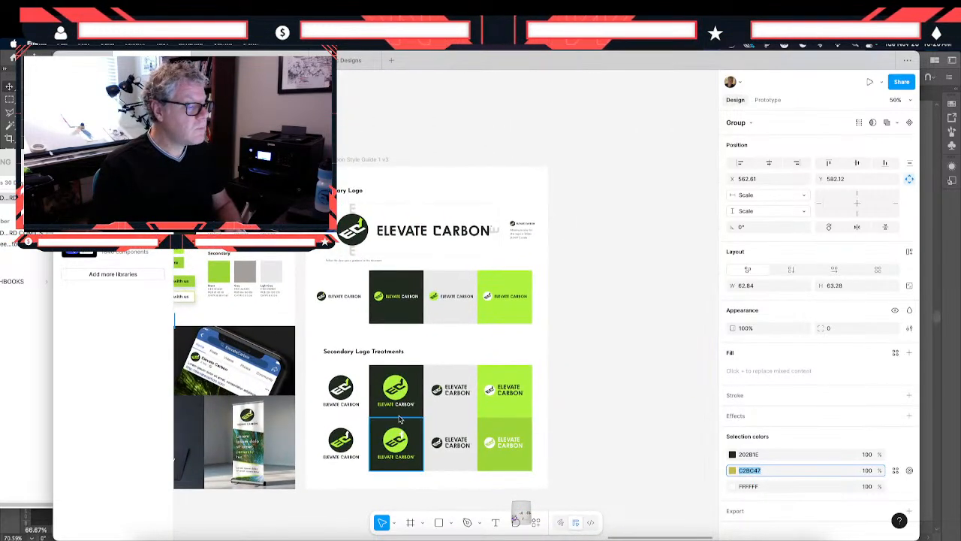
{"action": "left_click", "coordinate": [353, 234]}
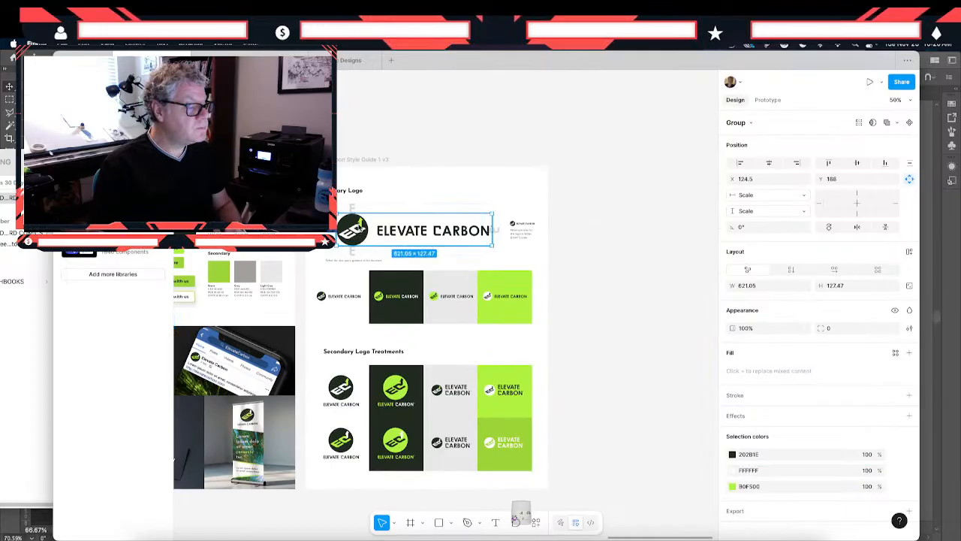
{"action": "left_click", "coordinate": [776, 490]}
{"action": "type", "text": "C2BC47"}
{"action": "key", "text": "Return"}
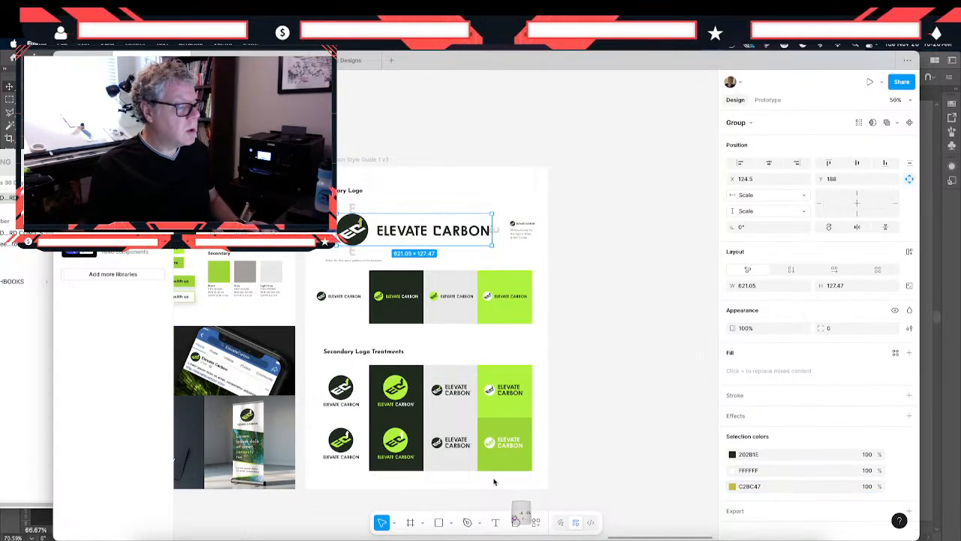
- Change the lime green of the small horizontal logo on the dark tile to C2BC47
{"action": "left_click", "coordinate": [388, 312]}
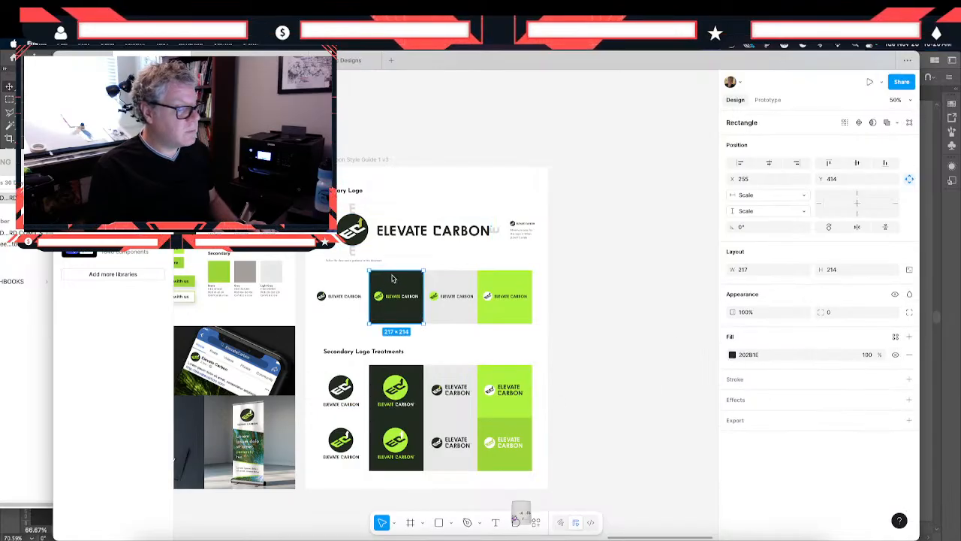
{"action": "left_click", "coordinate": [393, 299]}
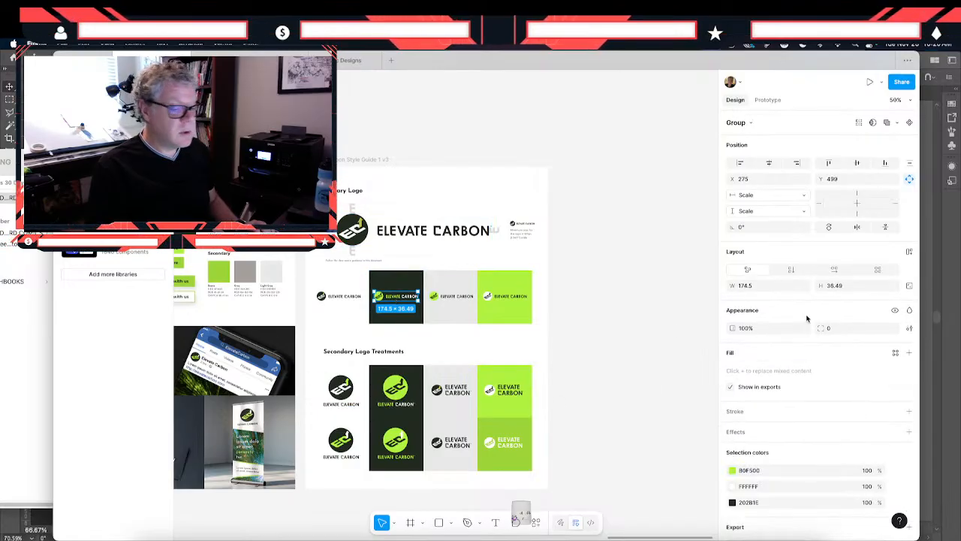
{"action": "left_click", "coordinate": [781, 476]}
{"action": "type", "text": "C2BC47"}
{"action": "key", "text": "Return"}
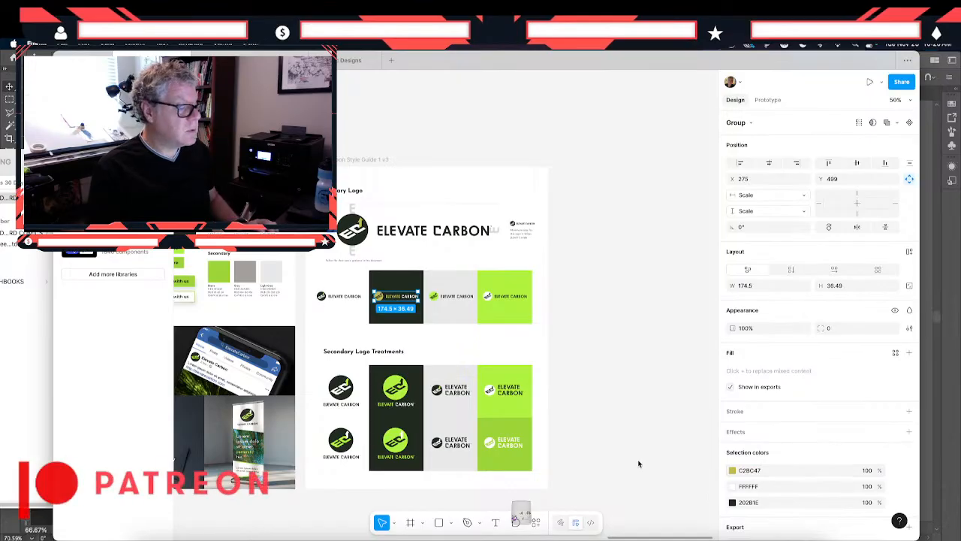
- Replace the lime green in the small horizontal logo on the white background with C2BC47
{"action": "left_click", "coordinate": [321, 297]}
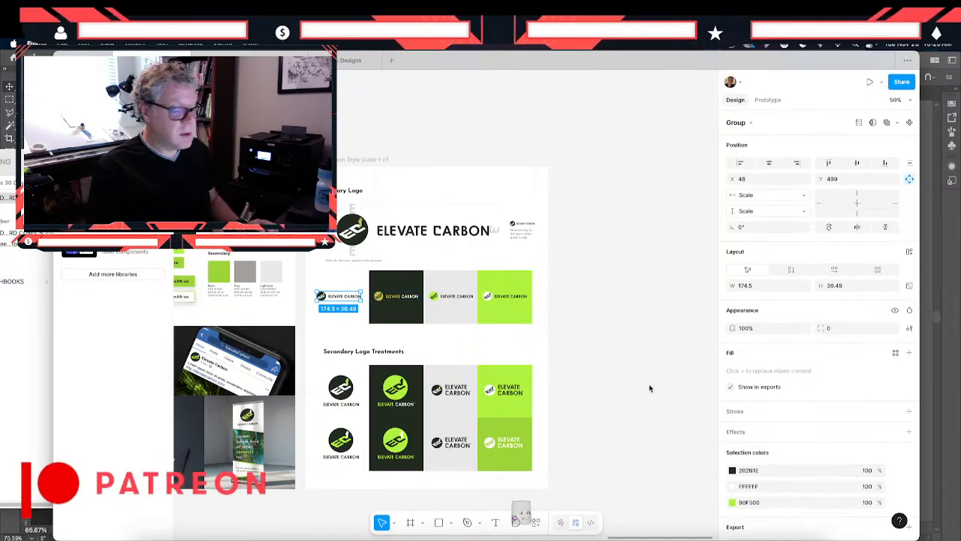
{"action": "left_click", "coordinate": [332, 281]}
{"action": "left_click", "coordinate": [337, 296]}
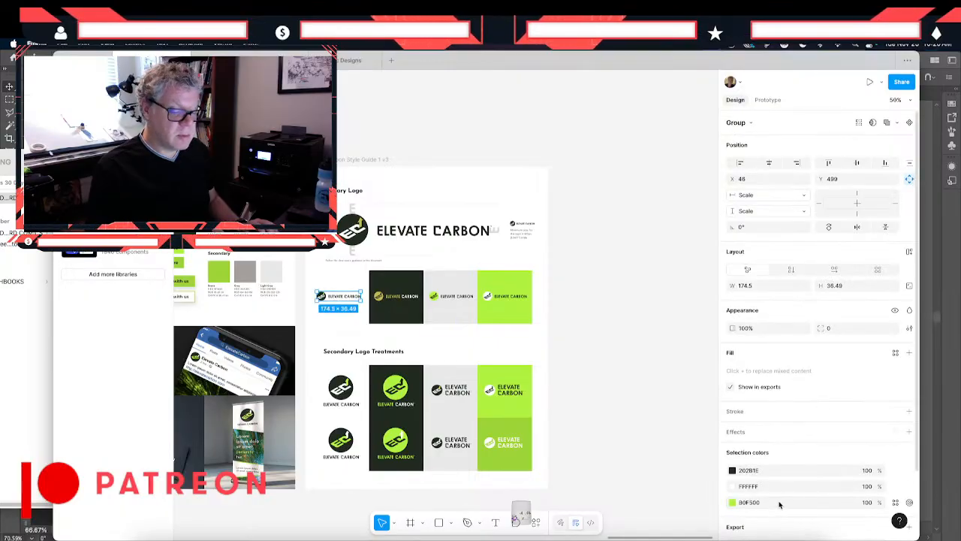
{"action": "left_click_drag", "start_coordinate": [779, 505], "coordinate": [716, 499]}
{"action": "key", "text": "super+v"}
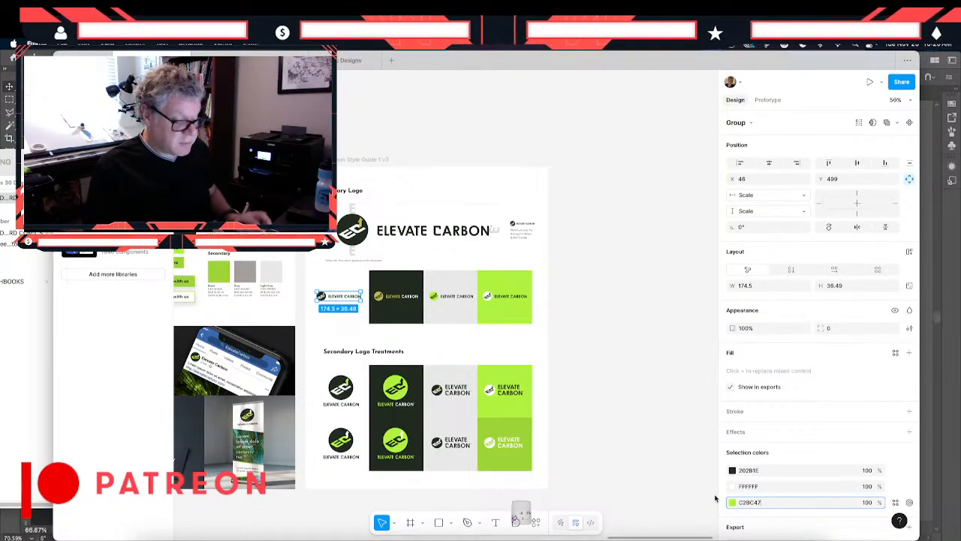
{"action": "key", "text": "Return"}
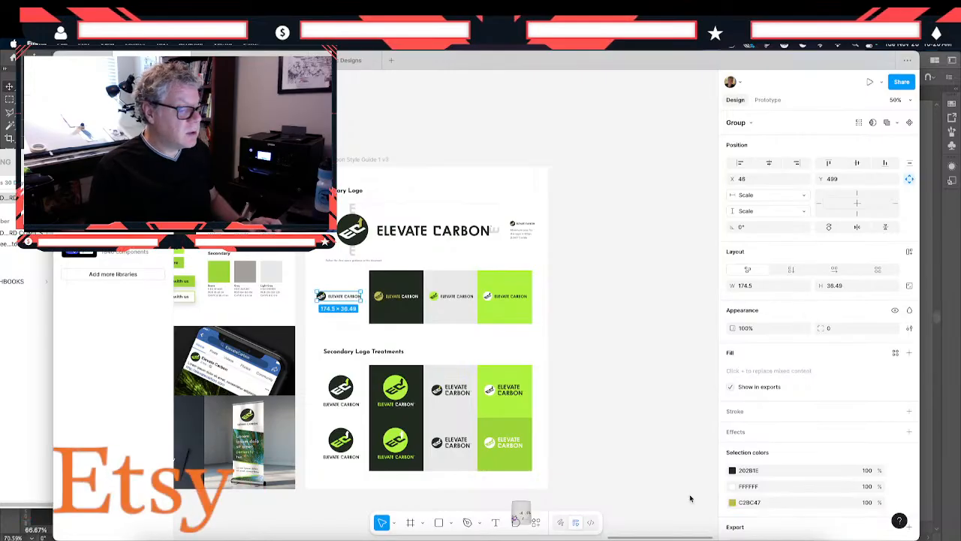
- Recolor the lime green part of the small horizontal logo on the light gray tile to C2BC47
{"action": "left_click", "coordinate": [445, 298]}
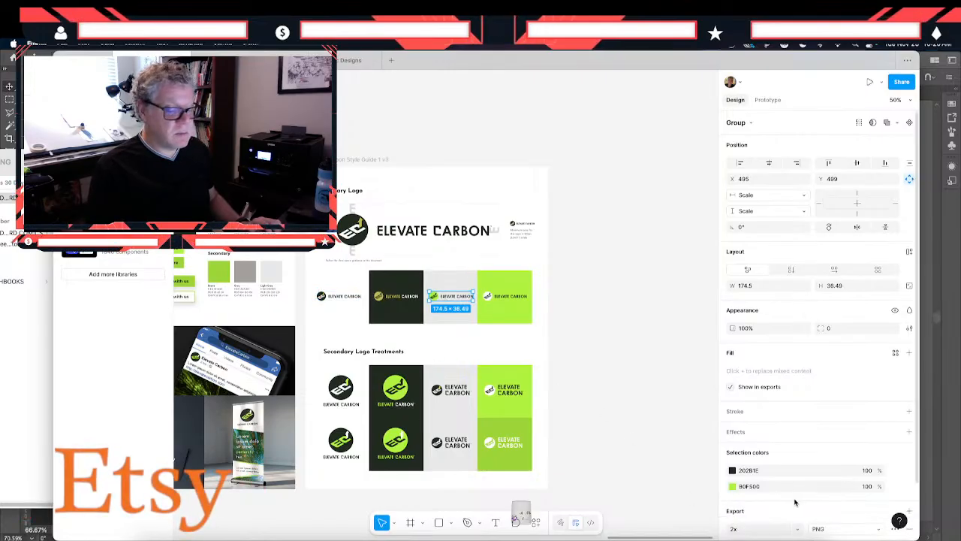
{"action": "left_click", "coordinate": [767, 488]}
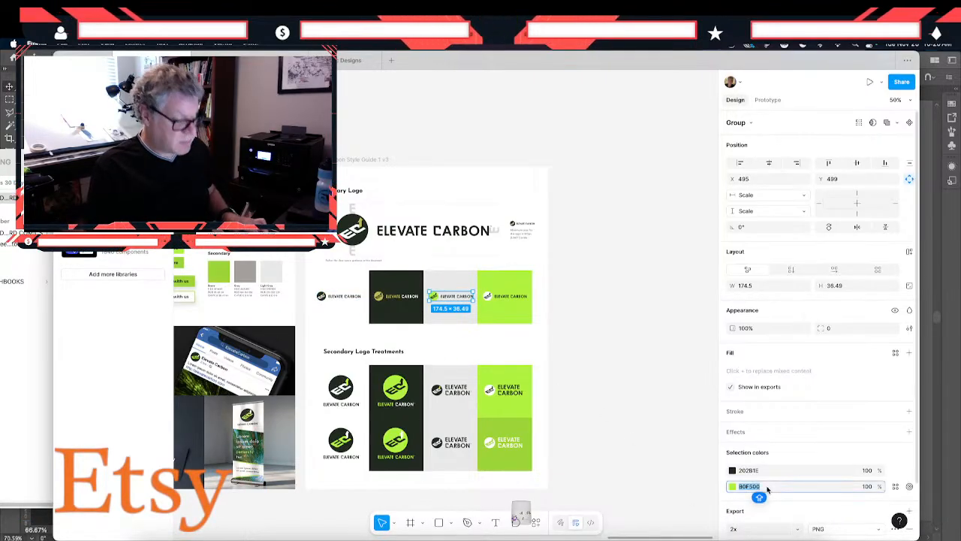
{"action": "type", "text": "C2BC47"}
{"action": "key", "text": "Return"}
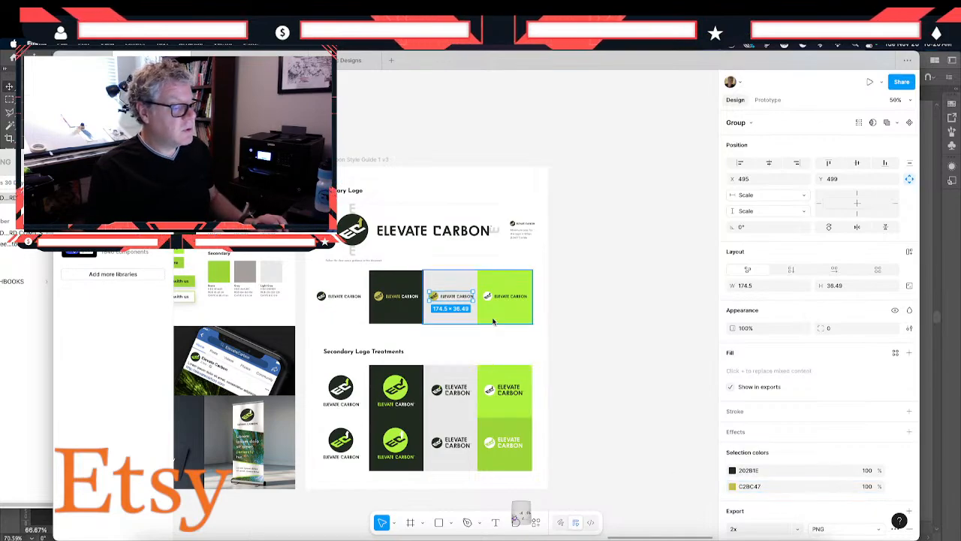
- Set the background of the lime green tile in the primary logo row to C2BC47
{"action": "left_click", "coordinate": [504, 296]}
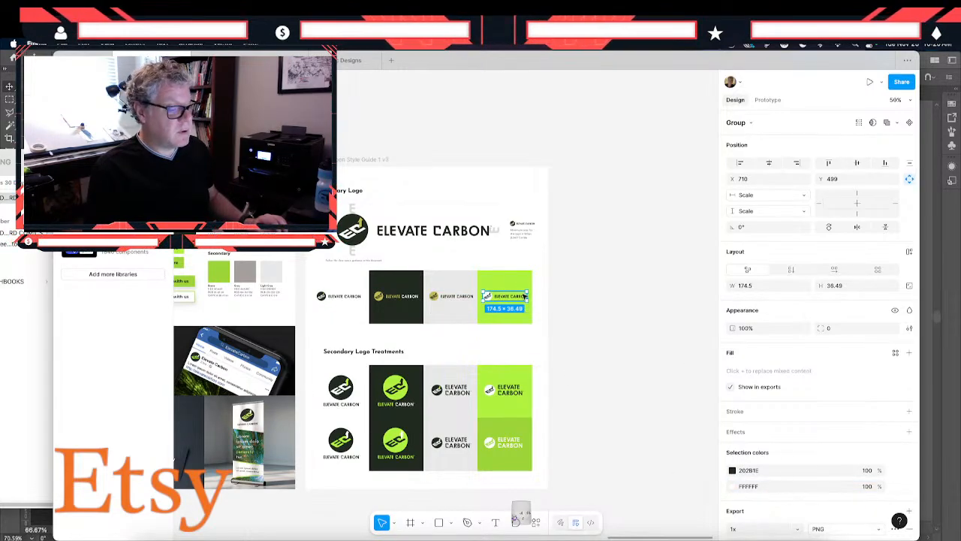
{"action": "left_click", "coordinate": [517, 279]}
{"action": "left_click", "coordinate": [749, 355]}
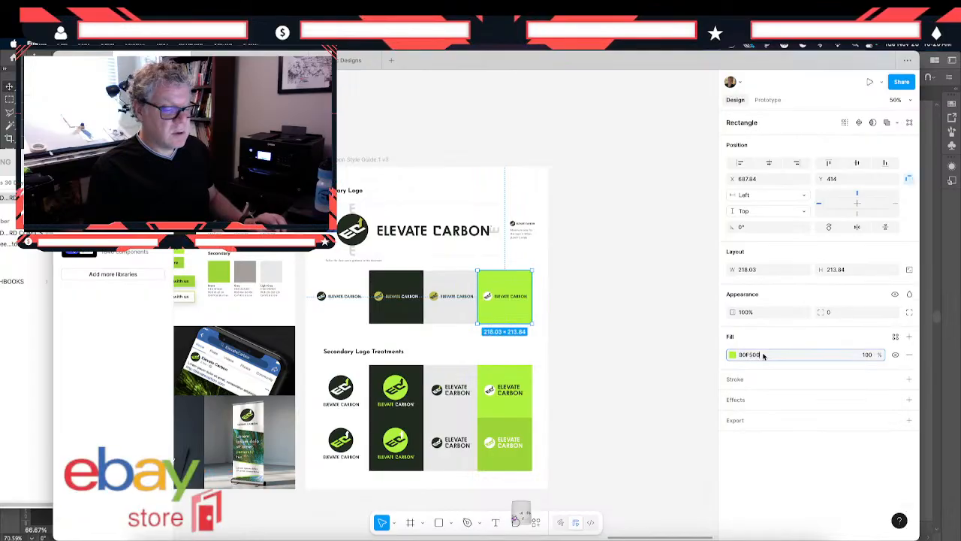
{"action": "type", "text": "C2BC47"}
{"action": "key", "text": "Return"}
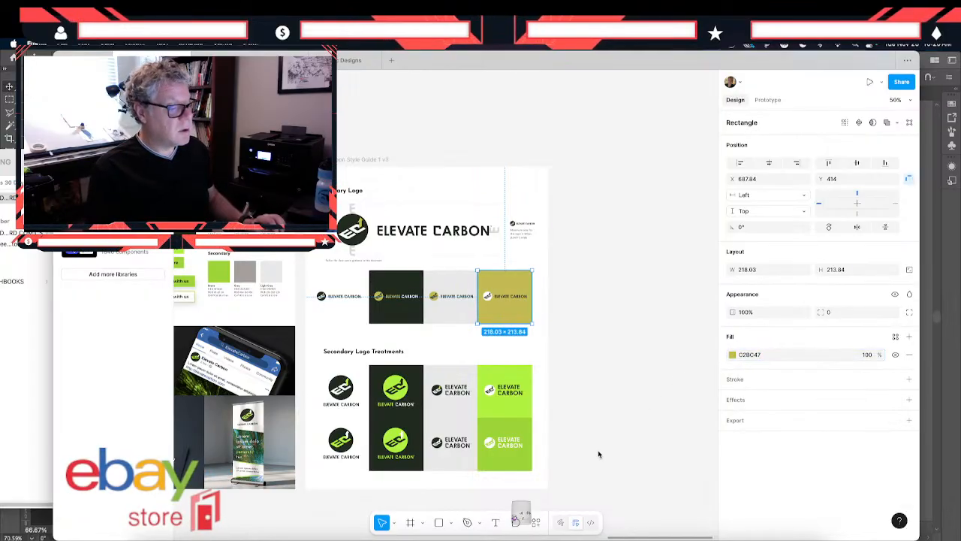
- Change the lime green in the stacked logo on white in the first Secondary Logo Treatments row to C2BC47
{"action": "left_click", "coordinate": [340, 391]}
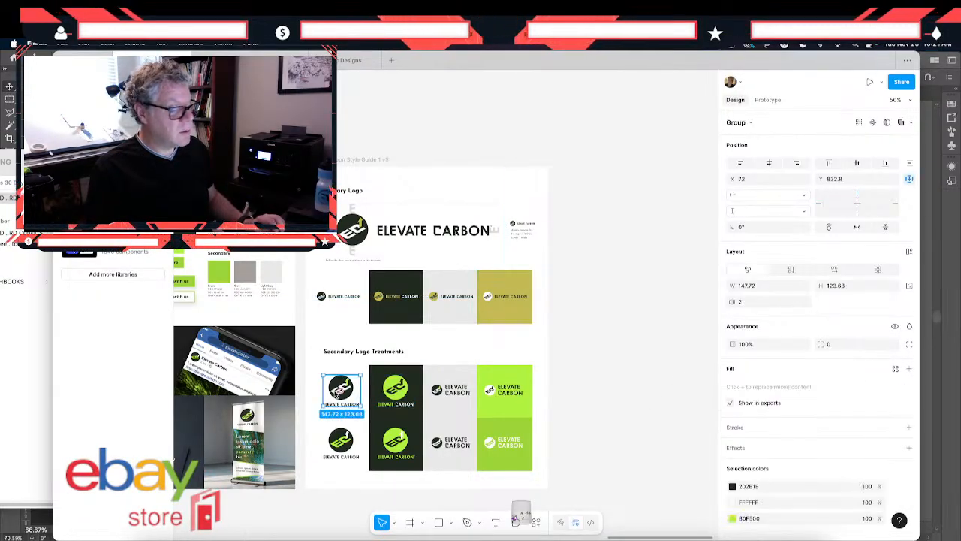
{"action": "left_click", "coordinate": [784, 521]}
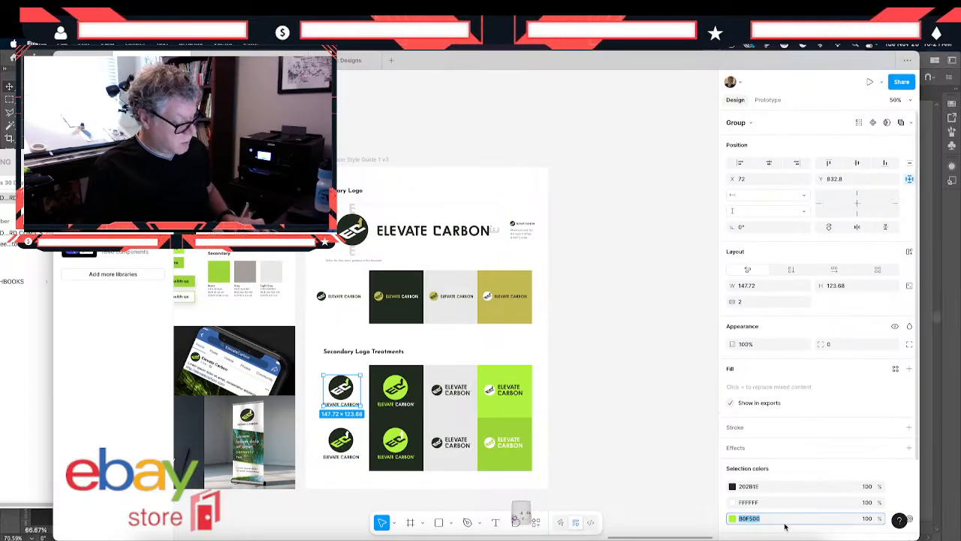
{"action": "type", "text": "C2BC47"}
{"action": "key", "text": "Return"}
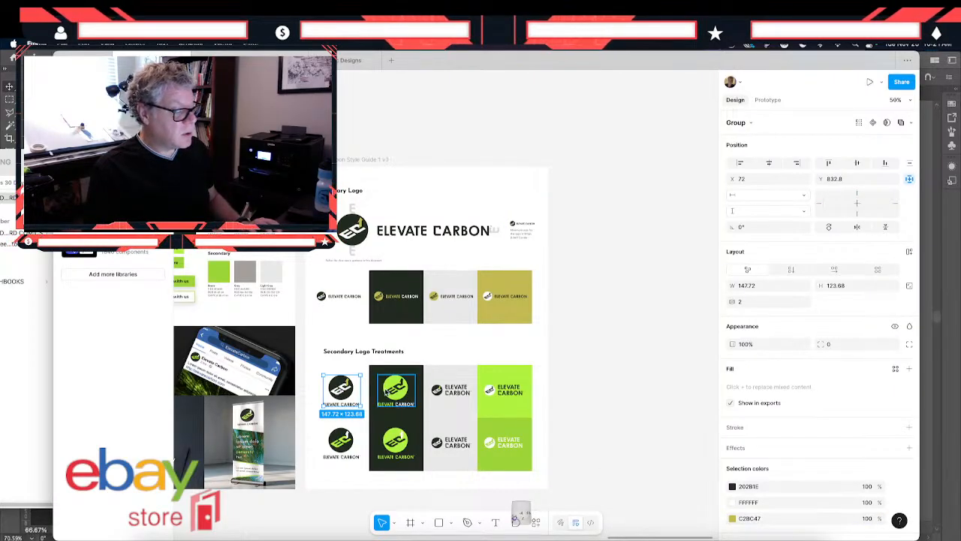
- Recolor the lime green of the first-row stacked logo on the dark secondary tile with C2BC47
{"action": "left_click", "coordinate": [392, 391]}
{"action": "left_click", "coordinate": [764, 490]}
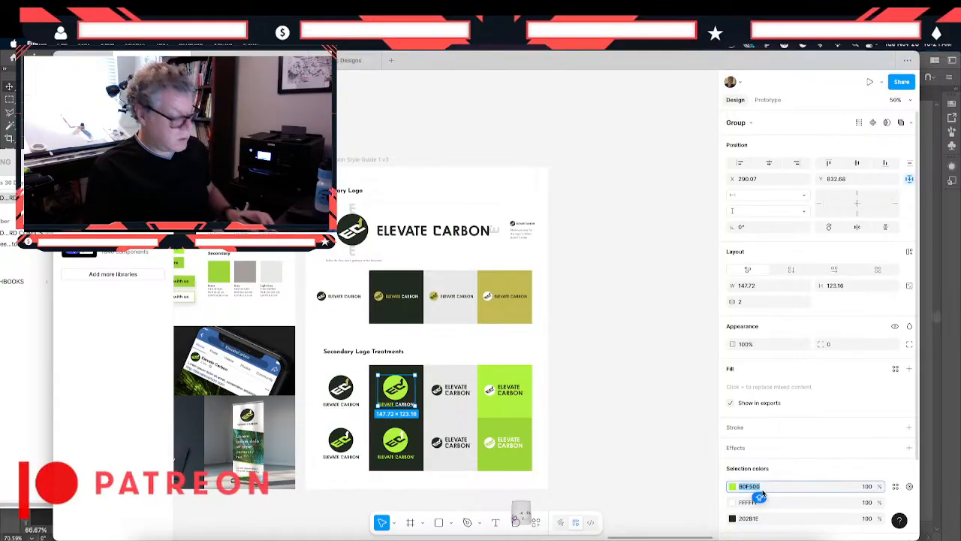
{"action": "type", "text": "C2BC47"}
{"action": "key", "text": "Return"}
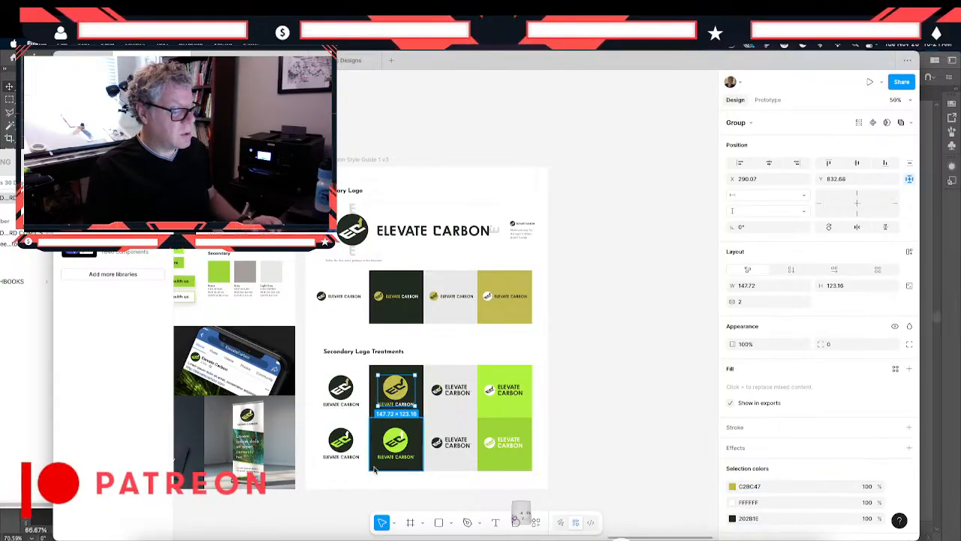
- Replace the lime green in the first-row two-line logo on the light gray secondary tile with C2BC47
{"action": "left_click", "coordinate": [452, 390]}
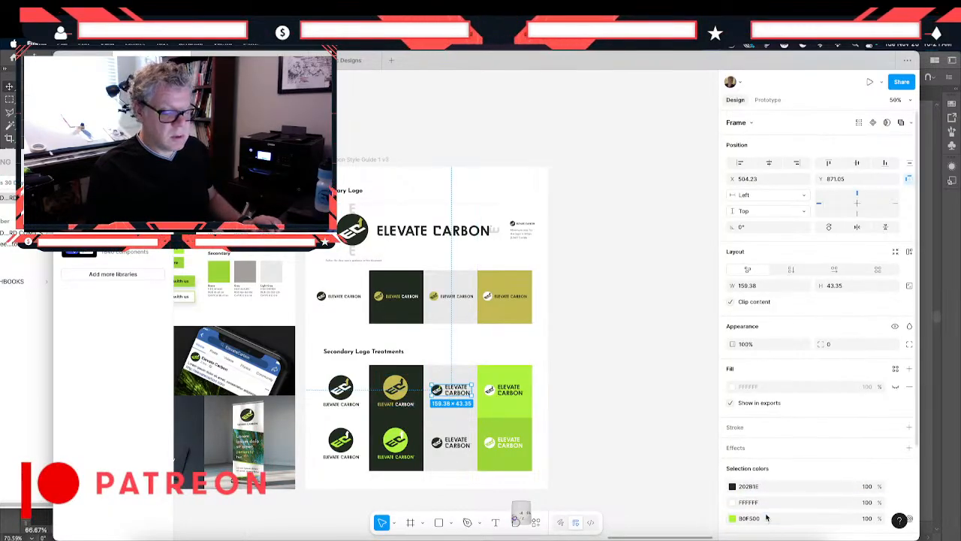
{"action": "left_click", "coordinate": [751, 518]}
{"action": "type", "text": "C2BC47"}
{"action": "key", "text": "Return"}
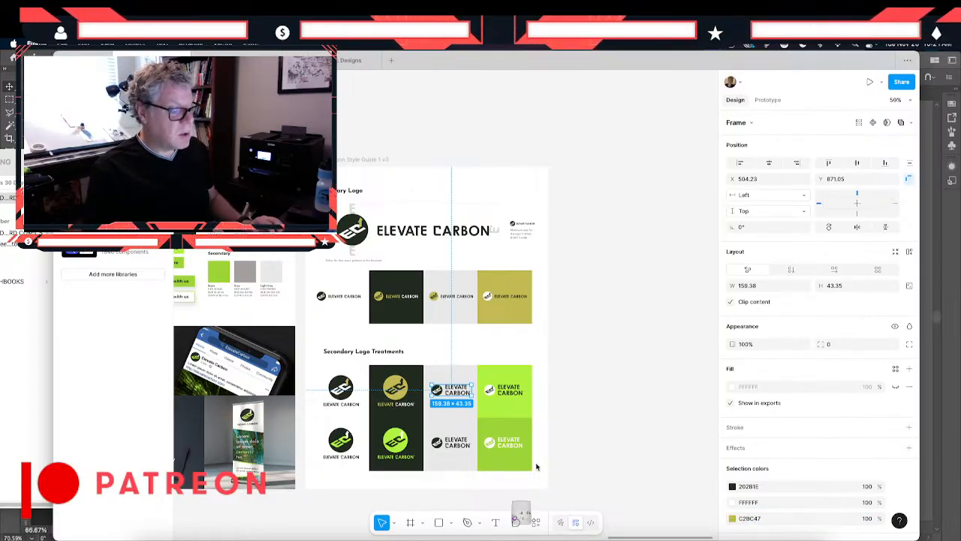
- Fill the first-row lime green background tile under Secondary Logo Treatments with C2BC47
{"action": "left_click", "coordinate": [502, 387]}
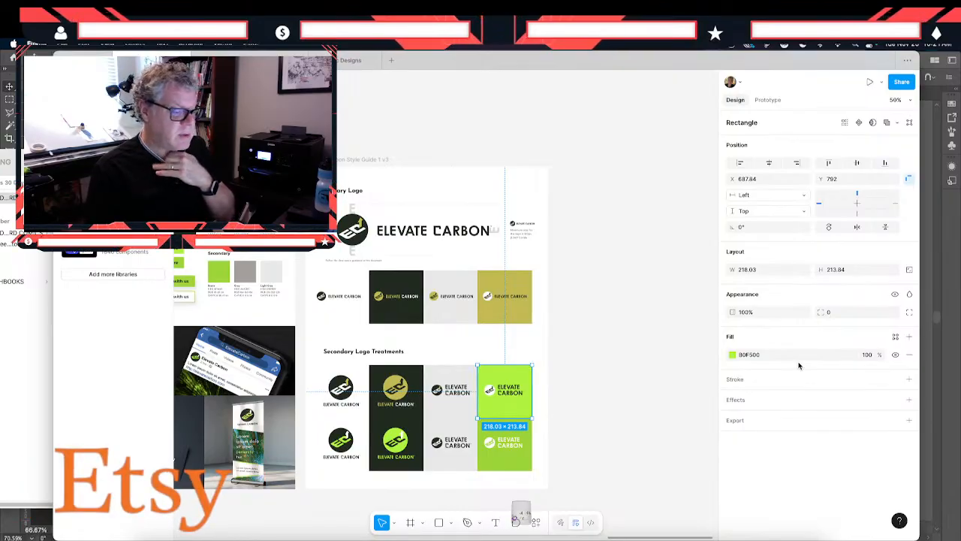
{"action": "left_click", "coordinate": [767, 360]}
{"action": "type", "text": "C2BC47"}
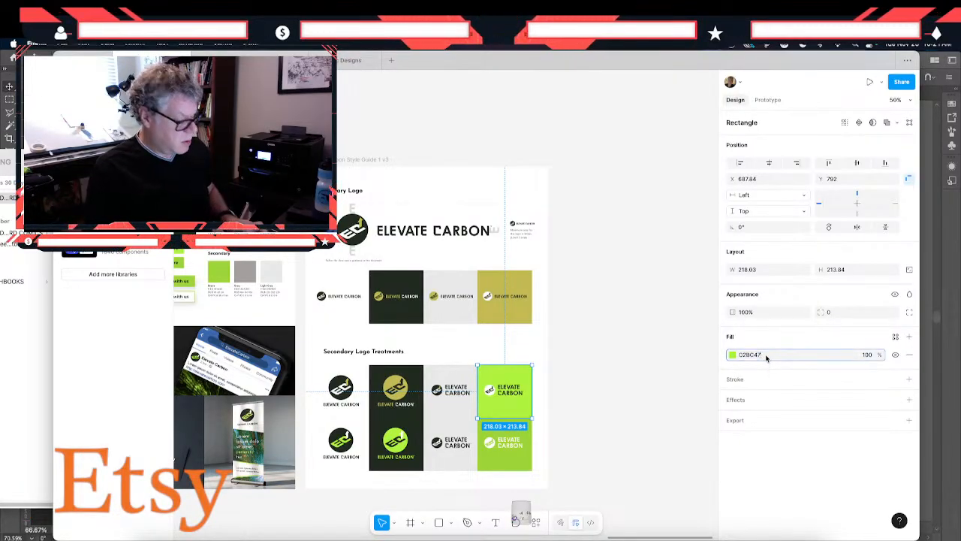
{"action": "key", "text": "Return"}
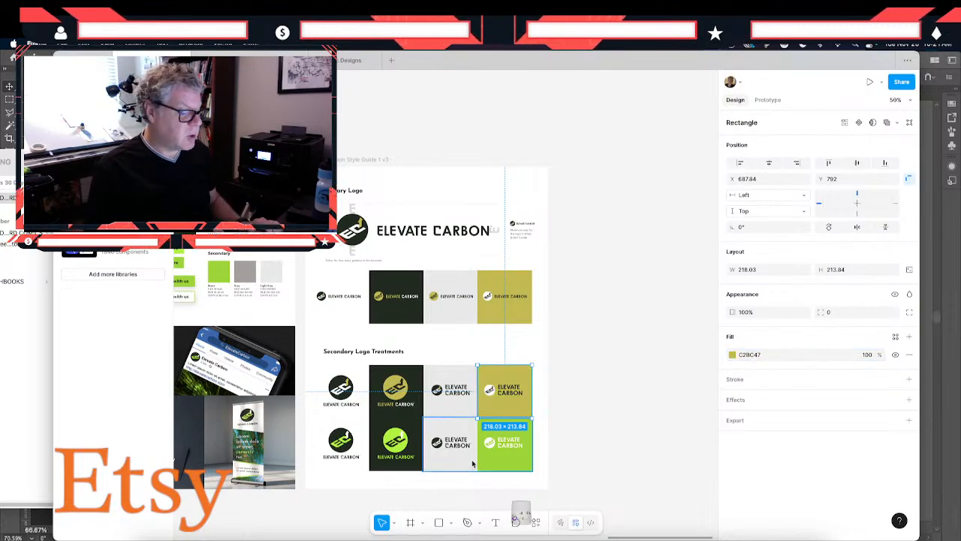
- Change the lime green in the second-row stacked logo on the white background to C2BC47
{"action": "left_click", "coordinate": [339, 447]}
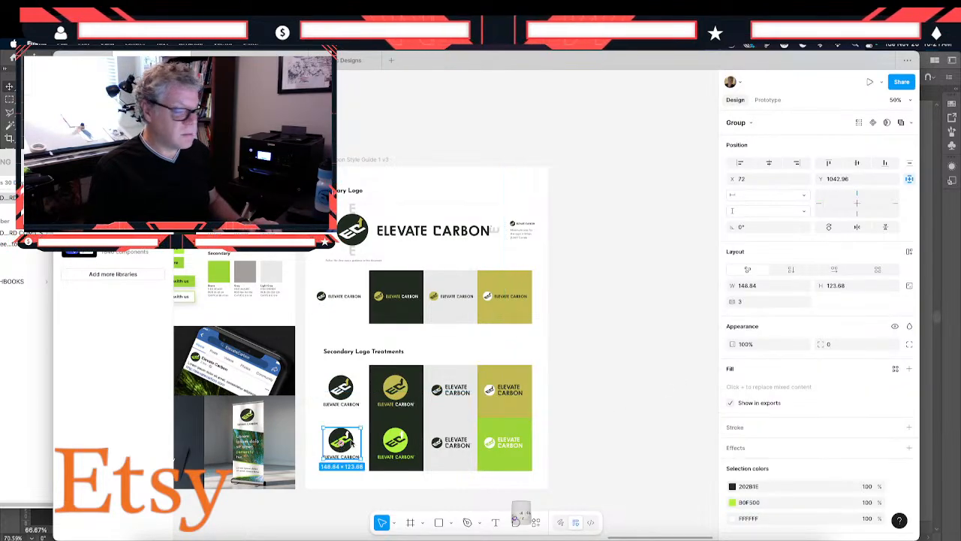
{"action": "left_click", "coordinate": [777, 508]}
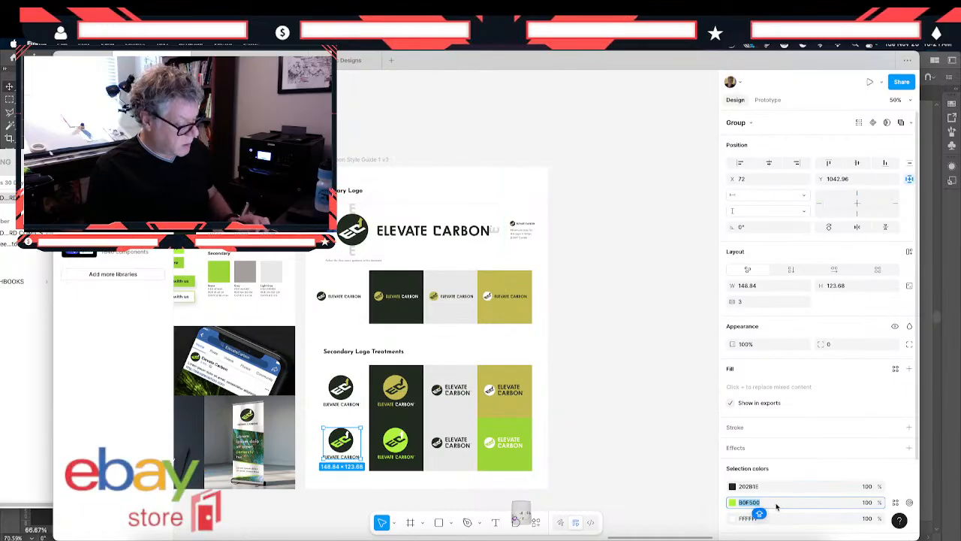
{"action": "type", "text": "C2BC47"}
{"action": "key", "text": "Return"}
- Recolor the lime green of the second-row stacked logo on the dark tile with C2BC47
{"action": "left_click", "coordinate": [385, 450]}
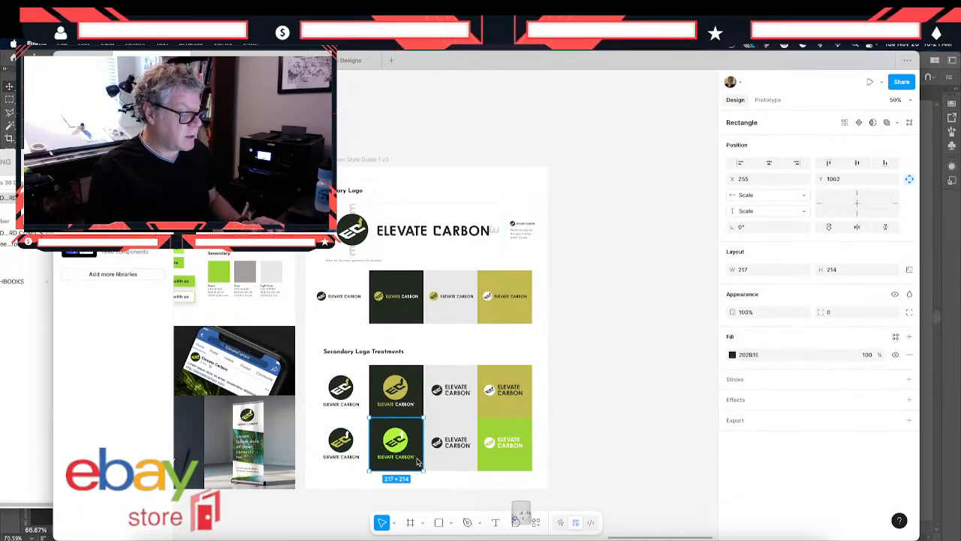
{"action": "left_click", "coordinate": [394, 452]}
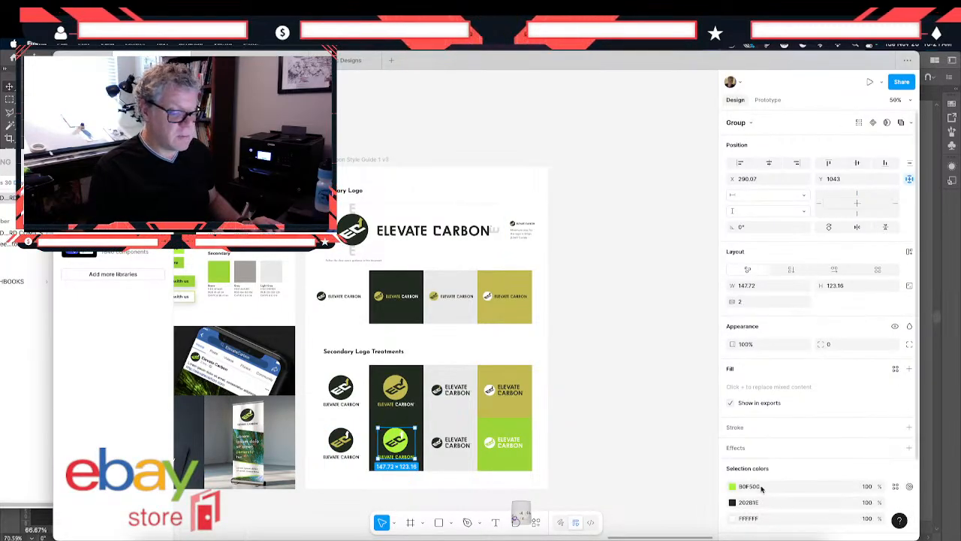
{"action": "left_click", "coordinate": [761, 486]}
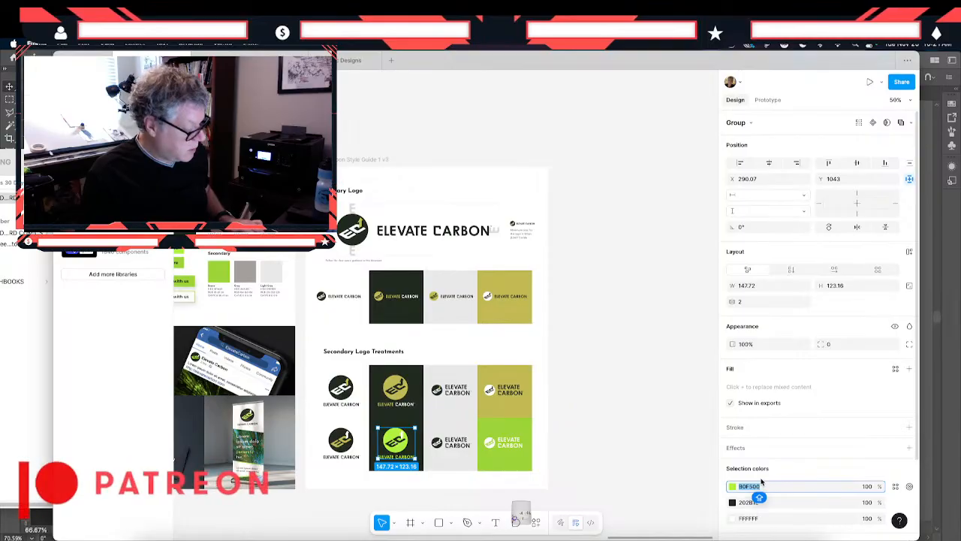
{"action": "type", "text": "C2BC47"}
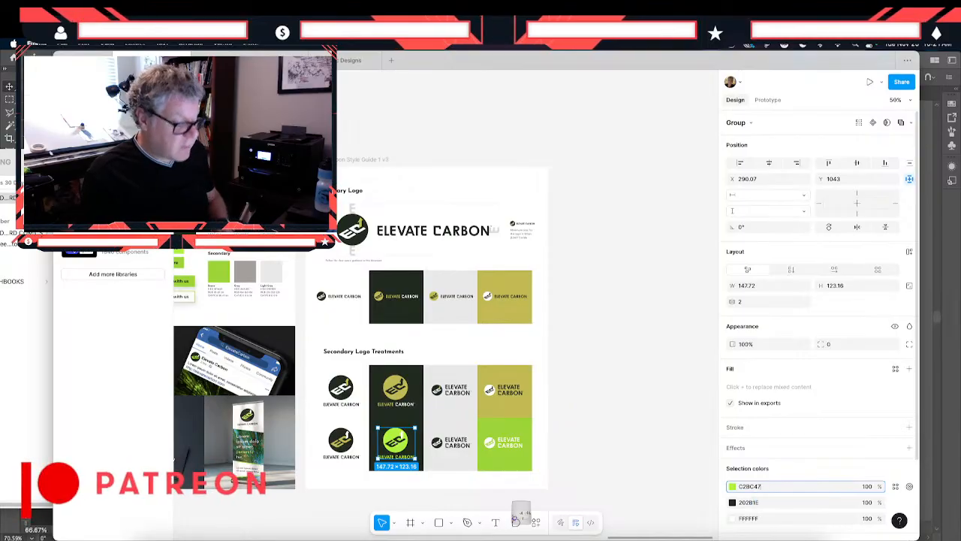
{"action": "key", "text": "Return"}
- Set the second-row green background tile's fill to C2BC47 and darken it to the deeper olive A39D31
{"action": "double_click", "coordinate": [511, 445]}
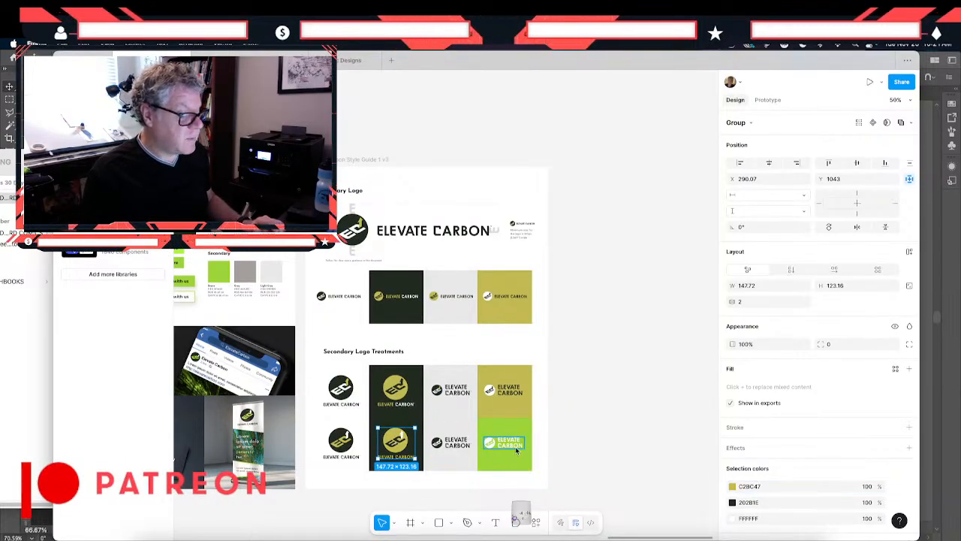
{"action": "left_click", "coordinate": [511, 428]}
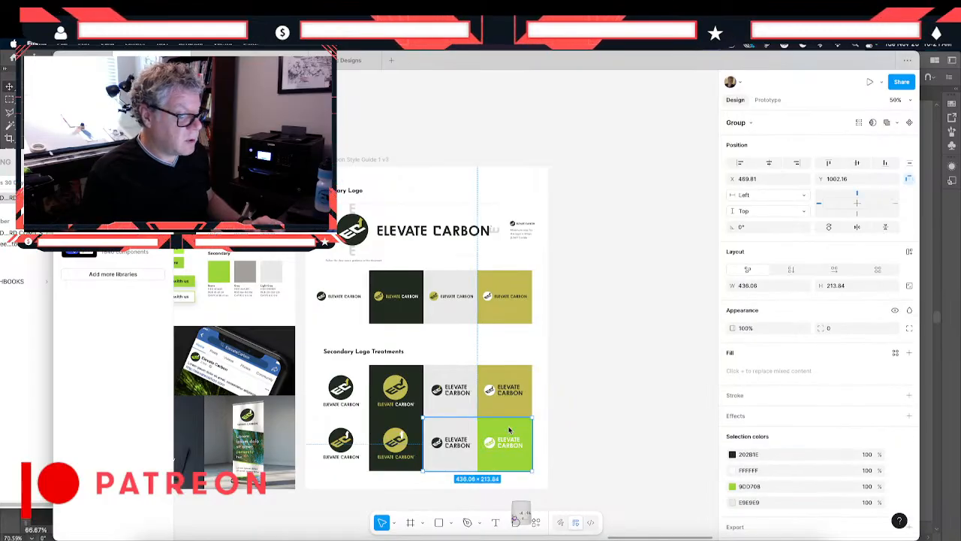
{"action": "left_click", "coordinate": [768, 360]}
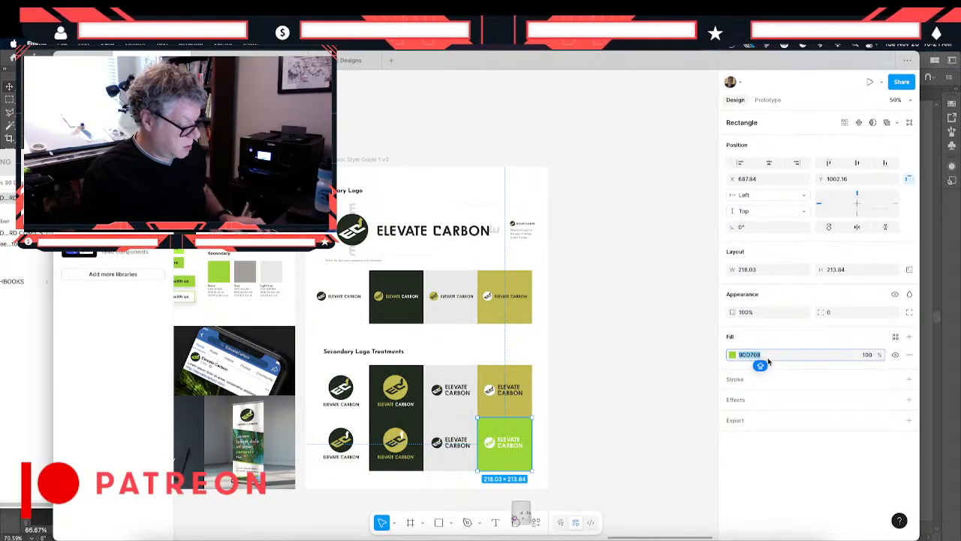
{"action": "type", "text": "C2BC47"}
{"action": "key", "text": "Return"}
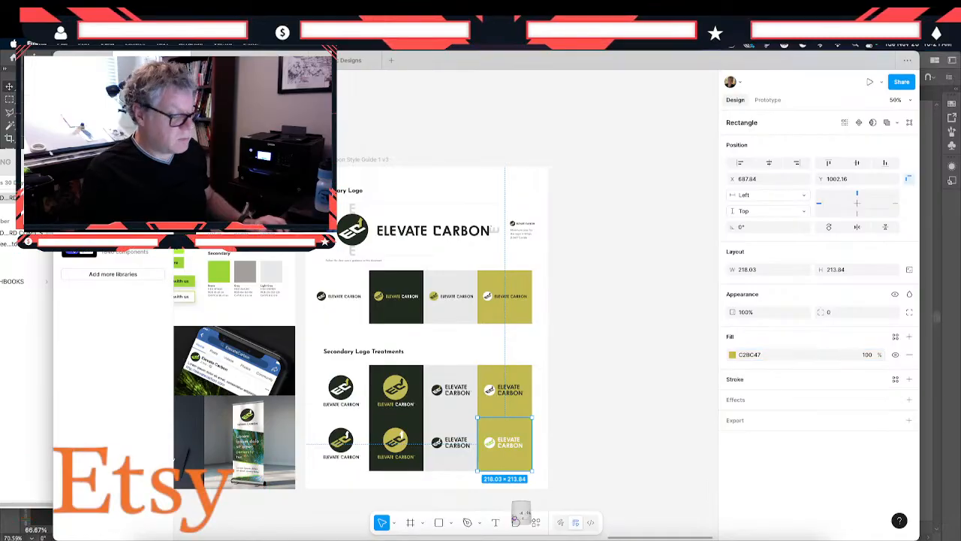
{"action": "left_click", "coordinate": [732, 355]}
{"action": "left_click", "coordinate": [676, 346]}
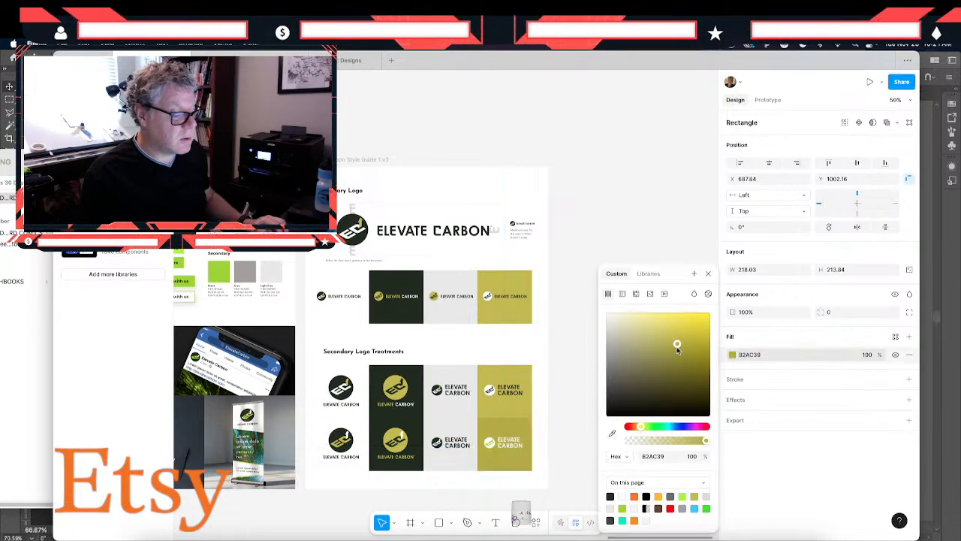
{"action": "left_click_drag", "start_coordinate": [677, 350], "coordinate": [679, 356]}
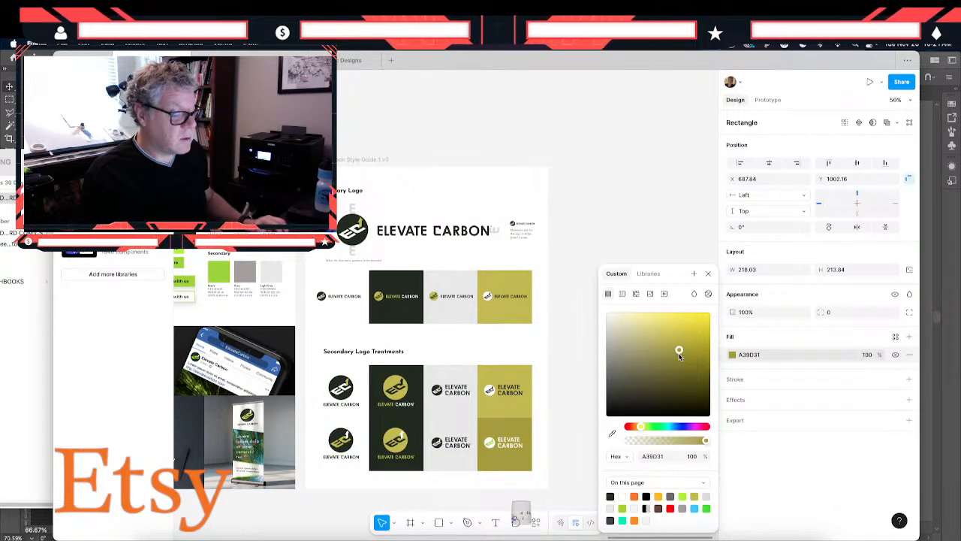
- Replace the green in the white two-line logo on the darker olive tile with C2BC47
{"action": "left_click", "coordinate": [496, 446]}
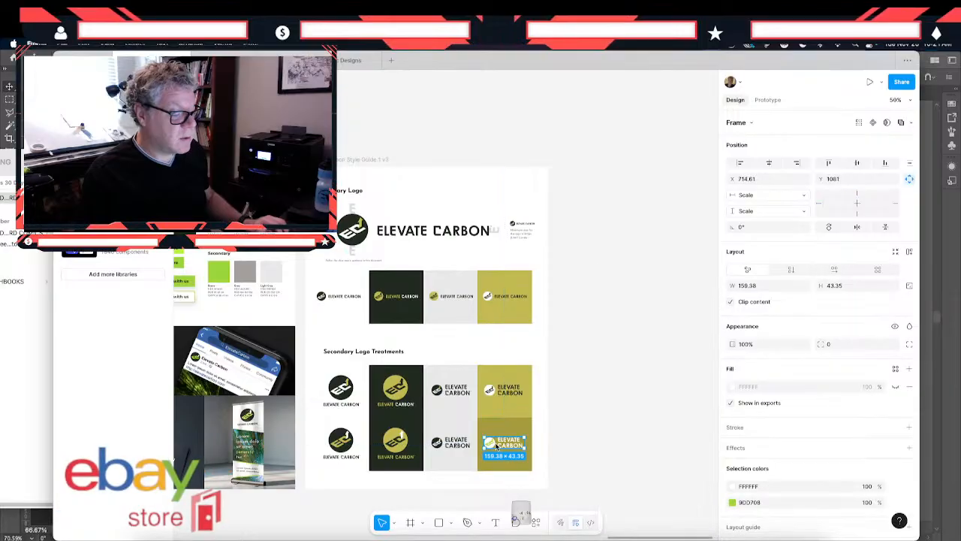
{"action": "left_click", "coordinate": [771, 503]}
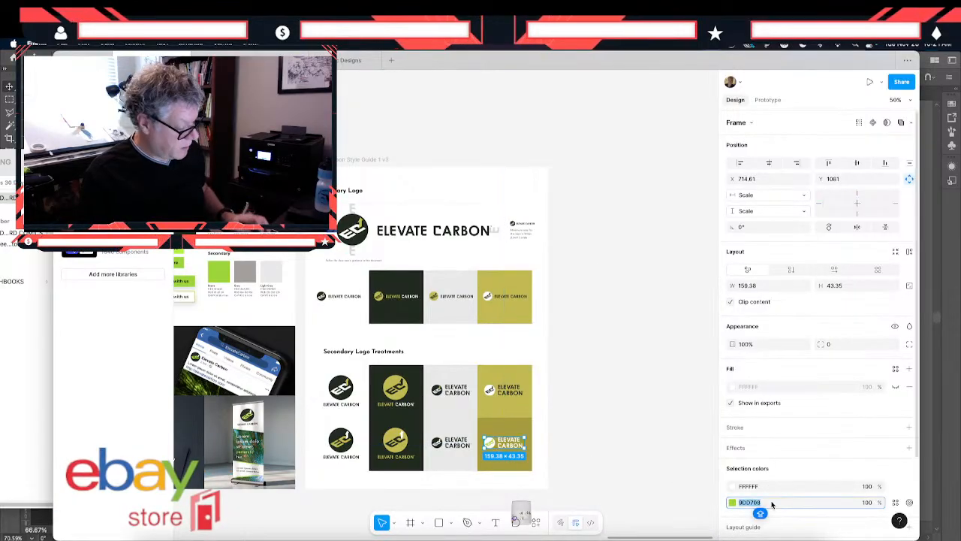
{"action": "type", "text": "C2BC47"}
{"action": "key", "text": "Return"}
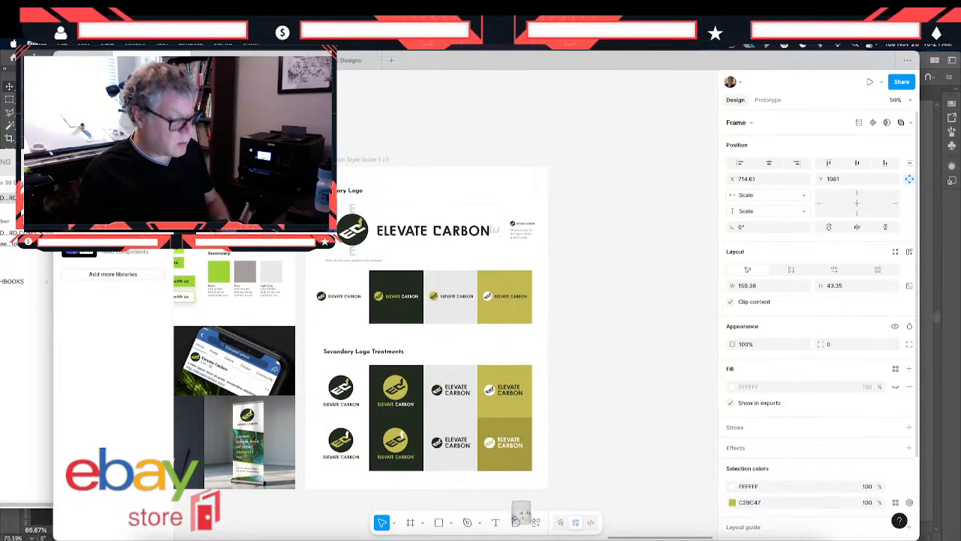
{"action": "left_click", "coordinate": [381, 482]}
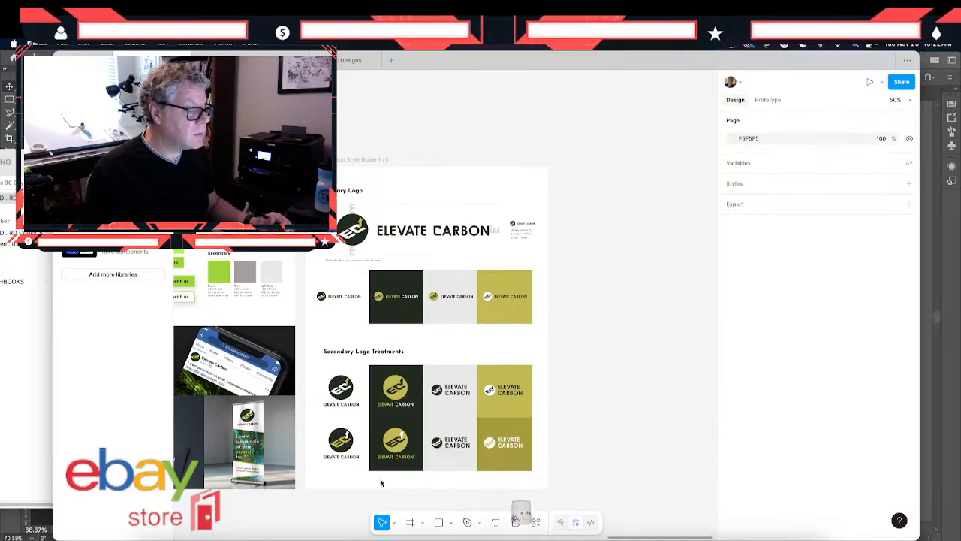
- Change the lime green in the tiny minimum-size logo beside the large primary logo to C2BC47
{"action": "left_click", "coordinate": [520, 226]}
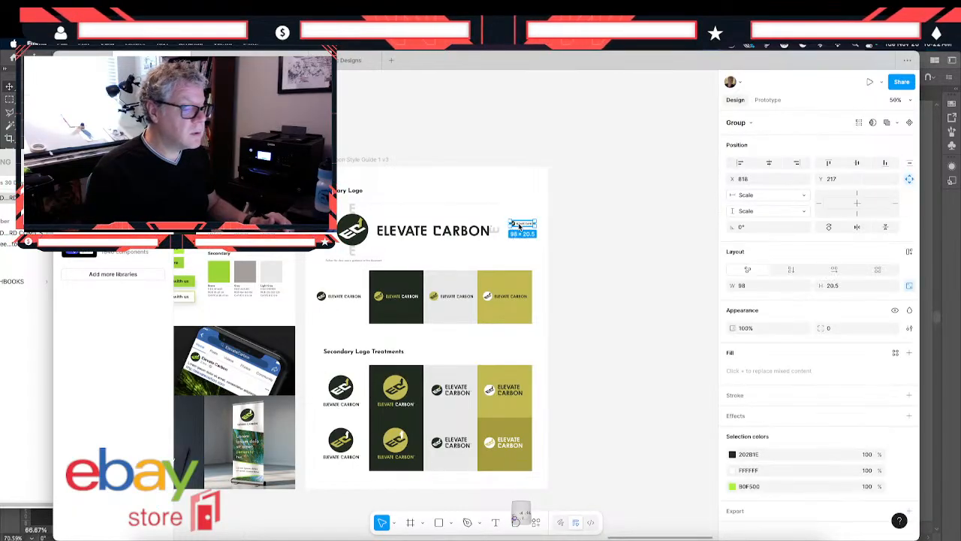
{"action": "left_click", "coordinate": [775, 488]}
{"action": "type", "text": "C2BC47"}
{"action": "key", "text": "Return"}
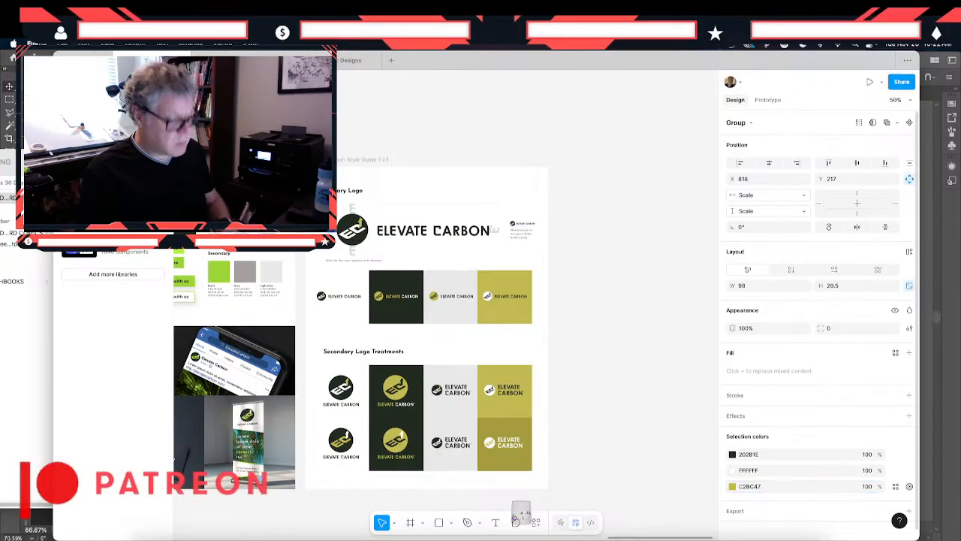
{"action": "key", "text": "Escape"}
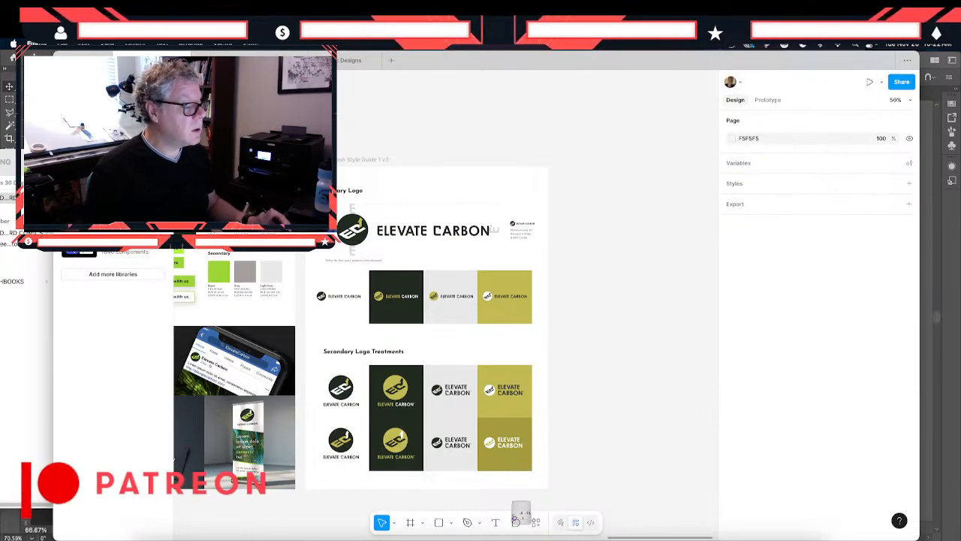
- Duplicate the second v3 style guide frame with typography, UI elements and colors, placing the copy beside the recolored logo frame
{"action": "scroll", "coordinate": [443, 330], "scroll_direction": "left", "scroll_amount": 3}
{"action": "left_click", "coordinate": [291, 169]}
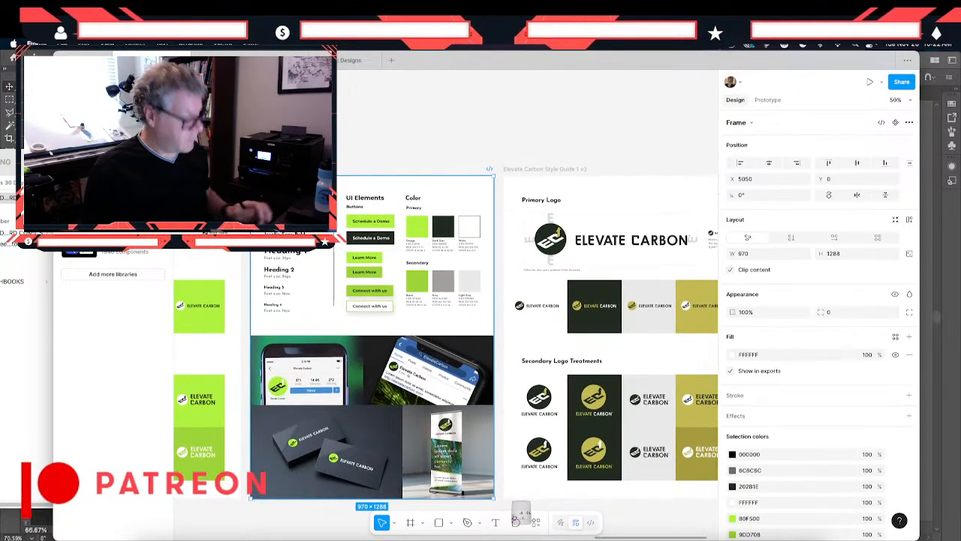
{"action": "left_click_drag", "start_coordinate": [290, 267], "coordinate": [482, 267]}
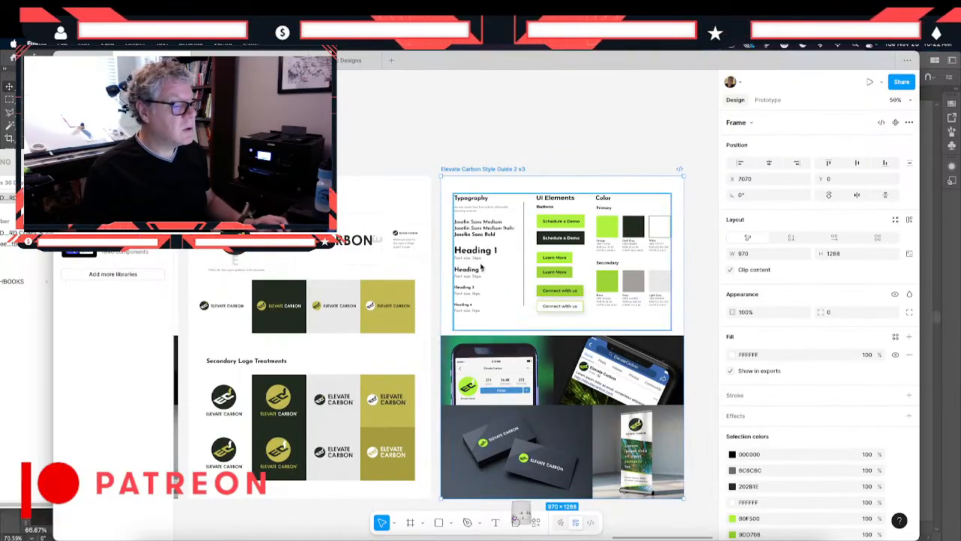
{"action": "left_click", "coordinate": [556, 220]}
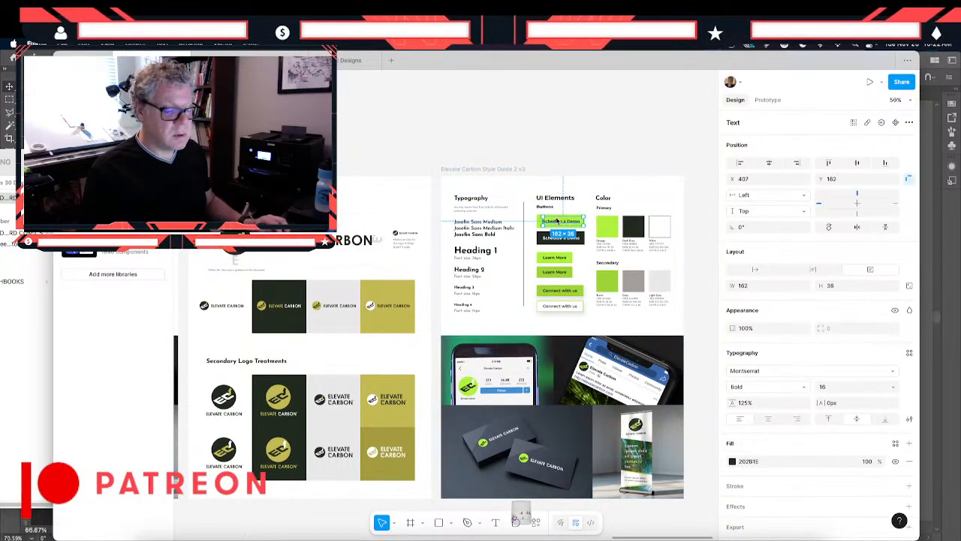
{"action": "left_click", "coordinate": [579, 186]}
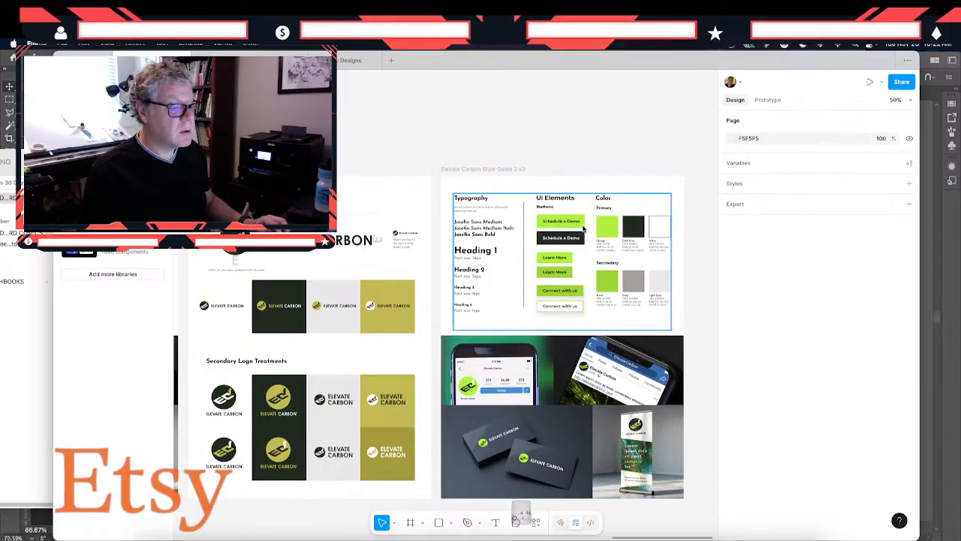
{"action": "double_click", "coordinate": [582, 224]}
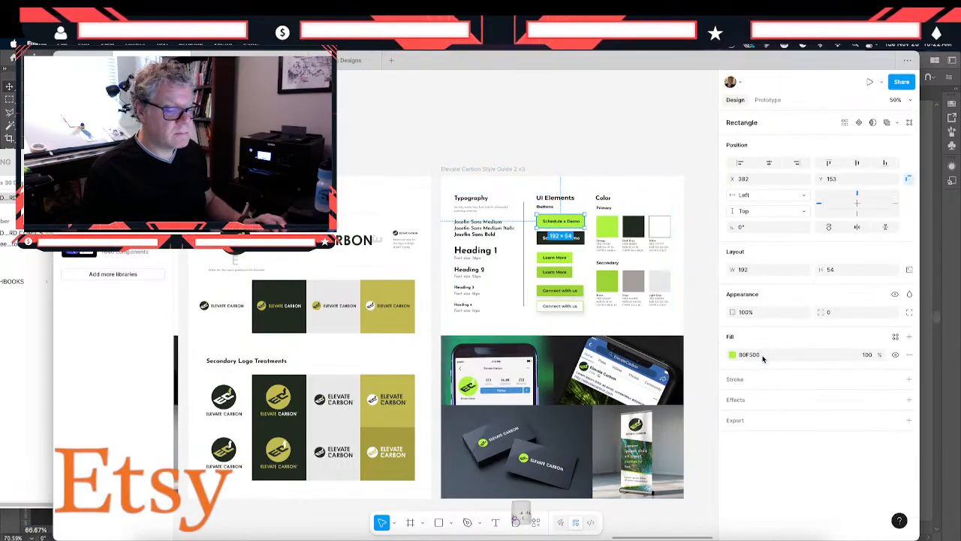
{"action": "left_click", "coordinate": [763, 358]}
{"action": "type", "text": "Connect with us Elevate Carbon Elevate Carbon"}
{"action": "key", "text": "Return"}
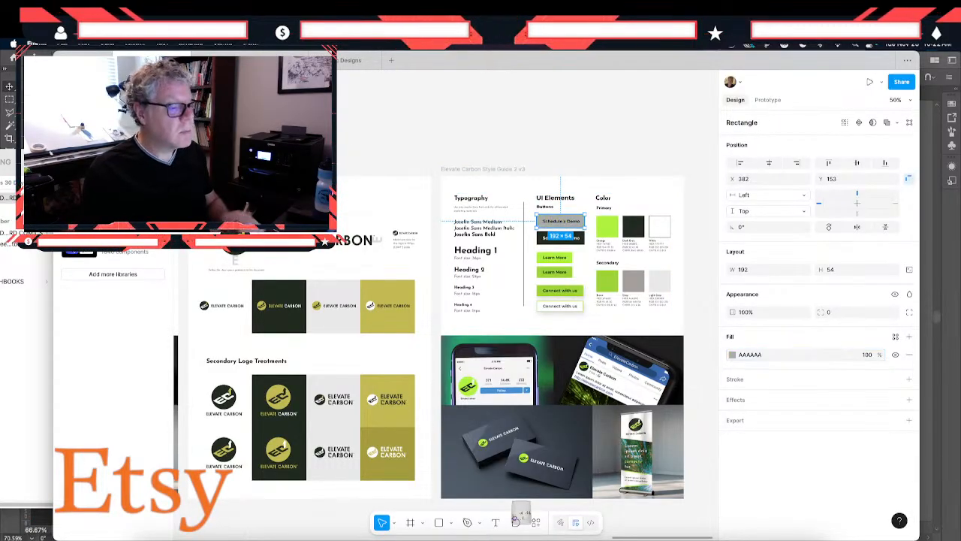
{"action": "key", "text": "super+z"}
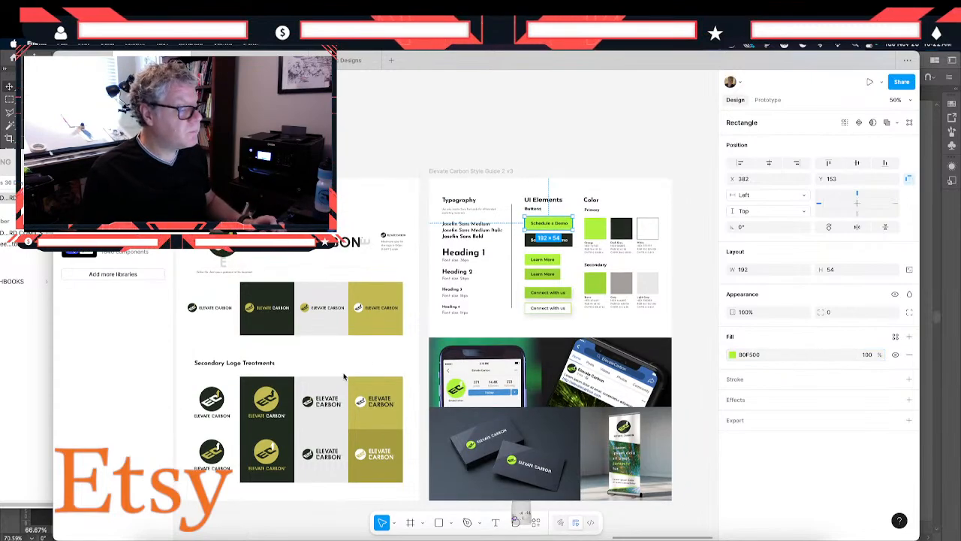
- Copy the fill value C2BC47 from the olive logo tile and apply it to the lime green Schedule a Demo button
{"action": "scroll", "coordinate": [346, 375], "scroll_direction": "right", "scroll_amount": 2}
{"action": "left_click", "coordinate": [363, 325]}
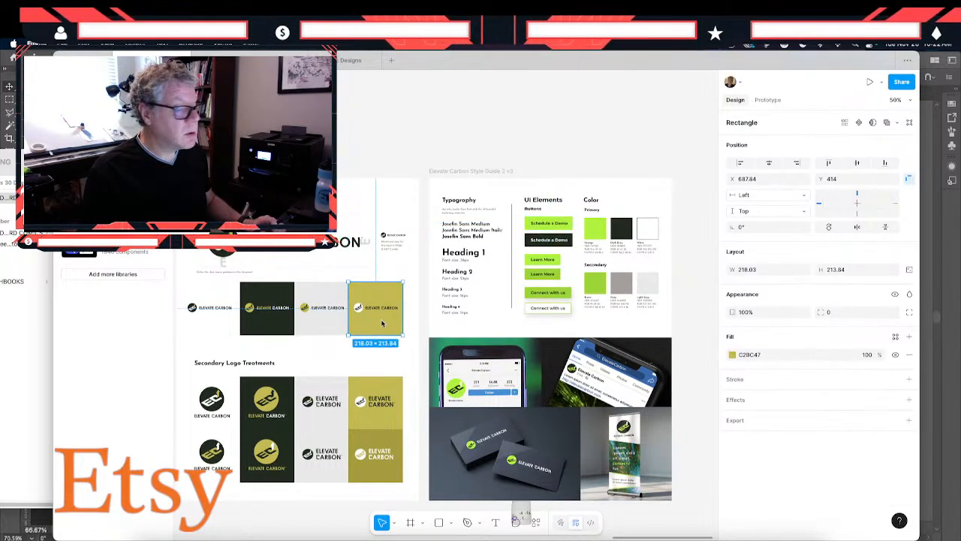
{"action": "left_click", "coordinate": [770, 355]}
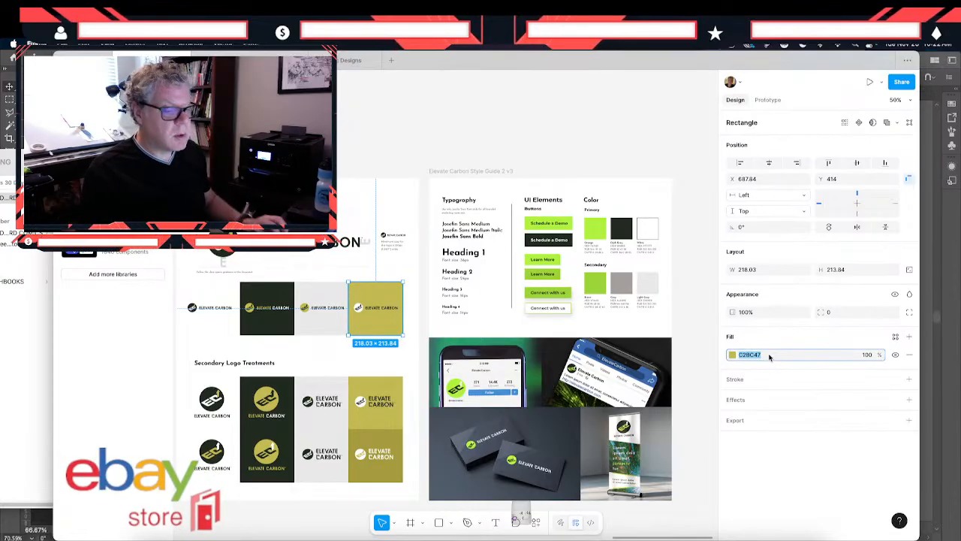
{"action": "double_click", "coordinate": [569, 223]}
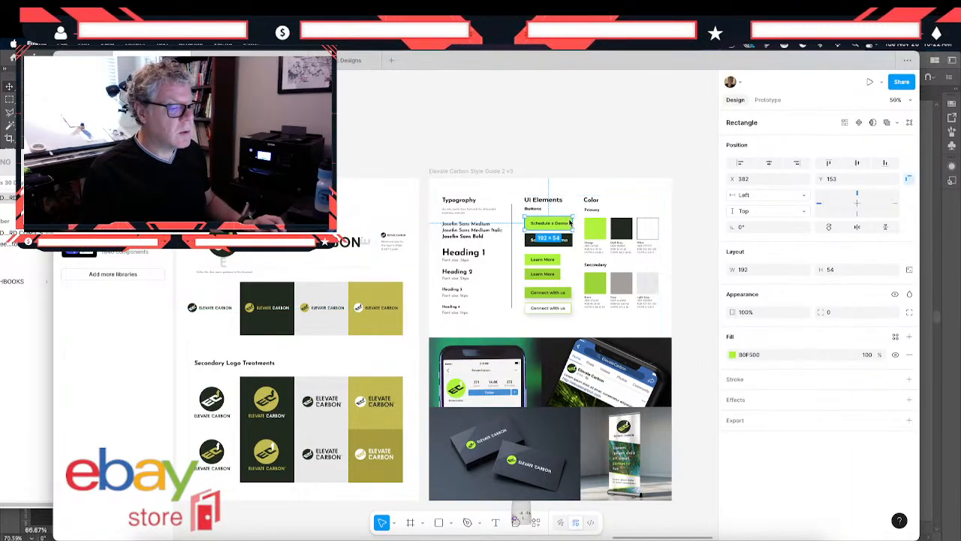
{"action": "left_click", "coordinate": [774, 359]}
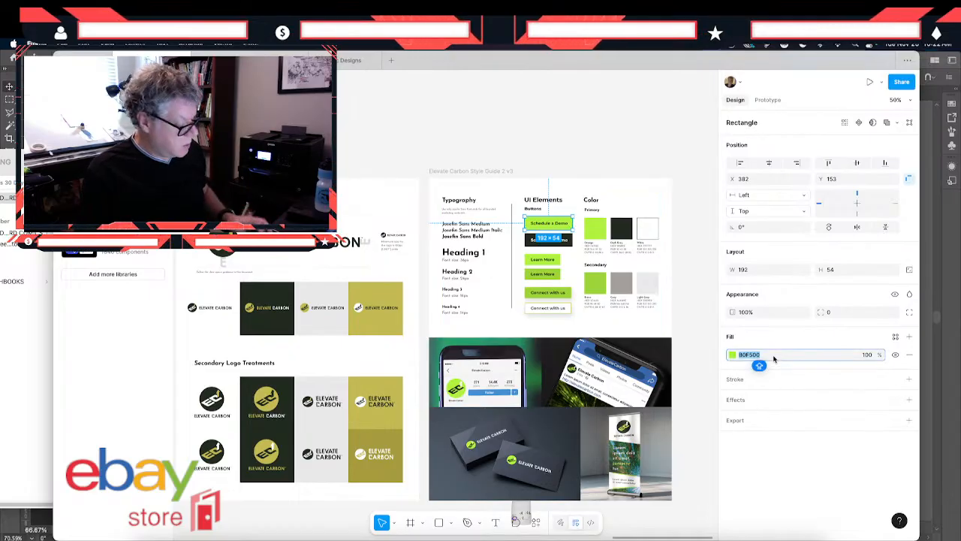
{"action": "type", "text": "C2BC47"}
{"action": "key", "text": "Return"}
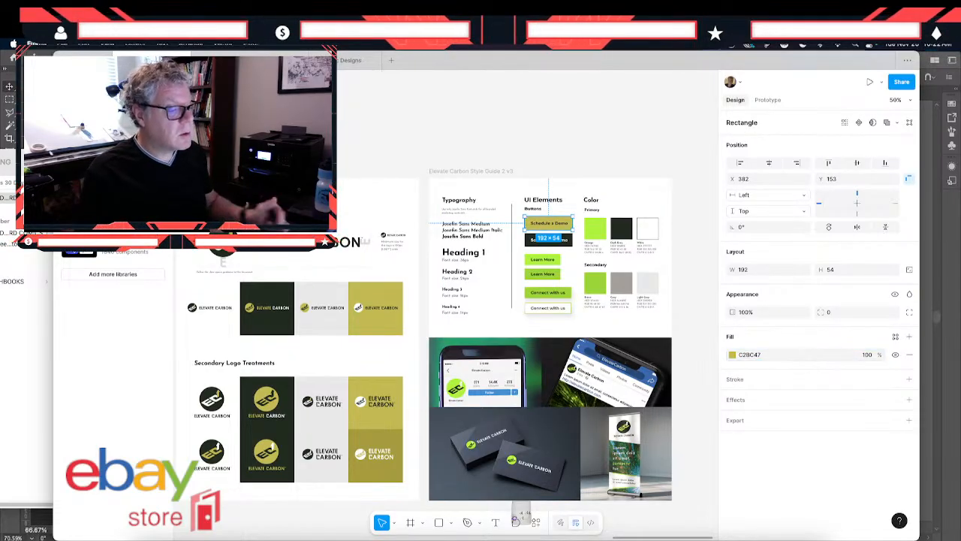
- Set the fill of the upper Learn More button's rectangle to C2BC47
{"action": "left_click", "coordinate": [543, 262]}
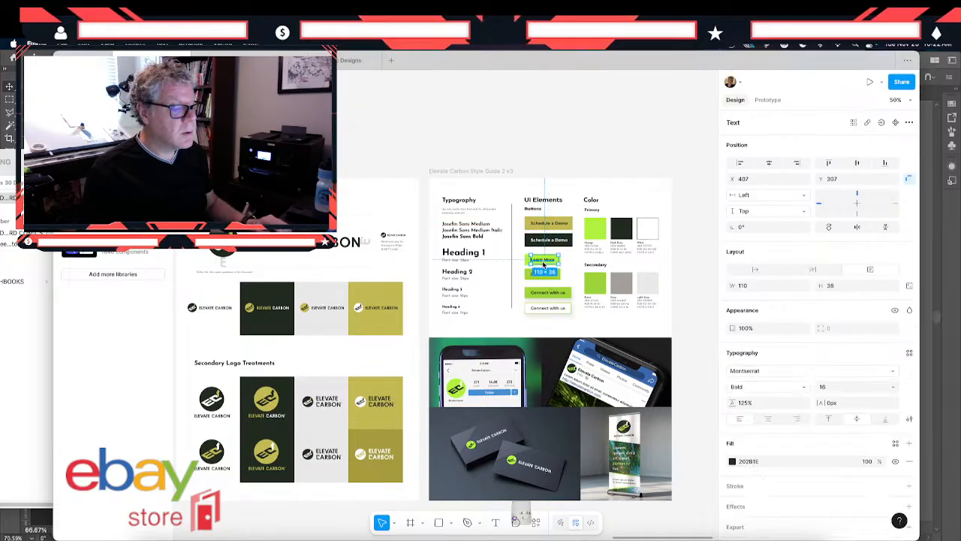
{"action": "left_click", "coordinate": [504, 272]}
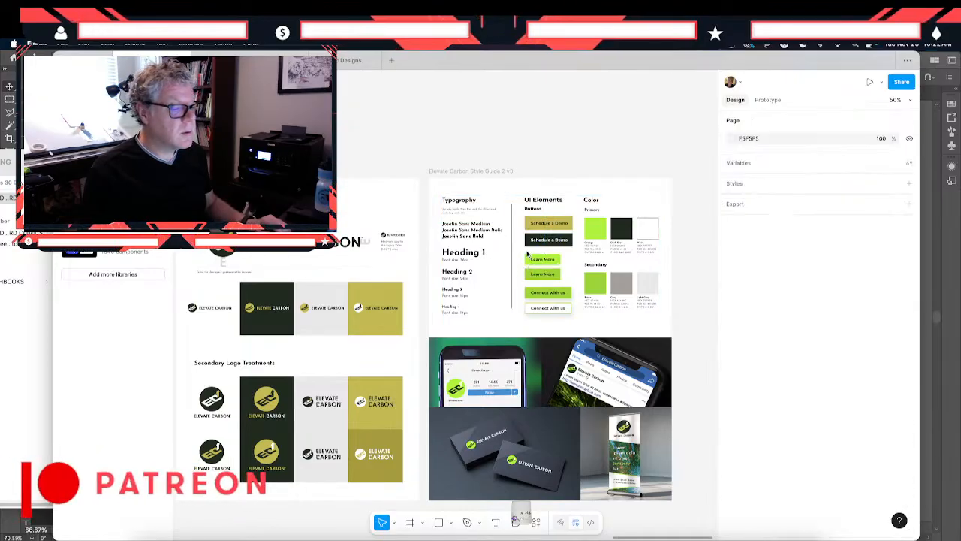
{"action": "left_click", "coordinate": [530, 262]}
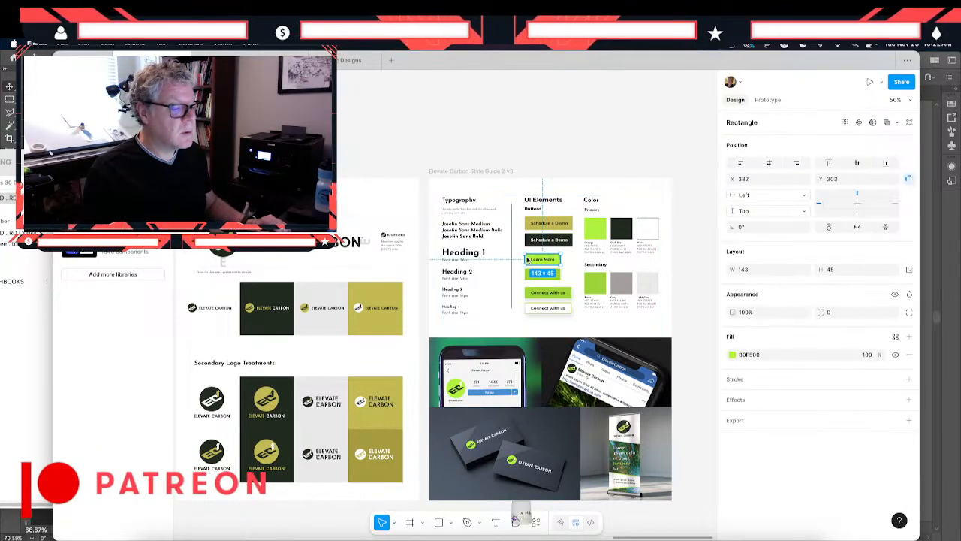
{"action": "left_click", "coordinate": [777, 356]}
{"action": "type", "text": "C2BC47"}
{"action": "key", "text": "Return"}
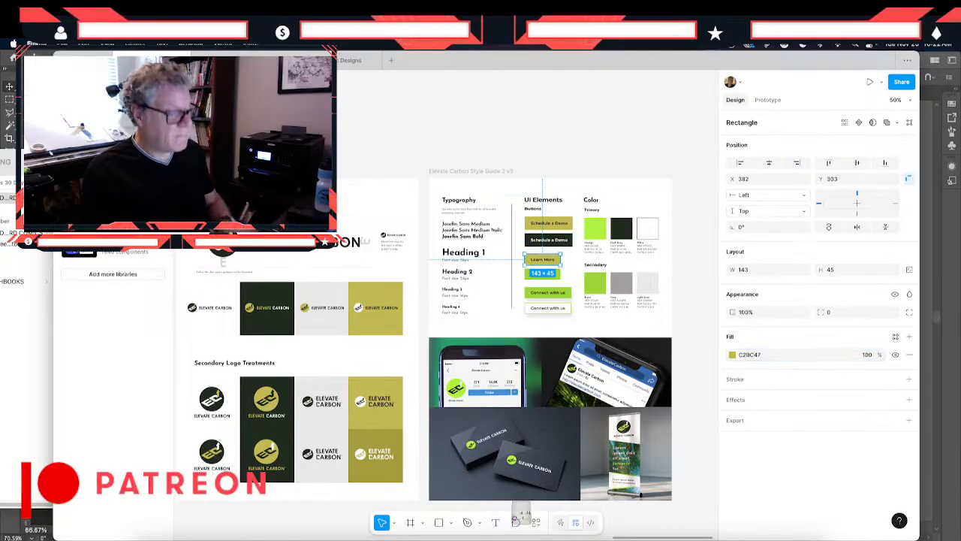
- Set the fills of the green primary and green secondary color swatches to C2BC47
{"action": "left_click", "coordinate": [592, 233]}
{"action": "left_click", "coordinate": [593, 234]}
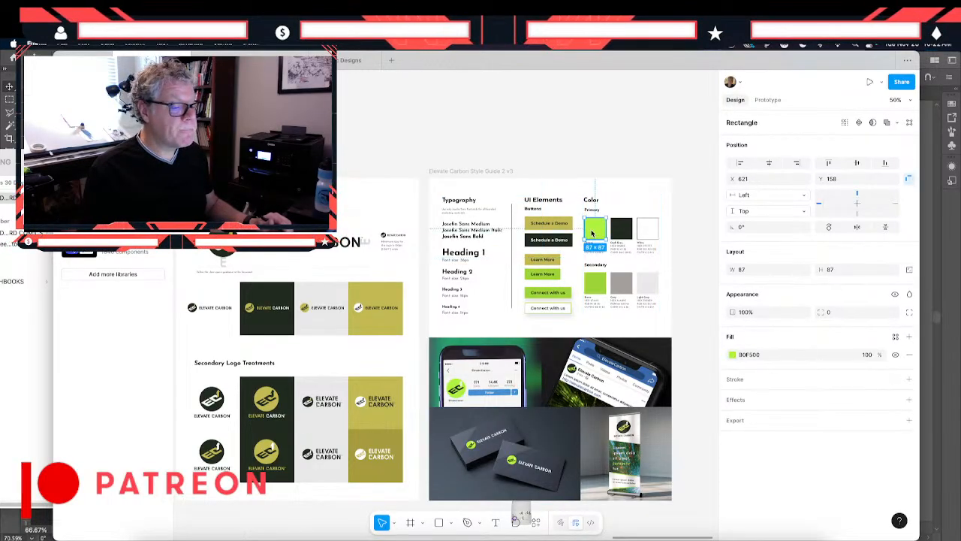
{"action": "left_click", "coordinate": [778, 357]}
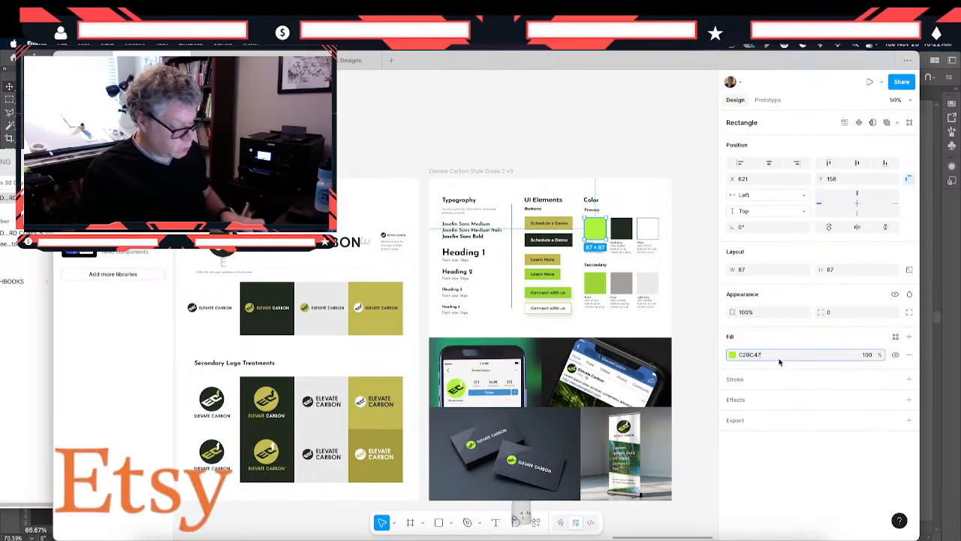
{"action": "type", "text": "C2BC47"}
{"action": "key", "text": "Return"}
{"action": "left_click", "coordinate": [593, 292]}
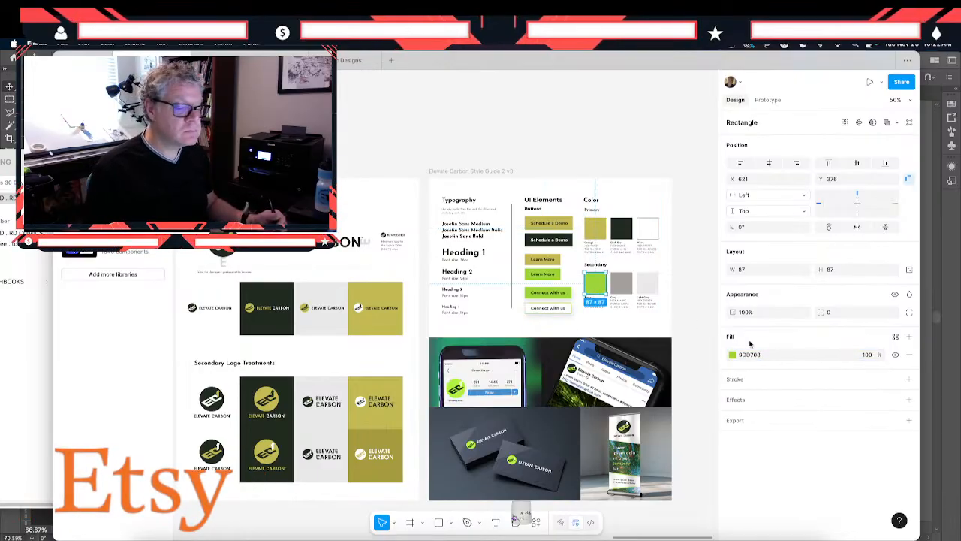
{"action": "left_click", "coordinate": [767, 357]}
{"action": "type", "text": "C2BC47"}
{"action": "key", "text": "Return"}
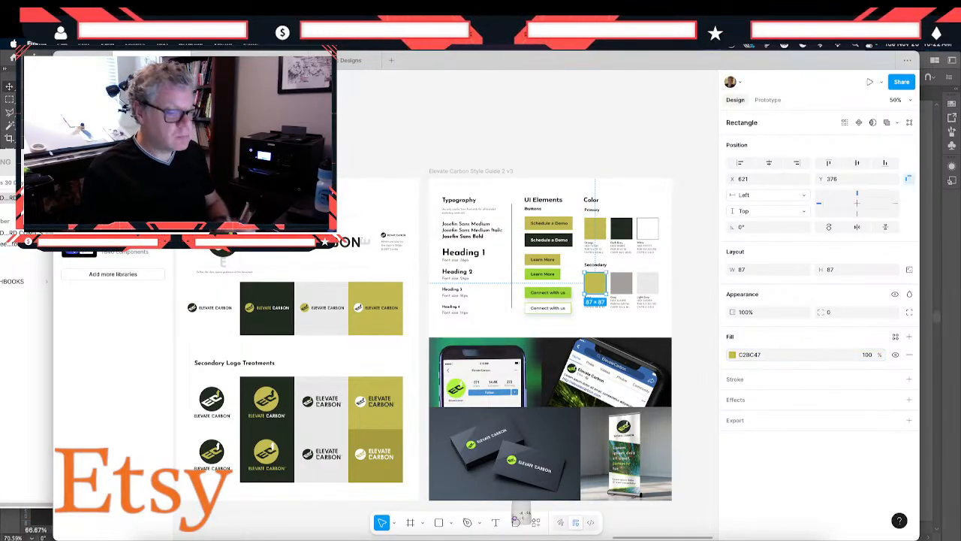
- Set the lower Learn More button's fill to the deeper olive A39D31, sampled from the darker olive logo tile
{"action": "left_click", "coordinate": [526, 275]}
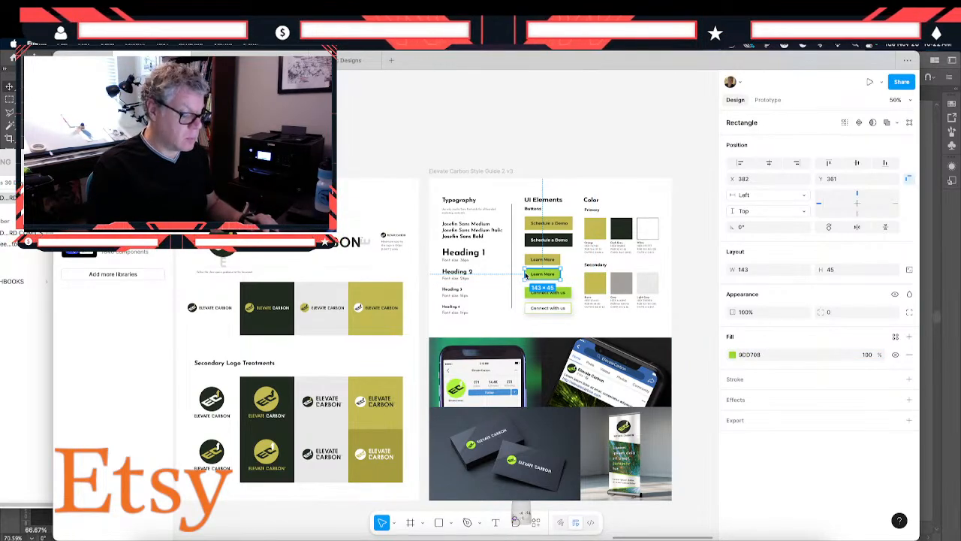
{"action": "key", "text": "shift+0"}
{"action": "scroll", "coordinate": [525, 276], "scroll_direction": "right", "scroll_amount": 5}
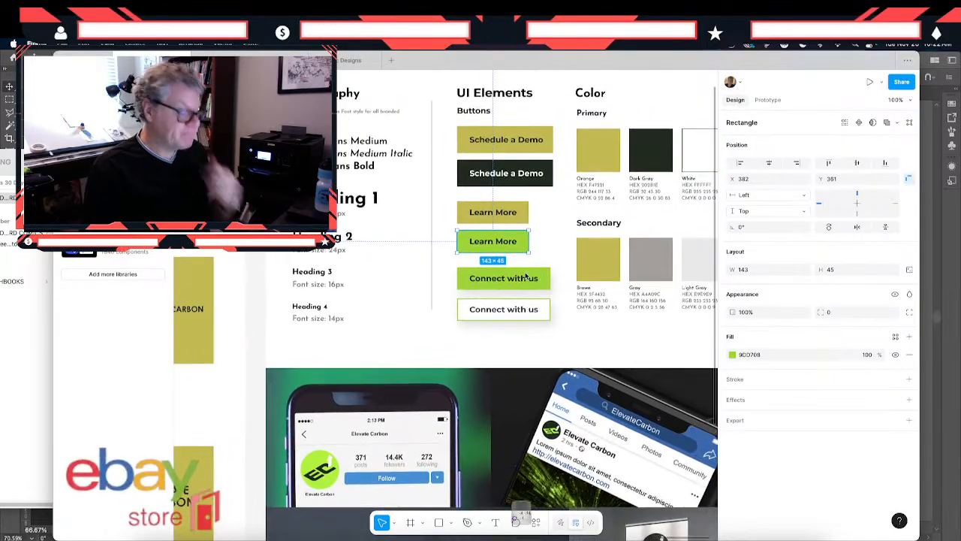
{"action": "scroll", "coordinate": [525, 276], "scroll_direction": "right", "scroll_amount": 2}
{"action": "scroll", "coordinate": [525, 275], "scroll_direction": "up", "scroll_amount": 1}
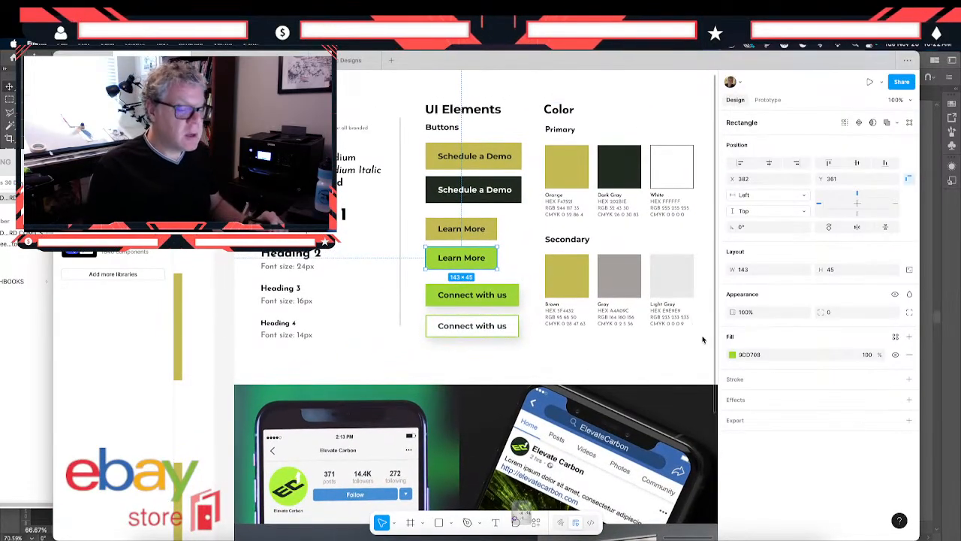
{"action": "left_click", "coordinate": [733, 354]}
{"action": "scroll", "coordinate": [344, 322], "scroll_direction": "left", "scroll_amount": 5}
{"action": "scroll", "coordinate": [344, 322], "scroll_direction": "down", "scroll_amount": 2}
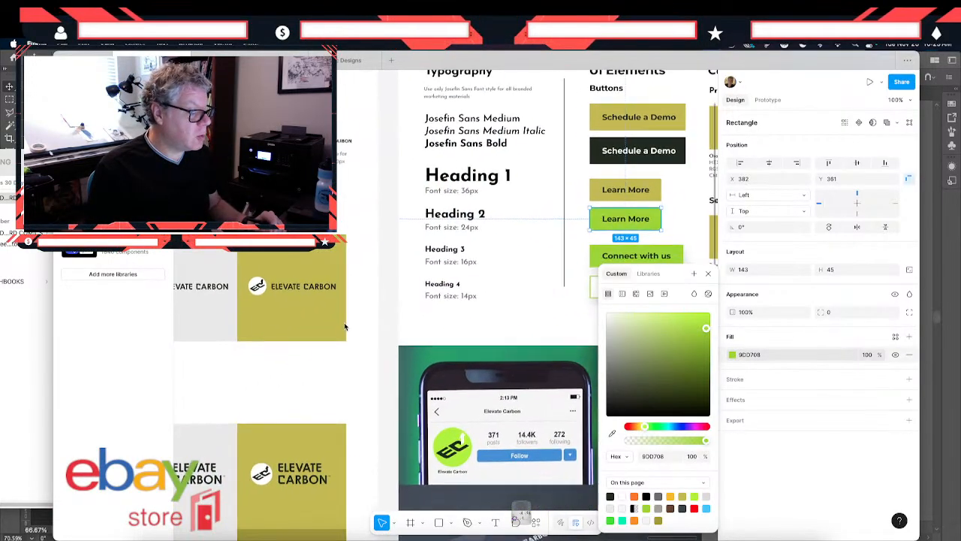
{"action": "scroll", "coordinate": [345, 326], "scroll_direction": "left", "scroll_amount": 1}
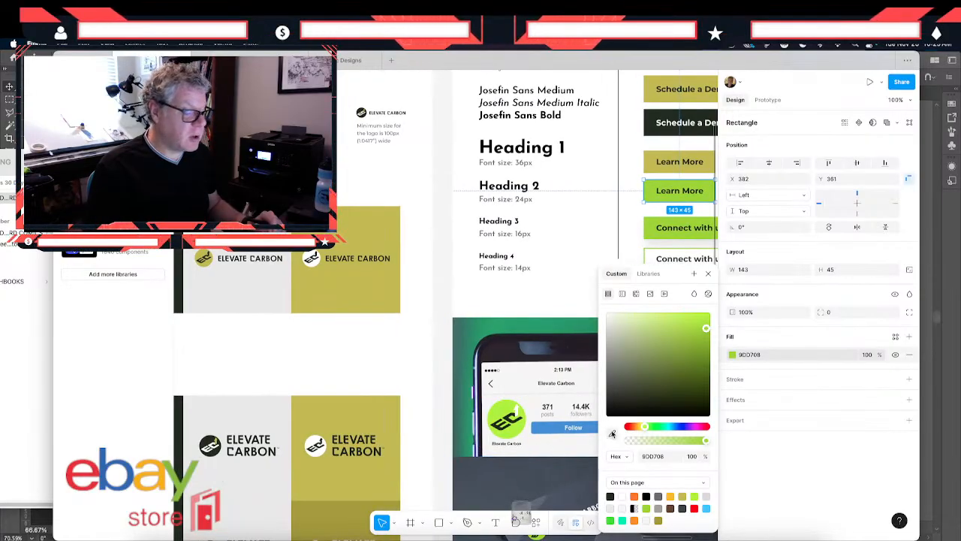
{"action": "left_click", "coordinate": [612, 434]}
{"action": "left_click", "coordinate": [330, 402]}
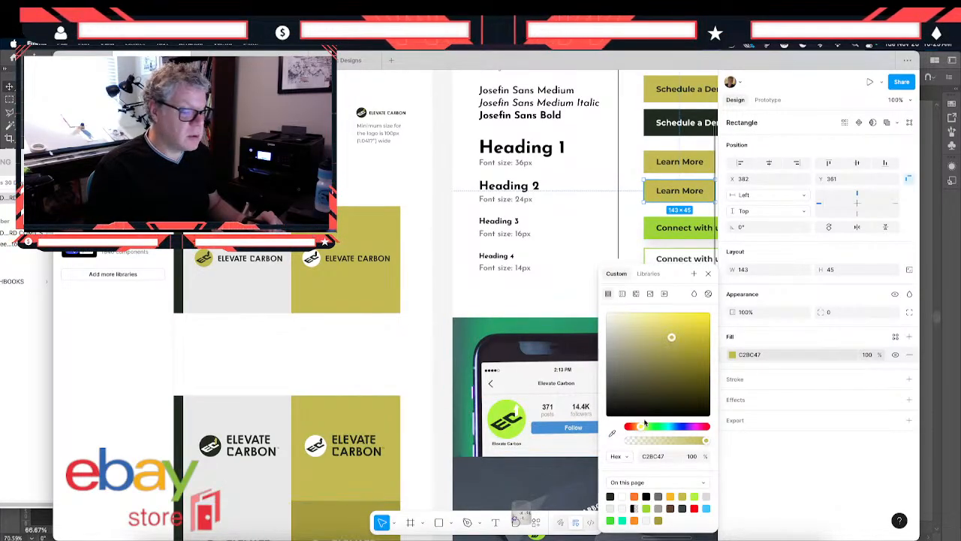
{"action": "left_click", "coordinate": [612, 434]}
{"action": "left_click", "coordinate": [326, 524]}
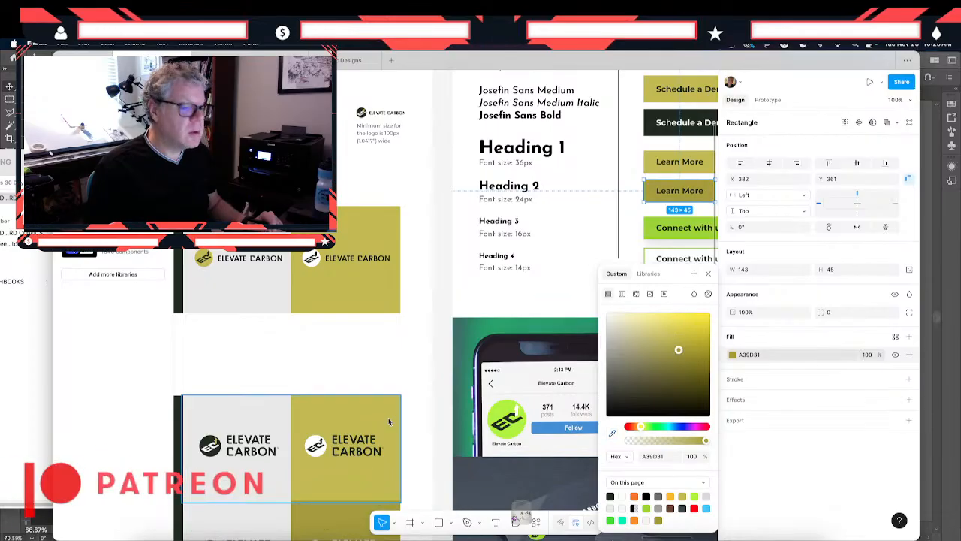
- Change the label text of the darker olive Learn More button to white FFFFFF
{"action": "scroll", "coordinate": [451, 338], "scroll_direction": "right", "scroll_amount": 5}
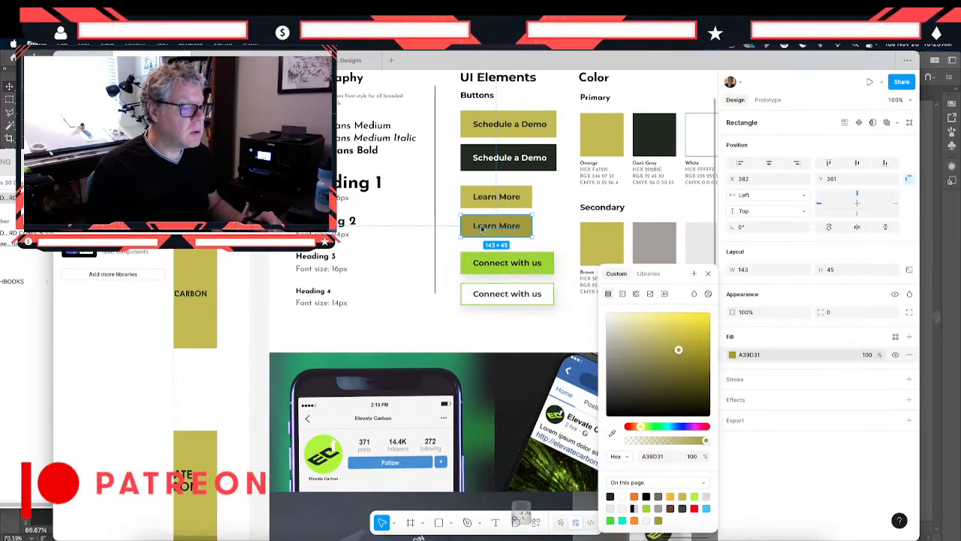
{"action": "left_click", "coordinate": [482, 229]}
{"action": "left_click", "coordinate": [728, 462]}
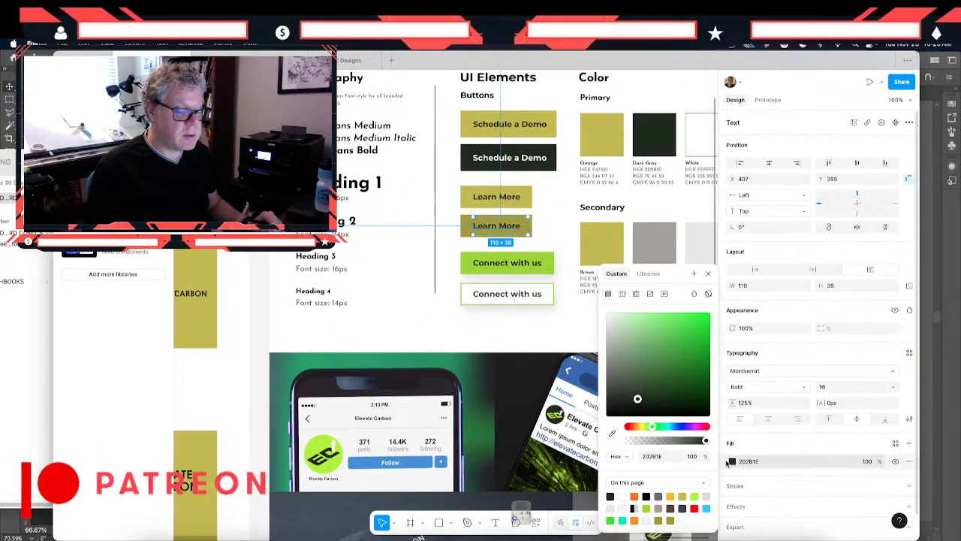
{"action": "left_click", "coordinate": [621, 498]}
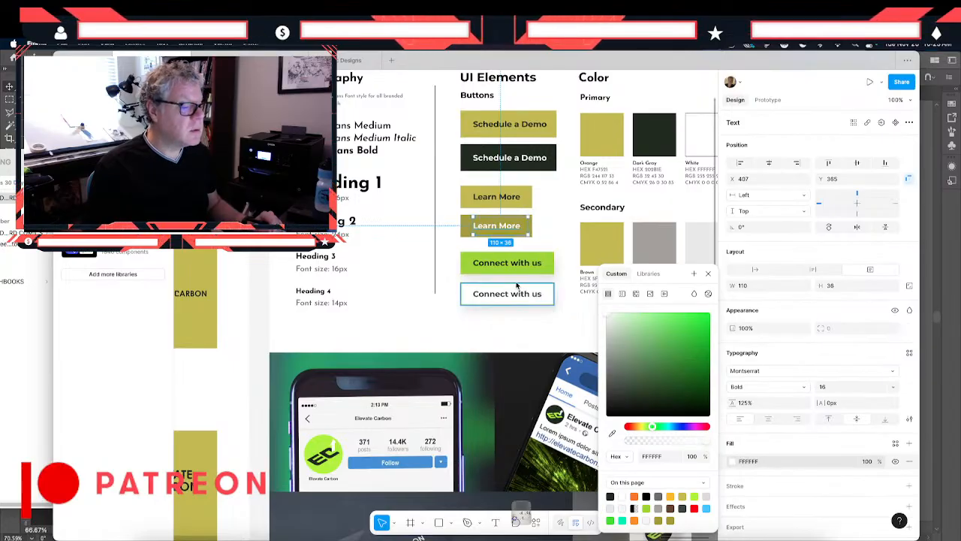
- Recolor the filled Connect with us button with C2BC47, sampled from the upper Learn More button
{"action": "left_click", "coordinate": [546, 262]}
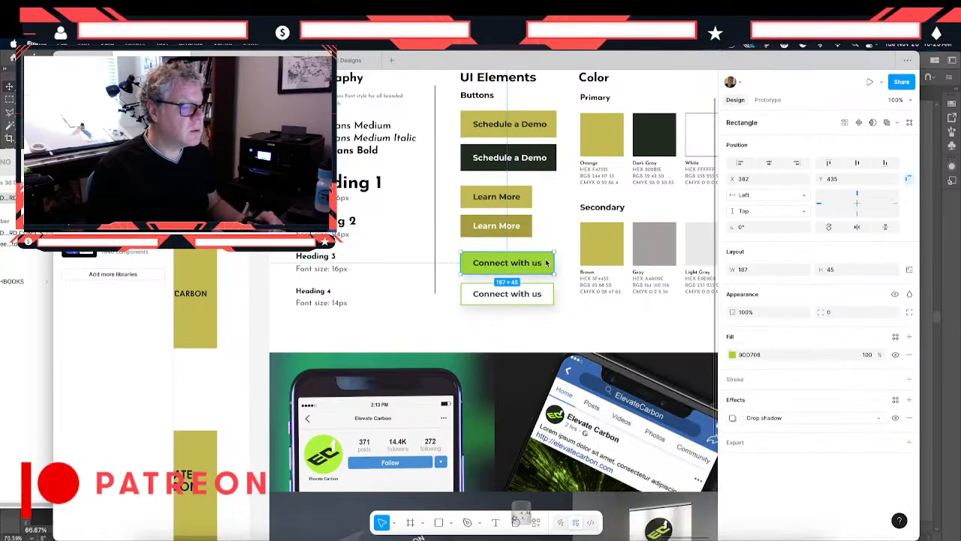
{"action": "left_click", "coordinate": [732, 355]}
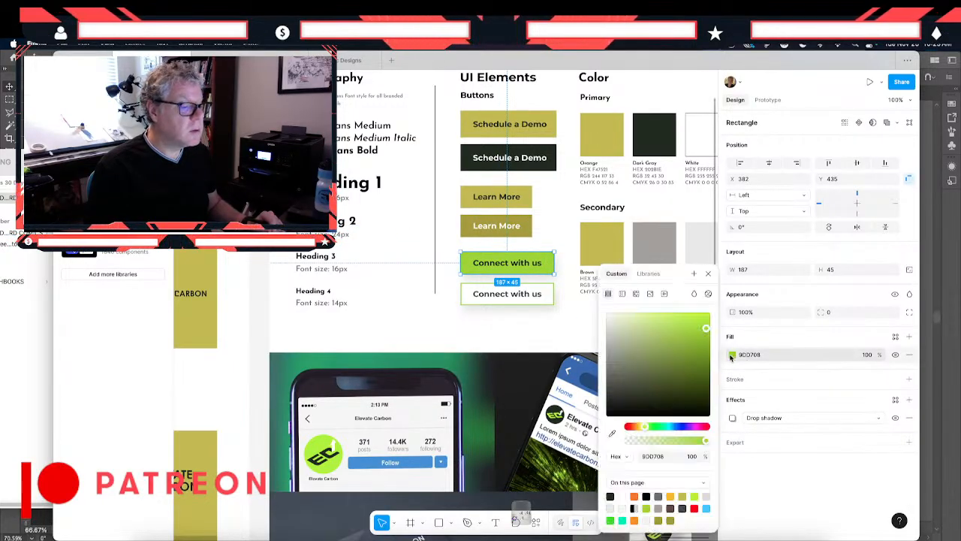
{"action": "left_click", "coordinate": [612, 433]}
{"action": "left_click", "coordinate": [512, 192]}
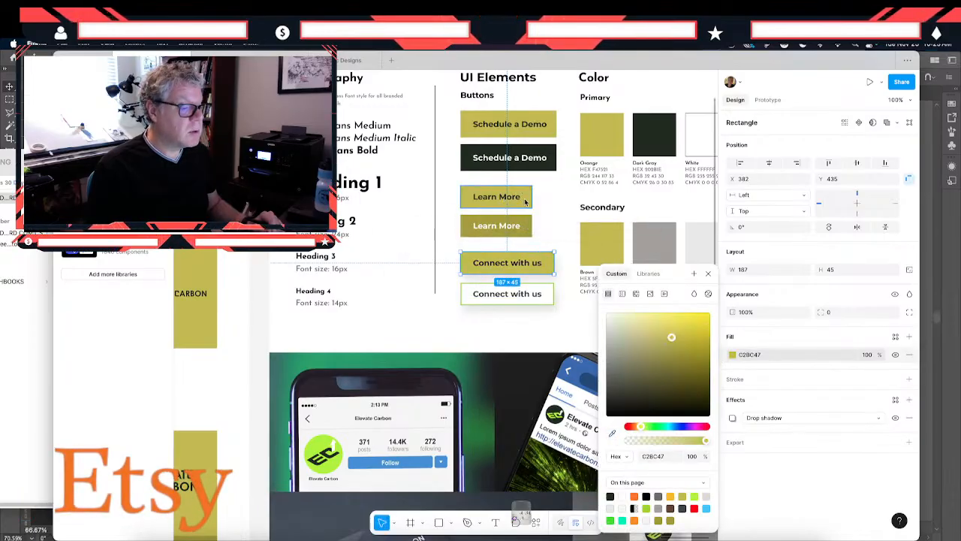
- Set the outlined Connect with us button's stroke to C2BC47, sampled from the filled button above it
{"action": "left_click", "coordinate": [550, 288]}
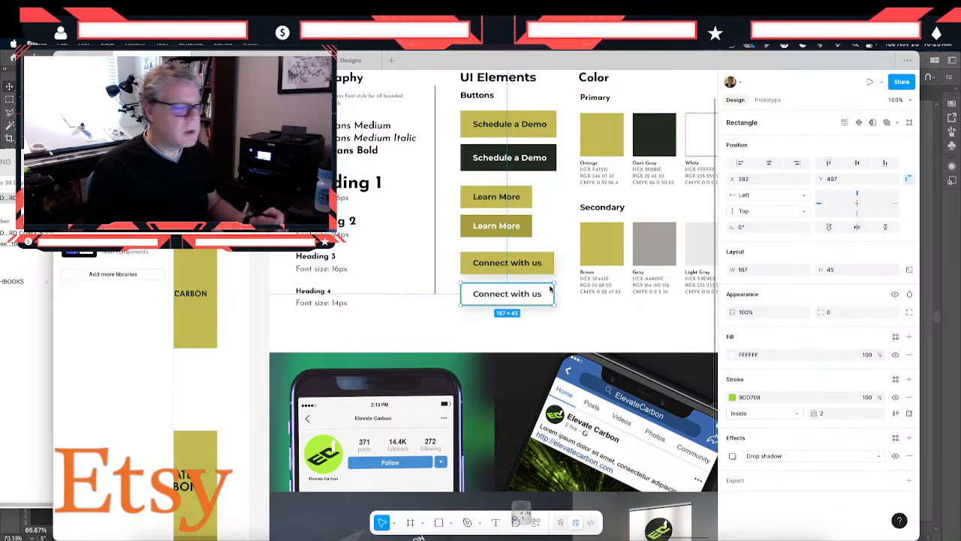
{"action": "left_click", "coordinate": [732, 398]}
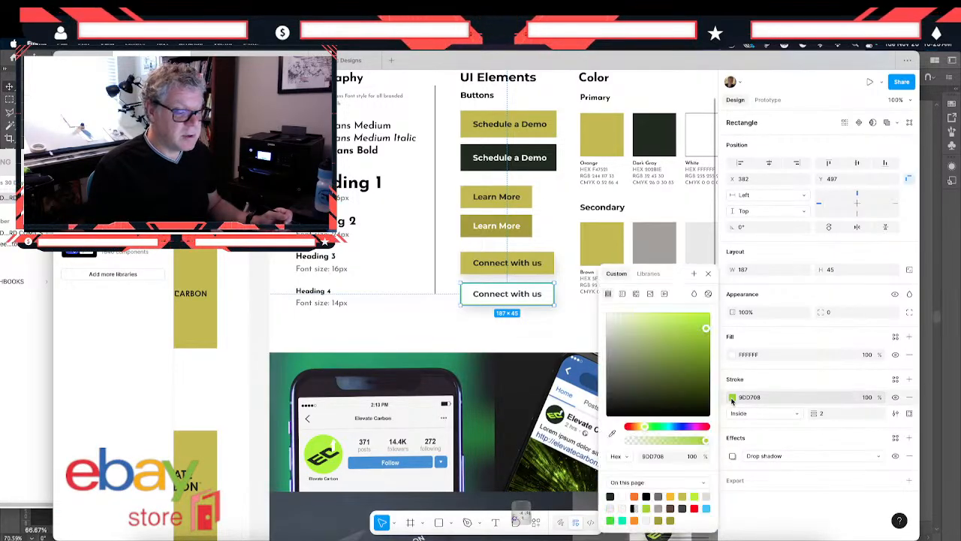
{"action": "left_click", "coordinate": [611, 437]}
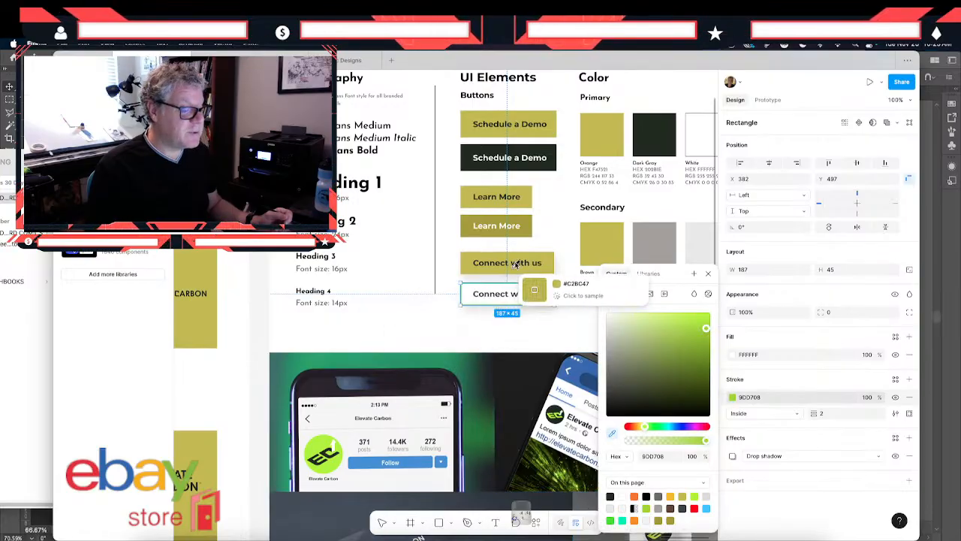
{"action": "left_click", "coordinate": [549, 252]}
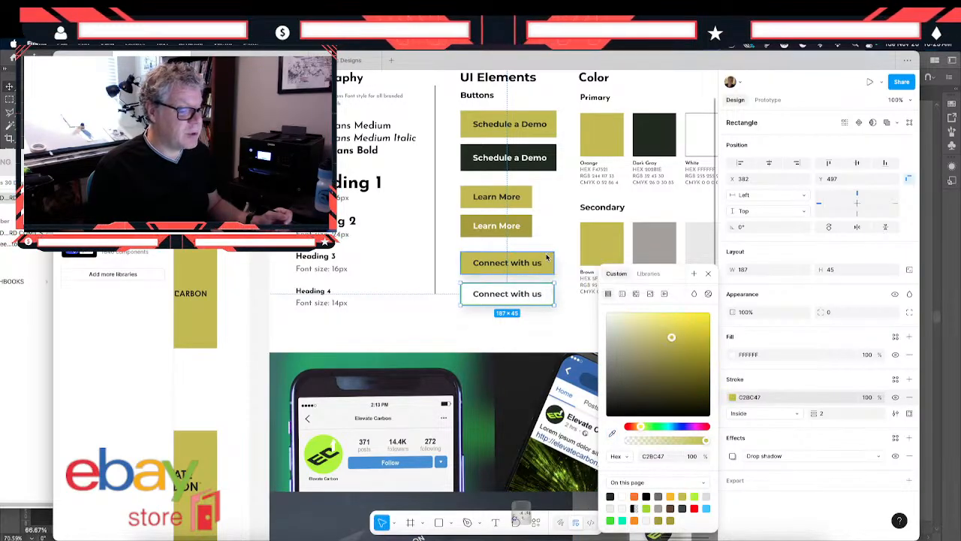
- Set the fill of the Secondary Brown swatch to A39D31, sampled from the lower Learn More button
{"action": "left_click", "coordinate": [536, 328]}
{"action": "scroll", "coordinate": [536, 327], "scroll_direction": "up", "scroll_amount": 2}
{"action": "scroll", "coordinate": [536, 327], "scroll_direction": "right", "scroll_amount": 3}
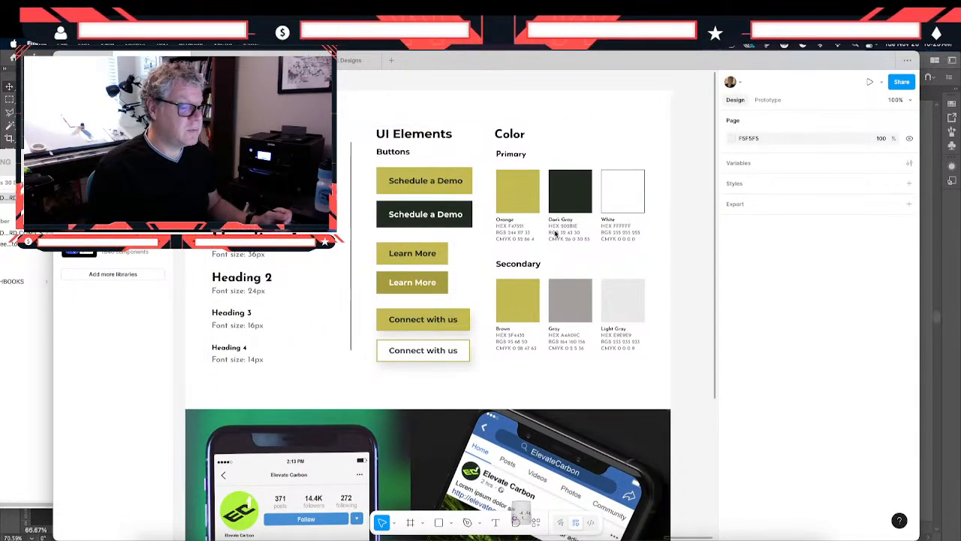
{"action": "left_click", "coordinate": [520, 313]}
{"action": "double_click", "coordinate": [520, 312]}
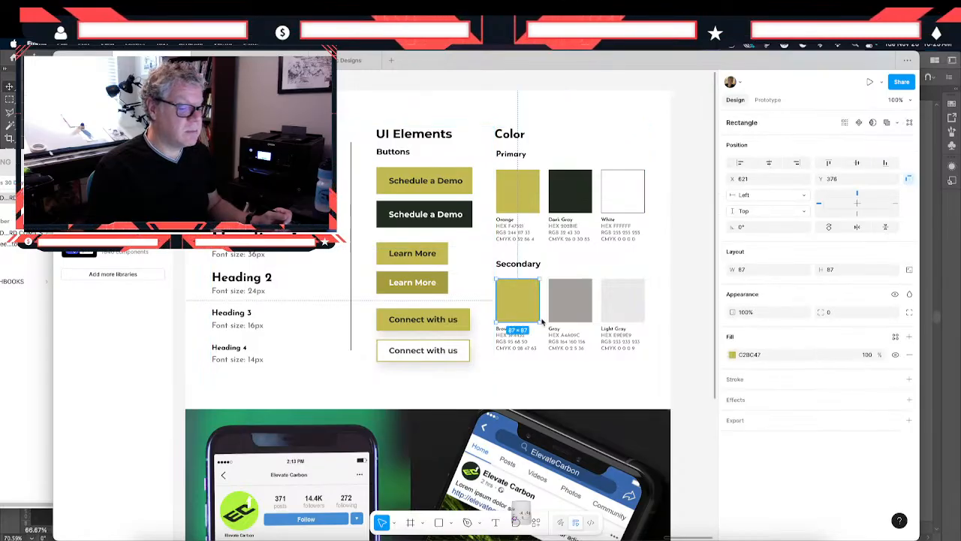
{"action": "left_click", "coordinate": [732, 356]}
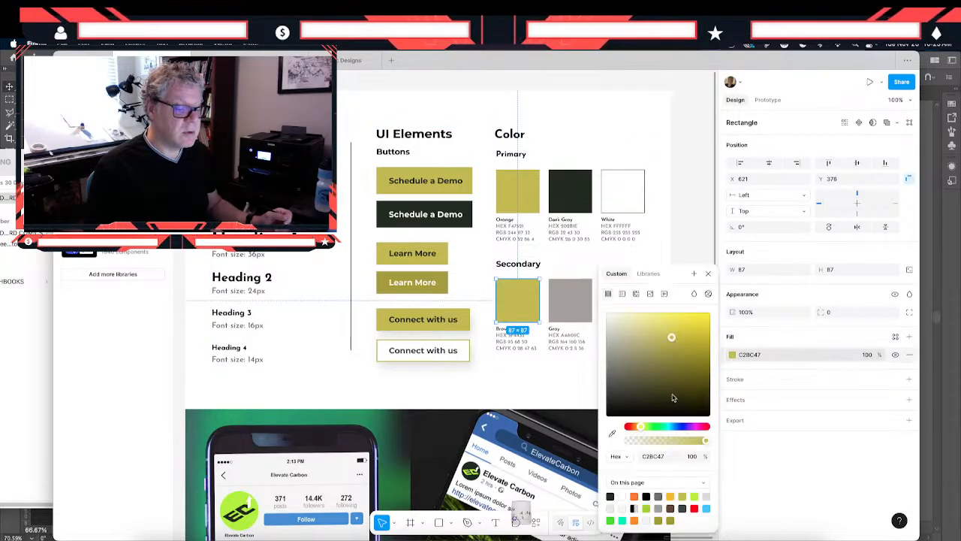
{"action": "left_click", "coordinate": [612, 434]}
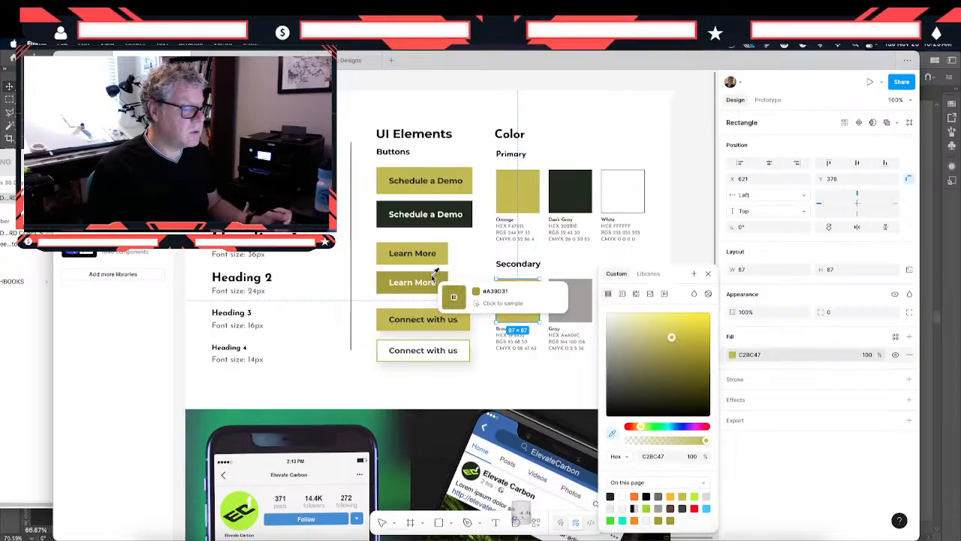
{"action": "left_click", "coordinate": [433, 275]}
{"action": "left_click", "coordinate": [594, 259]}
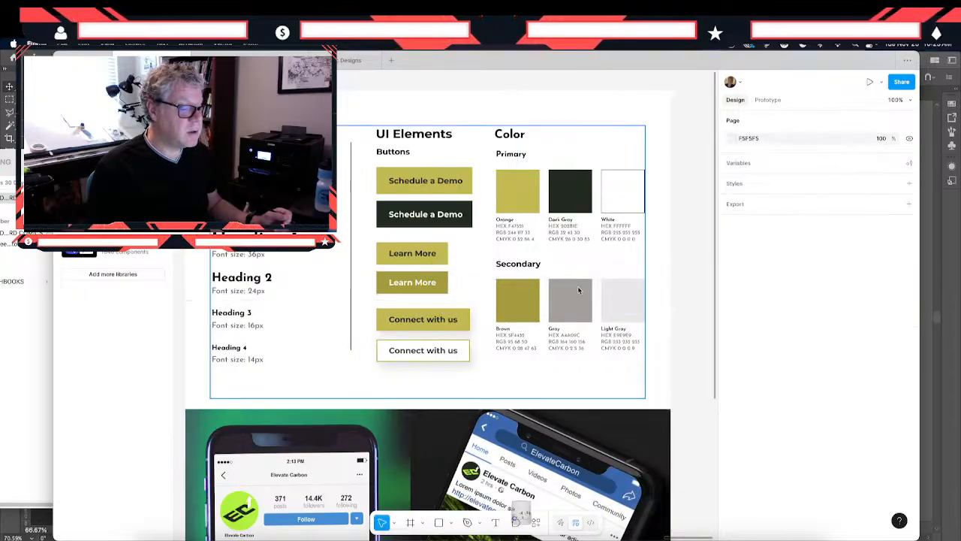
- Recolor the Secondary Gray swatch to the muted olive gray A3A296, starting from the page's olive color and desaturating it
{"action": "left_click", "coordinate": [578, 290]}
{"action": "double_click", "coordinate": [578, 291]}
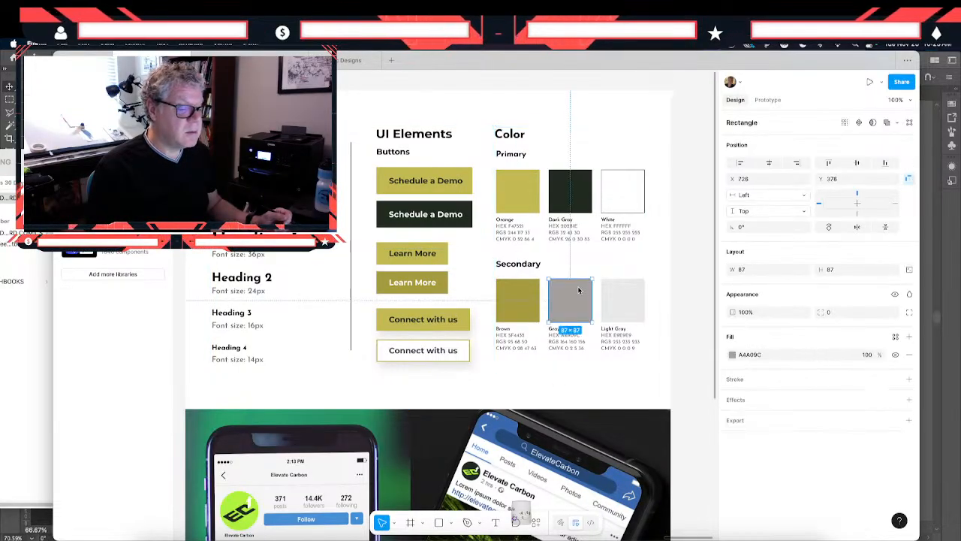
{"action": "left_click", "coordinate": [732, 355]}
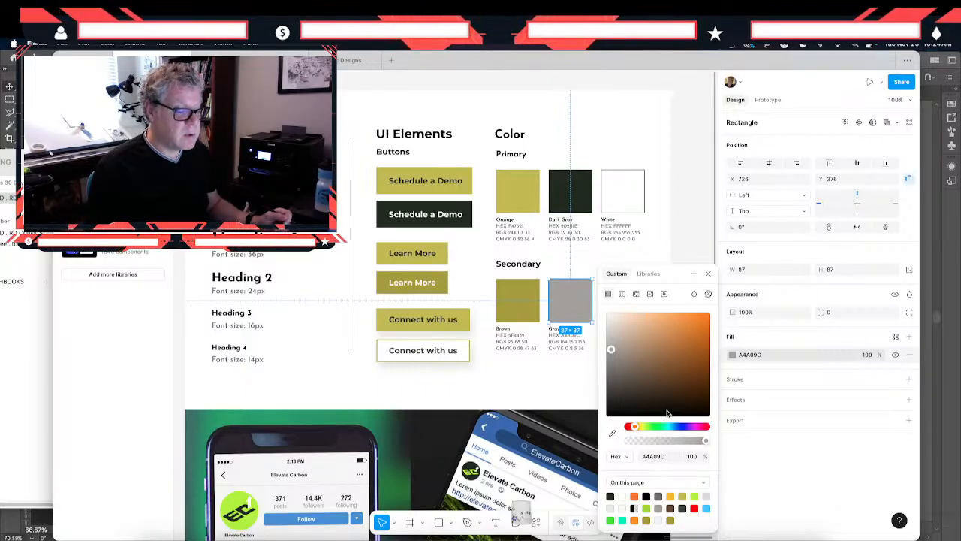
{"action": "left_click", "coordinate": [682, 497]}
{"action": "left_click", "coordinate": [624, 344]}
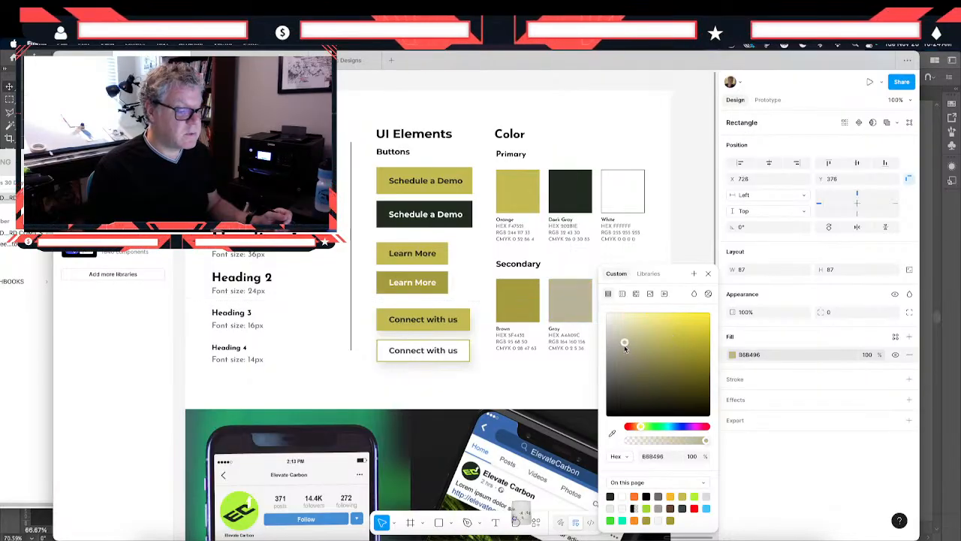
{"action": "left_click_drag", "start_coordinate": [624, 344], "coordinate": [612, 356]}
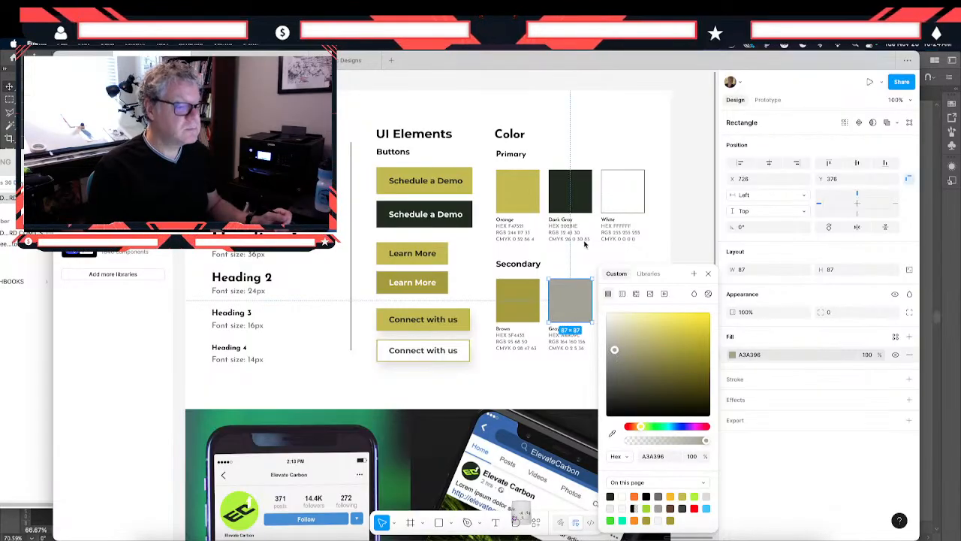
{"action": "left_click", "coordinate": [667, 240]}
- Recolor the Secondary Light Gray swatch to E1E0DC by sampling the neighboring Gray swatch and lightening the color
{"action": "left_click", "coordinate": [614, 309]}
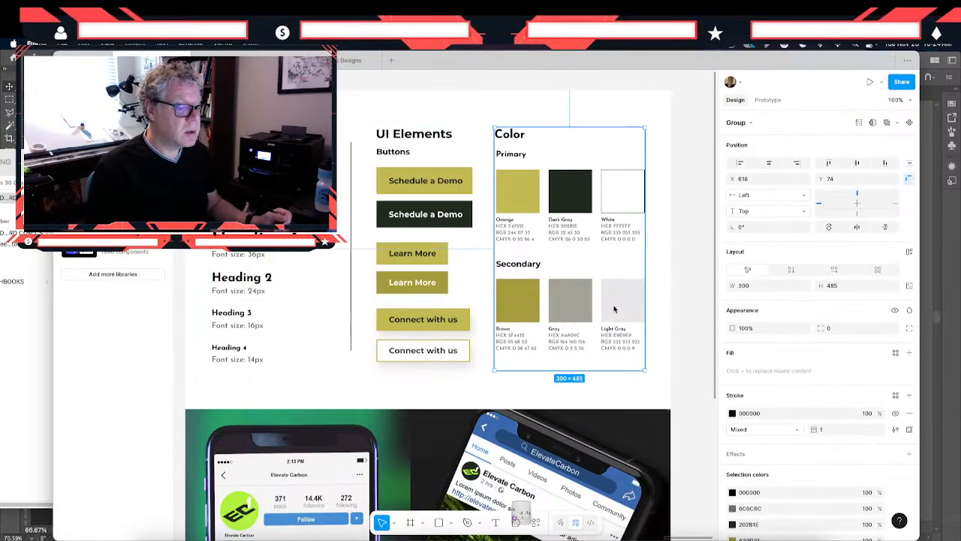
{"action": "left_click", "coordinate": [615, 309]}
{"action": "left_click", "coordinate": [730, 356]}
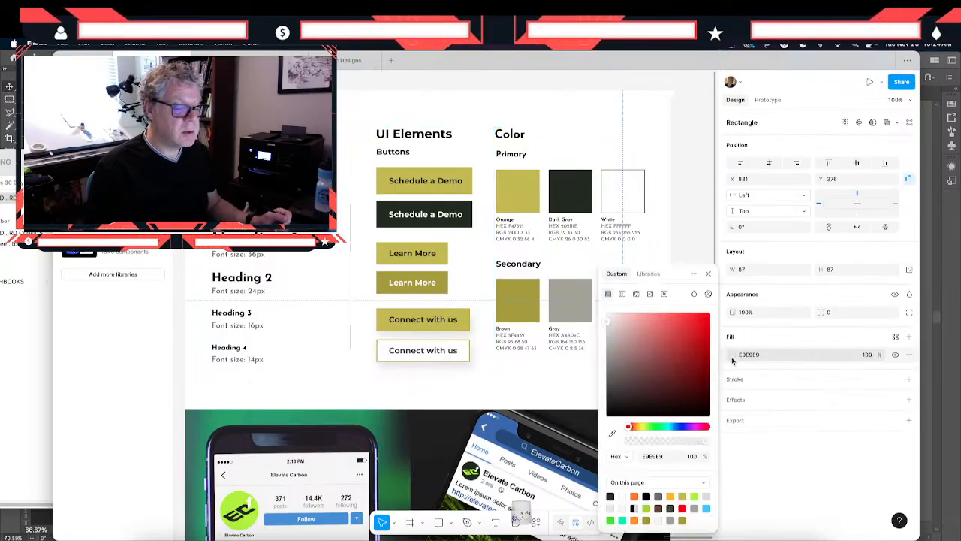
{"action": "left_click", "coordinate": [612, 434]}
{"action": "left_click", "coordinate": [557, 292]}
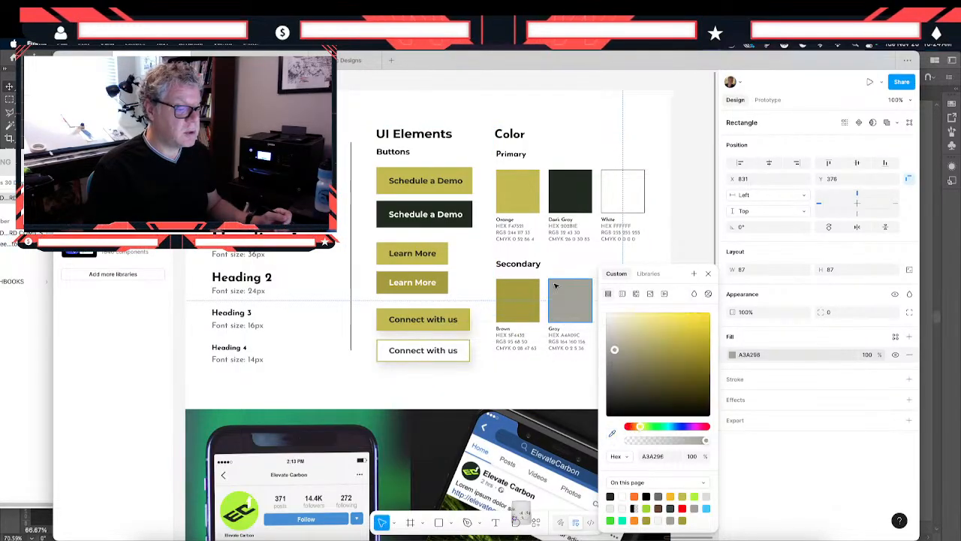
{"action": "left_click", "coordinate": [612, 332]}
{"action": "left_click_drag", "start_coordinate": [612, 331], "coordinate": [609, 331]}
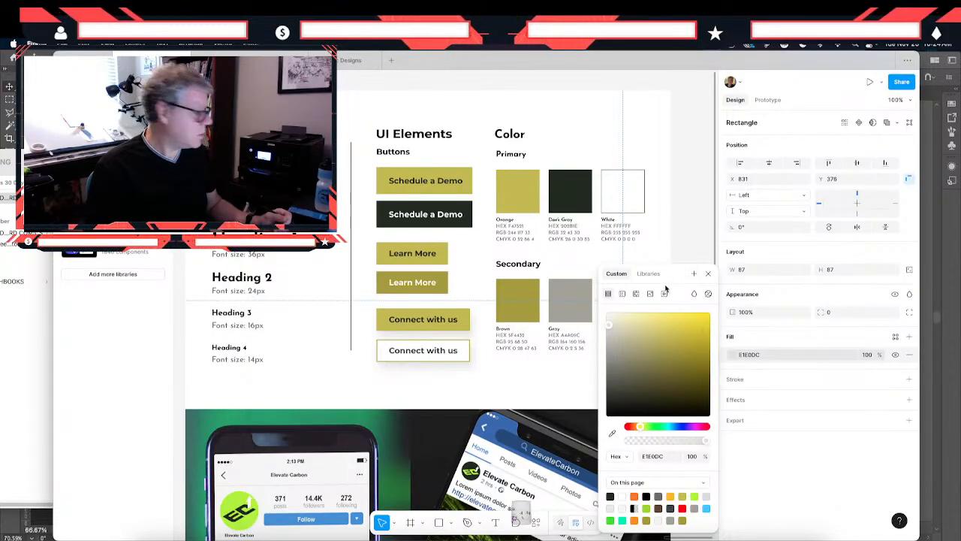
{"action": "left_click_drag", "start_coordinate": [665, 289], "coordinate": [530, 362]}
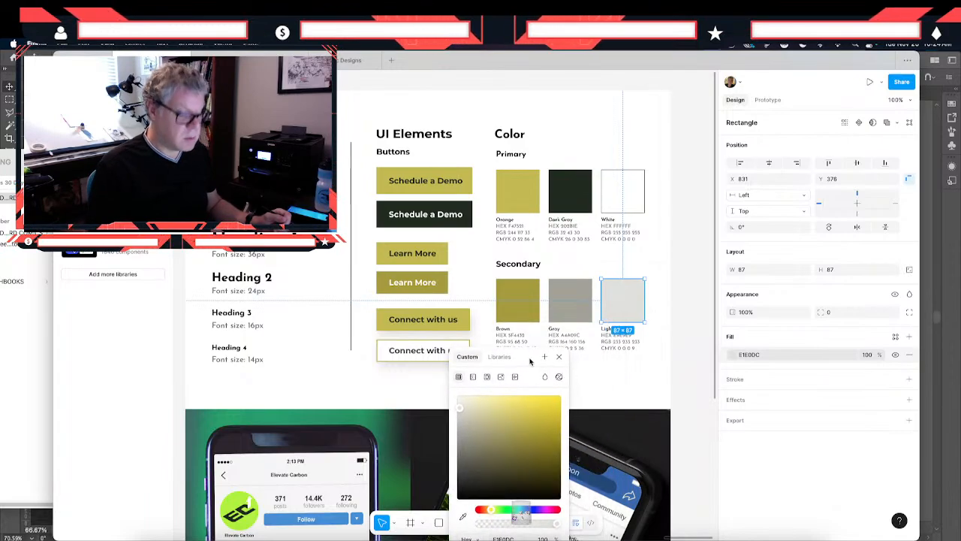
{"action": "left_click", "coordinate": [396, 387]}
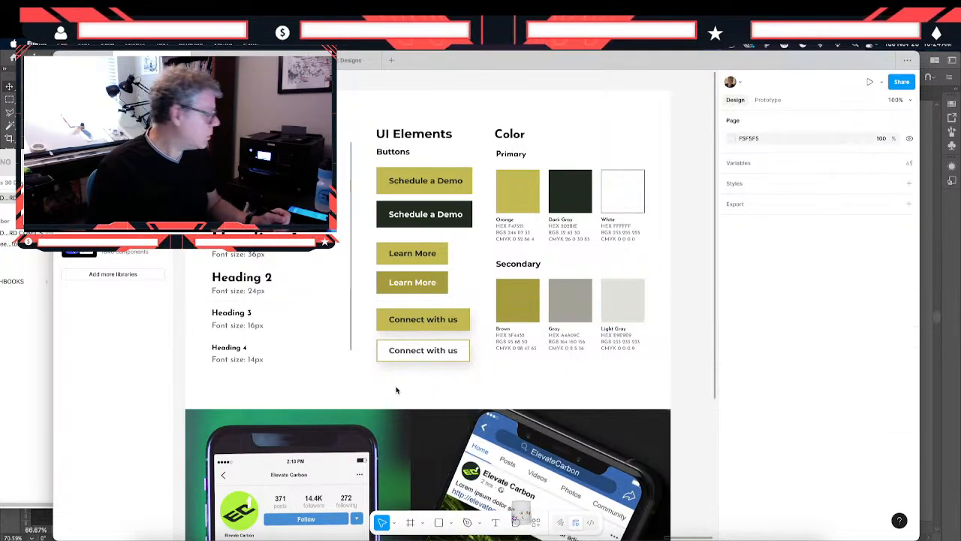
{"action": "left_click", "coordinate": [635, 300]}
{"action": "left_click", "coordinate": [651, 284]}
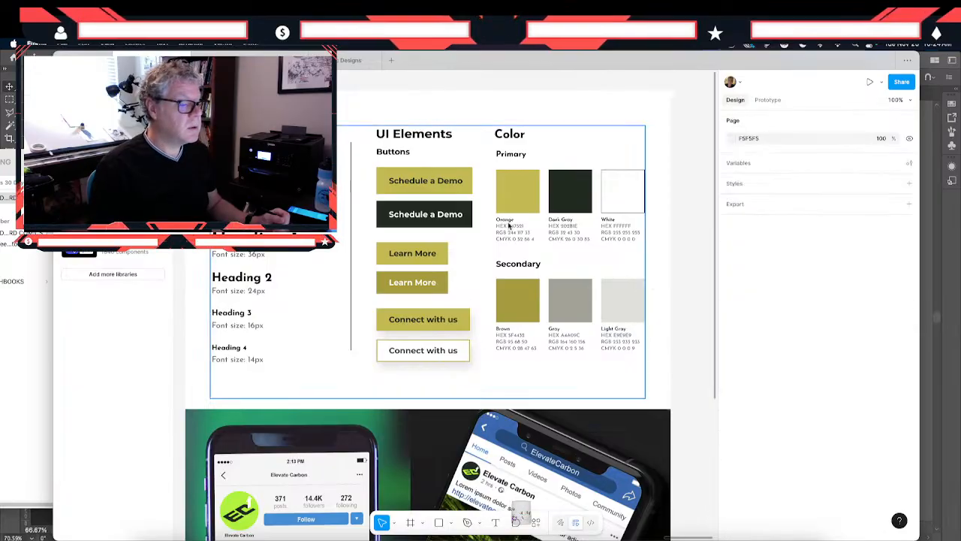
- Set the Primary Dark Gray swatch's fill to the neutral 464646, sampling the Secondary Gray swatch and darkening it
{"action": "double_click", "coordinate": [566, 198]}
{"action": "left_click", "coordinate": [566, 198]}
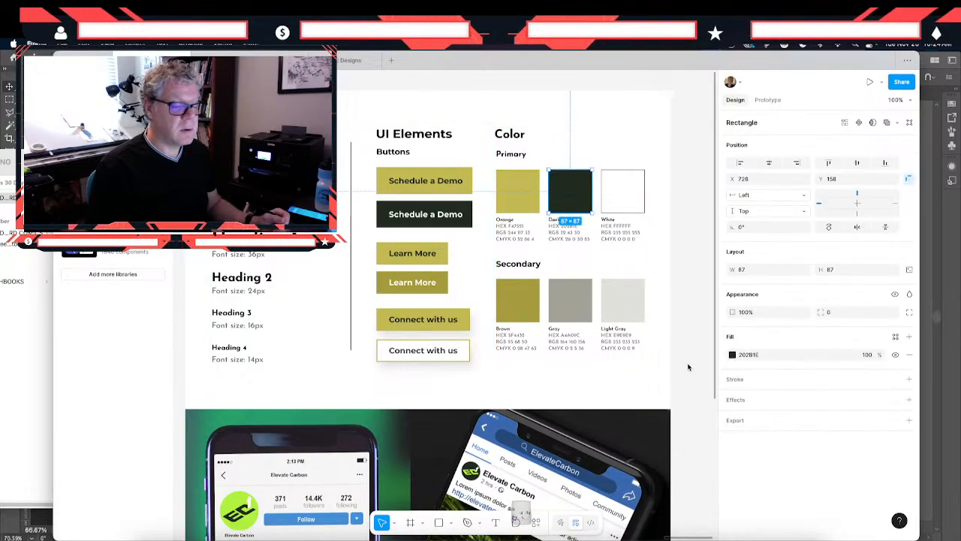
{"action": "left_click", "coordinate": [732, 355]}
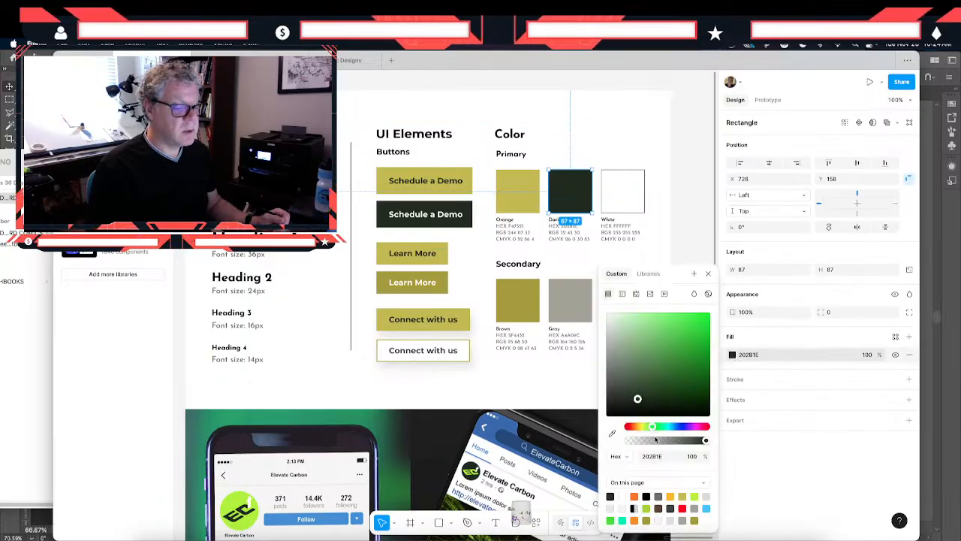
{"action": "left_click", "coordinate": [613, 437]}
{"action": "left_click", "coordinate": [613, 436]}
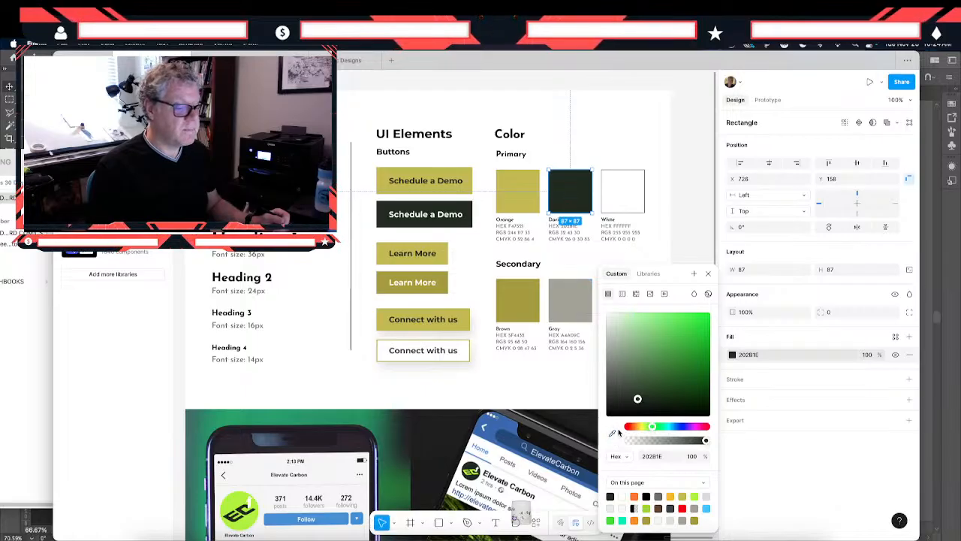
{"action": "left_click", "coordinate": [612, 434]}
{"action": "left_click", "coordinate": [577, 304]}
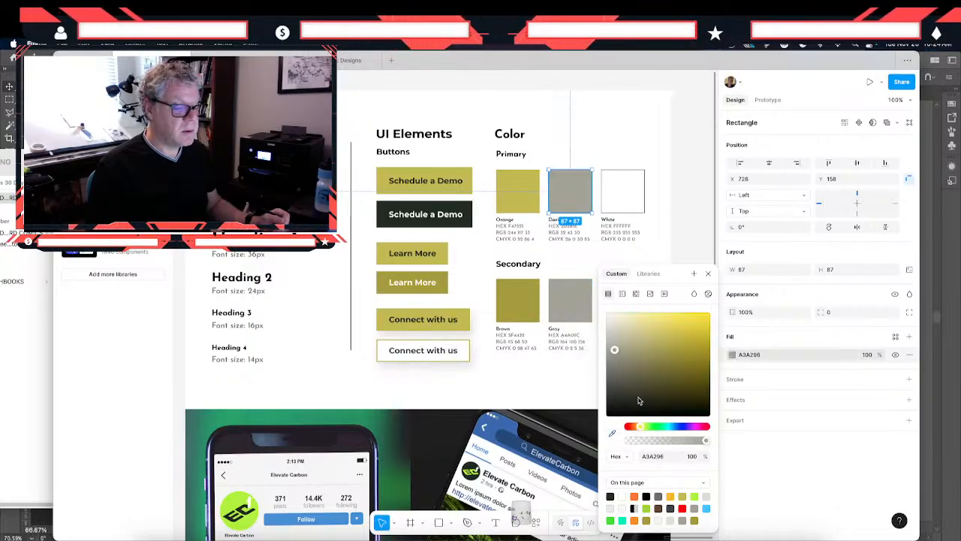
{"action": "left_click_drag", "start_coordinate": [614, 351], "coordinate": [605, 392]}
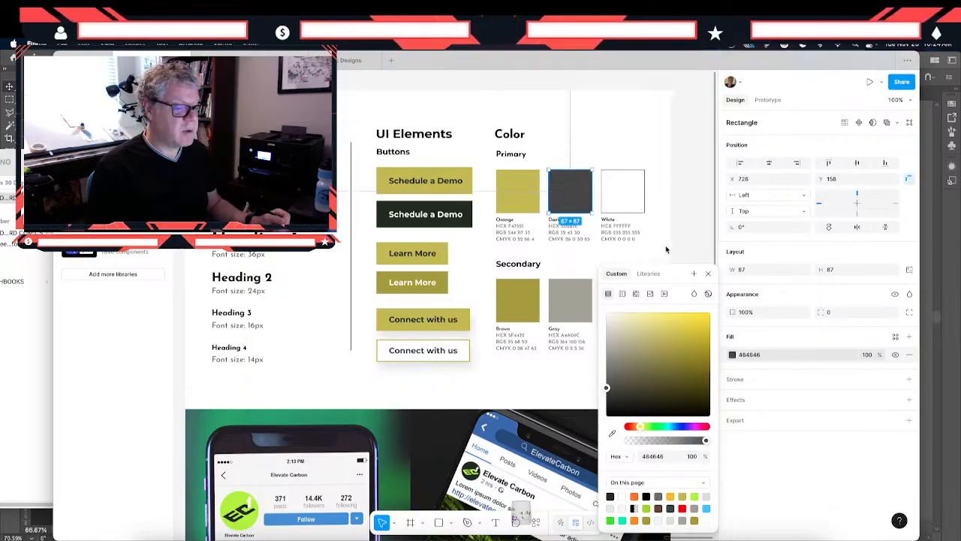
{"action": "left_click", "coordinate": [677, 215]}
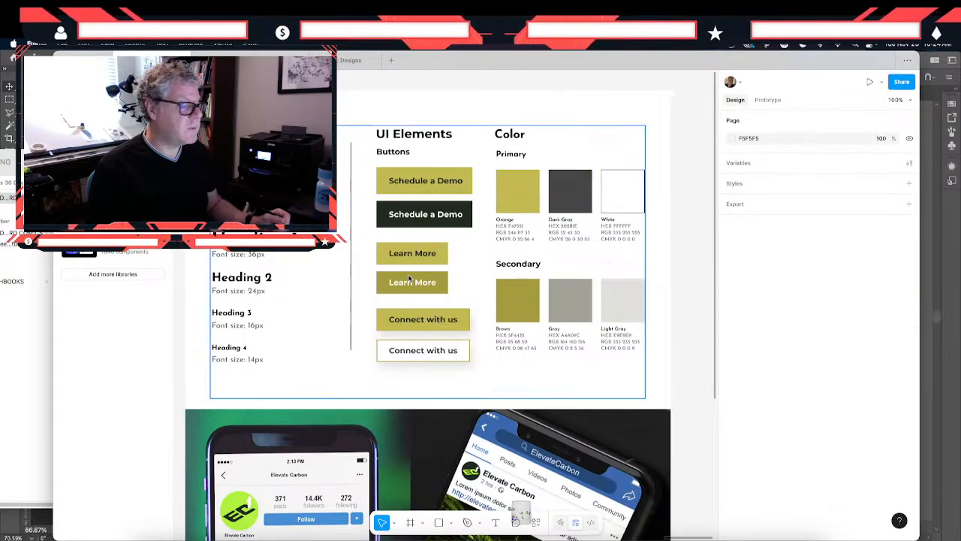
- Set the dark Schedule a Demo button's fill to 464646, sampled from the Primary Dark Gray swatch
{"action": "double_click", "coordinate": [452, 211]}
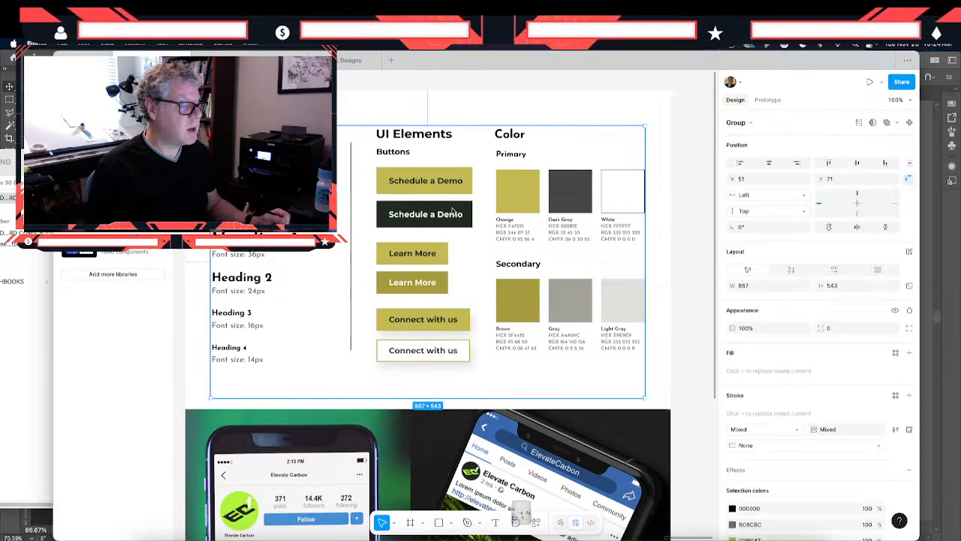
{"action": "left_click", "coordinate": [379, 217]}
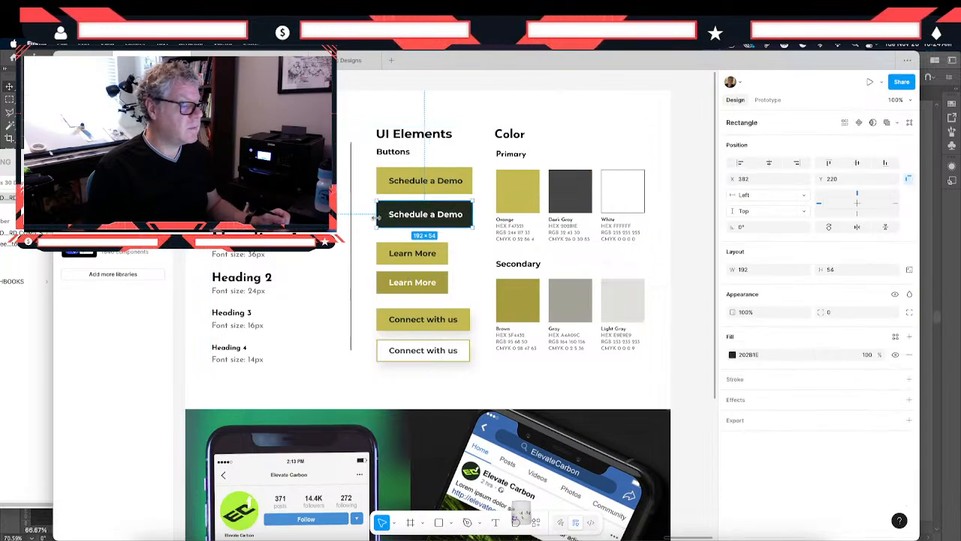
{"action": "left_click", "coordinate": [732, 356]}
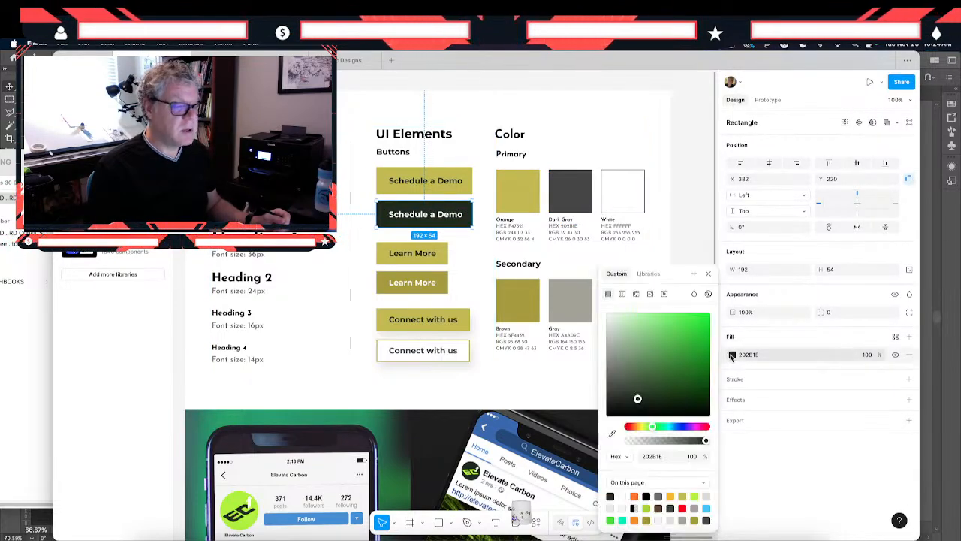
{"action": "left_click", "coordinate": [612, 431]}
{"action": "left_click", "coordinate": [565, 186]}
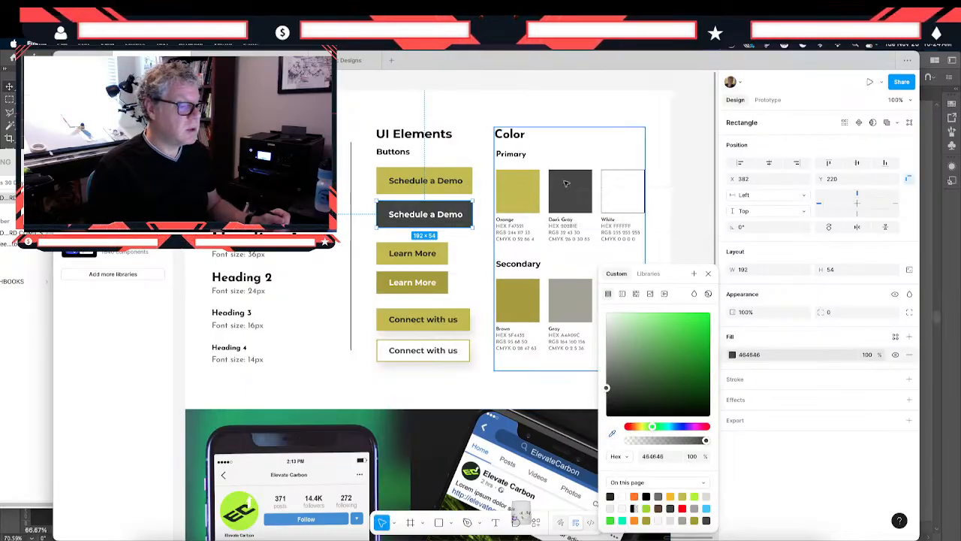
{"action": "left_click", "coordinate": [697, 145]}
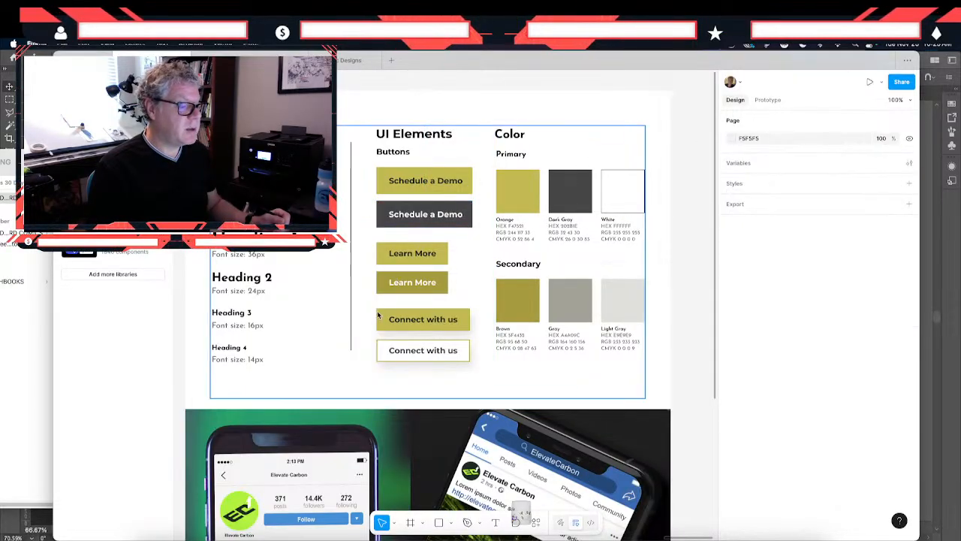
{"action": "scroll", "coordinate": [360, 418], "scroll_direction": "down", "scroll_amount": 5}
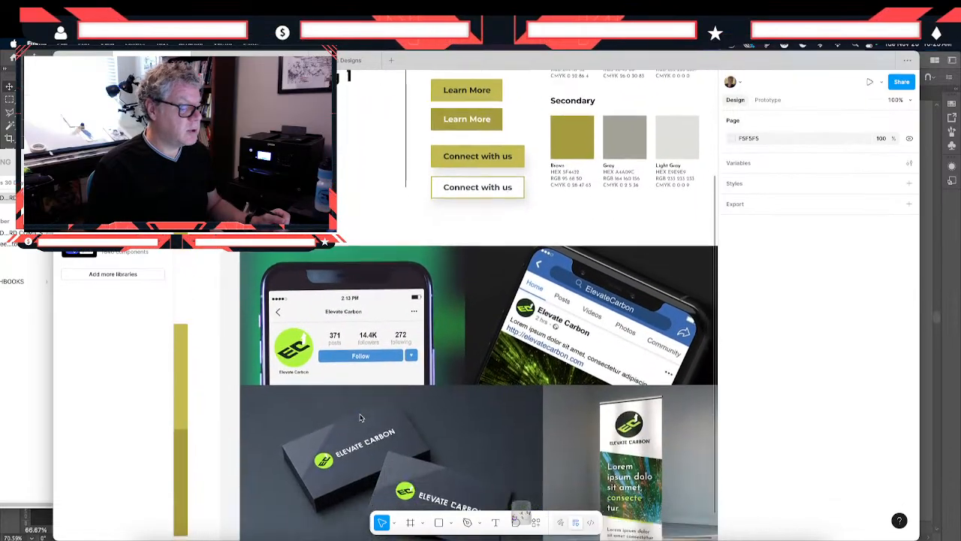
{"action": "scroll", "coordinate": [360, 417], "scroll_direction": "up", "scroll_amount": 2}
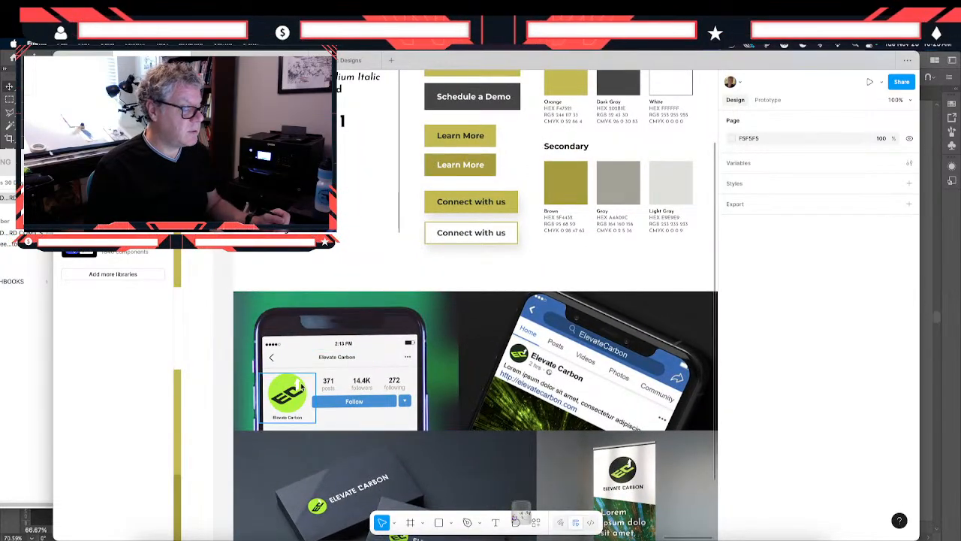
{"action": "left_click", "coordinate": [282, 384]}
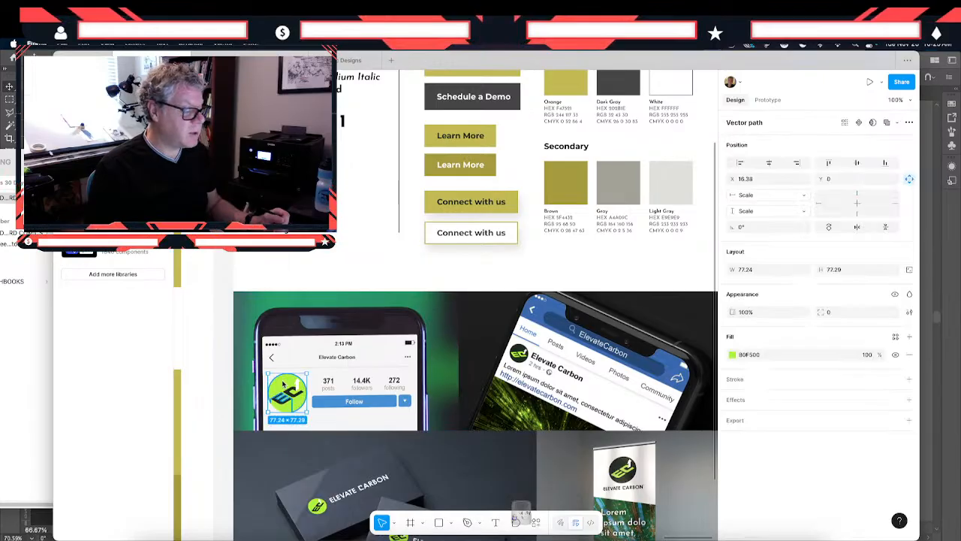
{"action": "scroll", "coordinate": [316, 326], "scroll_direction": "left", "scroll_amount": 5}
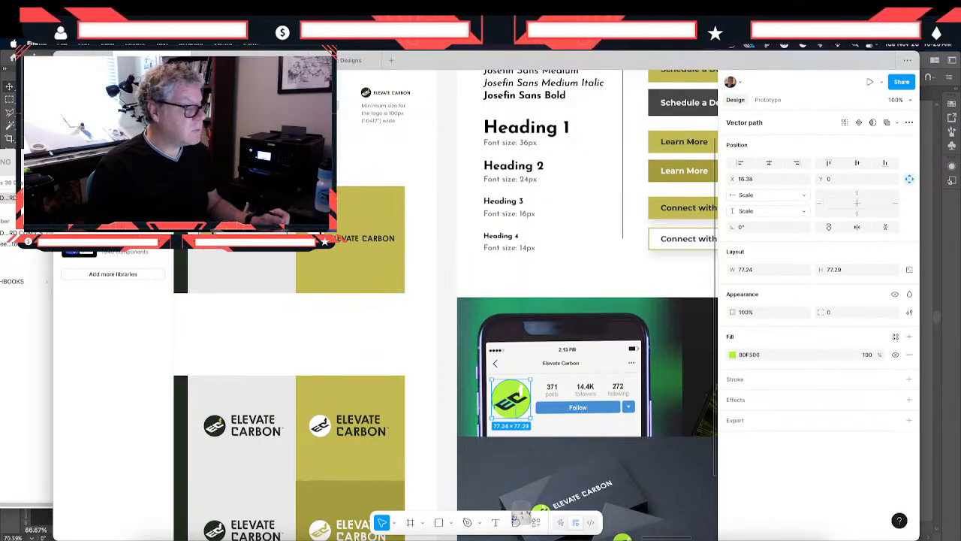
{"action": "scroll", "coordinate": [211, 260], "scroll_direction": "down", "scroll_amount": 2}
{"action": "scroll", "coordinate": [211, 260], "scroll_direction": "left", "scroll_amount": 3}
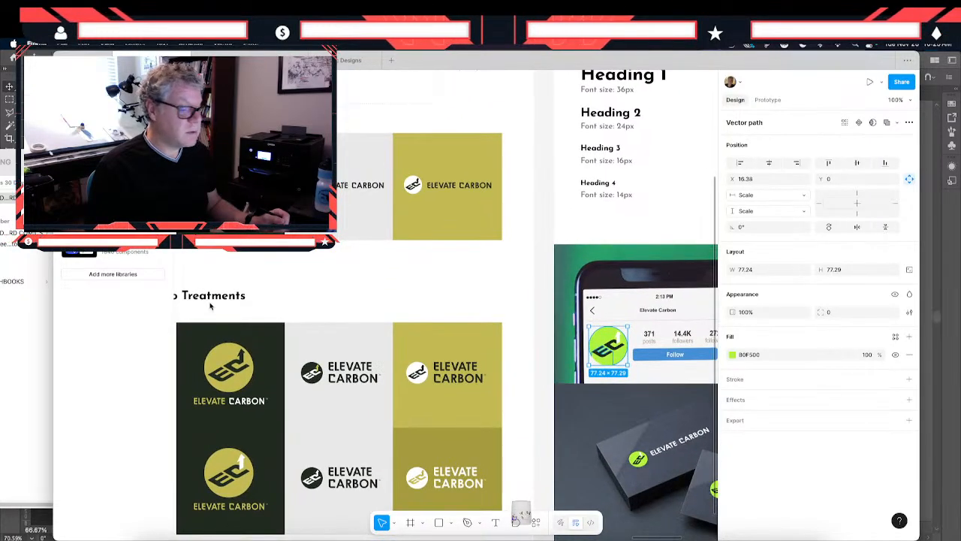
{"action": "left_click", "coordinate": [224, 475]}
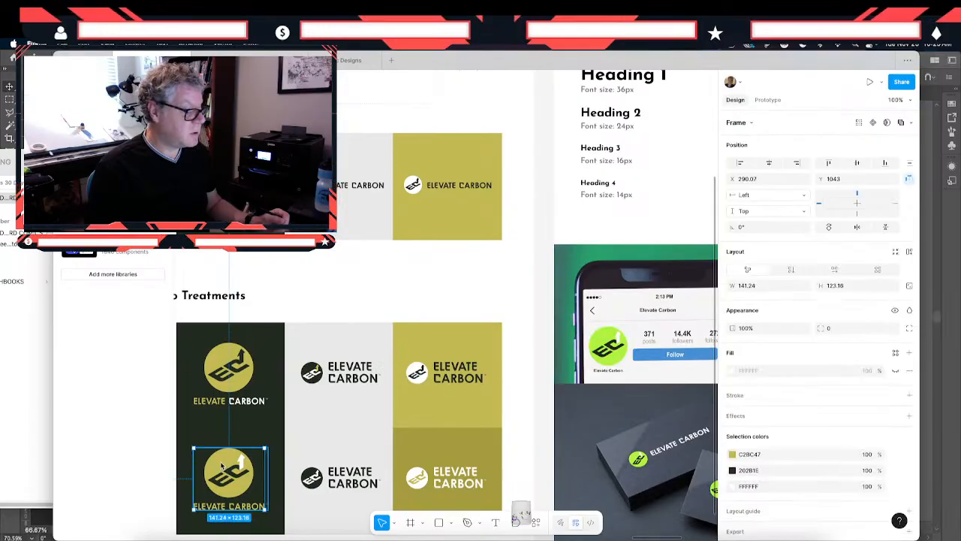
{"action": "double_click", "coordinate": [222, 466]}
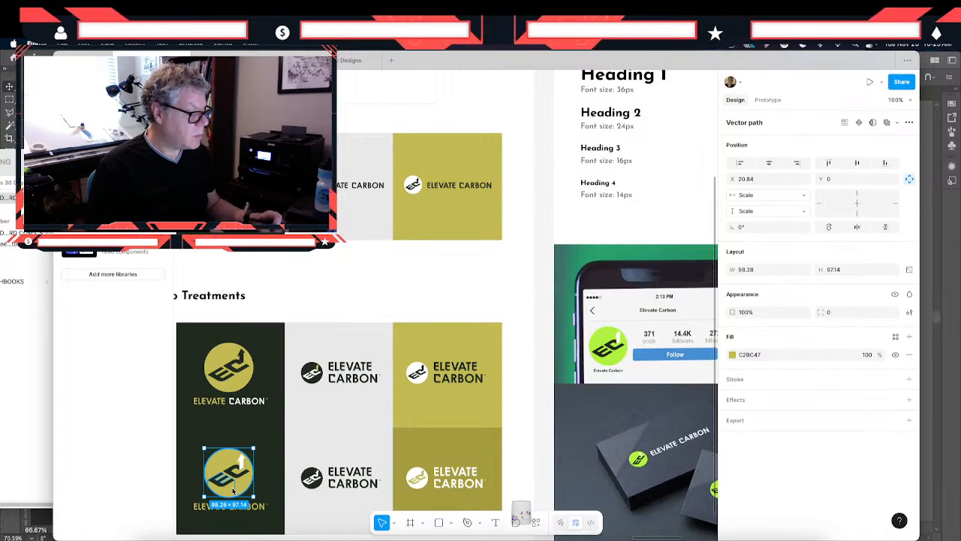
{"action": "left_click", "coordinate": [233, 491]}
{"action": "double_click", "coordinate": [233, 491]}
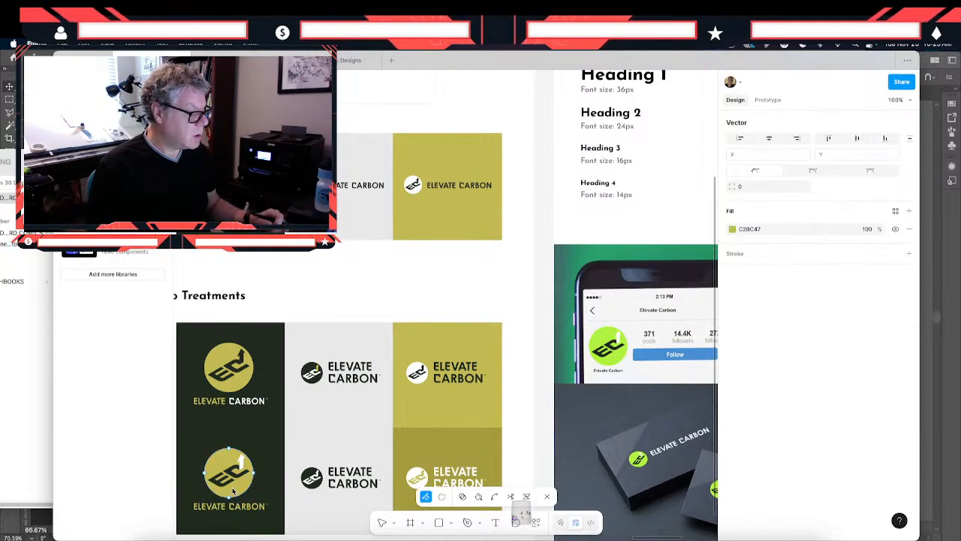
{"action": "double_click", "coordinate": [287, 474]}
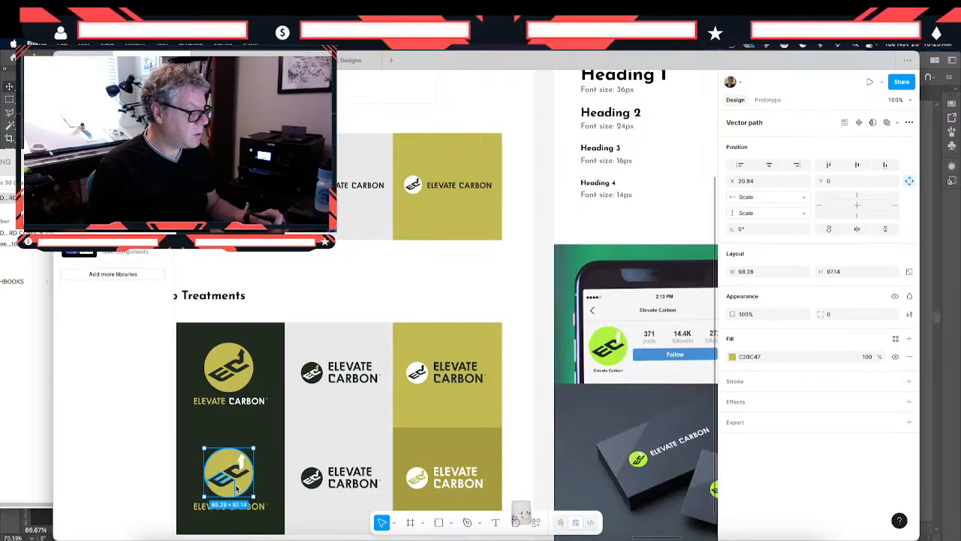
{"action": "key", "text": "Escape"}
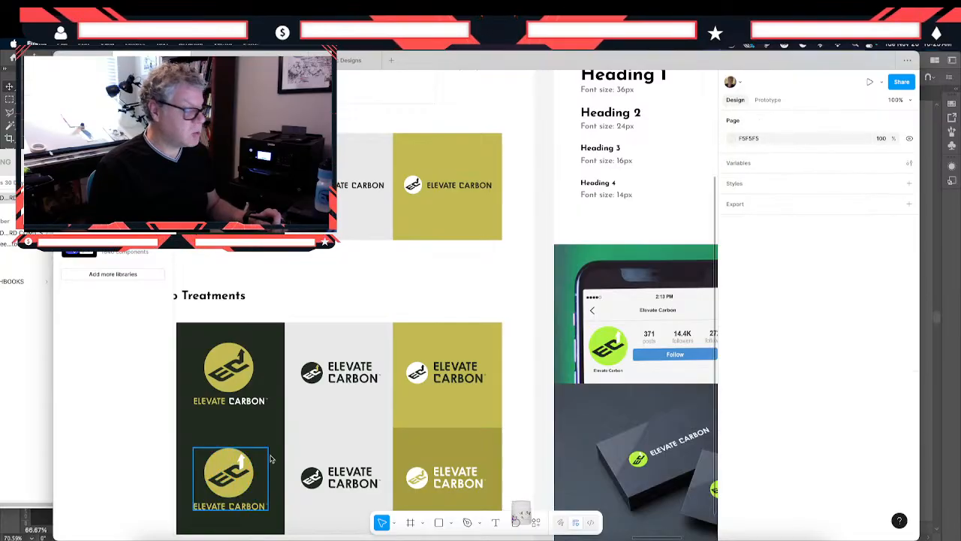
{"action": "left_click", "coordinate": [278, 460]}
- Apply a Union to the circle vector of the lower olive logo on the dark logo treatment background
{"action": "left_click", "coordinate": [250, 489]}
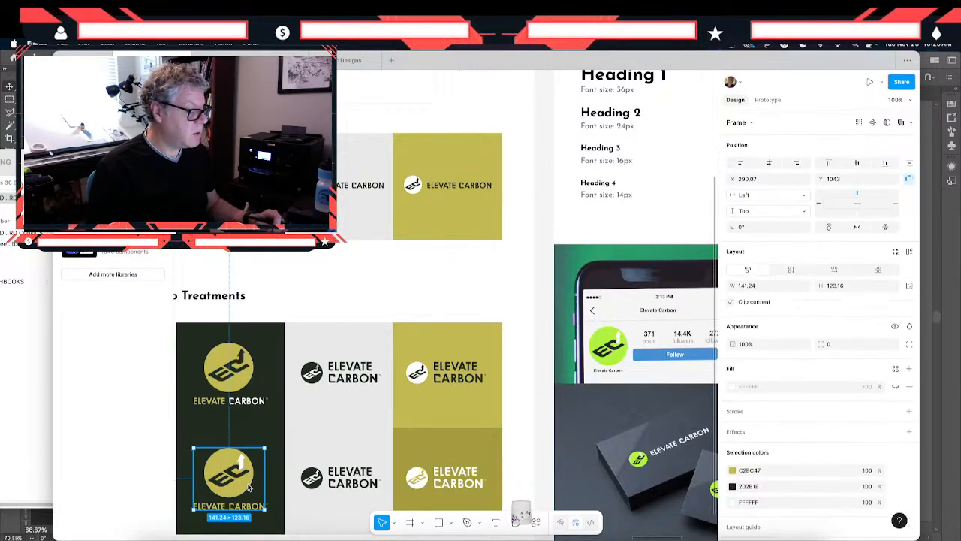
{"action": "left_click", "coordinate": [250, 489]}
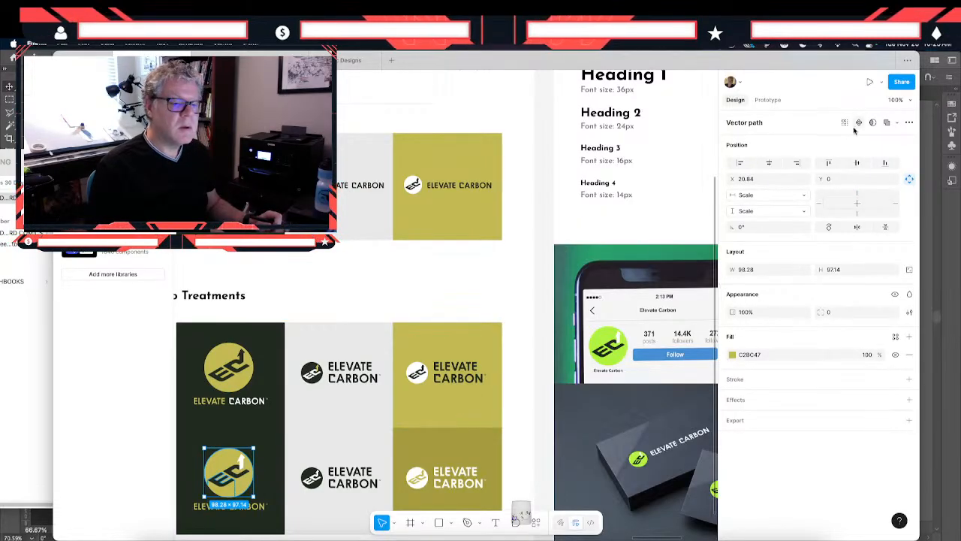
{"action": "left_click", "coordinate": [886, 124]}
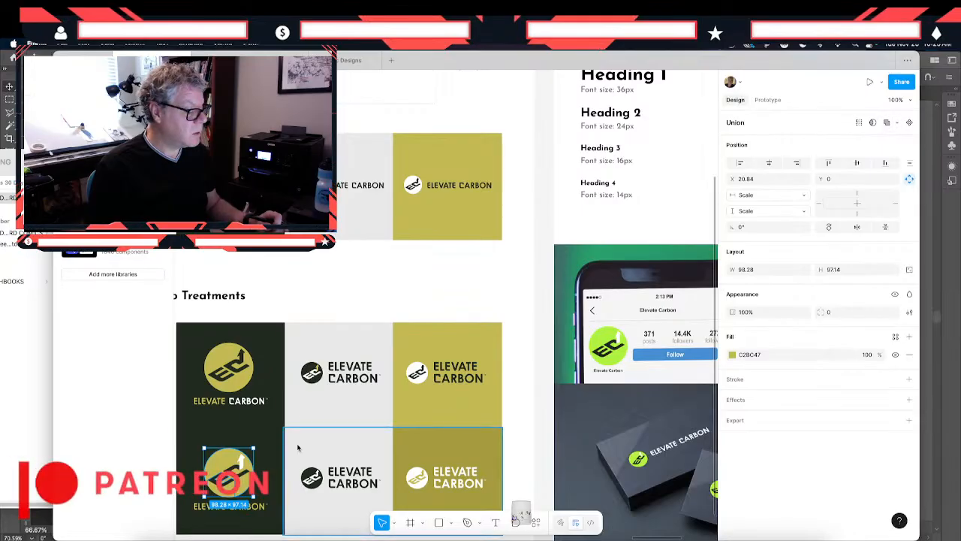
{"action": "double_click", "coordinate": [234, 493]}
{"action": "double_click", "coordinate": [233, 493]}
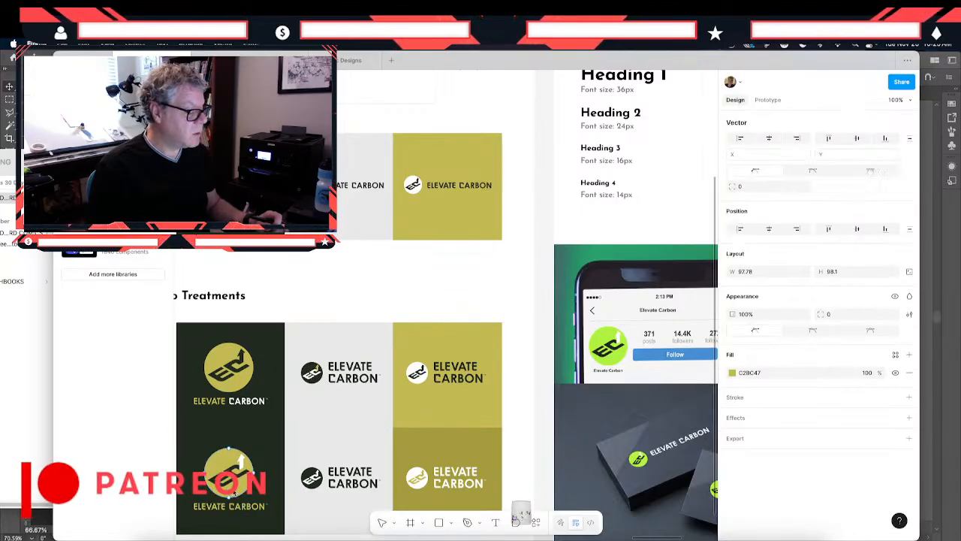
{"action": "key", "text": "Escape"}
{"action": "key", "text": "Escape"}
{"action": "key", "text": "Escape"}
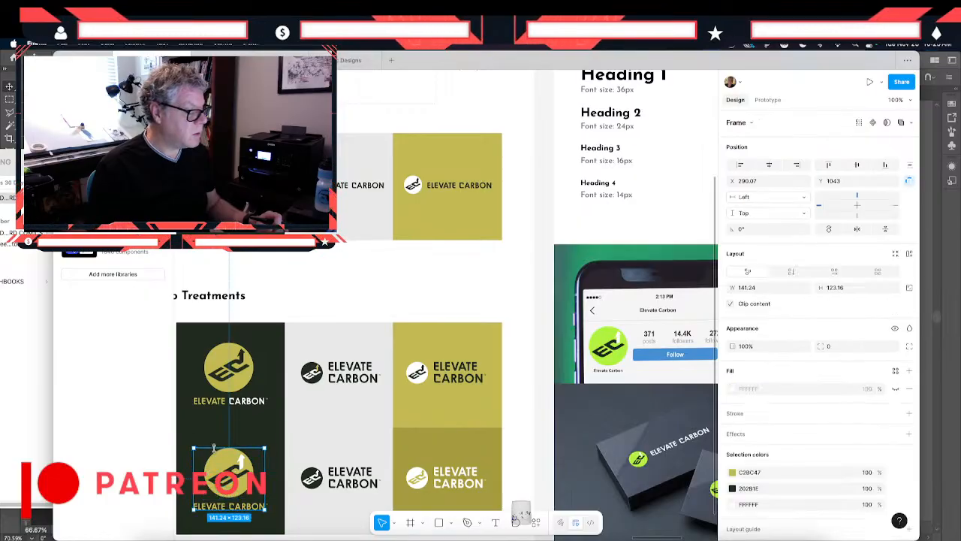
- Copy the white-arrow olive logo from the dark logo treatment and delete the lime logo overlay on the green-background phone mockup
{"action": "left_click", "coordinate": [201, 440]}
{"action": "left_click", "coordinate": [221, 473]}
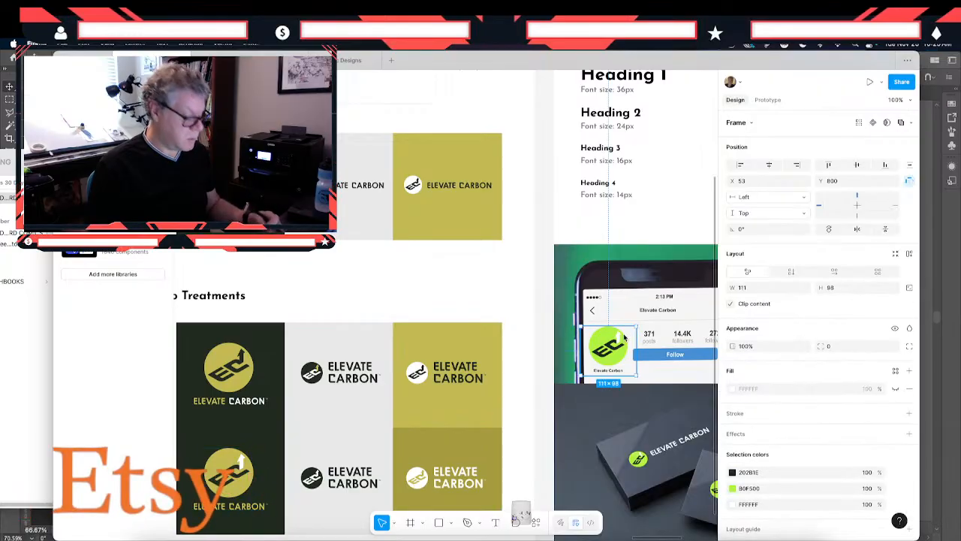
{"action": "left_click", "coordinate": [624, 337]}
{"action": "key", "text": "shift+2"}
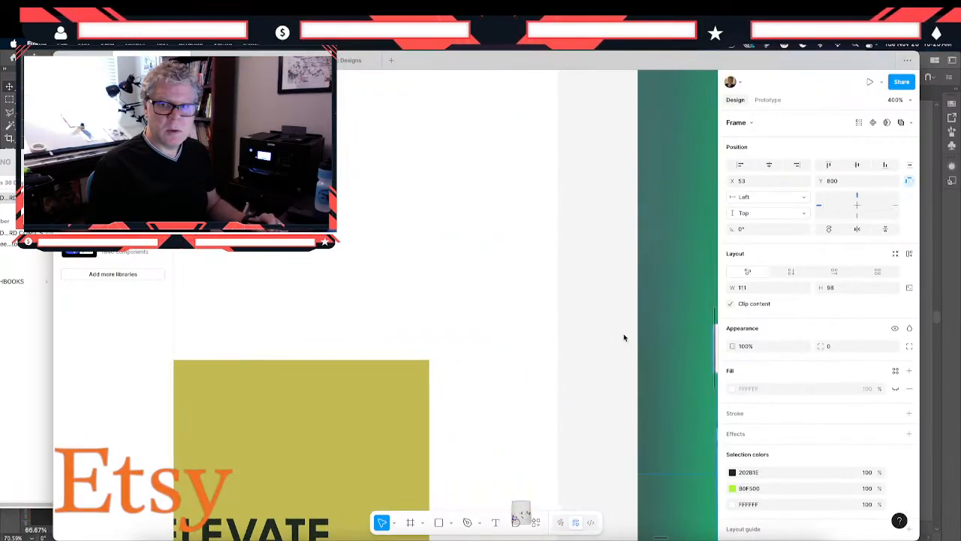
{"action": "scroll", "coordinate": [615, 338], "scroll_direction": "left", "scroll_amount": 1}
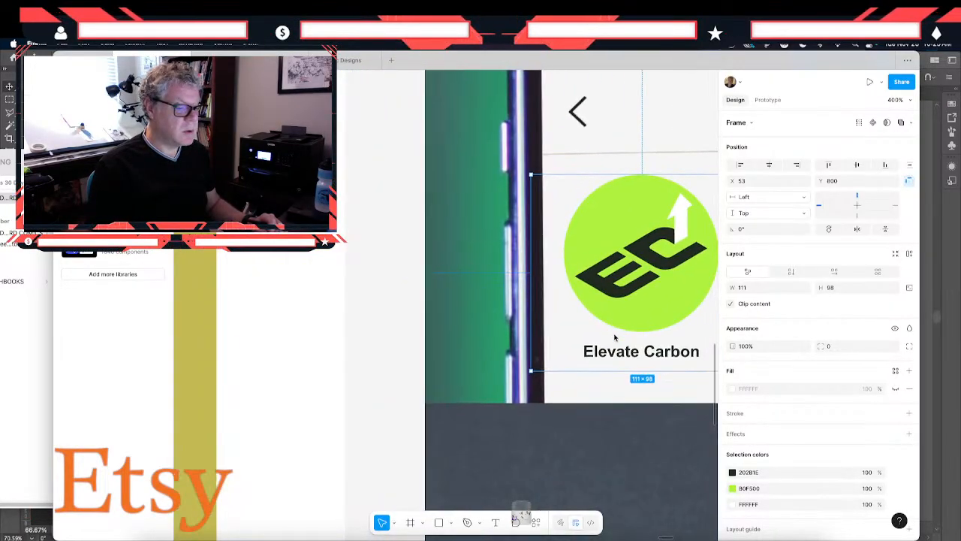
{"action": "scroll", "coordinate": [585, 358], "scroll_direction": "right", "scroll_amount": 10}
{"action": "scroll", "coordinate": [589, 368], "scroll_direction": "left", "scroll_amount": 5}
{"action": "scroll", "coordinate": [590, 367], "scroll_direction": "left", "scroll_amount": 3}
{"action": "scroll", "coordinate": [589, 368], "scroll_direction": "down", "scroll_amount": 1}
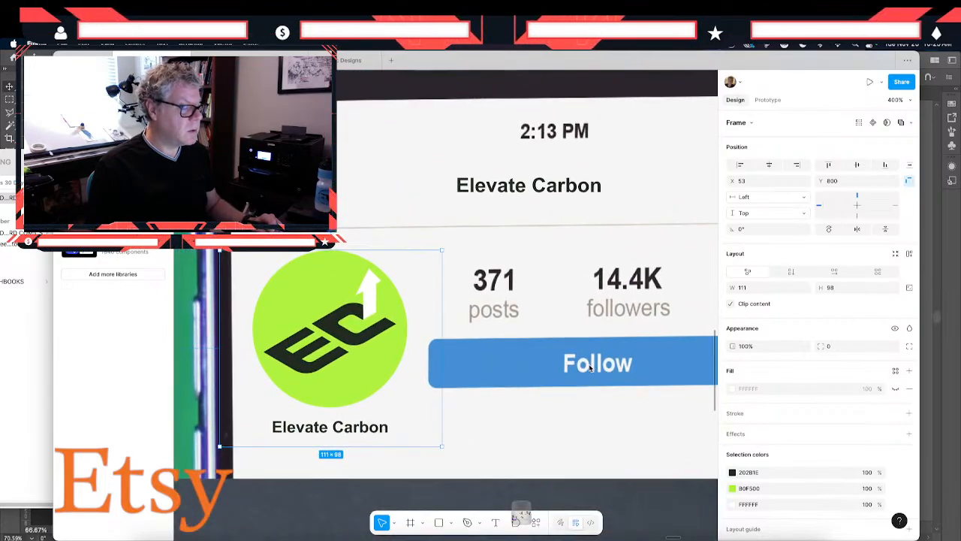
{"action": "key", "text": "Delete"}
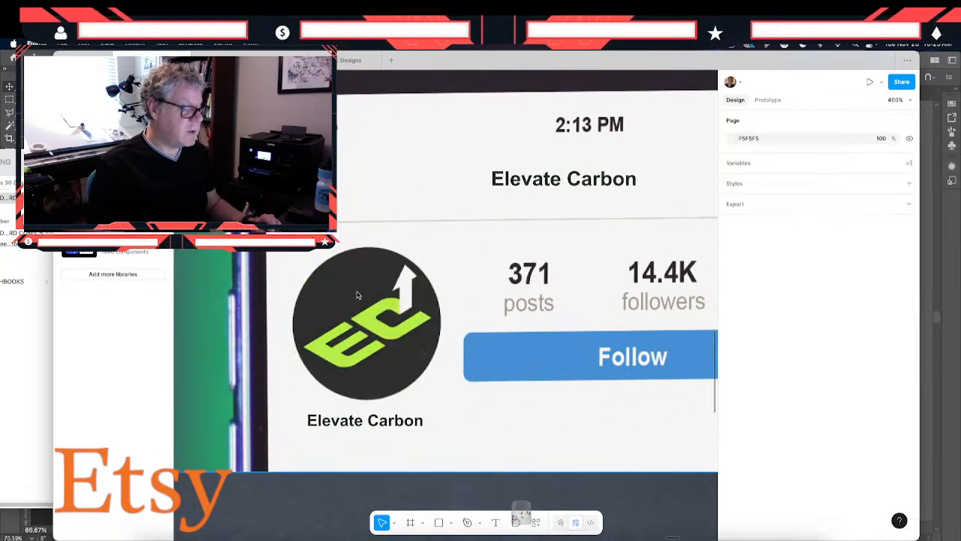
- Try to paste the copied olive logo onto the phone mockup image
{"action": "left_click", "coordinate": [366, 314]}
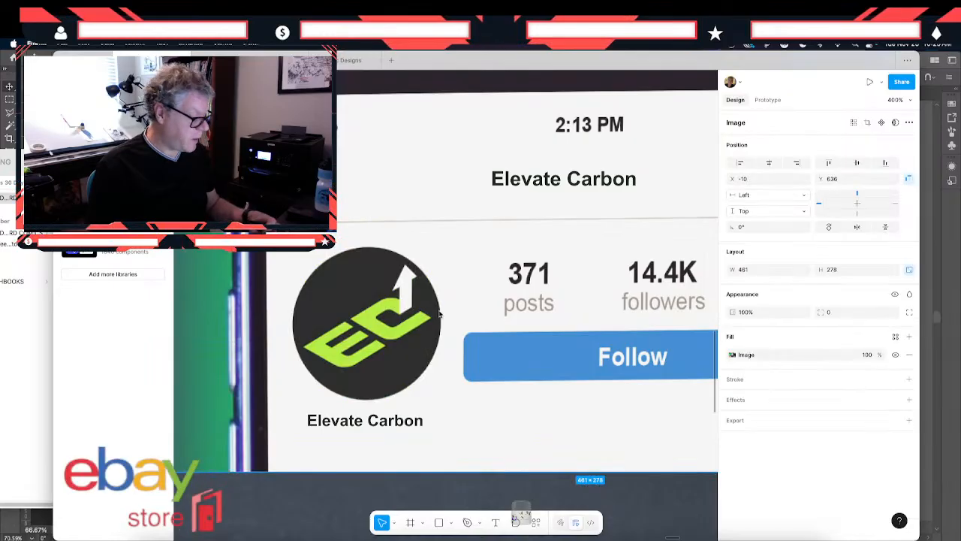
{"action": "key", "text": "super+v"}
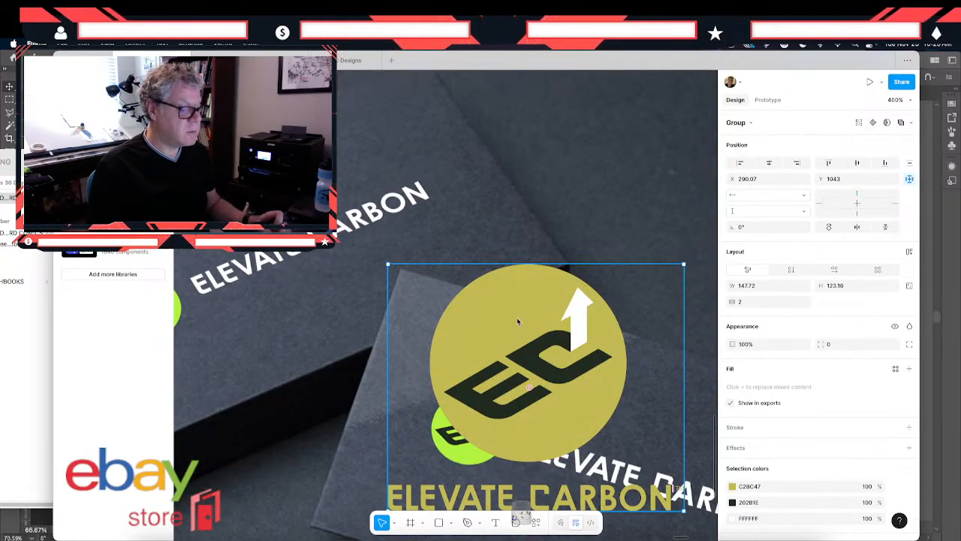
{"action": "key", "text": "super+z"}
- Paste the olive logo, scale it to about 121 × 101 and position it over the phone mockup's round profile logo
{"action": "key", "text": "super+minus"}
{"action": "key", "text": "super+minus"}
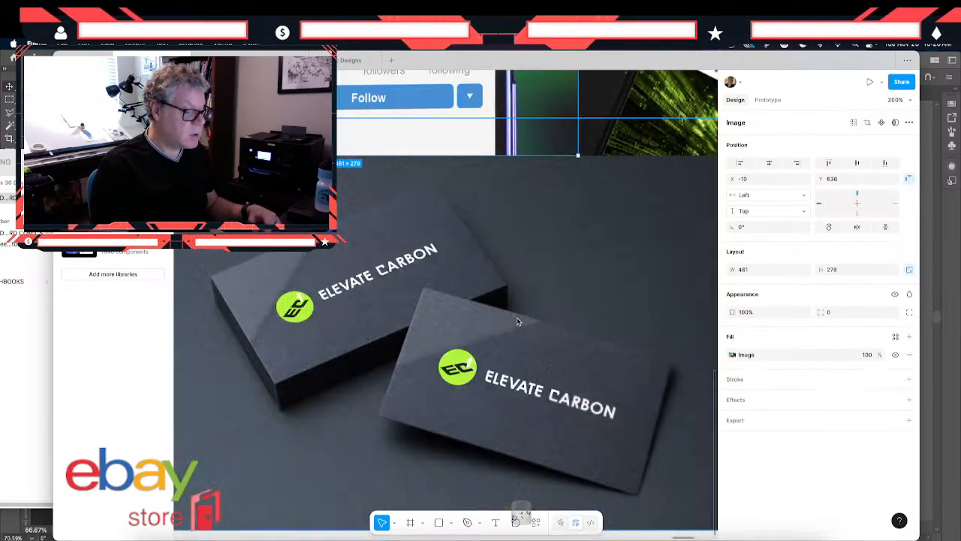
{"action": "scroll", "coordinate": [510, 315], "scroll_direction": "up", "scroll_amount": 3}
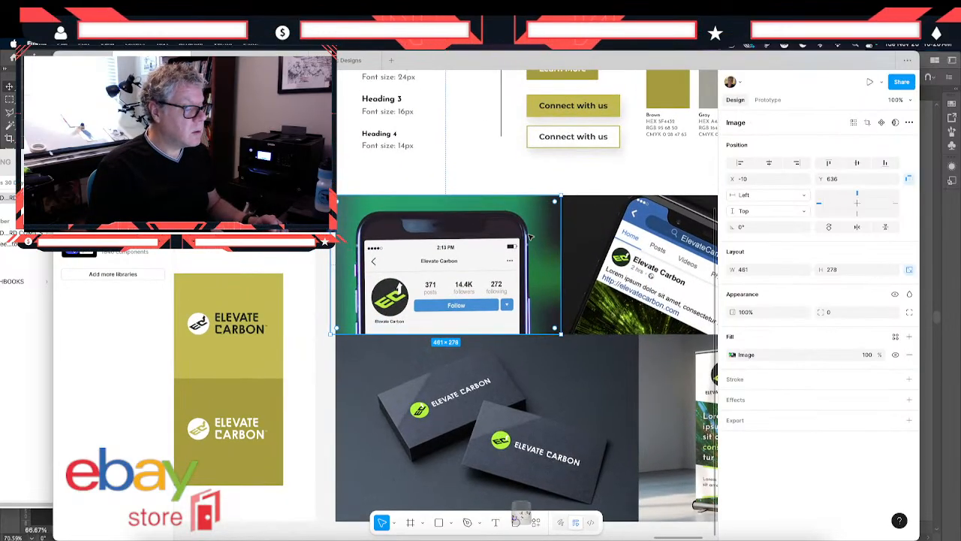
{"action": "scroll", "coordinate": [454, 295], "scroll_direction": "up", "scroll_amount": 3}
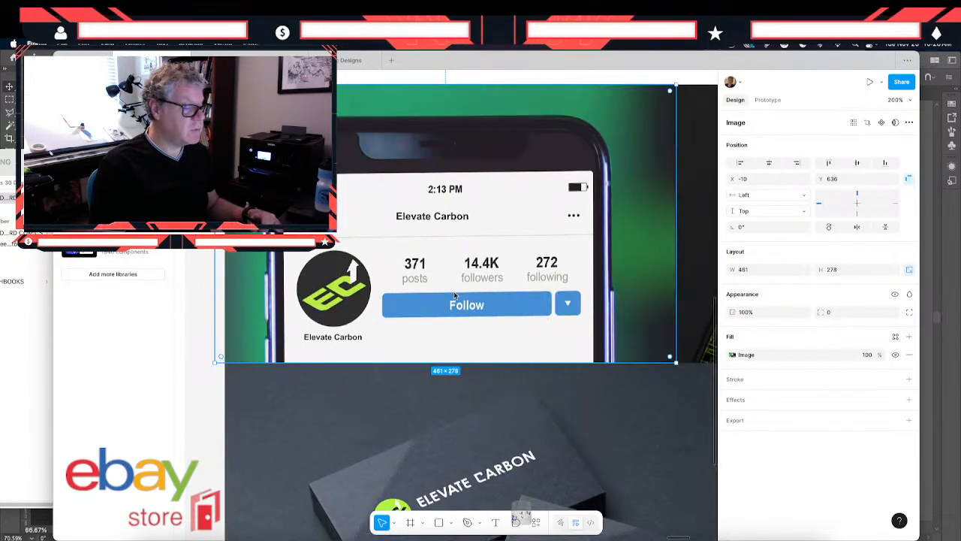
{"action": "key", "text": "super+v"}
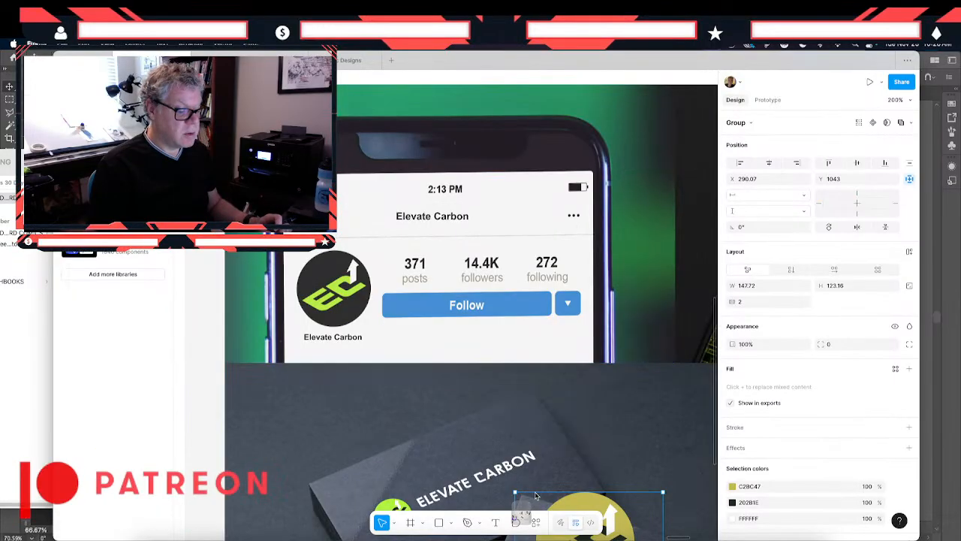
{"action": "left_click_drag", "start_coordinate": [584, 503], "coordinate": [390, 331]}
{"action": "left_click_drag", "start_coordinate": [335, 282], "coordinate": [339, 289]}
- Fine-tune the pasted olive logo to about 119.8 × 99.9 at X 51, Y 800 so it covers the profile logo
{"action": "right_click", "coordinate": [276, 253]}
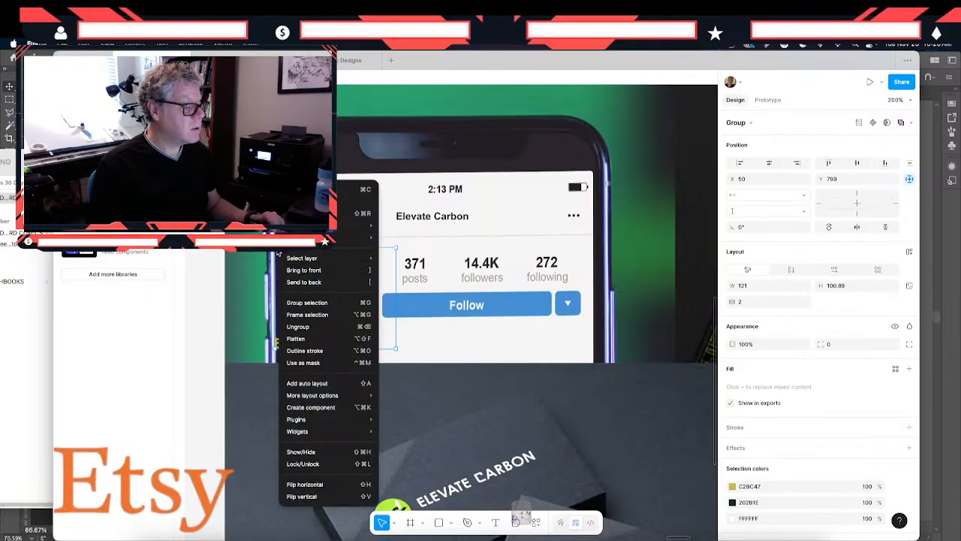
{"action": "key", "text": "Escape"}
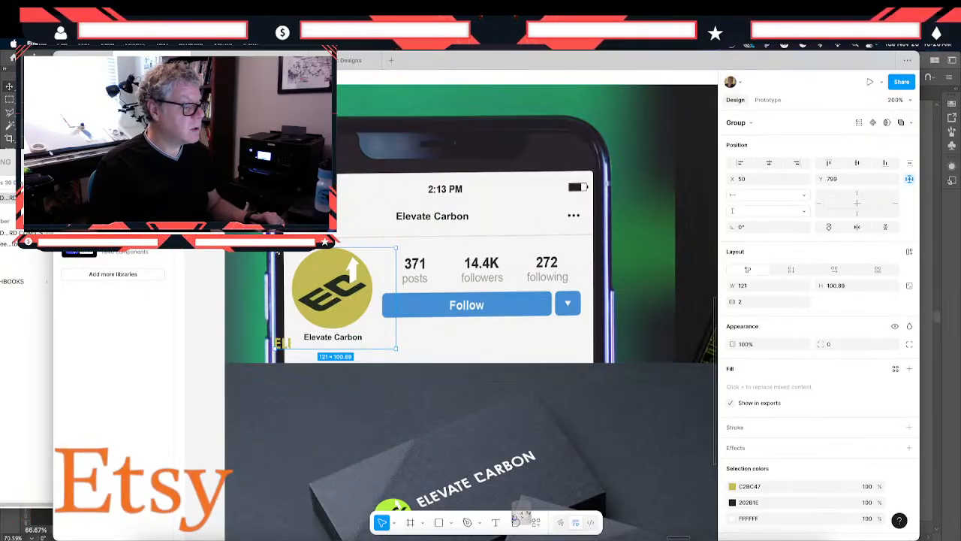
{"action": "right_click", "coordinate": [276, 253]}
{"action": "key", "text": "Escape"}
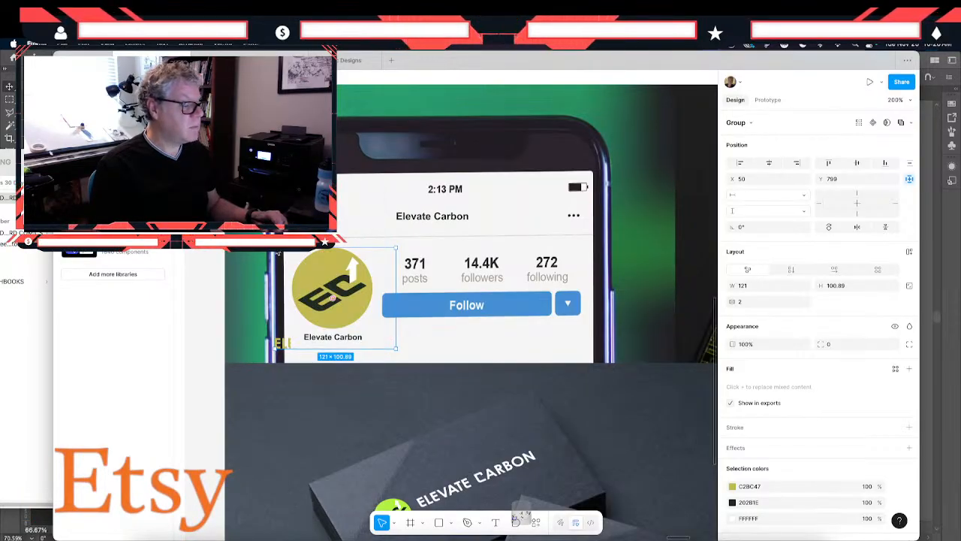
{"action": "left_click_drag", "start_coordinate": [276, 253], "coordinate": [280, 254]}
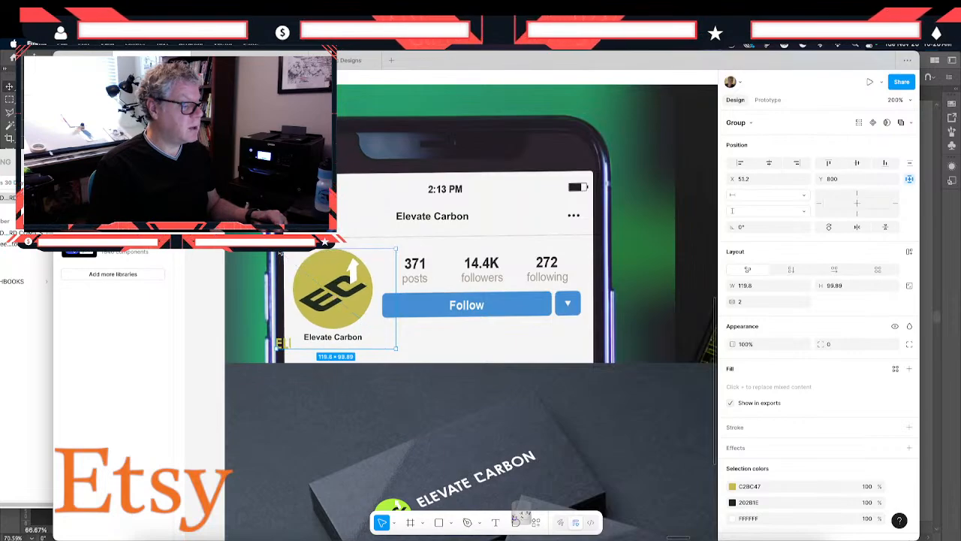
{"action": "left_click_drag", "start_coordinate": [343, 279], "coordinate": [342, 279]}
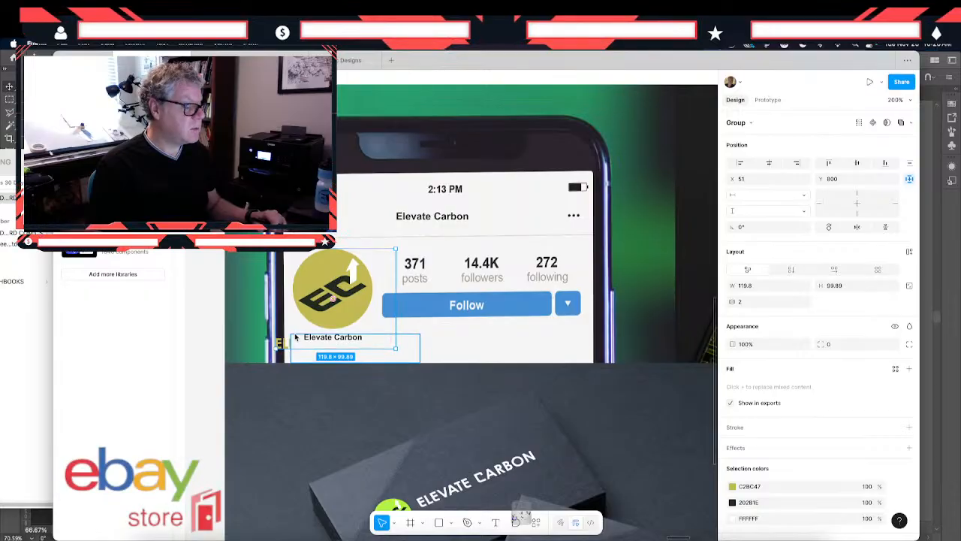
- Select a leftover wordmark letter beneath the pasted olive phone-mockup logo and reveal it among the document's layers
{"action": "key", "text": "super+alt+g"}
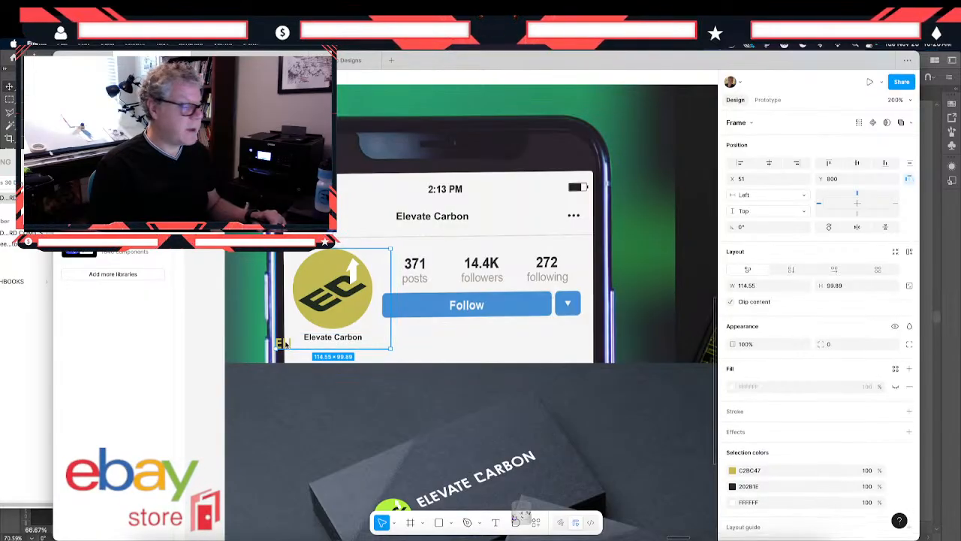
{"action": "left_click", "coordinate": [283, 343]}
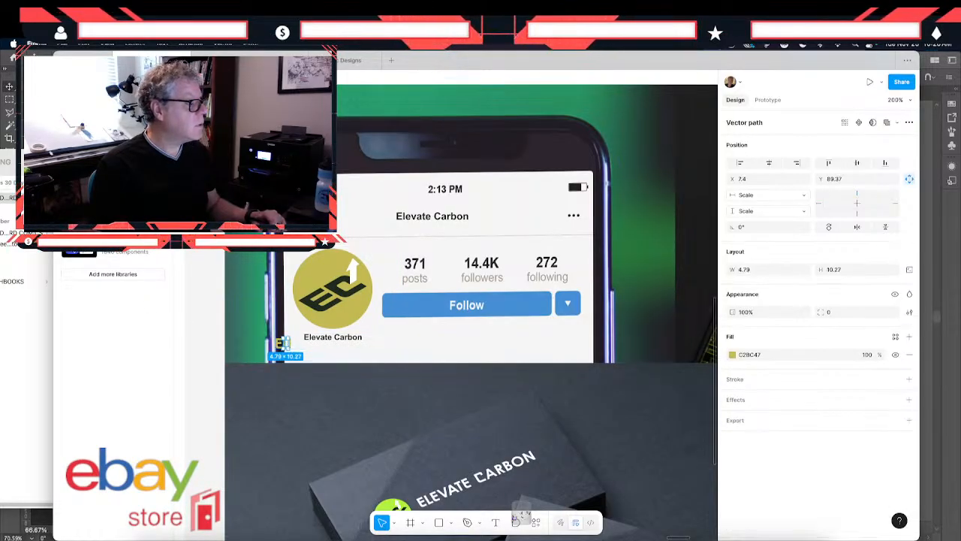
{"action": "left_click", "coordinate": [163, 141]}
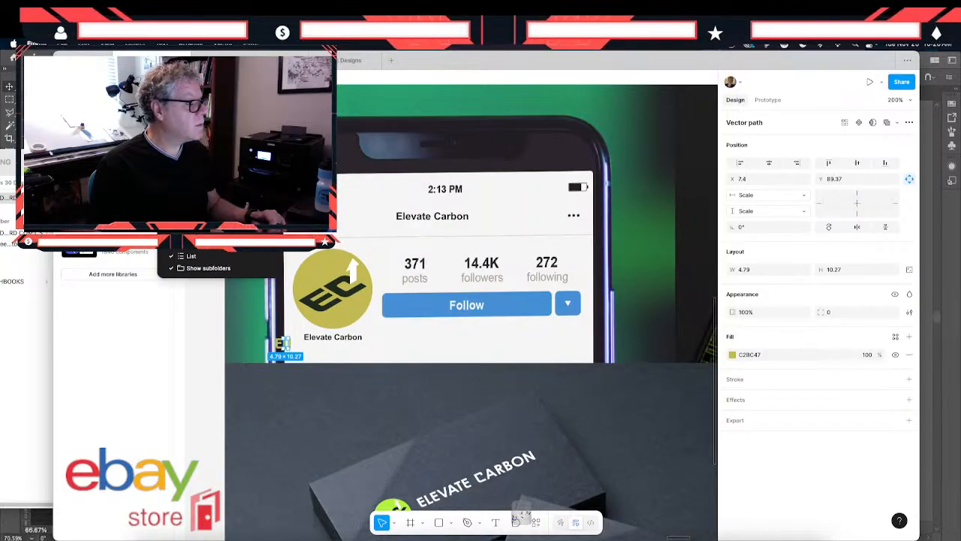
{"action": "left_click", "coordinate": [69, 129]}
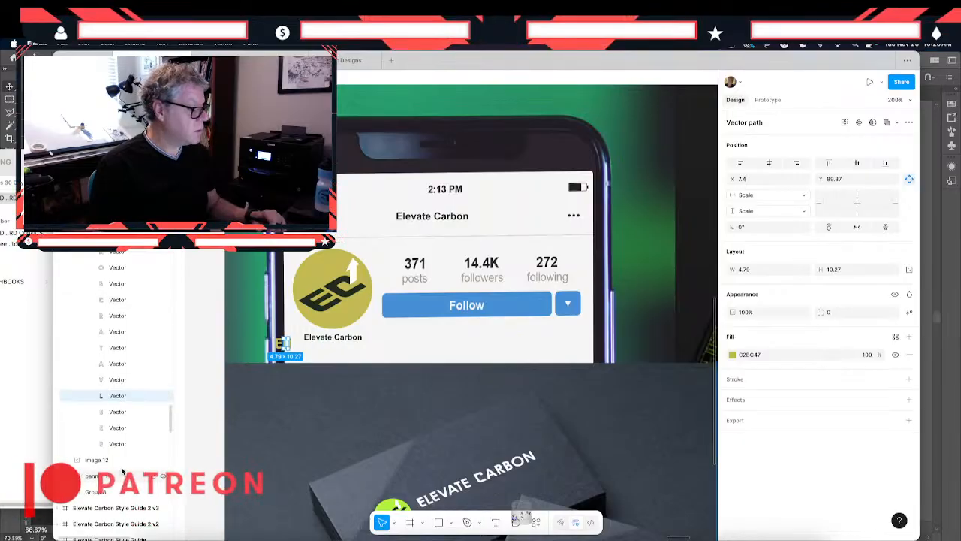
- Try to delete all the olive vectors of the pasted logo from the first wordmark letter through the circle, and undo the deletion
{"action": "left_click", "coordinate": [120, 444]}
{"action": "scroll", "coordinate": [119, 410], "scroll_direction": "up", "scroll_amount": 3}
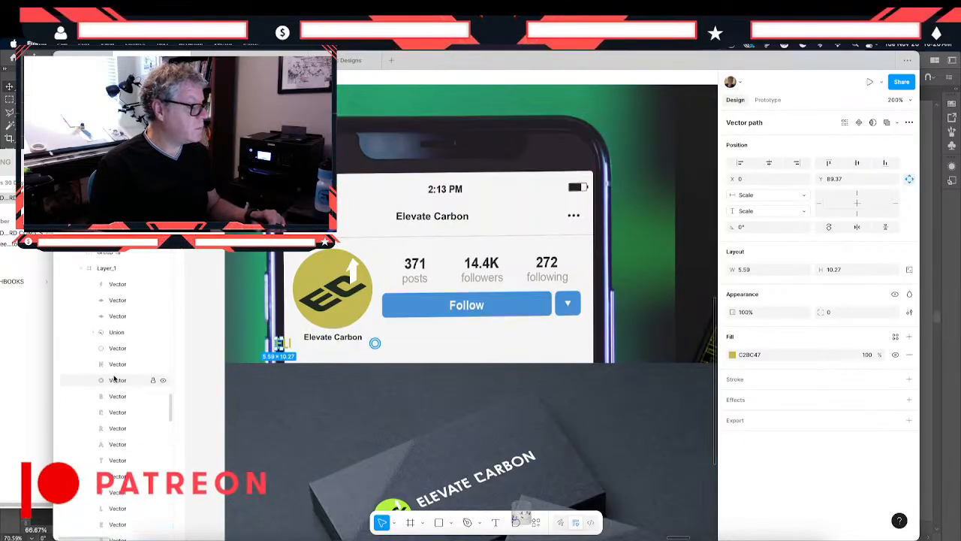
{"action": "left_click", "coordinate": [111, 348], "text": "shift"}
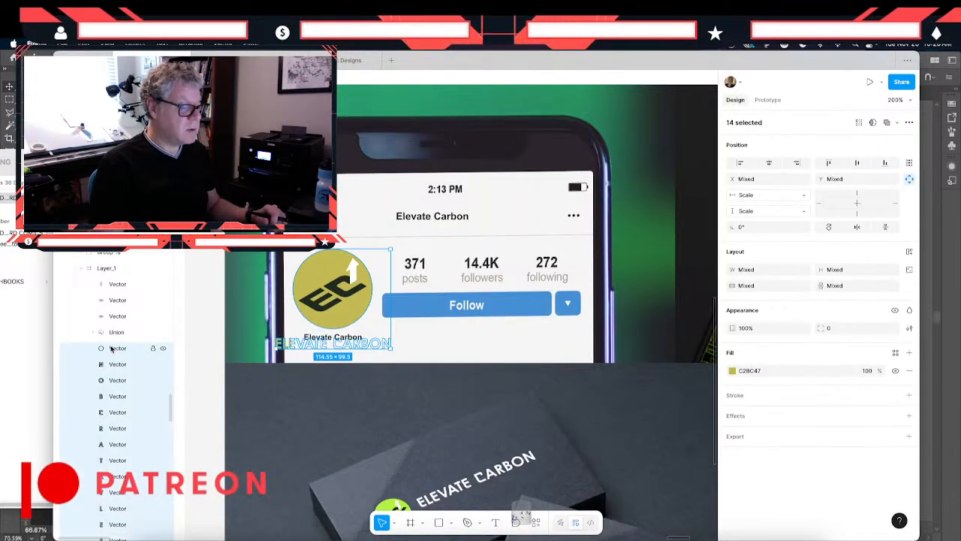
{"action": "key", "text": "Delete"}
{"action": "key", "text": "super+z"}
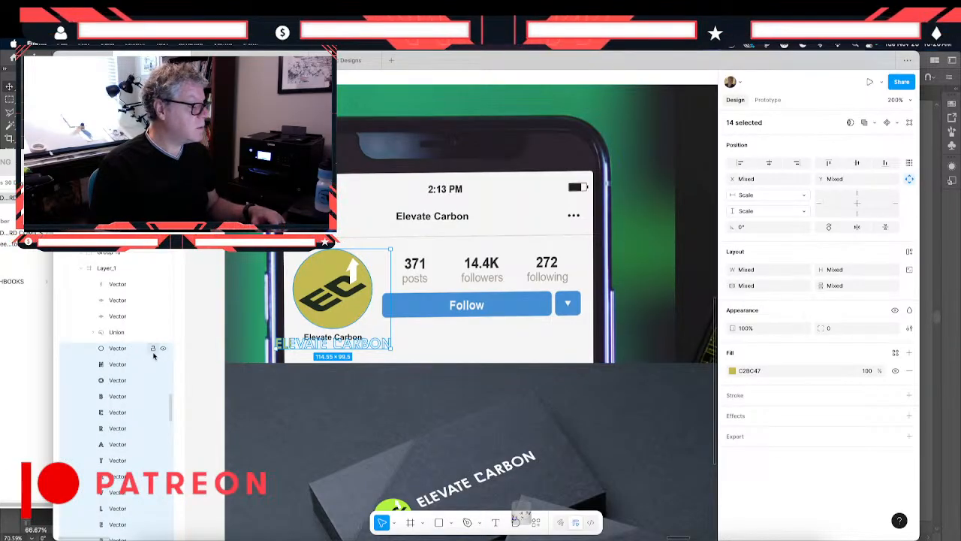
- Delete only the 13 ELEVATE CARBON wordmark letters from the pasted logo, keeping the round olive symbol
{"action": "left_click", "coordinate": [133, 364]}
{"action": "scroll", "coordinate": [120, 375], "scroll_direction": "down", "scroll_amount": 3}
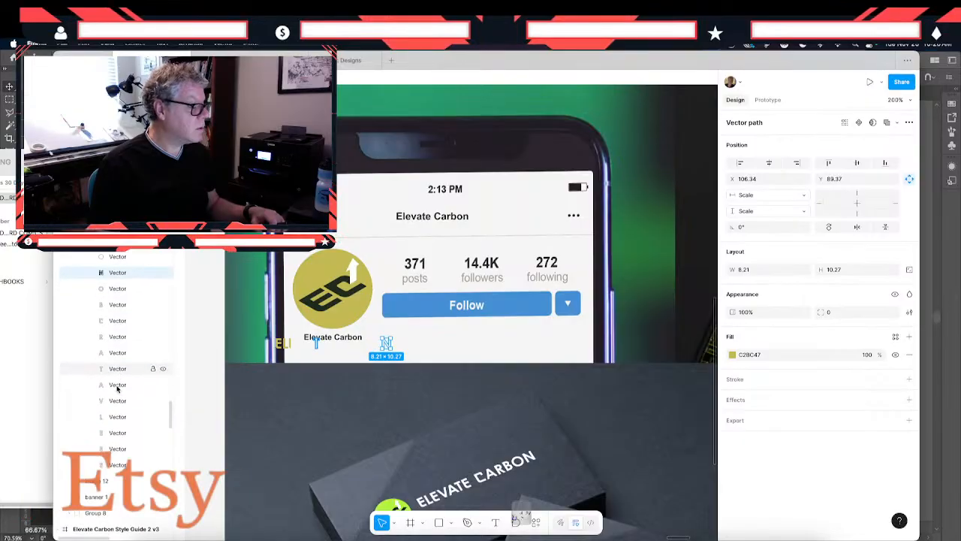
{"action": "left_click", "coordinate": [135, 455], "text": "shift"}
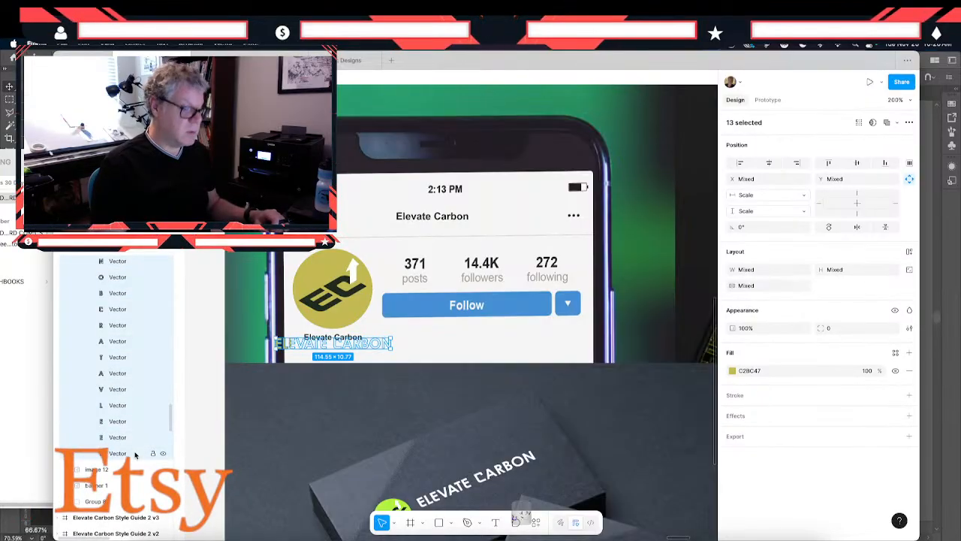
{"action": "key", "text": "Delete"}
- Combine the pasted logo's olive circle vector and its Union shape into a single united shape
{"action": "left_click", "coordinate": [346, 318]}
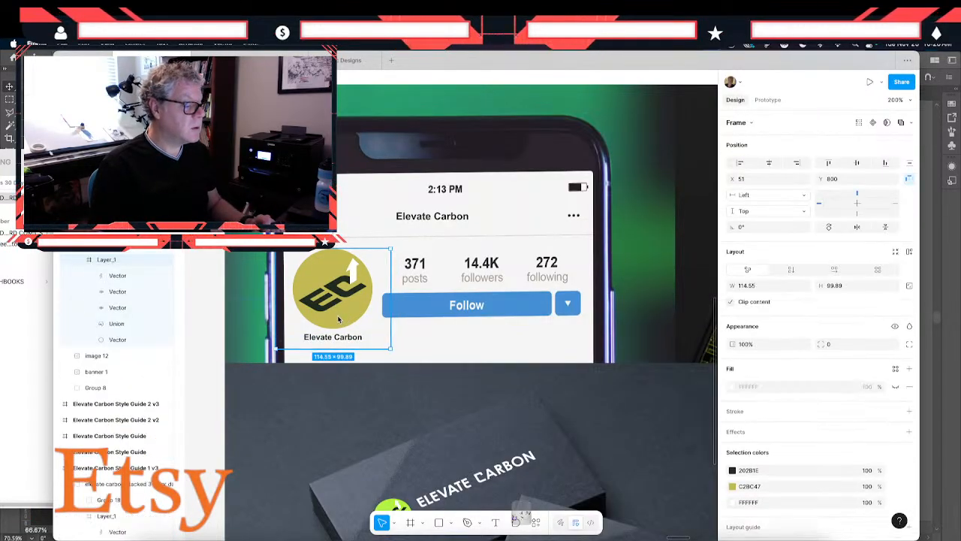
{"action": "left_click", "coordinate": [138, 339]}
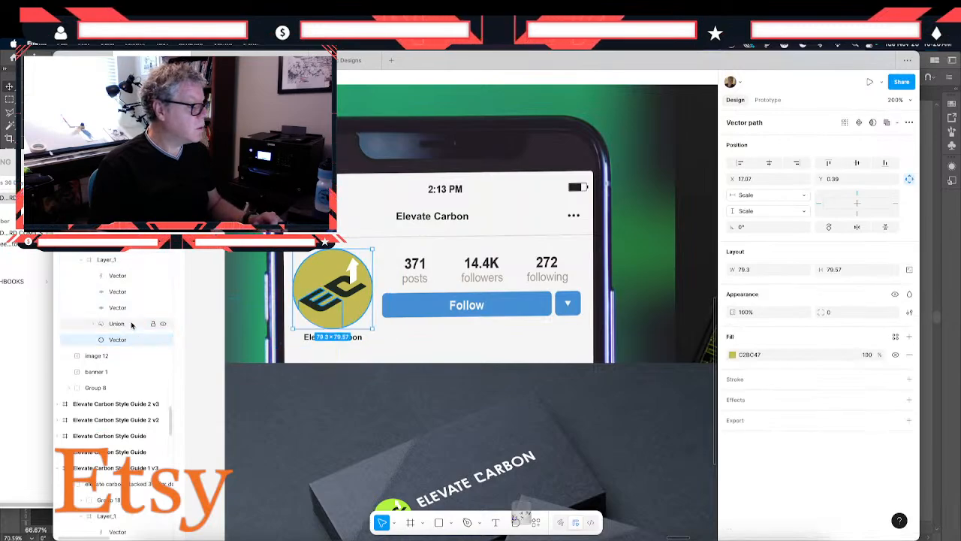
{"action": "left_click", "coordinate": [132, 325], "text": "shift"}
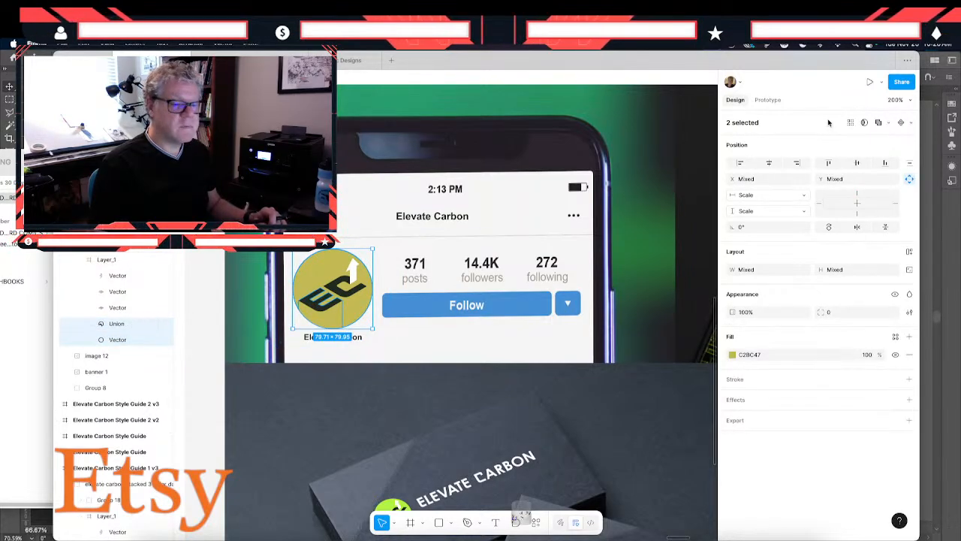
{"action": "left_click", "coordinate": [877, 124]}
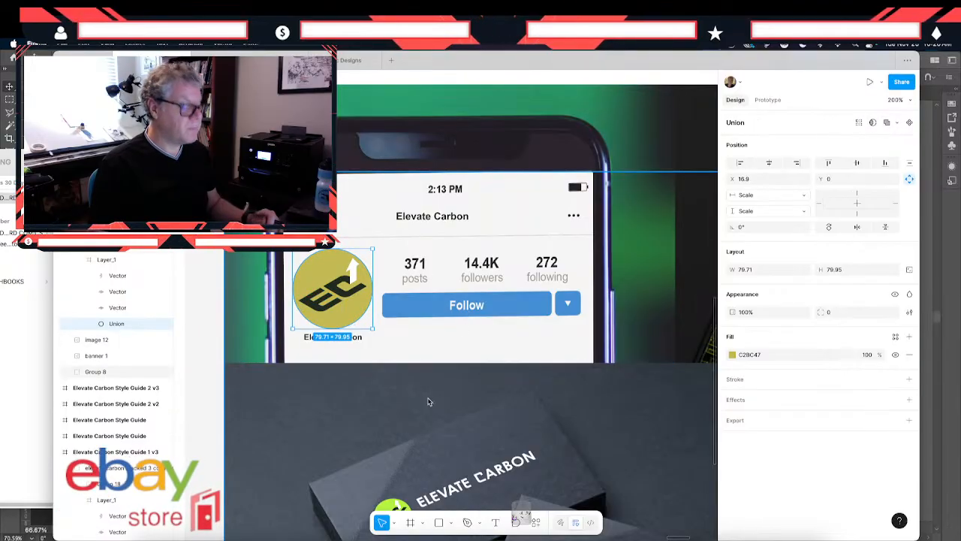
- Review the remaining mockups, including the dark phone, business cards and roll-up banner, for lime logos that still need replacing
{"action": "key", "text": "shift+0"}
{"action": "scroll", "coordinate": [428, 400], "scroll_direction": "right", "scroll_amount": 5}
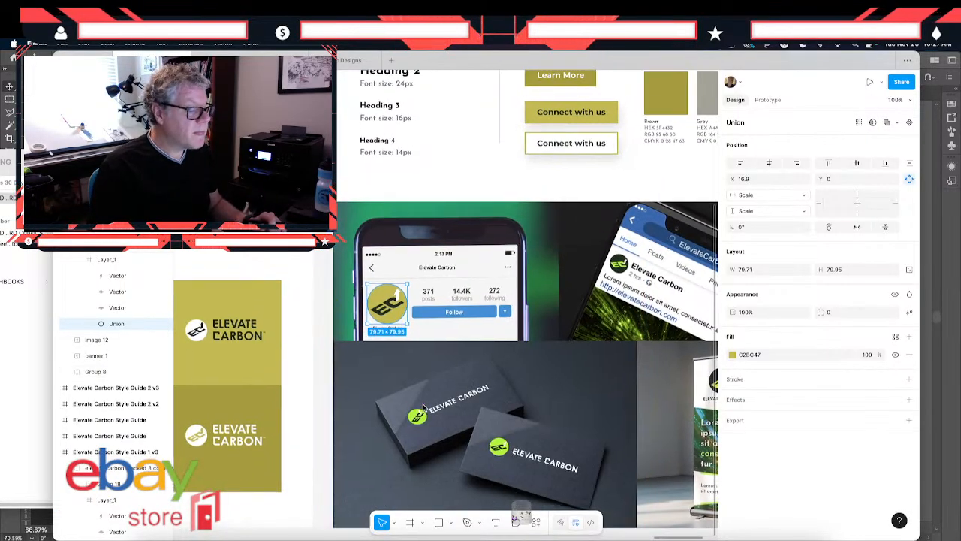
{"action": "scroll", "coordinate": [423, 407], "scroll_direction": "down", "scroll_amount": 3}
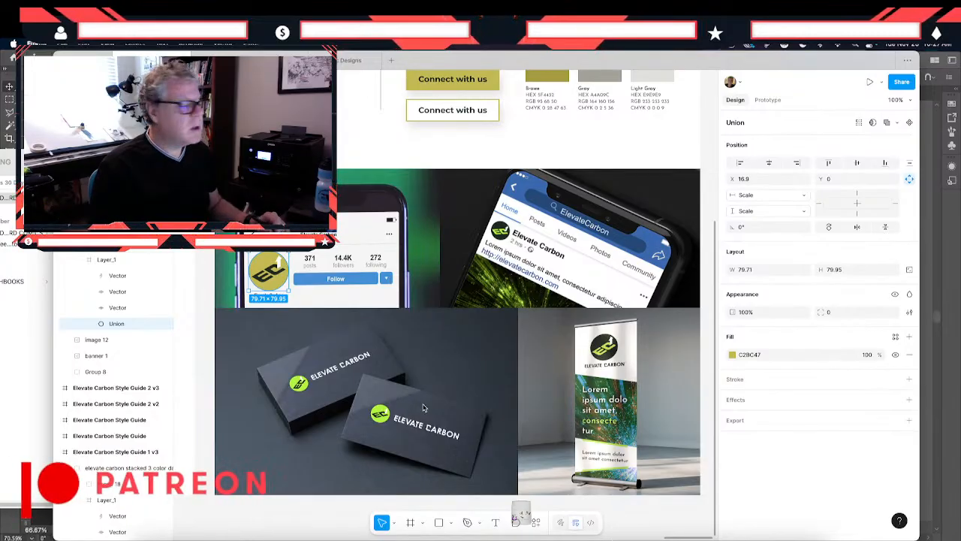
{"action": "scroll", "coordinate": [423, 407], "scroll_direction": "up", "scroll_amount": 3}
{"action": "scroll", "coordinate": [423, 408], "scroll_direction": "left", "scroll_amount": 2}
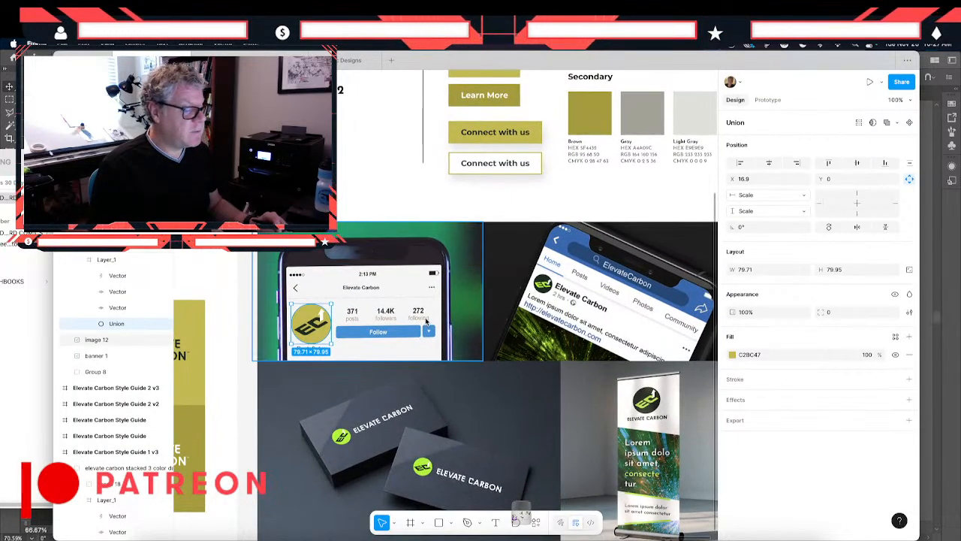
{"action": "left_click", "coordinate": [616, 342]}
{"action": "scroll", "coordinate": [629, 411], "scroll_direction": "right", "scroll_amount": 5}
{"action": "scroll", "coordinate": [629, 412], "scroll_direction": "down", "scroll_amount": 1}
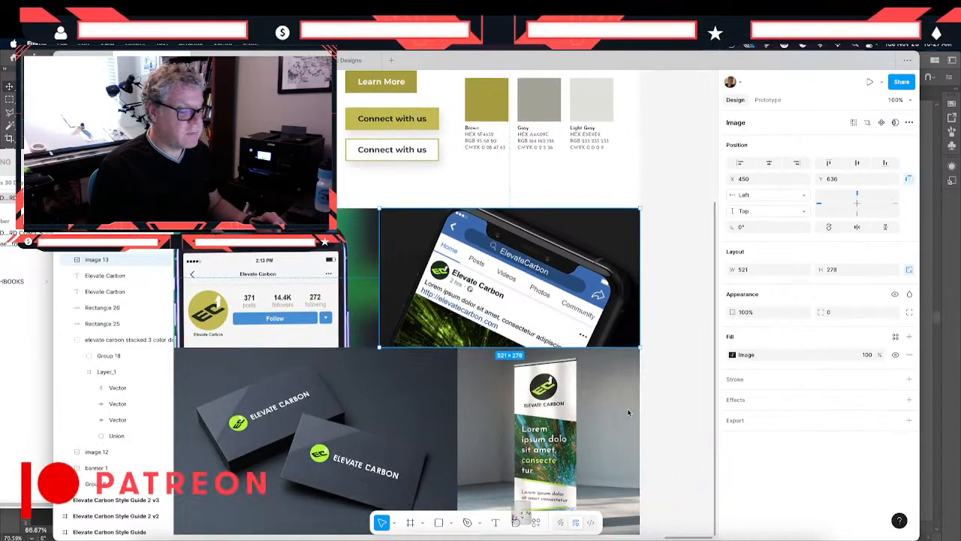
{"action": "scroll", "coordinate": [628, 411], "scroll_direction": "down", "scroll_amount": 3}
{"action": "scroll", "coordinate": [629, 411], "scroll_direction": "left", "scroll_amount": 3}
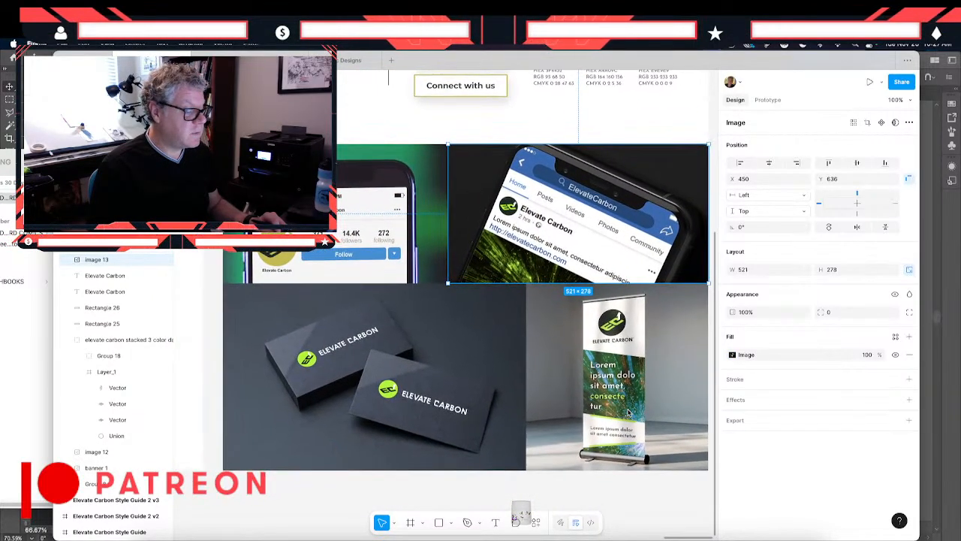
{"action": "scroll", "coordinate": [628, 411], "scroll_direction": "right", "scroll_amount": 4}
{"action": "scroll", "coordinate": [629, 412], "scroll_direction": "down", "scroll_amount": 1}
{"action": "scroll", "coordinate": [628, 411], "scroll_direction": "left", "scroll_amount": 3}
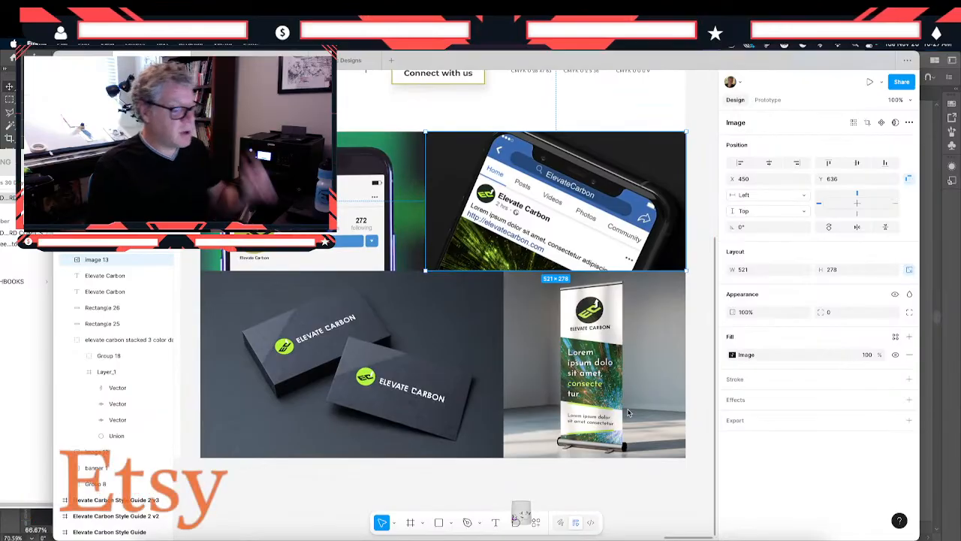
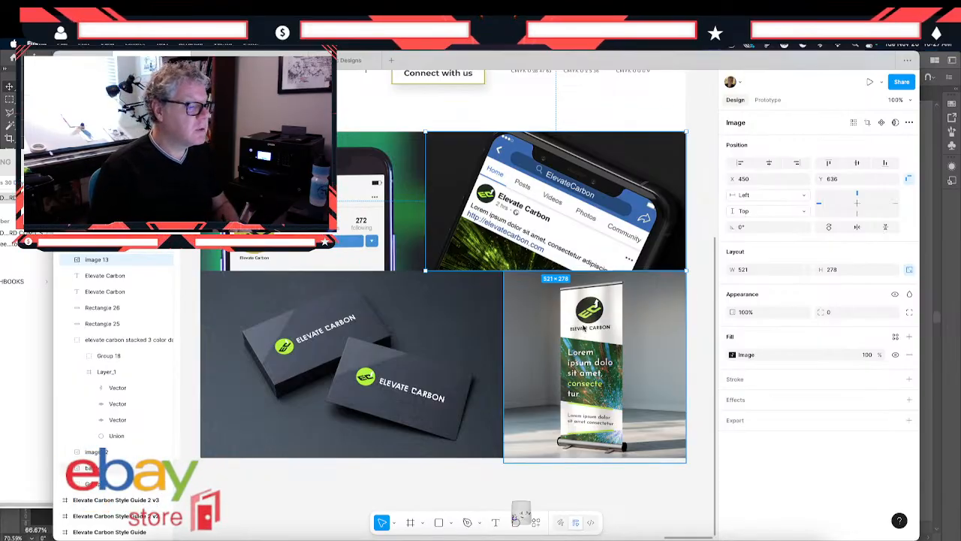
- Switch to Photoshop, open banner.psd from Elevate Carbon's BRAND GUIDELINES ASSETS folder, and open the banner design's smart object for editing
{"action": "left_click", "coordinate": [461, 523]}
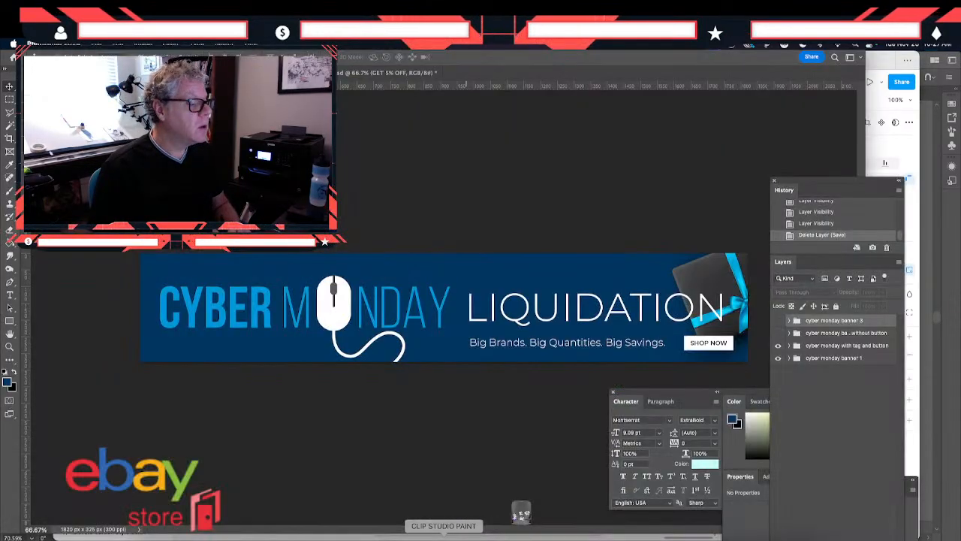
{"action": "left_click", "coordinate": [97, 44]}
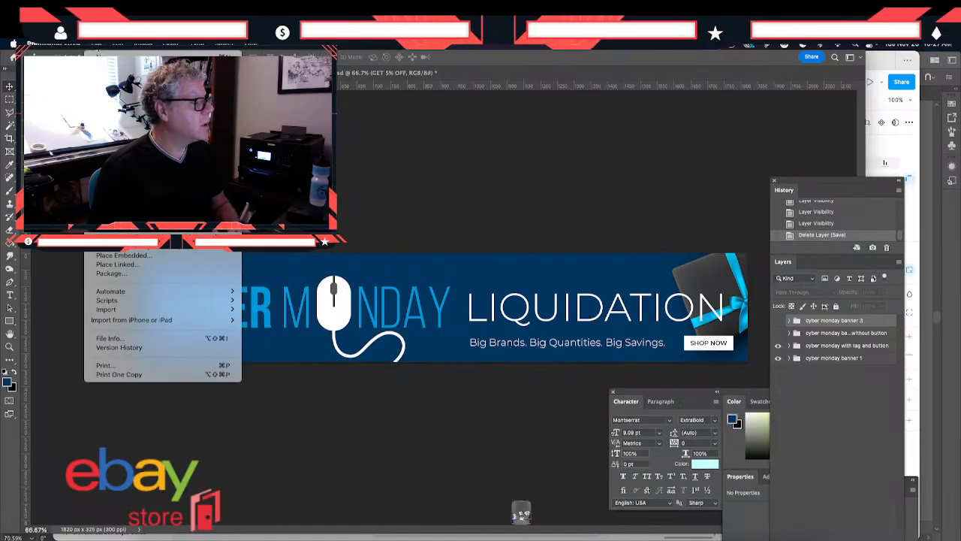
{"action": "left_click", "coordinate": [115, 155]}
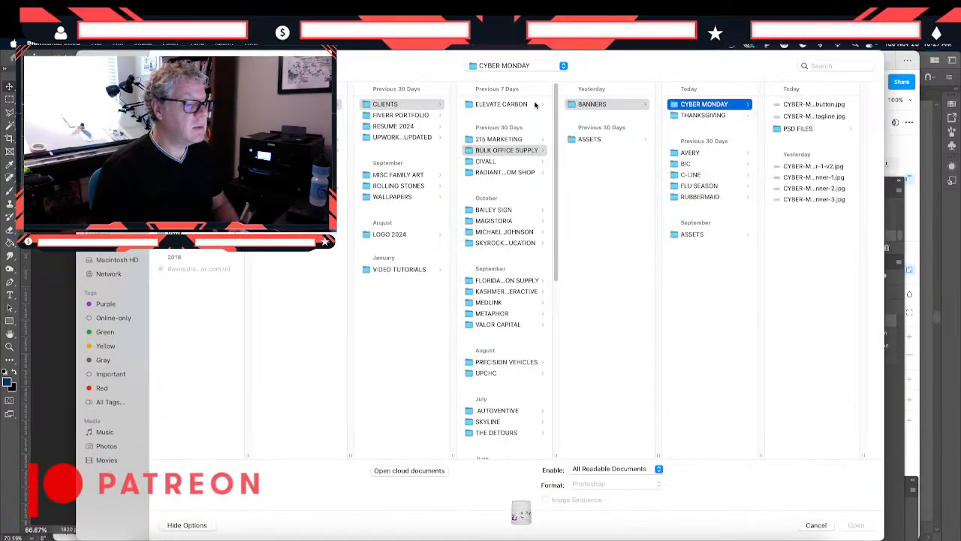
{"action": "left_click", "coordinate": [497, 105]}
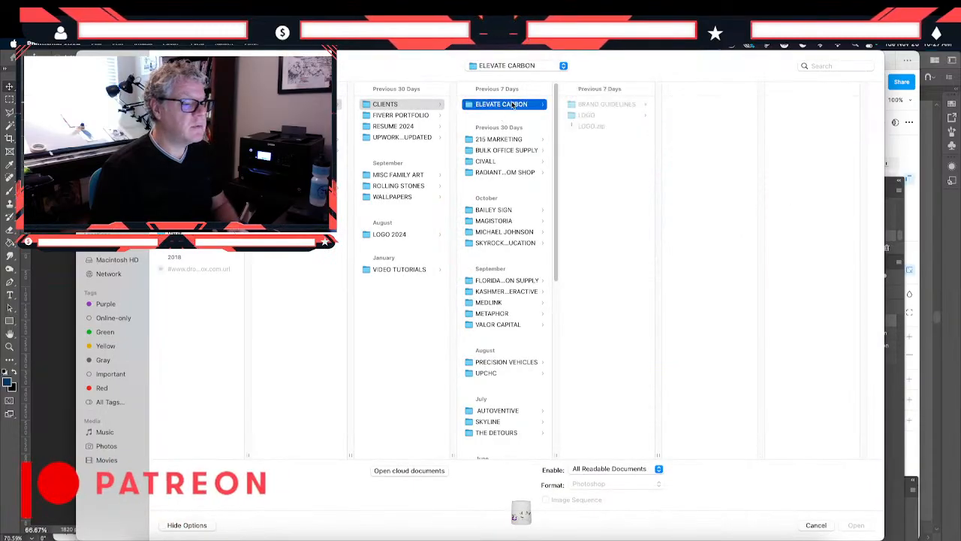
{"action": "left_click", "coordinate": [615, 104]}
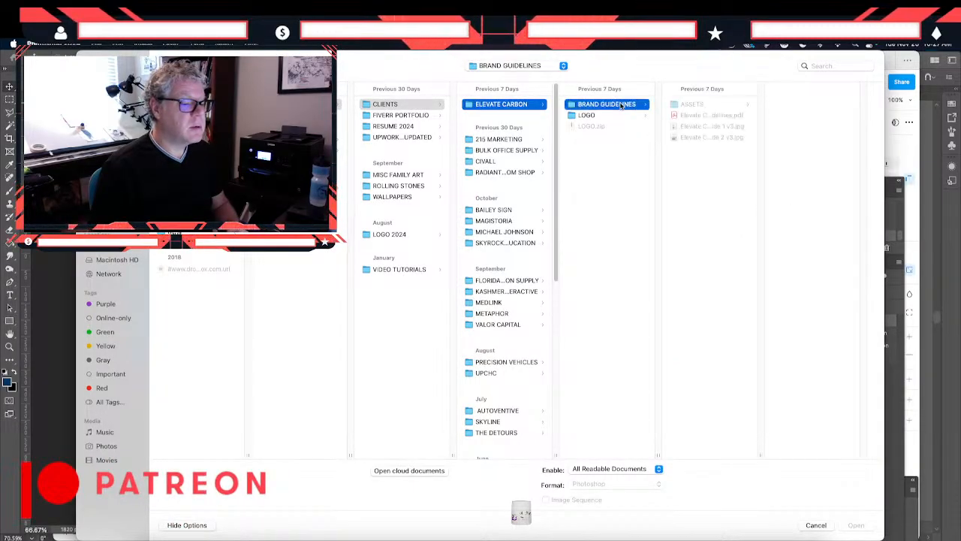
{"action": "left_click", "coordinate": [697, 106]}
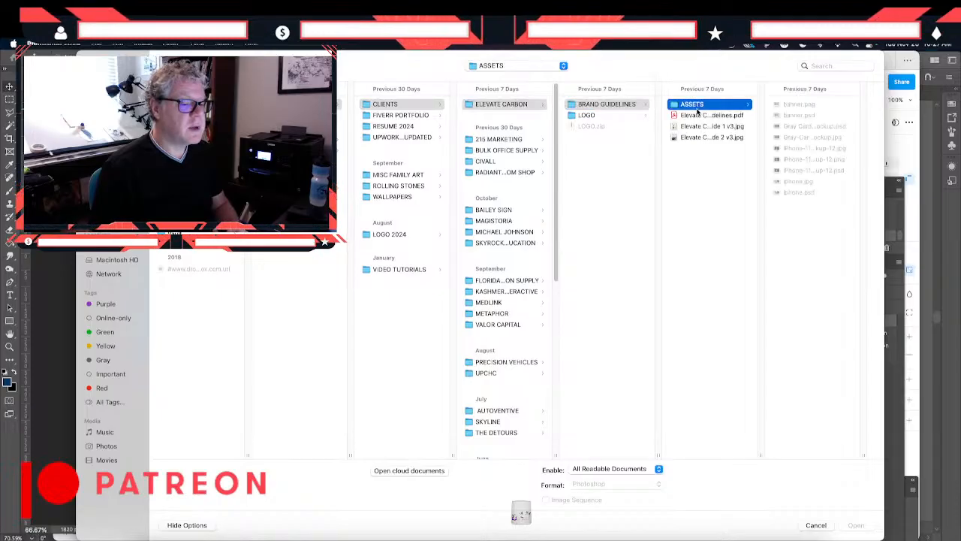
{"action": "left_click", "coordinate": [801, 117]}
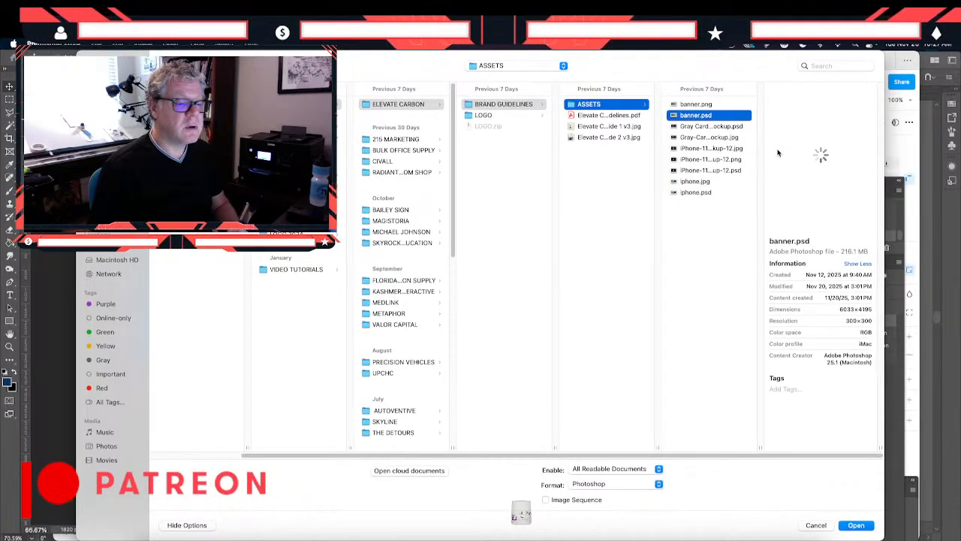
{"action": "left_click", "coordinate": [850, 523]}
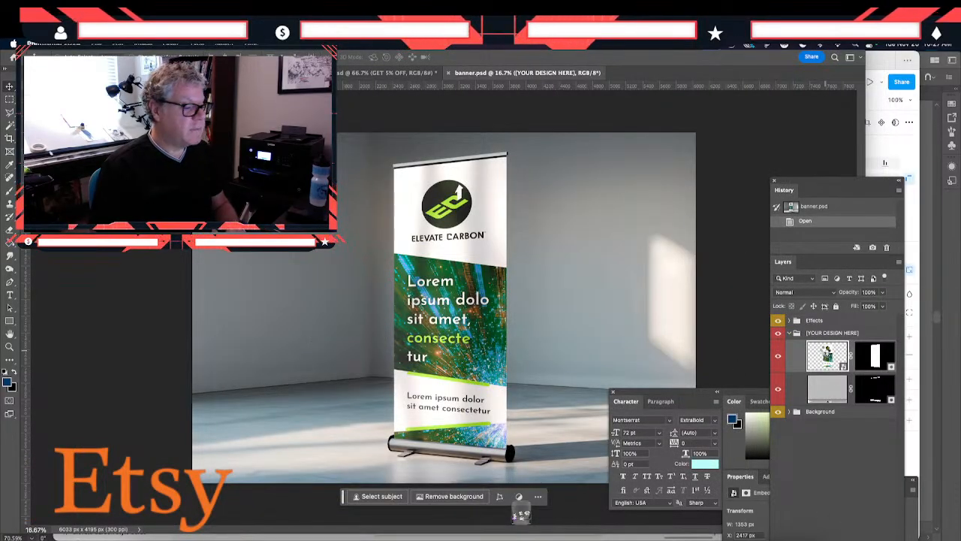
{"action": "double_click", "coordinate": [826, 355]}
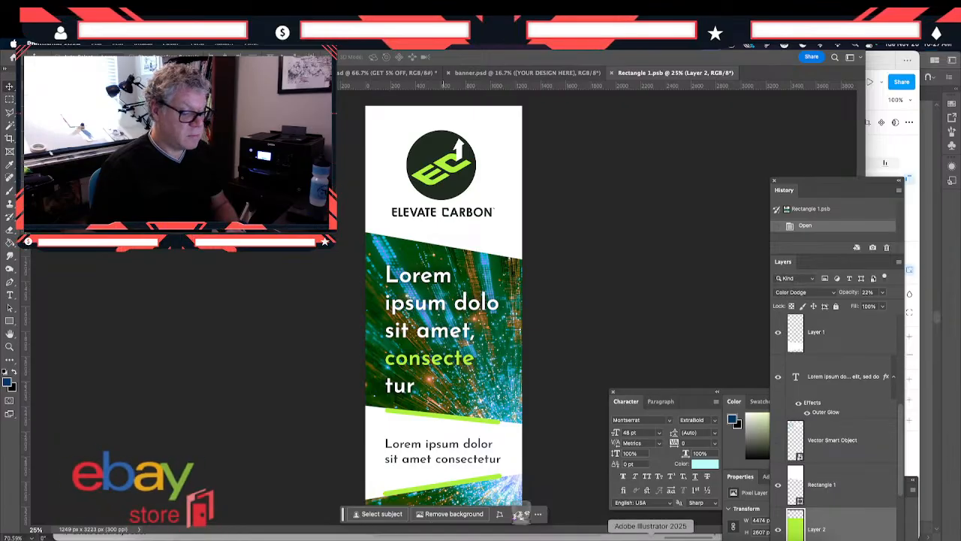
- Switch to Illustrator and open the recent file elevate carbon logo stacked 5.svg, accepting the import warning
{"action": "left_click", "coordinate": [650, 537]}
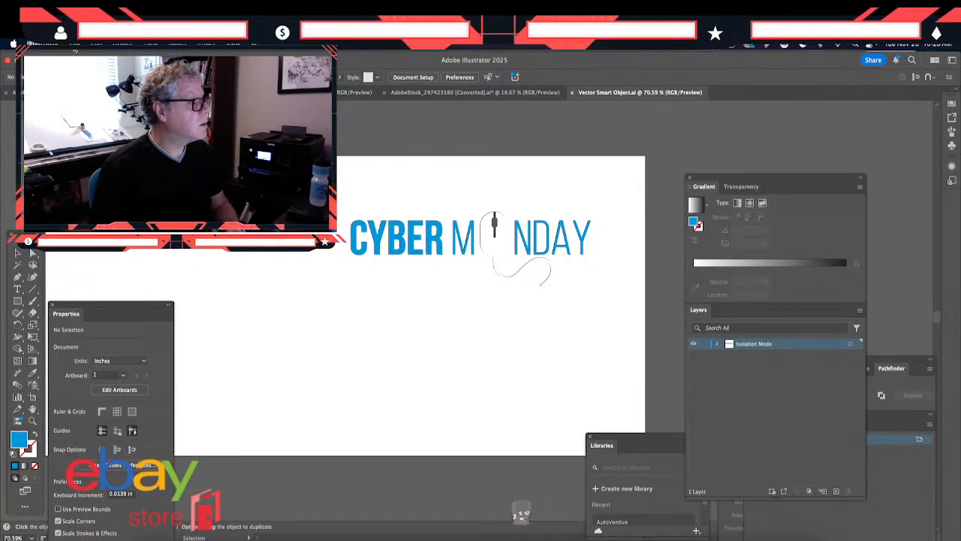
{"action": "left_click", "coordinate": [74, 45]}
{"action": "mouse_move", "coordinate": [113, 233]}
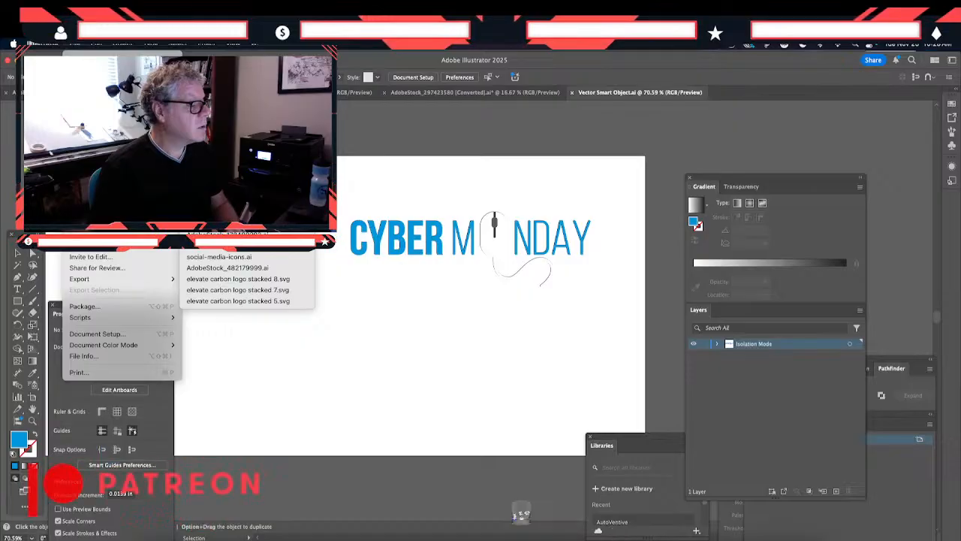
{"action": "left_click", "coordinate": [229, 299]}
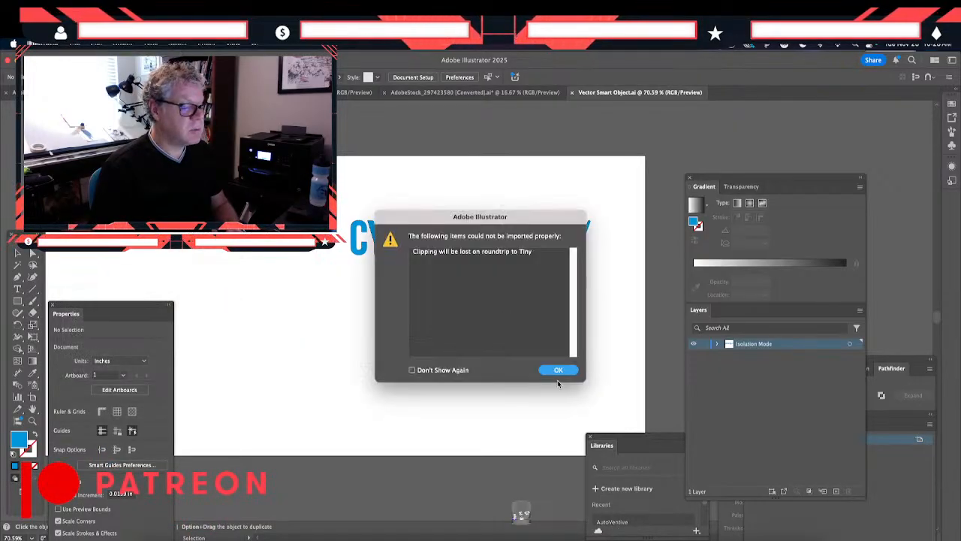
{"action": "key", "text": "Return"}
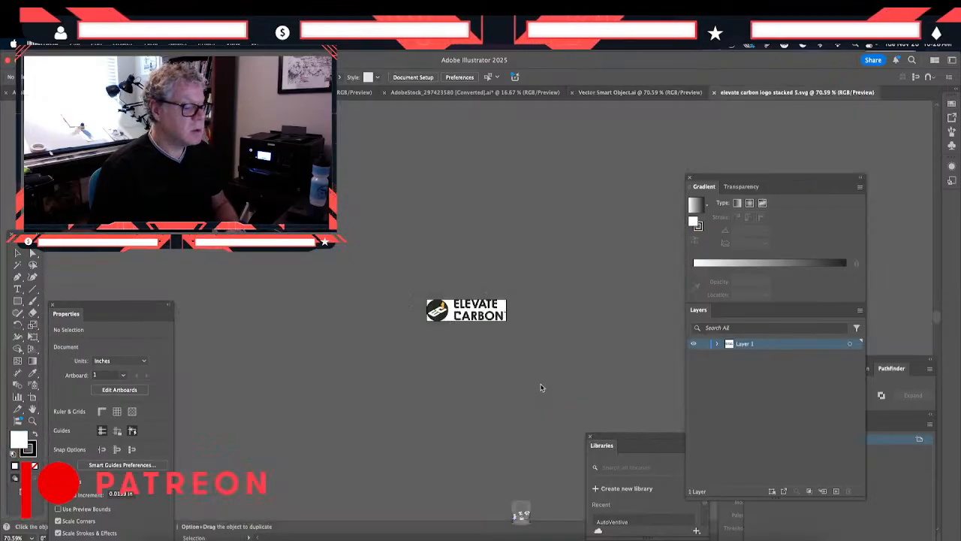
- Isolate the logo's clipped group and move the orange arrow slightly down so its base meets the white C
{"action": "key", "text": "super+equal"}
{"action": "key", "text": "super+equal"}
{"action": "key", "text": "super+equal"}
{"action": "key", "text": "super+equal"}
{"action": "key", "text": "super+equal"}
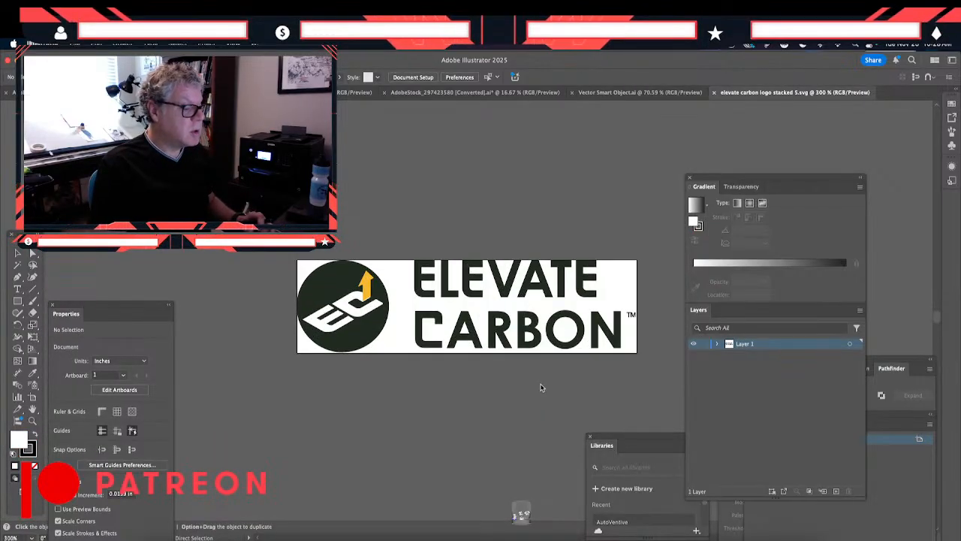
{"action": "left_click", "coordinate": [332, 286]}
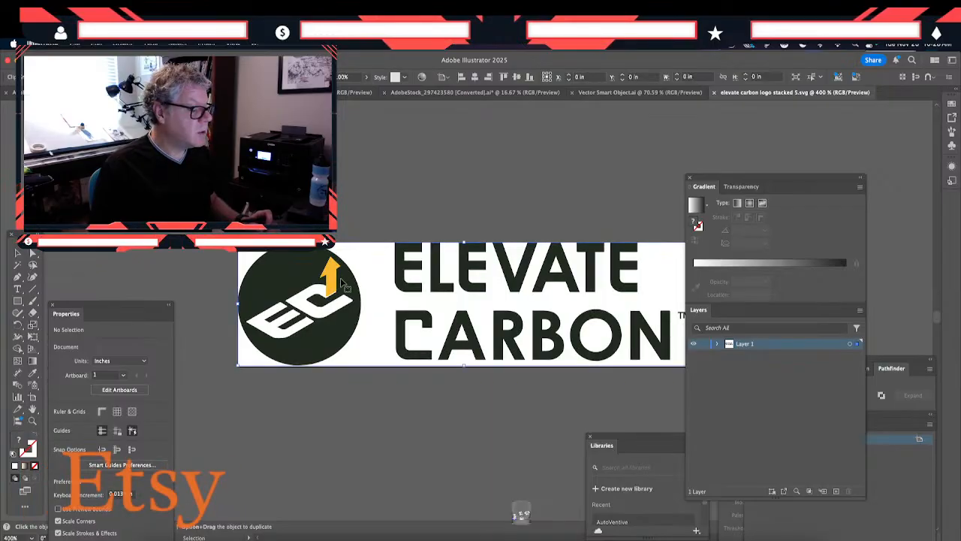
{"action": "double_click", "coordinate": [333, 285]}
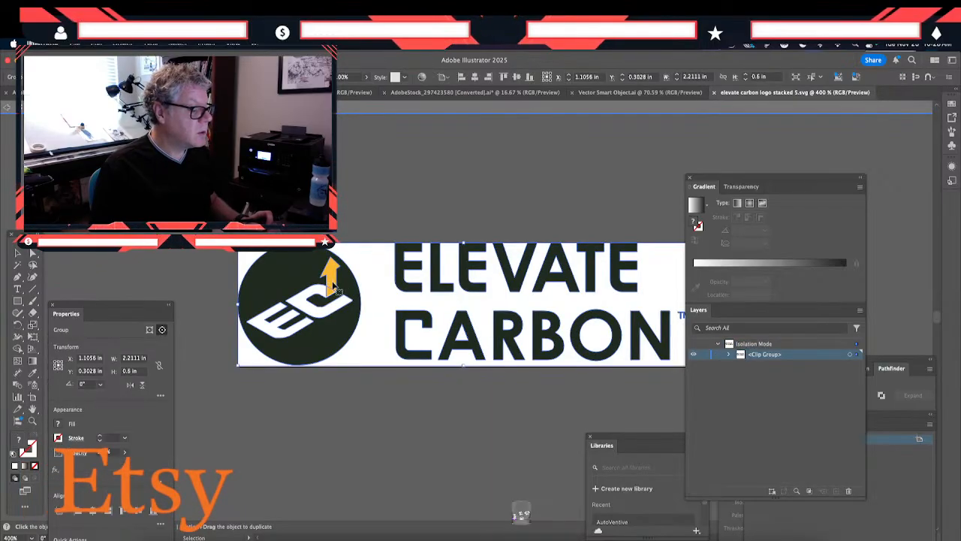
{"action": "left_click", "coordinate": [332, 285]}
{"action": "key", "text": "super+equal"}
{"action": "key", "text": "super+equal"}
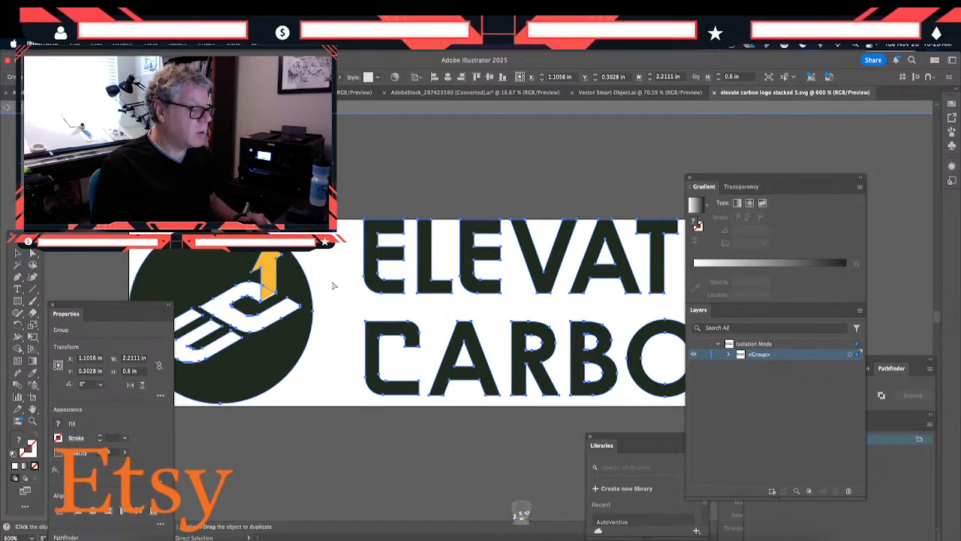
{"action": "key", "text": "super+equal"}
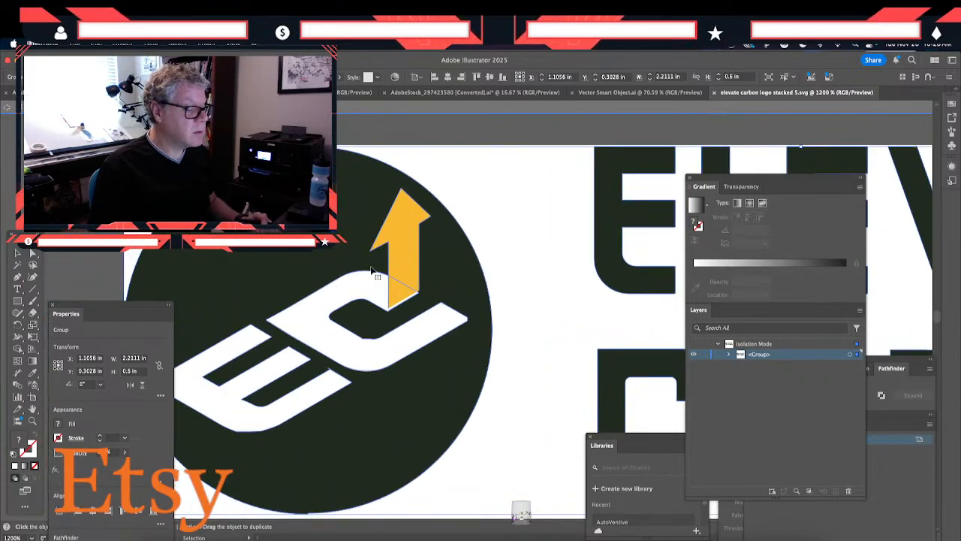
{"action": "left_click", "coordinate": [413, 253]}
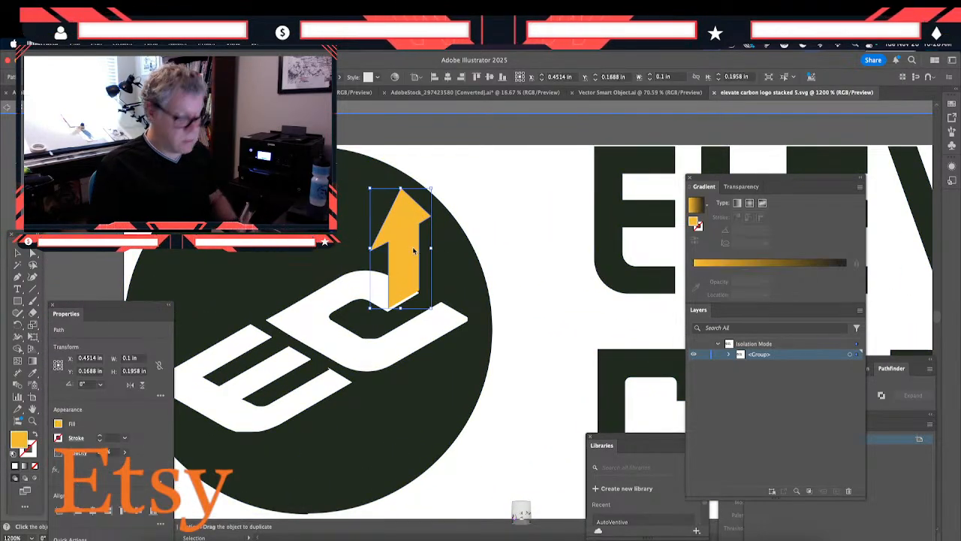
{"action": "left_click_drag", "start_coordinate": [413, 247], "coordinate": [413, 251]}
{"action": "left_click", "coordinate": [330, 139]}
{"action": "key", "text": "Escape"}
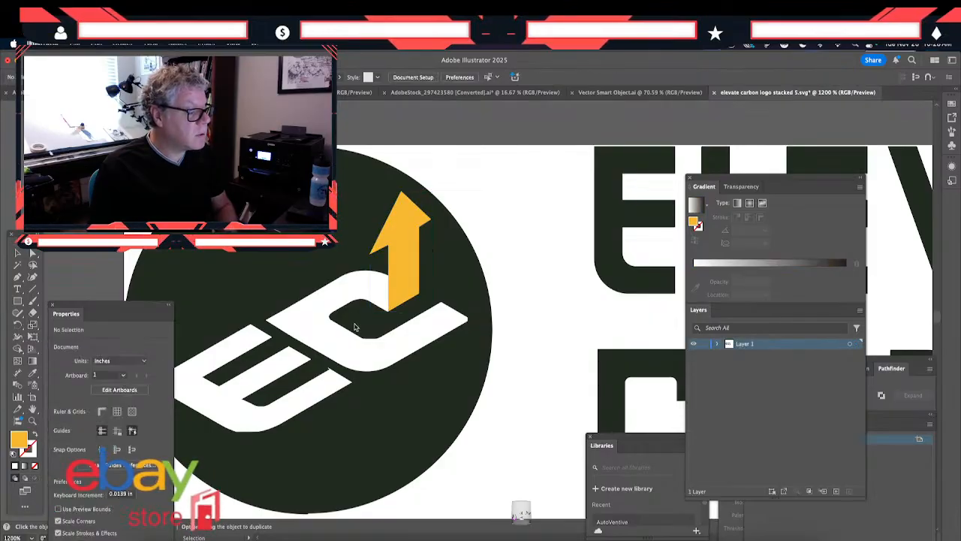
- Select the dark circle, white EC letters and orange arrow inside the logo's group and copy the round symbol without the wordmark
{"action": "double_click", "coordinate": [367, 410]}
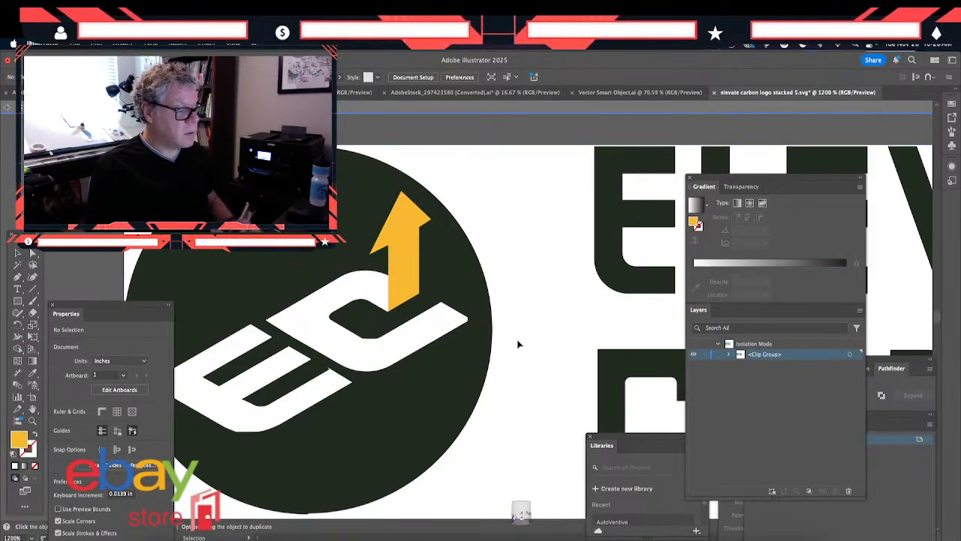
{"action": "key", "text": "Escape"}
{"action": "key", "text": "super+minus"}
{"action": "key", "text": "super+minus"}
{"action": "key", "text": "super+minus"}
{"action": "key", "text": "super+minus"}
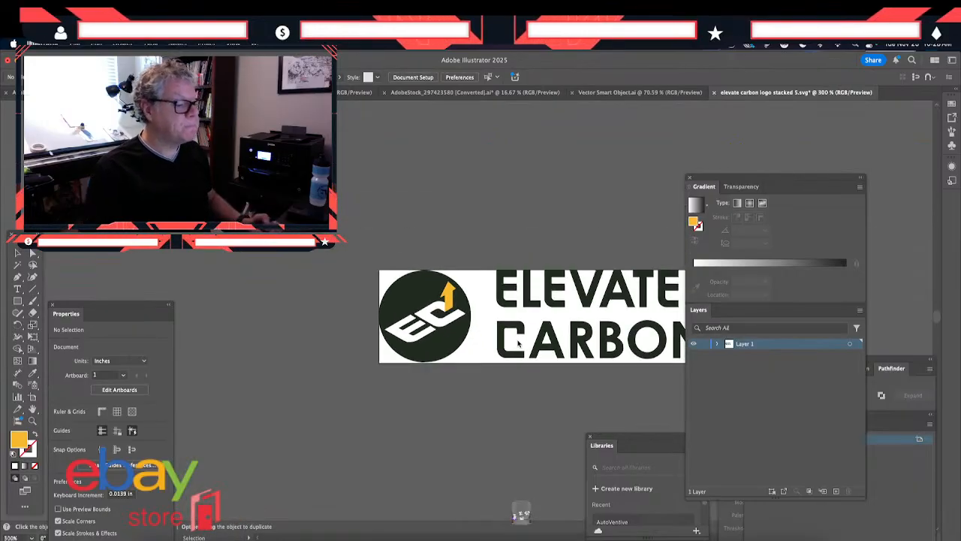
{"action": "left_click", "coordinate": [434, 295]}
{"action": "double_click", "coordinate": [432, 294]}
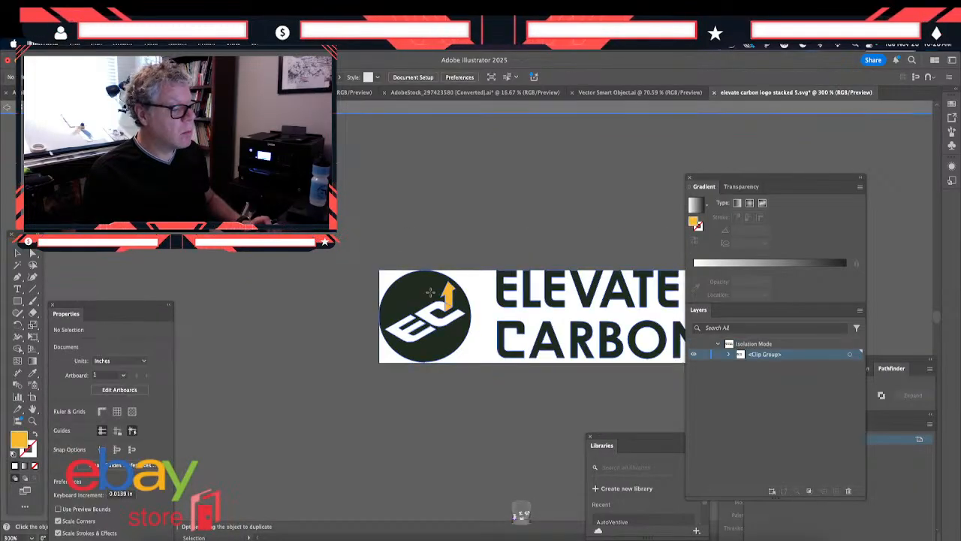
{"action": "left_click", "coordinate": [432, 297]}
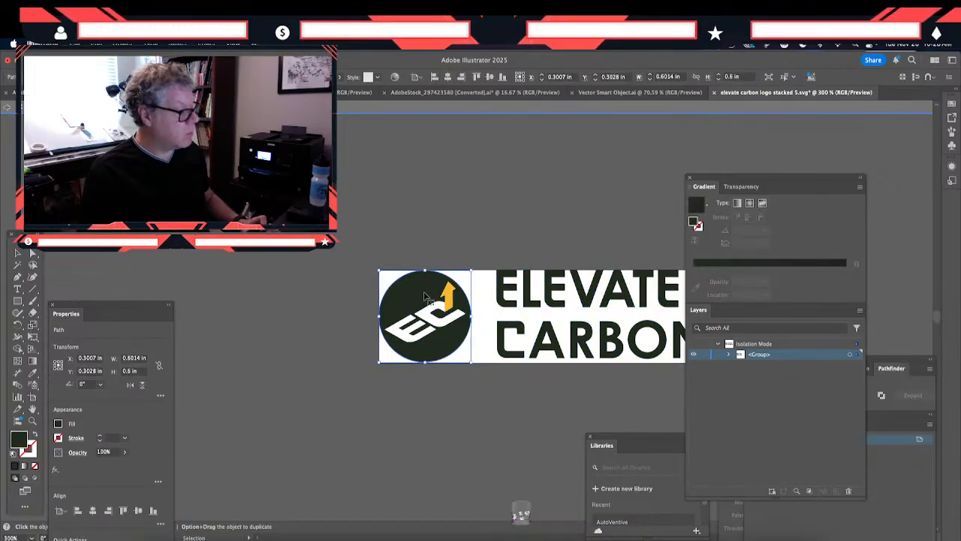
{"action": "key", "text": "period"}
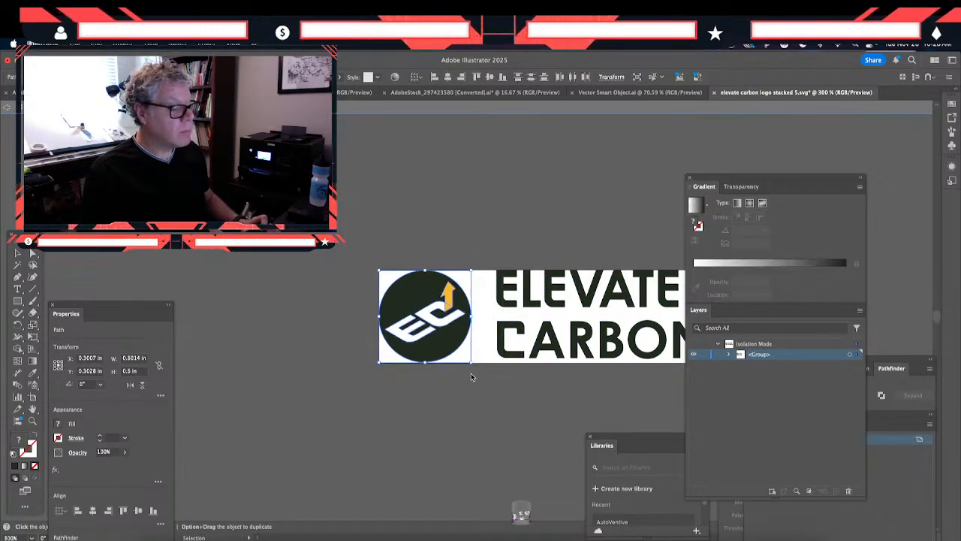
- Switch to Photoshop, paste the round symbol into the banner design as a Smart Object, and enlarge it over the lime symbol
{"action": "left_click", "coordinate": [518, 516]}
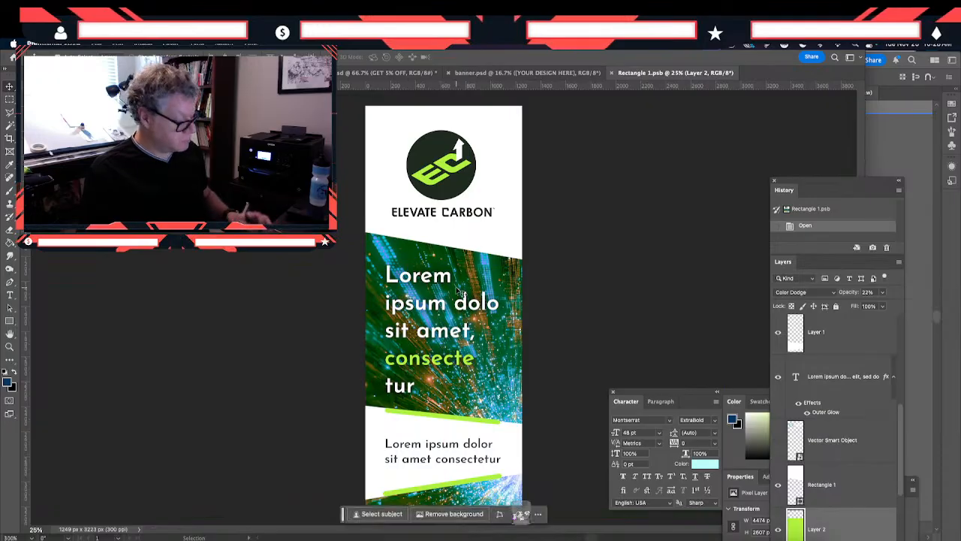
{"action": "key", "text": "super+v"}
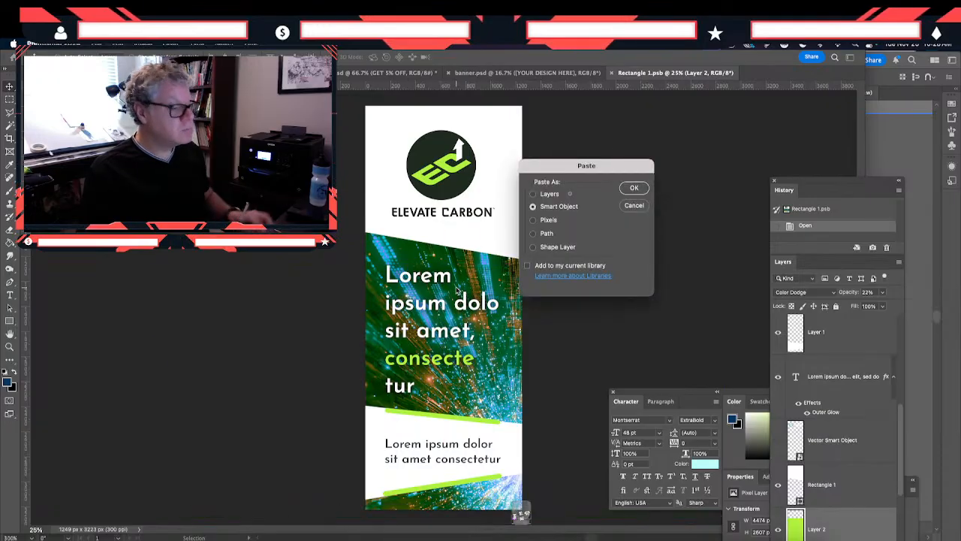
{"action": "left_click", "coordinate": [630, 189]}
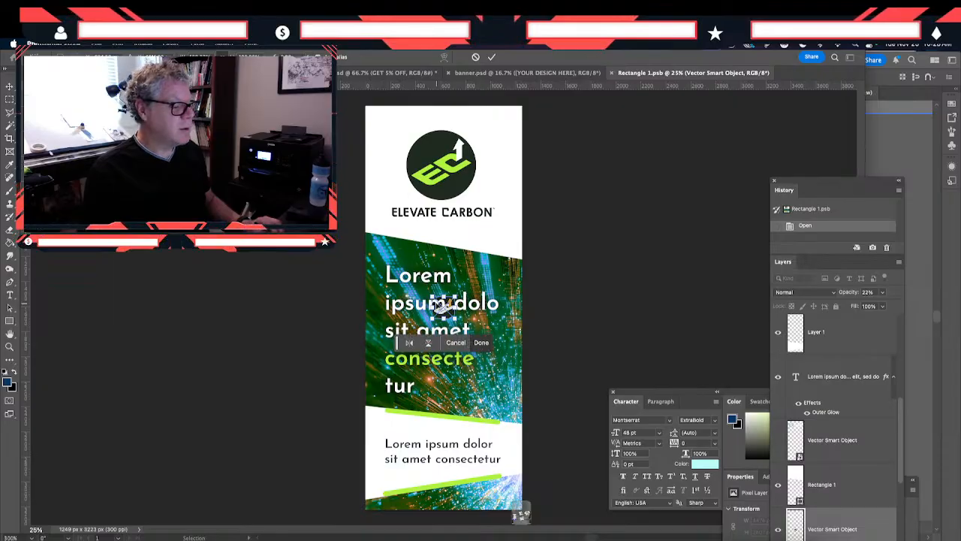
{"action": "left_click_drag", "start_coordinate": [443, 304], "coordinate": [458, 144]}
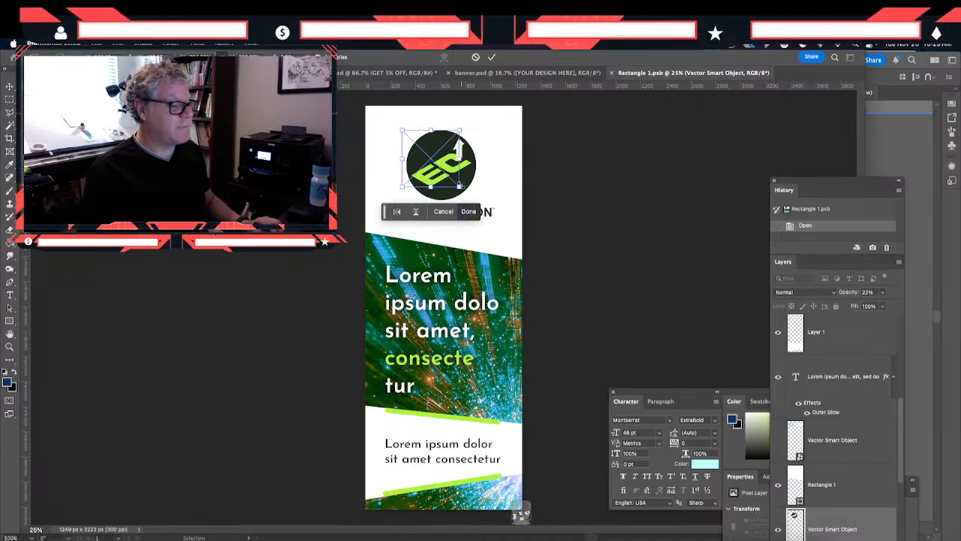
{"action": "left_click_drag", "start_coordinate": [459, 186], "coordinate": [477, 204]}
{"action": "double_click", "coordinate": [455, 181]}
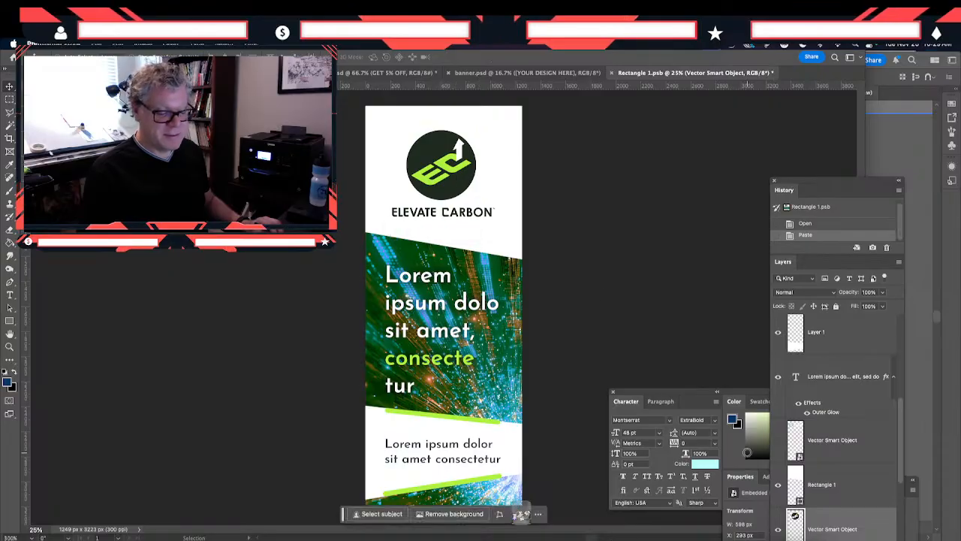
- Bring the pasted symbol to the top of the layer stack and center it over the lime symbol above the wordmark
{"action": "left_click_drag", "start_coordinate": [830, 525], "coordinate": [809, 323]}
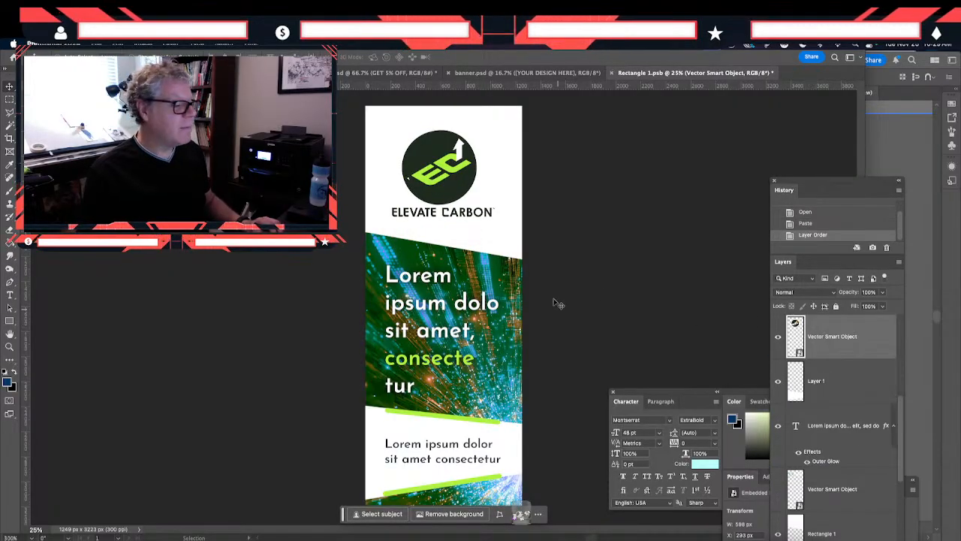
{"action": "mouse_move", "coordinate": [429, 188]}
{"action": "left_mouse_down"}
{"action": "mouse_move", "coordinate": [429, 205]}
{"action": "mouse_move", "coordinate": [427, 191]}
{"action": "left_mouse_up"}
{"action": "left_click_drag", "start_coordinate": [823, 342], "coordinate": [823, 320]}
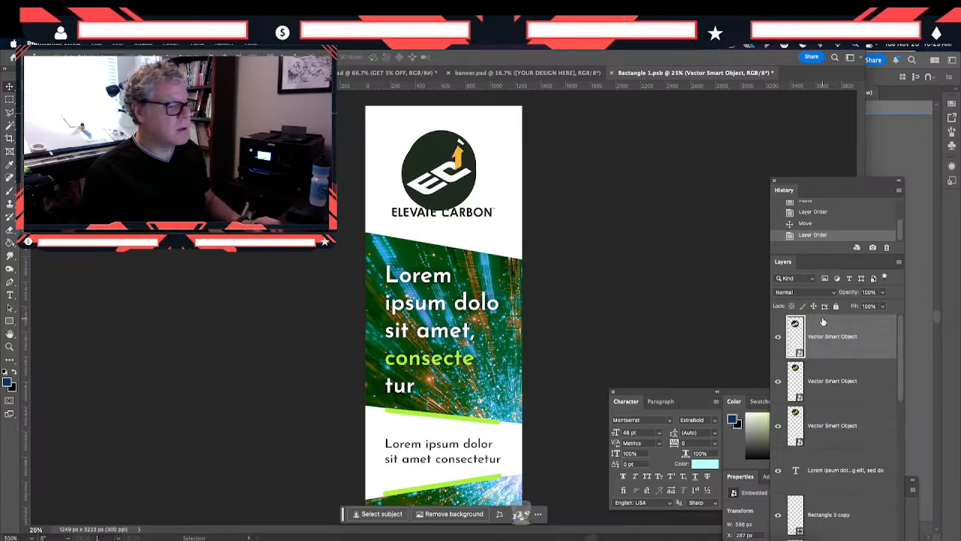
{"action": "left_click_drag", "start_coordinate": [440, 188], "coordinate": [445, 178]}
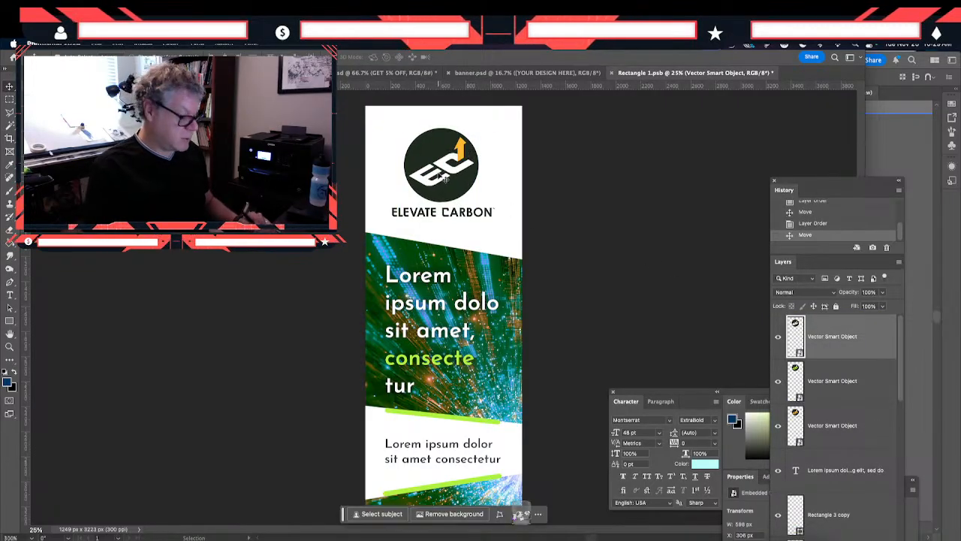
{"action": "key", "text": "super+plus"}
{"action": "scroll", "coordinate": [474, 142], "scroll_direction": "up", "scroll_amount": 4}
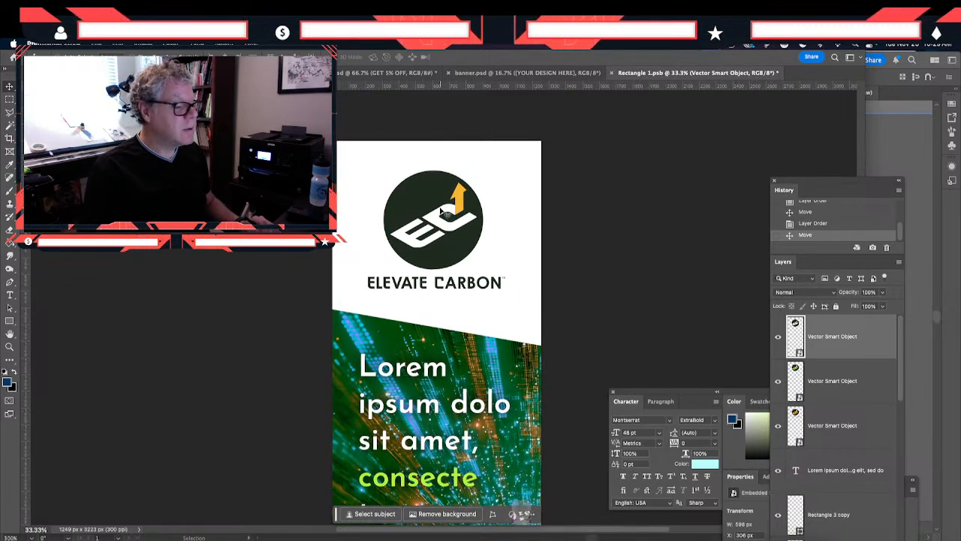
{"action": "left_click_drag", "start_coordinate": [441, 211], "coordinate": [442, 209]}
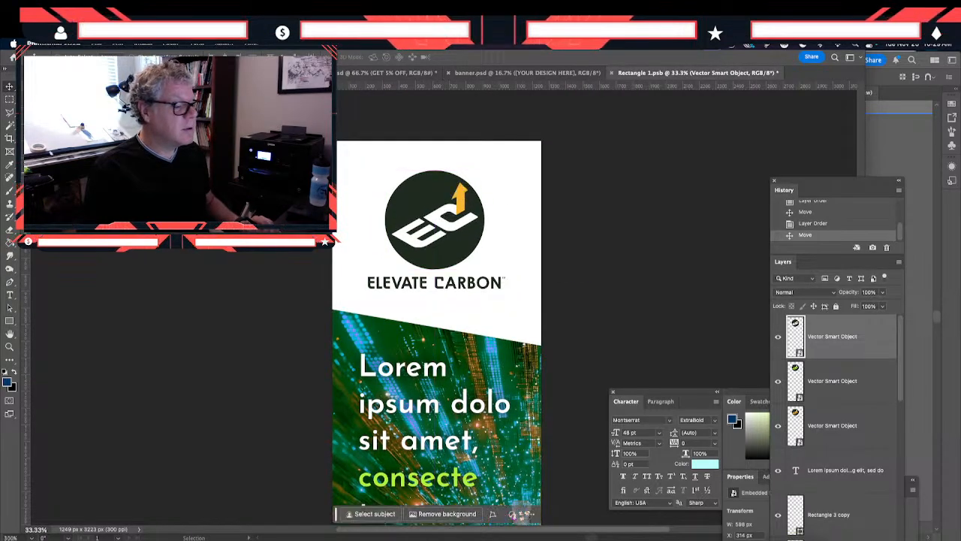
- Free-transform the pasted round symbol down to about 564 px wide, keeping it centered above the wordmark
{"action": "left_click", "coordinate": [117, 43]}
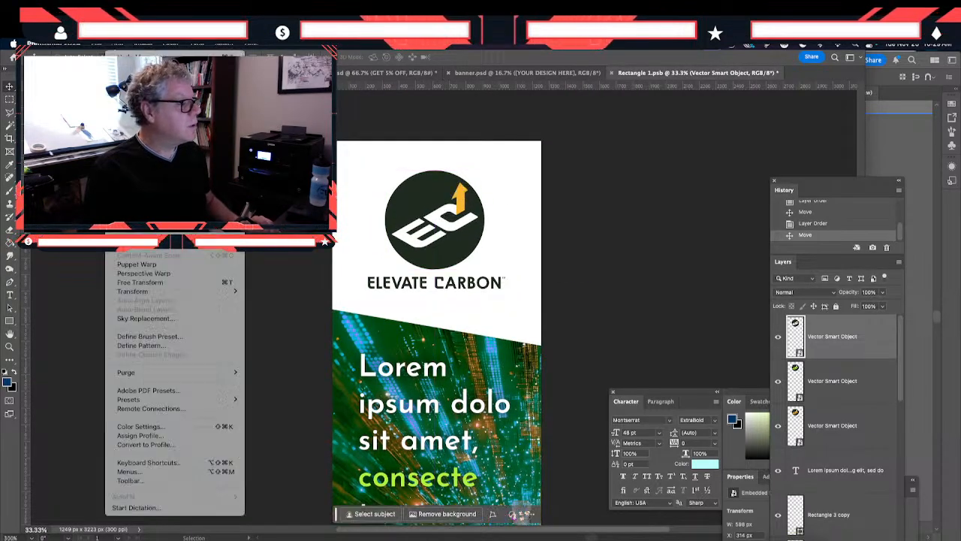
{"action": "left_click", "coordinate": [135, 281]}
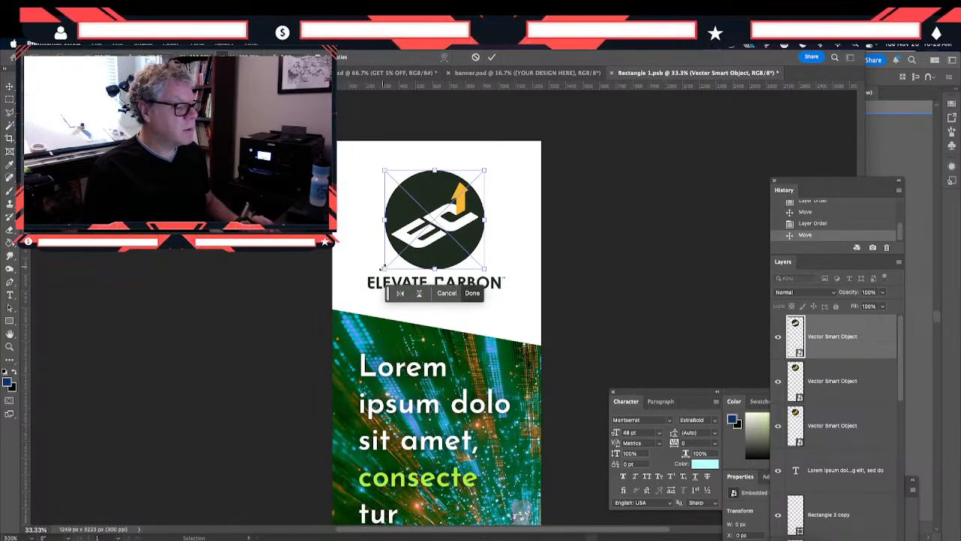
{"action": "left_click_drag", "start_coordinate": [384, 268], "coordinate": [385, 268]}
{"action": "left_click_drag", "start_coordinate": [484, 171], "coordinate": [482, 175]}
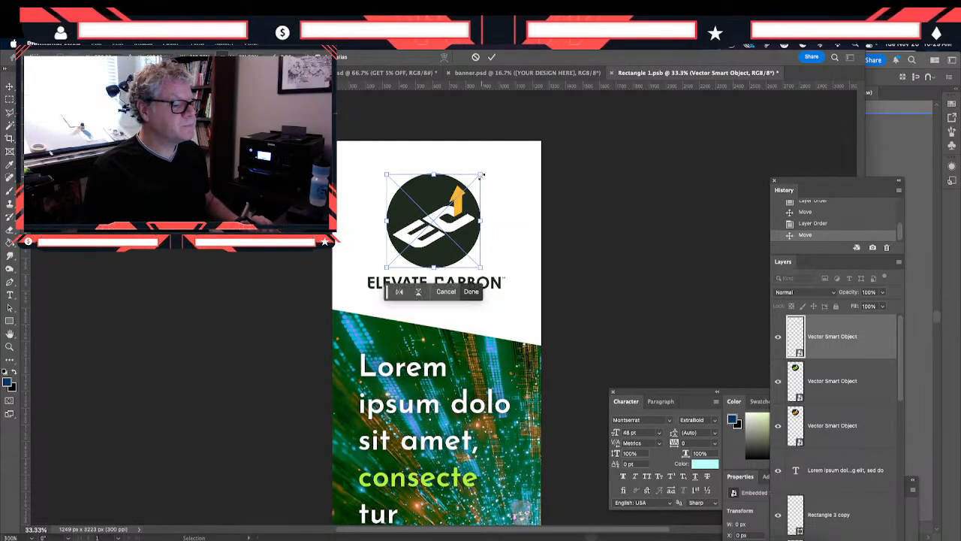
{"action": "key", "text": "Return"}
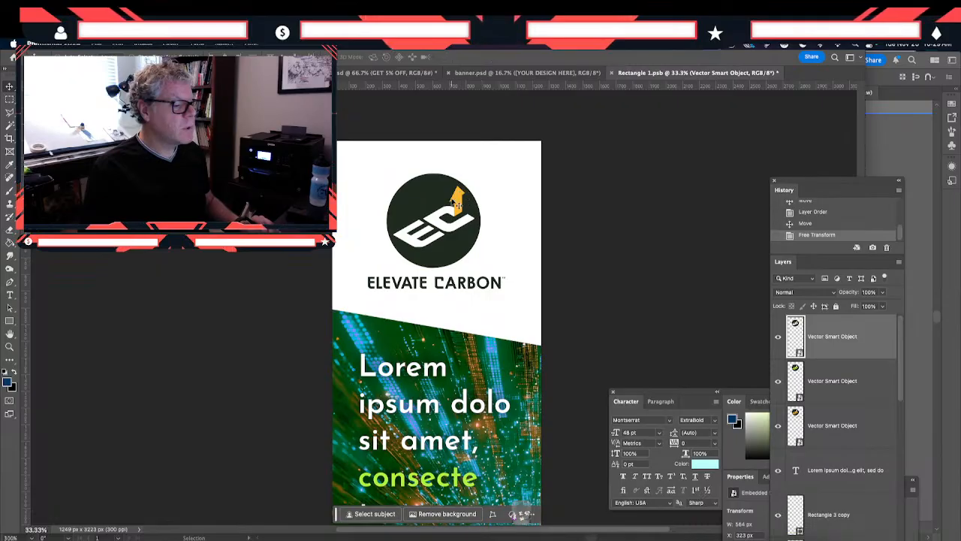
- Hide the lime symbol's layer and toggle the wordmark layer's visibility to identify what it contains
{"action": "left_click", "coordinate": [778, 381]}
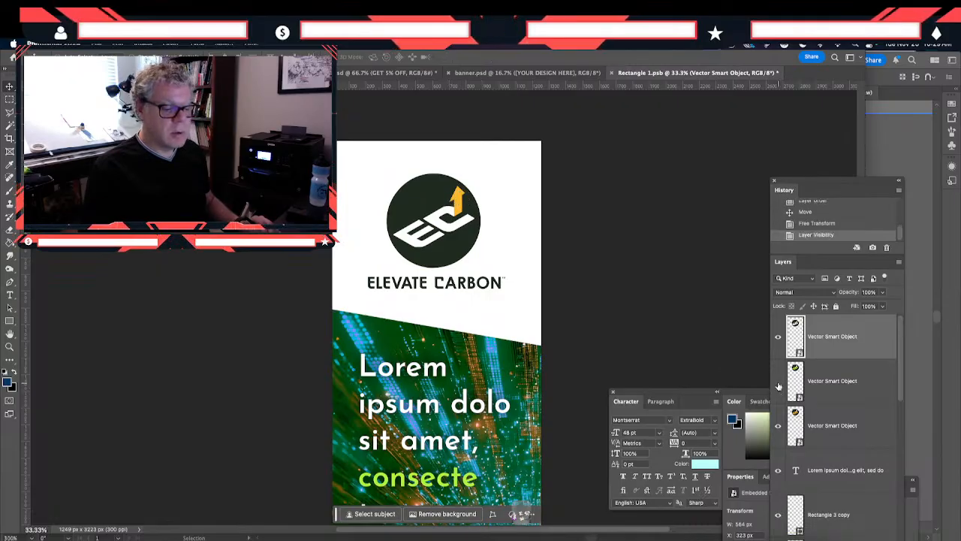
{"action": "left_click", "coordinate": [778, 426]}
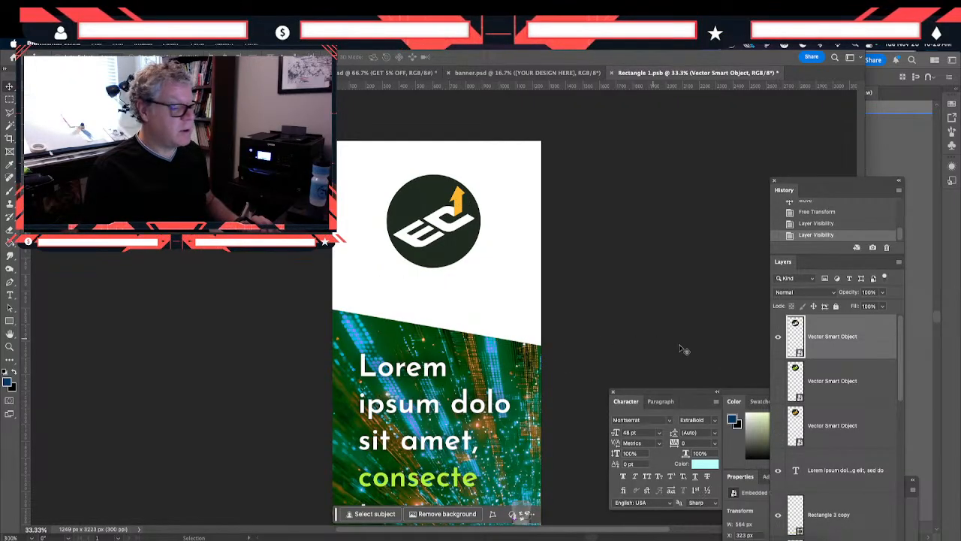
{"action": "left_click", "coordinate": [779, 433]}
- Rasterize the Smart Object layer that contains the ELEVATE CARBON wordmark
{"action": "left_click", "coordinate": [817, 428]}
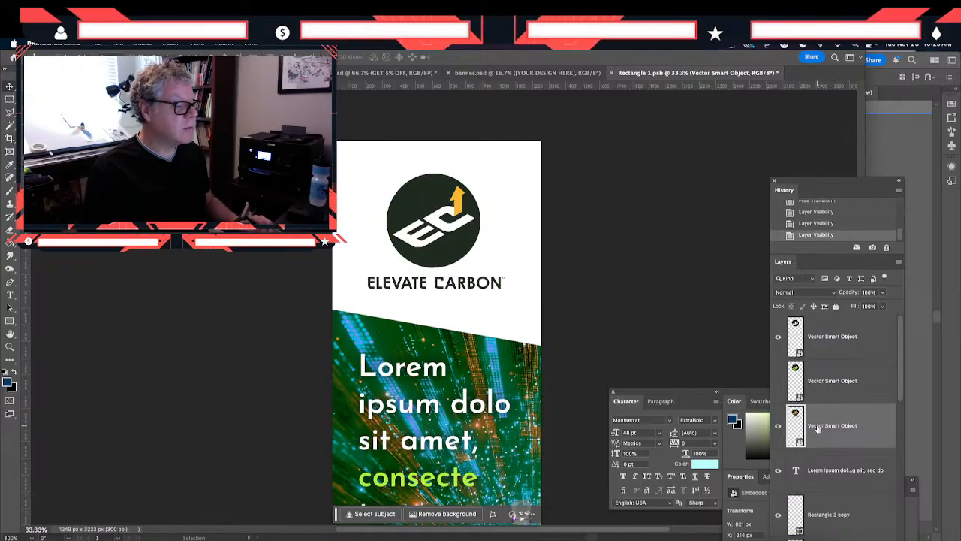
{"action": "left_click", "coordinate": [171, 44]}
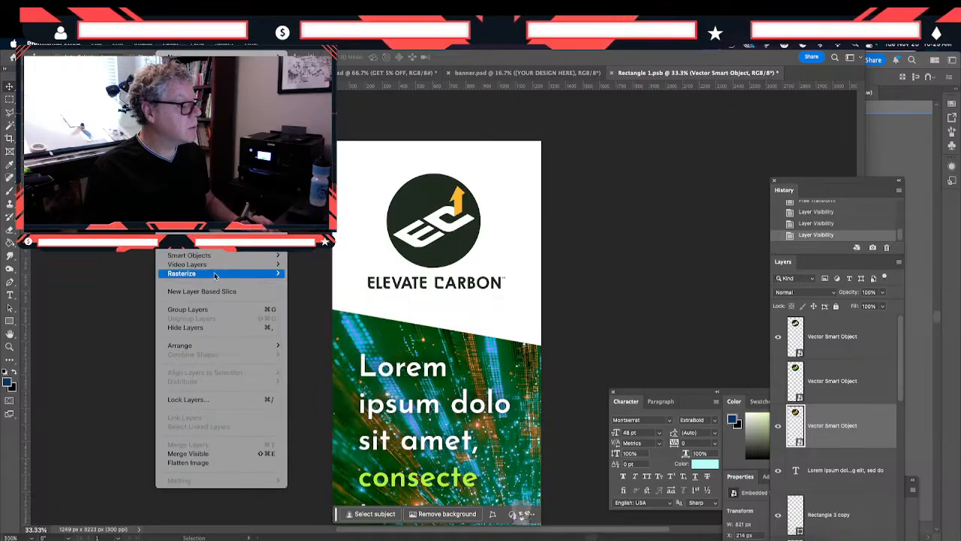
{"action": "mouse_move", "coordinate": [271, 274]}
{"action": "left_click", "coordinate": [316, 310]}
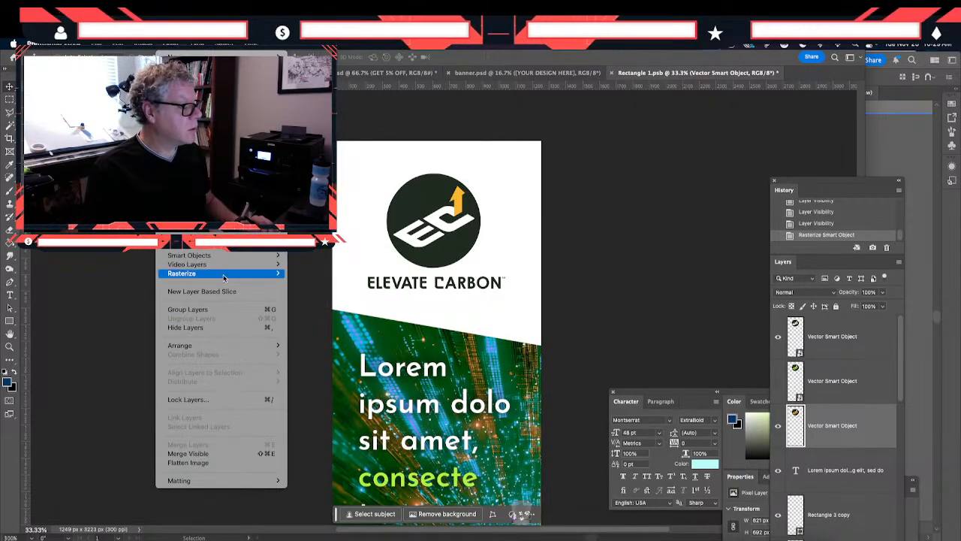
{"action": "left_click", "coordinate": [407, 306]}
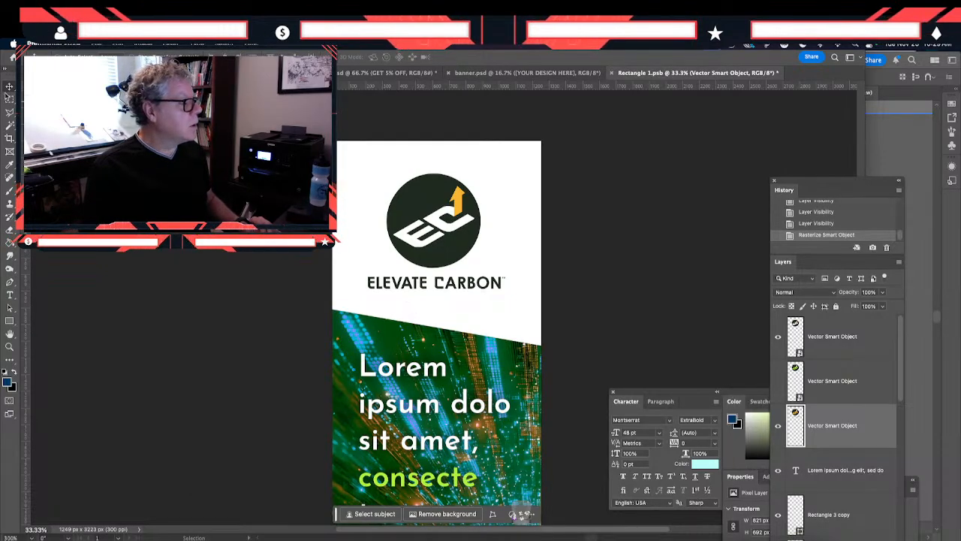
- Marquee-select the old round symbol on the rasterized wordmark layer, delete it, and check the area beneath the new symbol
{"action": "left_click", "coordinate": [9, 99]}
{"action": "left_click_drag", "start_coordinate": [368, 164], "coordinate": [513, 273]}
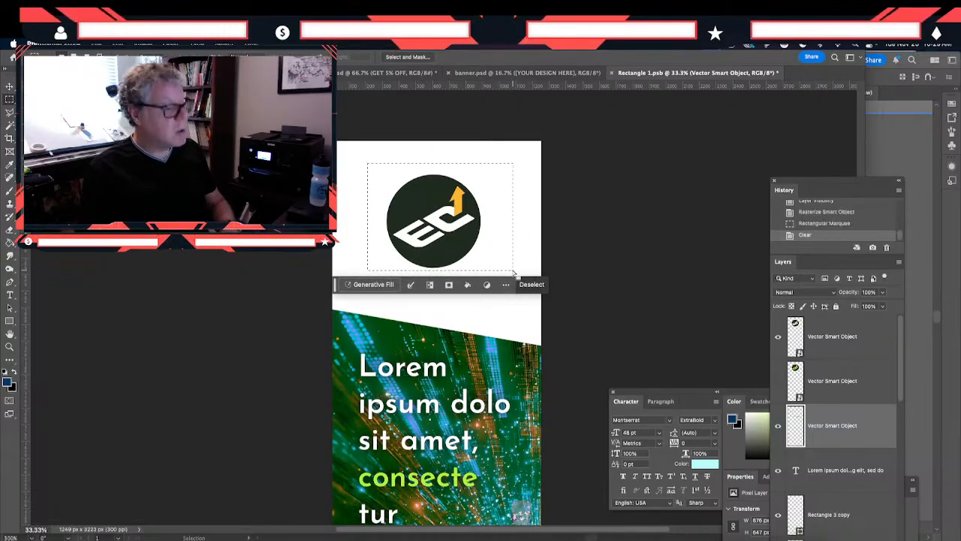
{"action": "key", "text": "Delete"}
{"action": "key", "text": "ctrl+d"}
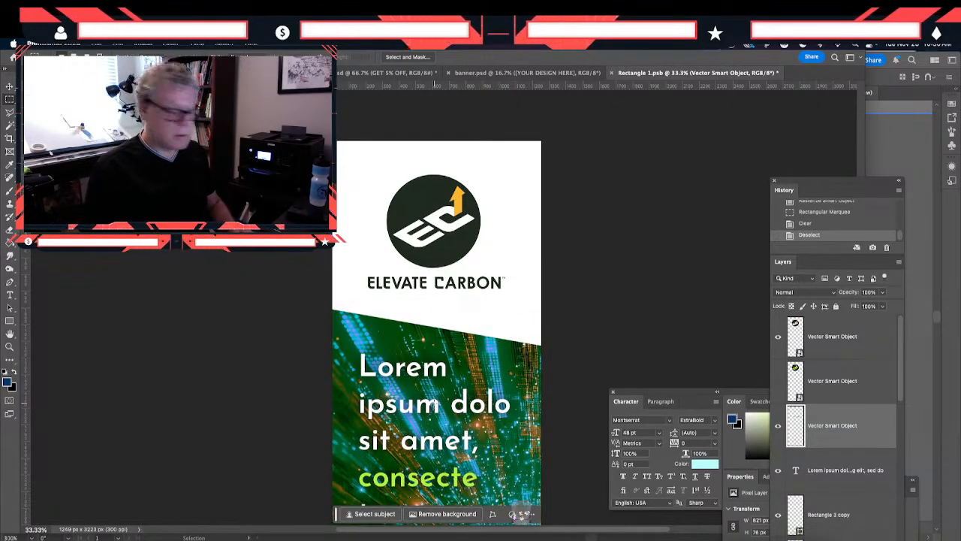
{"action": "left_click_drag", "start_coordinate": [400, 450], "coordinate": [368, 275]}
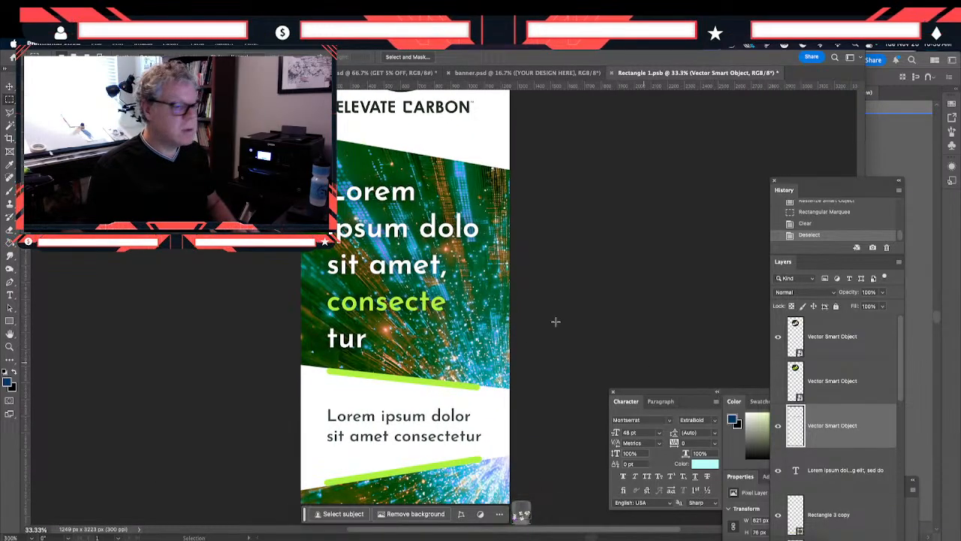
{"action": "scroll", "coordinate": [461, 294], "scroll_direction": "up", "scroll_amount": 3}
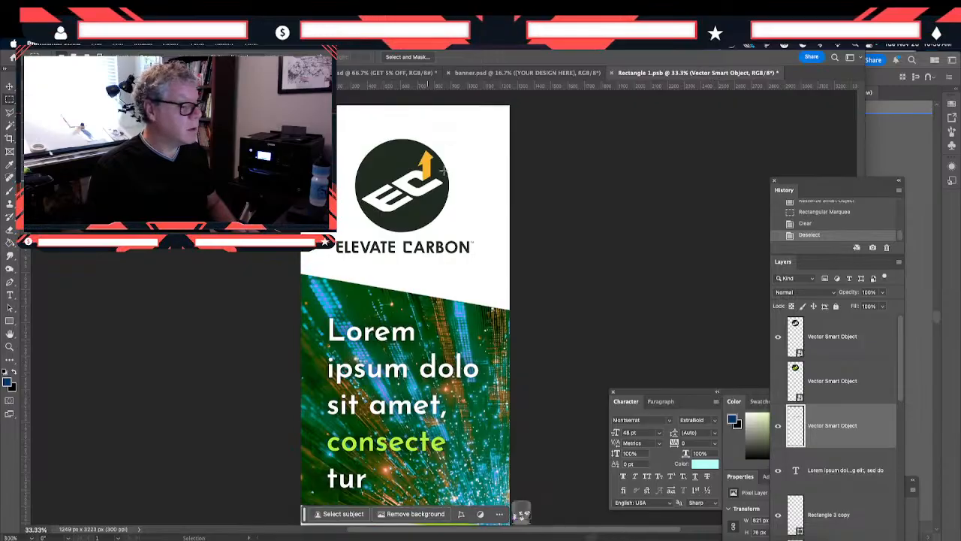
{"action": "left_click", "coordinate": [778, 337]}
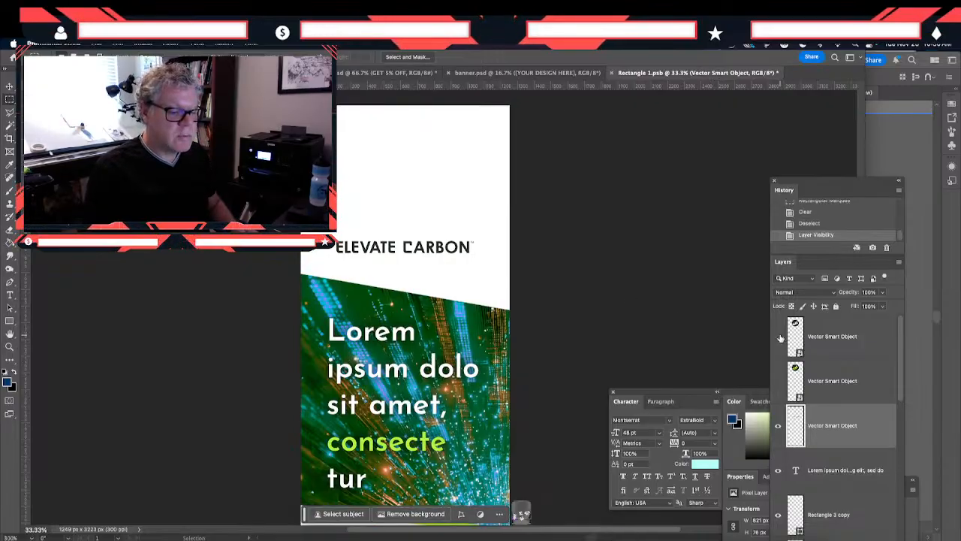
{"action": "left_click", "coordinate": [778, 337]}
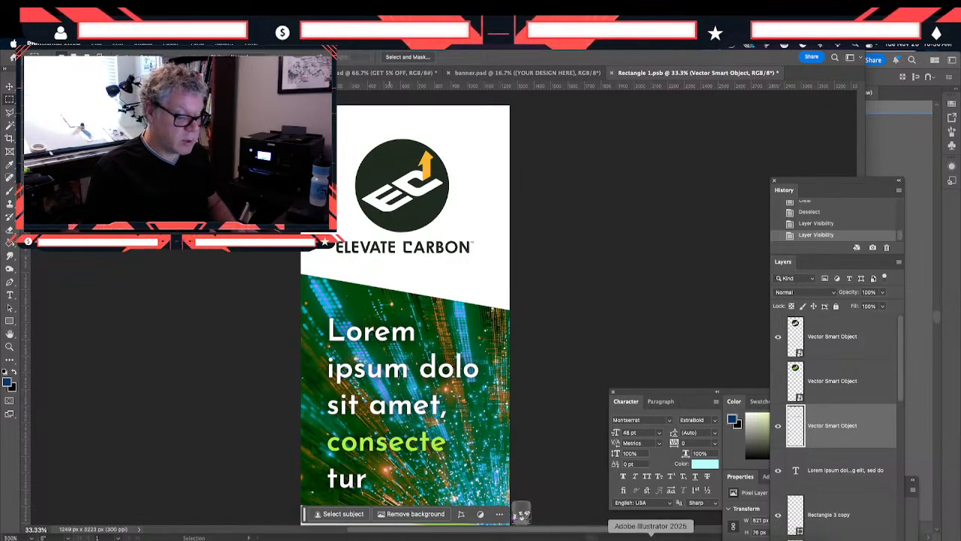
- Switch to Figma and copy the olive hex value C2BC47 from the stacked logo in the social profile mockup
{"action": "left_click", "coordinate": [696, 530]}
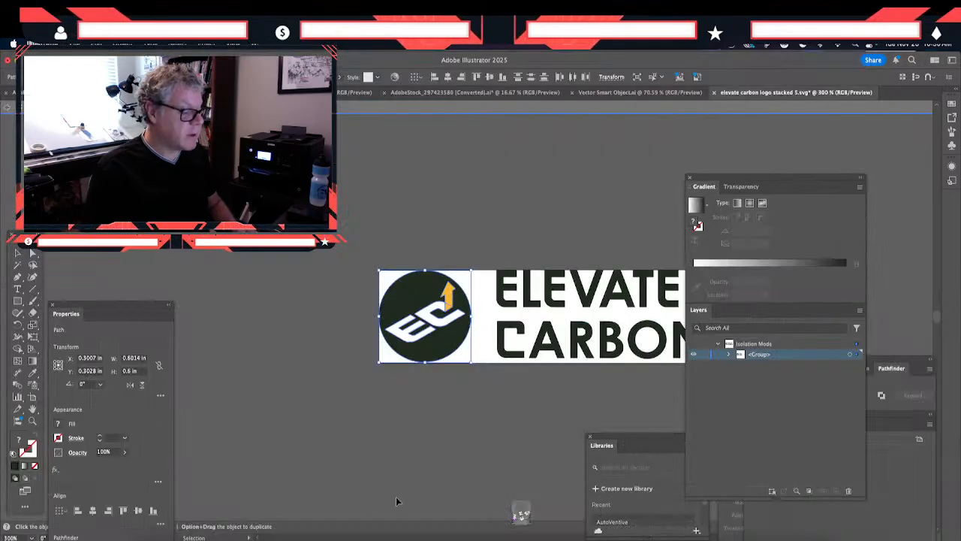
{"action": "left_click", "coordinate": [559, 532]}
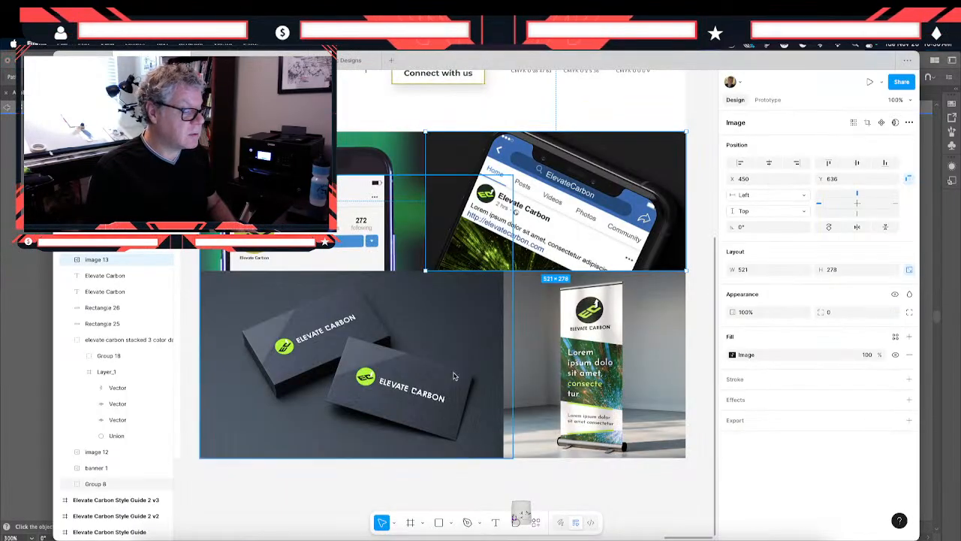
{"action": "left_click", "coordinate": [270, 262]}
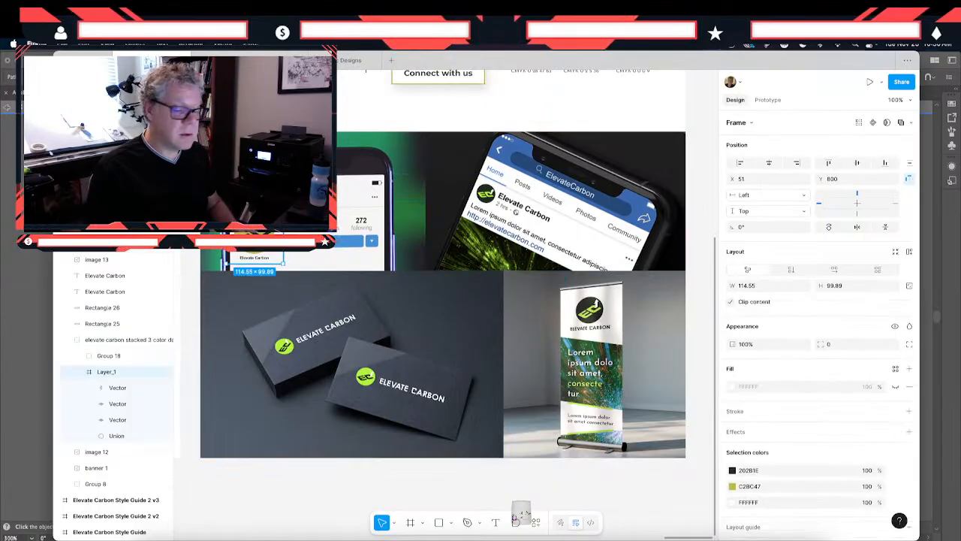
{"action": "left_click", "coordinate": [755, 487]}
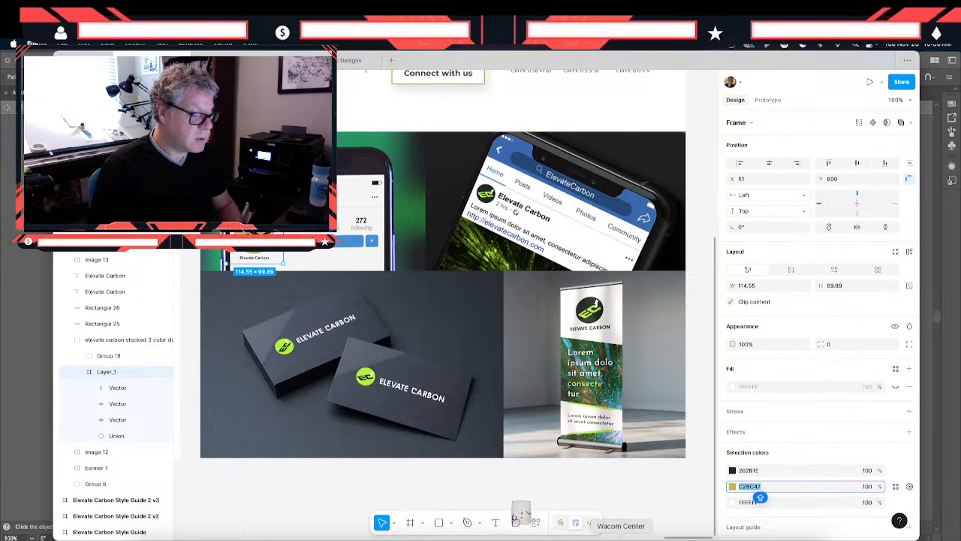
- Switch to Illustrator and set the fill of the logo's orange arrow to the olive C2BC47
{"action": "left_click", "coordinate": [621, 539]}
{"action": "left_click", "coordinate": [650, 539]}
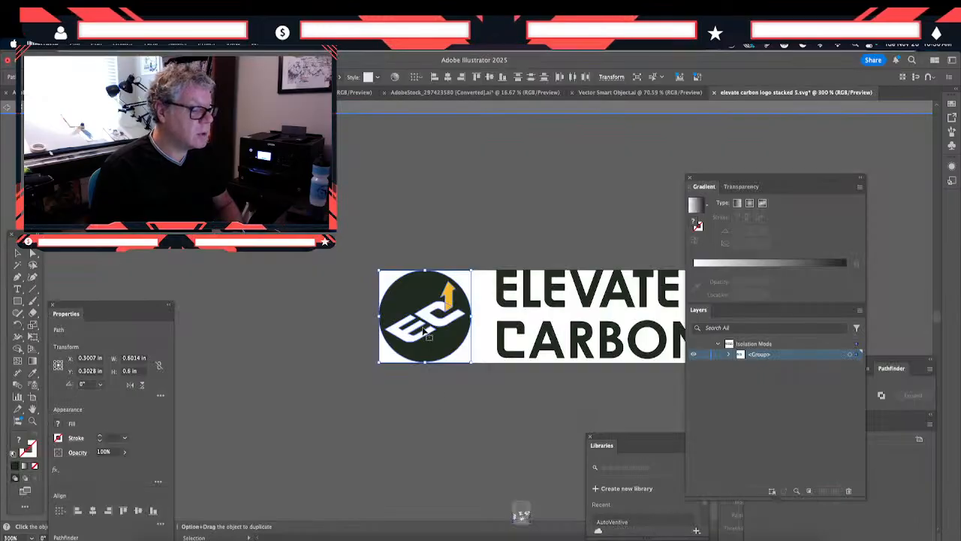
{"action": "double_click", "coordinate": [448, 295]}
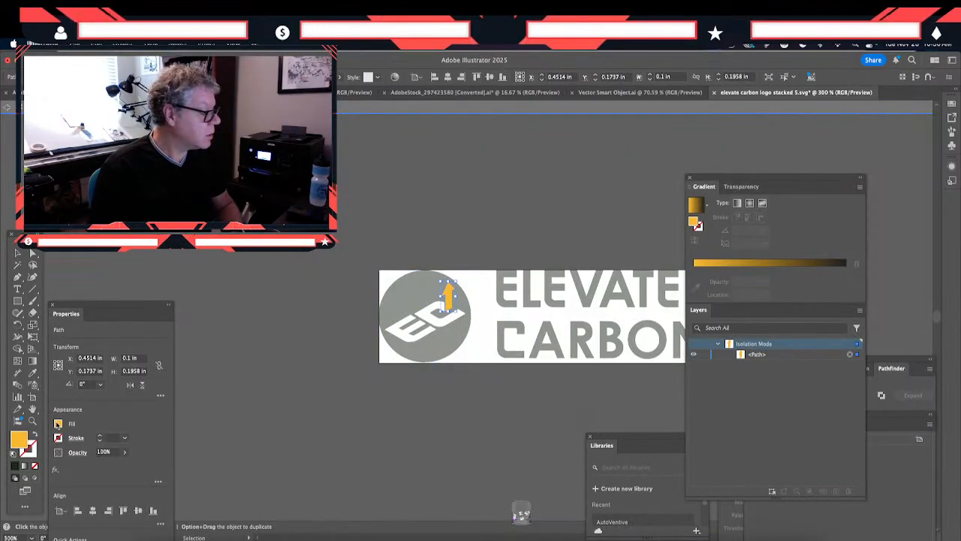
{"action": "double_click", "coordinate": [27, 436]}
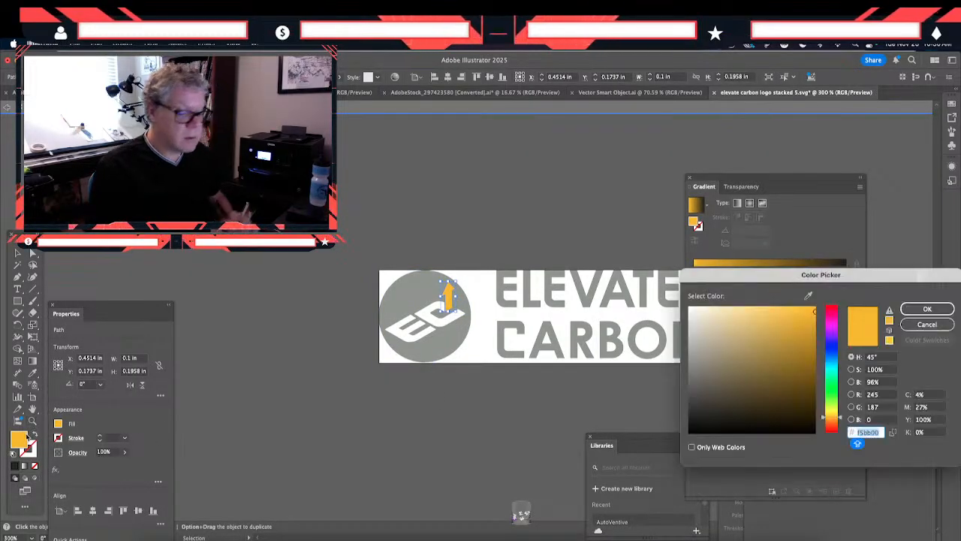
{"action": "key", "text": "Return"}
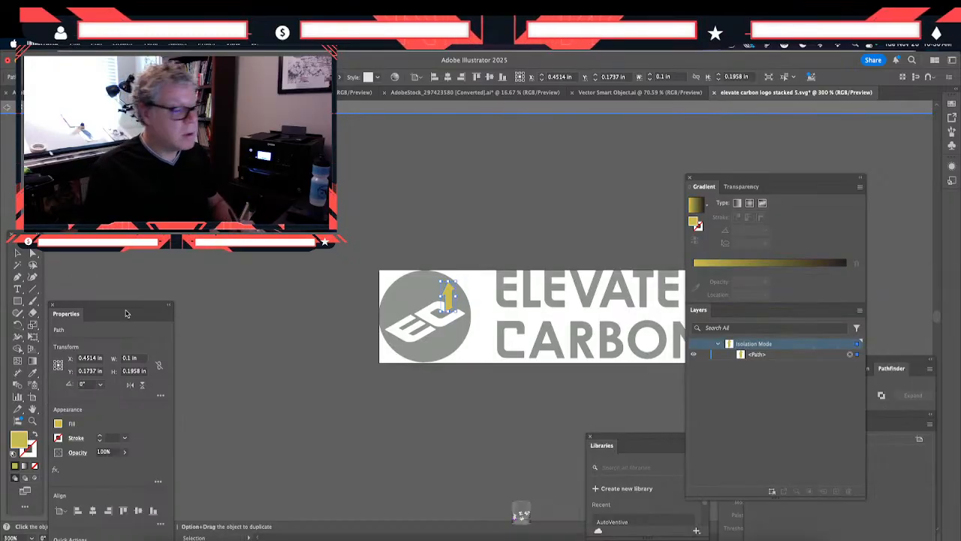
- Isolate the logo's inner group and copy the round symbol with the olive arrow, without the wordmark
{"action": "double_click", "coordinate": [437, 226]}
{"action": "left_click", "coordinate": [446, 303]}
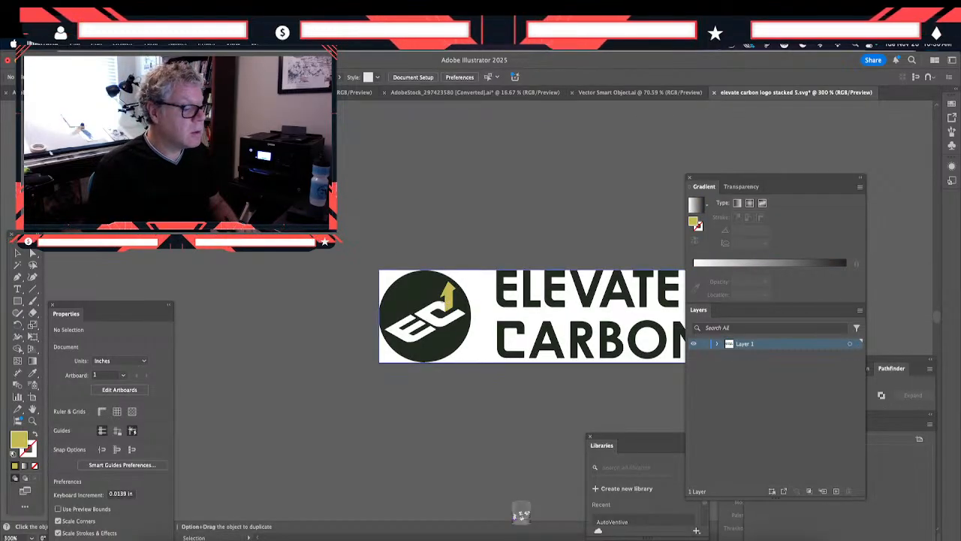
{"action": "double_click", "coordinate": [418, 302]}
{"action": "left_click", "coordinate": [419, 301]}
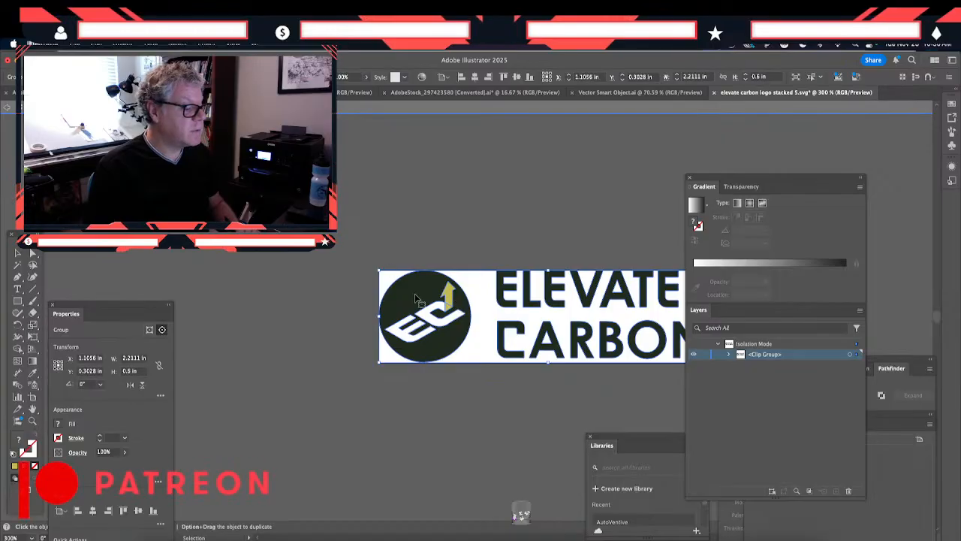
{"action": "double_click", "coordinate": [418, 299]}
{"action": "left_click", "coordinate": [417, 299]}
{"action": "double_click", "coordinate": [418, 299]}
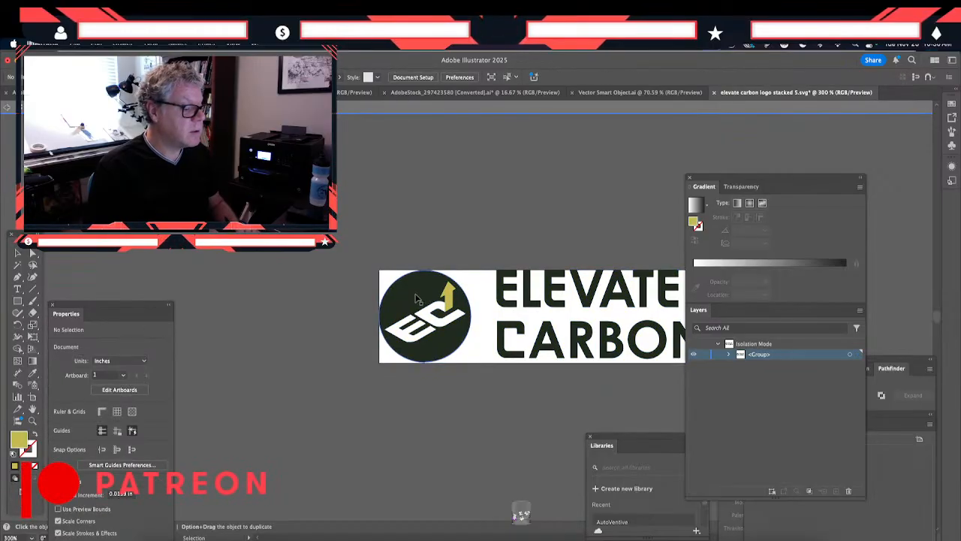
{"action": "left_click", "coordinate": [417, 299]}
{"action": "key", "text": "super+a"}
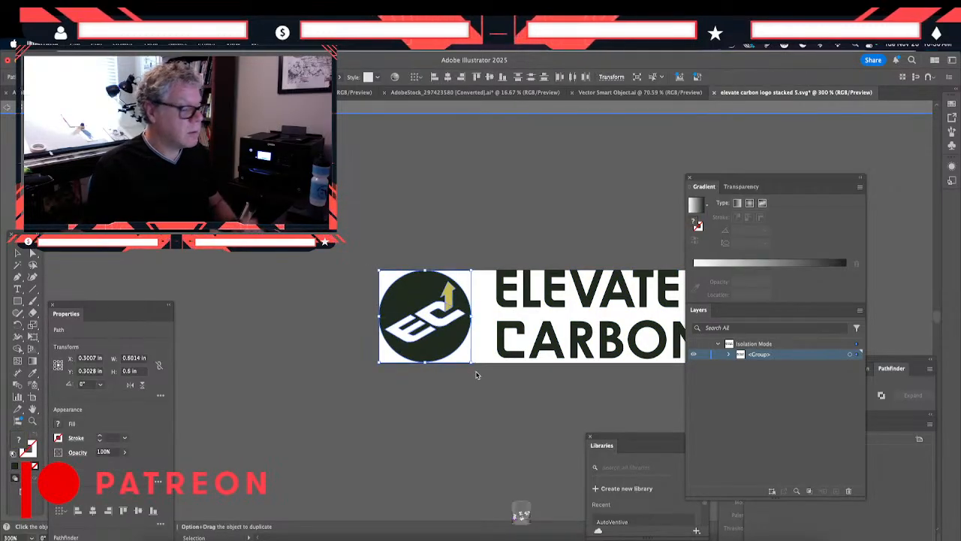
{"action": "key", "text": "super+c"}
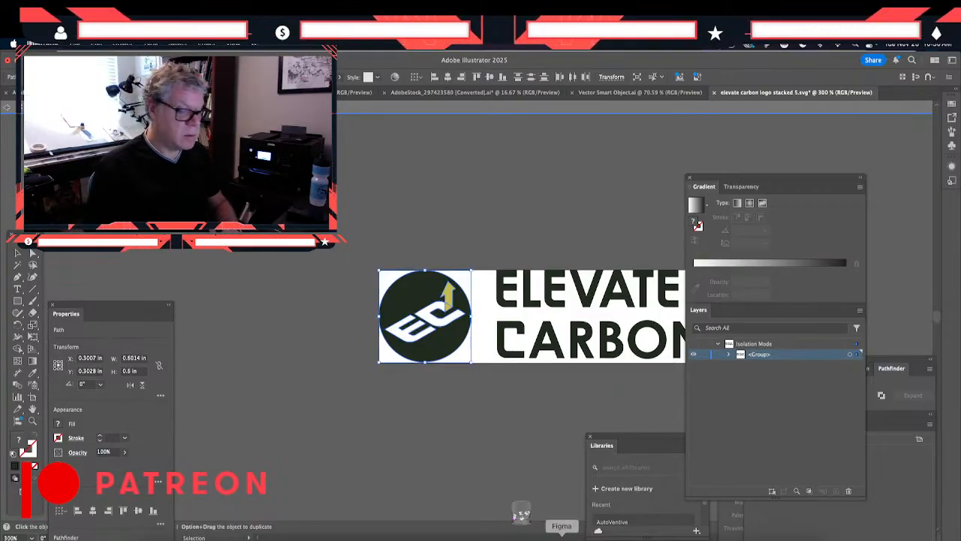
- Switch to Photoshop, paste the olive-arrow symbol as a Smart Object about 566 px wide over the orange-arrow one, and bring it to the top
{"action": "left_click", "coordinate": [520, 515]}
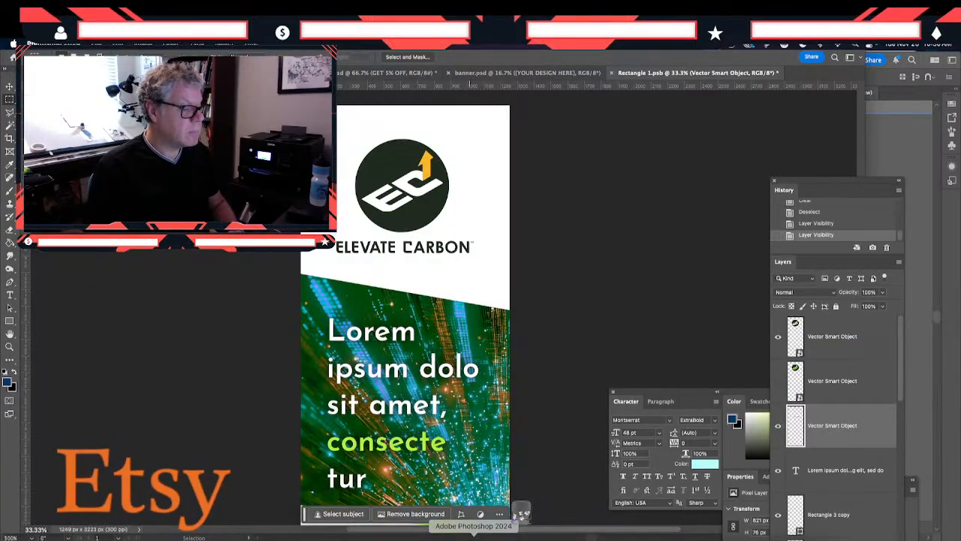
{"action": "key", "text": "super+v"}
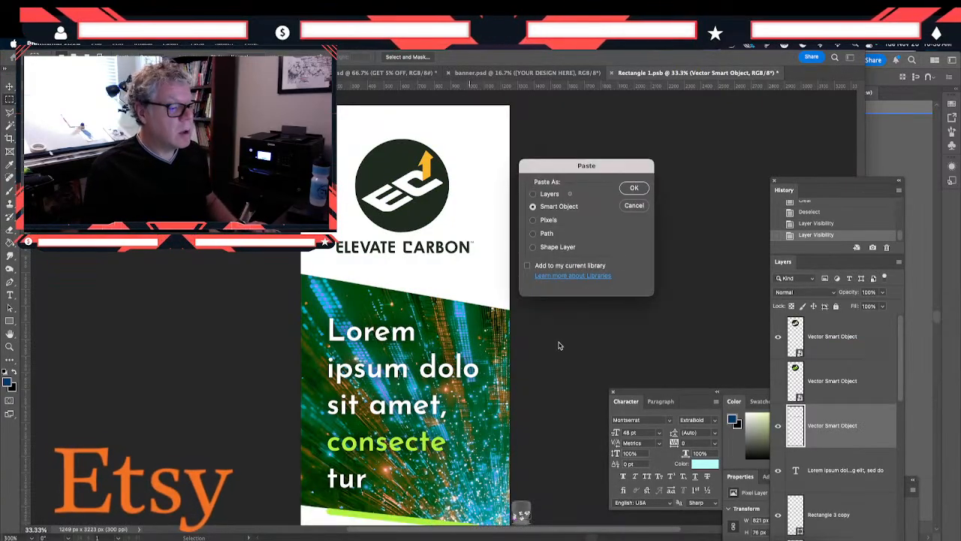
{"action": "left_click", "coordinate": [634, 188]}
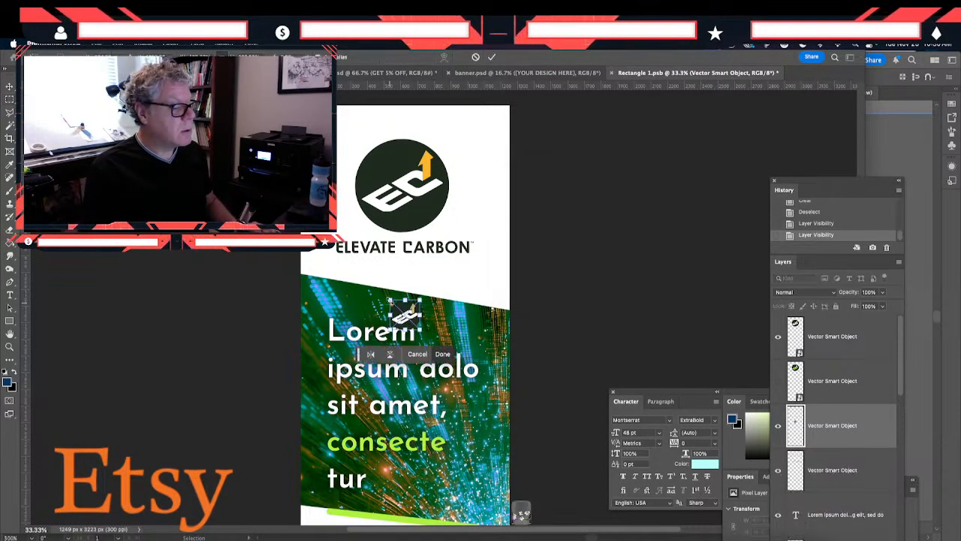
{"action": "left_click_drag", "start_coordinate": [391, 300], "coordinate": [336, 247]}
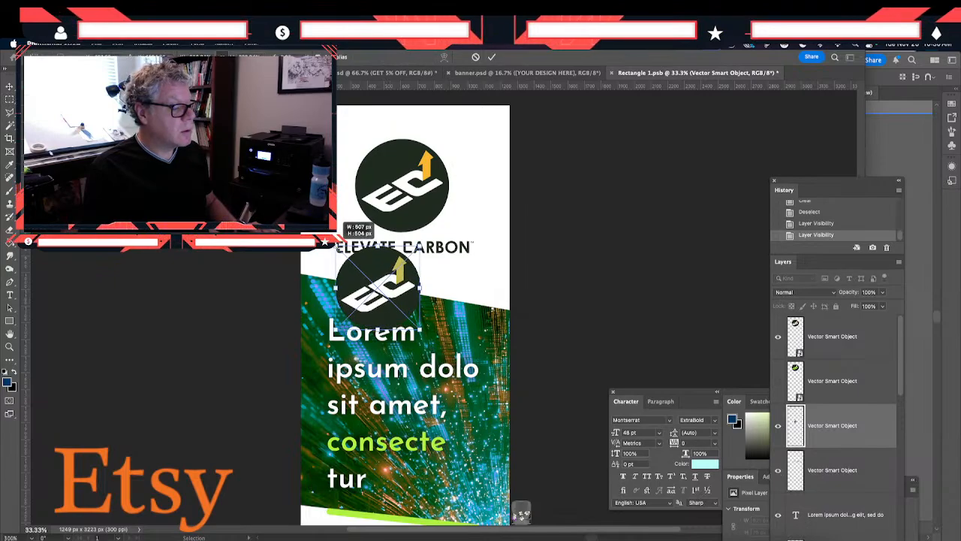
{"action": "left_click_drag", "start_coordinate": [403, 283], "coordinate": [451, 134]}
{"action": "key", "text": "Return"}
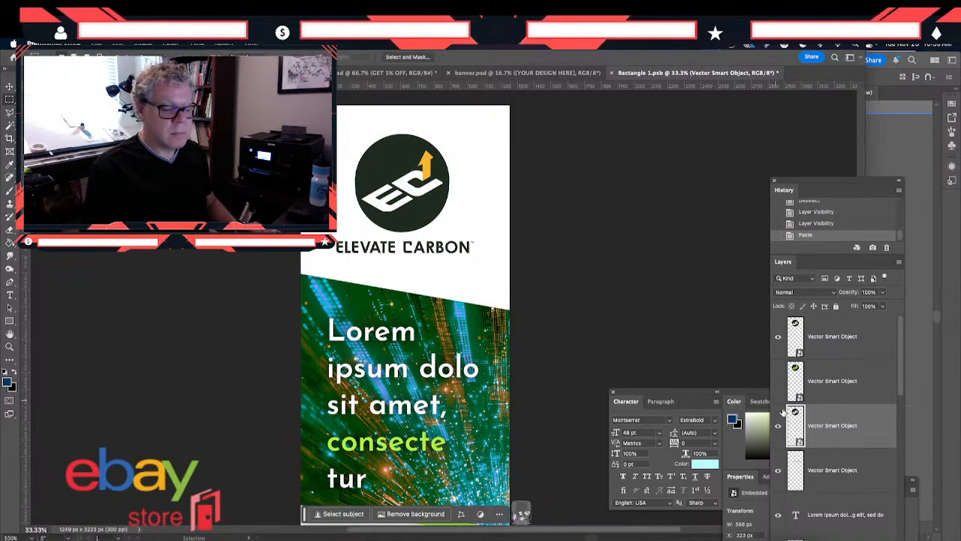
{"action": "left_click_drag", "start_coordinate": [797, 425], "coordinate": [797, 331]}
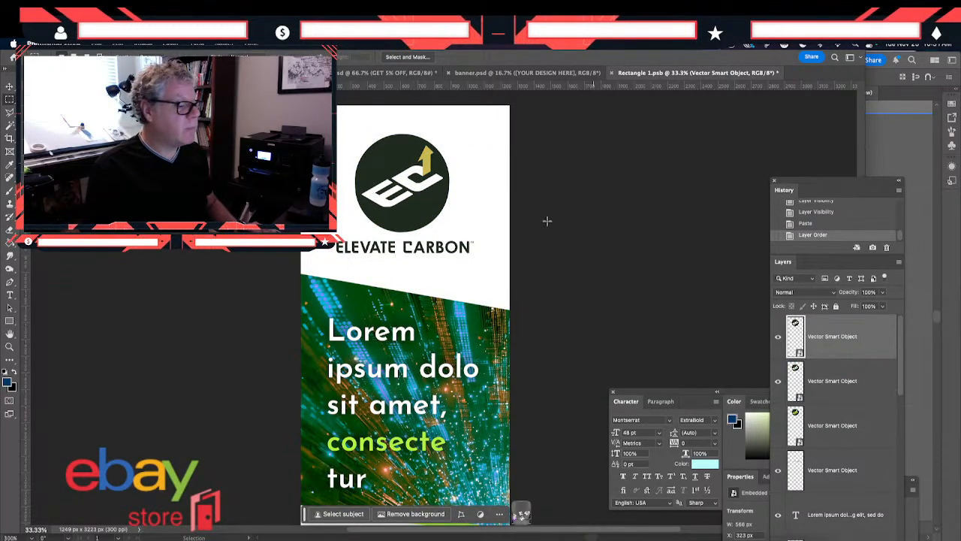
- Nudge the olive-arrow symbol slightly down toward the wordmark and hide the orange-arrow symbol layer beneath it
{"action": "left_click", "coordinate": [10, 89]}
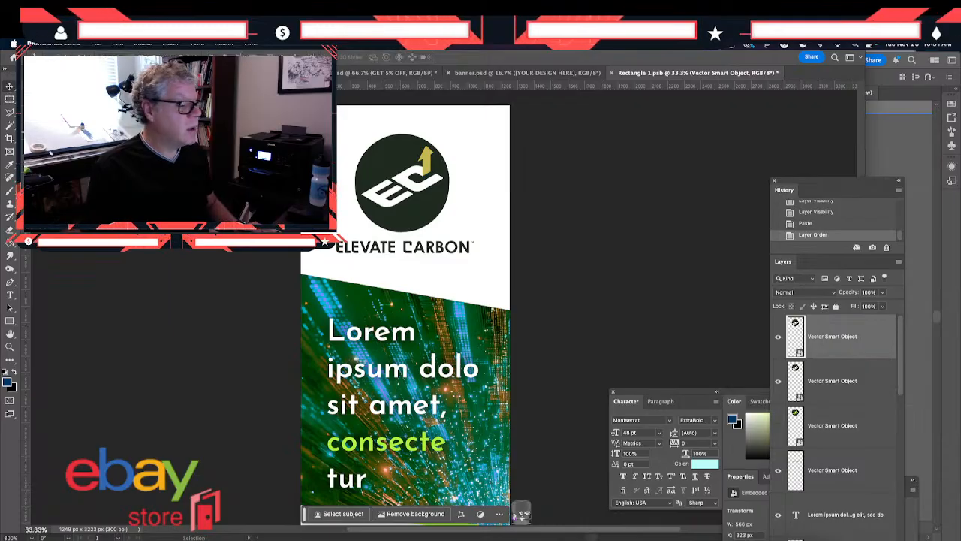
{"action": "left_click_drag", "start_coordinate": [398, 171], "coordinate": [396, 176]}
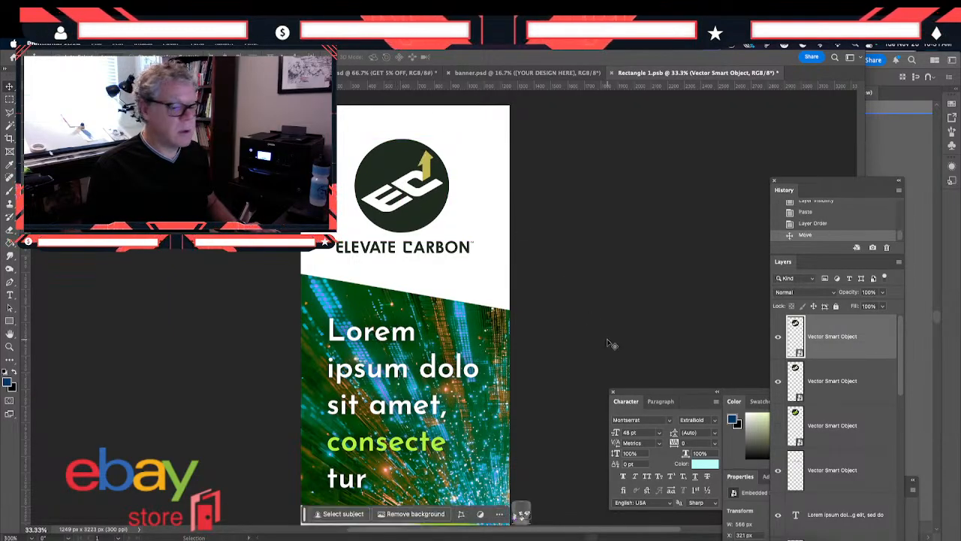
{"action": "left_click", "coordinate": [779, 381]}
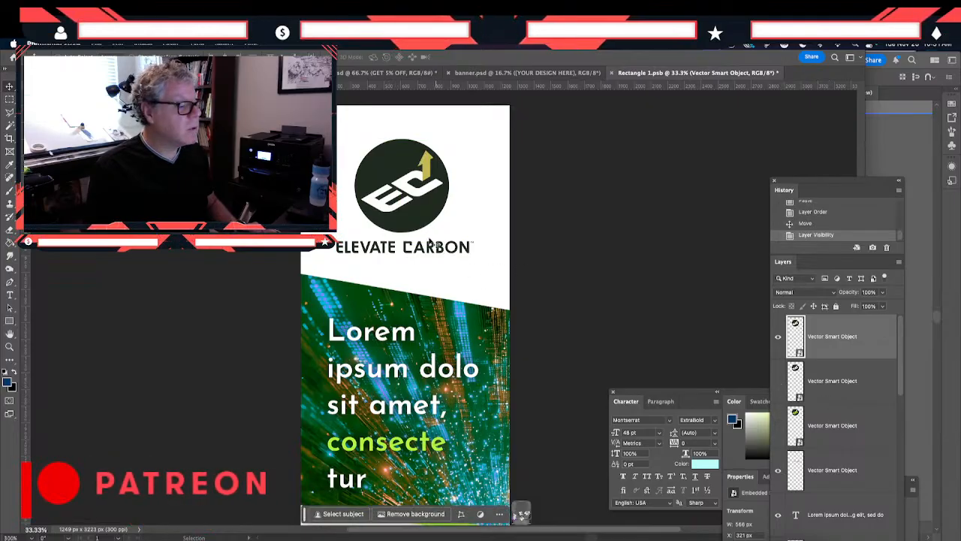
- Recolor the word "consecte" in the banner headline with the olive sampled from the logo's arrow
{"action": "scroll", "coordinate": [420, 335], "scroll_direction": "down", "scroll_amount": 2}
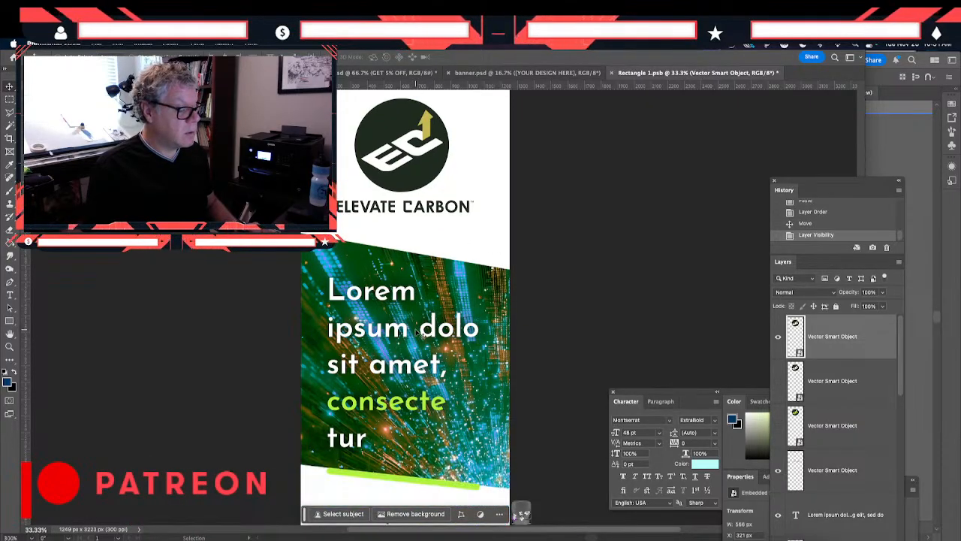
{"action": "left_click", "coordinate": [399, 406]}
{"action": "double_click", "coordinate": [399, 406]}
{"action": "left_click", "coordinate": [388, 400]}
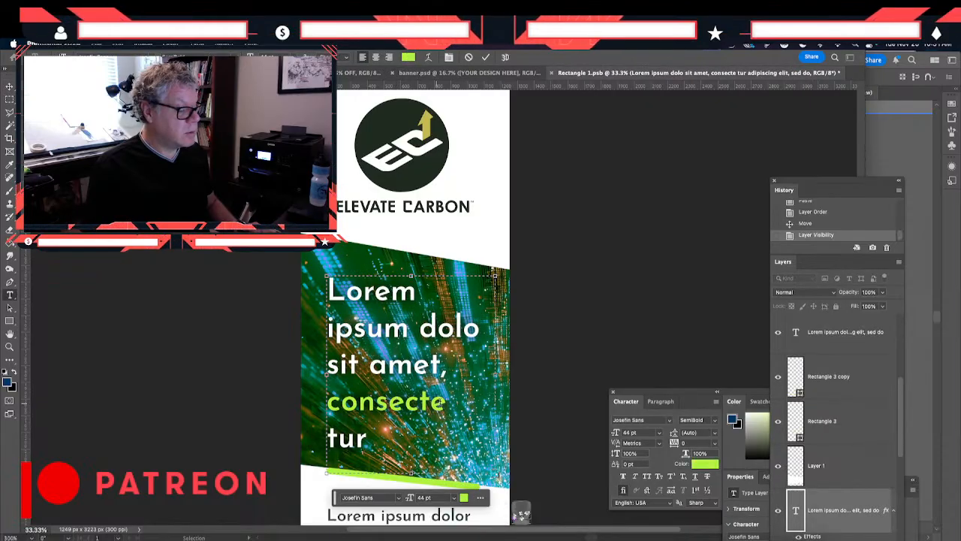
{"action": "double_click", "coordinate": [388, 402]}
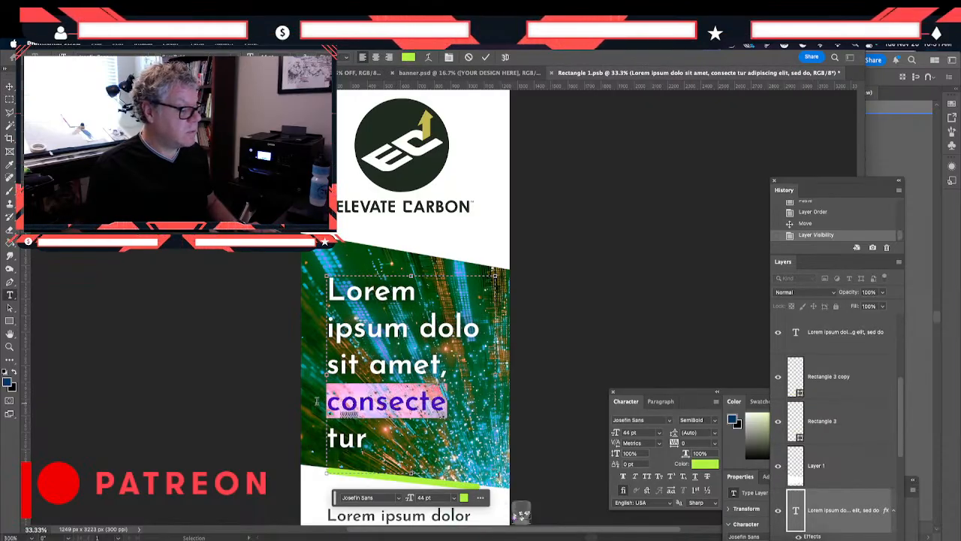
{"action": "left_click", "coordinate": [8, 383]}
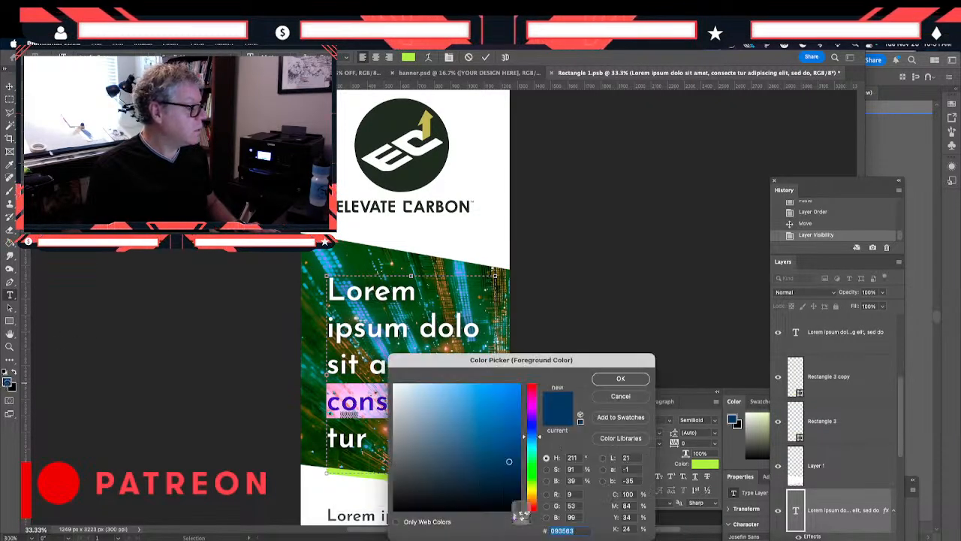
{"action": "left_click", "coordinate": [426, 119]}
{"action": "left_click", "coordinate": [622, 379]}
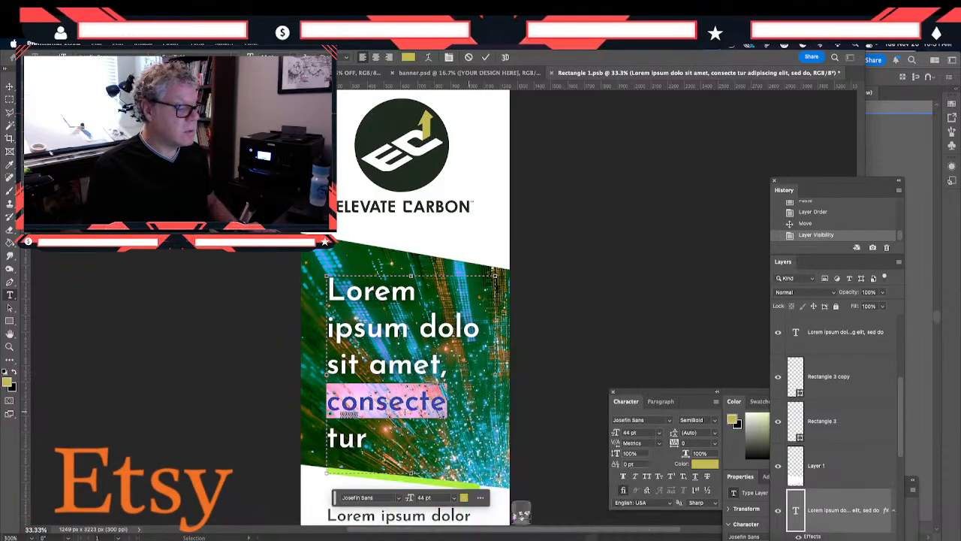
{"action": "left_click", "coordinate": [10, 87]}
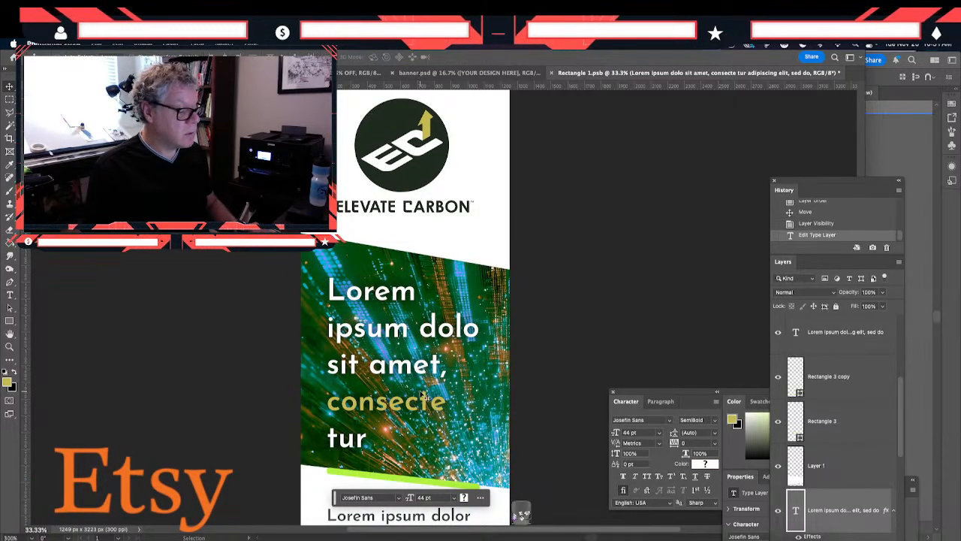
- Set the fill of both lime accent bars, Rectangle 3 and Rectangle 3 copy, to the olive c1ba5a
{"action": "scroll", "coordinate": [421, 390], "scroll_direction": "down", "scroll_amount": 5}
{"action": "double_click", "coordinate": [794, 426]}
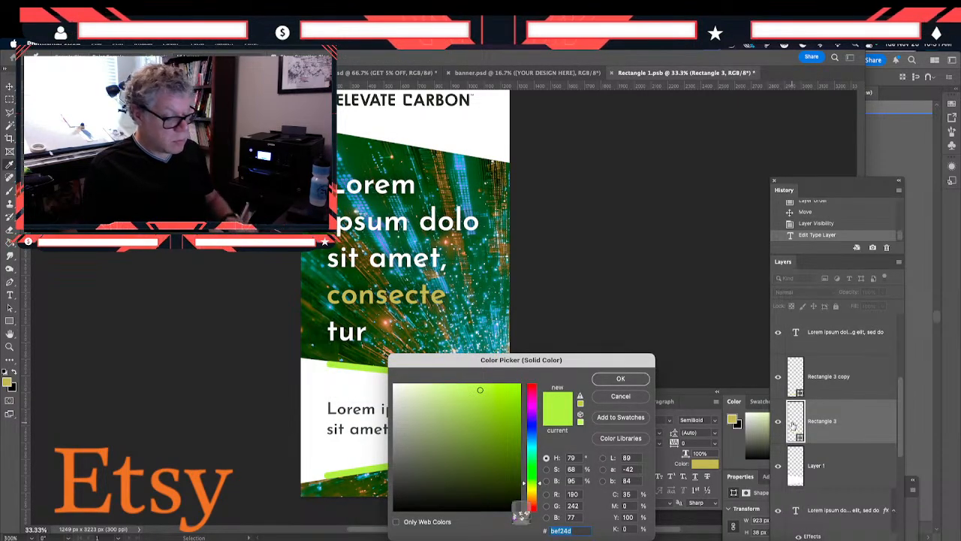
{"action": "key", "text": "Return"}
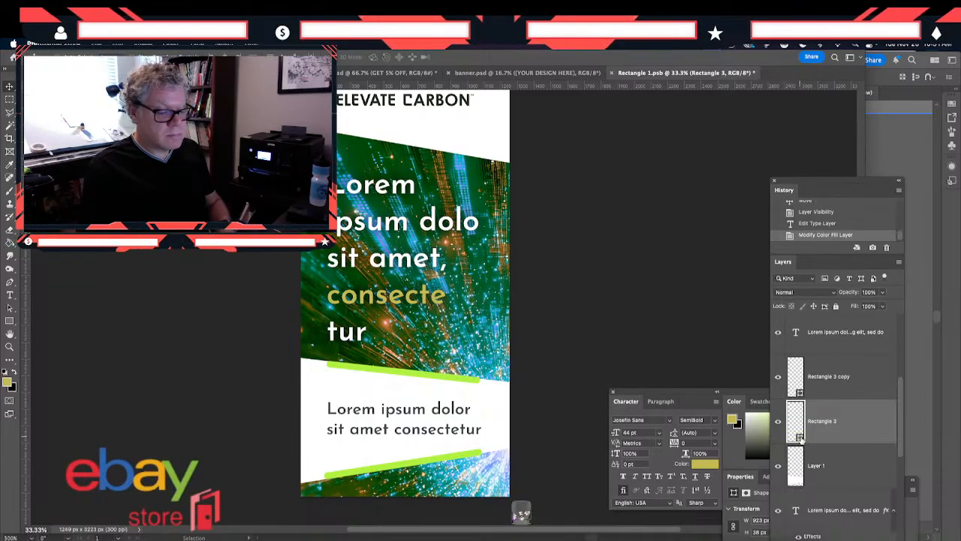
{"action": "left_click", "coordinate": [8, 382]}
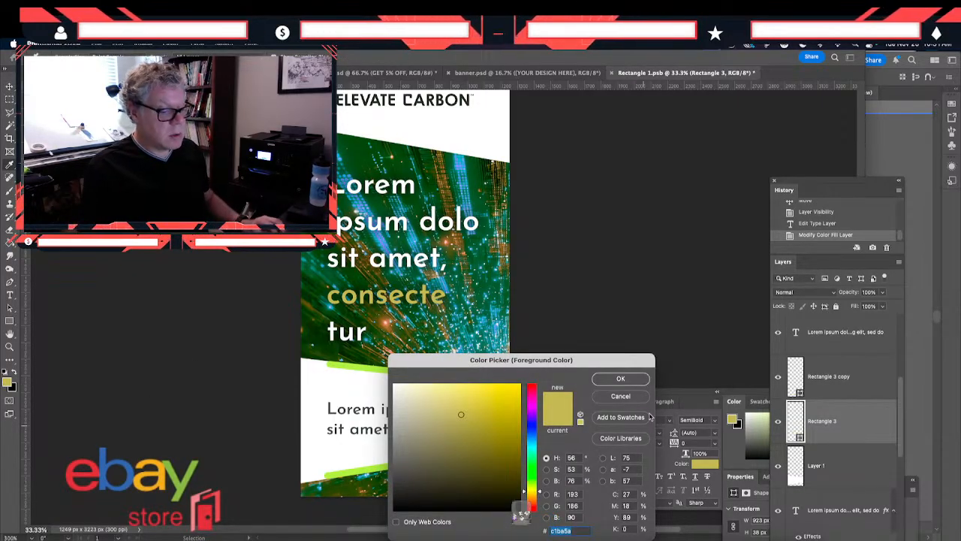
{"action": "left_click", "coordinate": [642, 397]}
{"action": "double_click", "coordinate": [797, 420]}
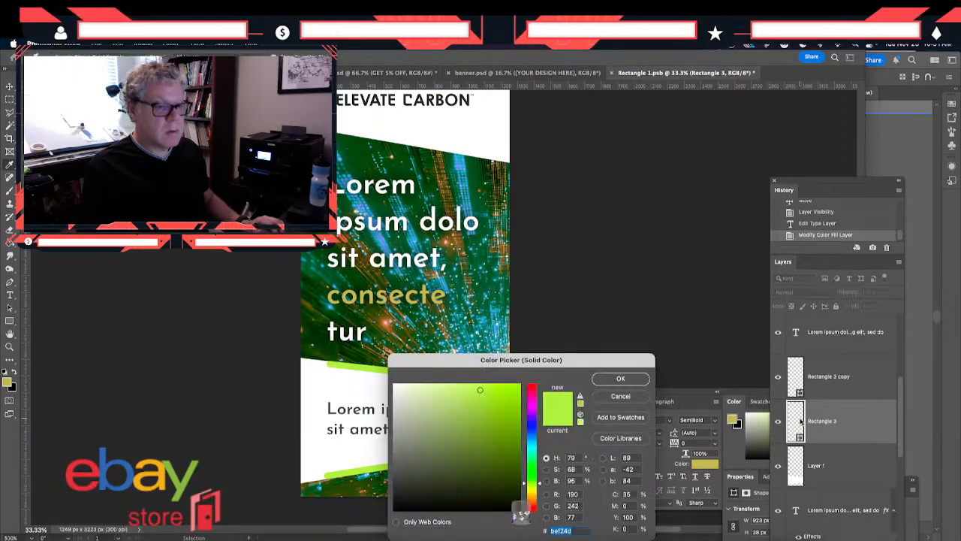
{"action": "key", "text": "super+v"}
{"action": "key", "text": "Return"}
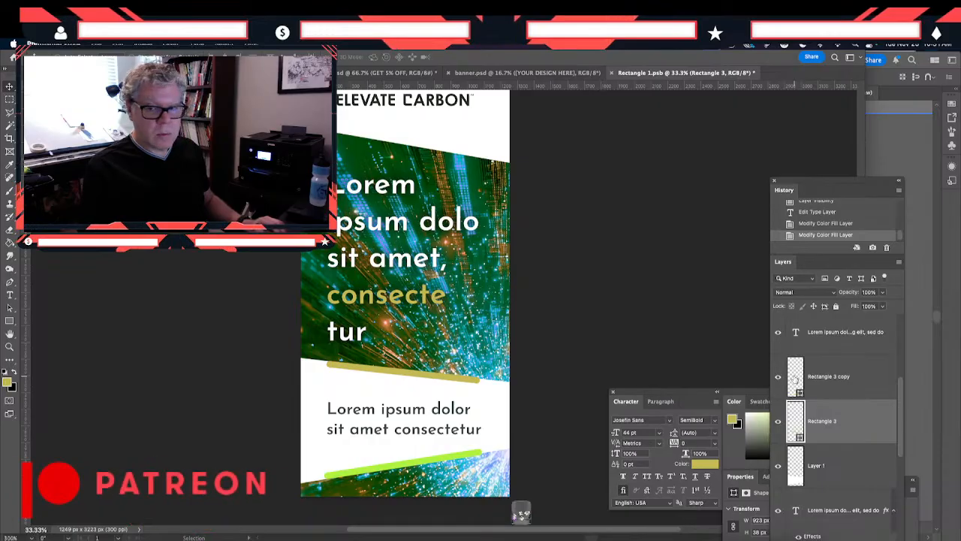
{"action": "double_click", "coordinate": [795, 378]}
{"action": "type", "text": "c1ba5a"}
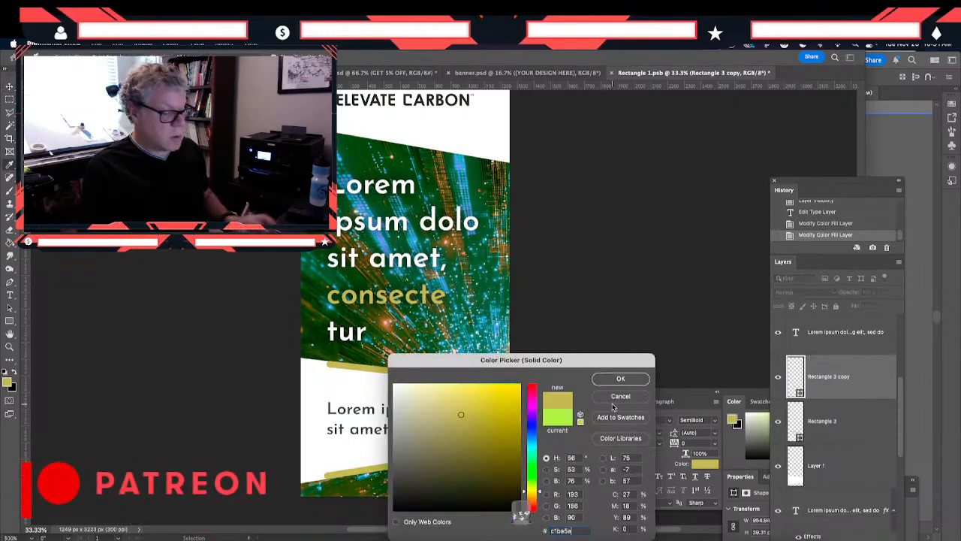
{"action": "left_click", "coordinate": [614, 381]}
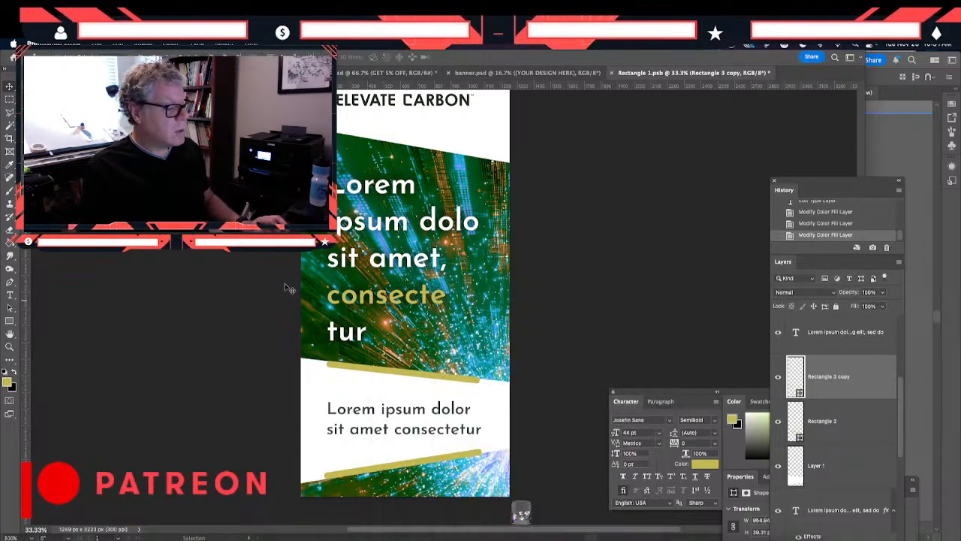
- Select the whole canvas and fill the lime overlay on Layer 2 with the olive foreground color using the Paint Bucket
{"action": "scroll", "coordinate": [808, 432], "scroll_direction": "down", "scroll_amount": 5}
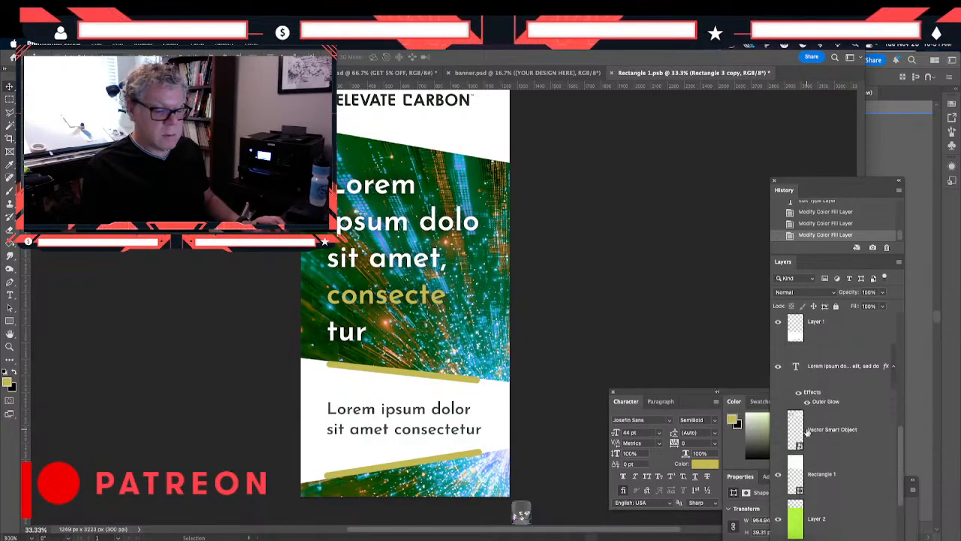
{"action": "left_click", "coordinate": [799, 433]}
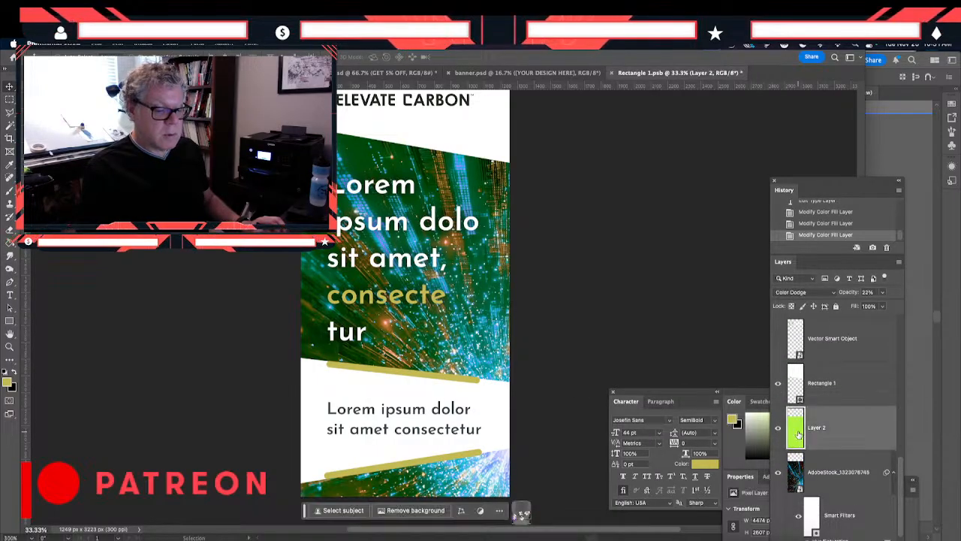
{"action": "key", "text": "ctrl+a"}
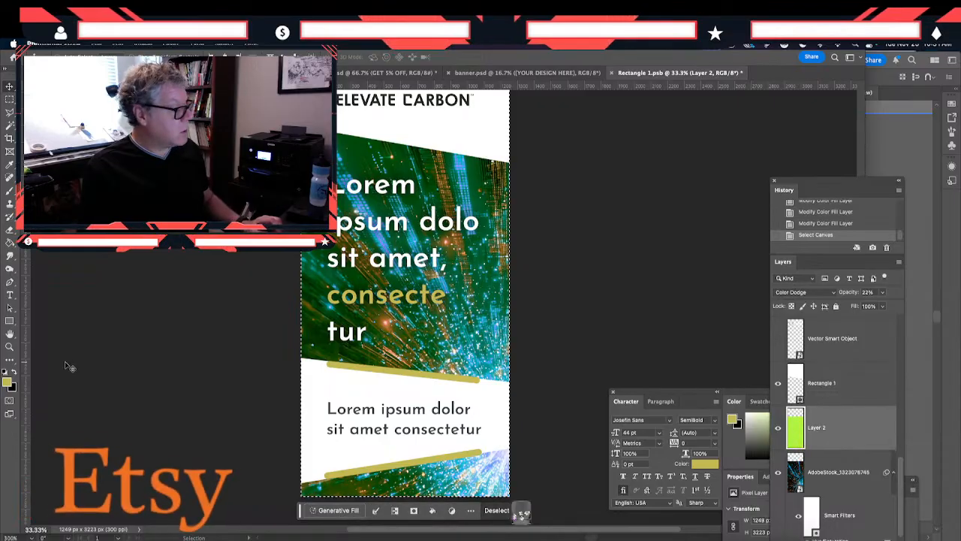
{"action": "left_click", "coordinate": [8, 244]}
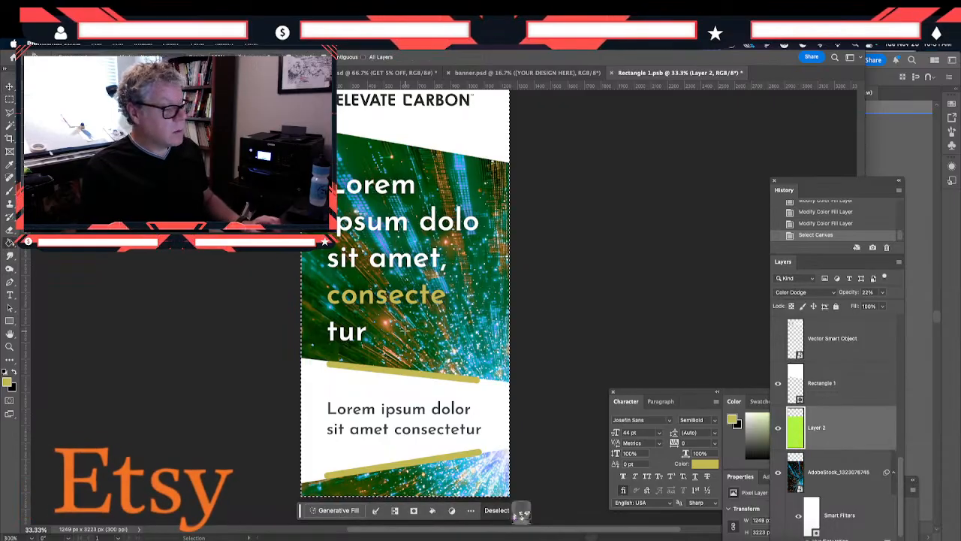
{"action": "left_click", "coordinate": [405, 308]}
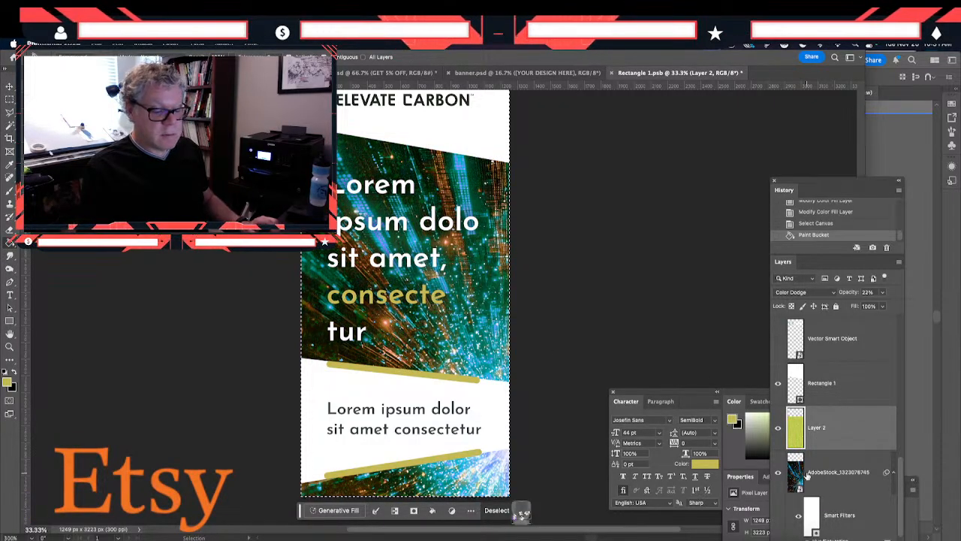
- Disable the smart filters on the AdobeStock background image
{"action": "left_click", "coordinate": [840, 472]}
{"action": "scroll", "coordinate": [845, 509], "scroll_direction": "down", "scroll_amount": 2}
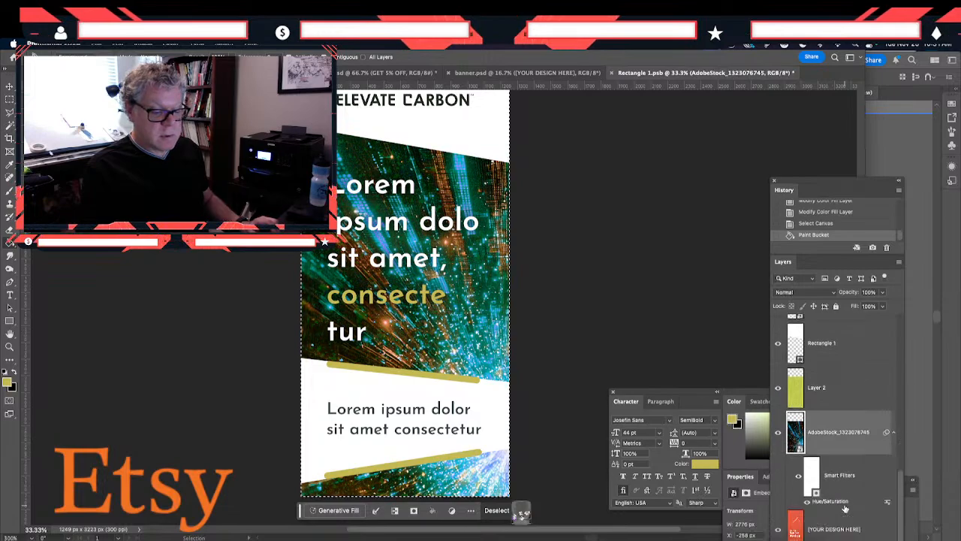
{"action": "left_click", "coordinate": [798, 475]}
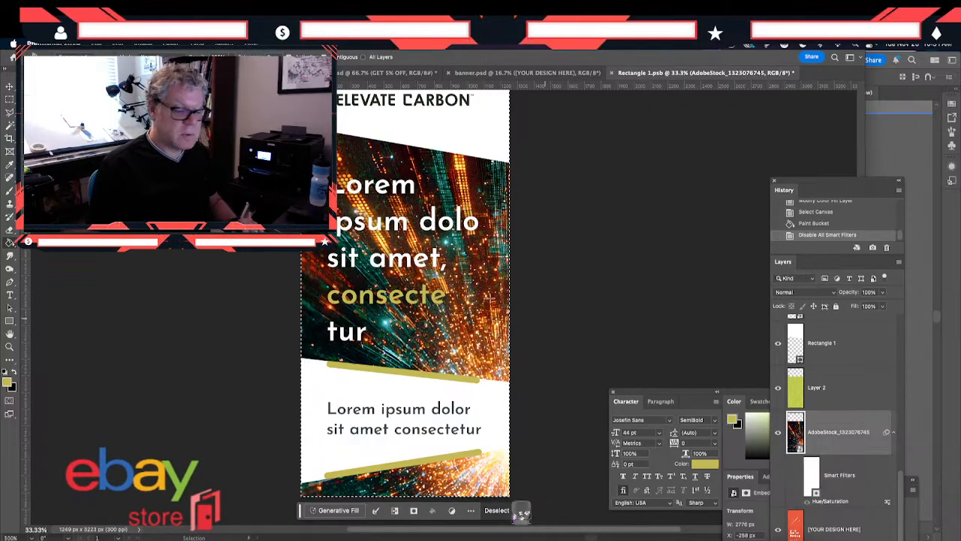
{"action": "mouse_move", "coordinate": [449, 278]}
{"action": "left_mouse_down"}
{"action": "mouse_move", "coordinate": [461, 364]}
{"action": "mouse_move", "coordinate": [433, 275]}
{"action": "left_mouse_up"}
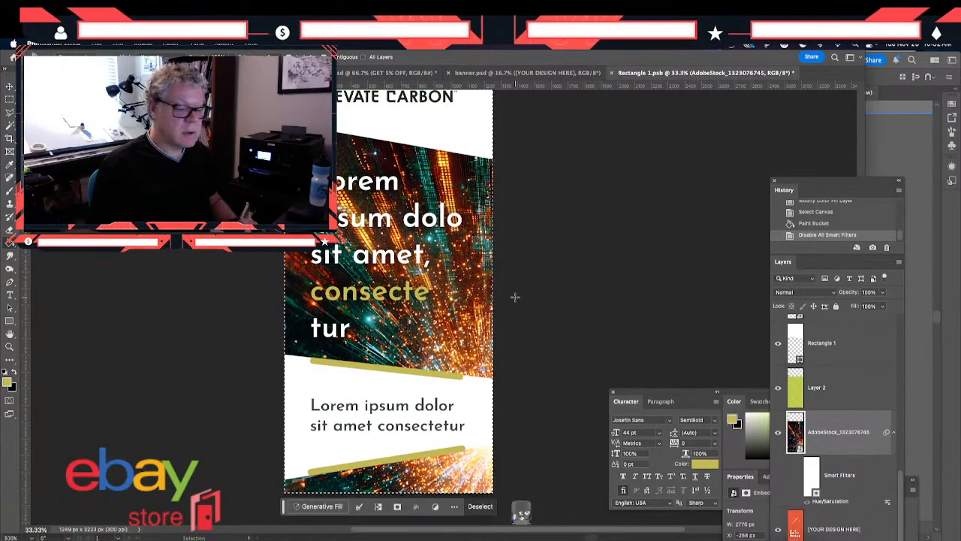
- Set the olive overlay on Layer 2 to 65% opacity and Normal blending mode
{"action": "left_click", "coordinate": [816, 396]}
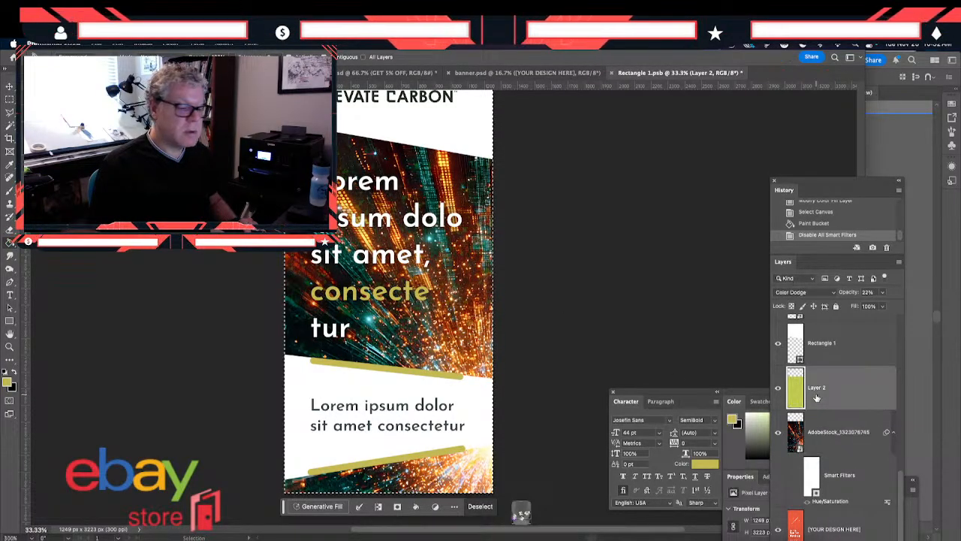
{"action": "left_click", "coordinate": [883, 292]}
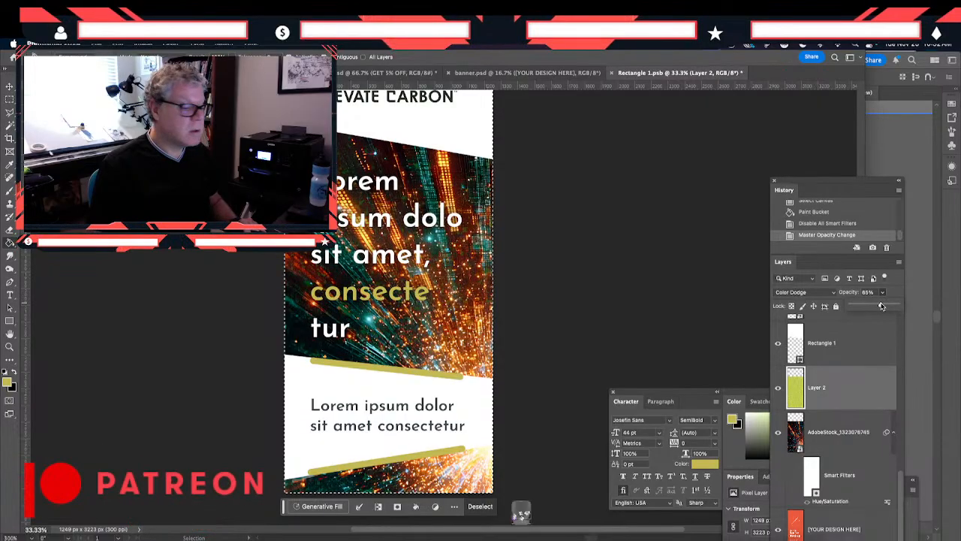
{"action": "left_click", "coordinate": [882, 306]}
{"action": "left_click", "coordinate": [832, 293]}
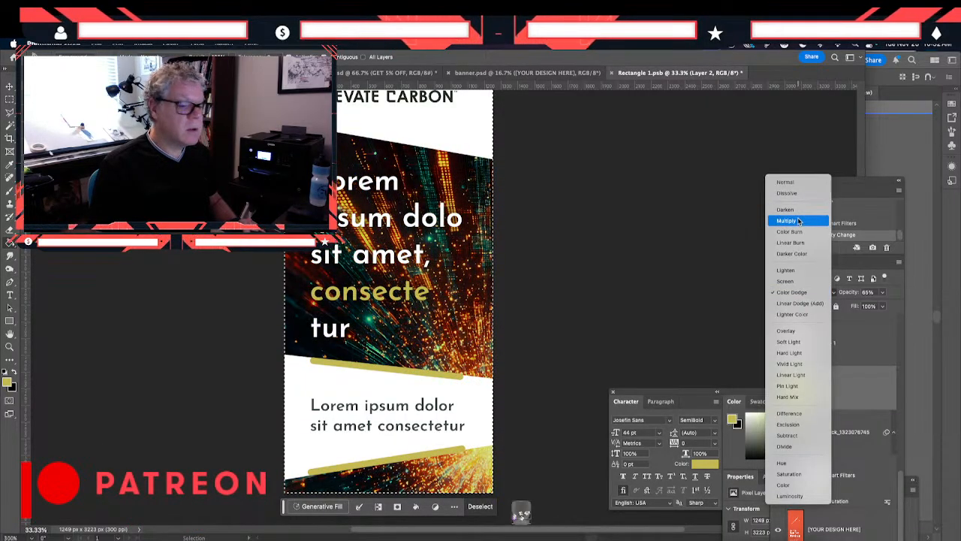
{"action": "left_click", "coordinate": [785, 182]}
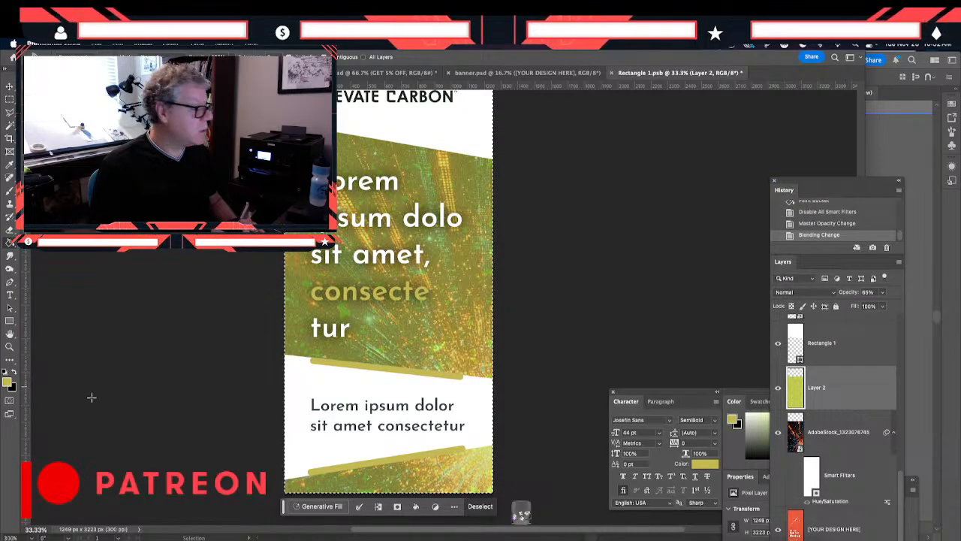
- Swap the foreground and background colors, and copy the hex value 464646 from the Dark Gray primary swatch in Figma
{"action": "left_click", "coordinate": [14, 371]}
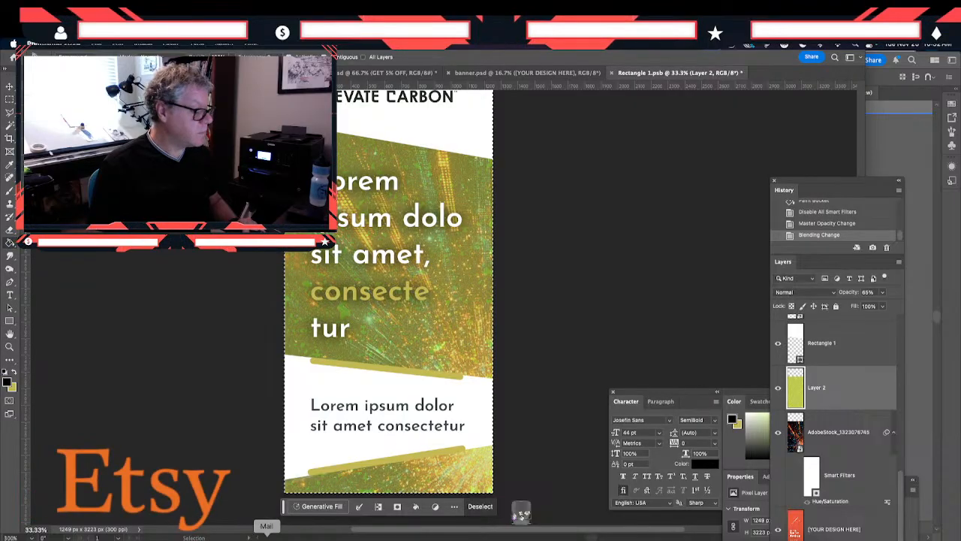
{"action": "left_click", "coordinate": [521, 514]}
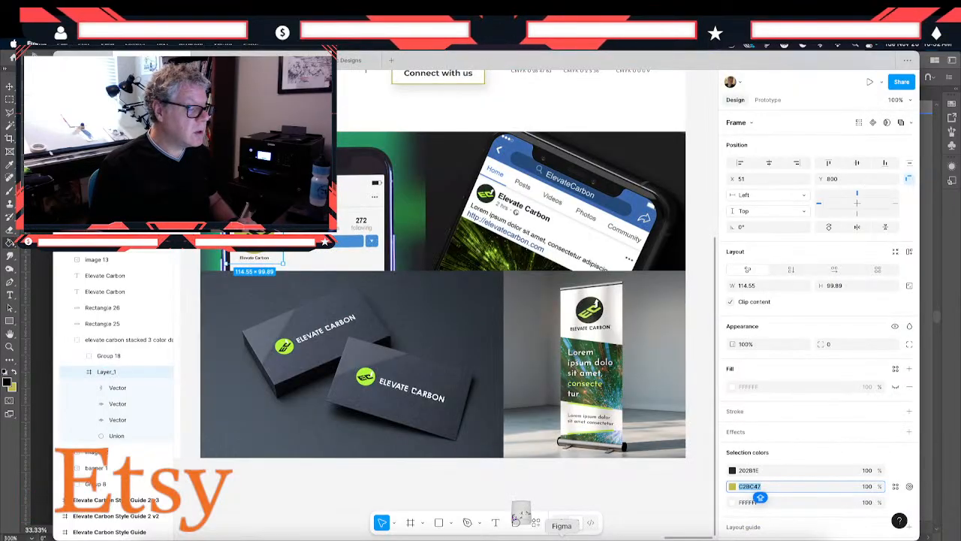
{"action": "scroll", "coordinate": [357, 361], "scroll_direction": "up", "scroll_amount": 7}
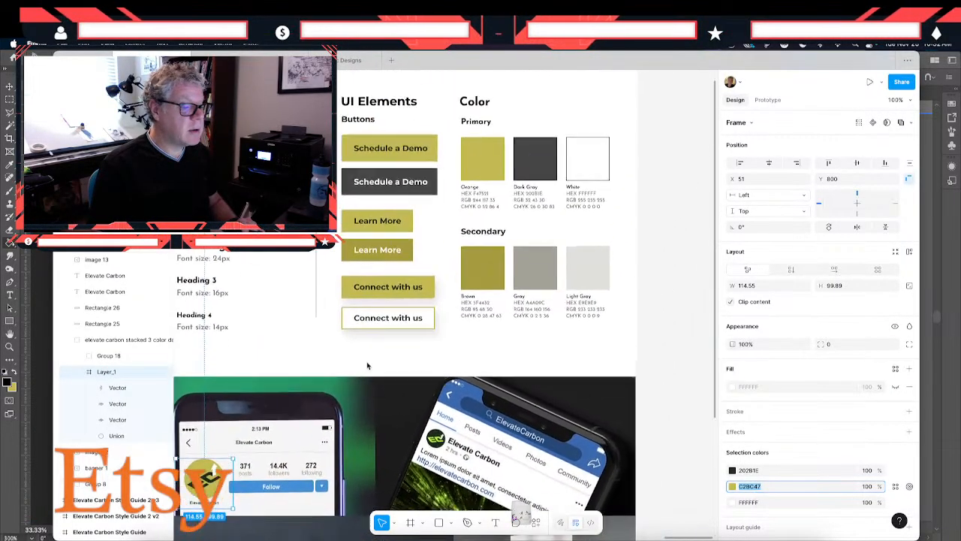
{"action": "double_click", "coordinate": [526, 183]}
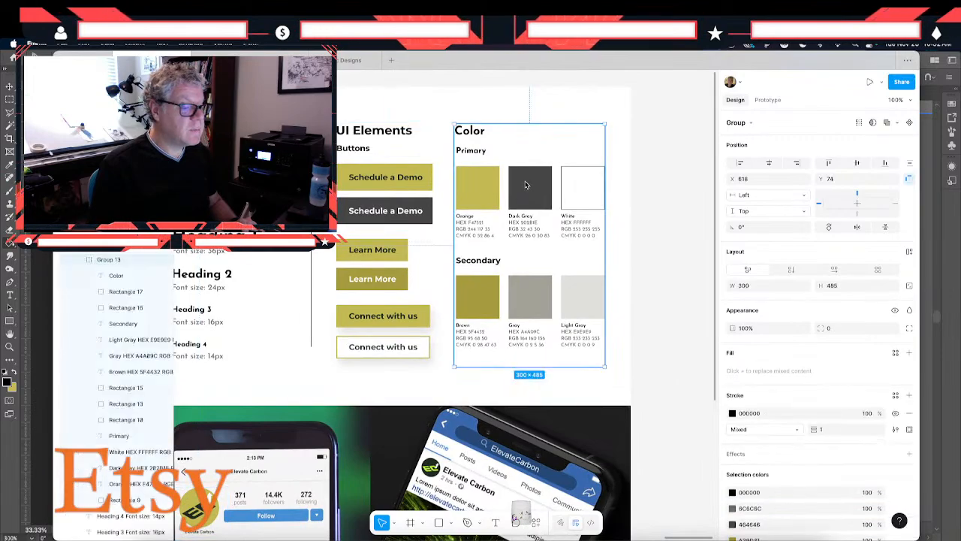
{"action": "double_click", "coordinate": [526, 185]}
{"action": "left_click", "coordinate": [770, 358]}
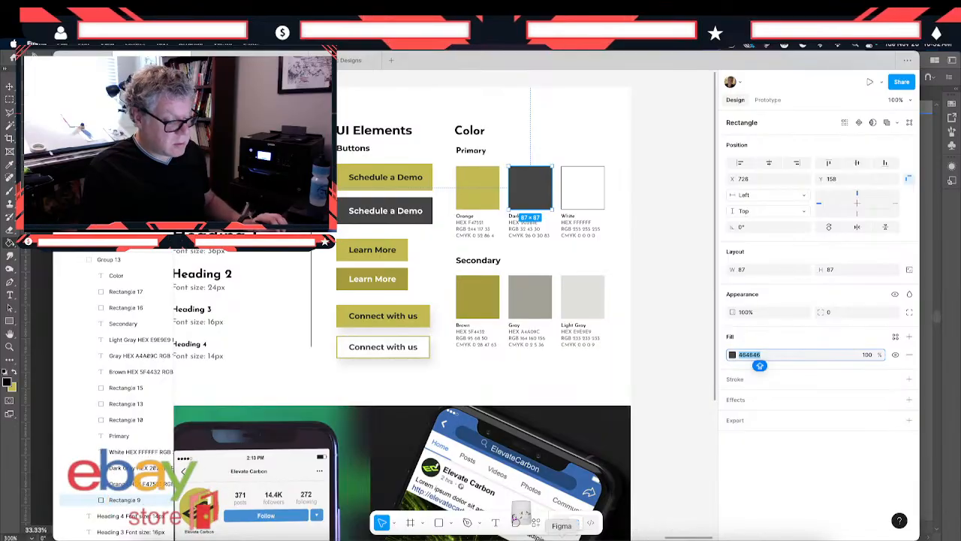
- Switch to Photoshop and set the foreground color to hex 464646
{"action": "left_click", "coordinate": [474, 538]}
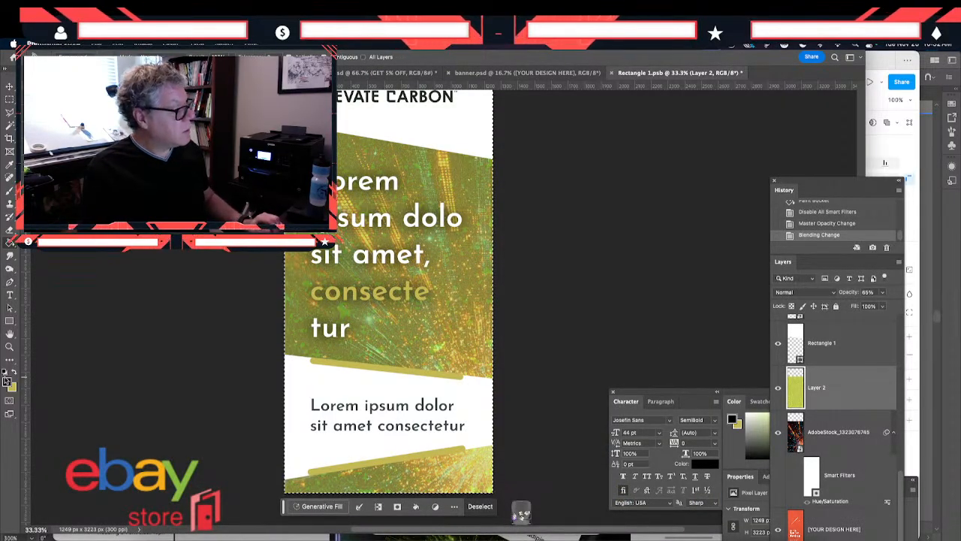
{"action": "left_click", "coordinate": [7, 382]}
{"action": "type", "text": "464646"}
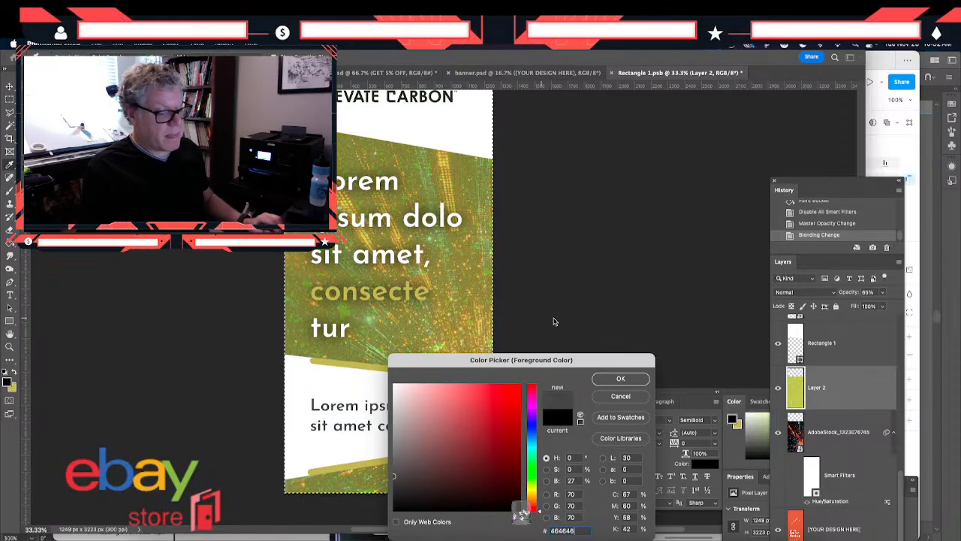
{"action": "left_click", "coordinate": [619, 378]}
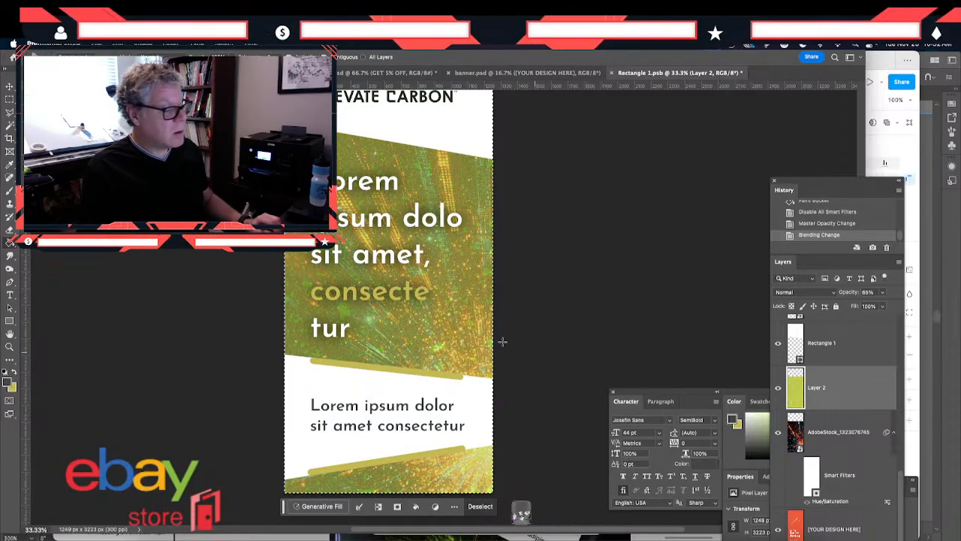
- Hide the olive Layer 2 and fill a new layer above it with the dark gray foreground color using the Paint Bucket
{"action": "left_click", "coordinate": [360, 279]}
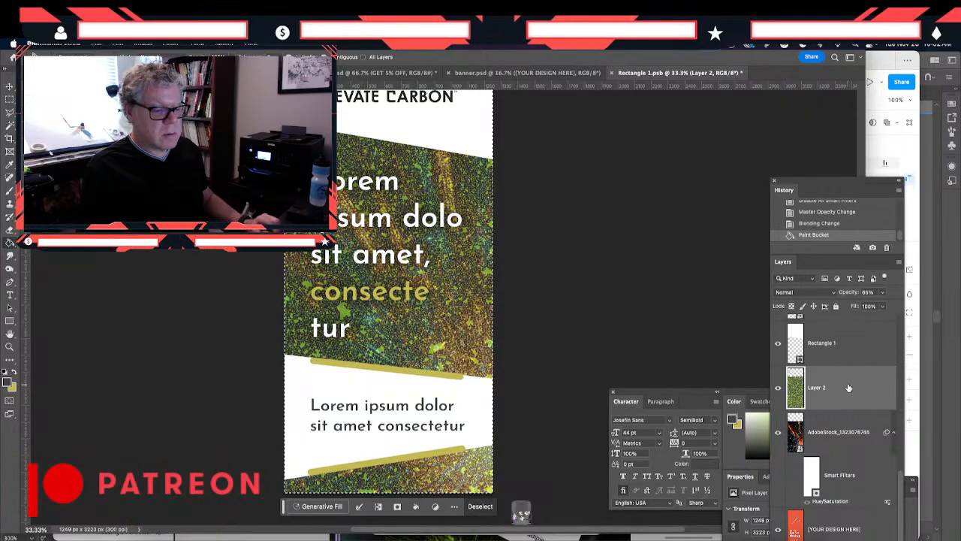
{"action": "key", "text": "super+z"}
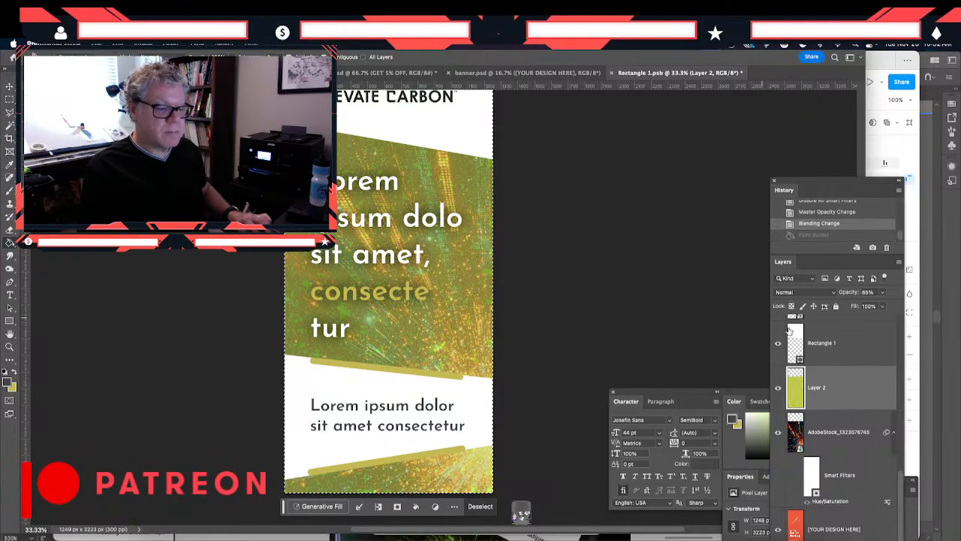
{"action": "left_click", "coordinate": [778, 388]}
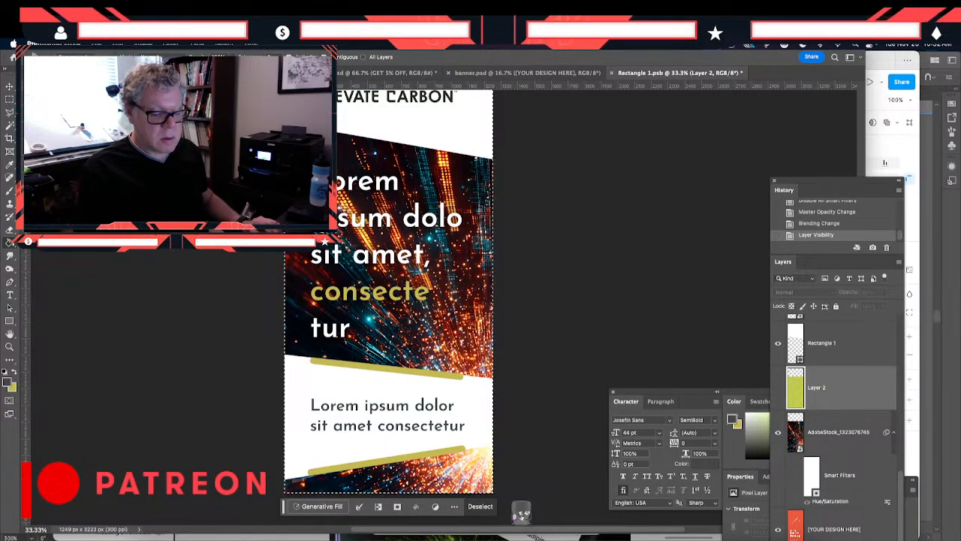
{"action": "key", "text": "alt+shift+super+n"}
{"action": "left_click", "coordinate": [441, 328]}
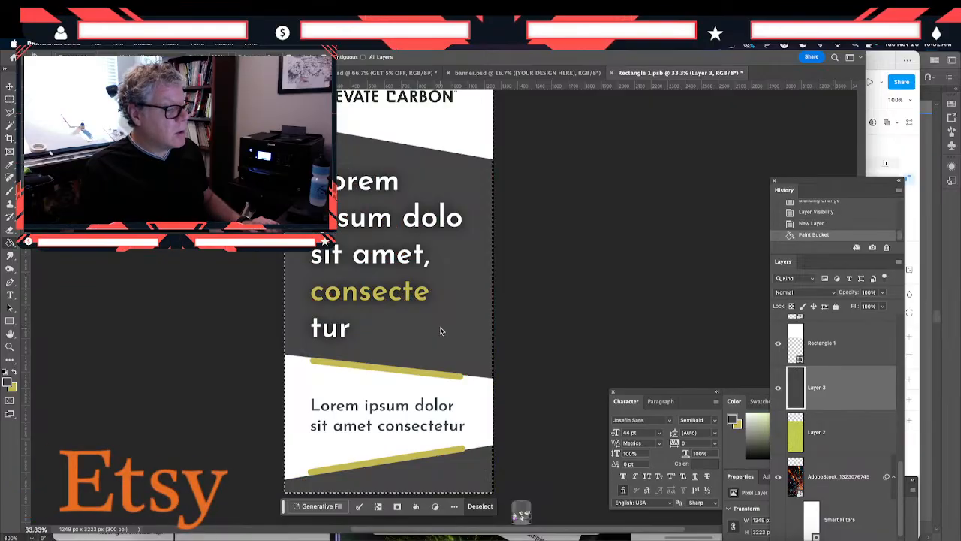
- Lower the opacity of the dark gray overlay on Layer 3 to 28%
{"action": "left_click", "coordinate": [882, 293]}
{"action": "left_click_drag", "start_coordinate": [880, 304], "coordinate": [851, 307]}
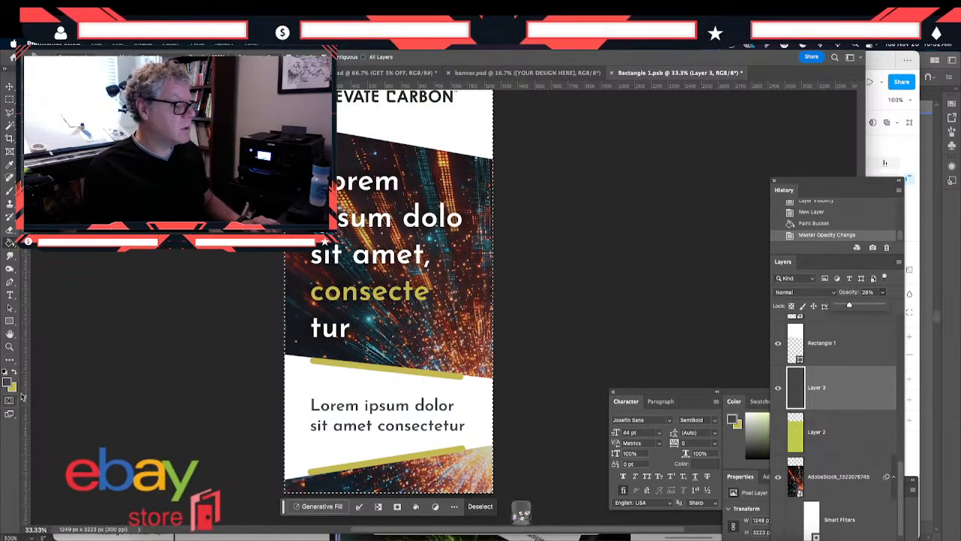
{"action": "left_click", "coordinate": [234, 335]}
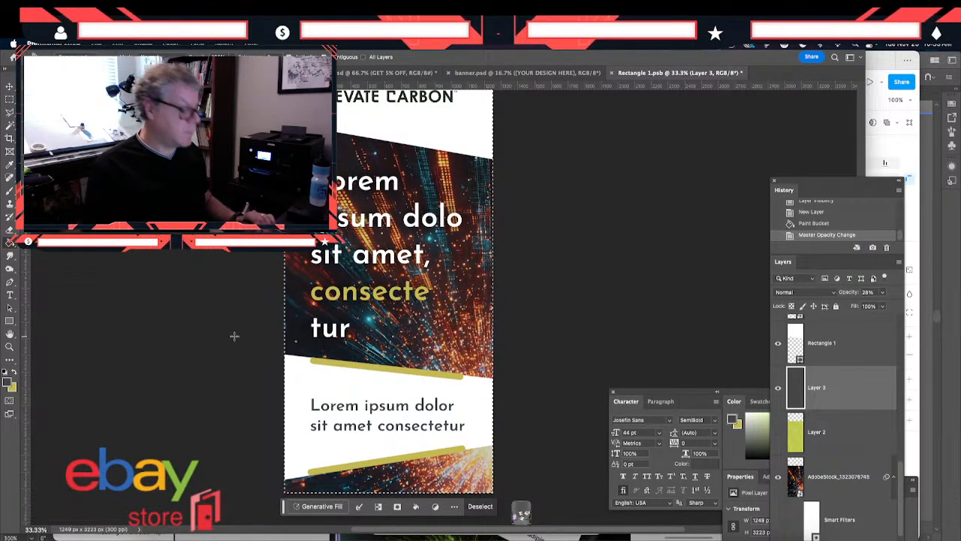
- Deselect the canvas and save Rectangle 1.psb to update the artwork in the banner.psd mockup
{"action": "key", "text": "ctrl+minus"}
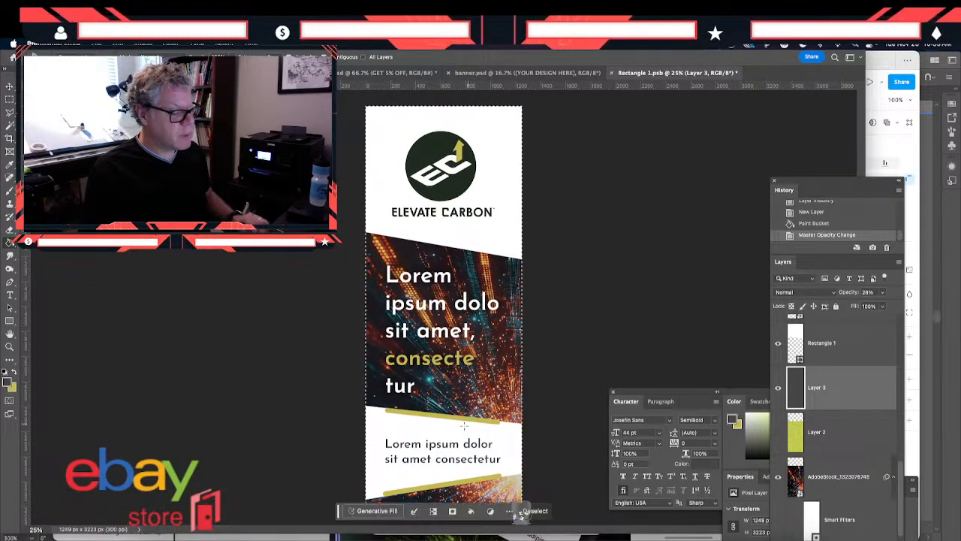
{"action": "left_click", "coordinate": [523, 512]}
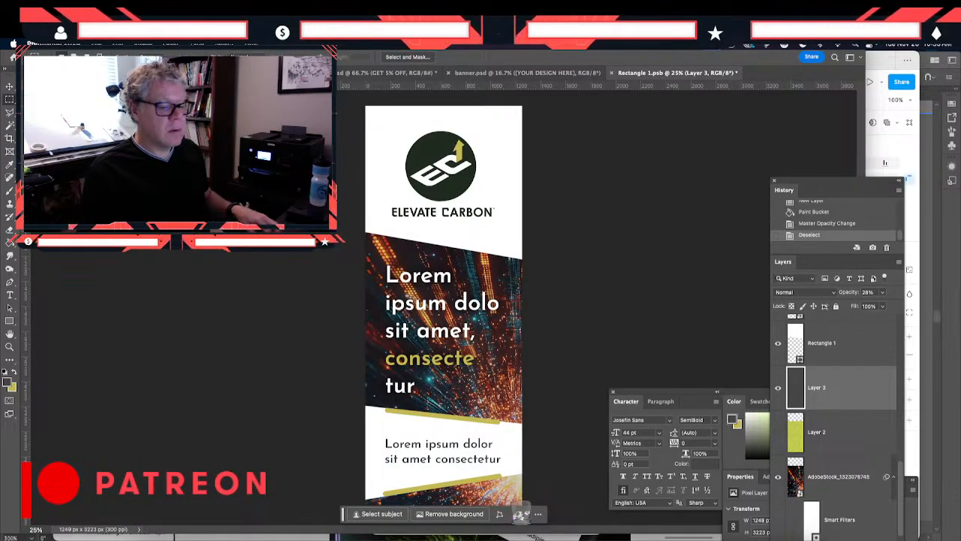
{"action": "key", "text": "super+s"}
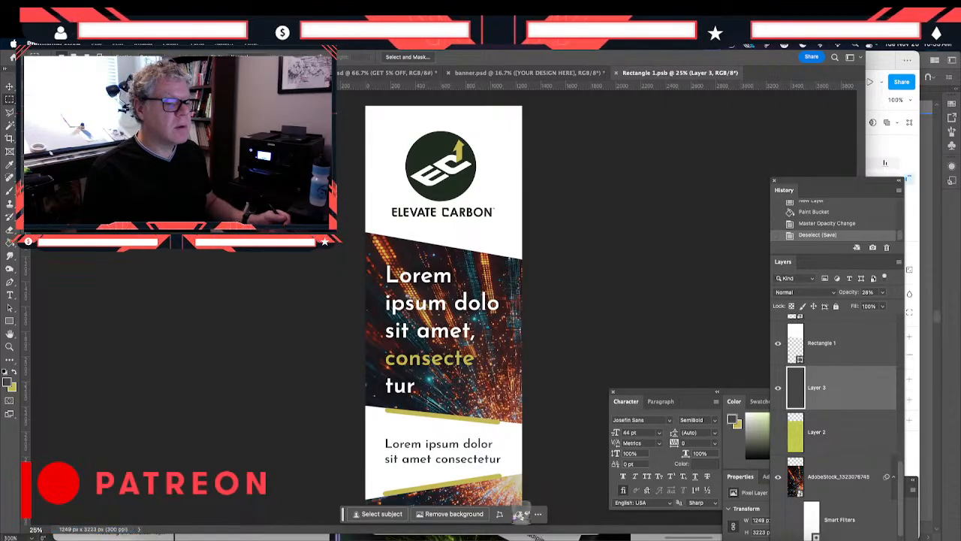
{"action": "left_click", "coordinate": [507, 72]}
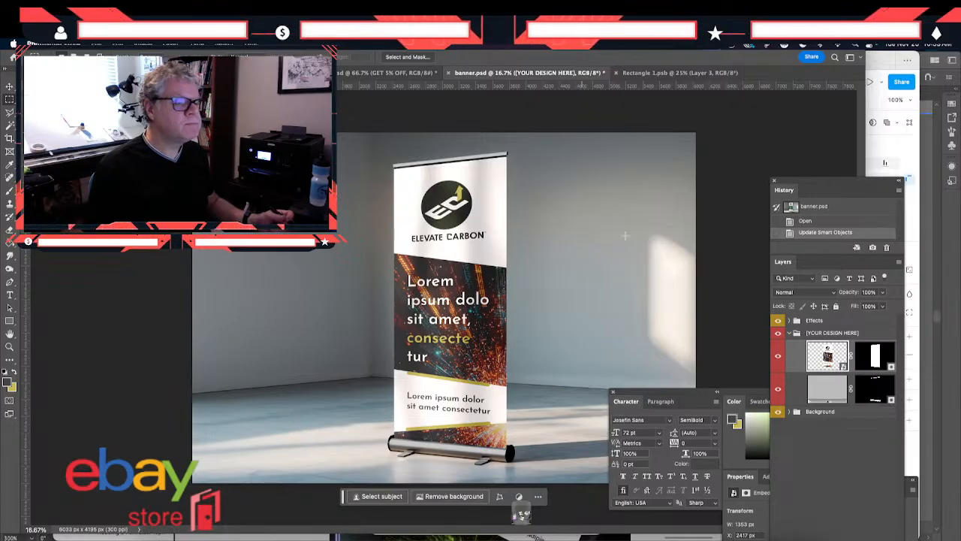
- Return to Rectangle 1.psb and hide the dark gray overlay on Layer 3
{"action": "left_click", "coordinate": [663, 72]}
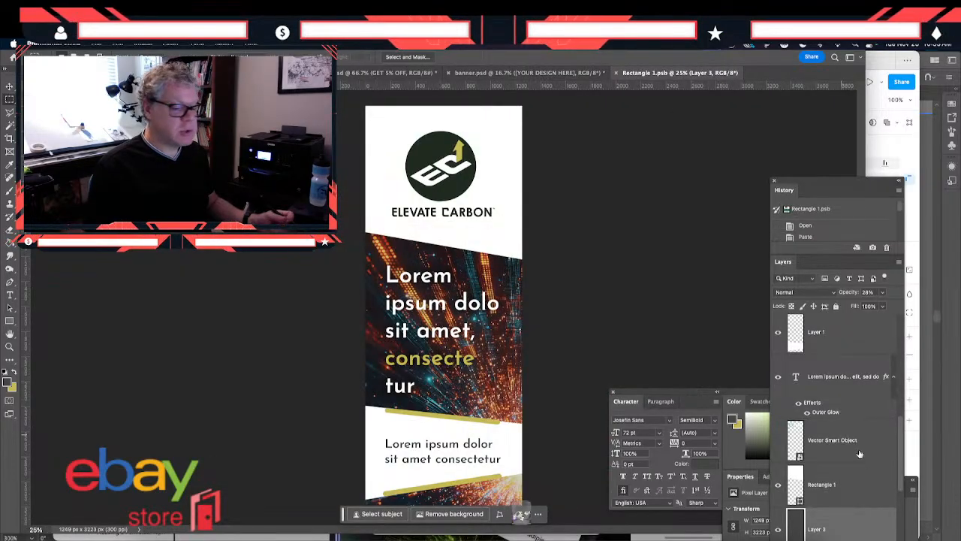
{"action": "left_click", "coordinate": [778, 532]}
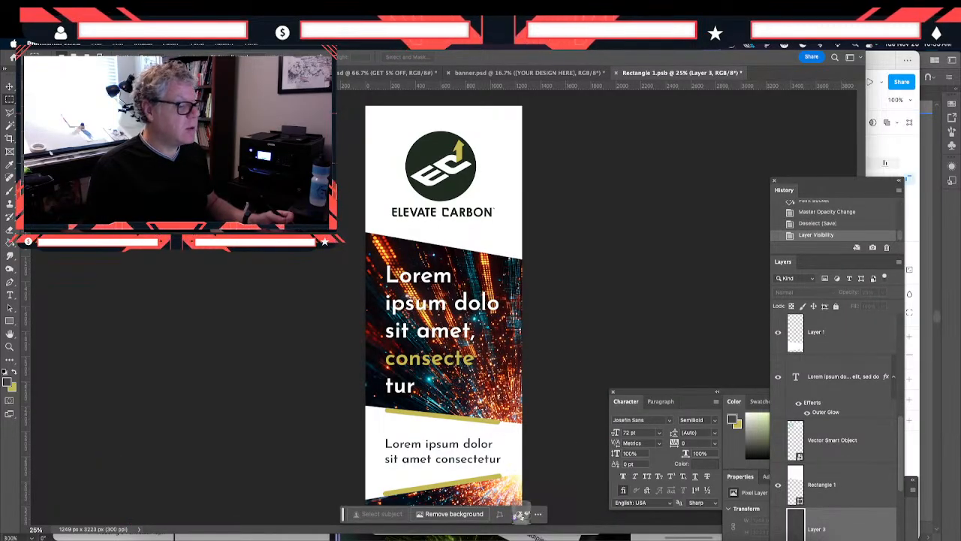
- Set the Outer Glow spread on the headline text layer to 17%
{"action": "key", "text": "v"}
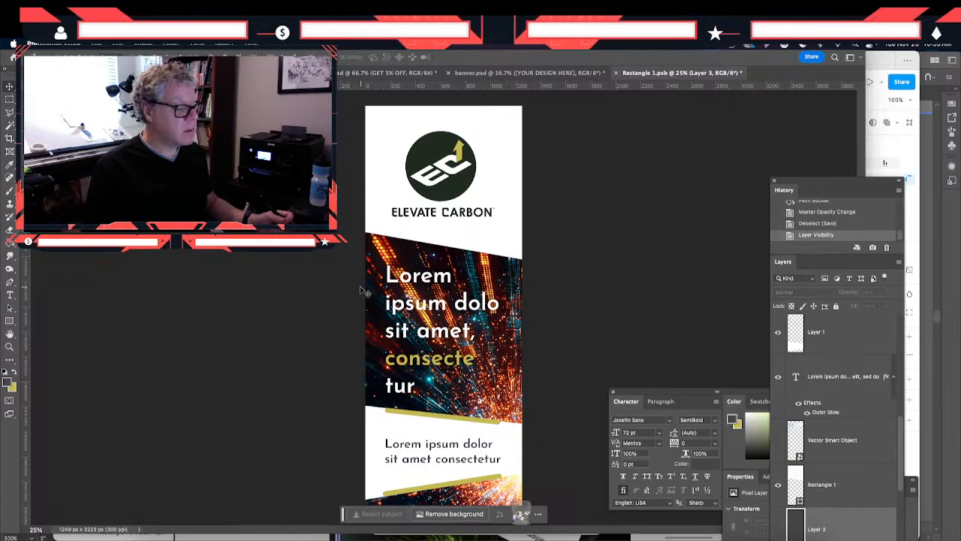
{"action": "double_click", "coordinate": [430, 332]}
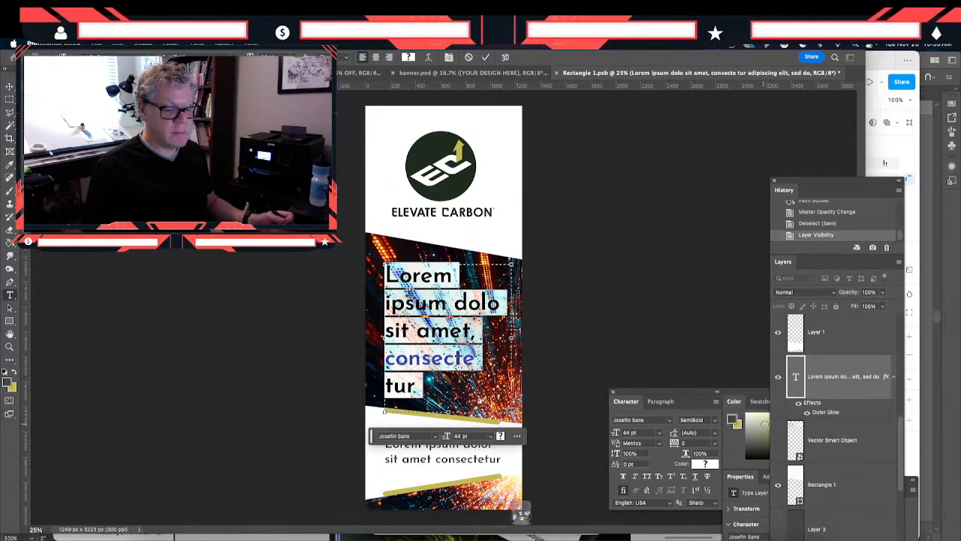
{"action": "double_click", "coordinate": [822, 412]}
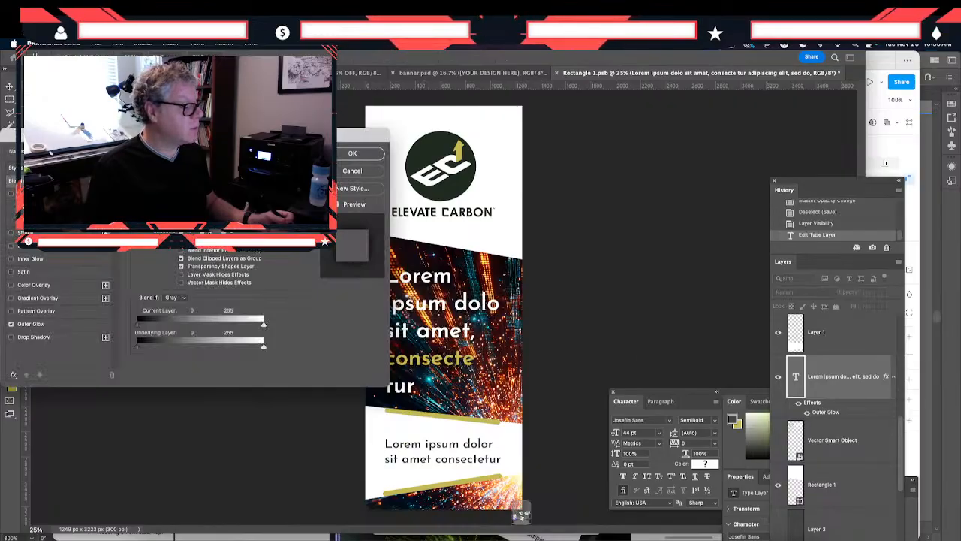
{"action": "left_click", "coordinate": [31, 324]}
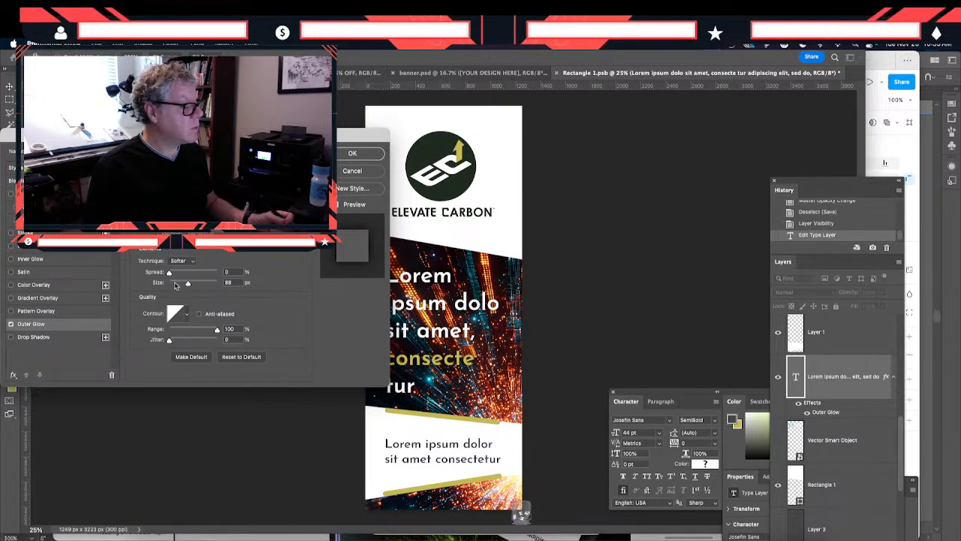
{"action": "left_click_drag", "start_coordinate": [169, 275], "coordinate": [180, 279]}
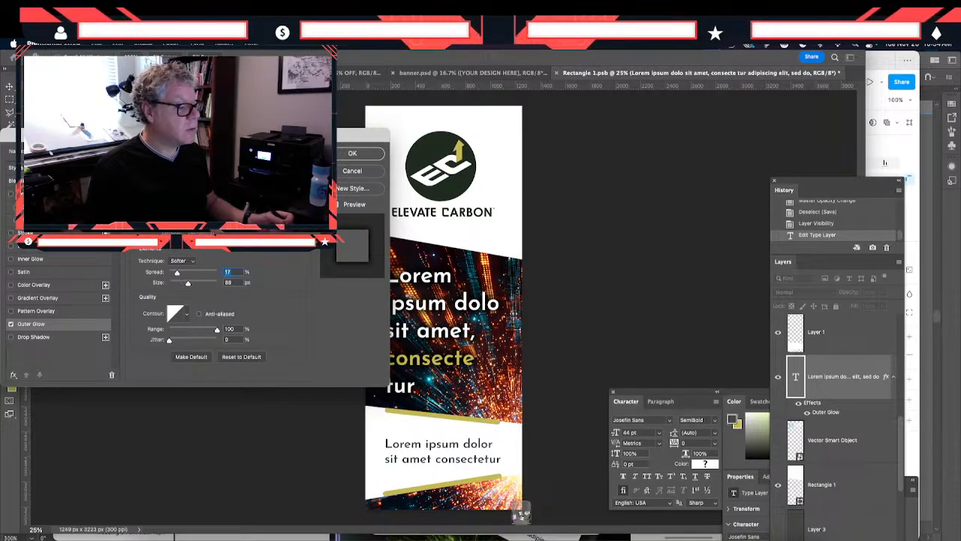
{"action": "left_click", "coordinate": [352, 153]}
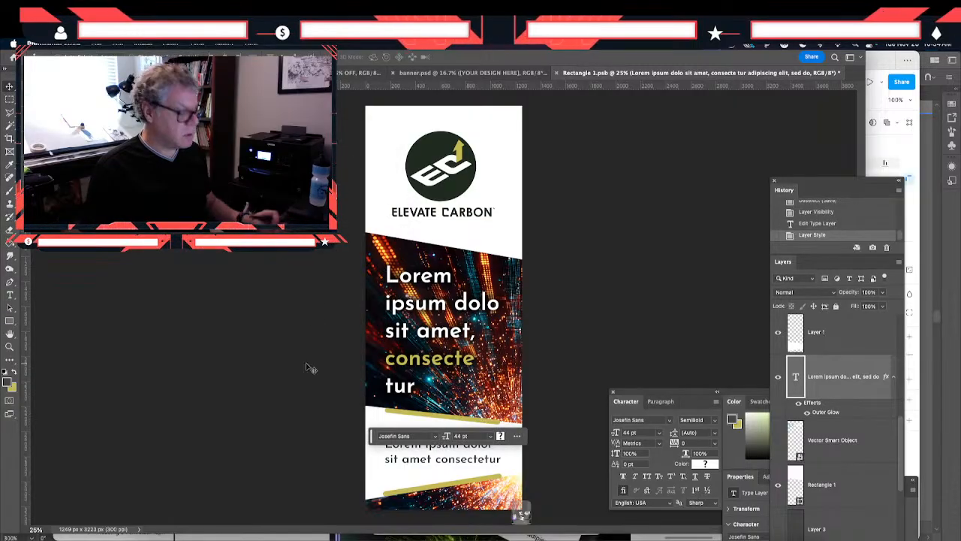
- Save Rectangle 1.psb to update the smart object, and save the banner.psd mockup
{"action": "key", "text": "super+s"}
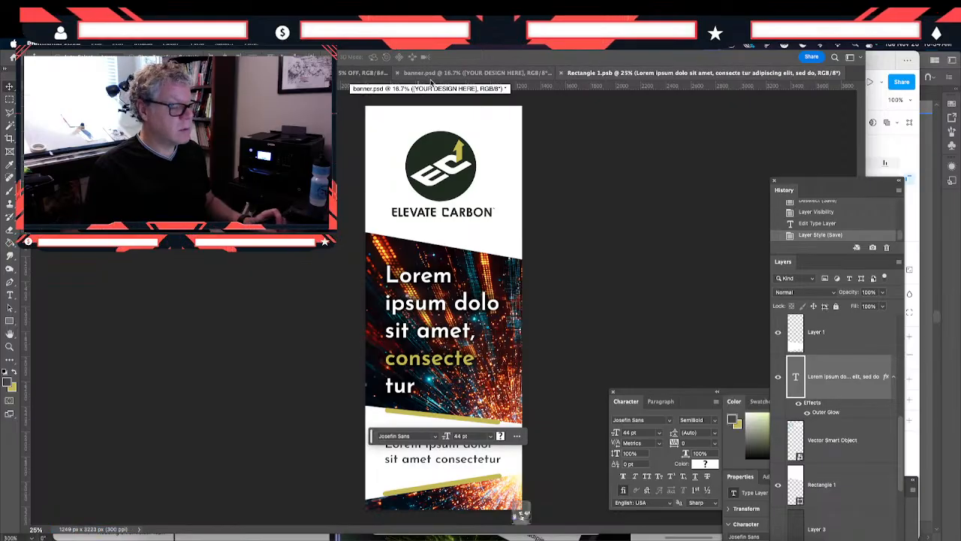
{"action": "left_click", "coordinate": [430, 74]}
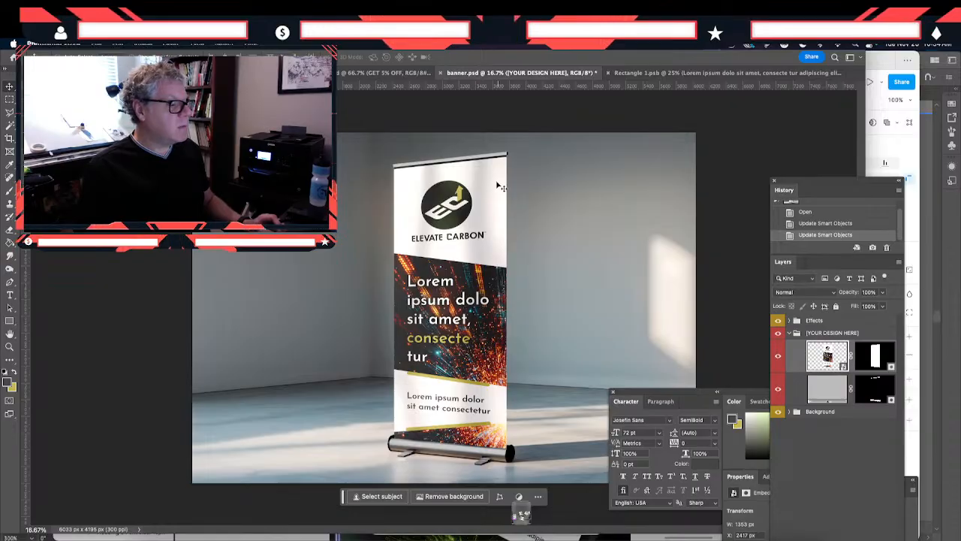
{"action": "left_click", "coordinate": [98, 43]}
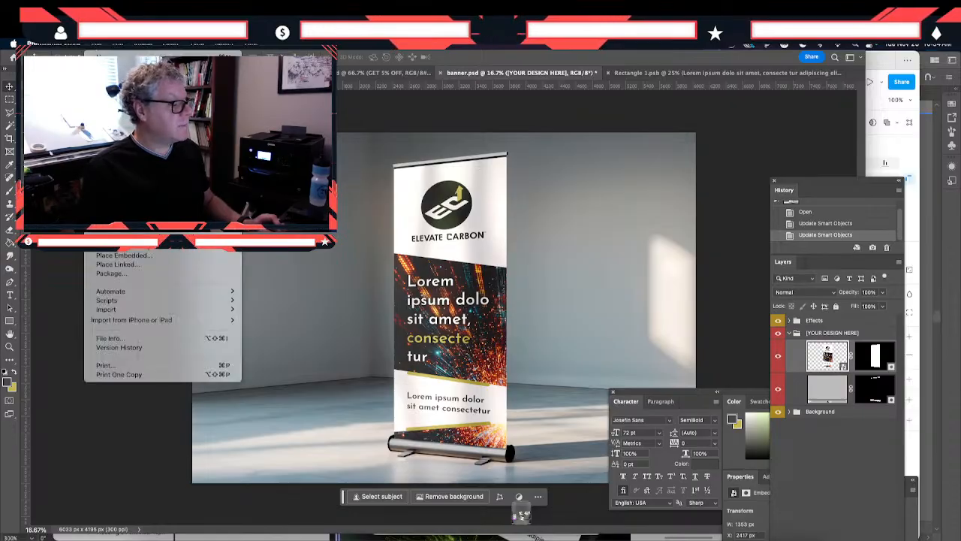
{"action": "left_click", "coordinate": [105, 147]}
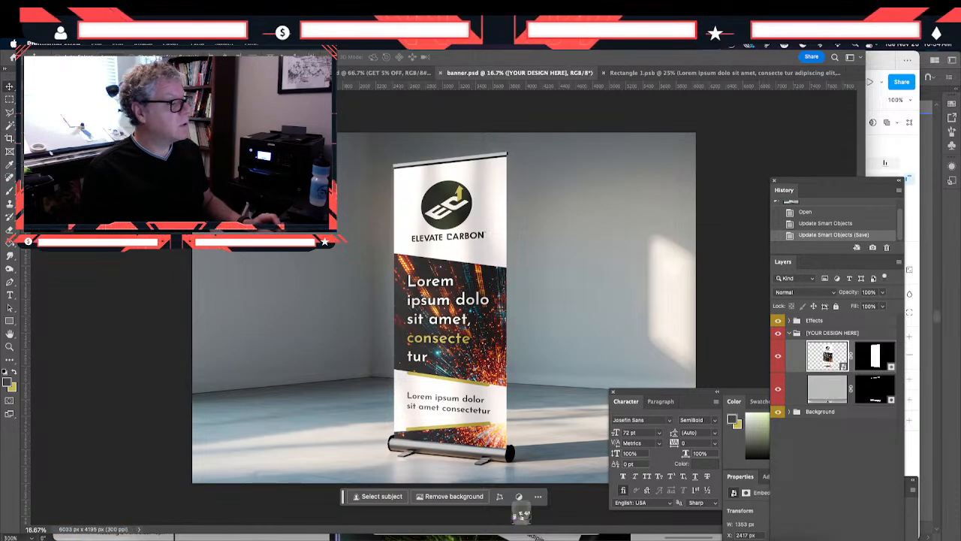
- Start a Save for Web export of the banner mockup as PNG-24 with an image width of 3000 px
{"action": "left_click", "coordinate": [97, 46]}
{"action": "mouse_move", "coordinate": [165, 210]}
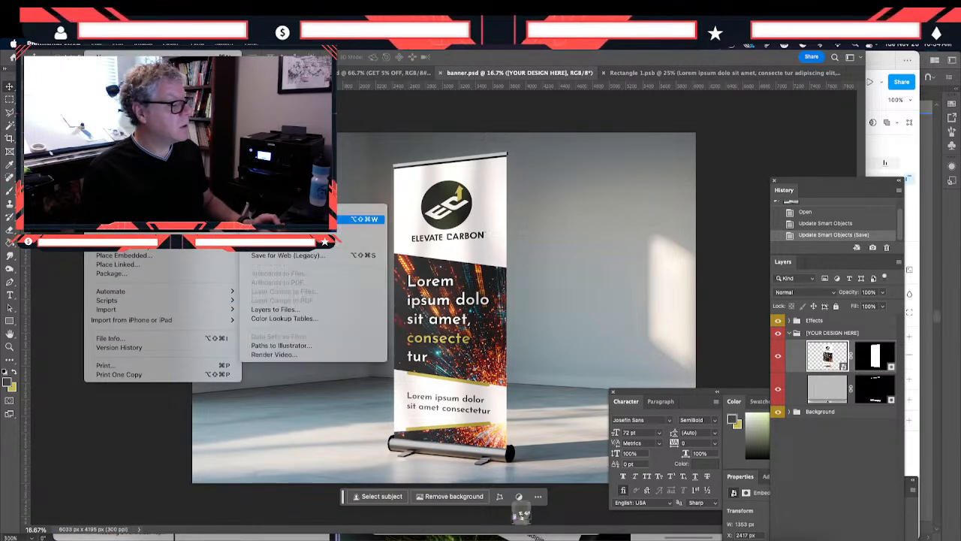
{"action": "left_click", "coordinate": [323, 256]}
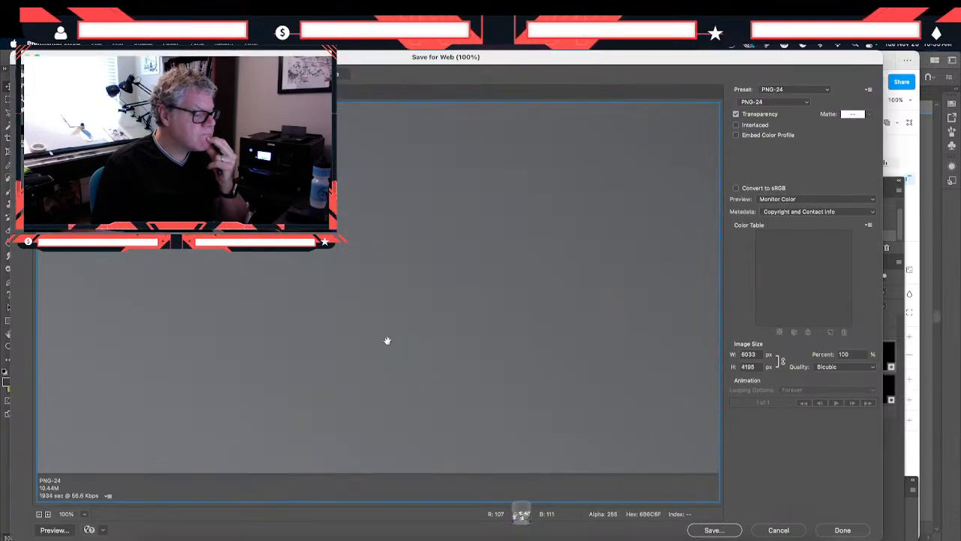
{"action": "double_click", "coordinate": [752, 354]}
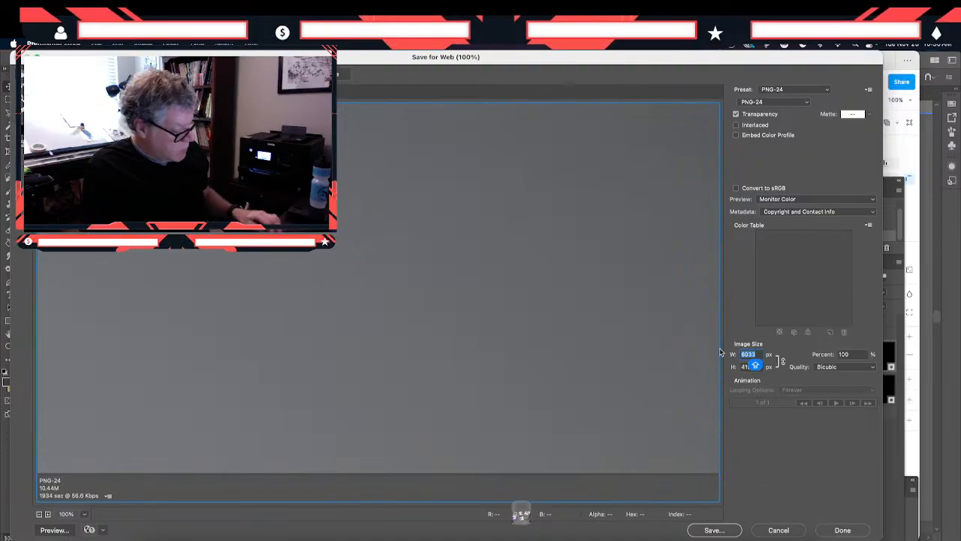
{"action": "type", "text": "3000"}
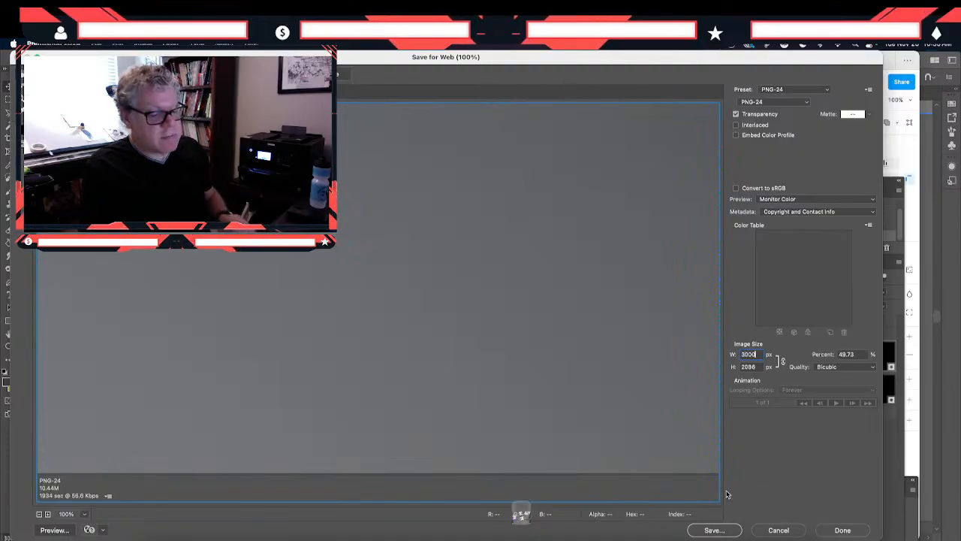
- Save the exported mockup in the ELEVATE CARBON brand guidelines ASSETS folder as "banner gold.png"
{"action": "left_click", "coordinate": [715, 531]}
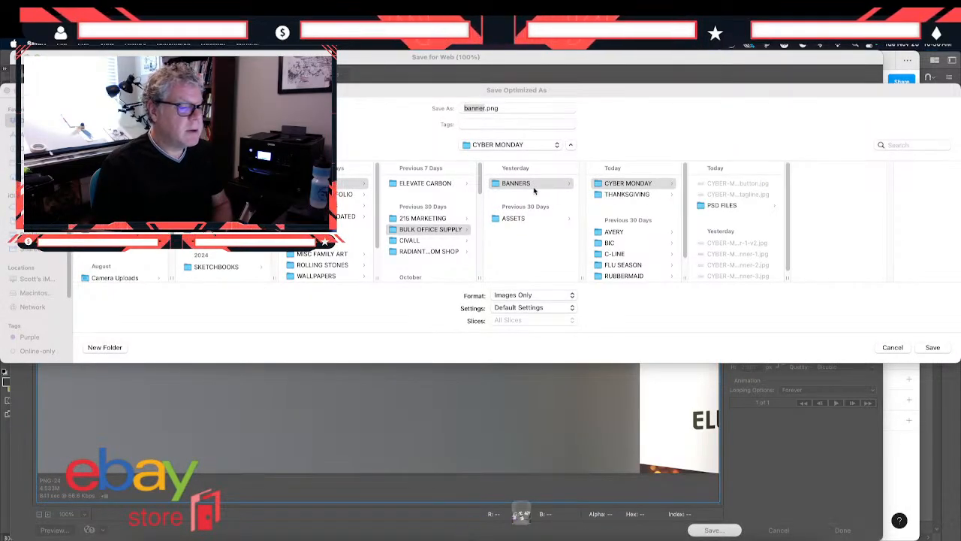
{"action": "left_click", "coordinate": [501, 145]}
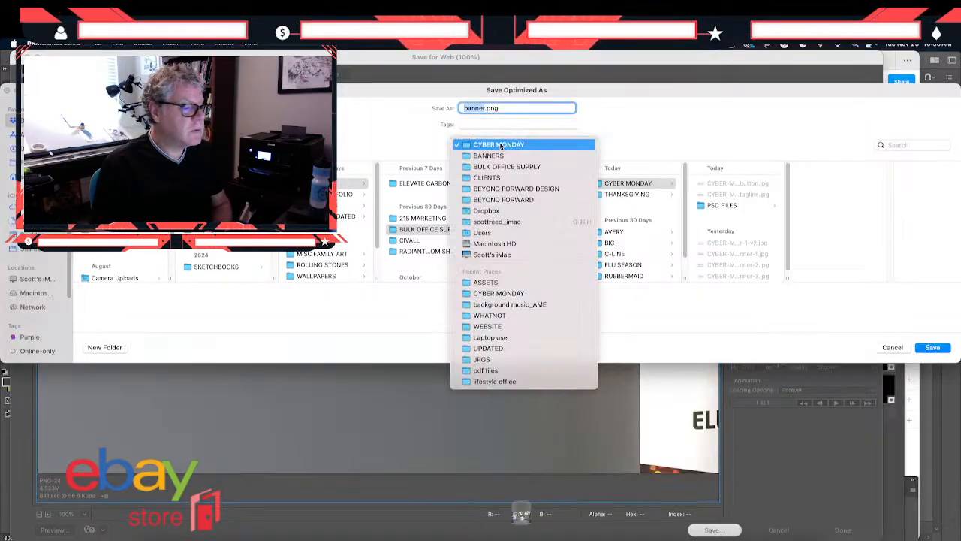
{"action": "left_click", "coordinate": [524, 283]}
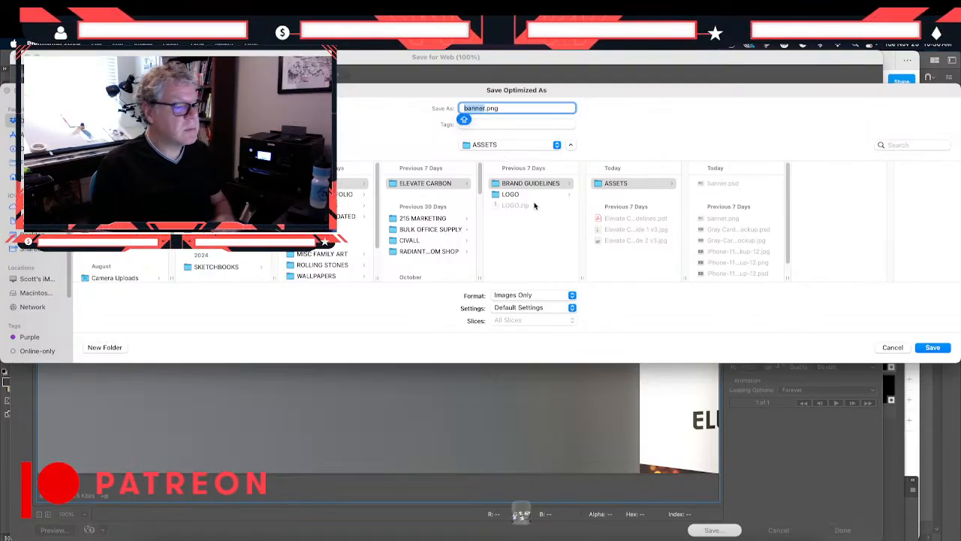
{"action": "key", "text": "Right"}
{"action": "type", "text": "GOLD"}
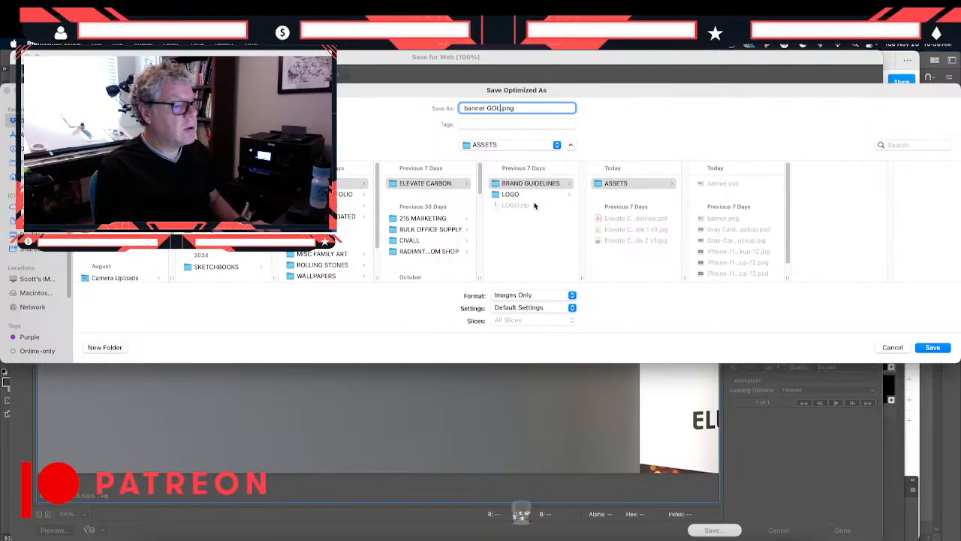
{"action": "key", "text": "BackSpace"}
{"action": "key", "text": "BackSpace"}
{"action": "key", "text": "BackSpace"}
{"action": "key", "text": "BackSpace"}
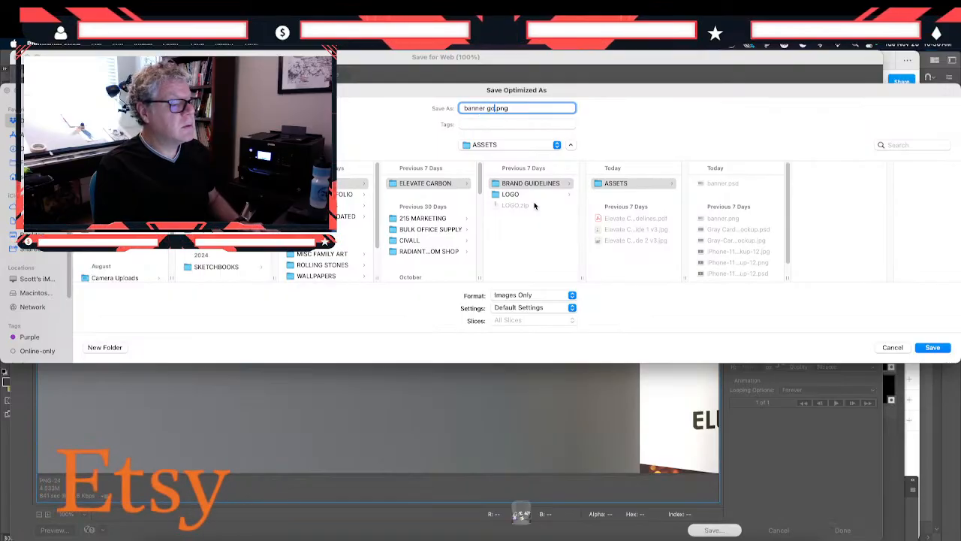
{"action": "type", "text": "gold"}
{"action": "key", "text": "Return"}
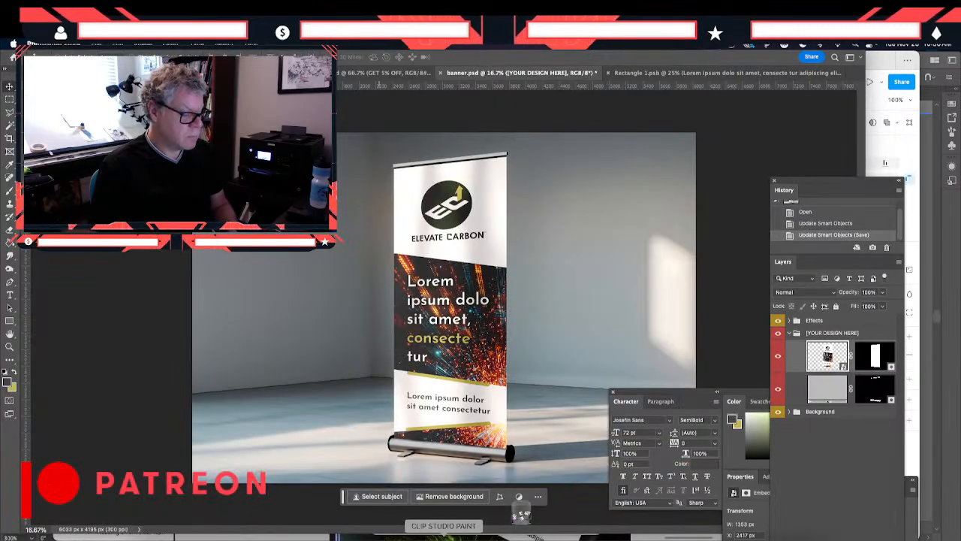
- Switch to Figma and open the image fill of the roll-up banner mockup in the olive style guide
{"action": "left_click", "coordinate": [560, 537]}
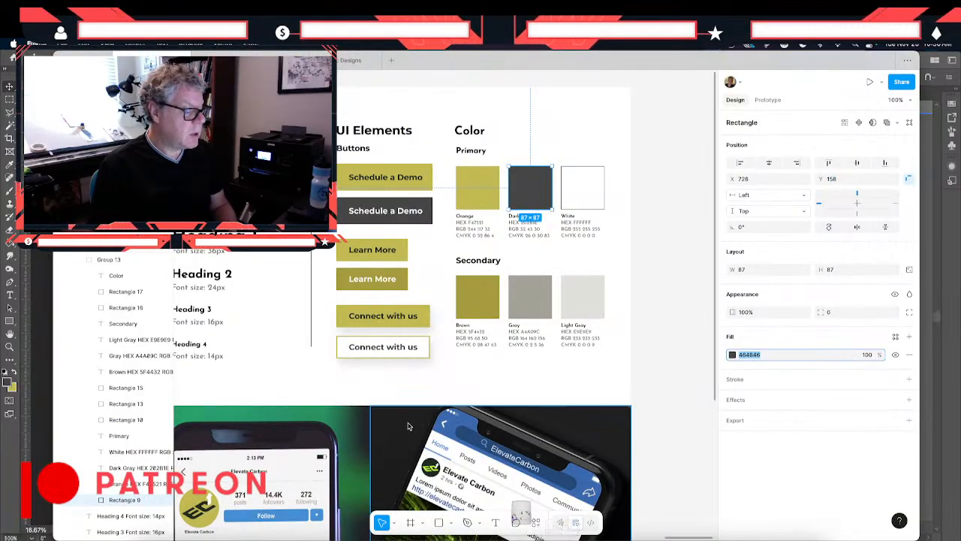
{"action": "scroll", "coordinate": [407, 426], "scroll_direction": "down", "scroll_amount": 10}
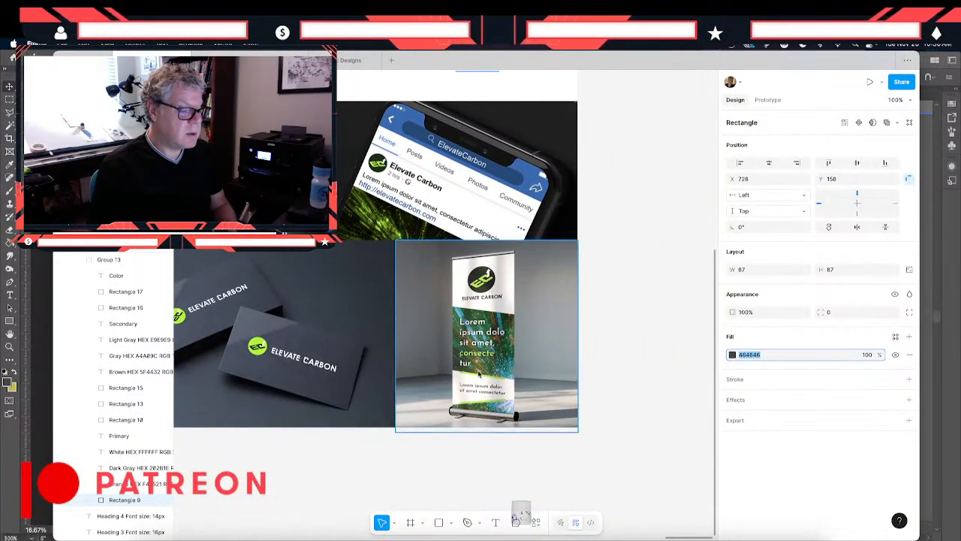
{"action": "double_click", "coordinate": [479, 368]}
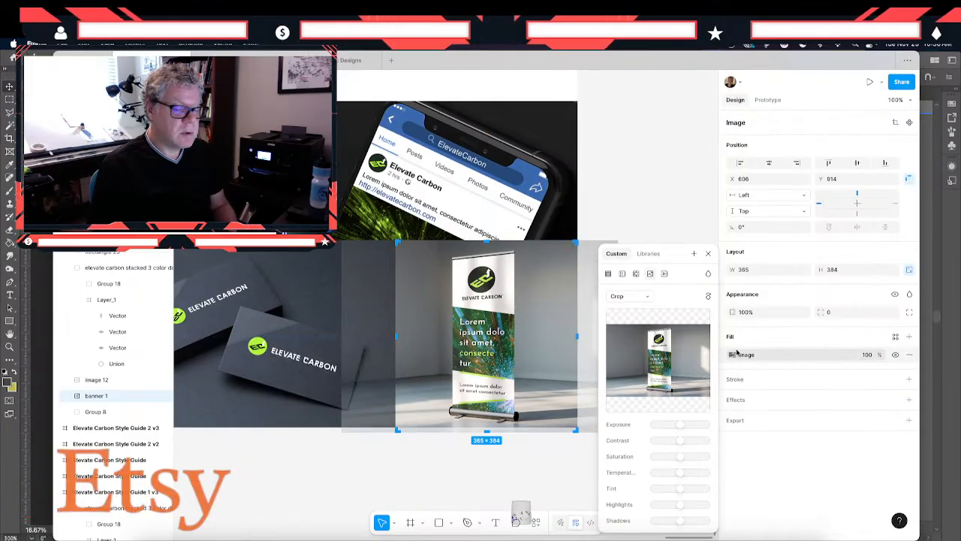
{"action": "left_click", "coordinate": [733, 355]}
{"action": "left_click", "coordinate": [733, 355]}
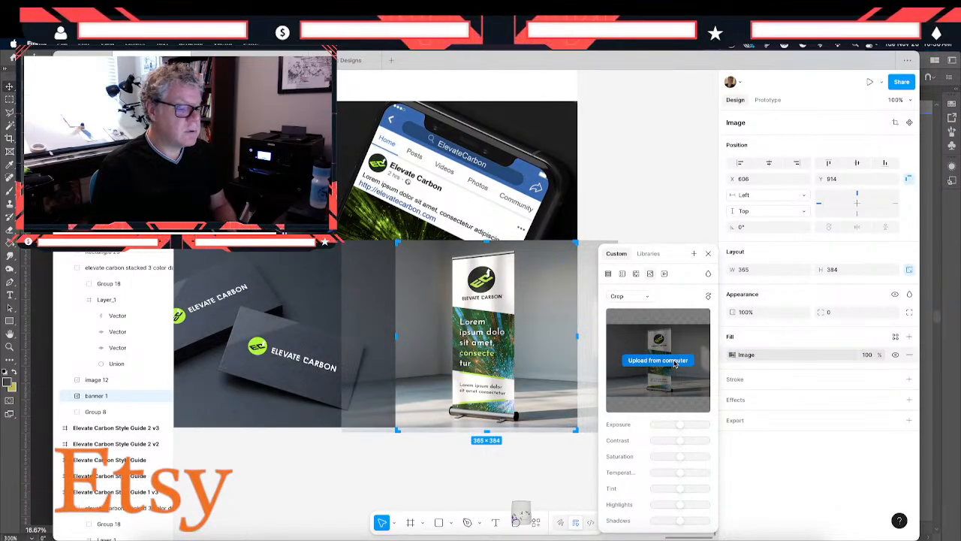
- Replace the banner mockup's fill image with banner-gold.png from the ASSETS folder and deselect it
{"action": "left_click", "coordinate": [674, 362]}
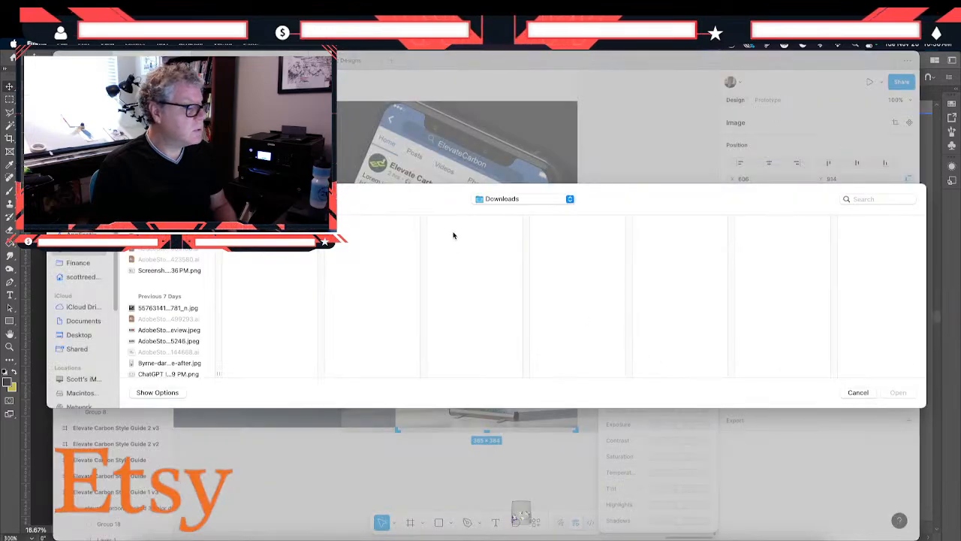
{"action": "left_click", "coordinate": [492, 199]}
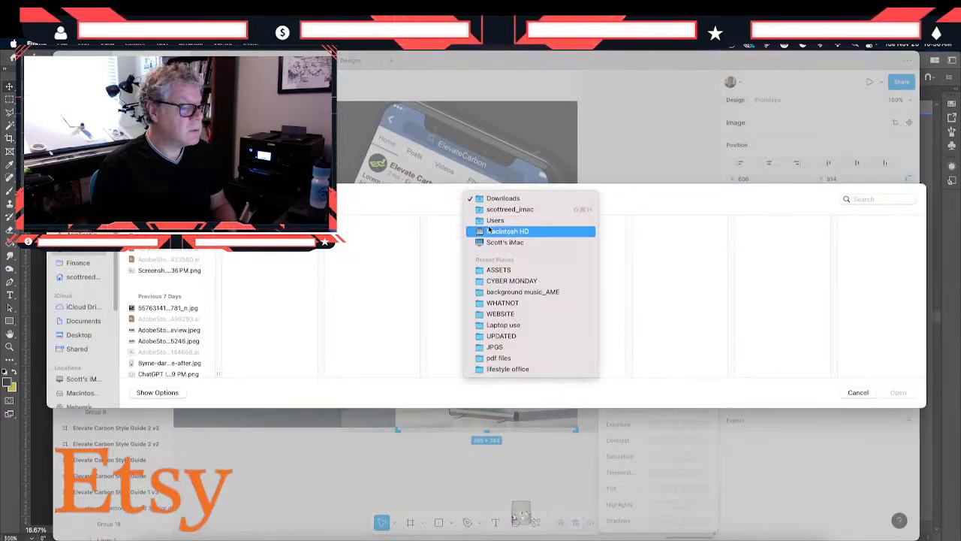
{"action": "left_click", "coordinate": [492, 270]}
{"action": "left_click", "coordinate": [777, 237]}
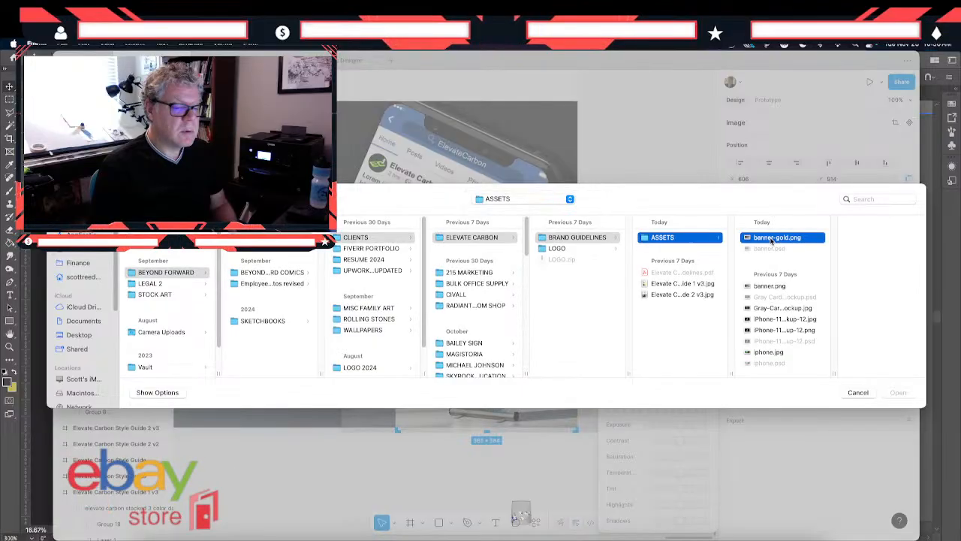
{"action": "left_click", "coordinate": [898, 393]}
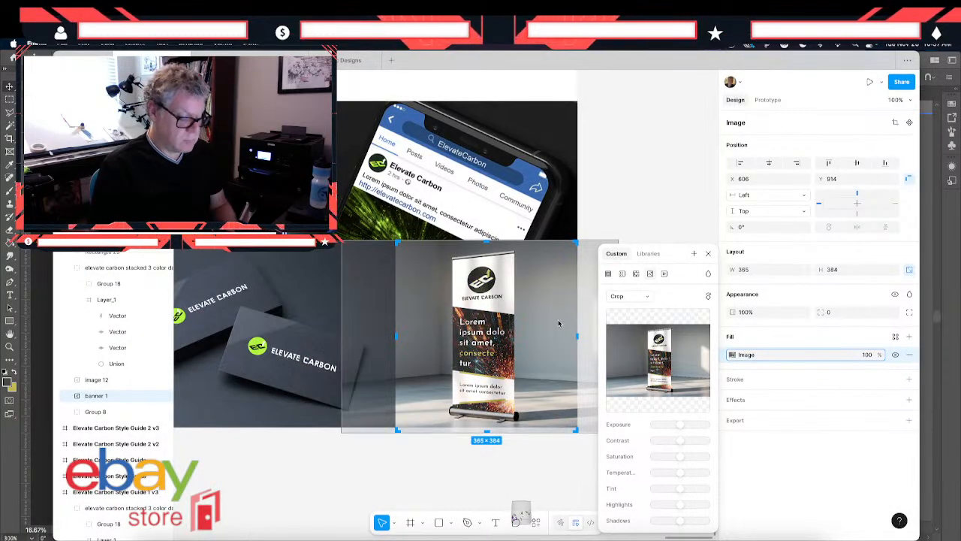
{"action": "key", "text": "Escape"}
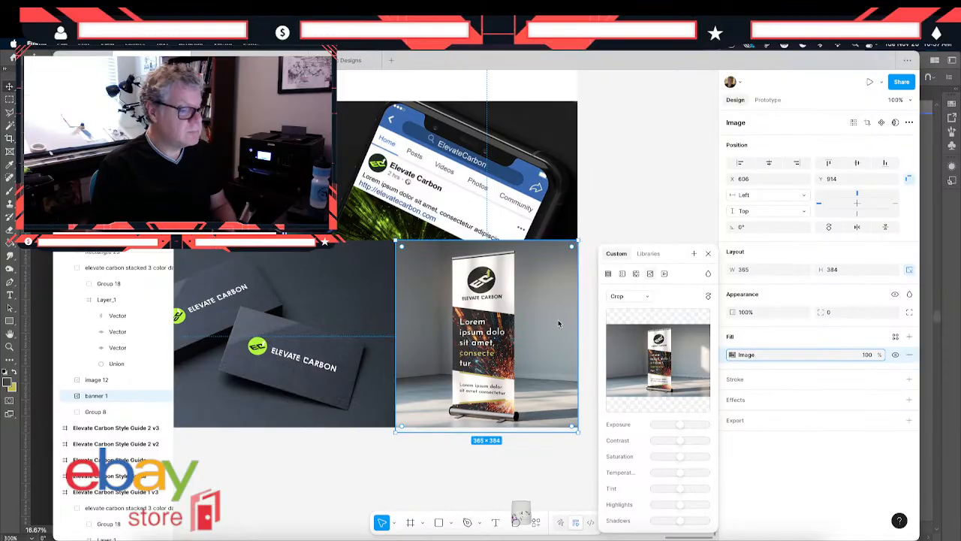
{"action": "left_click", "coordinate": [350, 462]}
- Select the Instagram phone mockup image with the green background in the style guide
{"action": "scroll", "coordinate": [350, 462], "scroll_direction": "left", "scroll_amount": 3}
{"action": "scroll", "coordinate": [350, 462], "scroll_direction": "up", "scroll_amount": 2}
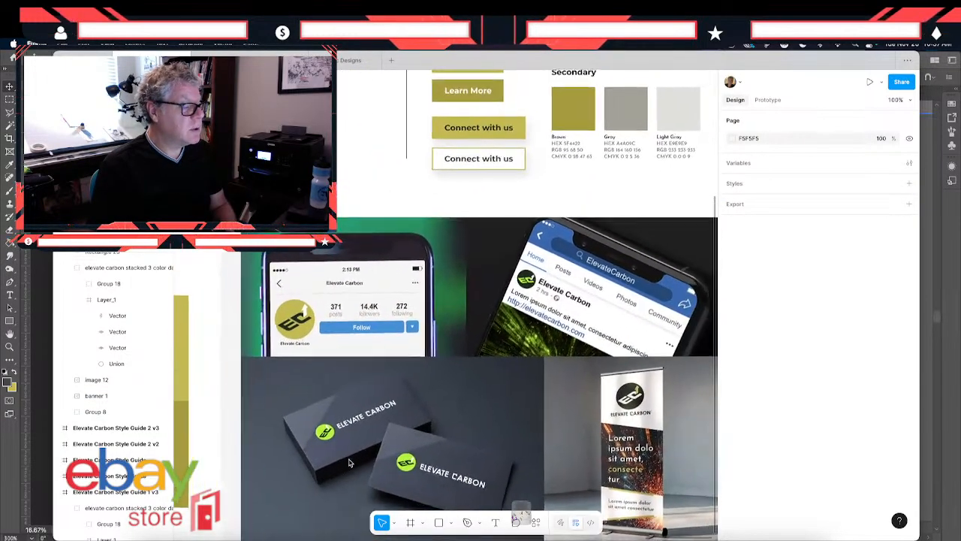
{"action": "scroll", "coordinate": [350, 462], "scroll_direction": "up", "scroll_amount": 1}
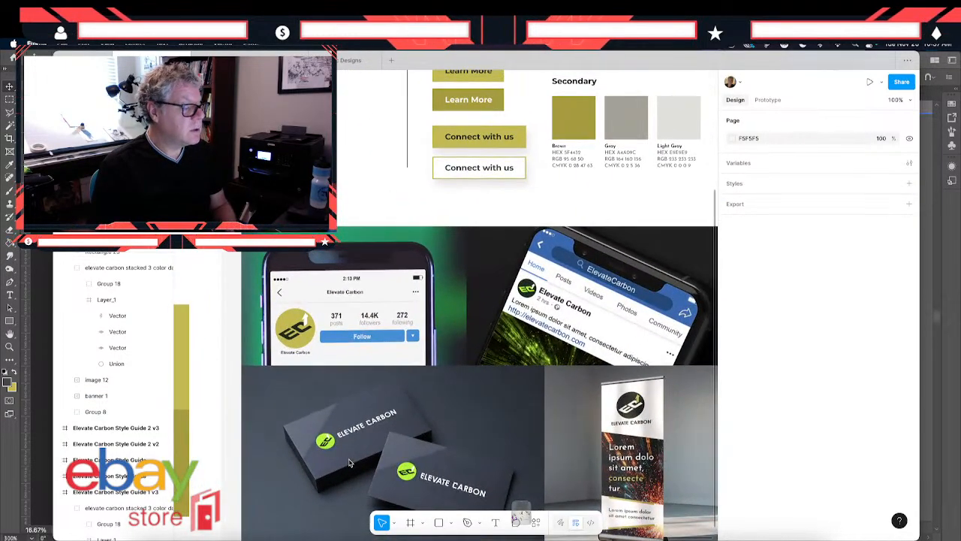
{"action": "left_click", "coordinate": [396, 264]}
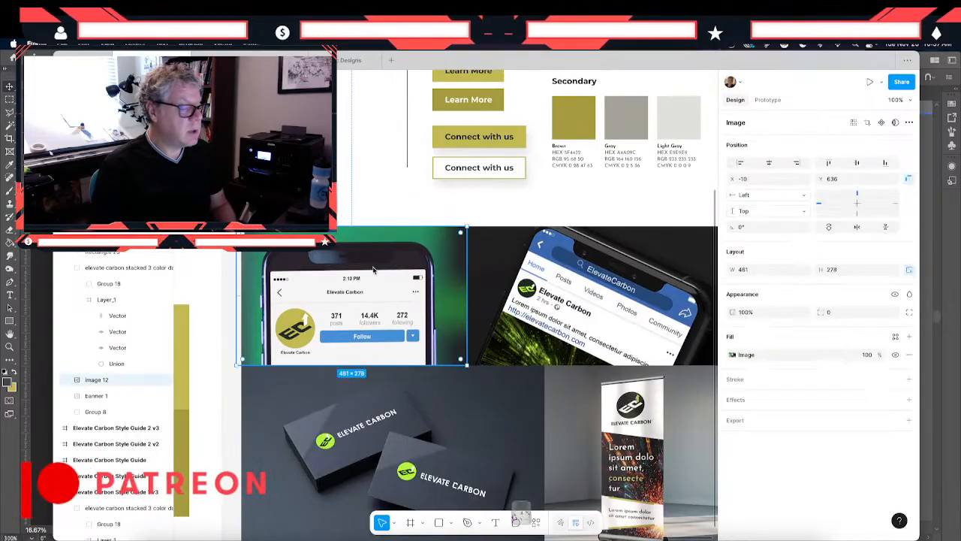
{"action": "scroll", "coordinate": [374, 270], "scroll_direction": "down", "scroll_amount": 1}
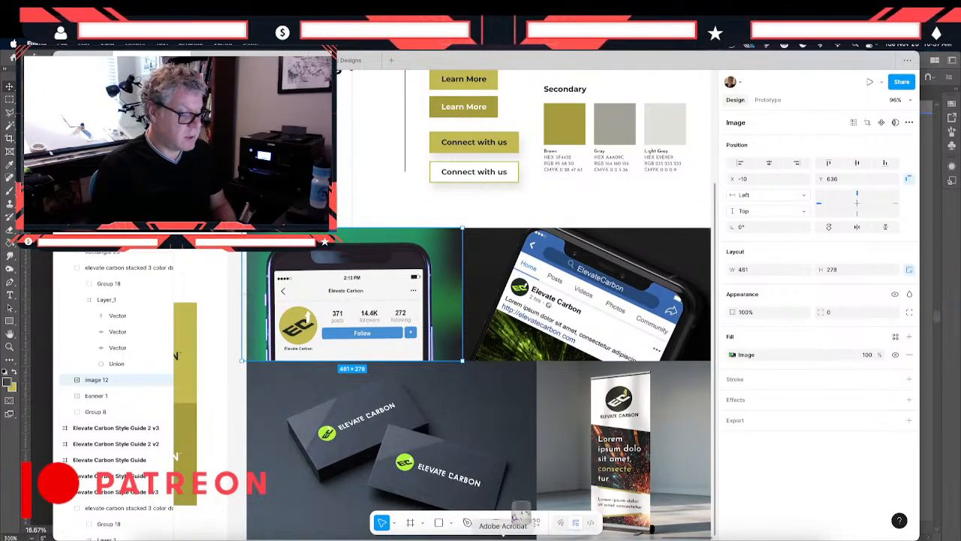
- Switch to Photoshop and open iphone.psd from the ELEVATE CARBON brand guidelines ASSETS folder
{"action": "left_click", "coordinate": [518, 515]}
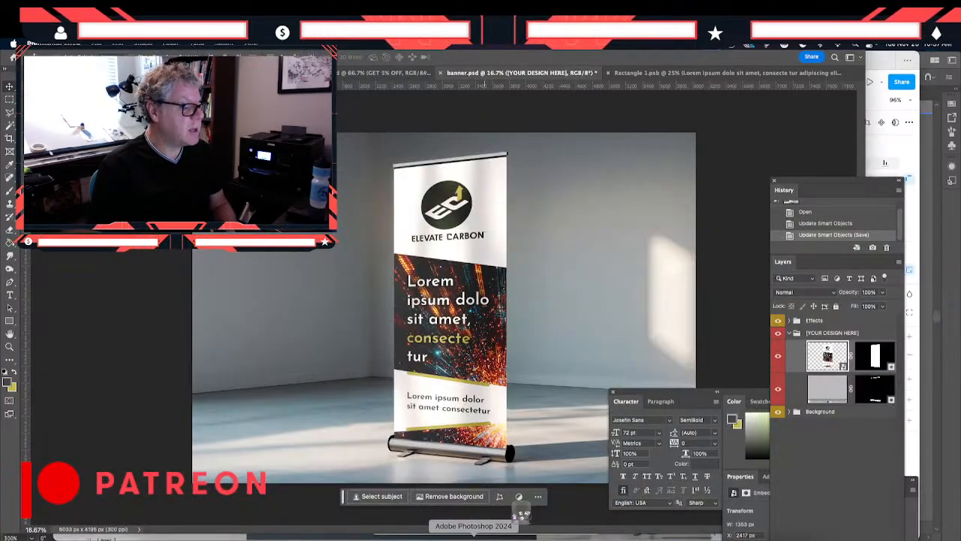
{"action": "left_click", "coordinate": [107, 66]}
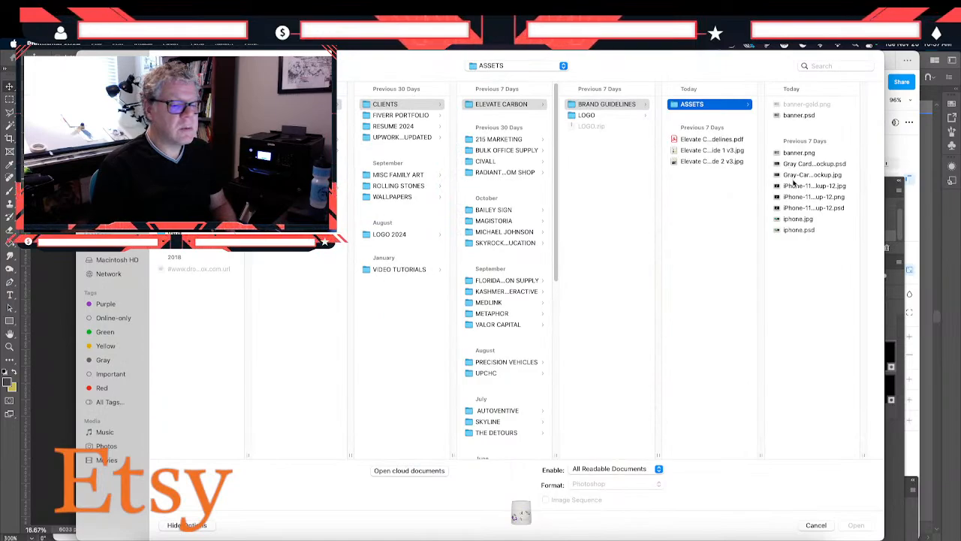
{"action": "left_click", "coordinate": [793, 185]}
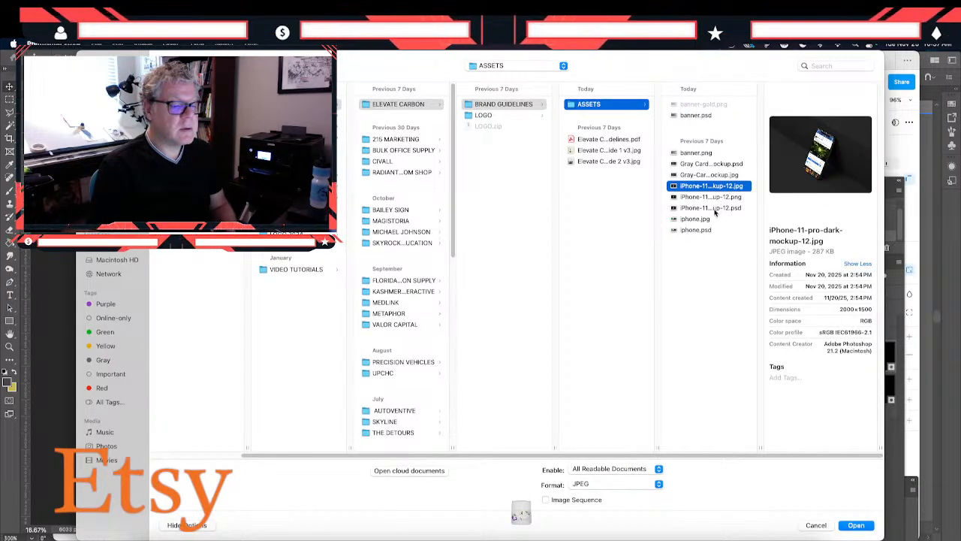
{"action": "left_click", "coordinate": [704, 230]}
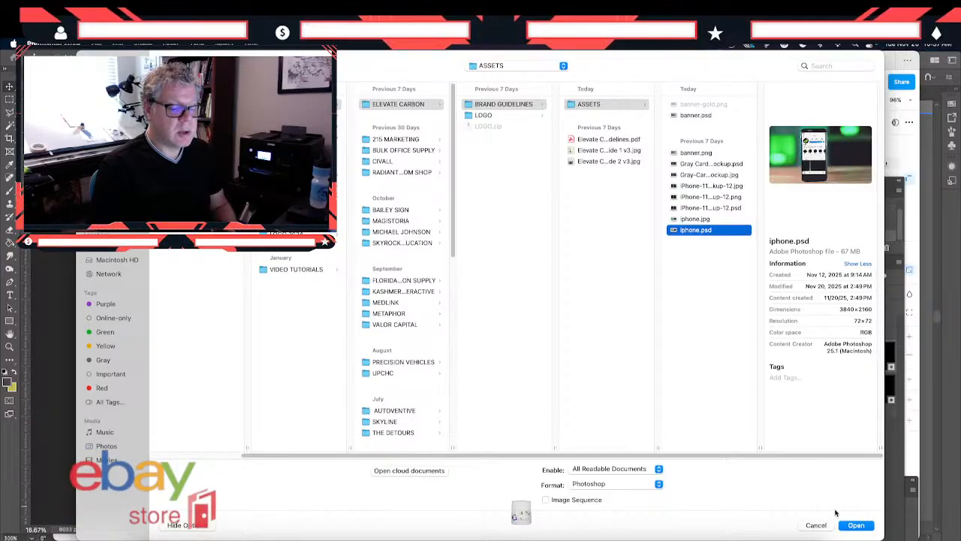
{"action": "left_click", "coordinate": [854, 525]}
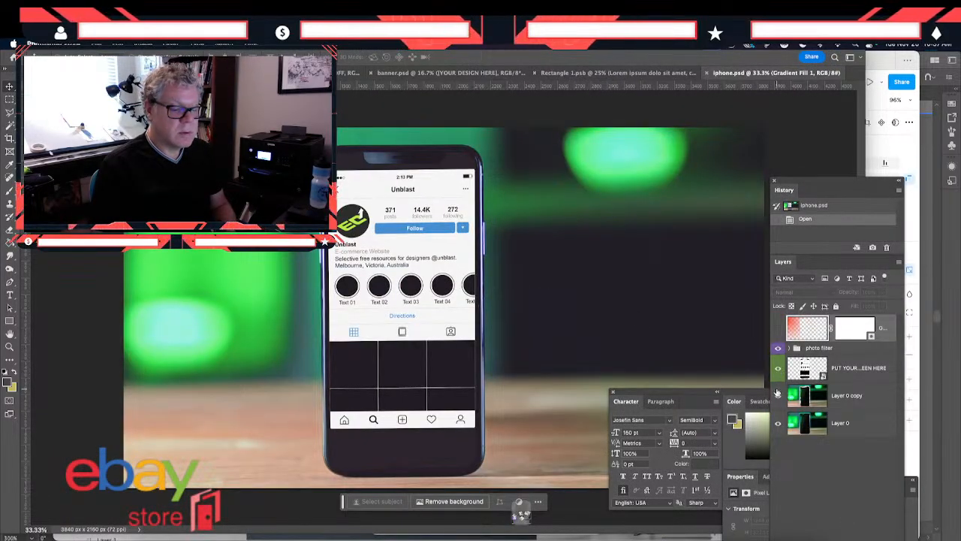
- Toggle the visibility of Layer 0 copy and the photo filter group to examine what each contributes
{"action": "left_click", "coordinate": [778, 395]}
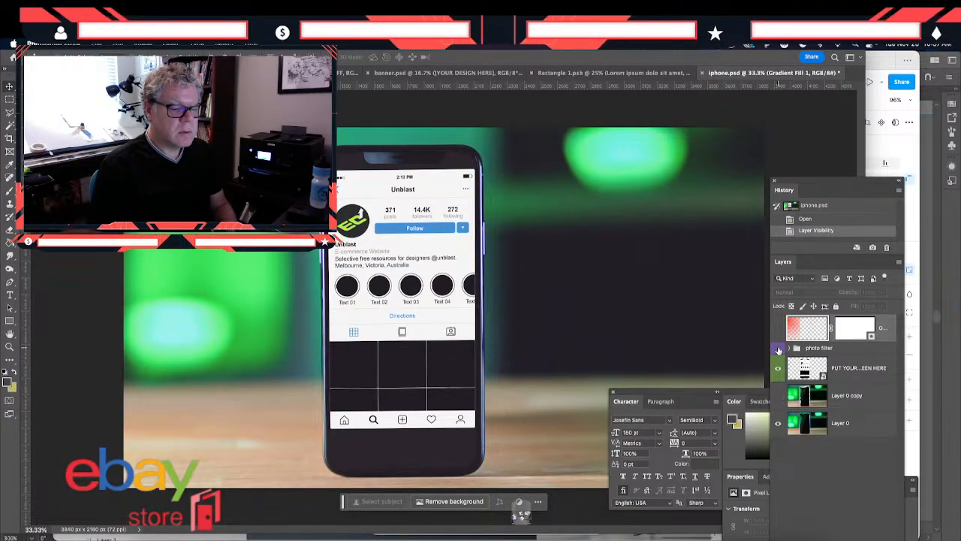
{"action": "left_click", "coordinate": [778, 349]}
{"action": "left_click", "coordinate": [778, 349]}
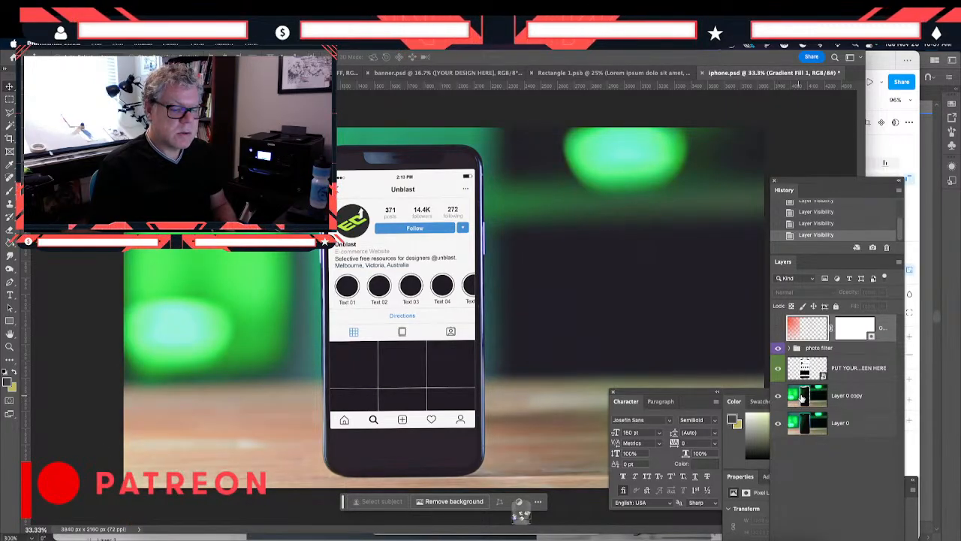
- Shift the hue of Layer 0 copy to -109 with Hue/Saturation, and save iphone.psd
{"action": "left_click", "coordinate": [802, 398]}
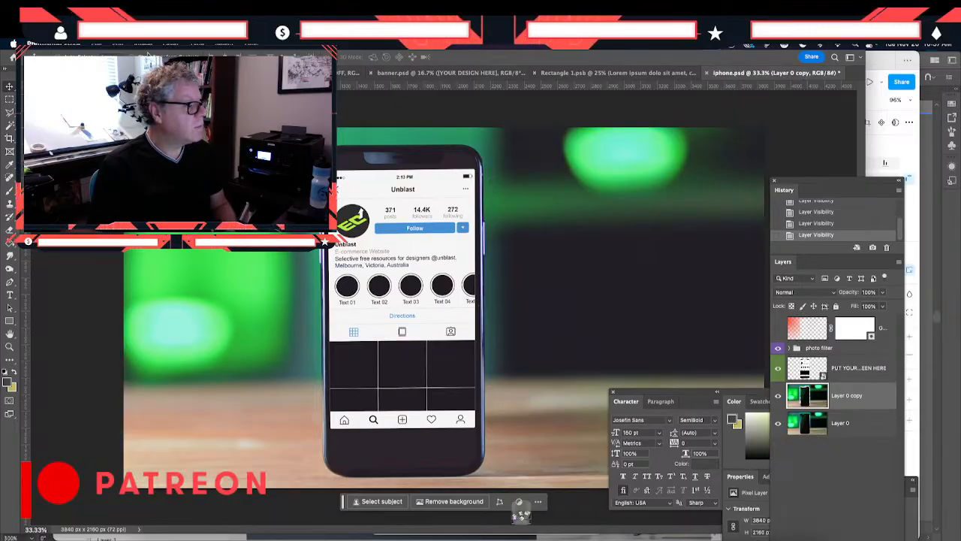
{"action": "mouse_move", "coordinate": [161, 73]}
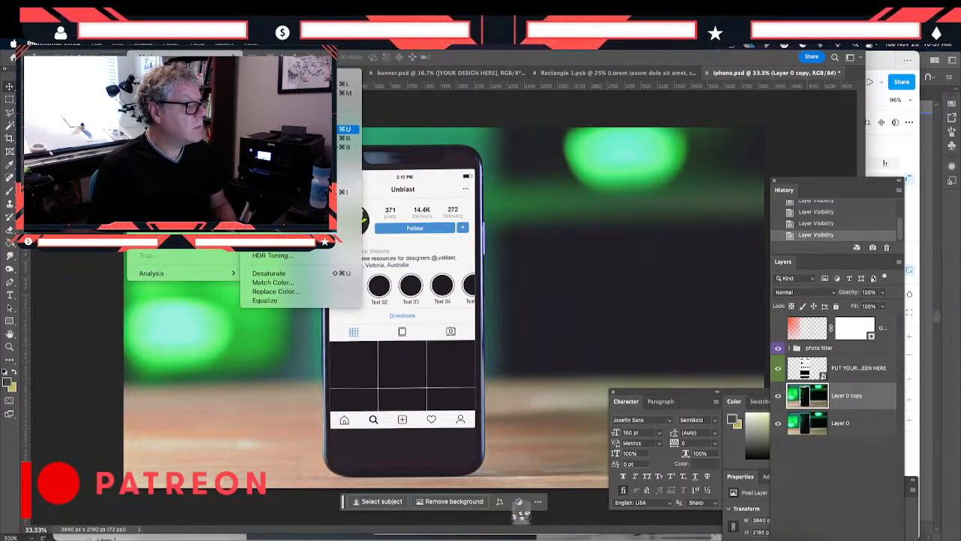
{"action": "left_click", "coordinate": [279, 129]}
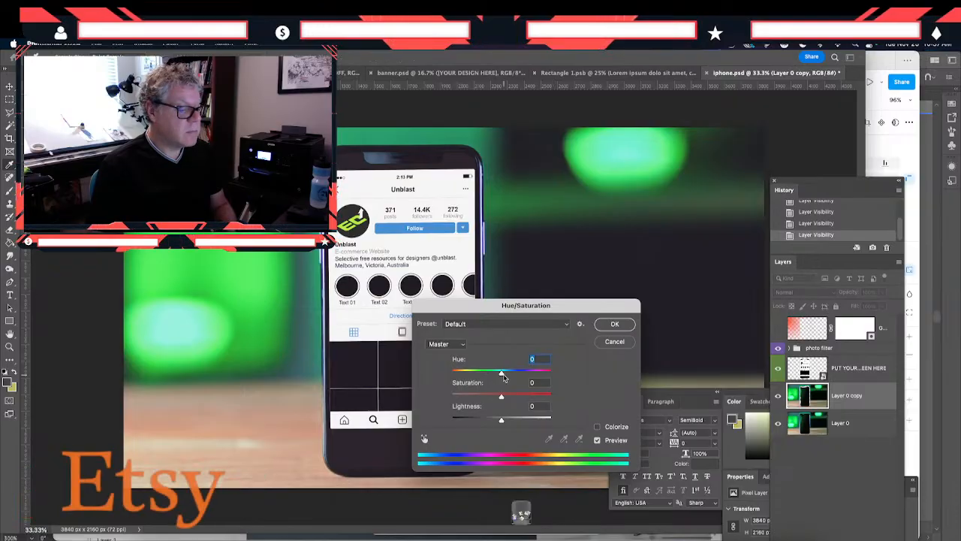
{"action": "left_click_drag", "start_coordinate": [501, 373], "coordinate": [466, 376]}
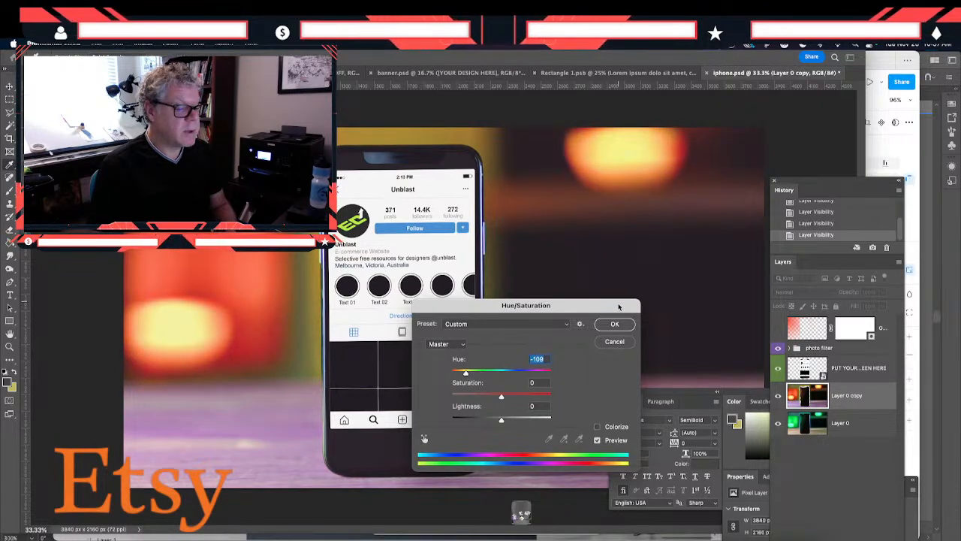
{"action": "left_click", "coordinate": [620, 325]}
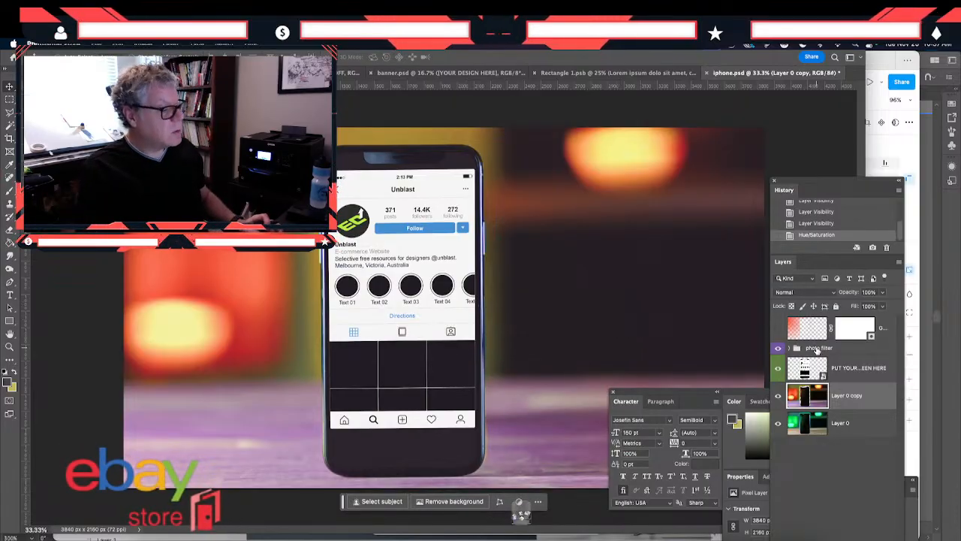
{"action": "key", "text": "super+s"}
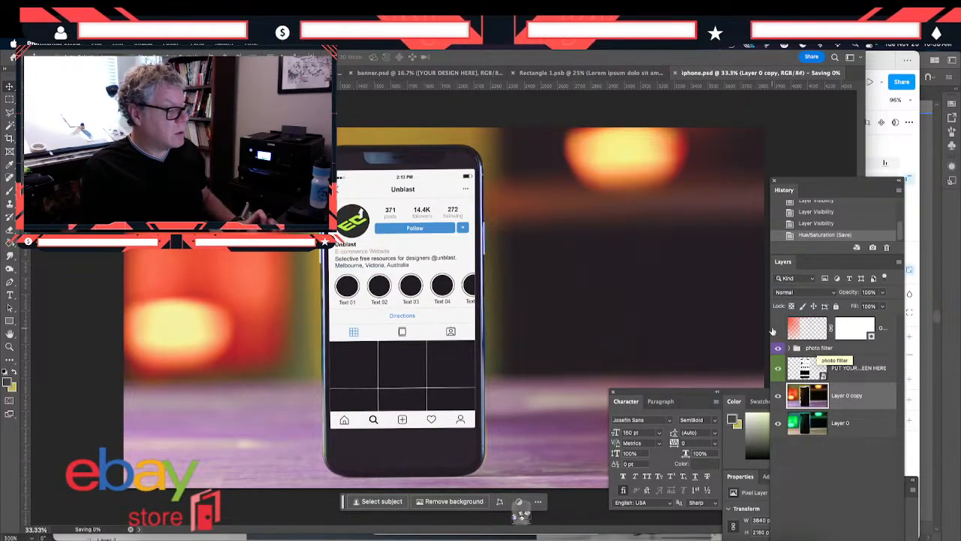
- Export the phone mockup with Save for Web as a JPEG named "iphone gold.jpg" in the ASSETS folder
{"action": "left_click", "coordinate": [97, 44]}
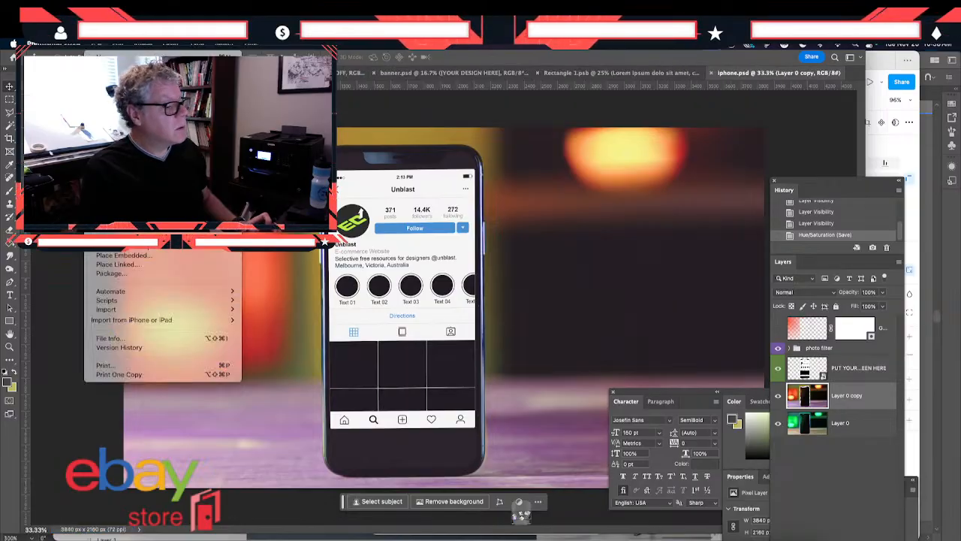
{"action": "mouse_move", "coordinate": [120, 210]}
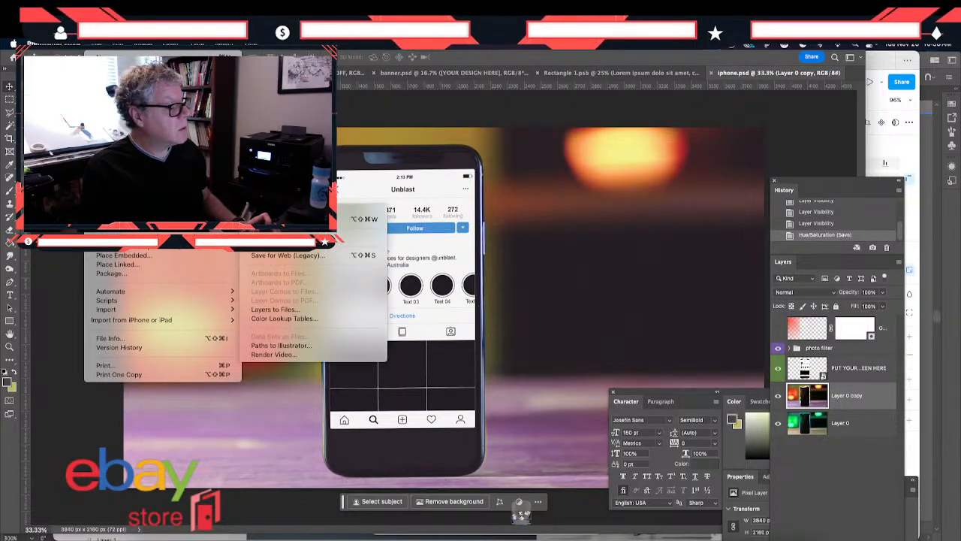
{"action": "left_click", "coordinate": [288, 256]}
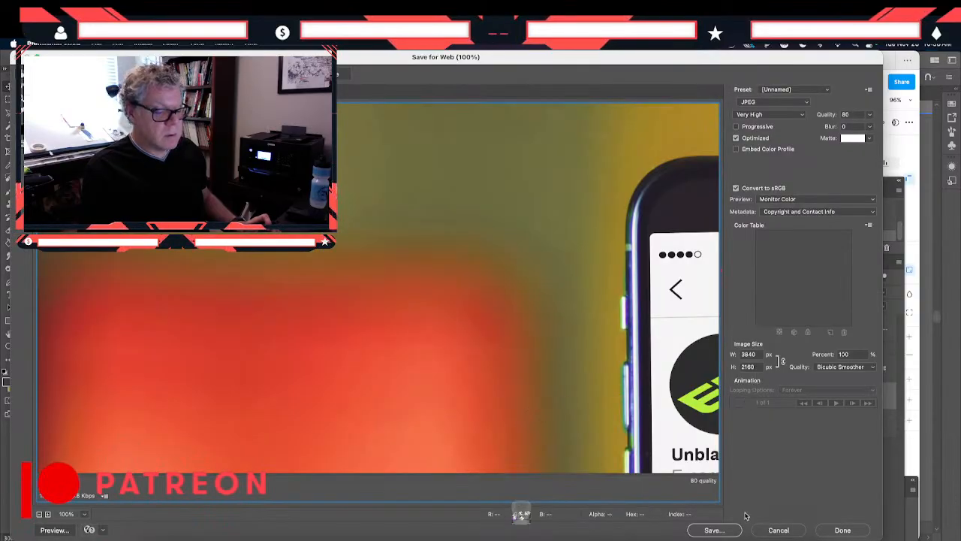
{"action": "left_click", "coordinate": [734, 531]}
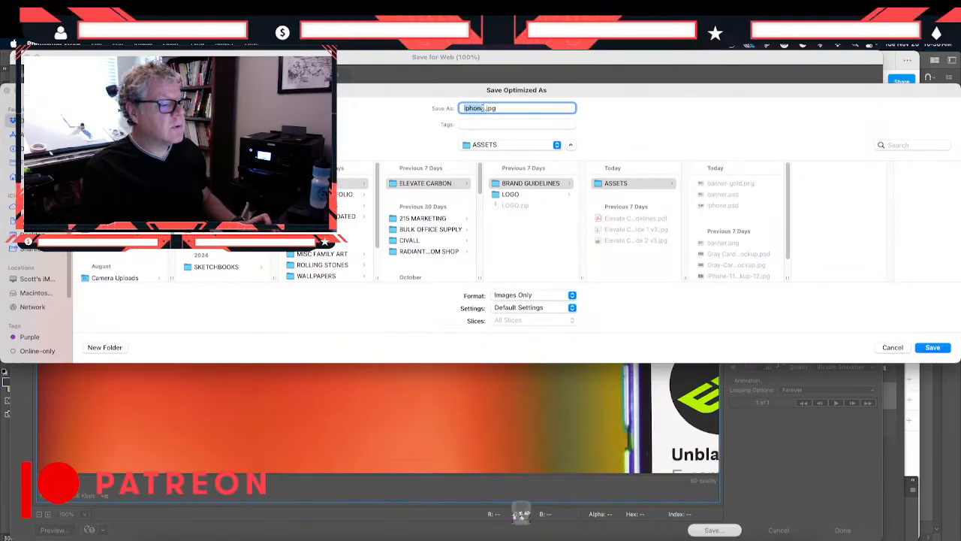
{"action": "left_click", "coordinate": [482, 108]}
{"action": "type", "text": "gold"}
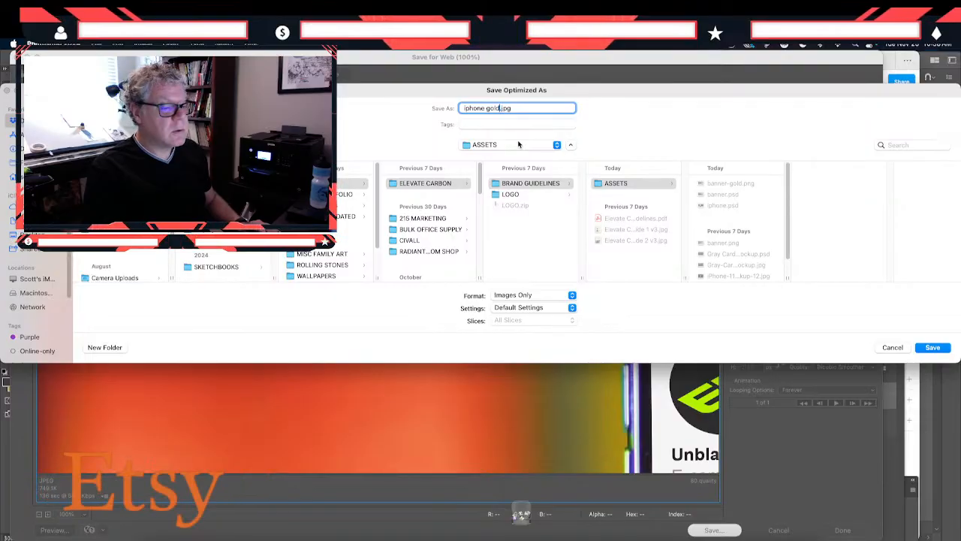
{"action": "key", "text": "Return"}
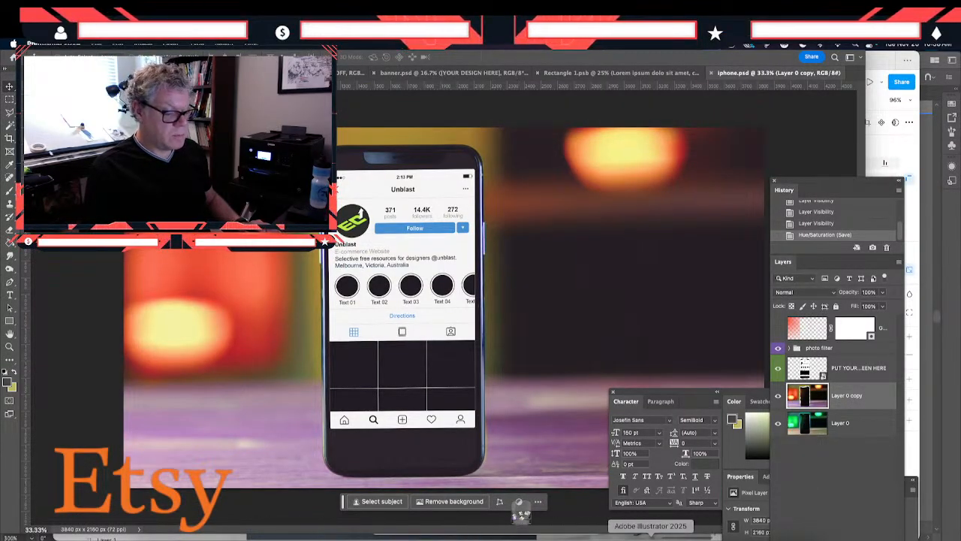
- Switch to Figma and replace the image fill of the Instagram phone mockup with iphone-gold.jpg from the ASSETS folder
{"action": "left_click", "coordinate": [562, 534]}
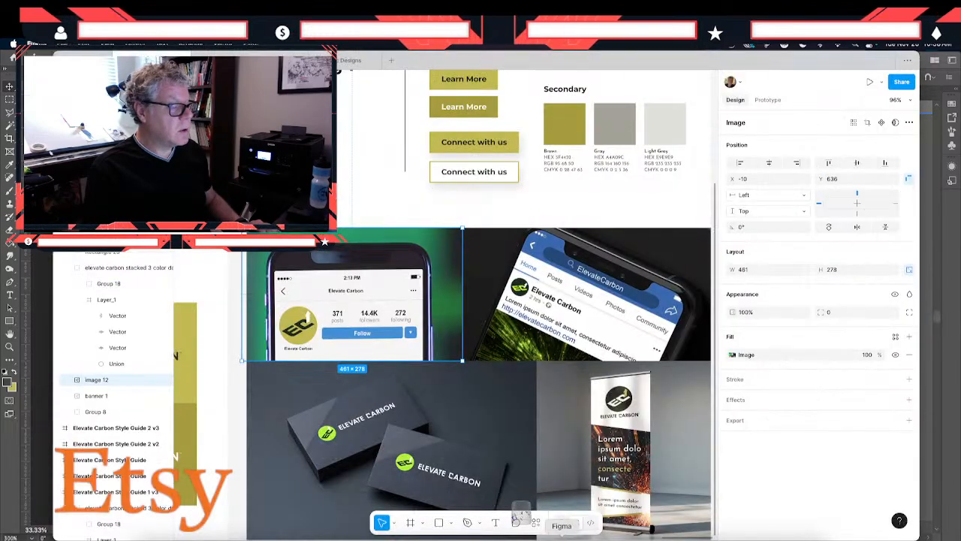
{"action": "left_click", "coordinate": [732, 355]}
{"action": "left_click", "coordinate": [669, 360]}
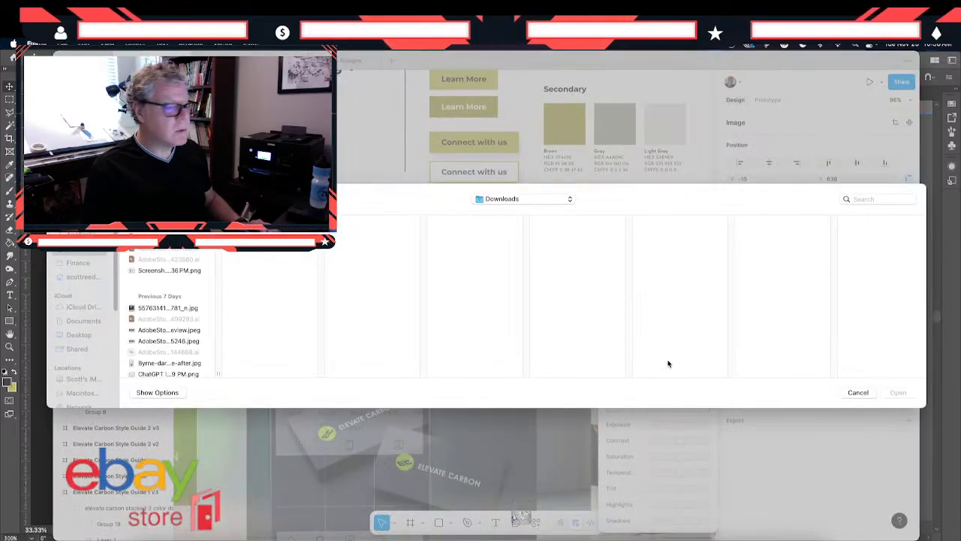
{"action": "left_click", "coordinate": [524, 199]}
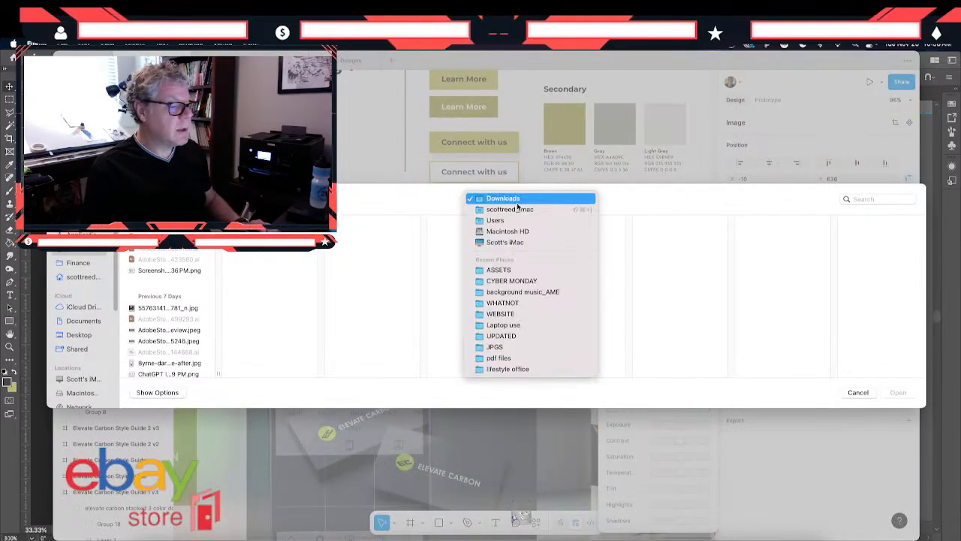
{"action": "left_click", "coordinate": [491, 272]}
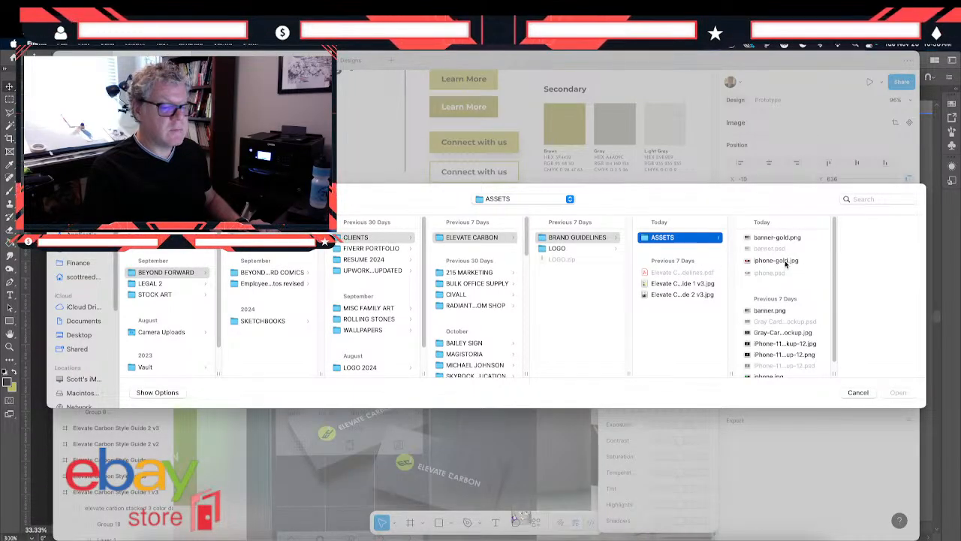
{"action": "left_click", "coordinate": [787, 262]}
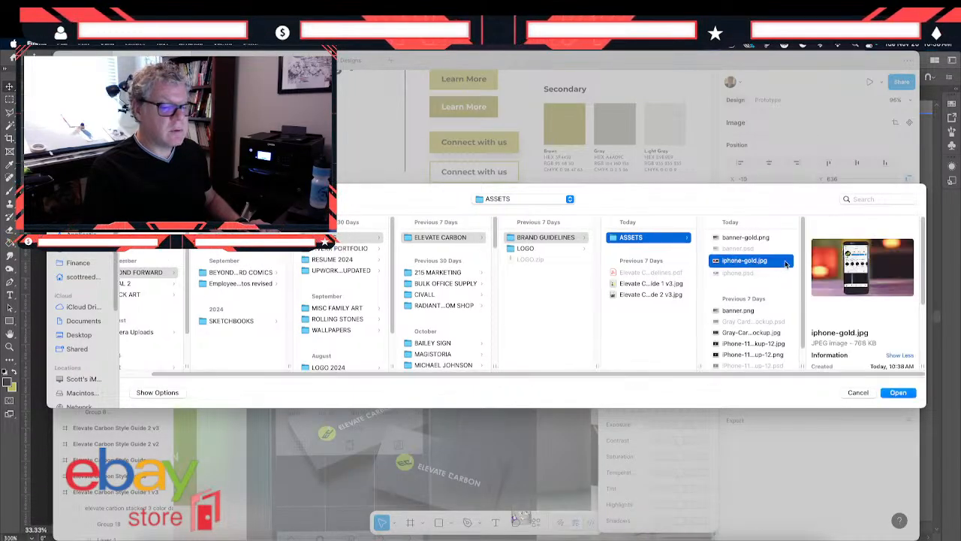
{"action": "left_click", "coordinate": [899, 392]}
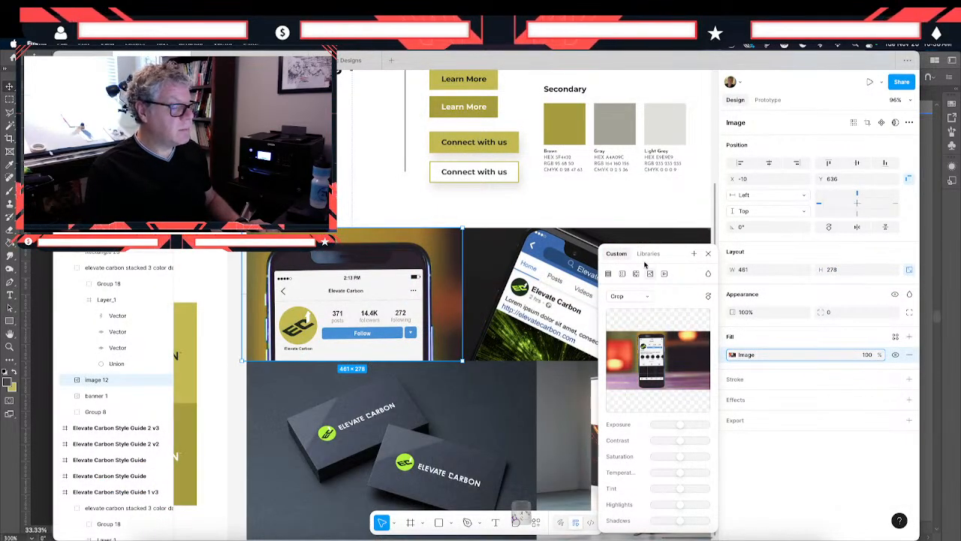
{"action": "left_click", "coordinate": [670, 214]}
- Switch to Photoshop and open iPhone-11-pro-dark-mockup-12.psd from the ASSETS folder for the Facebook phone mockup
{"action": "left_click", "coordinate": [597, 340]}
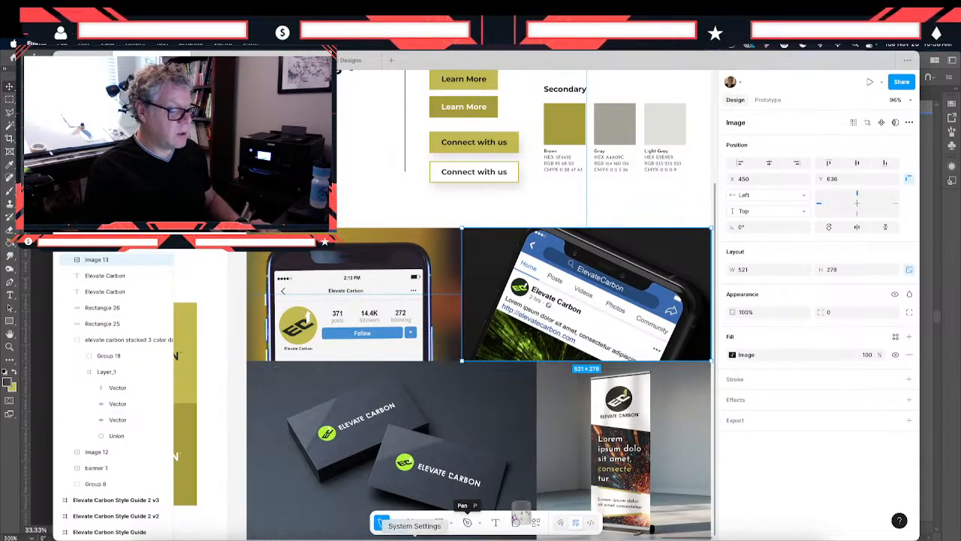
{"action": "left_click", "coordinate": [520, 513]}
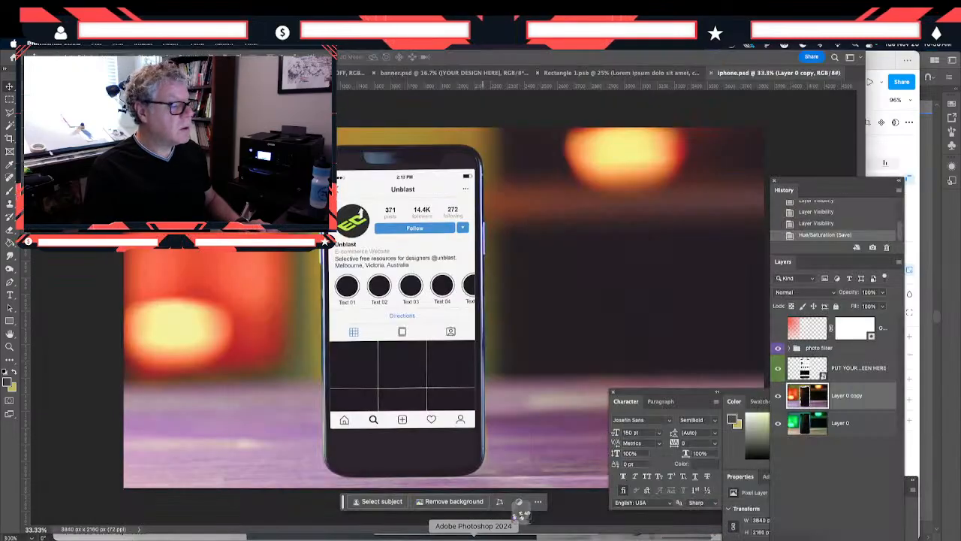
{"action": "left_click", "coordinate": [94, 46]}
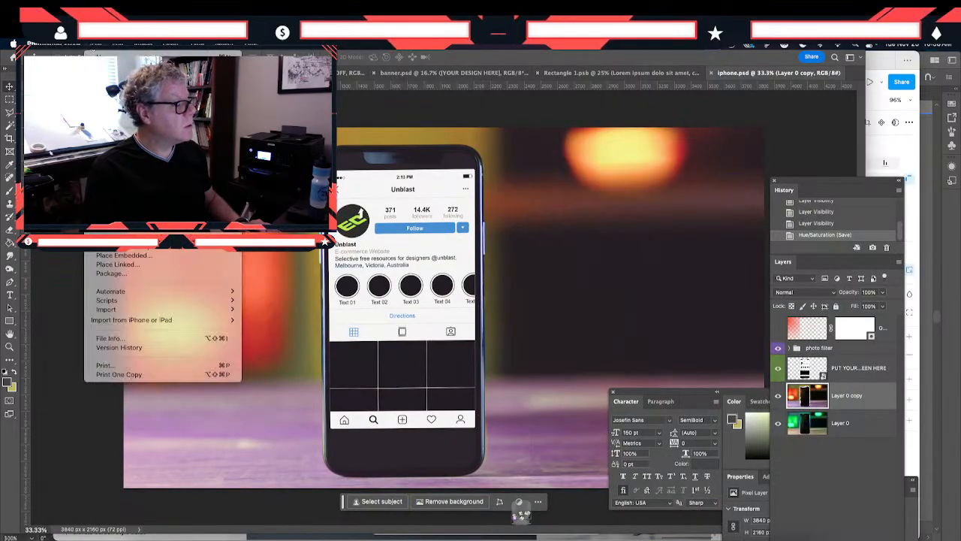
{"action": "left_click", "coordinate": [107, 66]}
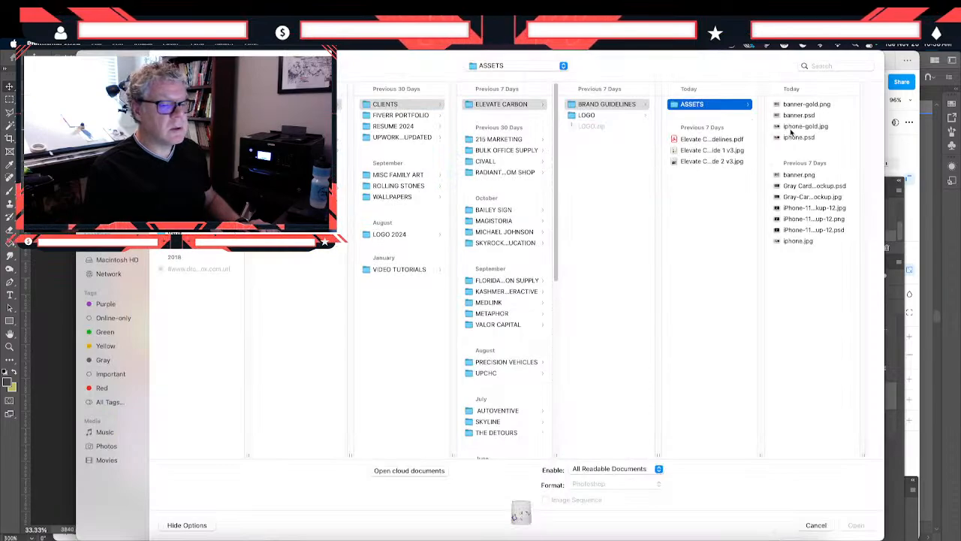
{"action": "left_click", "coordinate": [802, 231]}
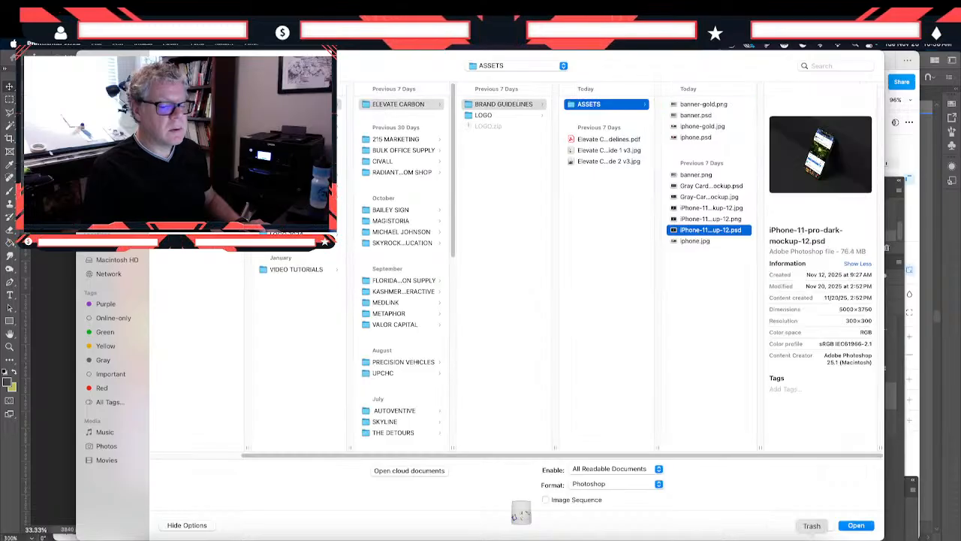
{"action": "left_click", "coordinate": [851, 527]}
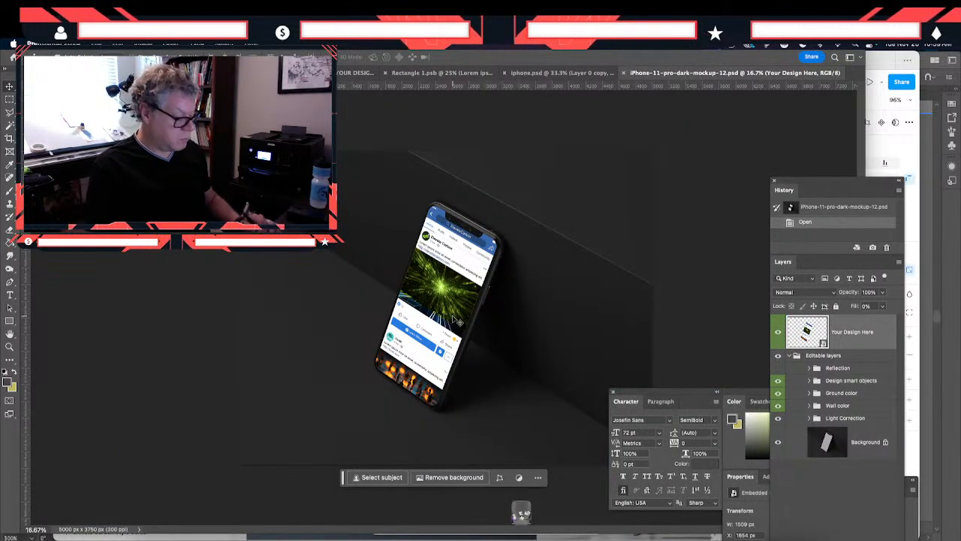
- Open the contents of the Your Design Here smart object for editing
{"action": "scroll", "coordinate": [456, 321], "scroll_direction": "up", "scroll_amount": 4}
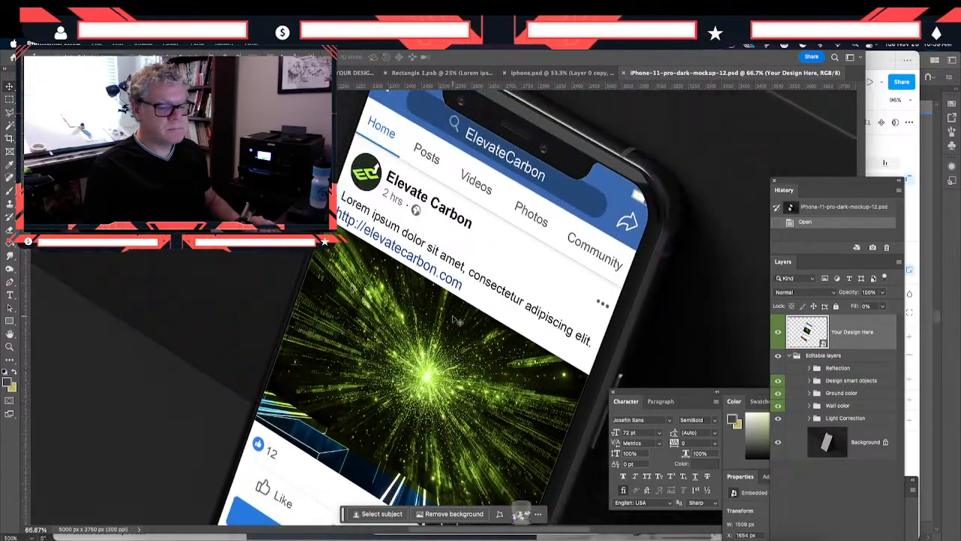
{"action": "scroll", "coordinate": [456, 322], "scroll_direction": "up", "scroll_amount": 2}
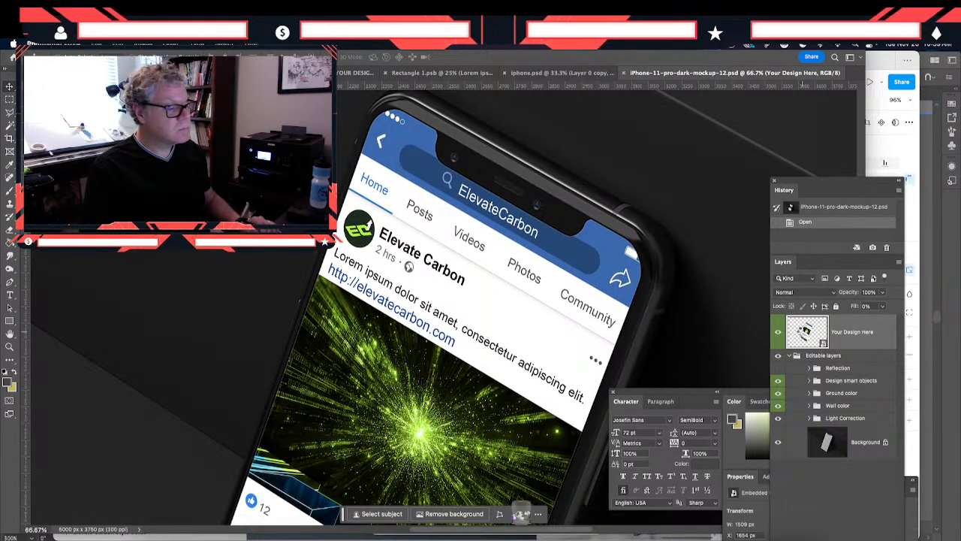
{"action": "double_click", "coordinate": [802, 332]}
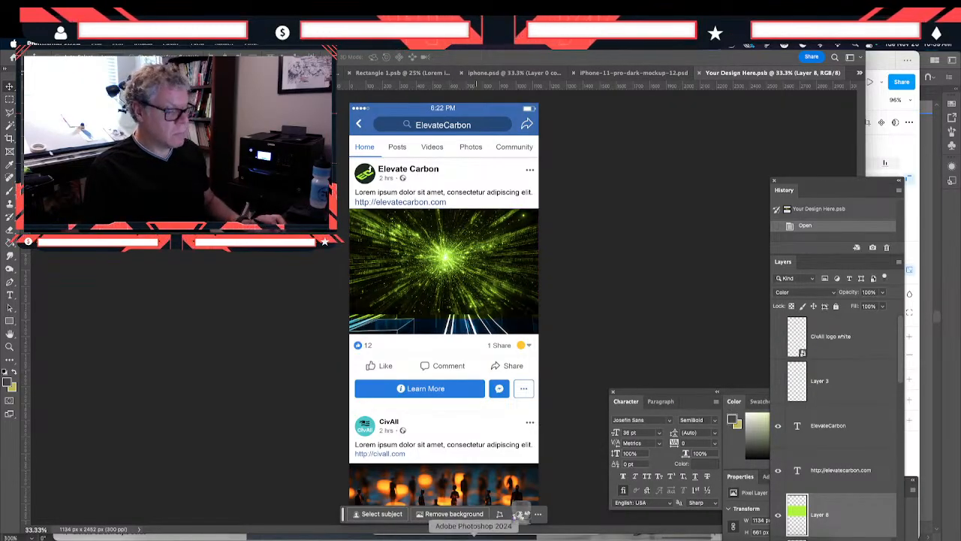
- Copy the round EC emblem from the Illustrator logo file and paste it into Your Design Here.psb in Photoshop as a Smart Object
{"action": "left_click", "coordinate": [650, 534]}
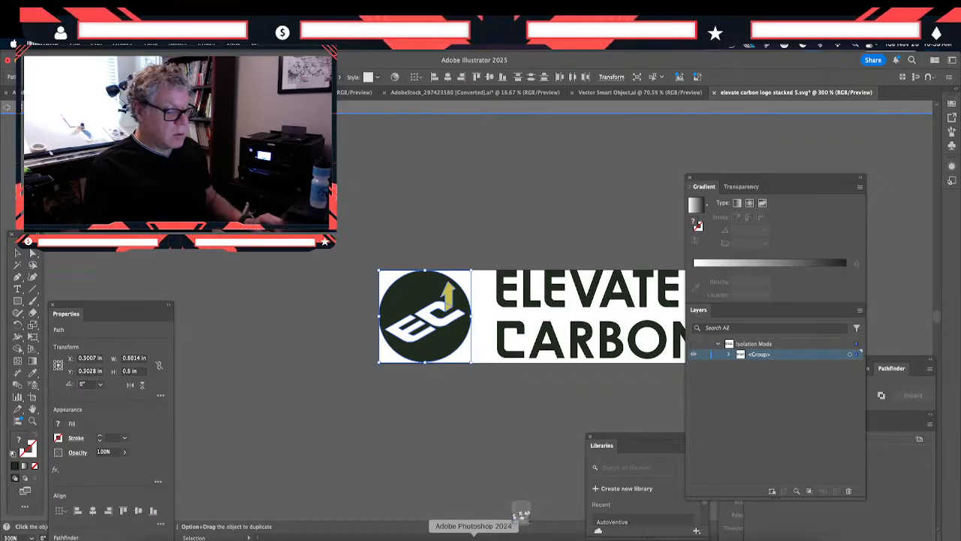
{"action": "left_click", "coordinate": [520, 515]}
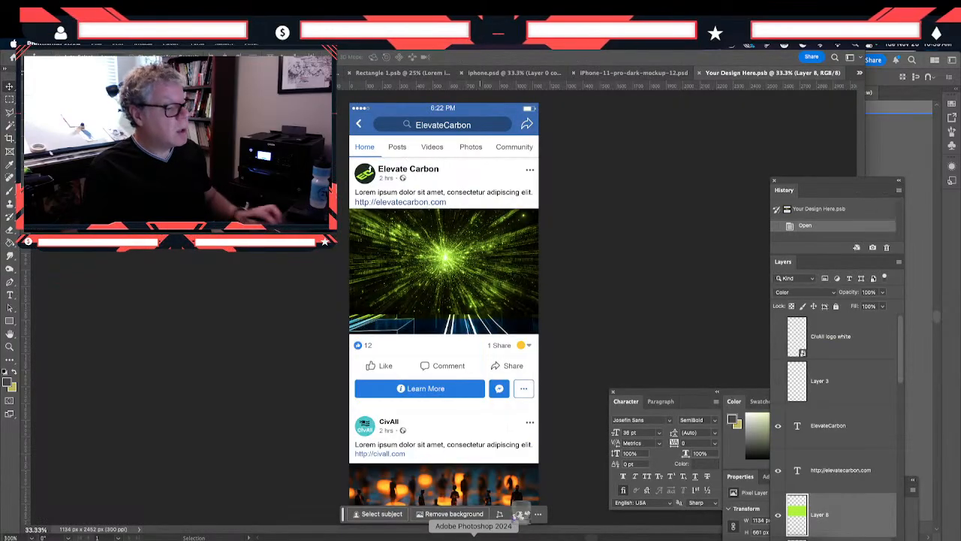
{"action": "key", "text": "super+v"}
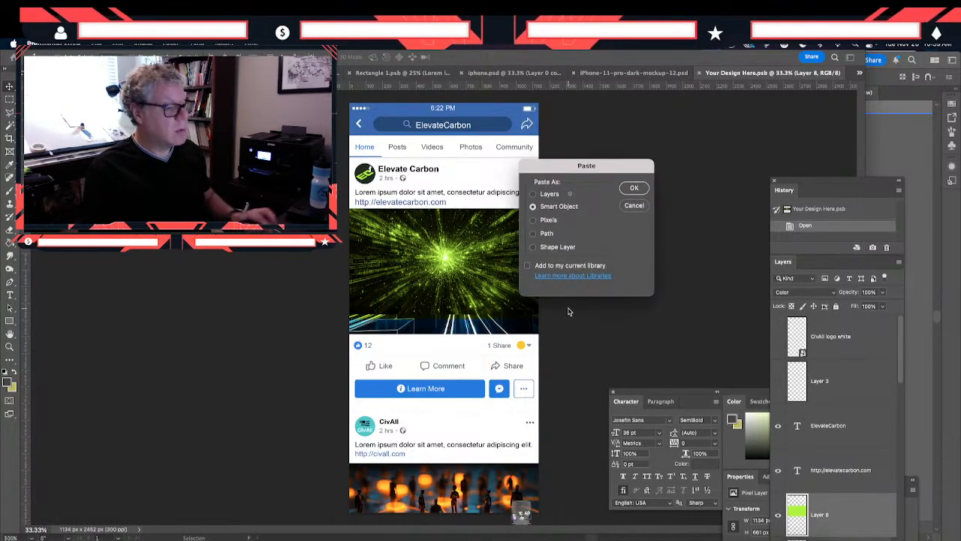
{"action": "left_click", "coordinate": [631, 188]}
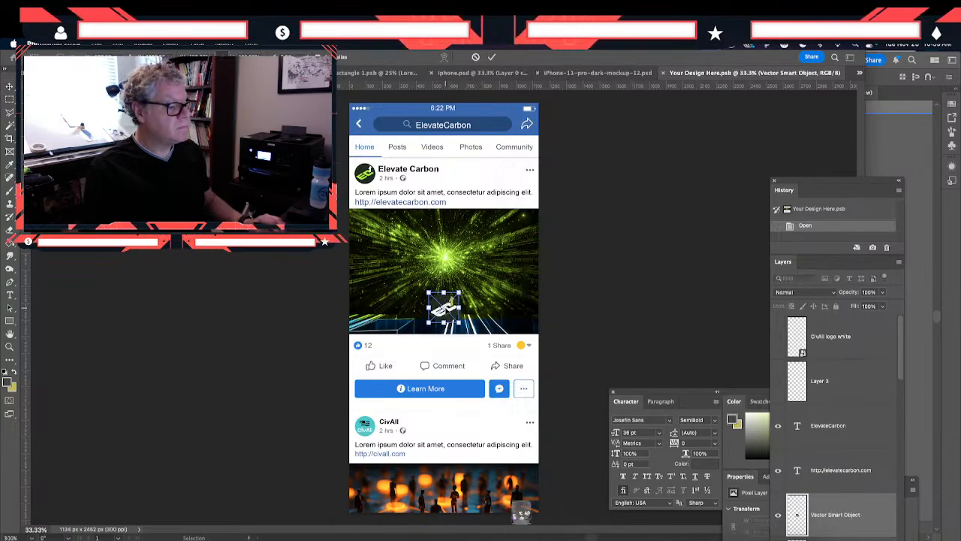
- Move and resize the pasted emblem to cover the Elevate Carbon profile picture at the head of the post
{"action": "left_click_drag", "start_coordinate": [459, 308], "coordinate": [297, 136]}
{"action": "key", "text": "super+equal"}
{"action": "key", "text": "super+equal"}
{"action": "key", "text": "Return"}
{"action": "left_click_drag", "start_coordinate": [319, 241], "coordinate": [367, 439]}
{"action": "left_click_drag", "start_coordinate": [358, 333], "coordinate": [346, 254]}
{"action": "key", "text": "Return"}
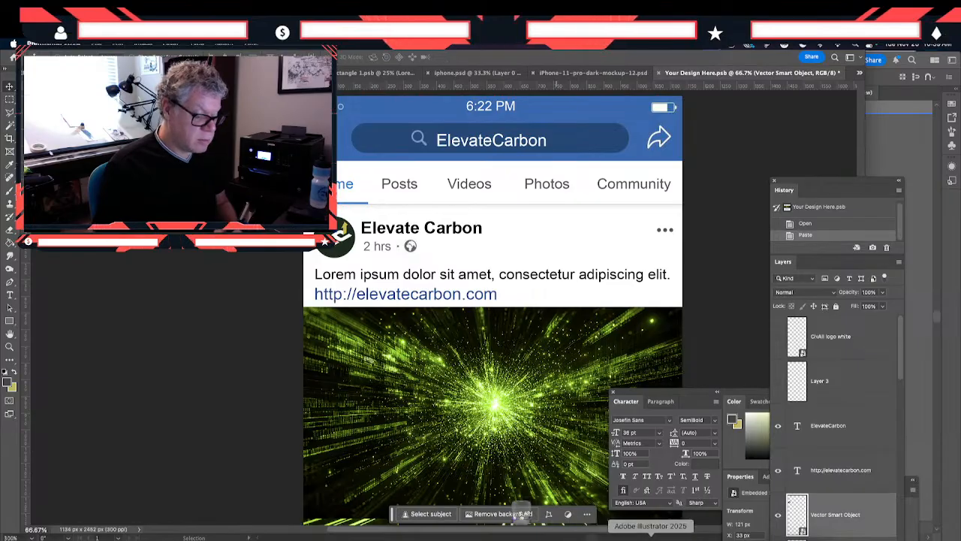
- Switch to Illustrator and recolor the emblem's white E and C letters with the olive sampled from its arrow
{"action": "left_click", "coordinate": [650, 536]}
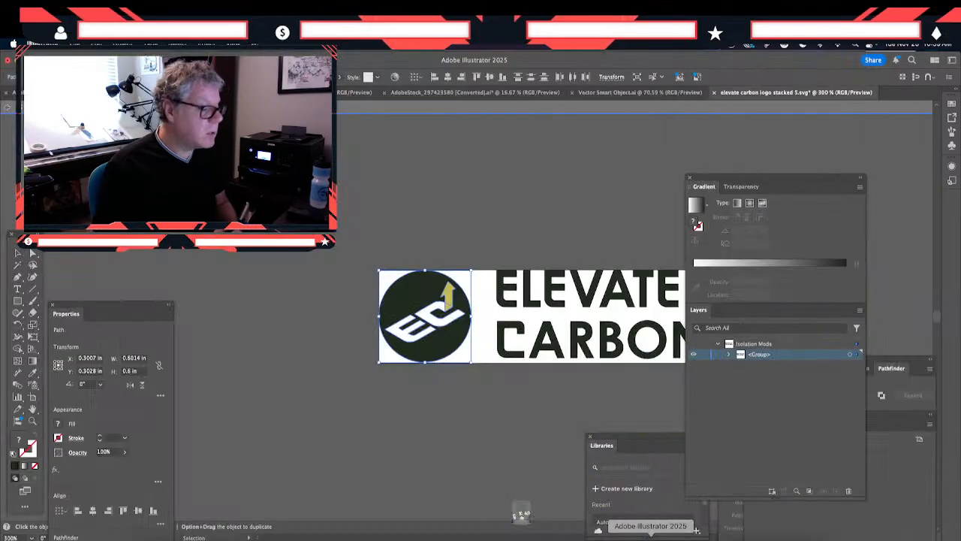
{"action": "left_click", "coordinate": [366, 354]}
{"action": "left_click", "coordinate": [452, 319]}
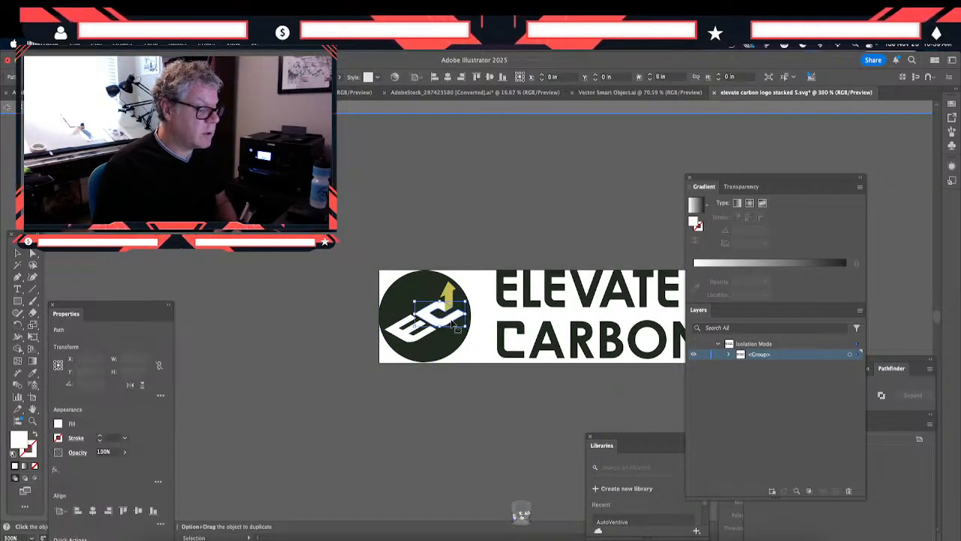
{"action": "left_click", "coordinate": [419, 340], "text": "shift"}
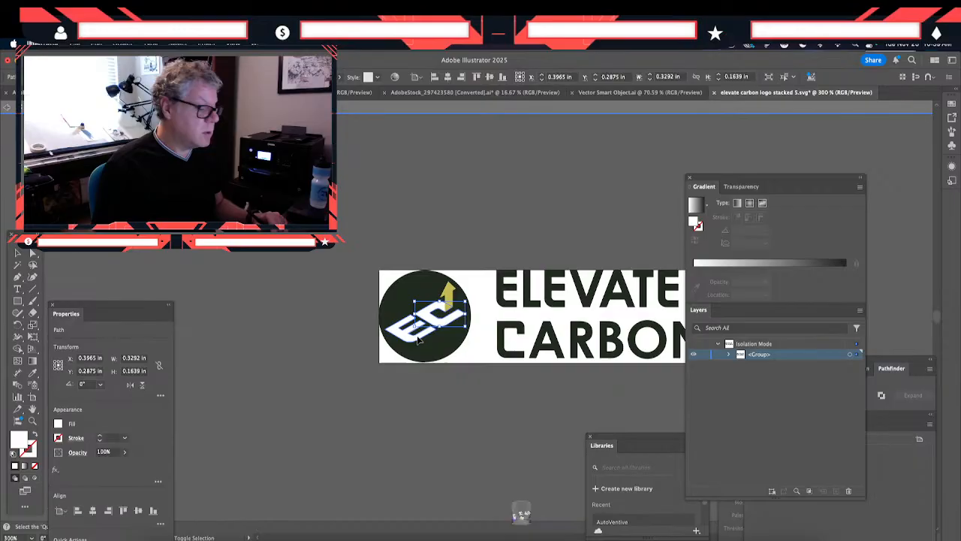
{"action": "left_click", "coordinate": [33, 374]}
{"action": "left_click", "coordinate": [449, 292]}
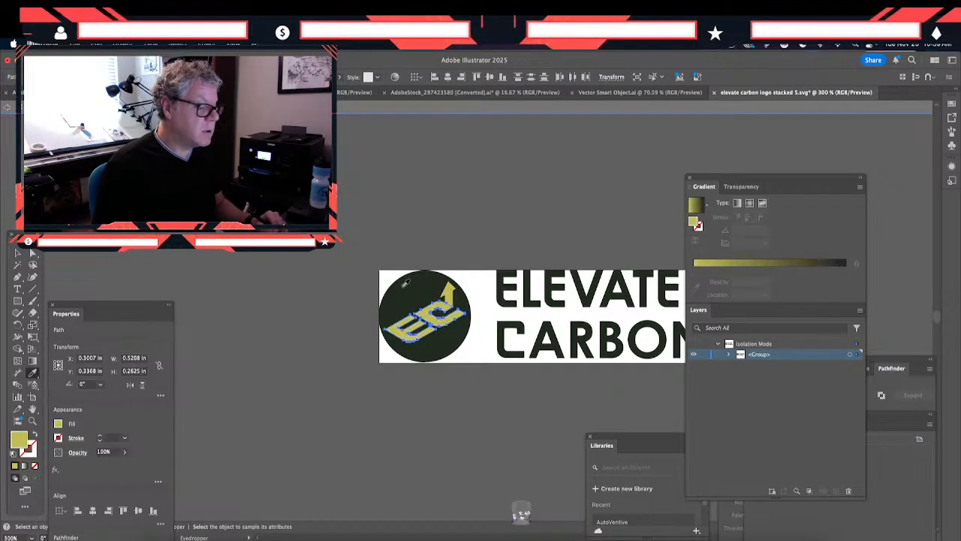
- Change the emblem's arrow to a white fill with no stroke
{"action": "left_click", "coordinate": [18, 253]}
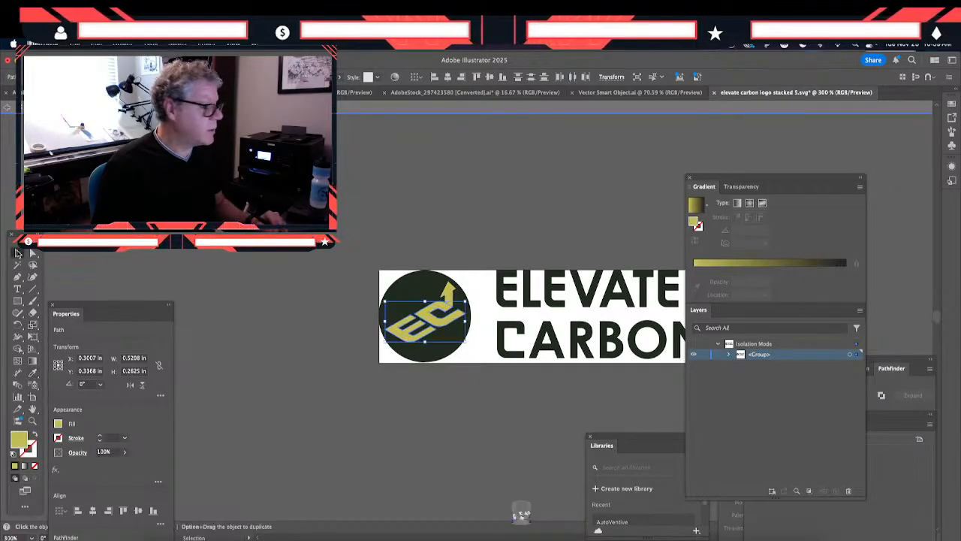
{"action": "left_click", "coordinate": [459, 302]}
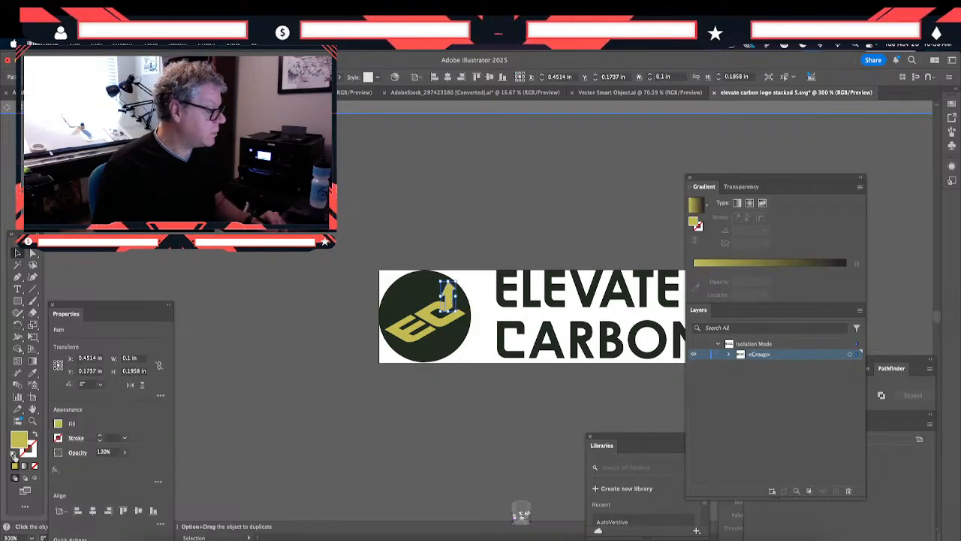
{"action": "left_click", "coordinate": [15, 454]}
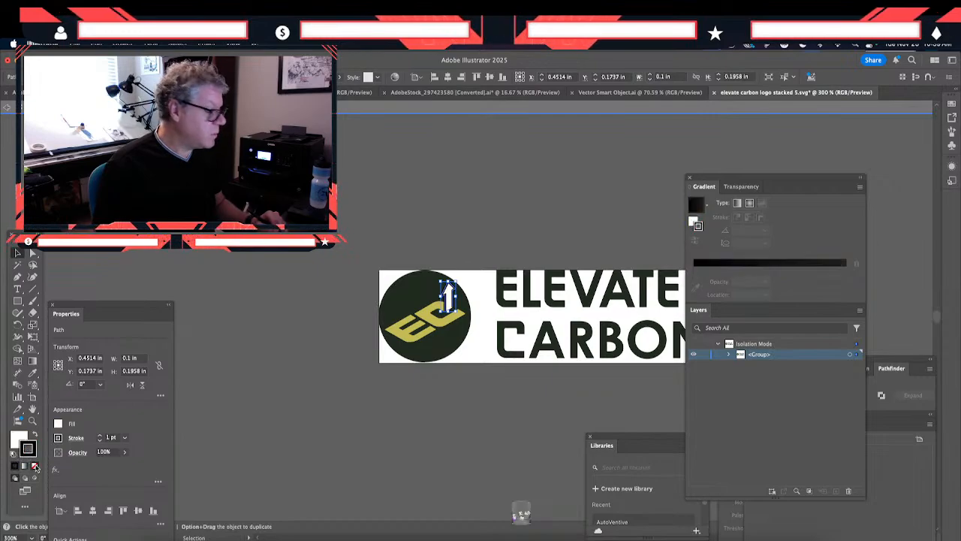
{"action": "left_click", "coordinate": [35, 466]}
{"action": "left_click", "coordinate": [326, 416]}
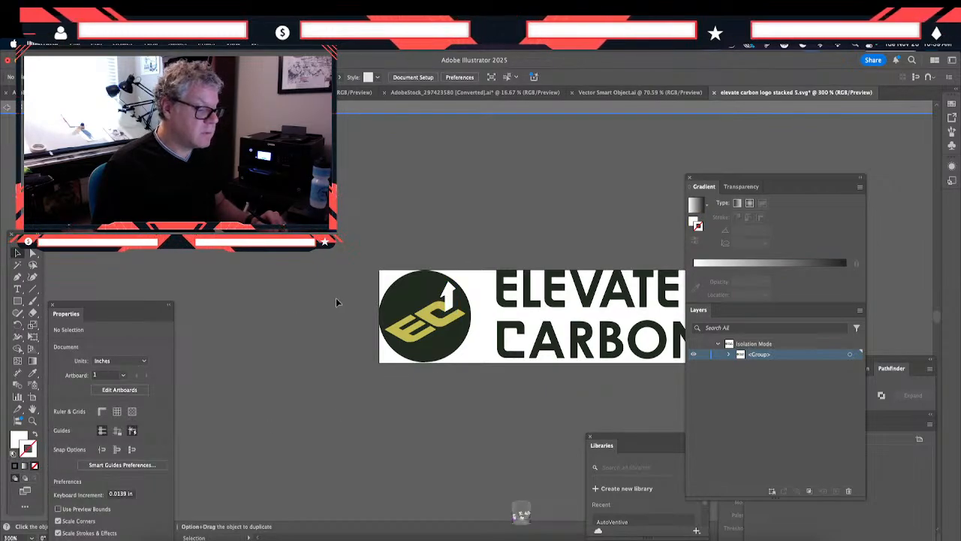
- Copy the whole recolored emblem and paste it as a Smart Object into the open Photoshop phone screen design
{"action": "left_click_drag", "start_coordinate": [353, 253], "coordinate": [479, 382]}
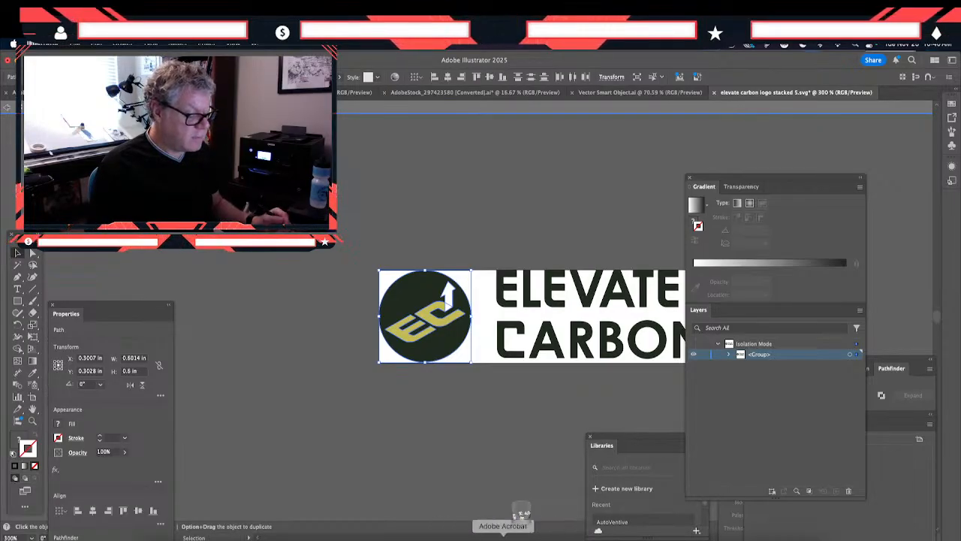
{"action": "left_click", "coordinate": [521, 515]}
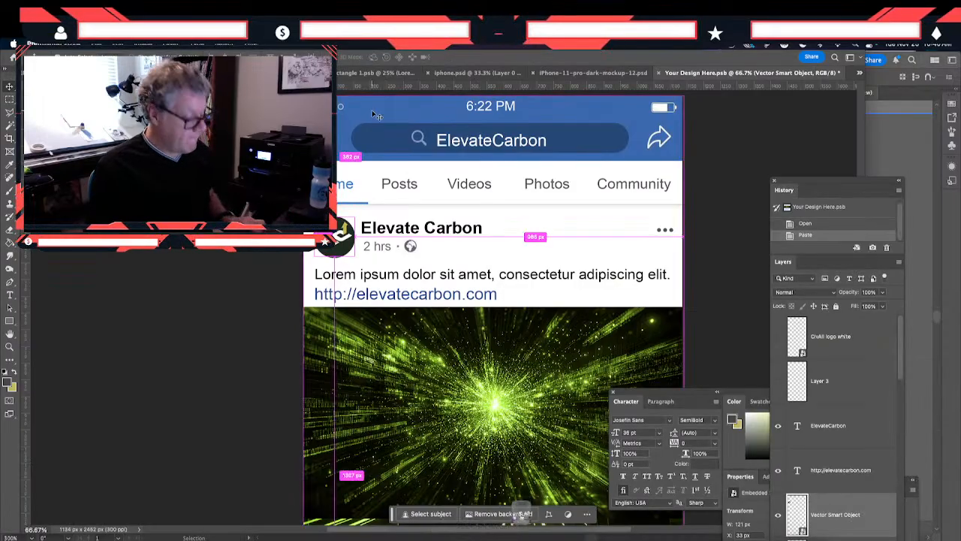
{"action": "key", "text": "super+v"}
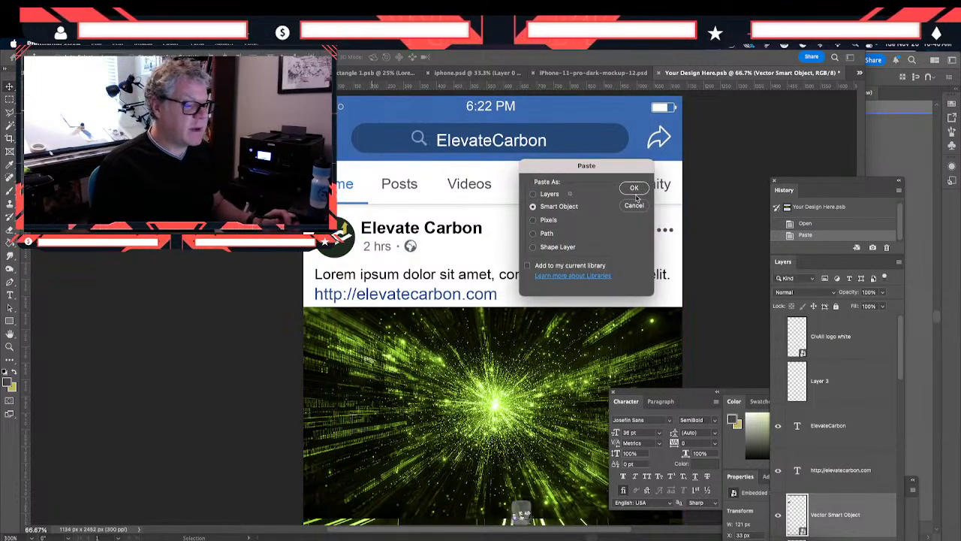
{"action": "key", "text": "Return"}
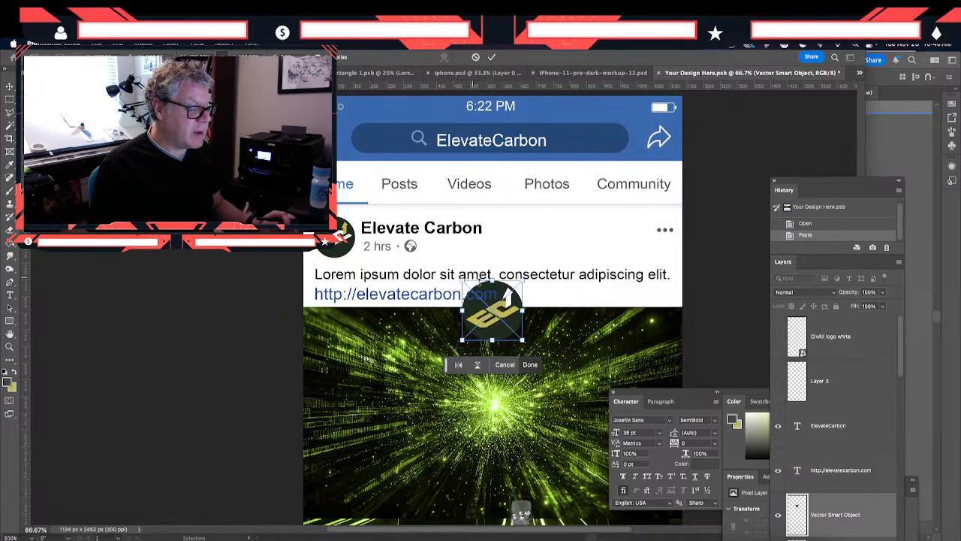
- Scale down the recolored emblem and place it over the Elevate Carbon profile picture, covering the earlier emblem
{"action": "left_click_drag", "start_coordinate": [502, 304], "coordinate": [357, 229]}
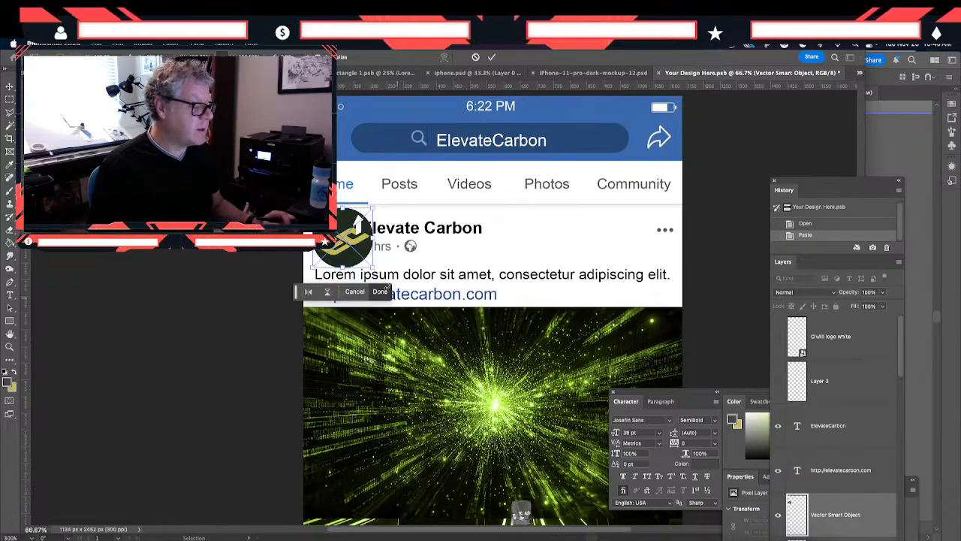
{"action": "mouse_move", "coordinate": [372, 268]}
{"action": "left_mouse_down"}
{"action": "mouse_move", "coordinate": [349, 250]}
{"action": "mouse_move", "coordinate": [356, 262]}
{"action": "left_mouse_up"}
{"action": "left_click_drag", "start_coordinate": [356, 214], "coordinate": [338, 225]}
{"action": "left_click_drag", "start_coordinate": [310, 258], "coordinate": [314, 260]}
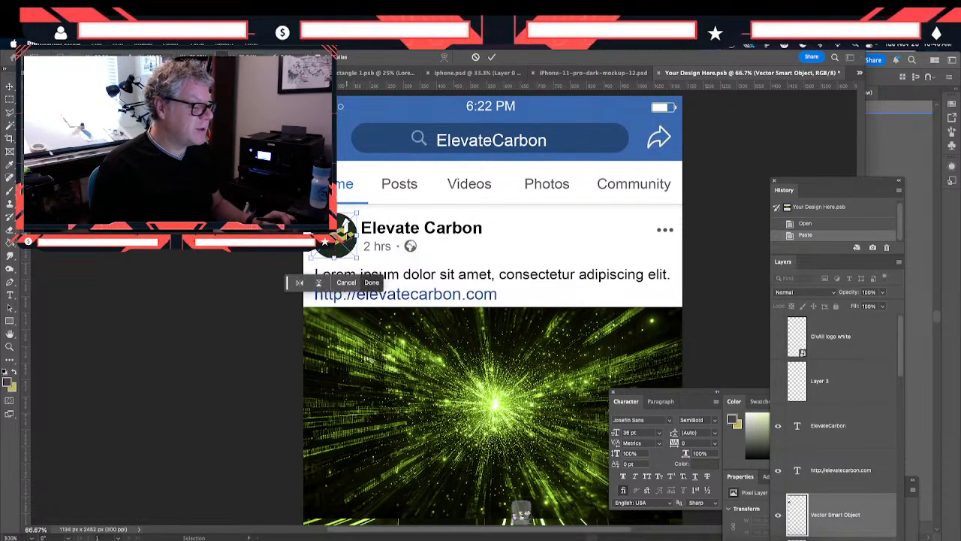
{"action": "key", "text": "Return"}
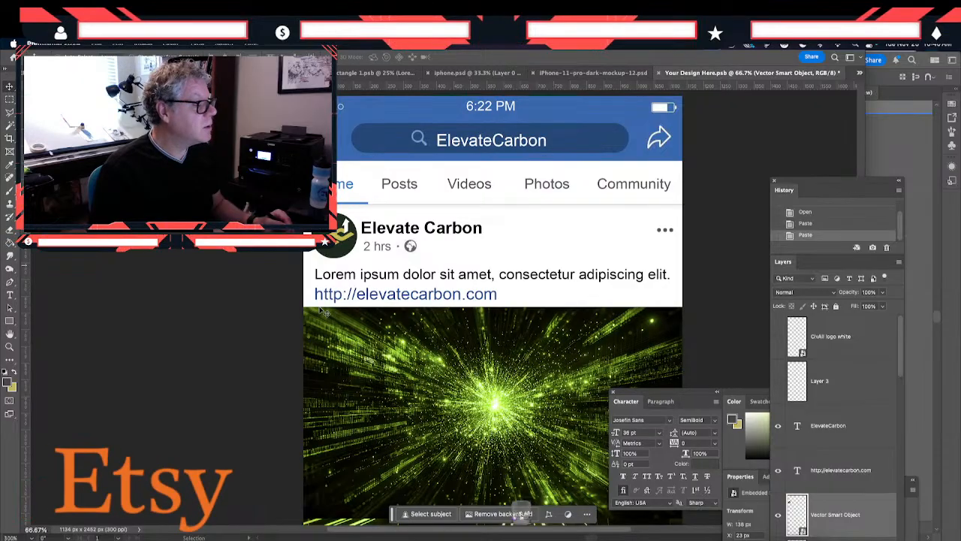
- Hide the green overlay Layer 8, disable the smart filters on the AdobeStock burst image, and save the phone screen design
{"action": "scroll", "coordinate": [893, 456], "scroll_direction": "down", "scroll_amount": 5}
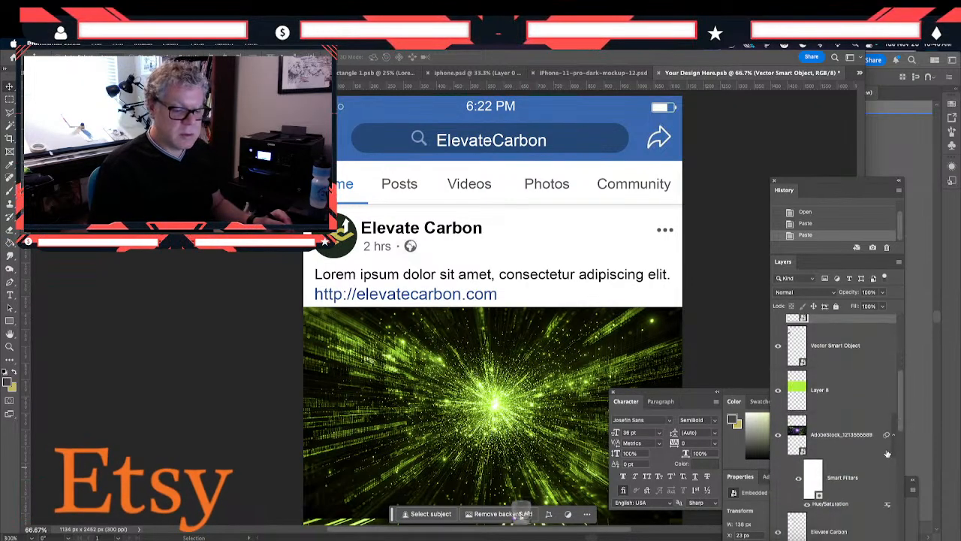
{"action": "left_click", "coordinate": [778, 390]}
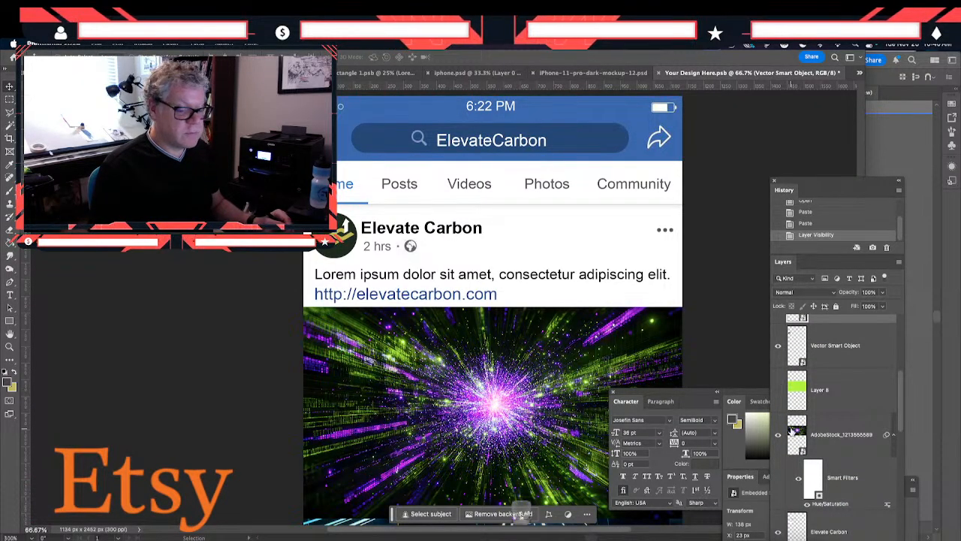
{"action": "left_click", "coordinate": [817, 433]}
{"action": "left_click", "coordinate": [799, 479]}
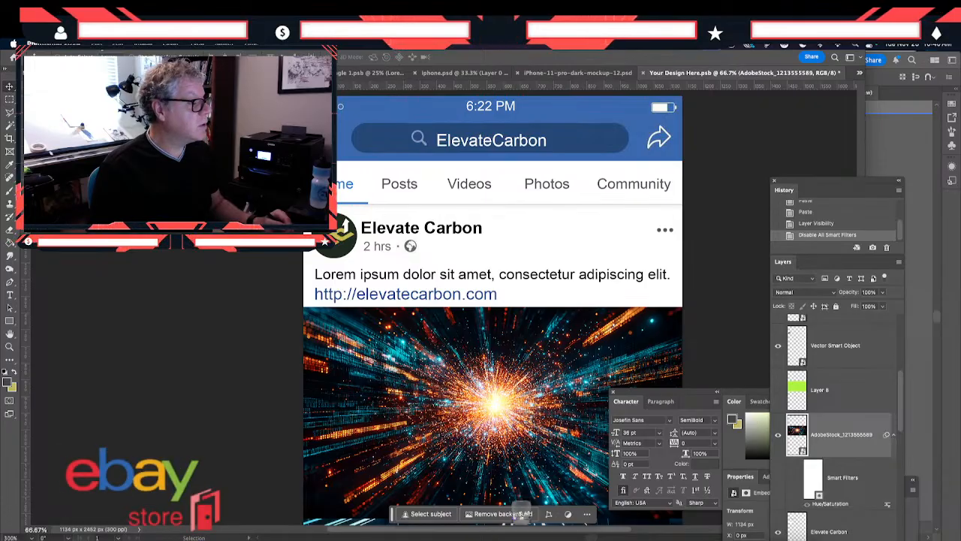
{"action": "left_click", "coordinate": [97, 43]}
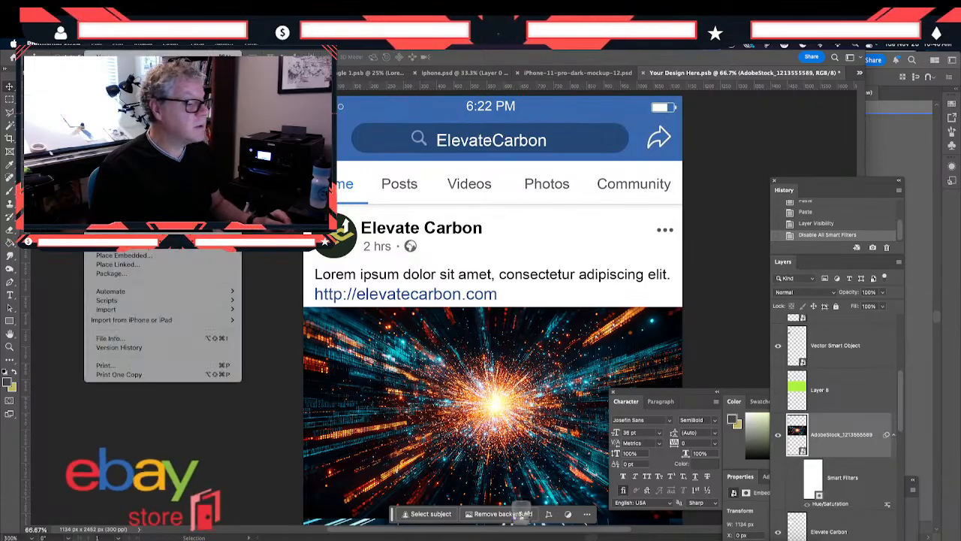
{"action": "left_click", "coordinate": [105, 138]}
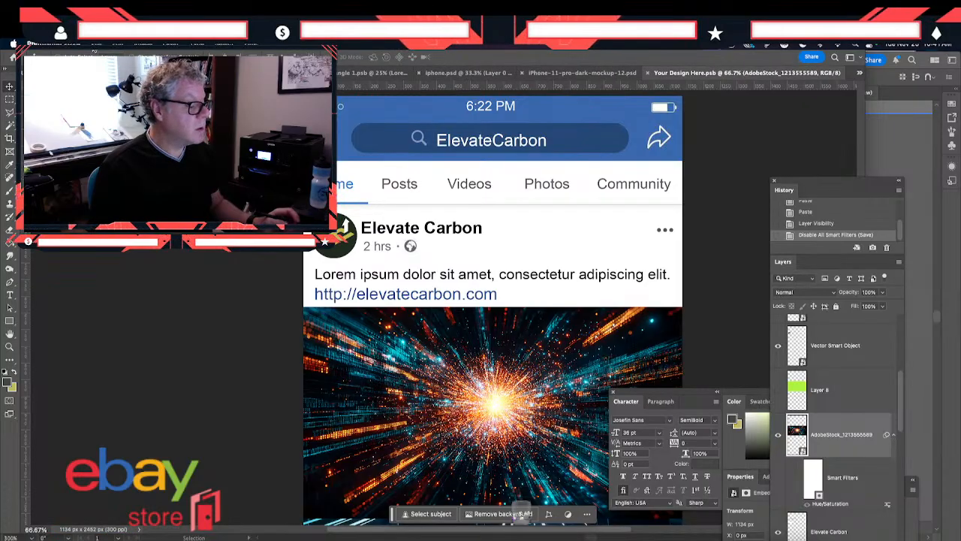
- Switch to iPhone-11-pro-dark-mockup-12.psd and prepare a Save for Web JPEG export with the width set to 3000 px
{"action": "left_click", "coordinate": [96, 45]}
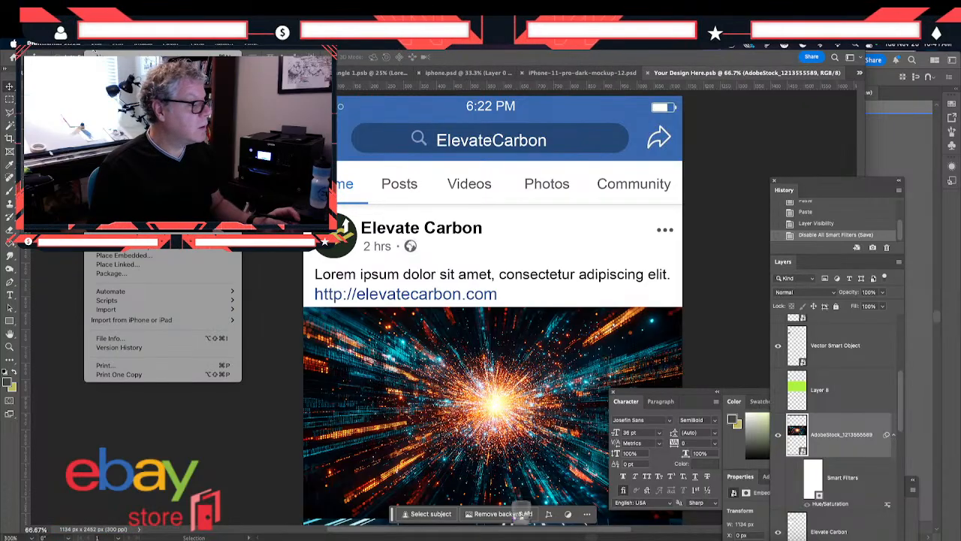
{"action": "left_click", "coordinate": [432, 78]}
{"action": "left_click", "coordinate": [435, 78]}
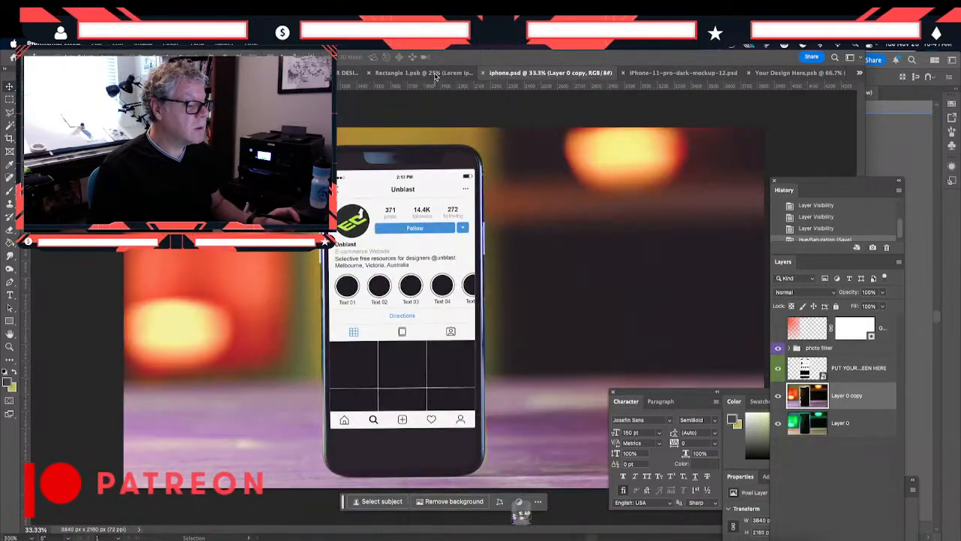
{"action": "left_click", "coordinate": [660, 74]}
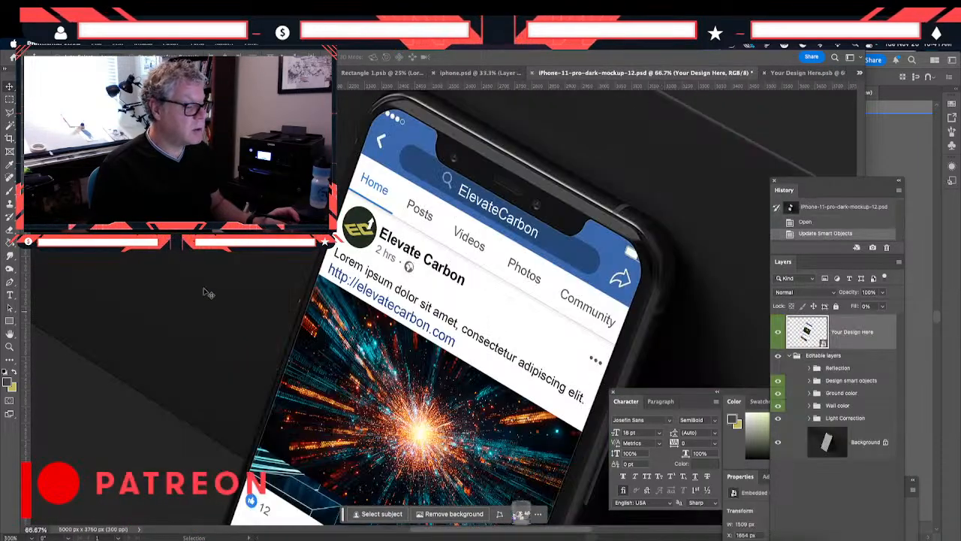
{"action": "left_click", "coordinate": [96, 44]}
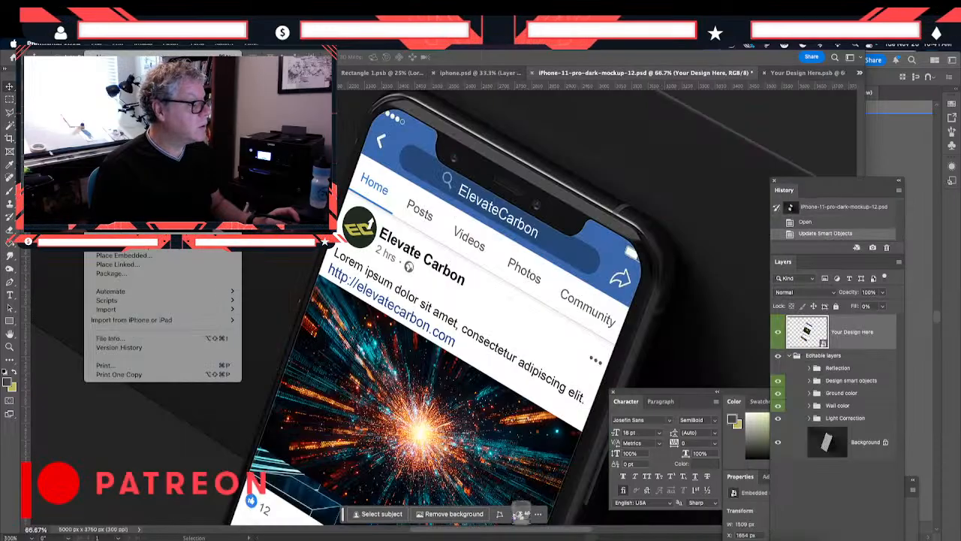
{"action": "mouse_move", "coordinate": [120, 211]}
{"action": "left_click", "coordinate": [283, 256]}
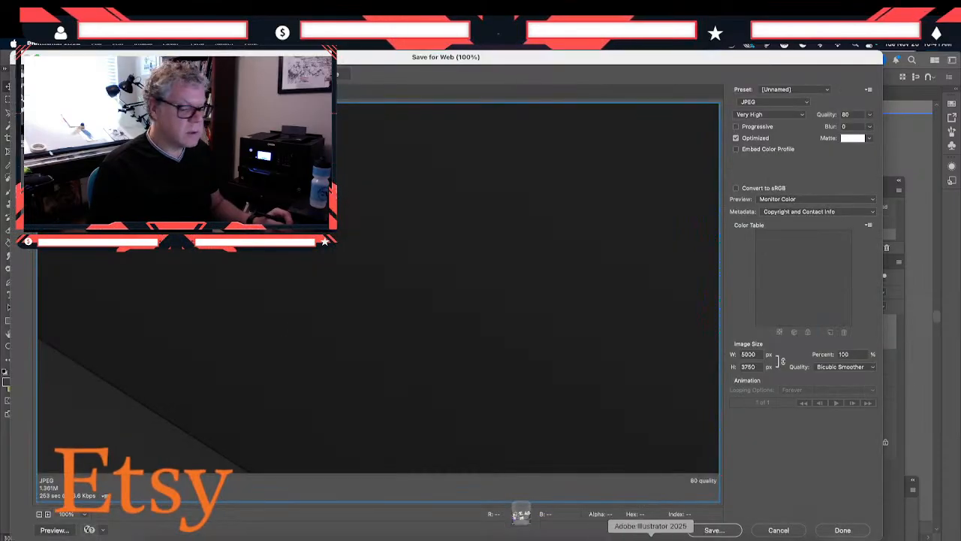
{"action": "double_click", "coordinate": [750, 354]}
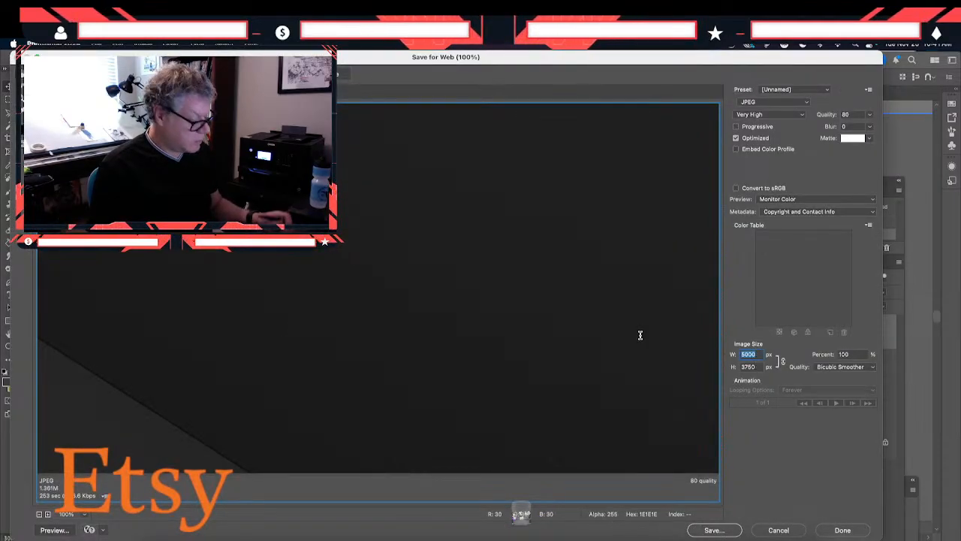
{"action": "type", "text": "3000"}
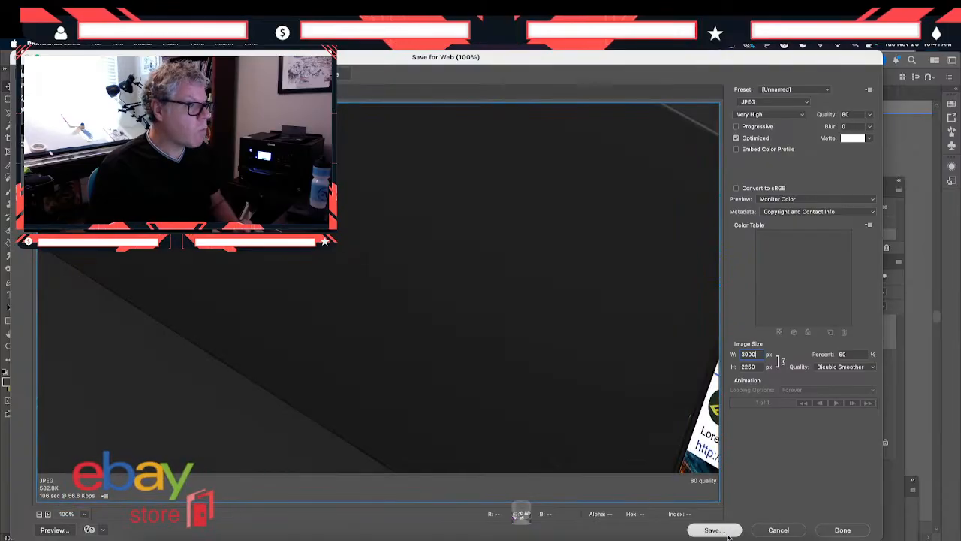
- Save the exported phone mockup in the ASSETS folder as iPhone-11-gold.jpg
{"action": "left_click", "coordinate": [726, 531]}
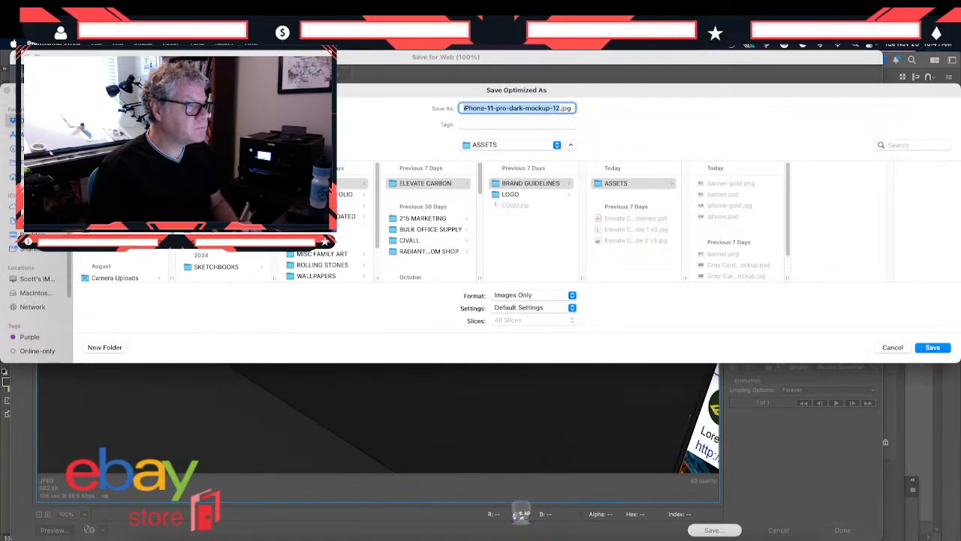
{"action": "key", "text": "Return"}
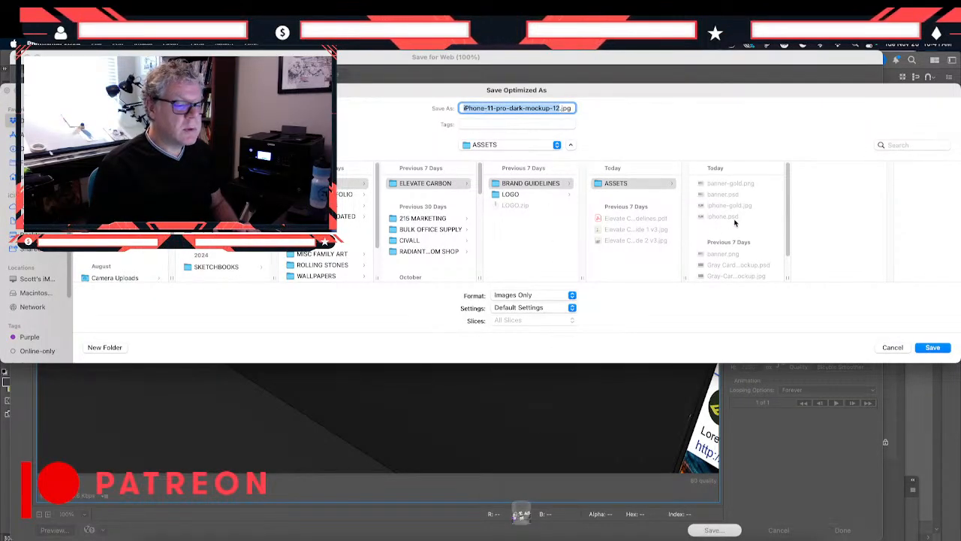
{"action": "scroll", "coordinate": [731, 251], "scroll_direction": "down", "scroll_amount": 3}
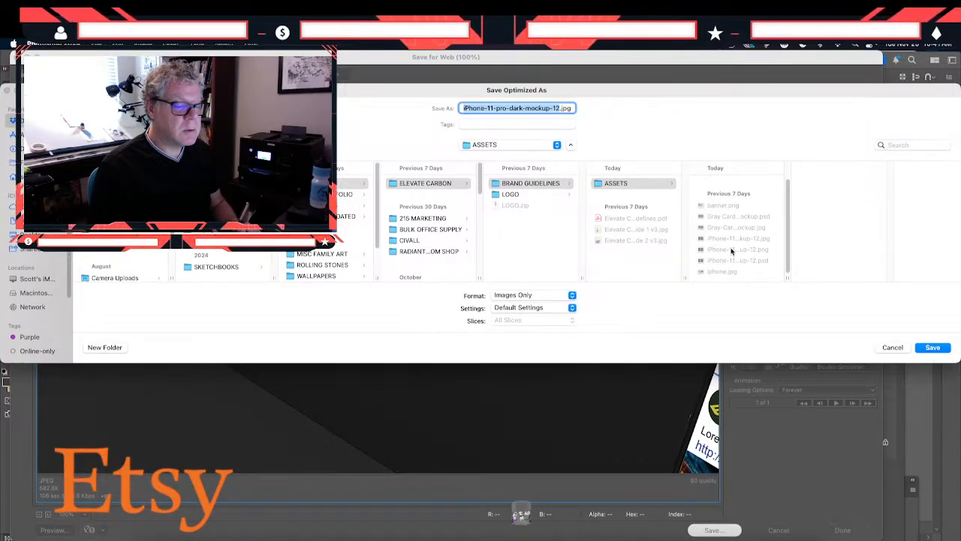
{"action": "left_click", "coordinate": [732, 251]}
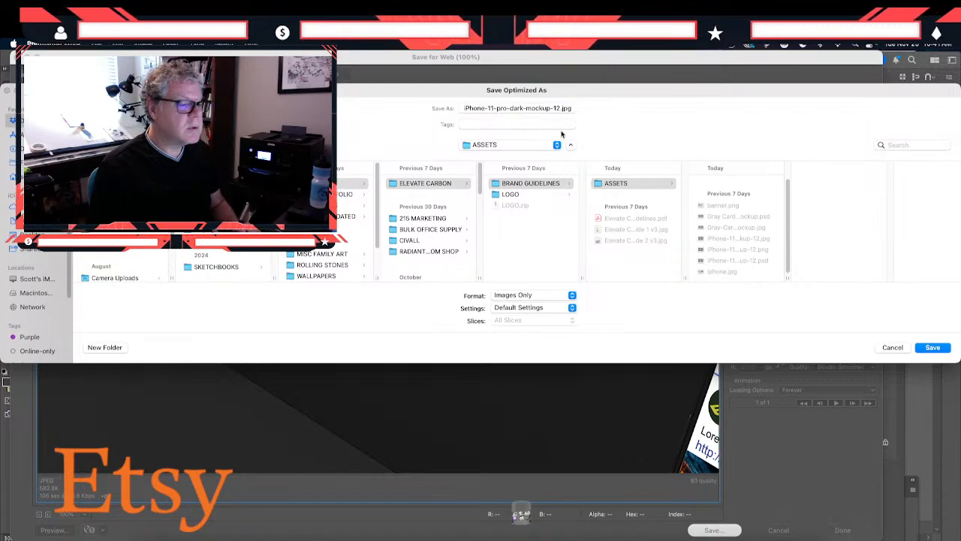
{"action": "left_click", "coordinate": [497, 107]}
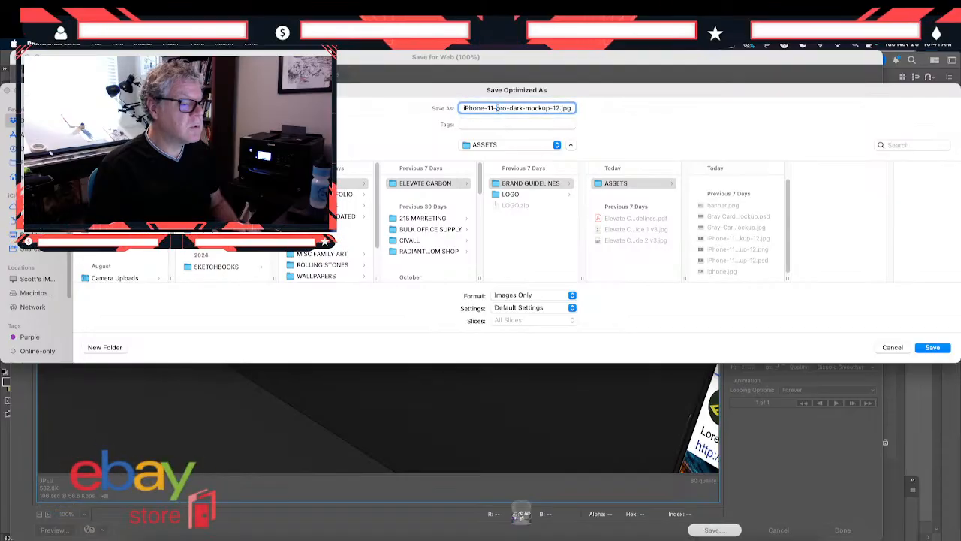
{"action": "left_click_drag", "start_coordinate": [496, 108], "coordinate": [554, 106]}
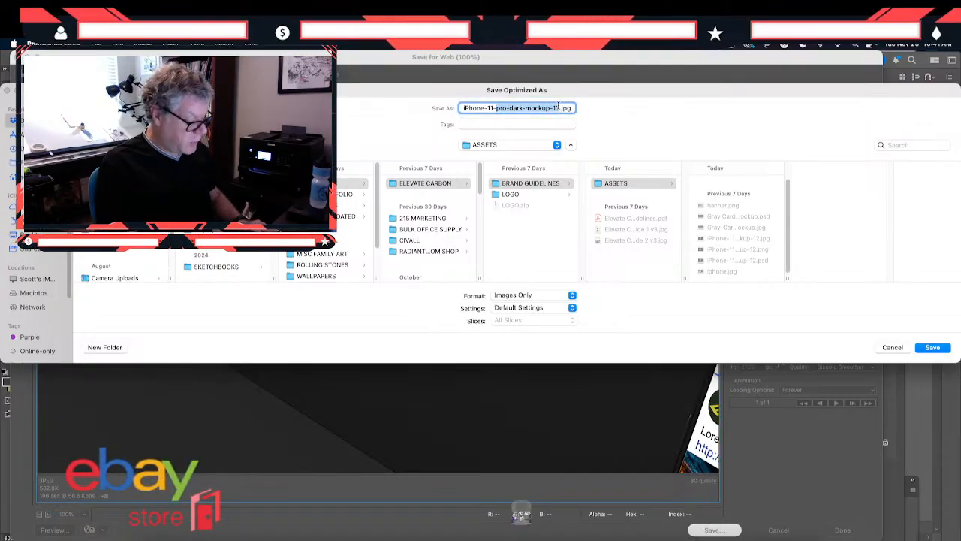
{"action": "type", "text": "grid"}
{"action": "key", "text": "Return"}
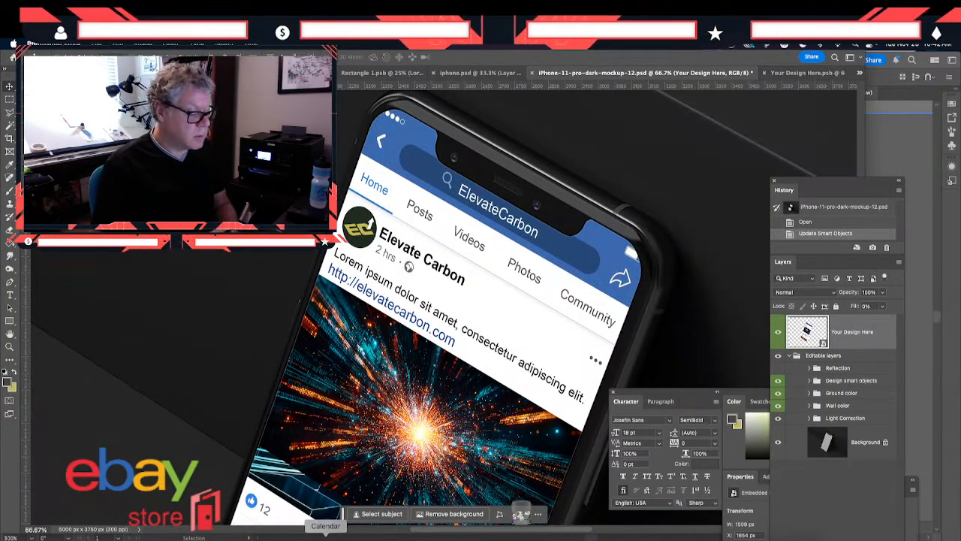
- Switch to Figma and replace the tilted phone mockup's image fill with iPhone-11-gold.jpg from the ASSETS folder
{"action": "left_click", "coordinate": [560, 538]}
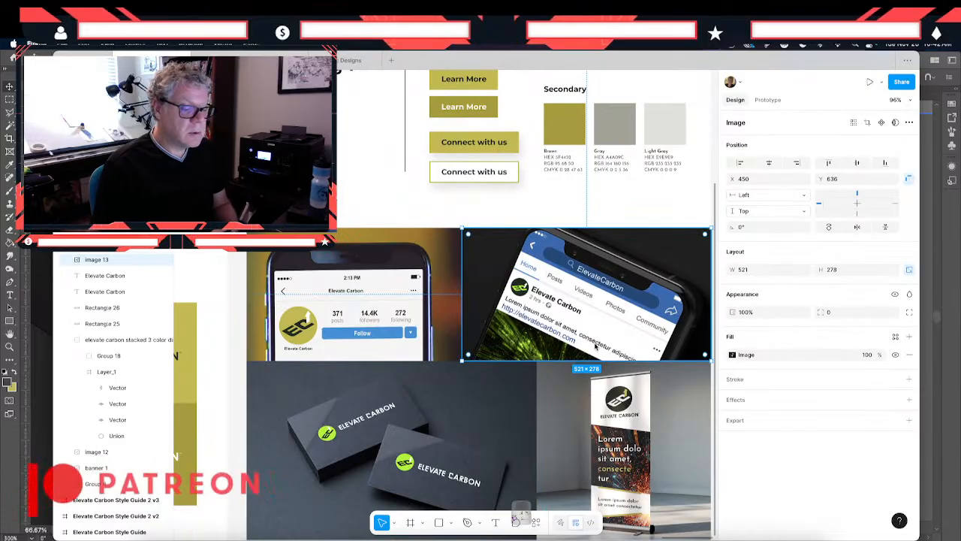
{"action": "left_click", "coordinate": [733, 354]}
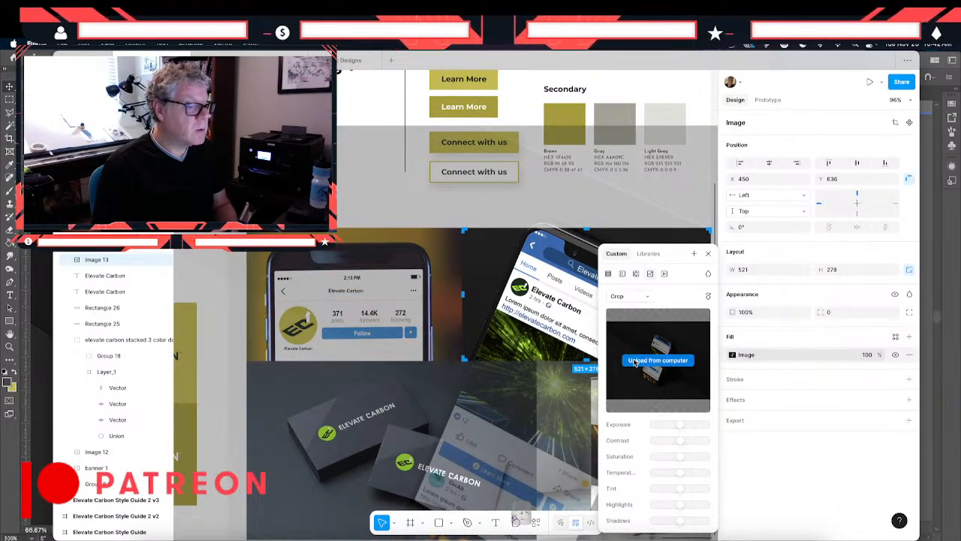
{"action": "left_click", "coordinate": [635, 360]}
{"action": "left_click", "coordinate": [521, 199]}
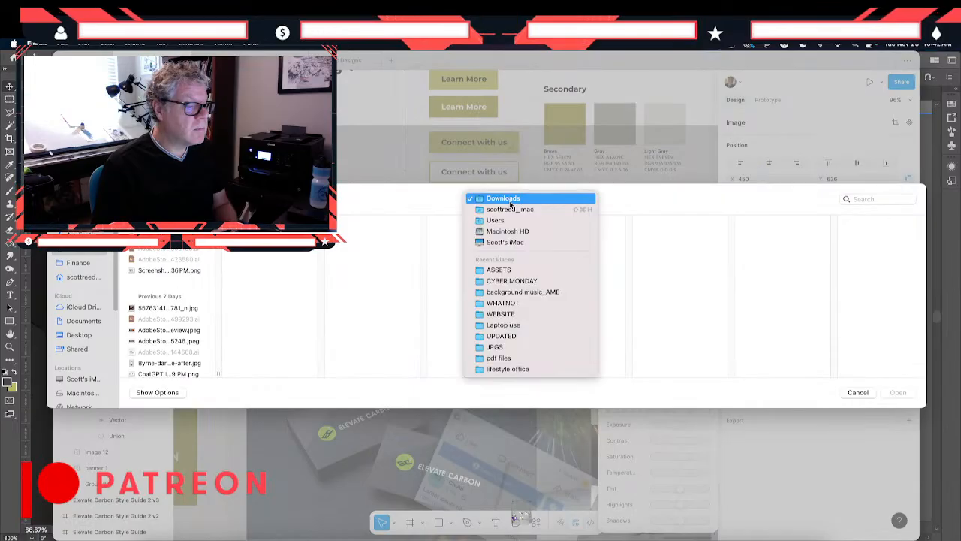
{"action": "left_click", "coordinate": [506, 272]}
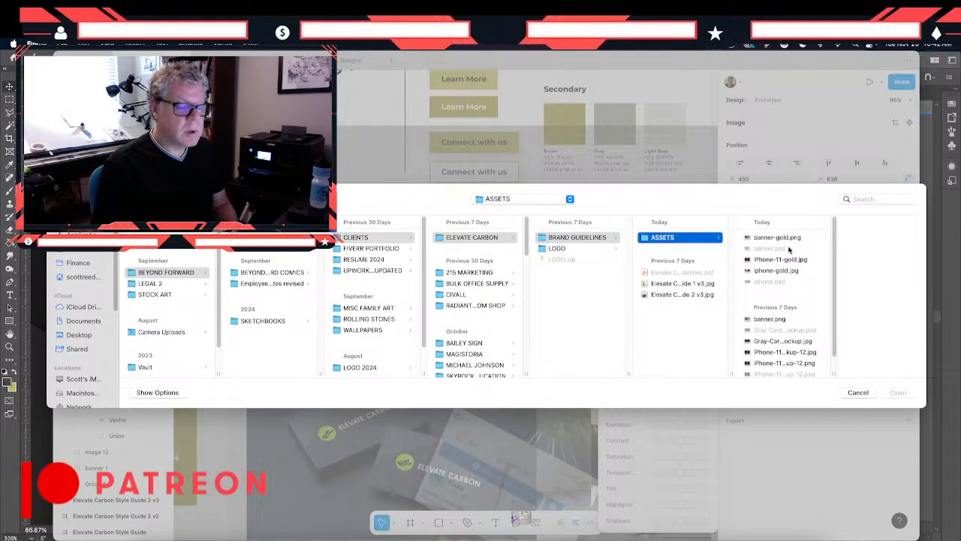
{"action": "left_click", "coordinate": [764, 238]}
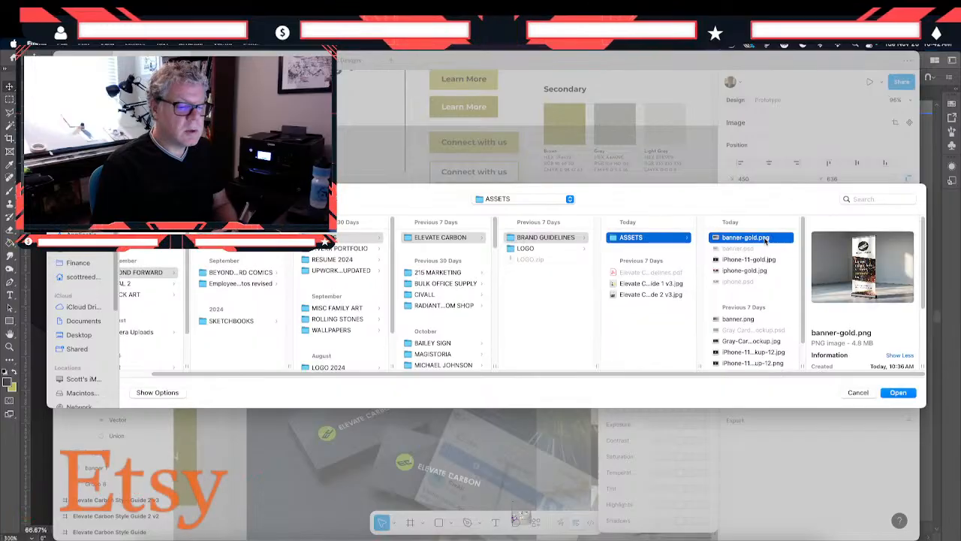
{"action": "left_click", "coordinate": [725, 260]}
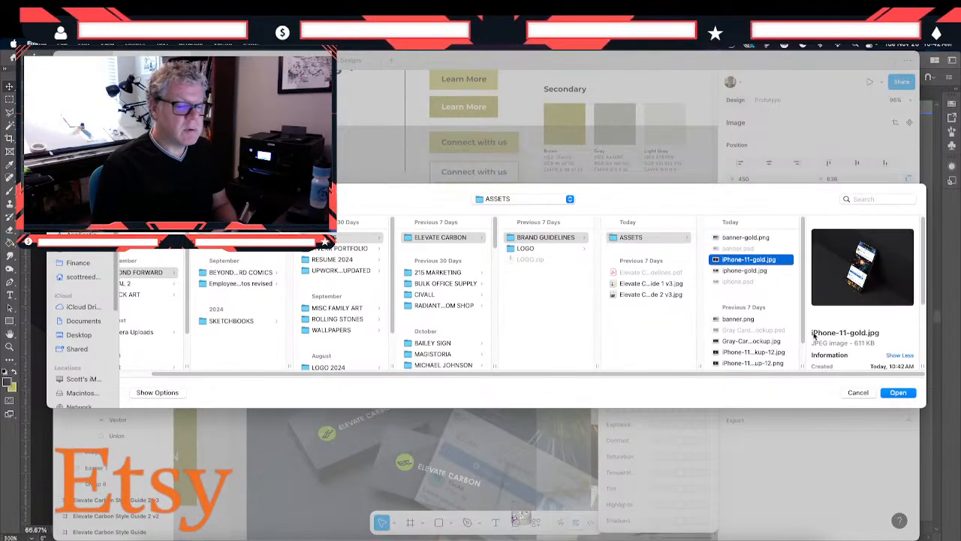
{"action": "left_click", "coordinate": [889, 394]}
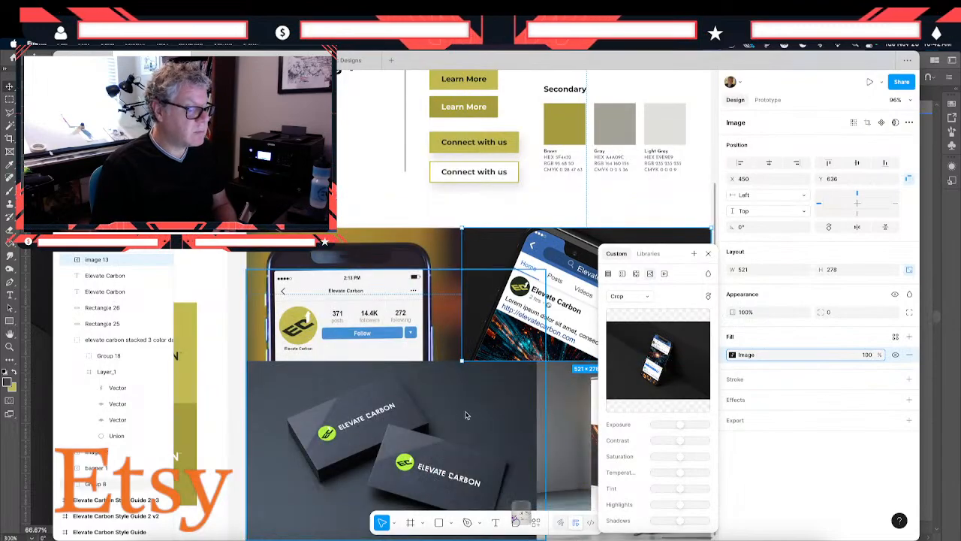
- Select the business card mockup group and compare the mockup images with the style guide's buttons and color swatches
{"action": "scroll", "coordinate": [460, 413], "scroll_direction": "down", "scroll_amount": 2}
{"action": "scroll", "coordinate": [460, 413], "scroll_direction": "right", "scroll_amount": 2}
{"action": "scroll", "coordinate": [459, 413], "scroll_direction": "left", "scroll_amount": 1}
{"action": "left_click", "coordinate": [341, 346]}
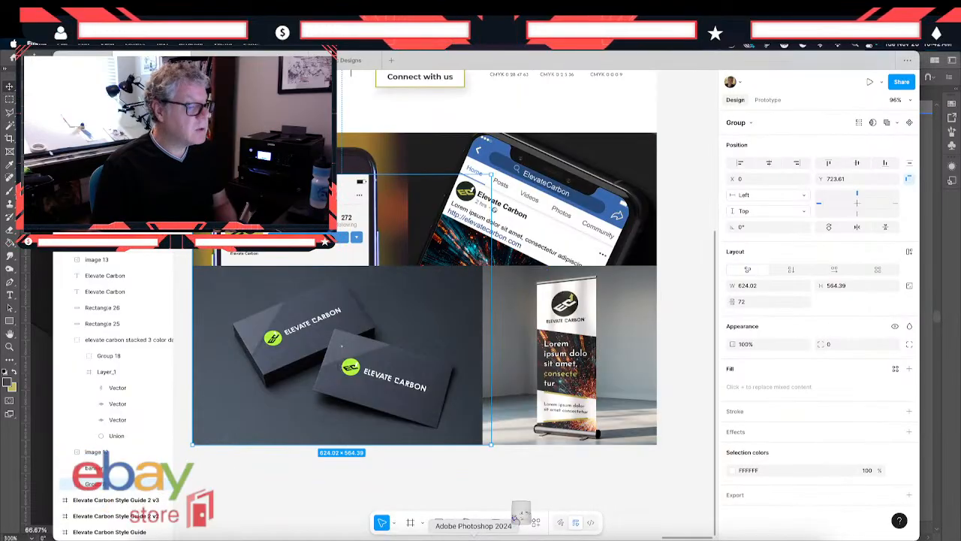
{"action": "scroll", "coordinate": [432, 394], "scroll_direction": "up", "scroll_amount": 5}
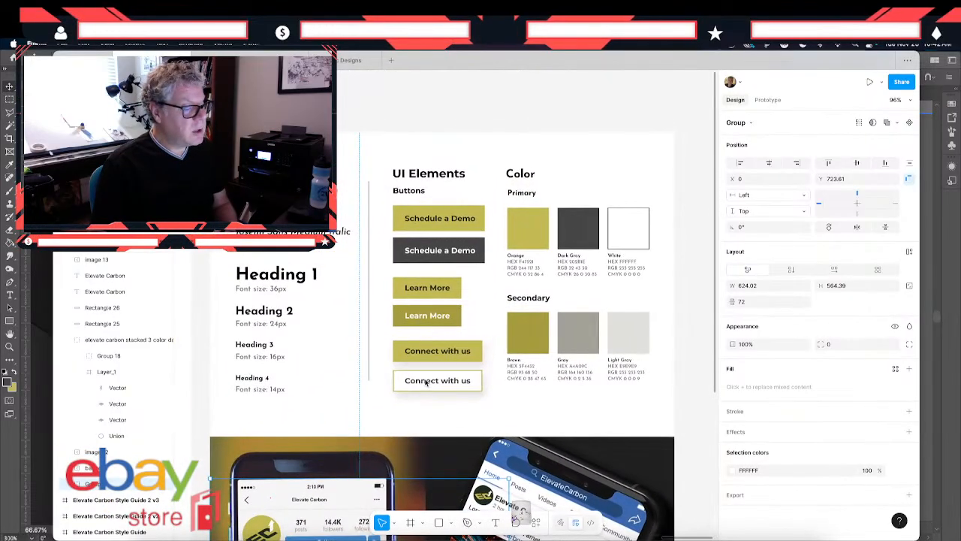
{"action": "scroll", "coordinate": [424, 383], "scroll_direction": "down", "scroll_amount": 2}
{"action": "scroll", "coordinate": [425, 383], "scroll_direction": "down", "scroll_amount": 3}
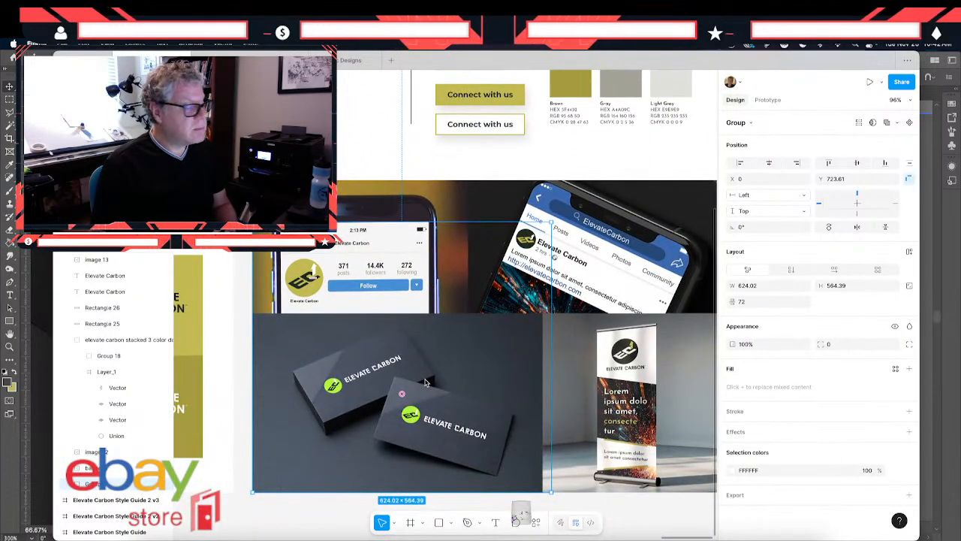
{"action": "scroll", "coordinate": [425, 383], "scroll_direction": "right", "scroll_amount": 2}
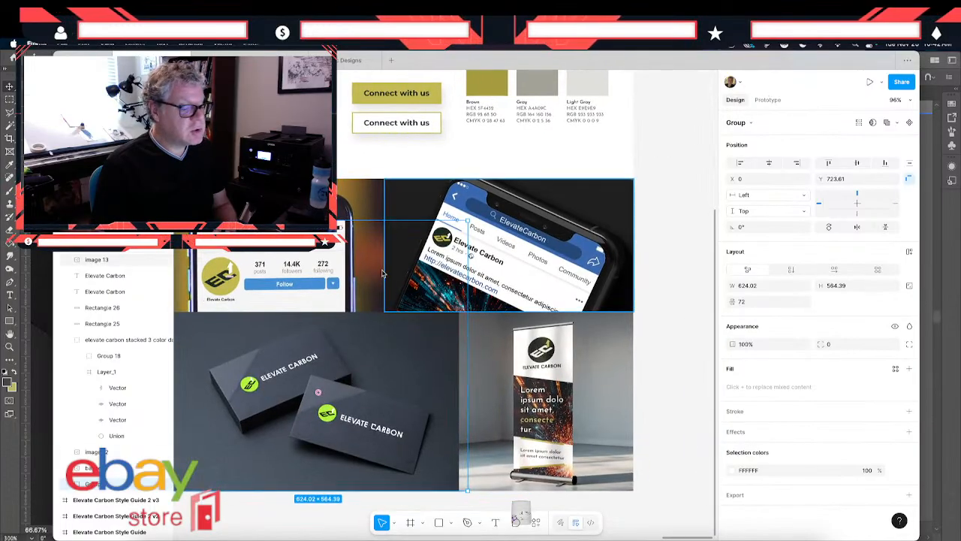
{"action": "scroll", "coordinate": [390, 301], "scroll_direction": "up", "scroll_amount": 6}
{"action": "scroll", "coordinate": [380, 267], "scroll_direction": "left", "scroll_amount": 1}
{"action": "scroll", "coordinate": [380, 266], "scroll_direction": "down", "scroll_amount": 8}
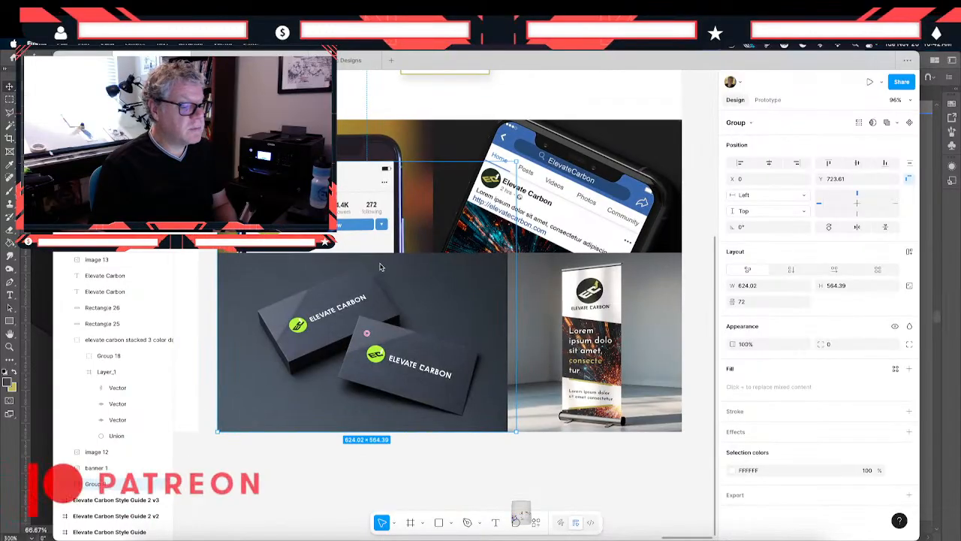
{"action": "scroll", "coordinate": [380, 266], "scroll_direction": "up", "scroll_amount": 5}
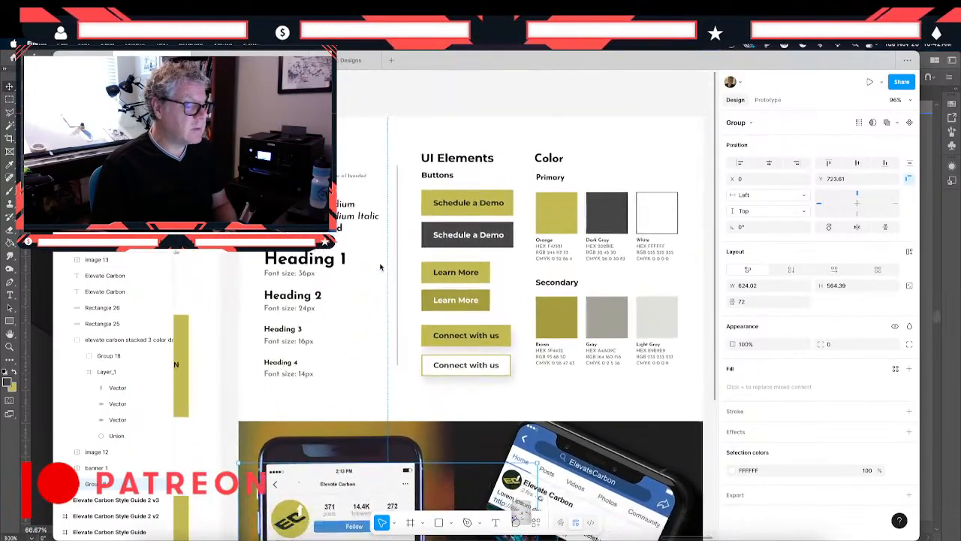
{"action": "scroll", "coordinate": [380, 266], "scroll_direction": "down", "scroll_amount": 5}
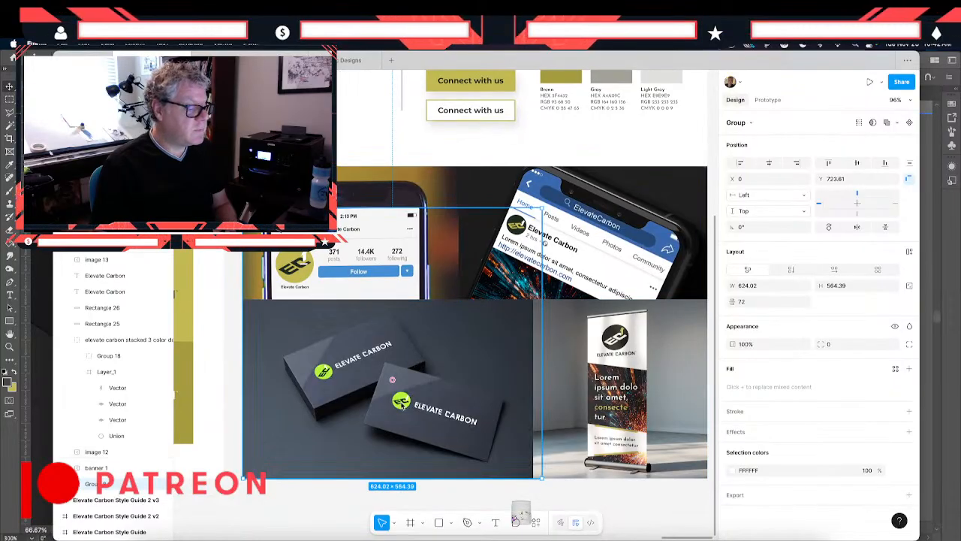
{"action": "left_click", "coordinate": [235, 337]}
{"action": "left_click", "coordinate": [323, 362]}
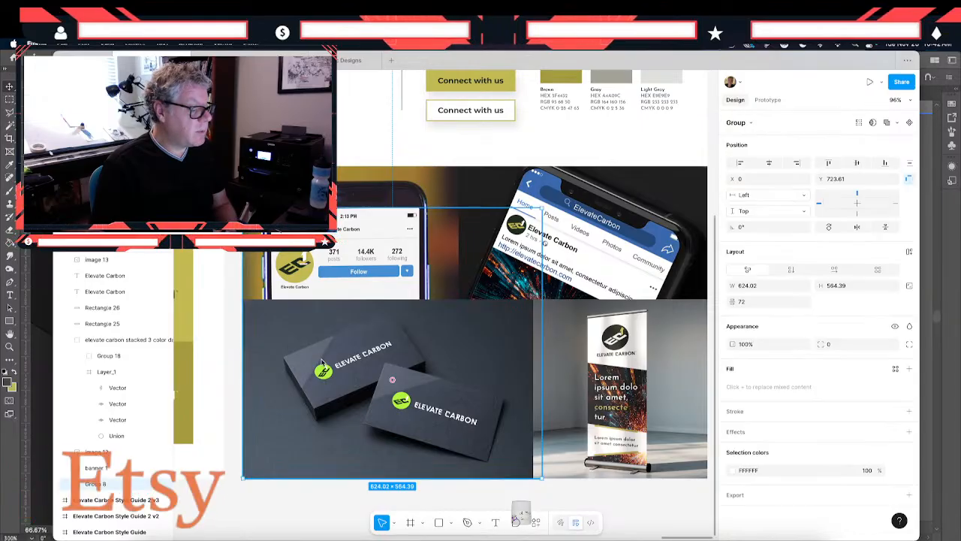
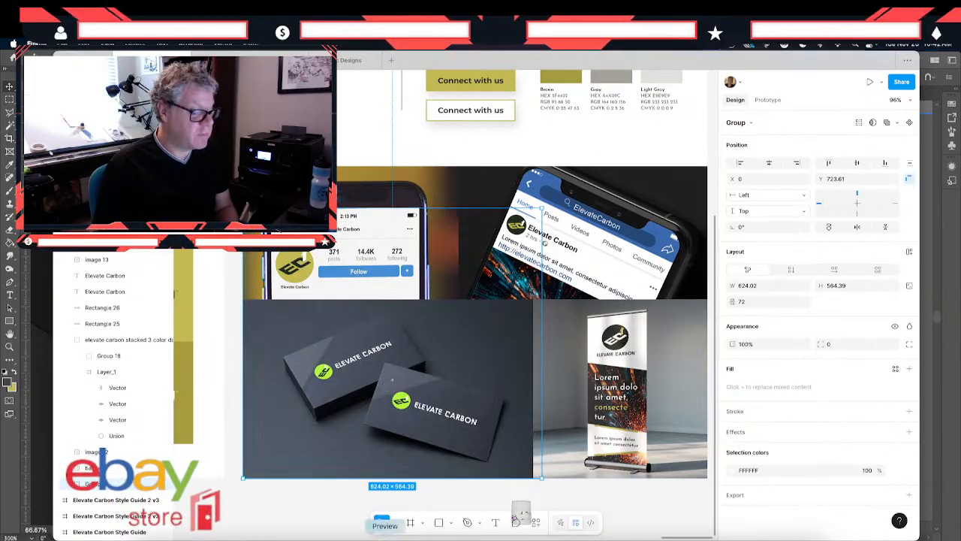
- Switch to Photoshop and open Gray Card Mockup.psd from the ASSETS folder
{"action": "left_click", "coordinate": [473, 538]}
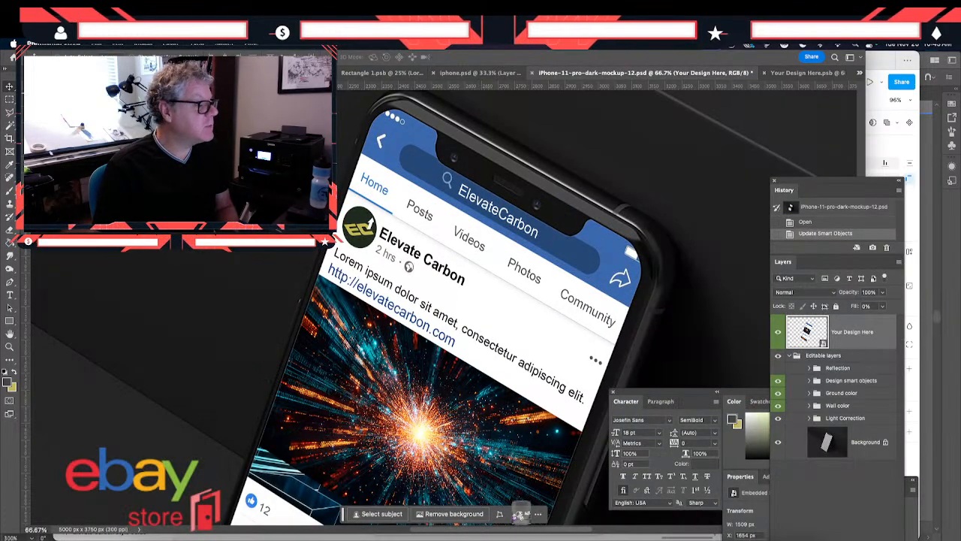
{"action": "left_click", "coordinate": [97, 44]}
{"action": "left_click", "coordinate": [119, 160]}
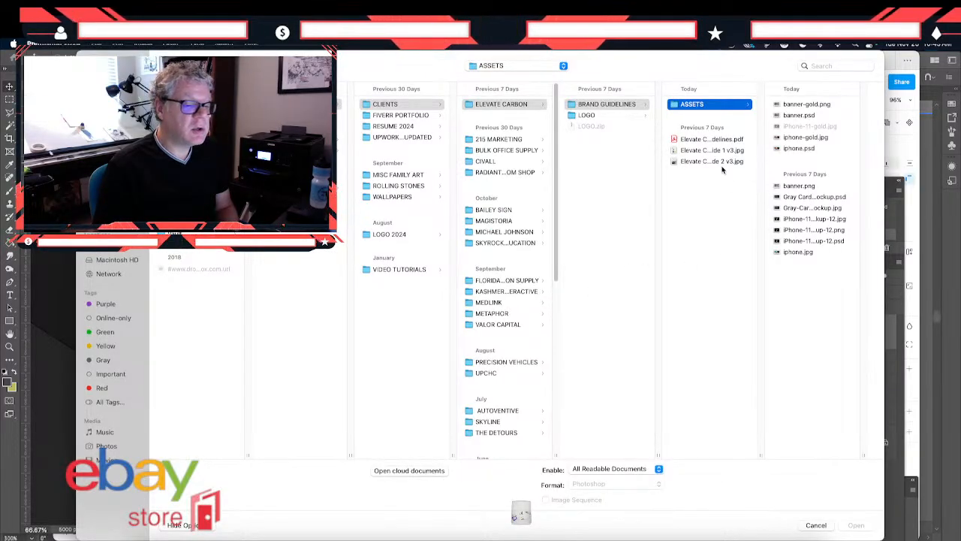
{"action": "left_click", "coordinate": [790, 197]}
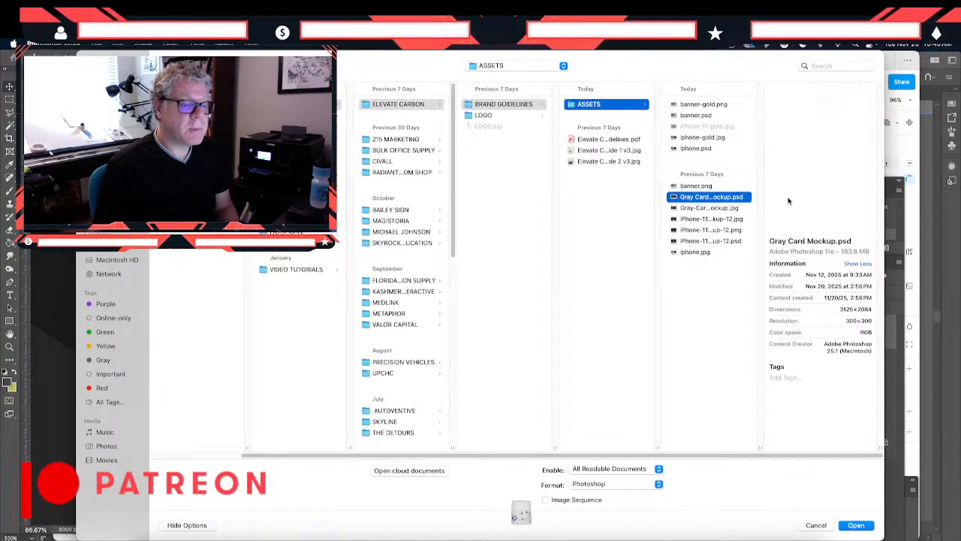
{"action": "left_click", "coordinate": [868, 528]}
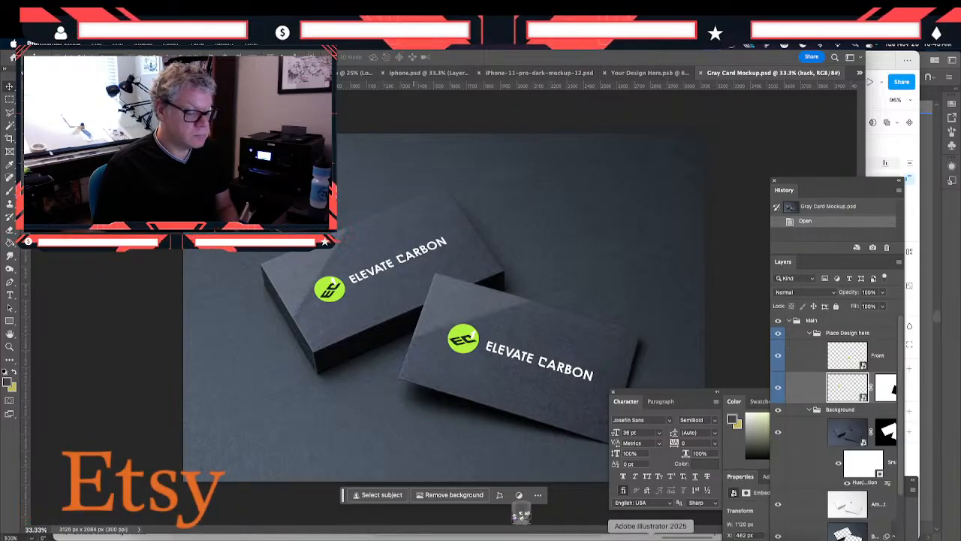
- Switch to Illustrator and recolor the logo emblem's dark circle with the olive sampled from its EC letters
{"action": "left_click", "coordinate": [650, 535]}
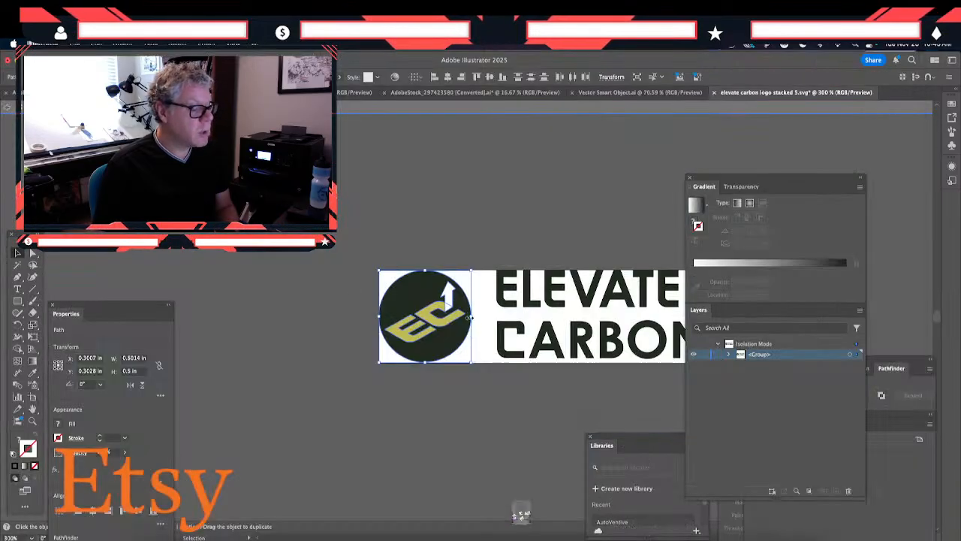
{"action": "left_click", "coordinate": [412, 252]}
{"action": "left_click", "coordinate": [408, 298]}
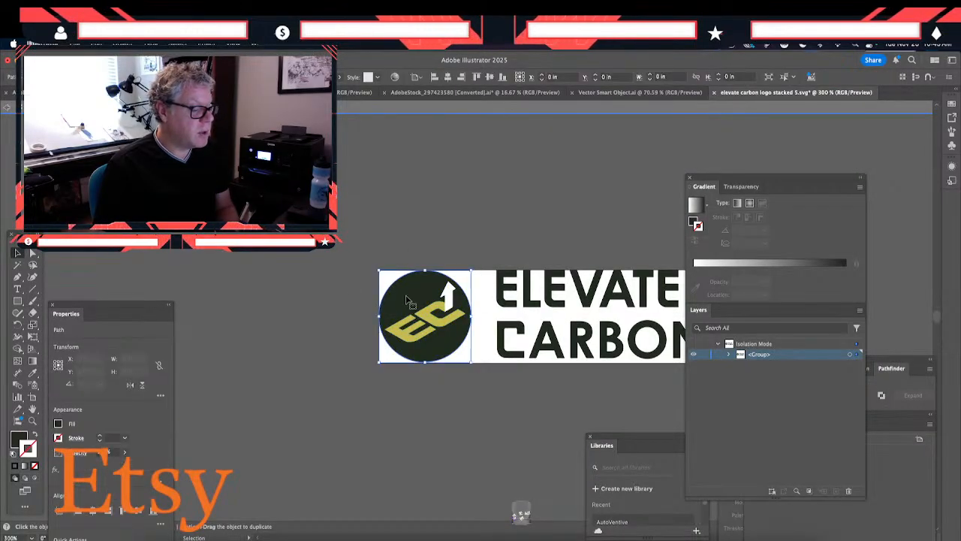
{"action": "left_click", "coordinate": [33, 374]}
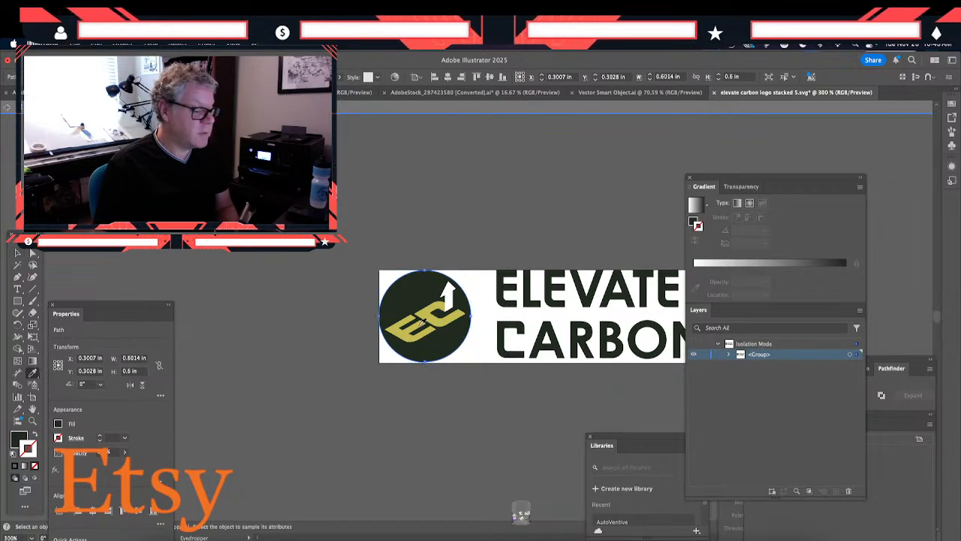
{"action": "left_click", "coordinate": [429, 311]}
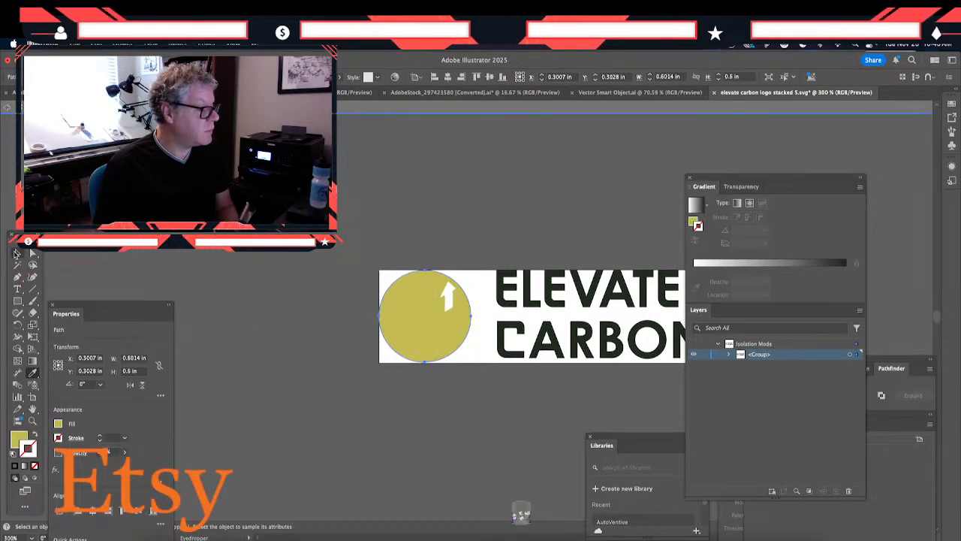
- Recolor the emblem's EC letters with the dark color sampled from the Elevate Carbon wordmark
{"action": "left_click", "coordinate": [16, 254]}
{"action": "left_click", "coordinate": [426, 321]}
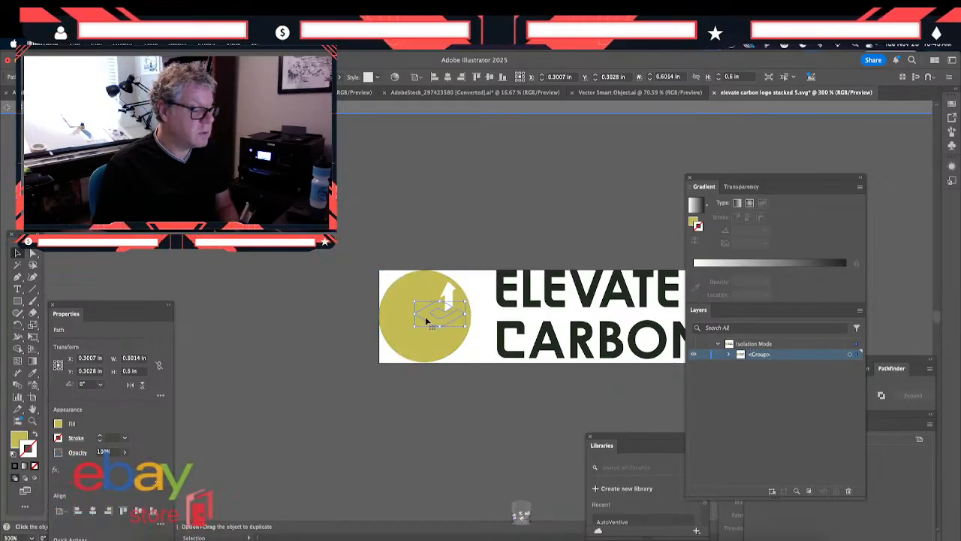
{"action": "left_click", "coordinate": [415, 340]}
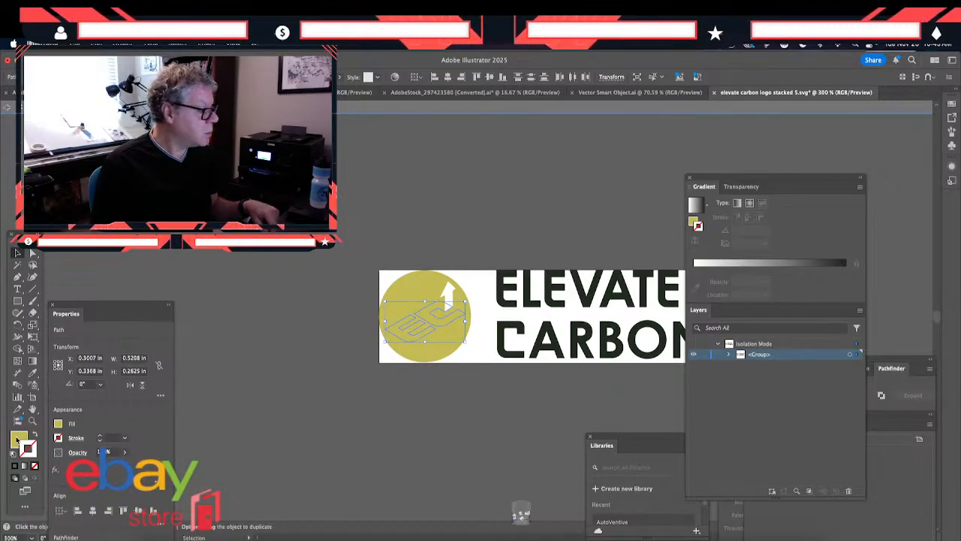
{"action": "left_click", "coordinate": [19, 440]}
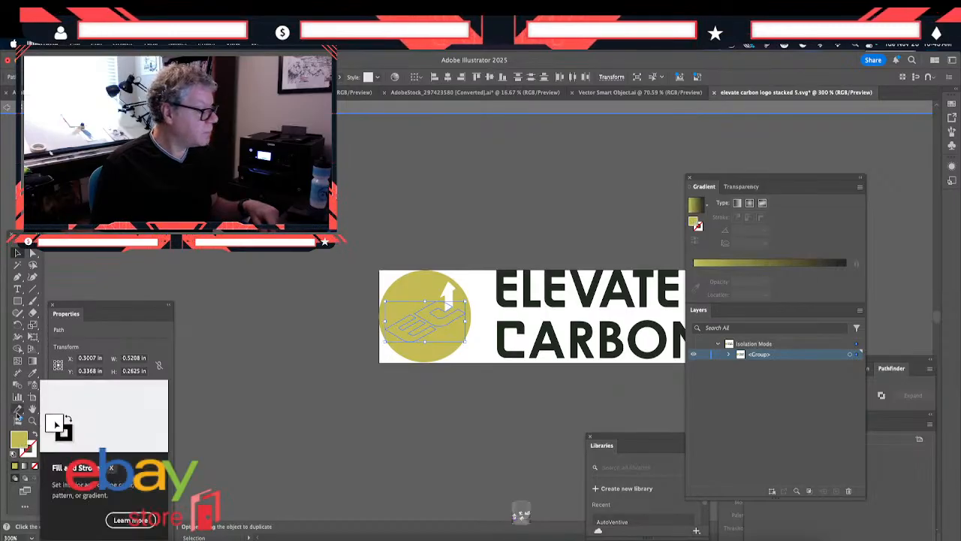
{"action": "left_click", "coordinate": [31, 374]}
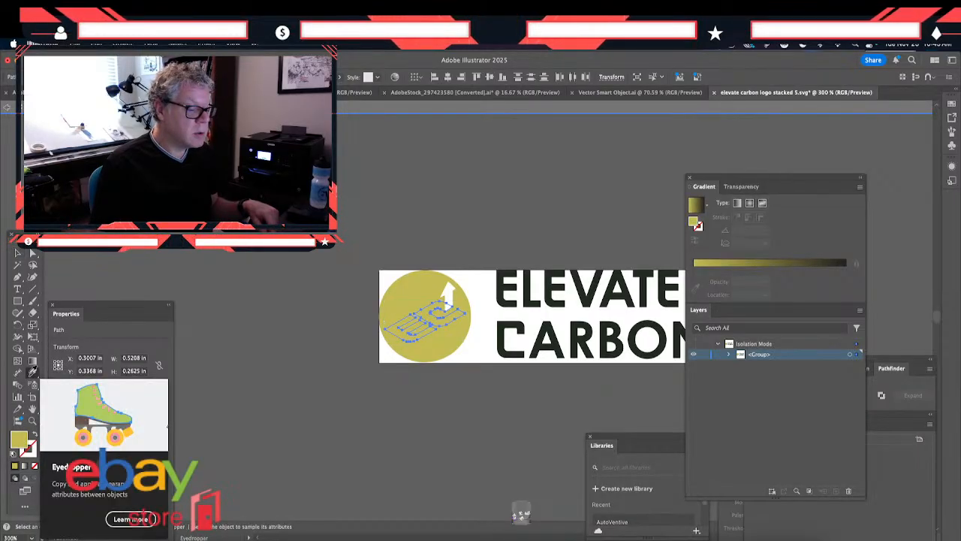
{"action": "left_click", "coordinate": [504, 329]}
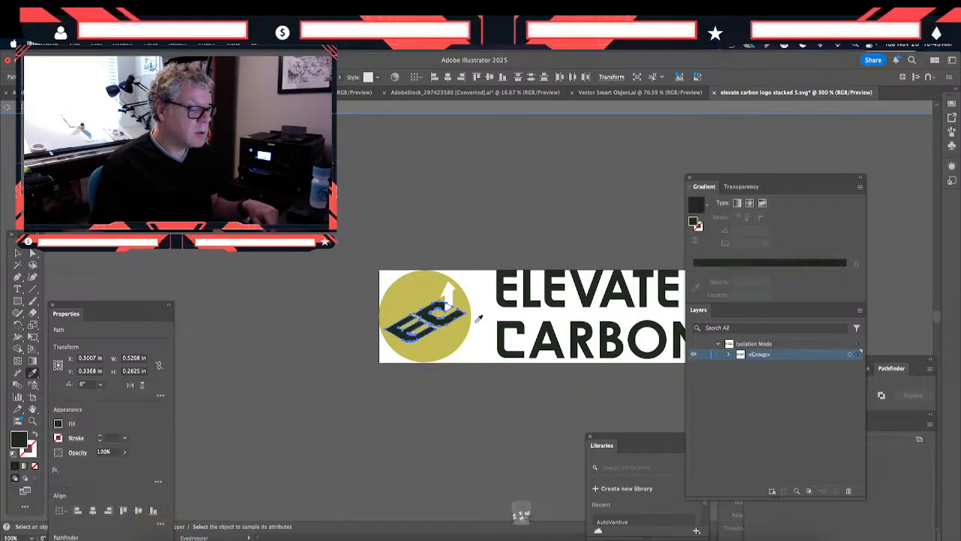
- Select the circle, EC letters and arrow inside the logo's clip group and copy the complete emblem without the wordmark
{"action": "left_click", "coordinate": [18, 254]}
{"action": "left_click", "coordinate": [281, 271]}
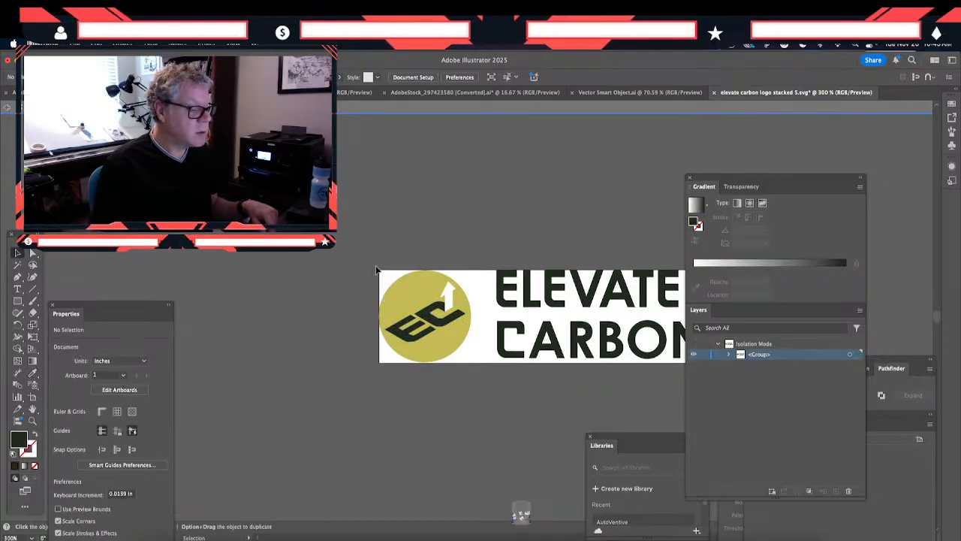
{"action": "double_click", "coordinate": [377, 269]}
{"action": "left_click", "coordinate": [467, 362]}
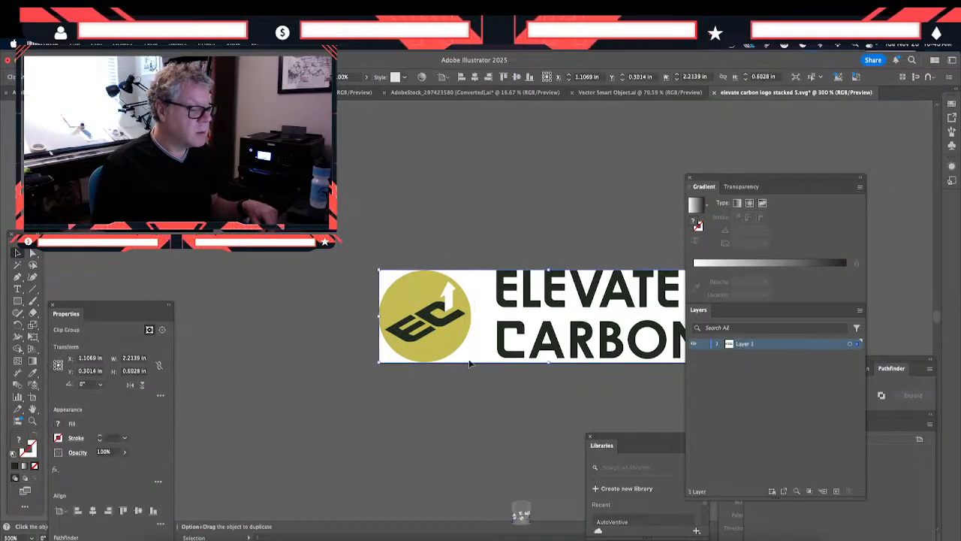
{"action": "left_click", "coordinate": [465, 350]}
{"action": "left_click", "coordinate": [462, 346]}
{"action": "double_click", "coordinate": [462, 346]}
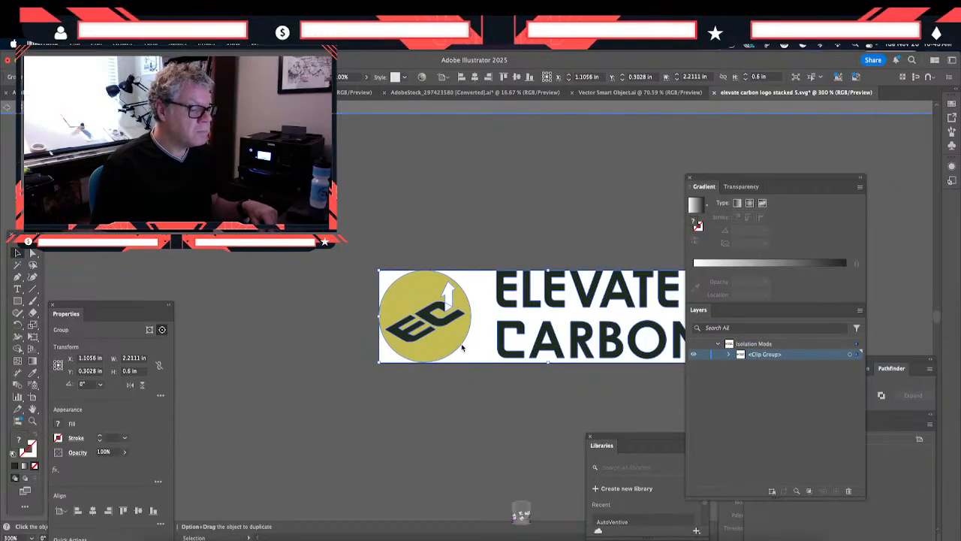
{"action": "left_click", "coordinate": [462, 346]}
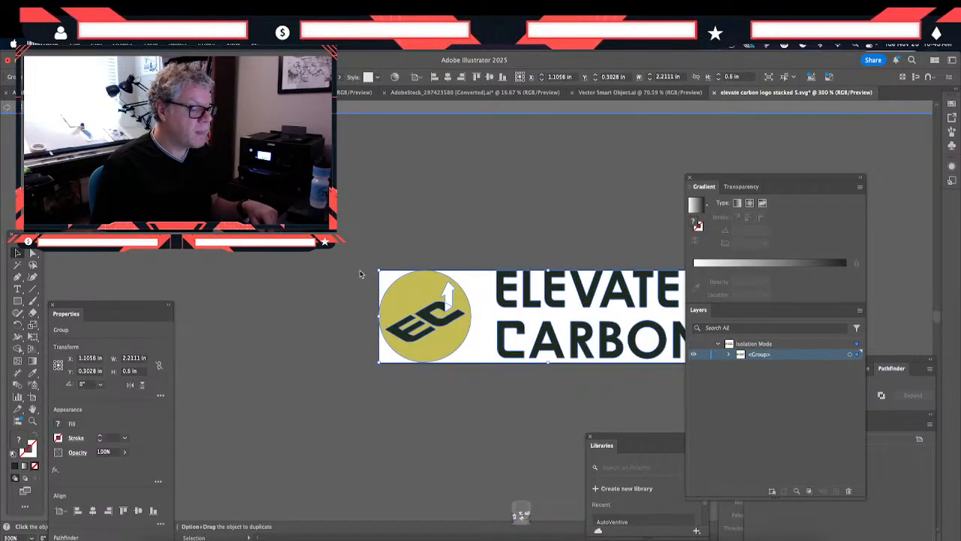
{"action": "left_click", "coordinate": [398, 300]}
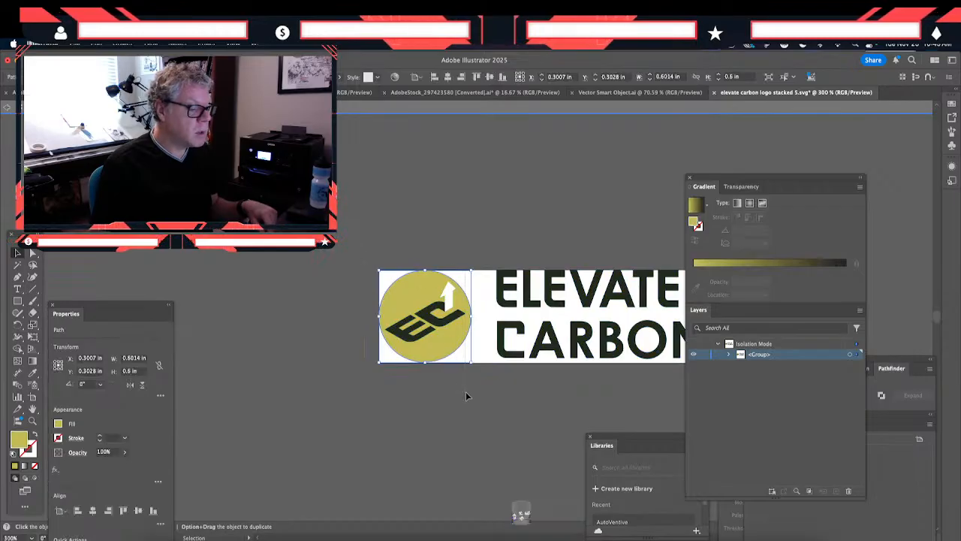
{"action": "left_click_drag", "start_coordinate": [473, 395], "coordinate": [473, 395]}
{"action": "key", "text": "super+c"}
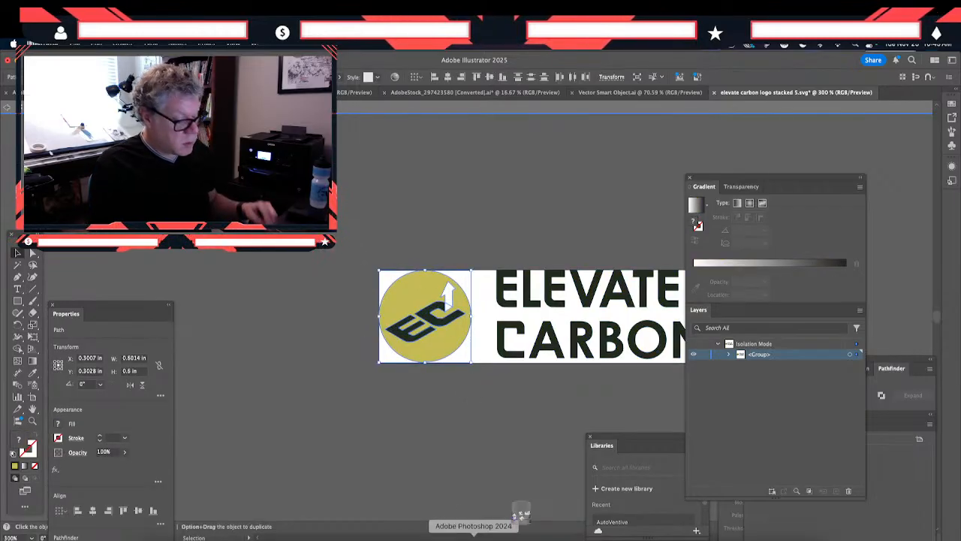
- Switch to Photoshop, open the mockup's back smart object and paste the emblem as a Smart Object over the green emblem
{"action": "left_click", "coordinate": [521, 516]}
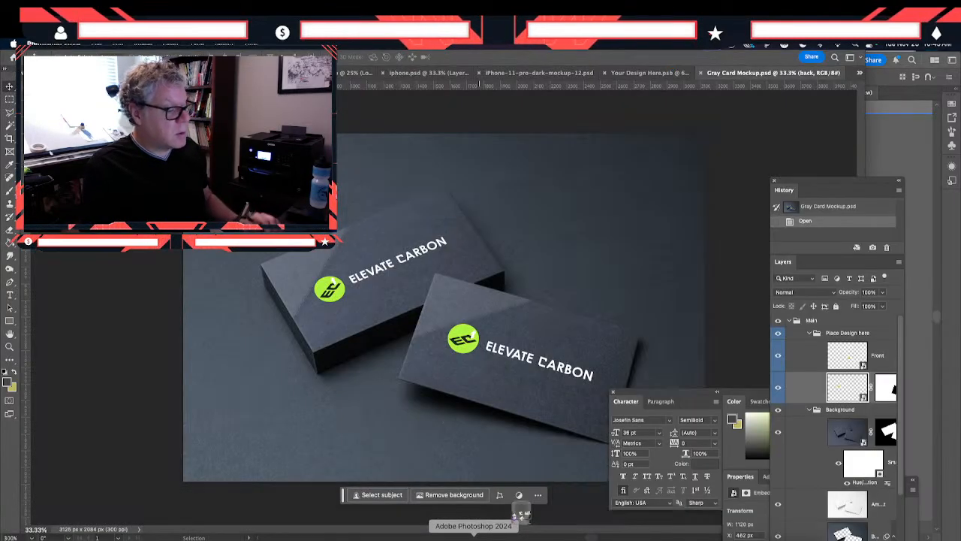
{"action": "double_click", "coordinate": [837, 389]}
{"action": "key", "text": "super+v"}
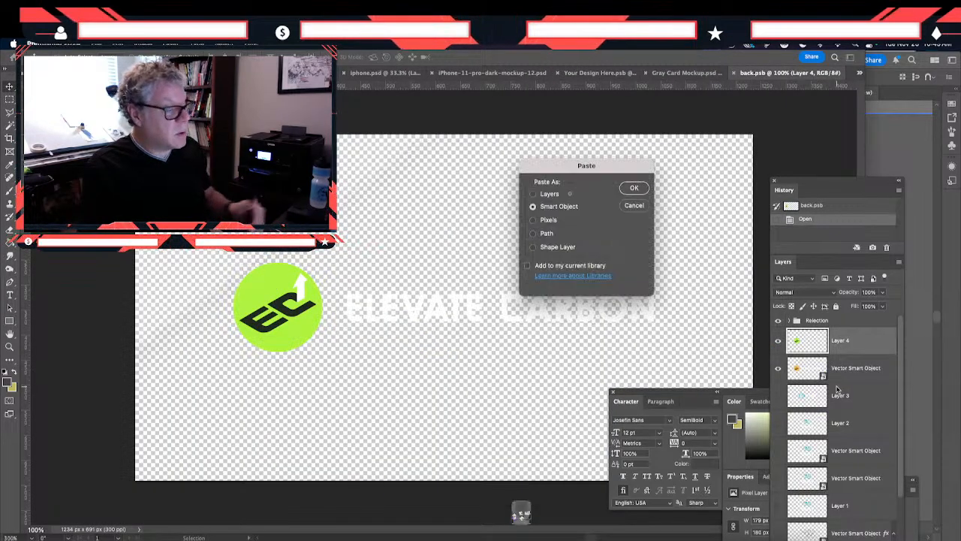
{"action": "left_click", "coordinate": [634, 187]}
{"action": "left_click_drag", "start_coordinate": [415, 319], "coordinate": [246, 325]}
{"action": "left_click_drag", "start_coordinate": [232, 264], "coordinate": [232, 275]}
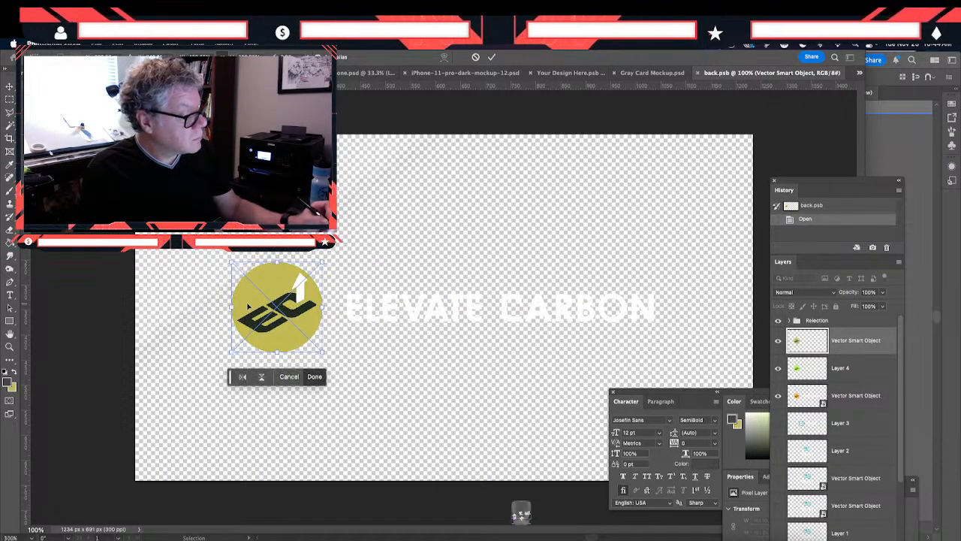
{"action": "key", "text": "Return"}
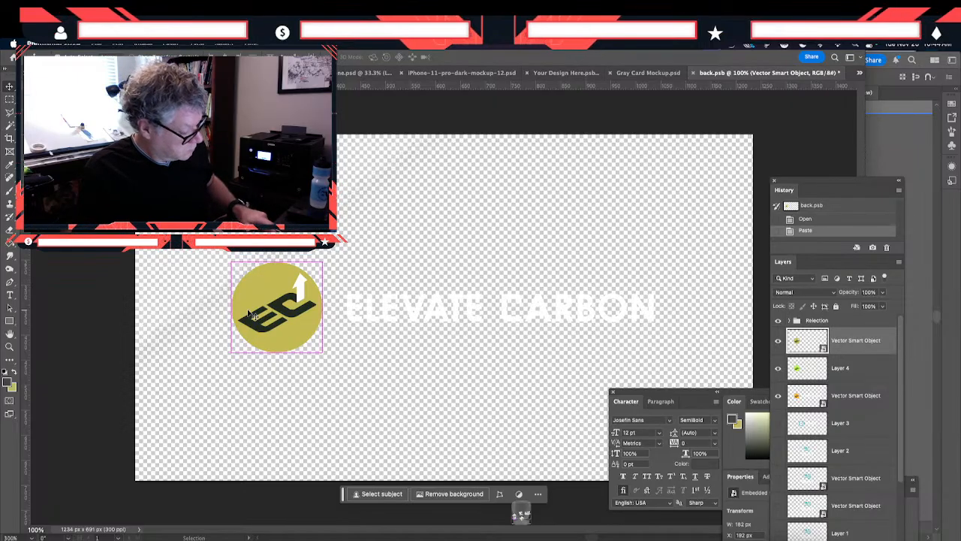
- Select the whole canvas, hide the green emblem on Layer 4, save back.psb and return to Gray Card Mockup.psd
{"action": "key", "text": "ctrl+a"}
{"action": "key", "text": "ctrl+s"}
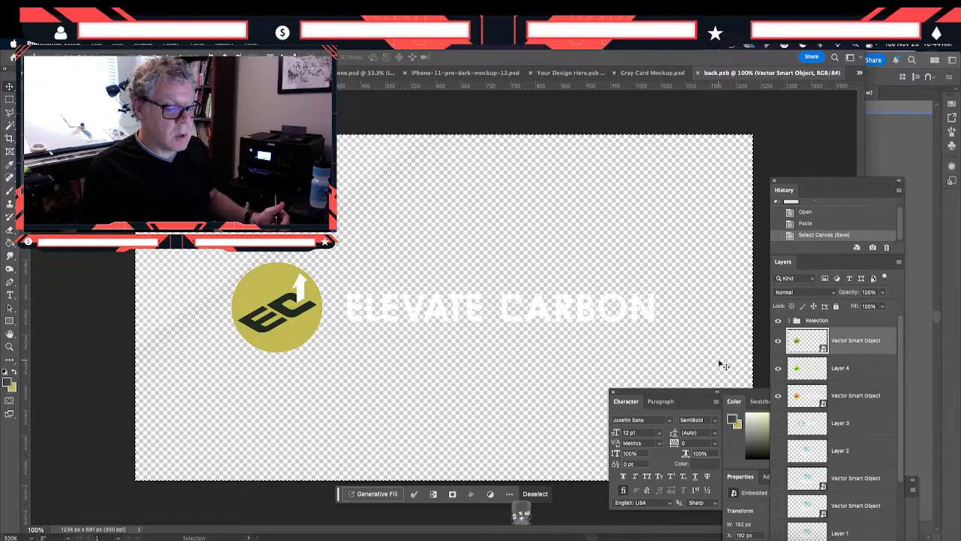
{"action": "left_click", "coordinate": [778, 368]}
{"action": "left_click", "coordinate": [778, 396]}
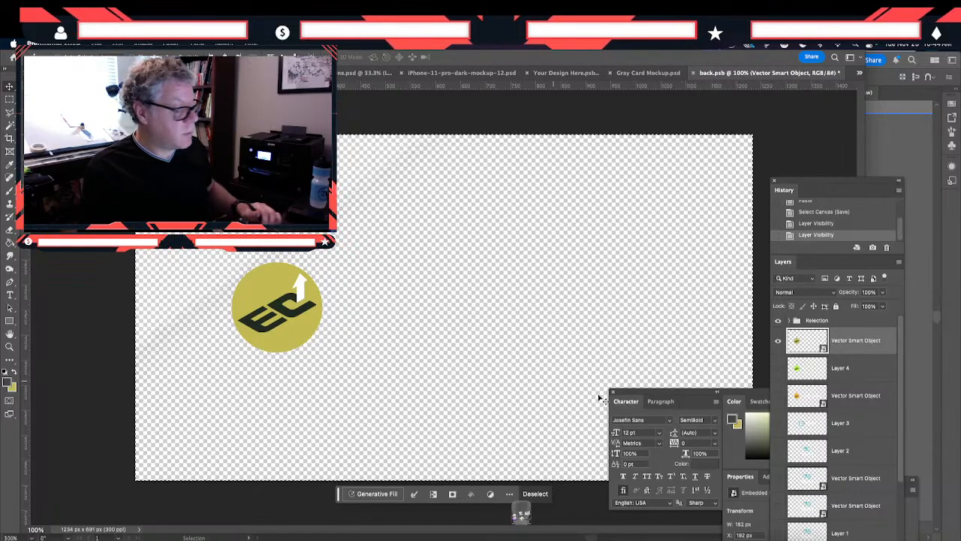
{"action": "left_click", "coordinate": [778, 395]}
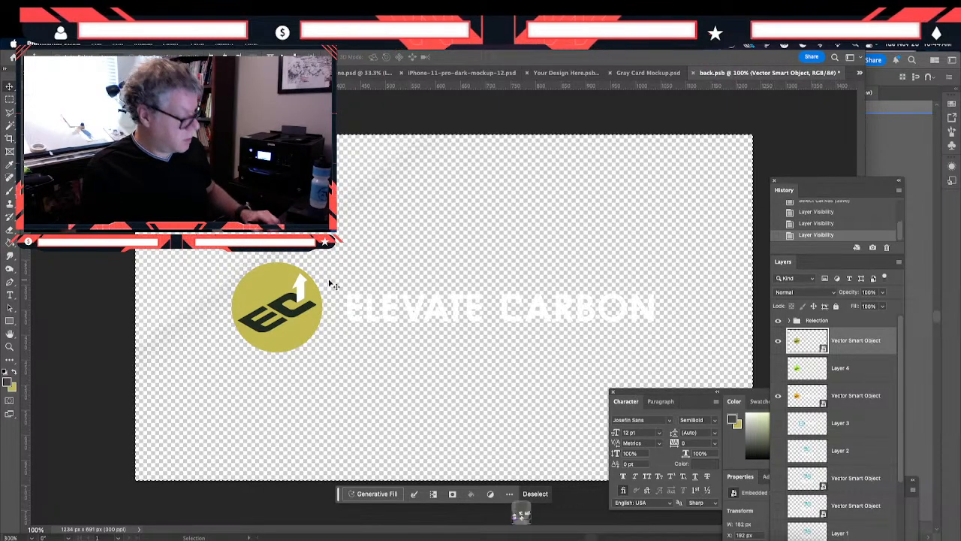
{"action": "key", "text": "ctrl+s"}
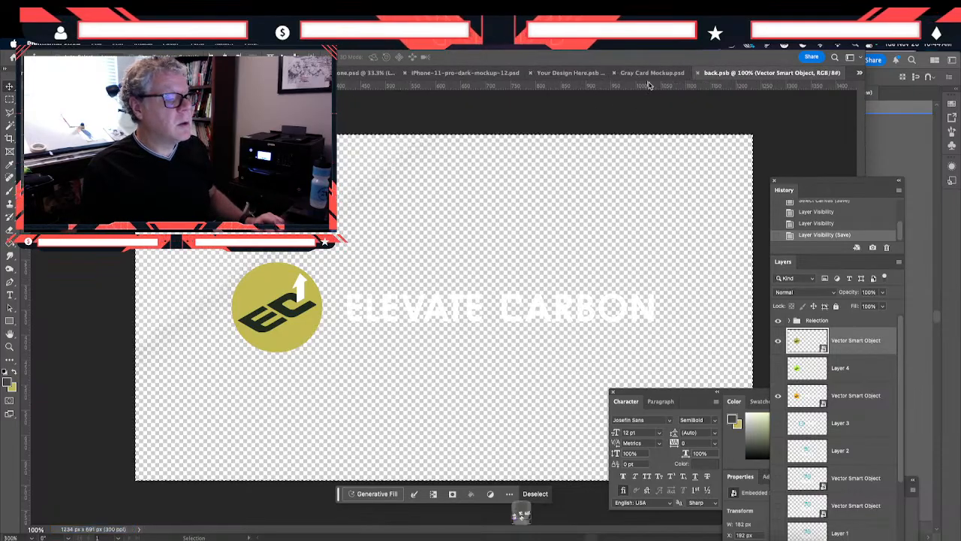
{"action": "left_click", "coordinate": [648, 75]}
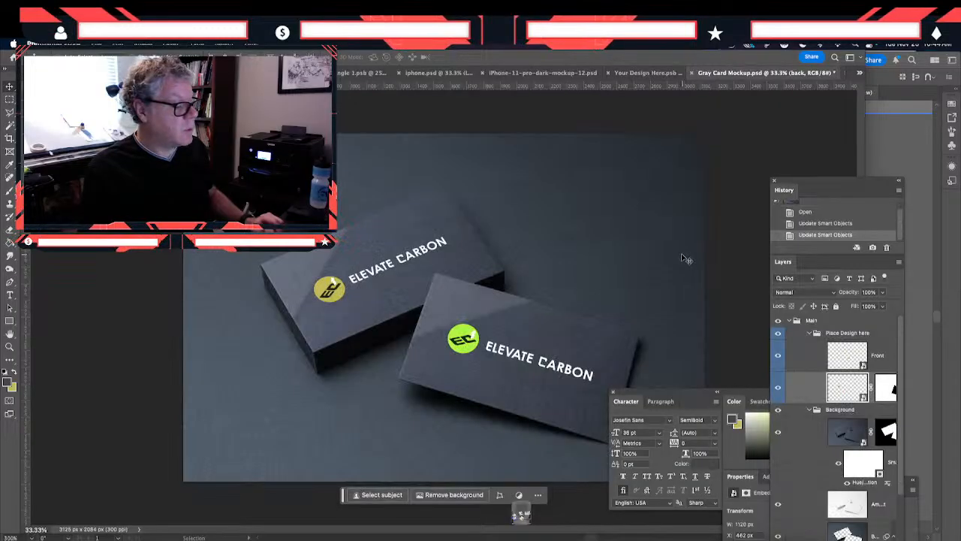
- Open the Front smart object, paste the olive emblem over the green one, hide the green emblem's layer and save Front.psb
{"action": "double_click", "coordinate": [836, 365]}
{"action": "key", "text": "ctrl+v"}
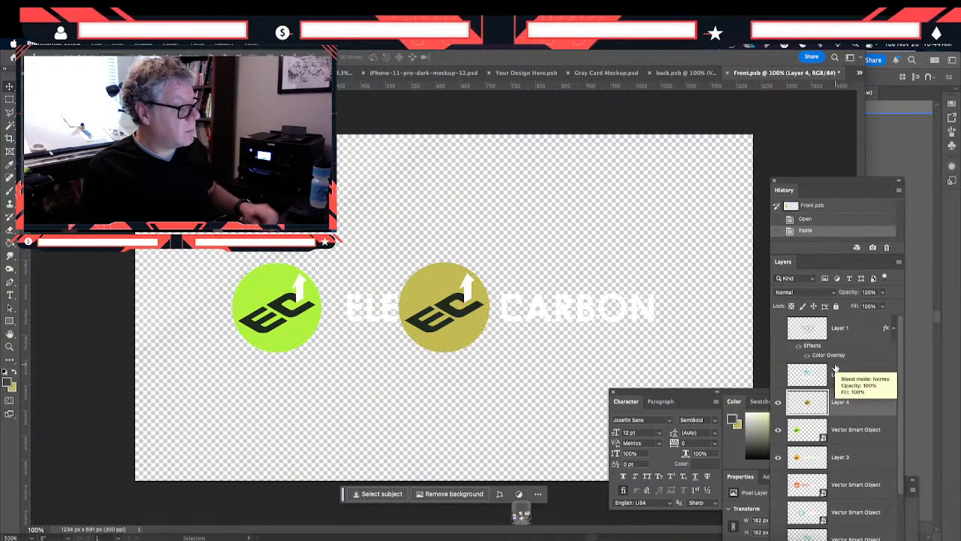
{"action": "left_click_drag", "start_coordinate": [425, 328], "coordinate": [255, 339]}
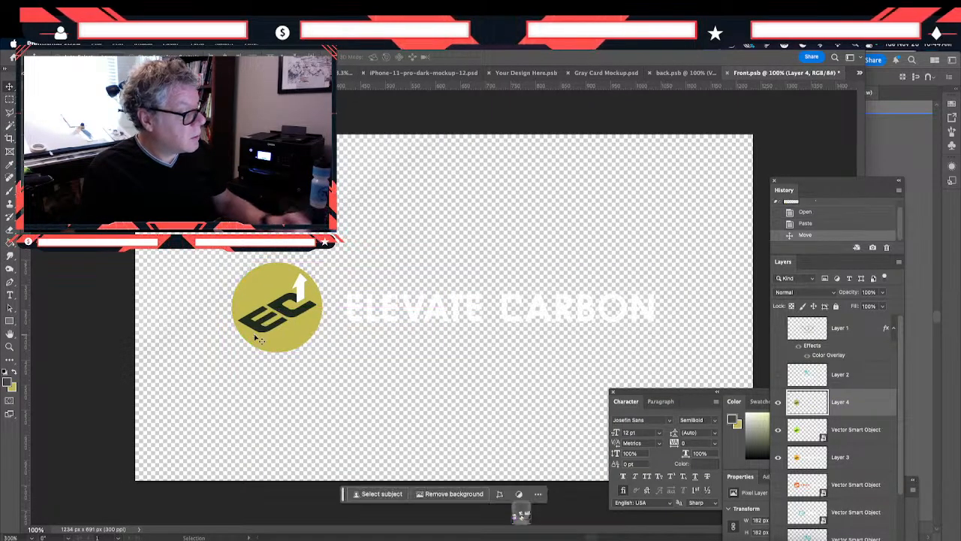
{"action": "left_click", "coordinate": [777, 432]}
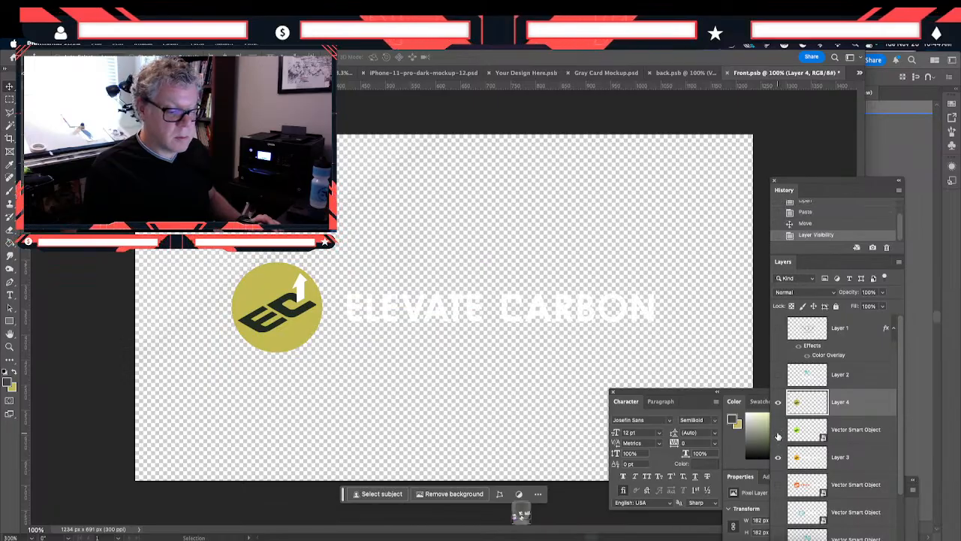
{"action": "key", "text": "ctrl+s"}
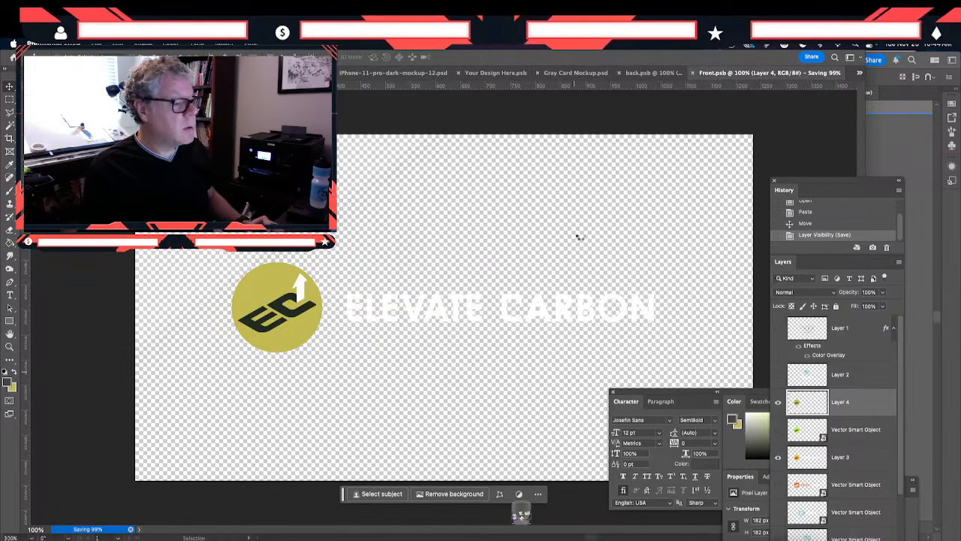
- Return to Gray Card Mockup.psd and save the document with both updated card faces
{"action": "left_click", "coordinate": [610, 72]}
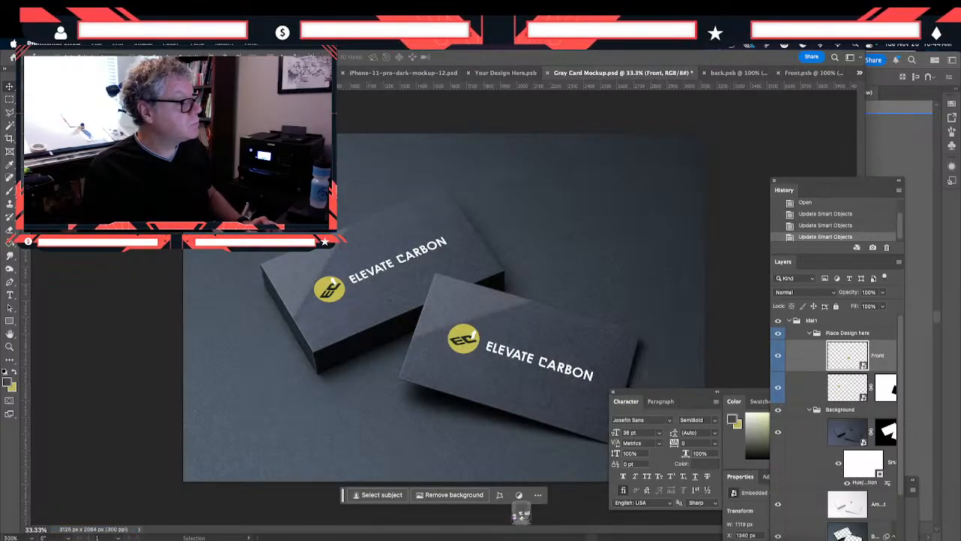
{"action": "left_click", "coordinate": [96, 43]}
{"action": "left_click", "coordinate": [107, 147]}
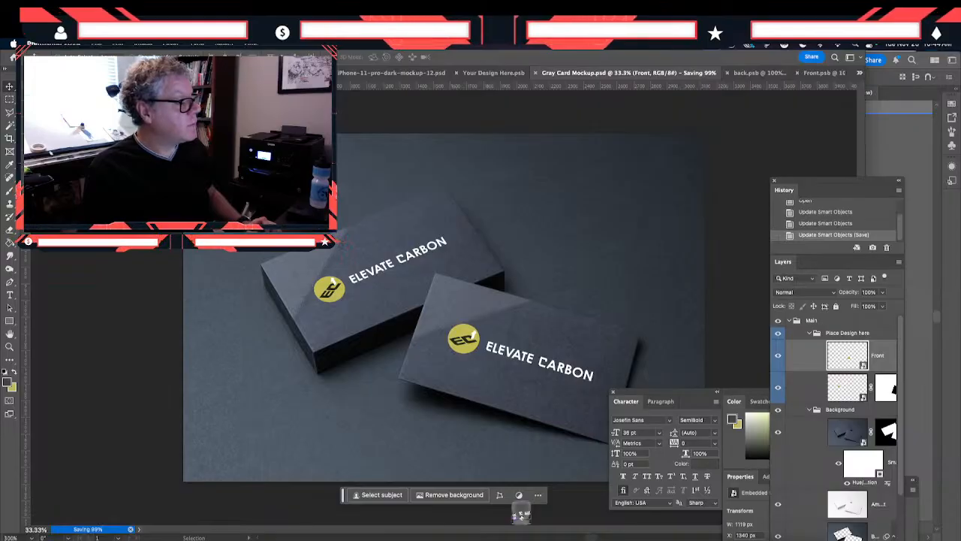
- Export the recolored business card mockup for web as the JPEG Gray-Card-Mockup-gold.jpg in the ASSETS folder
{"action": "left_click", "coordinate": [96, 43]}
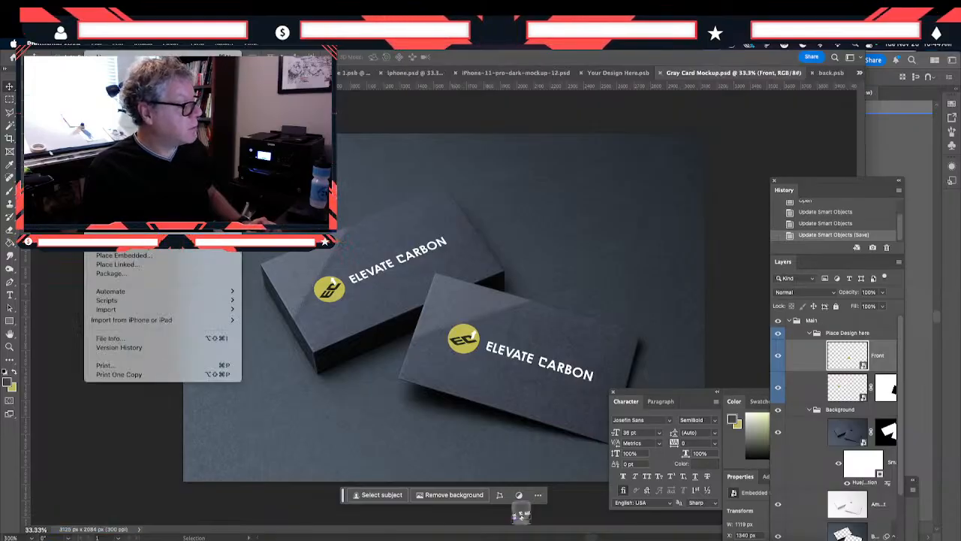
{"action": "left_click", "coordinate": [340, 257]}
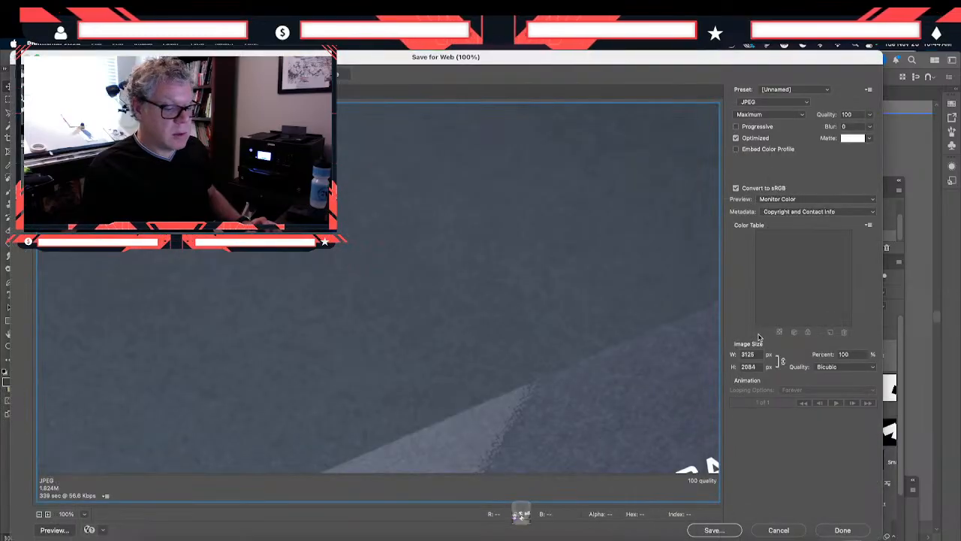
{"action": "left_click", "coordinate": [721, 530]}
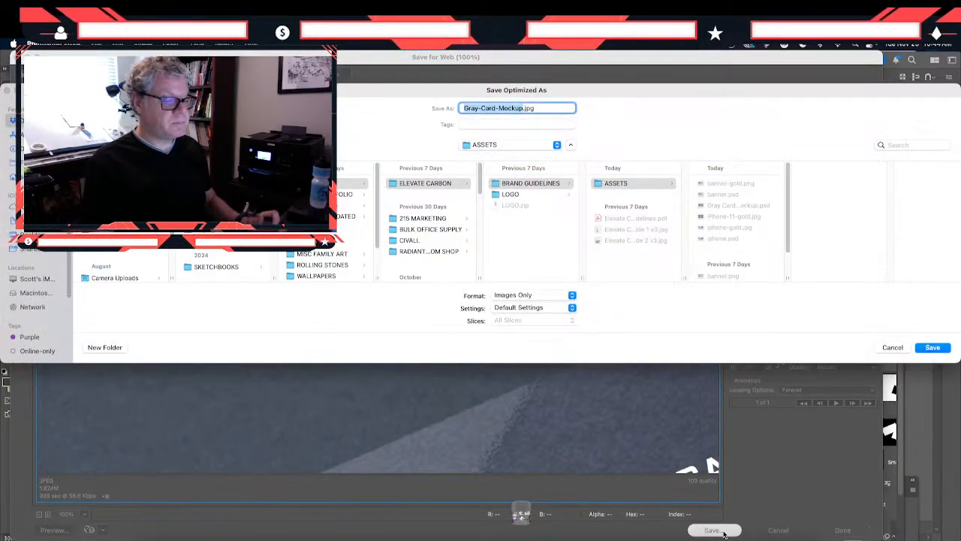
{"action": "left_click", "coordinate": [523, 108]}
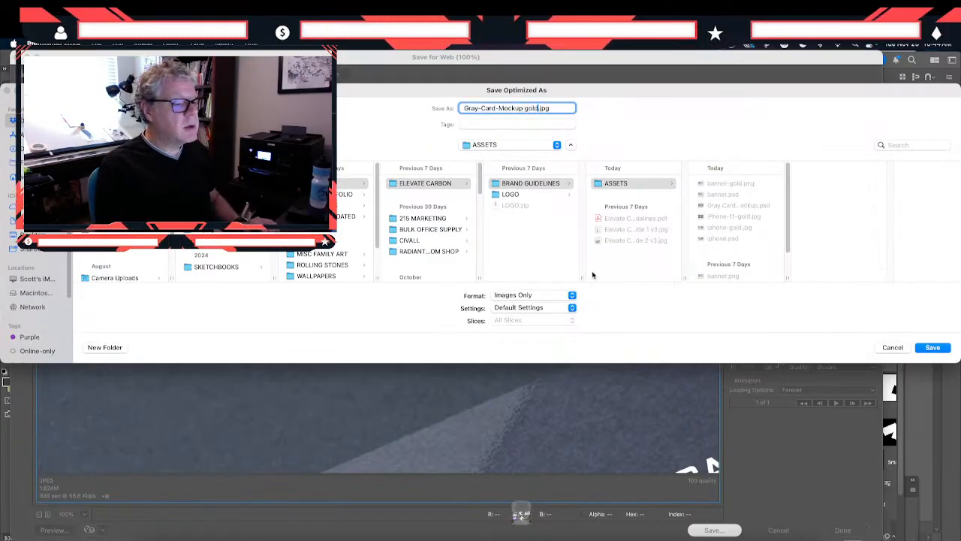
{"action": "key", "text": "Return"}
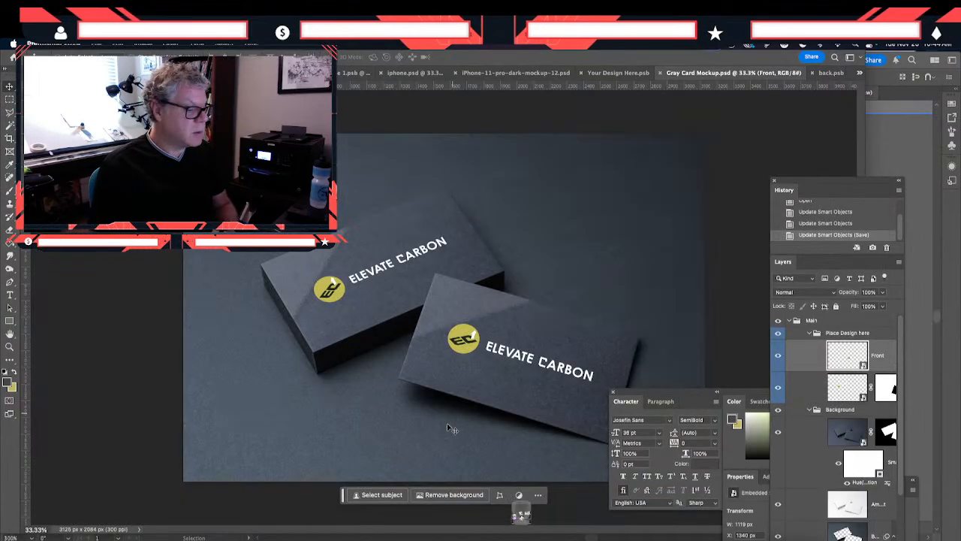
- Switch to Figma and replace the business card picture's image fill with Gray-Card-Mockup-gold.jpg from the ASSETS folder
{"action": "left_click", "coordinate": [521, 514]}
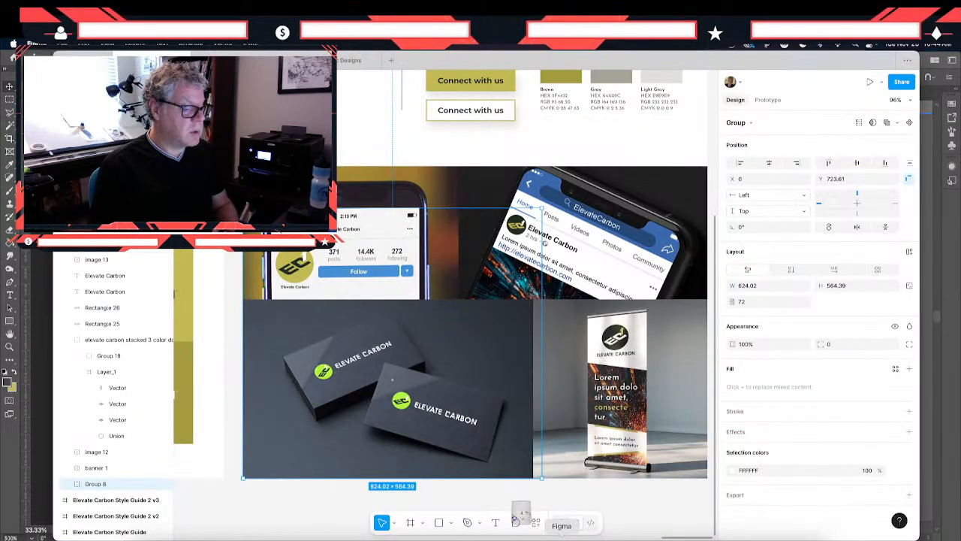
{"action": "double_click", "coordinate": [362, 420]}
{"action": "left_click", "coordinate": [733, 354]}
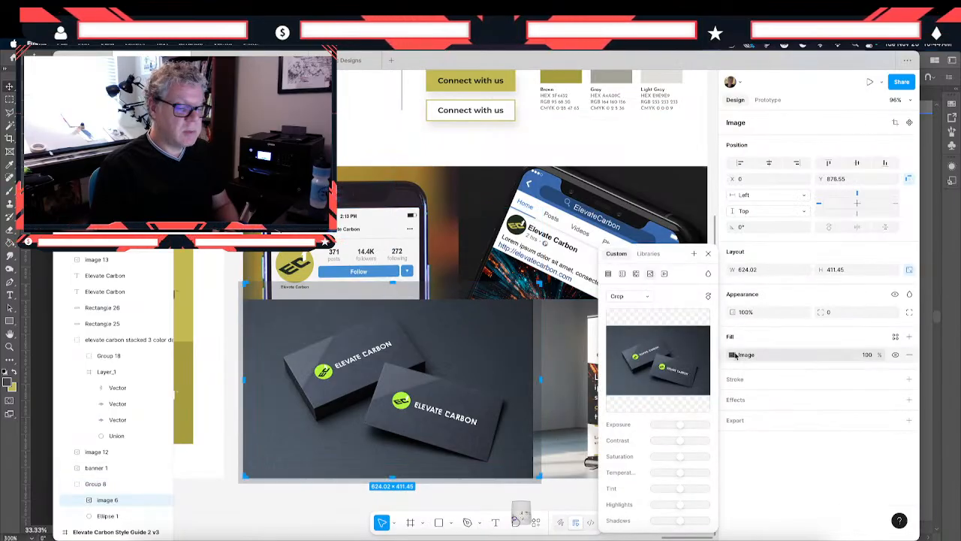
{"action": "left_click", "coordinate": [682, 366]}
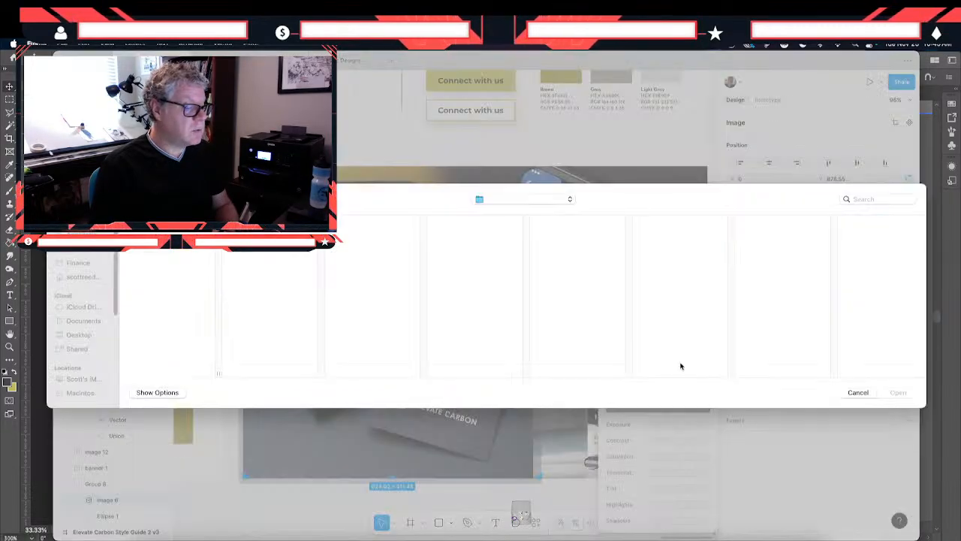
{"action": "left_click", "coordinate": [526, 198]}
{"action": "left_click", "coordinate": [502, 272]}
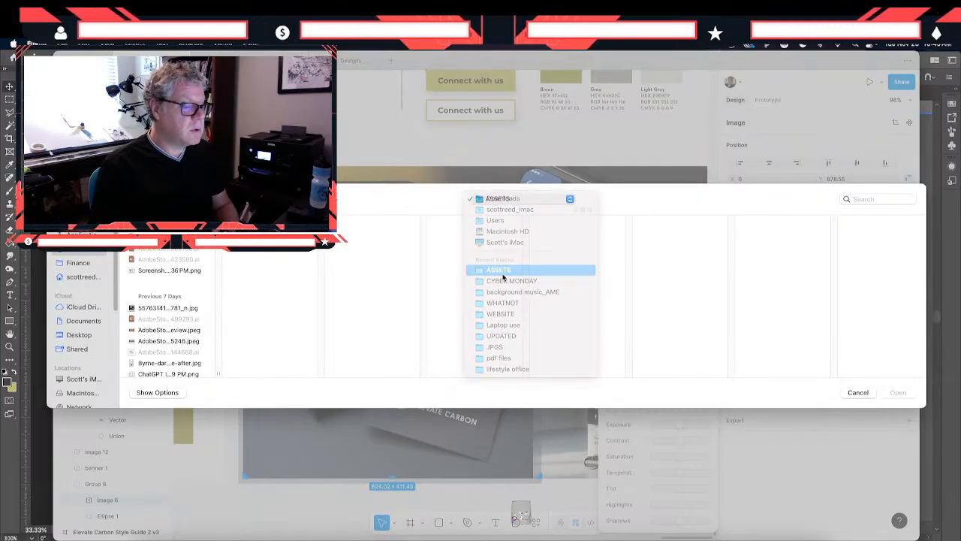
{"action": "left_click", "coordinate": [780, 239]}
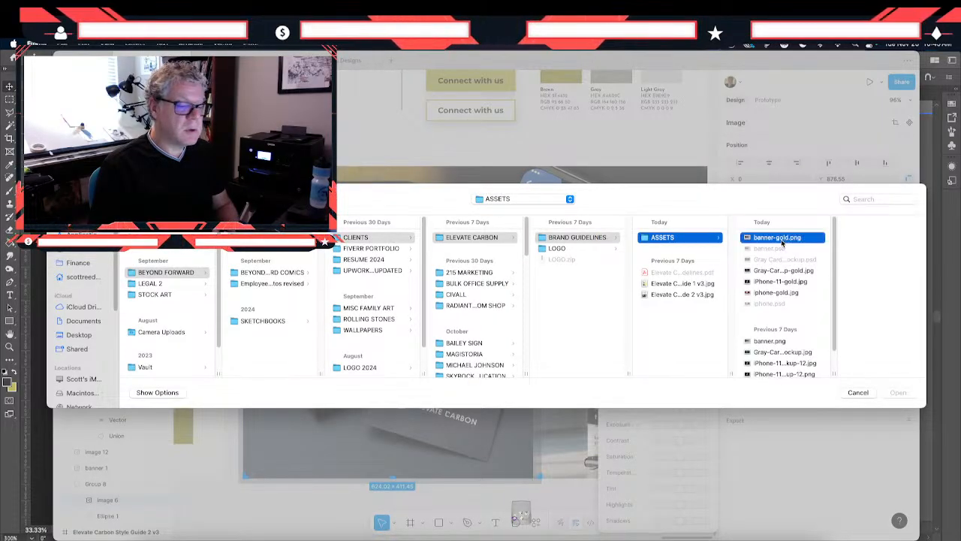
{"action": "left_click", "coordinate": [737, 271]}
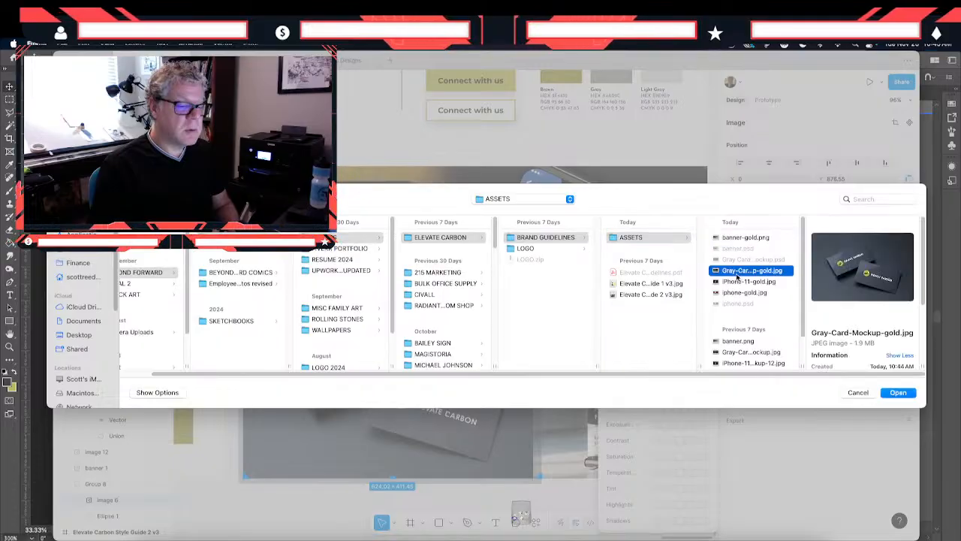
{"action": "left_click", "coordinate": [897, 392]}
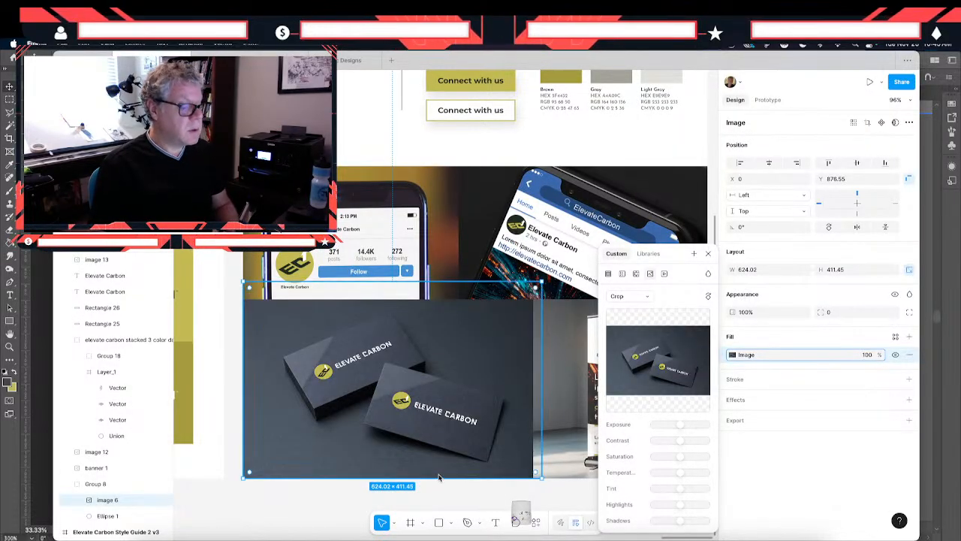
{"action": "left_click", "coordinate": [307, 504]}
- Review both olive style guide pages, checking the logo treatments, typography, buttons, color swatches and the recolored mockups
{"action": "scroll", "coordinate": [341, 419], "scroll_direction": "up", "scroll_amount": 6}
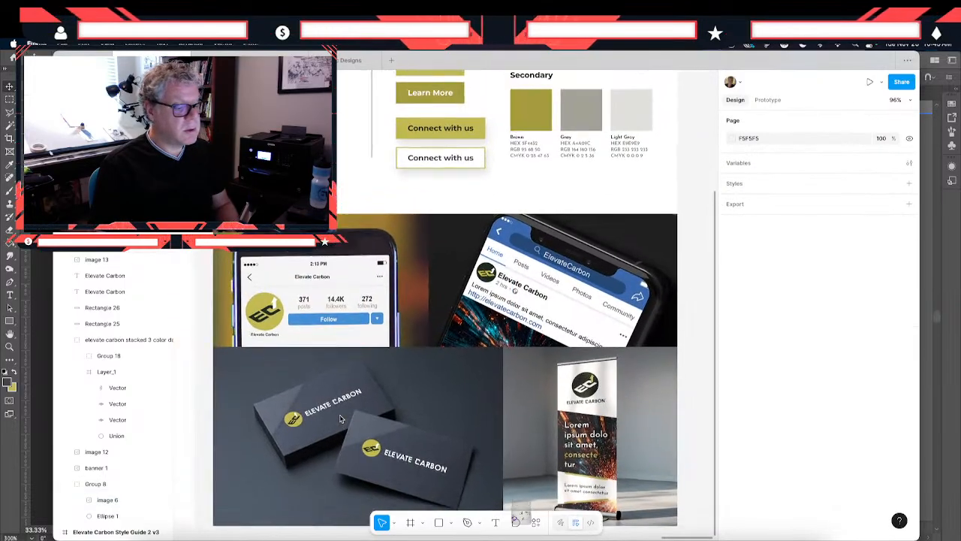
{"action": "scroll", "coordinate": [340, 418], "scroll_direction": "up", "scroll_amount": 2}
{"action": "scroll", "coordinate": [340, 418], "scroll_direction": "left", "scroll_amount": 7}
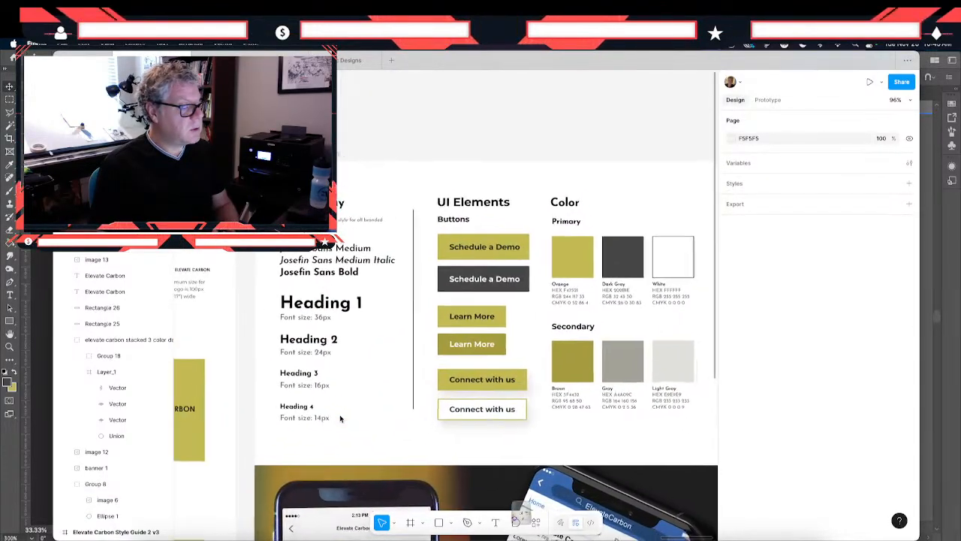
{"action": "scroll", "coordinate": [340, 418], "scroll_direction": "down", "scroll_amount": 3}
{"action": "scroll", "coordinate": [341, 418], "scroll_direction": "left", "scroll_amount": 5}
{"action": "scroll", "coordinate": [340, 418], "scroll_direction": "down", "scroll_amount": 5}
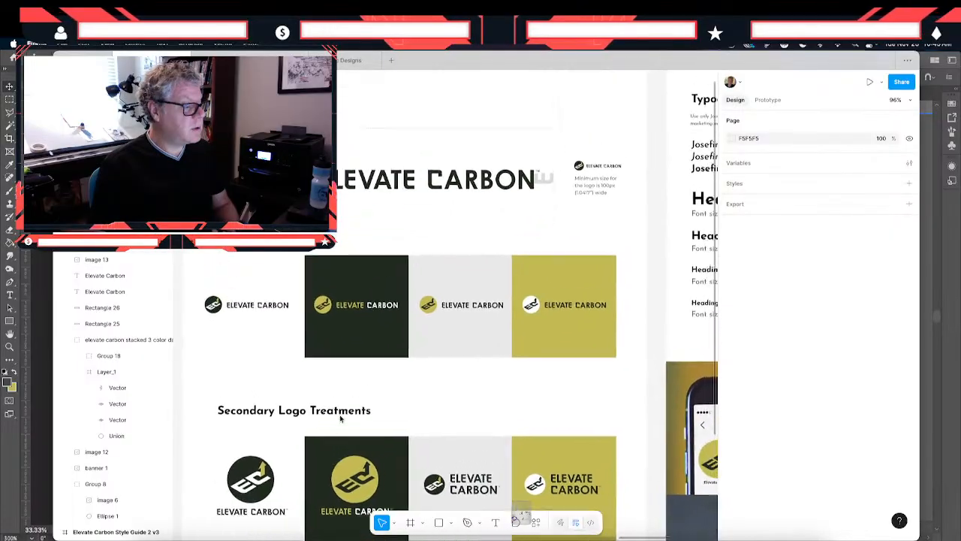
{"action": "scroll", "coordinate": [340, 418], "scroll_direction": "down", "scroll_amount": 1}
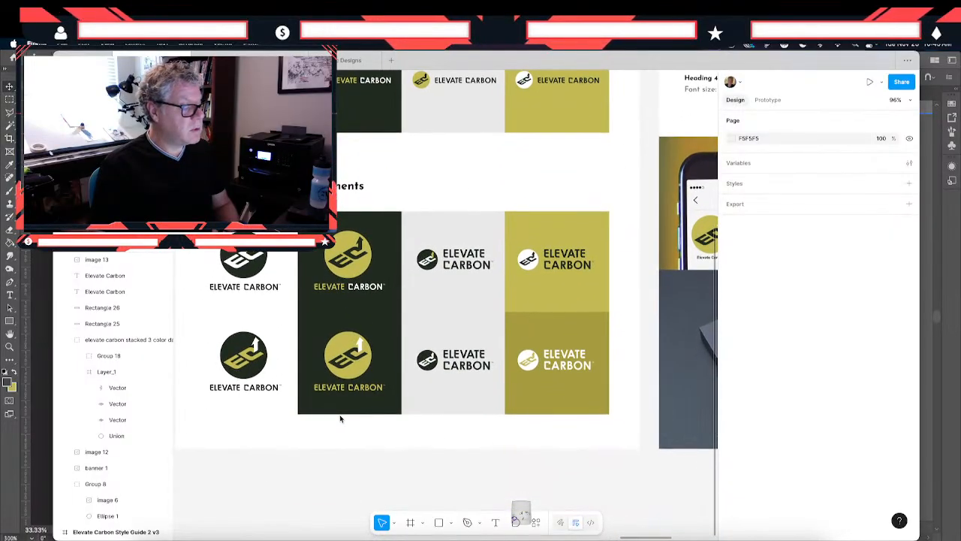
{"action": "scroll", "coordinate": [340, 418], "scroll_direction": "right", "scroll_amount": 6}
{"action": "scroll", "coordinate": [340, 418], "scroll_direction": "up", "scroll_amount": 3}
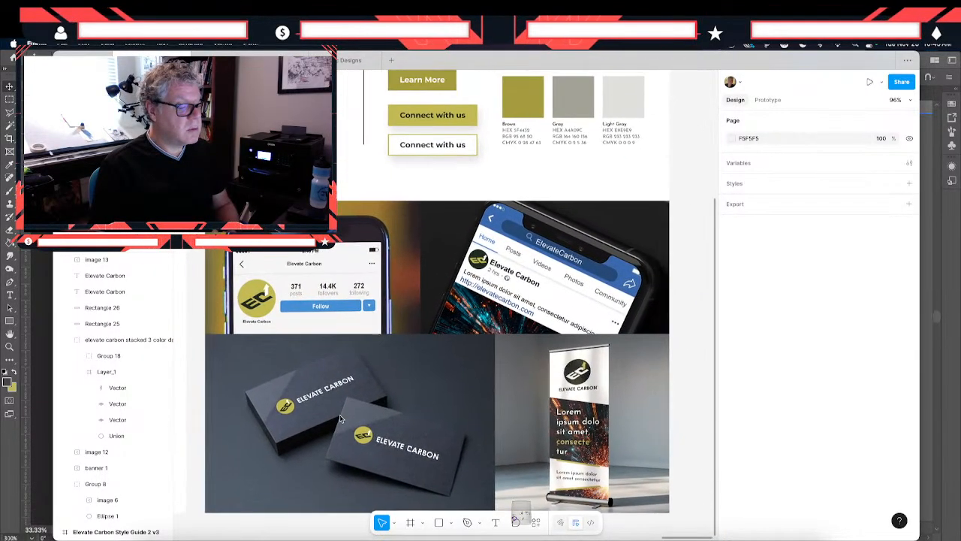
{"action": "scroll", "coordinate": [340, 418], "scroll_direction": "up", "scroll_amount": 1}
{"action": "scroll", "coordinate": [340, 418], "scroll_direction": "up", "scroll_amount": 5}
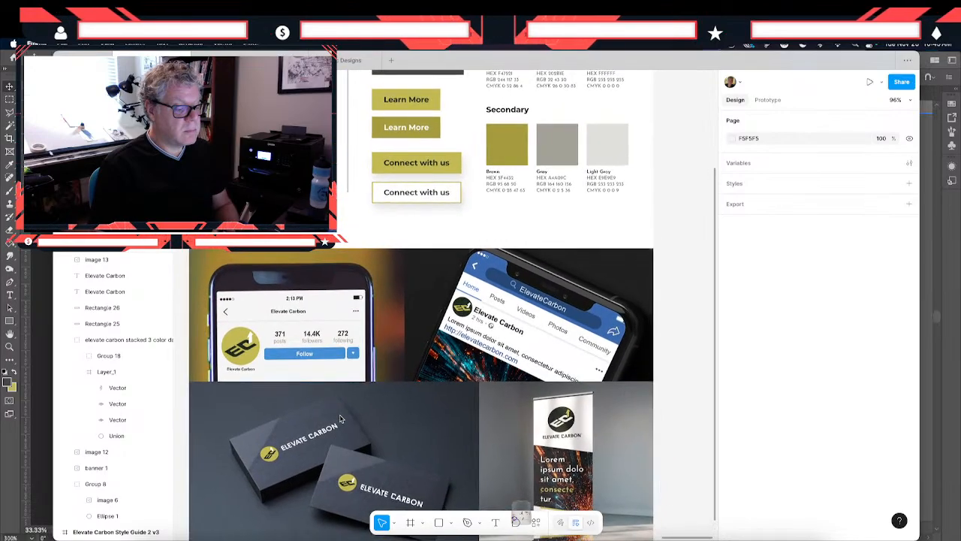
{"action": "scroll", "coordinate": [340, 418], "scroll_direction": "up", "scroll_amount": 3}
{"action": "scroll", "coordinate": [340, 418], "scroll_direction": "down", "scroll_amount": 6}
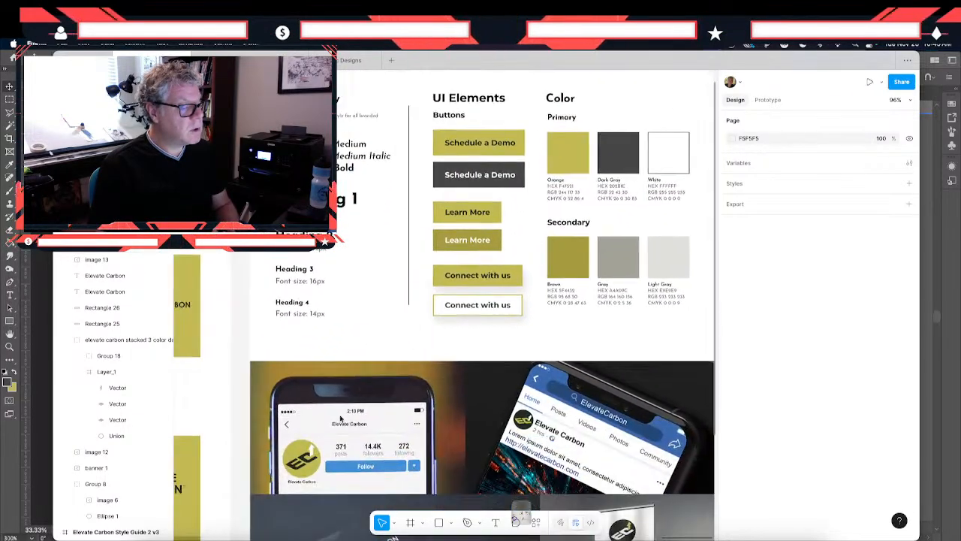
{"action": "scroll", "coordinate": [341, 418], "scroll_direction": "left", "scroll_amount": 2}
{"action": "scroll", "coordinate": [341, 419], "scroll_direction": "up", "scroll_amount": 1}
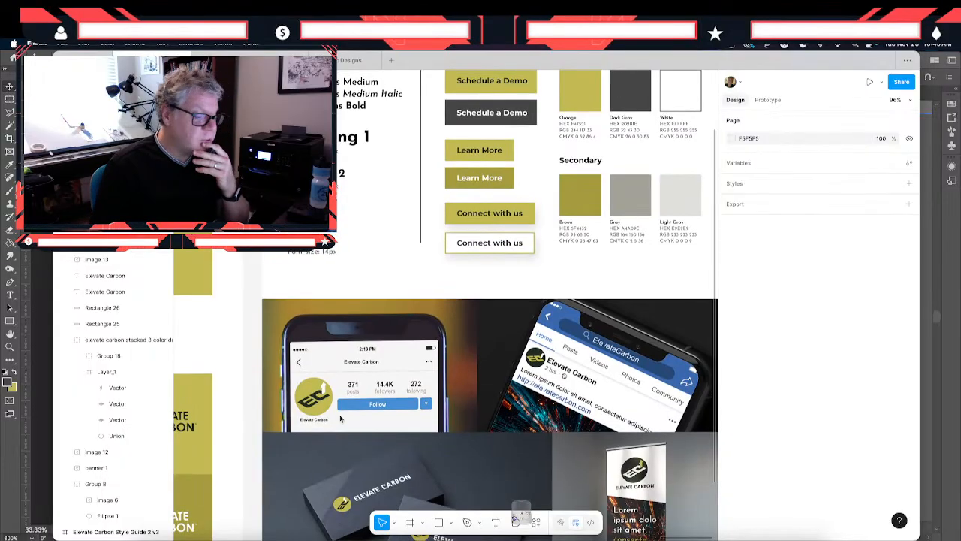
{"action": "scroll", "coordinate": [340, 418], "scroll_direction": "left", "scroll_amount": 8}
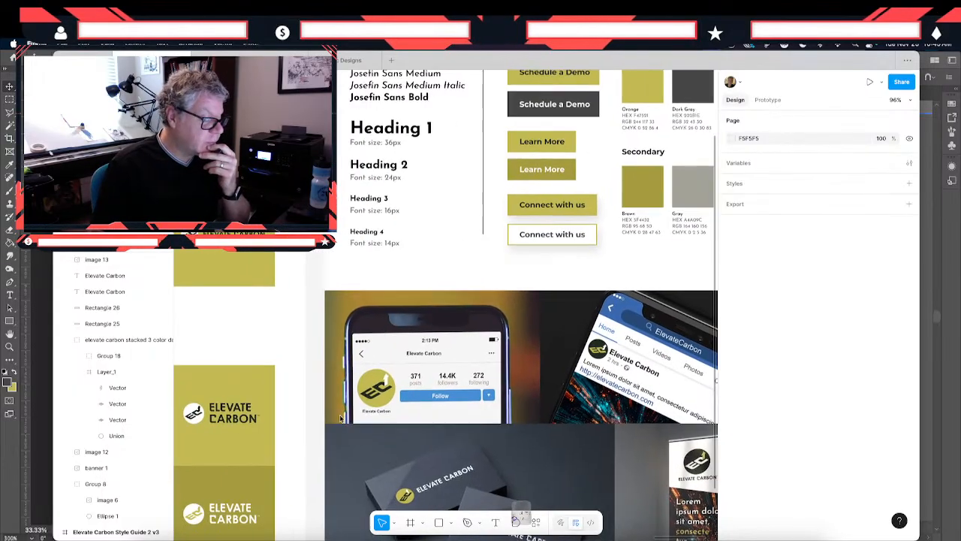
{"action": "scroll", "coordinate": [340, 418], "scroll_direction": "up", "scroll_amount": 3}
{"action": "scroll", "coordinate": [341, 418], "scroll_direction": "left", "scroll_amount": 2}
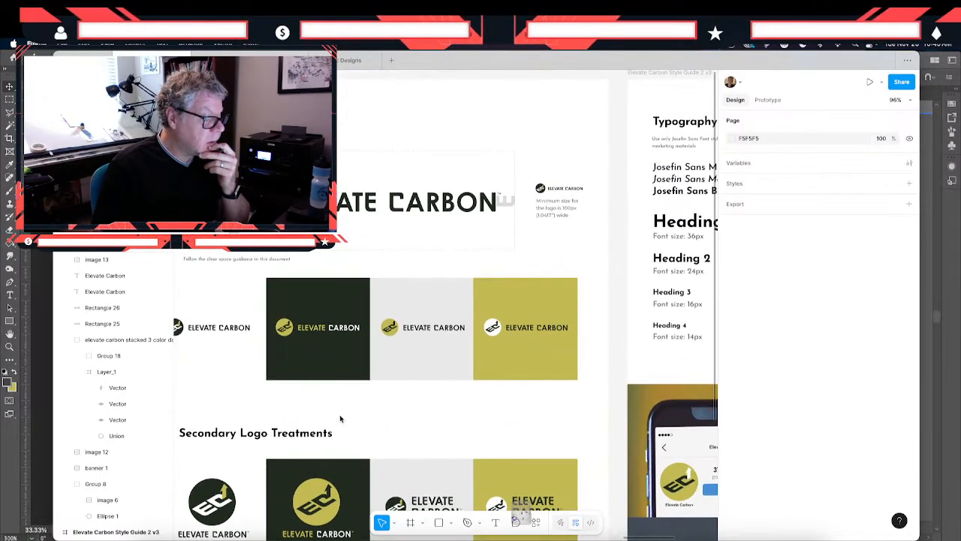
{"action": "scroll", "coordinate": [340, 418], "scroll_direction": "right", "scroll_amount": 6}
{"action": "scroll", "coordinate": [340, 418], "scroll_direction": "down", "scroll_amount": 1}
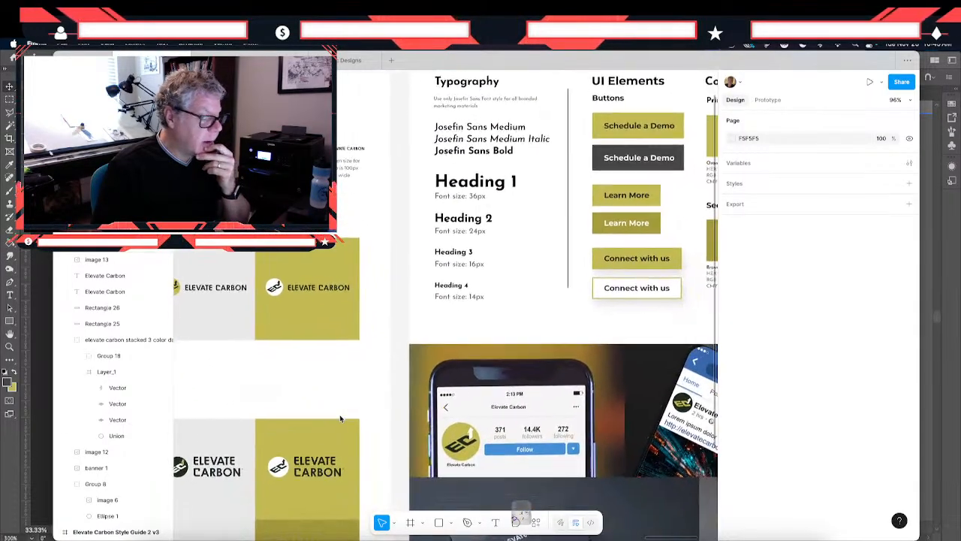
{"action": "scroll", "coordinate": [340, 418], "scroll_direction": "right", "scroll_amount": 3}
{"action": "scroll", "coordinate": [340, 418], "scroll_direction": "down", "scroll_amount": 2}
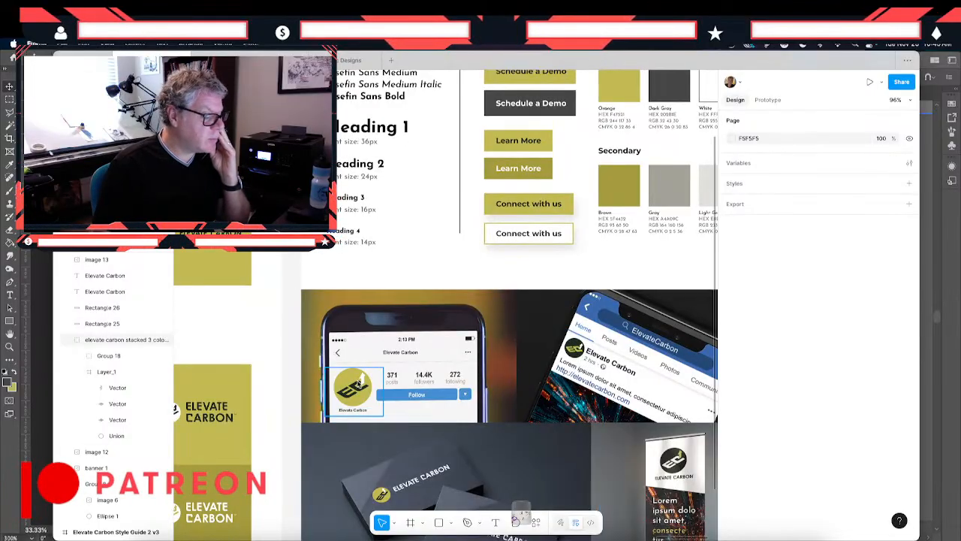
{"action": "scroll", "coordinate": [359, 384], "scroll_direction": "up", "scroll_amount": 3}
{"action": "scroll", "coordinate": [359, 383], "scroll_direction": "down", "scroll_amount": 4}
{"action": "scroll", "coordinate": [358, 384], "scroll_direction": "right", "scroll_amount": 2}
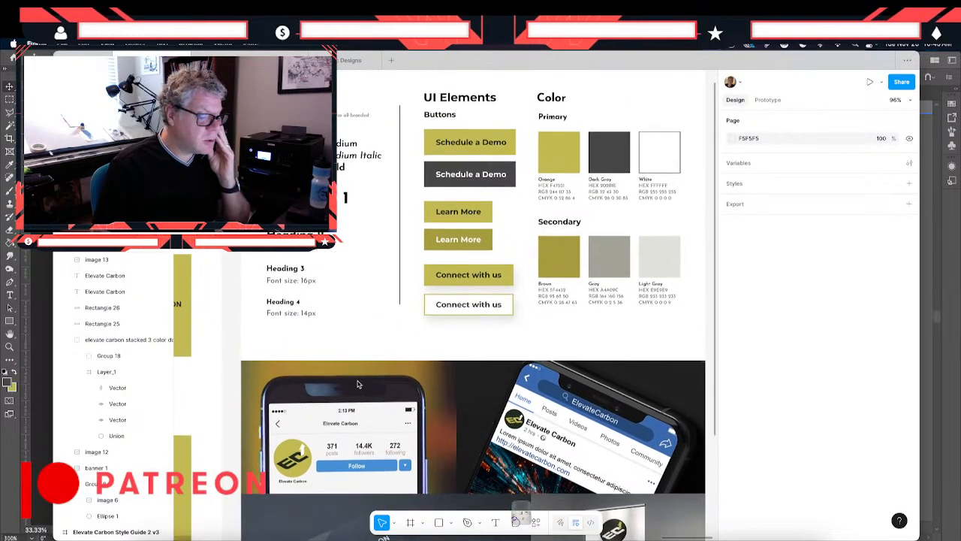
{"action": "scroll", "coordinate": [358, 384], "scroll_direction": "down", "scroll_amount": 3}
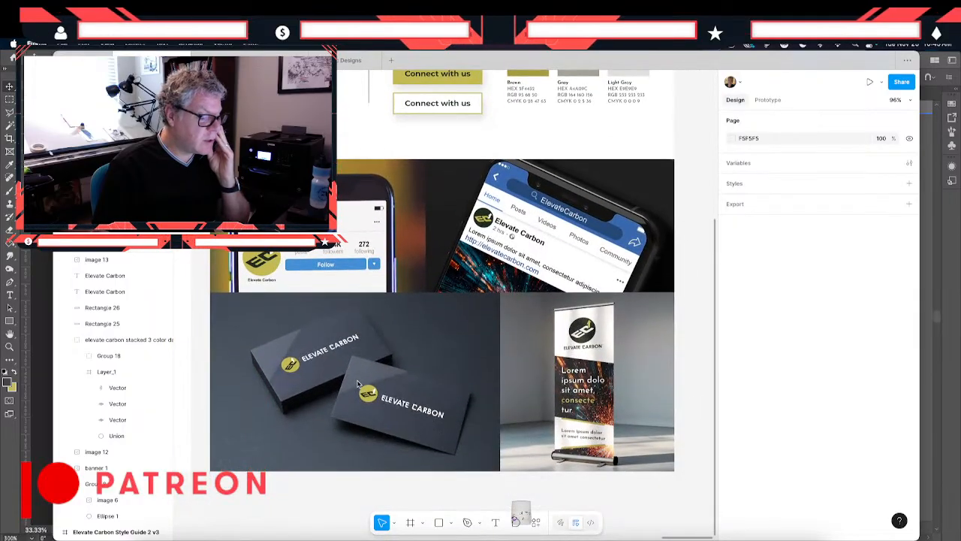
{"action": "scroll", "coordinate": [358, 384], "scroll_direction": "up", "scroll_amount": 4}
{"action": "scroll", "coordinate": [358, 384], "scroll_direction": "right", "scroll_amount": 2}
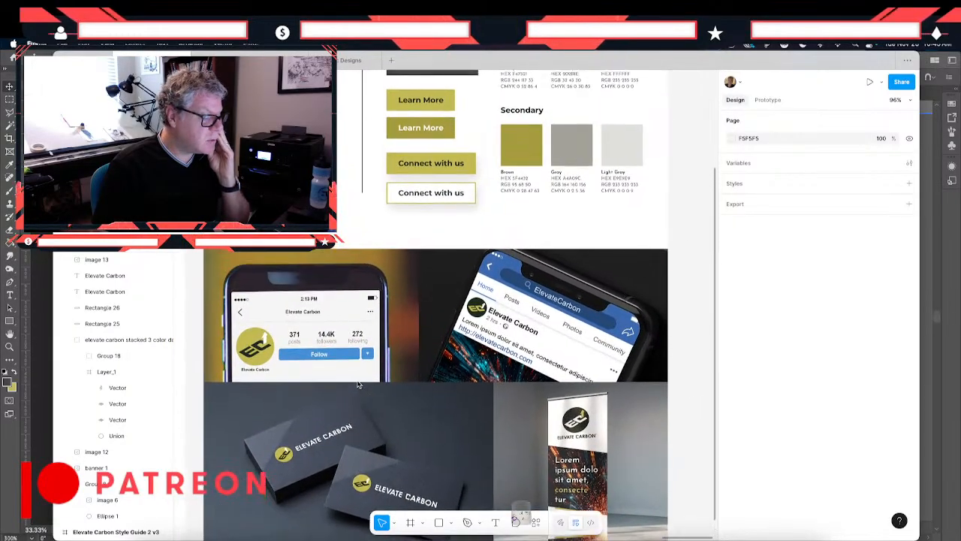
{"action": "scroll", "coordinate": [359, 384], "scroll_direction": "up", "scroll_amount": 5}
{"action": "scroll", "coordinate": [358, 384], "scroll_direction": "left", "scroll_amount": 3}
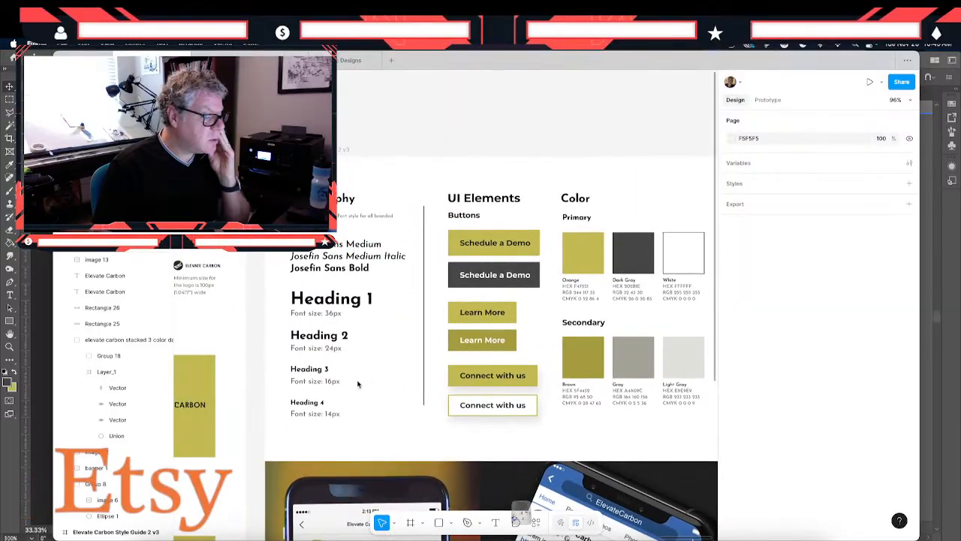
{"action": "scroll", "coordinate": [358, 384], "scroll_direction": "up", "scroll_amount": 1}
{"action": "scroll", "coordinate": [358, 383], "scroll_direction": "down", "scroll_amount": 2}
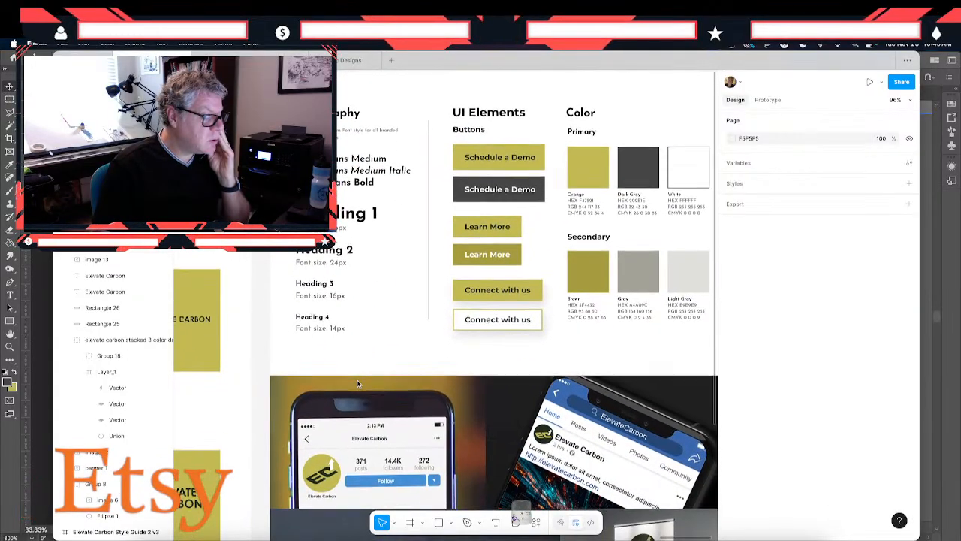
{"action": "scroll", "coordinate": [358, 383], "scroll_direction": "down", "scroll_amount": 2}
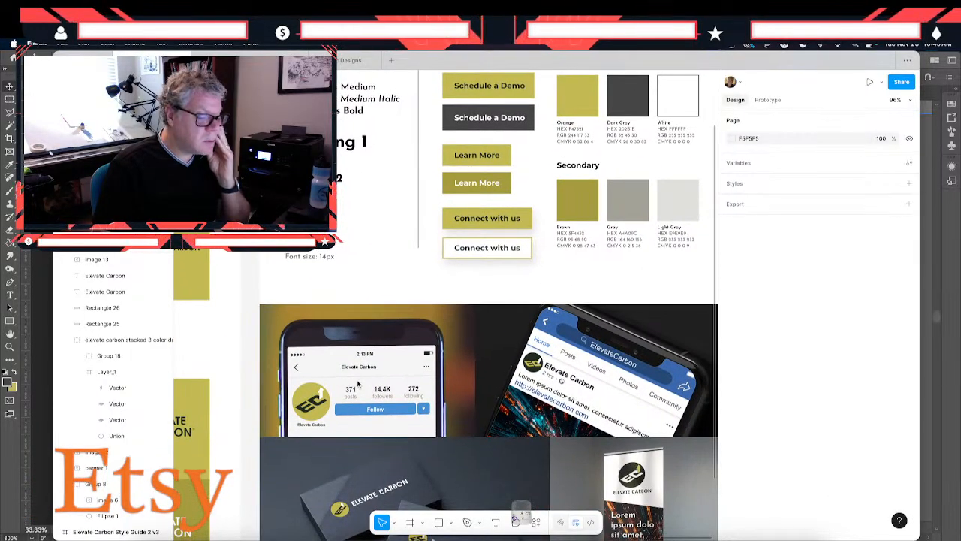
{"action": "scroll", "coordinate": [358, 384], "scroll_direction": "up", "scroll_amount": 5}
{"action": "scroll", "coordinate": [358, 384], "scroll_direction": "left", "scroll_amount": 20}
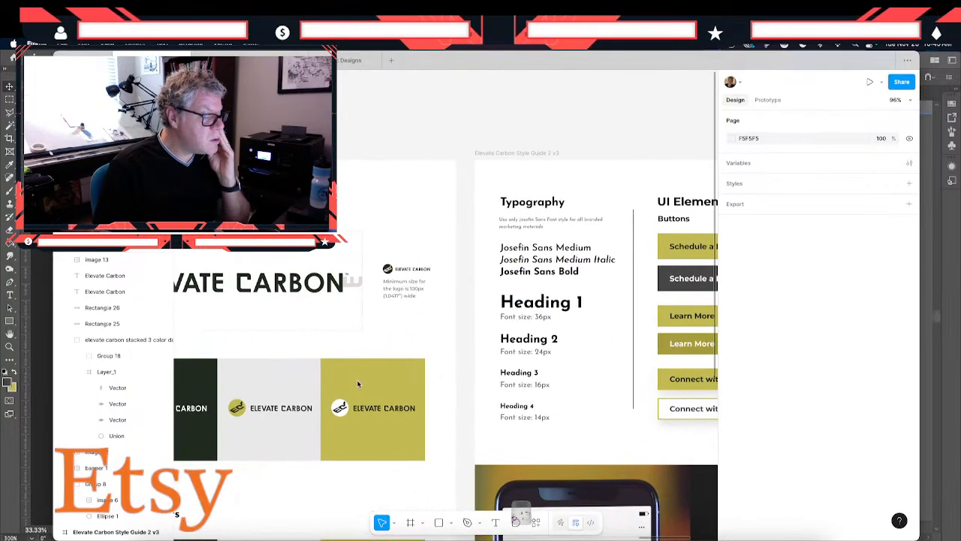
- Examine the lime green style guide and the numbered logo color options for comparison with the olive version
{"action": "scroll", "coordinate": [359, 384], "scroll_direction": "down", "scroll_amount": 2}
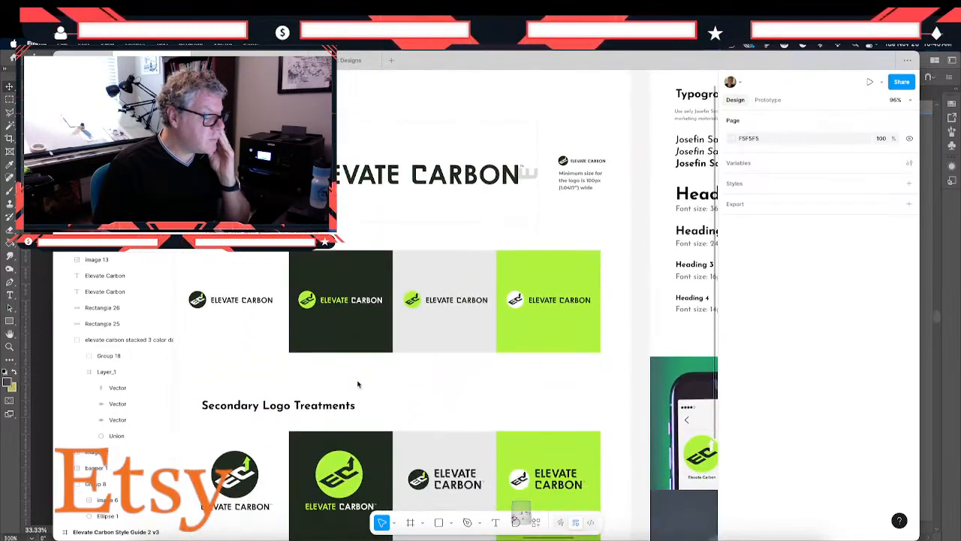
{"action": "scroll", "coordinate": [358, 384], "scroll_direction": "left", "scroll_amount": 15}
{"action": "scroll", "coordinate": [358, 384], "scroll_direction": "left", "scroll_amount": 2}
{"action": "scroll", "coordinate": [358, 383], "scroll_direction": "down", "scroll_amount": 4}
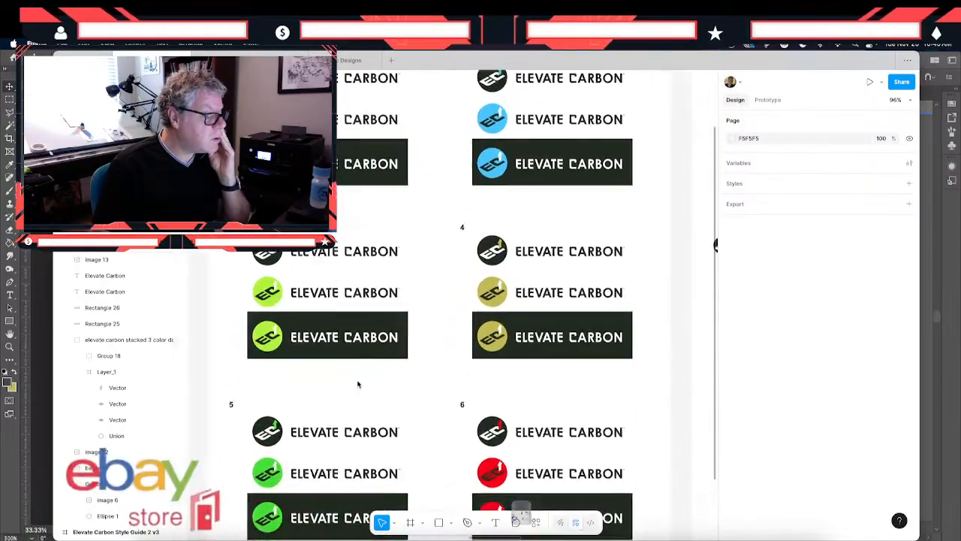
{"action": "scroll", "coordinate": [358, 384], "scroll_direction": "up", "scroll_amount": 7}
{"action": "scroll", "coordinate": [359, 384], "scroll_direction": "left", "scroll_amount": 6}
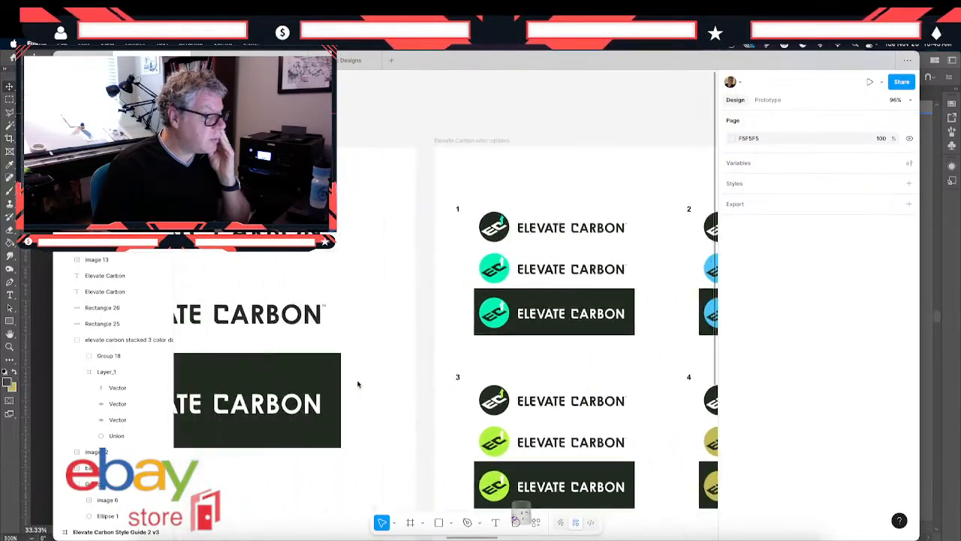
{"action": "scroll", "coordinate": [358, 384], "scroll_direction": "right", "scroll_amount": 7}
{"action": "scroll", "coordinate": [358, 383], "scroll_direction": "down", "scroll_amount": 3}
{"action": "scroll", "coordinate": [358, 384], "scroll_direction": "down", "scroll_amount": 2}
{"action": "scroll", "coordinate": [358, 384], "scroll_direction": "right", "scroll_amount": 1}
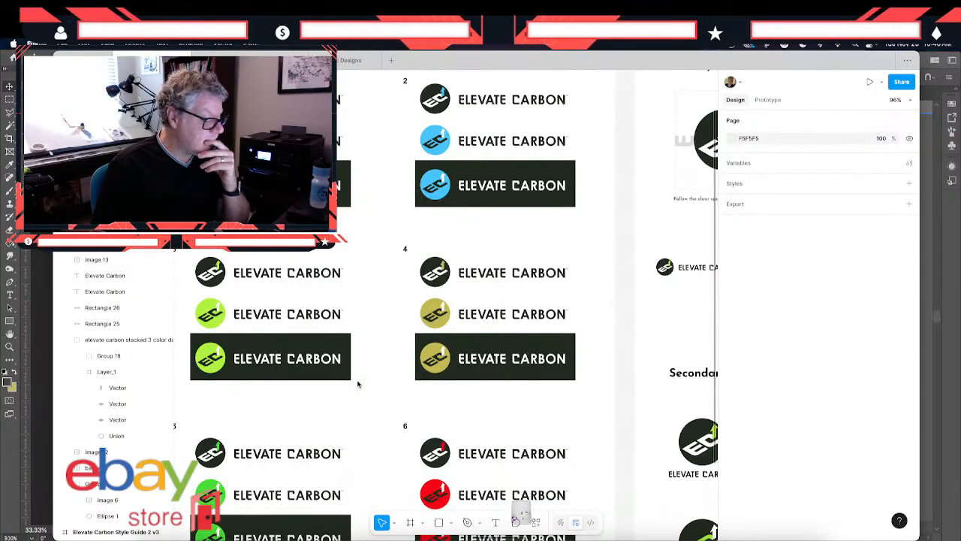
- Duplicate the olive Elevate Carbon Style Guide 1 v3 frame to X 8080, beyond the existing olive pages
{"action": "scroll", "coordinate": [358, 383], "scroll_direction": "up", "scroll_amount": 4}
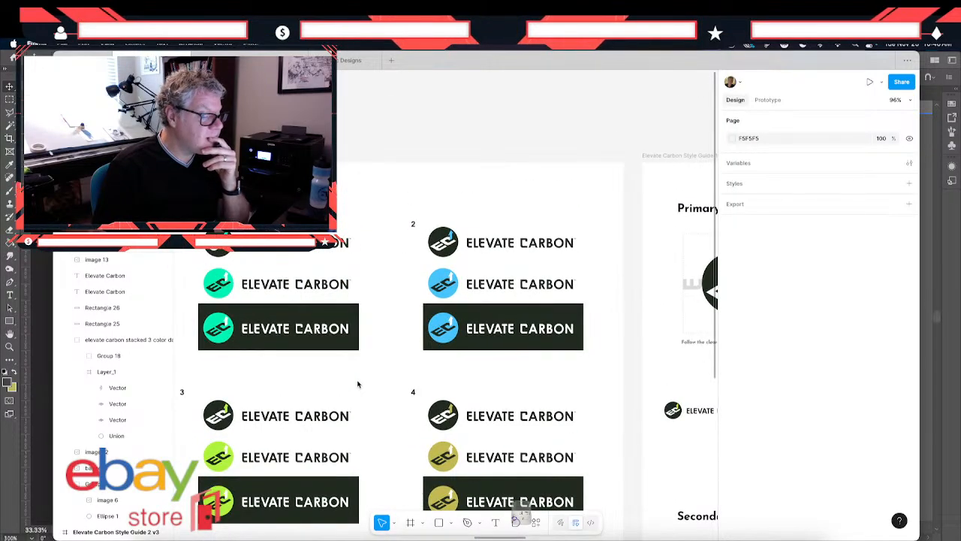
{"action": "scroll", "coordinate": [358, 384], "scroll_direction": "right", "scroll_amount": 20}
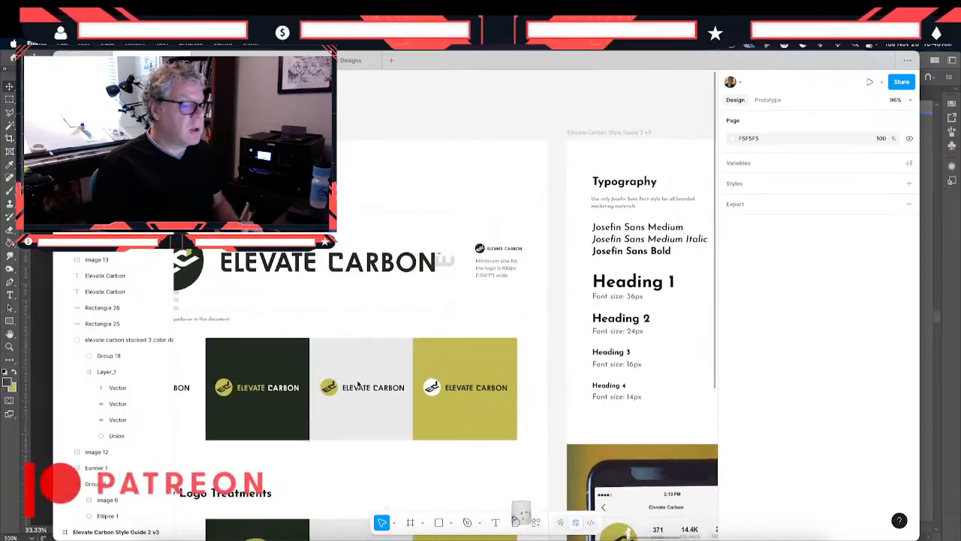
{"action": "scroll", "coordinate": [358, 383], "scroll_direction": "right", "scroll_amount": 10}
{"action": "scroll", "coordinate": [358, 384], "scroll_direction": "left", "scroll_amount": 15}
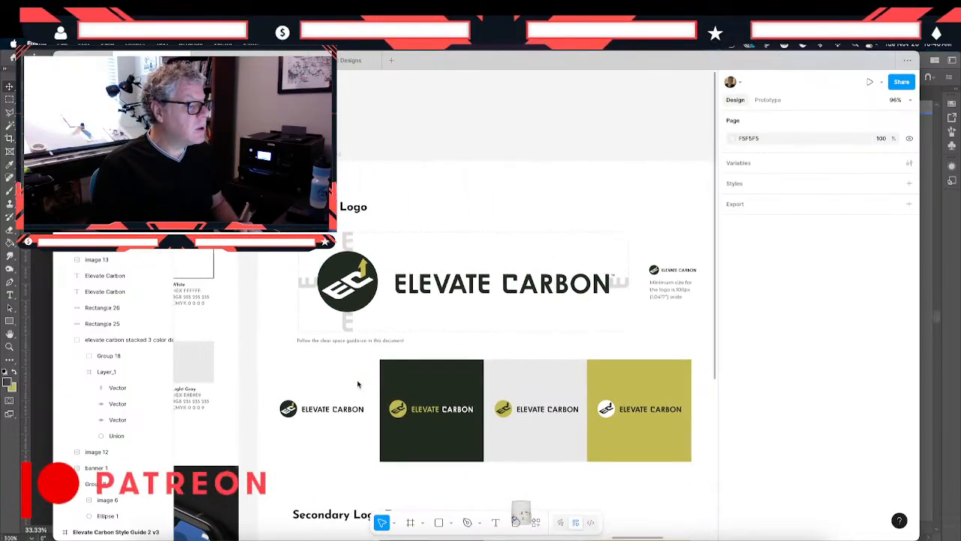
{"action": "scroll", "coordinate": [358, 384], "scroll_direction": "left", "scroll_amount": 3}
{"action": "left_click", "coordinate": [398, 162]}
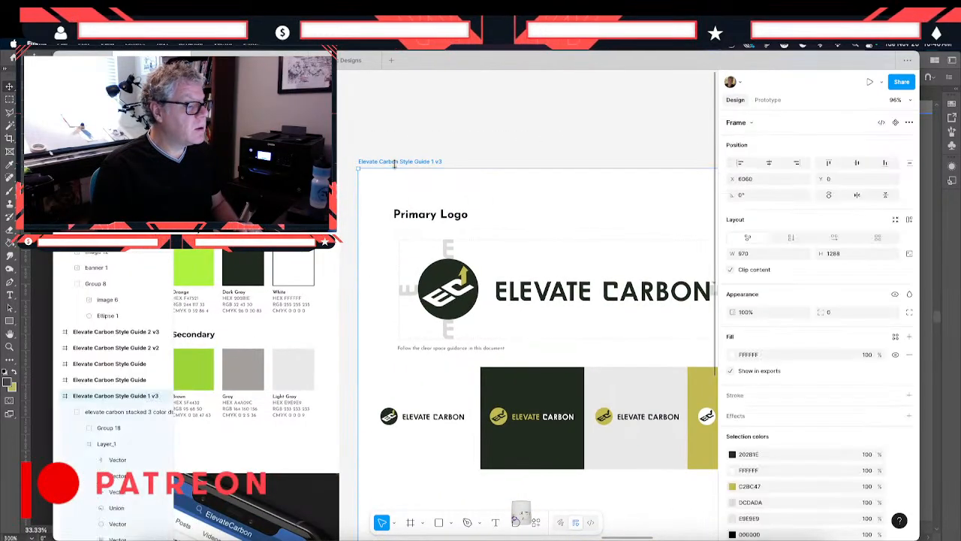
{"action": "scroll", "coordinate": [396, 166], "scroll_direction": "left", "scroll_amount": 5}
{"action": "scroll", "coordinate": [397, 166], "scroll_direction": "left", "scroll_amount": 1}
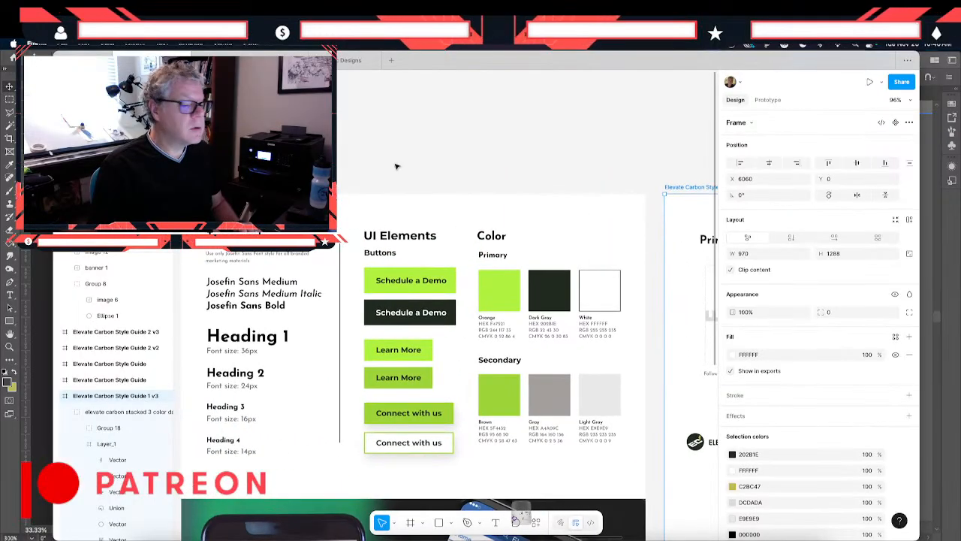
{"action": "scroll", "coordinate": [397, 166], "scroll_direction": "right", "scroll_amount": 3}
{"action": "scroll", "coordinate": [396, 166], "scroll_direction": "right", "scroll_amount": 6}
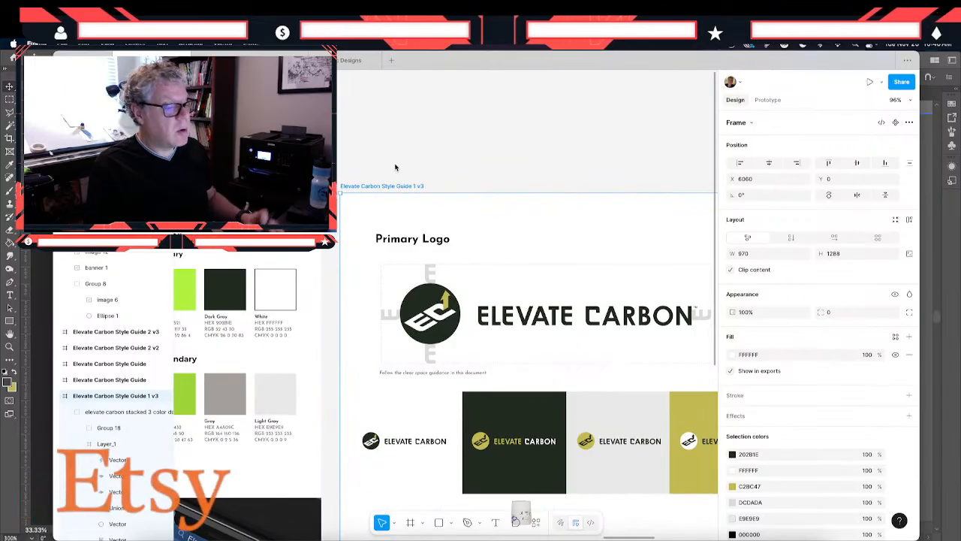
{"action": "scroll", "coordinate": [625, 200], "scroll_direction": "right", "scroll_amount": 3}
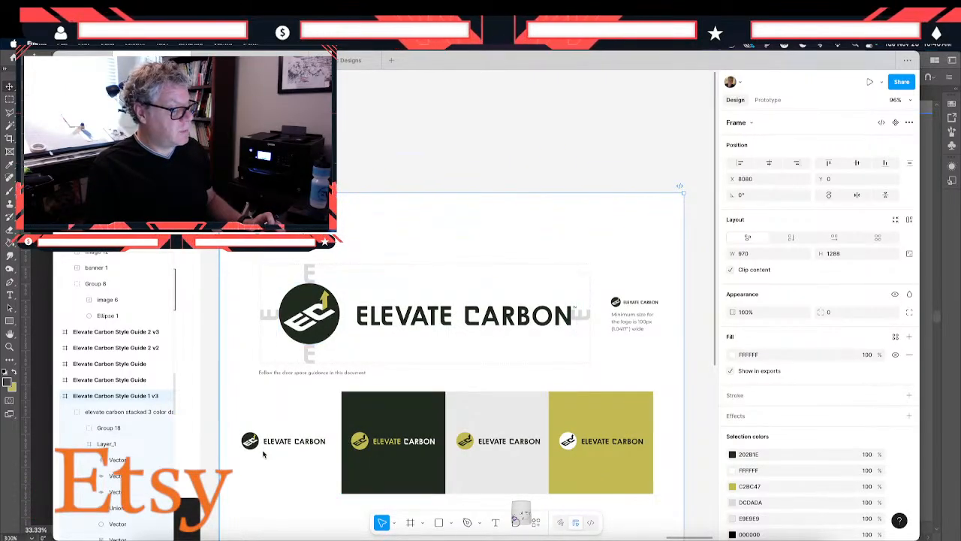
- Recolor the olive accent of the duplicated page's primary logo to purple AB6DE1 and copy that hex value
{"action": "scroll", "coordinate": [265, 454], "scroll_direction": "down", "scroll_amount": 2}
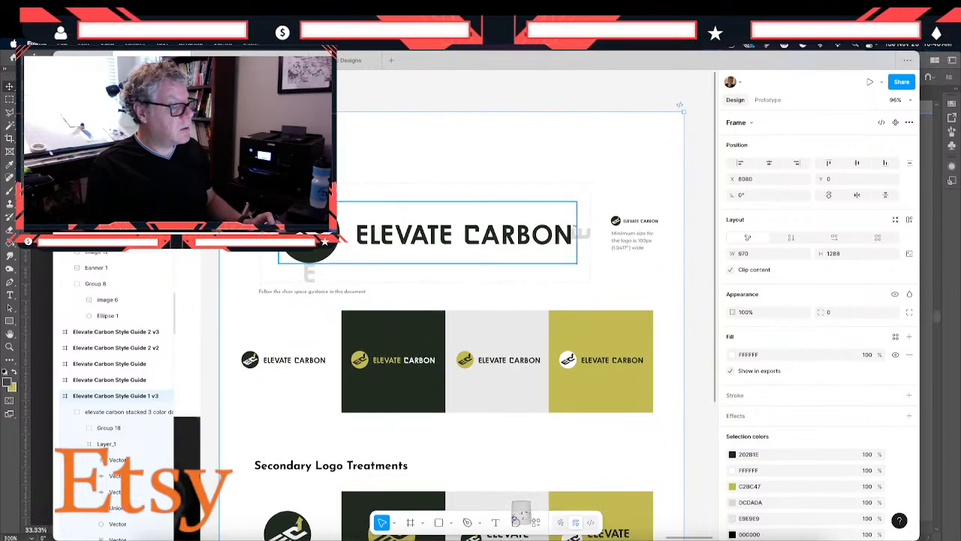
{"action": "left_click", "coordinate": [324, 246]}
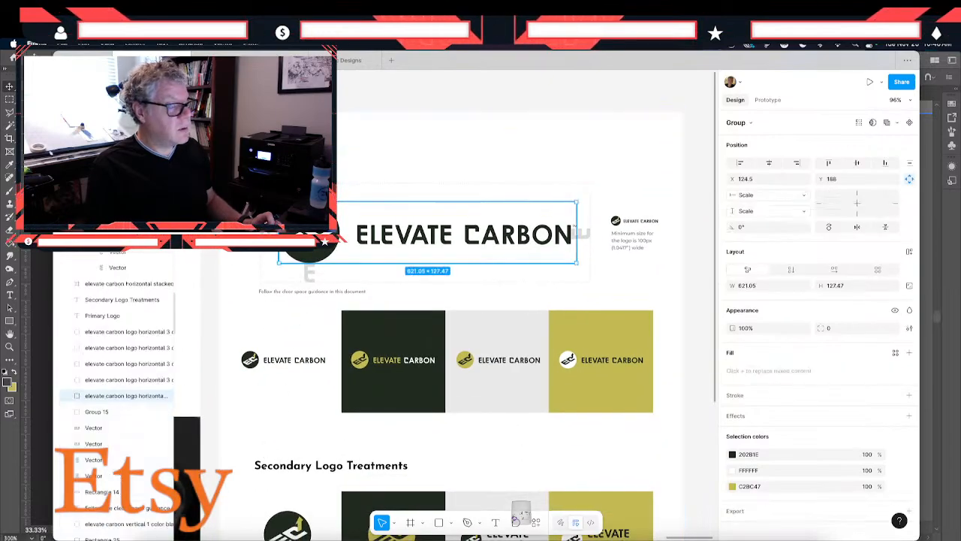
{"action": "left_click", "coordinate": [732, 486]}
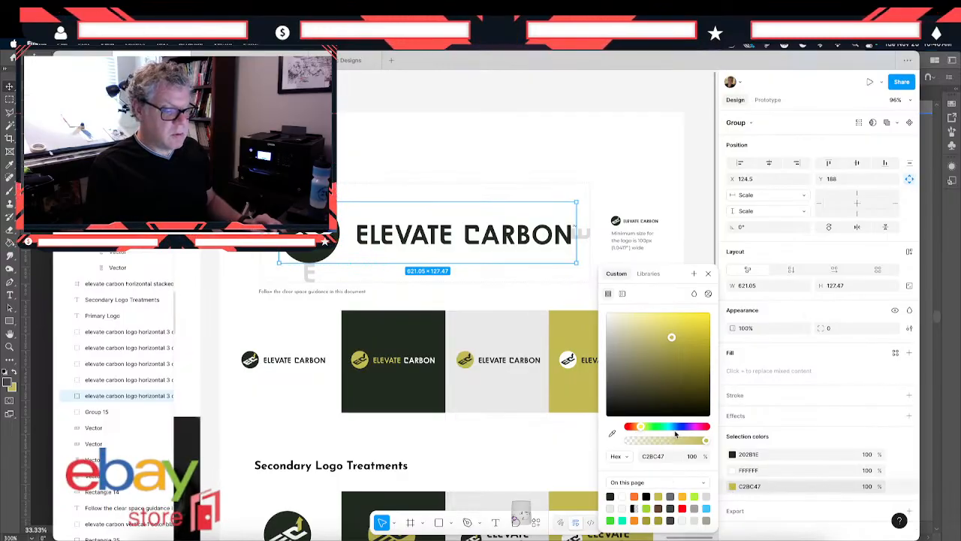
{"action": "left_click_drag", "start_coordinate": [684, 429], "coordinate": [688, 429]}
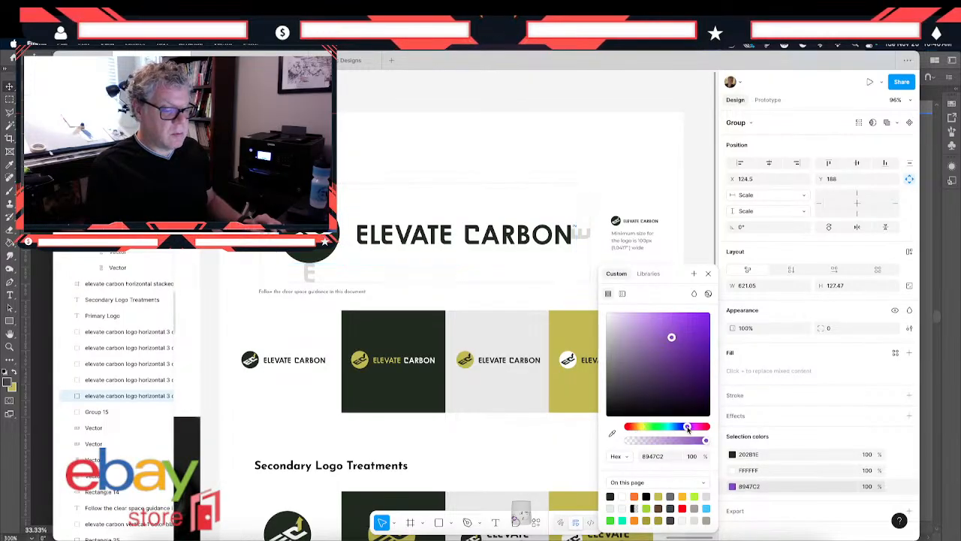
{"action": "left_click", "coordinate": [661, 320]}
{"action": "left_click_drag", "start_coordinate": [661, 318], "coordinate": [660, 328]}
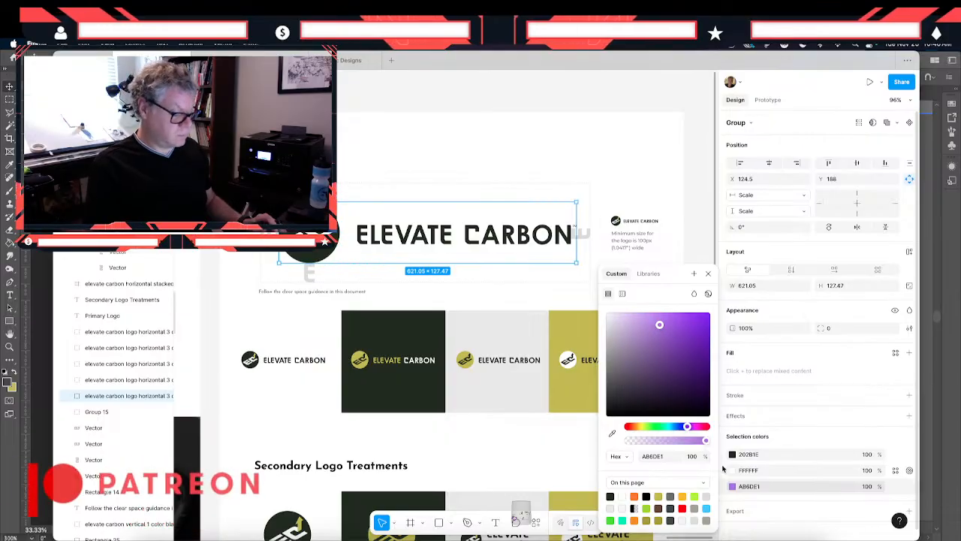
{"action": "left_click", "coordinate": [909, 470]}
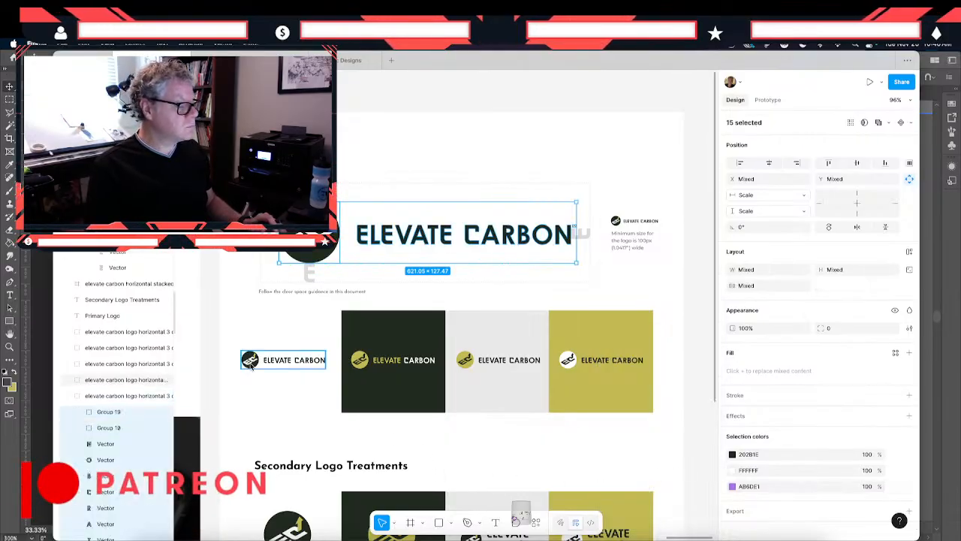
{"action": "left_click", "coordinate": [798, 489]}
{"action": "key", "text": "ctrl+c"}
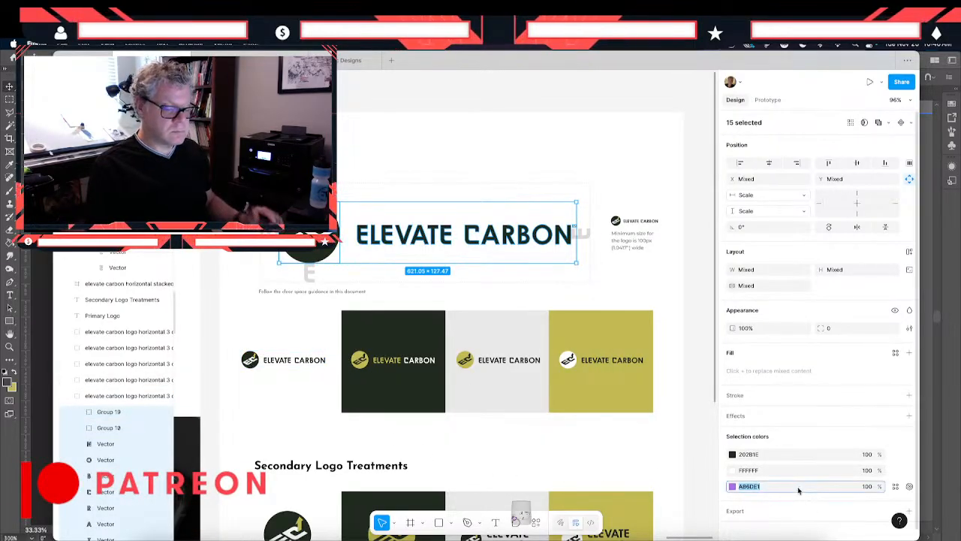
- Replace the olive in the small horizontal logos on the white and dark backgrounds with purple AB6DE1
{"action": "left_click", "coordinate": [253, 374]}
{"action": "left_click", "coordinate": [790, 499]}
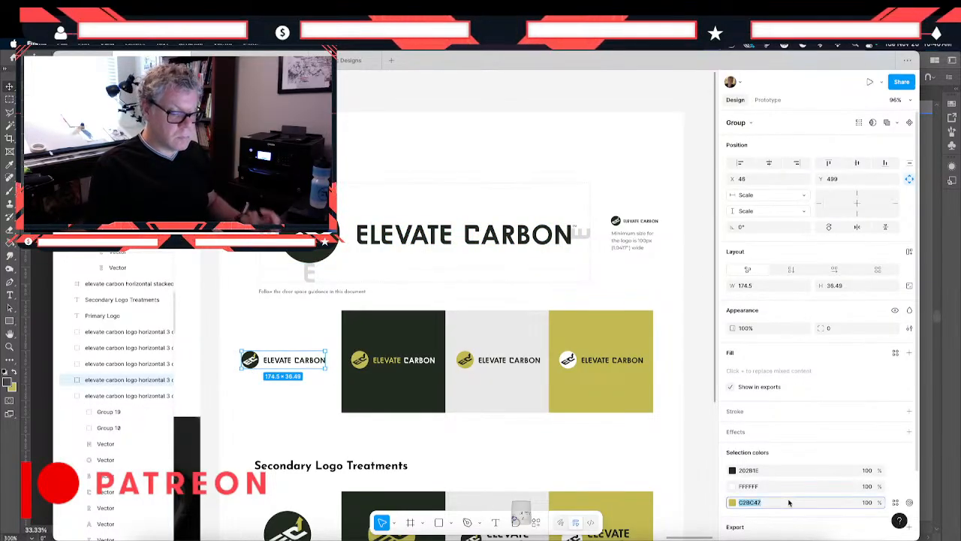
{"action": "key", "text": "ctrl+v"}
{"action": "key", "text": "Return"}
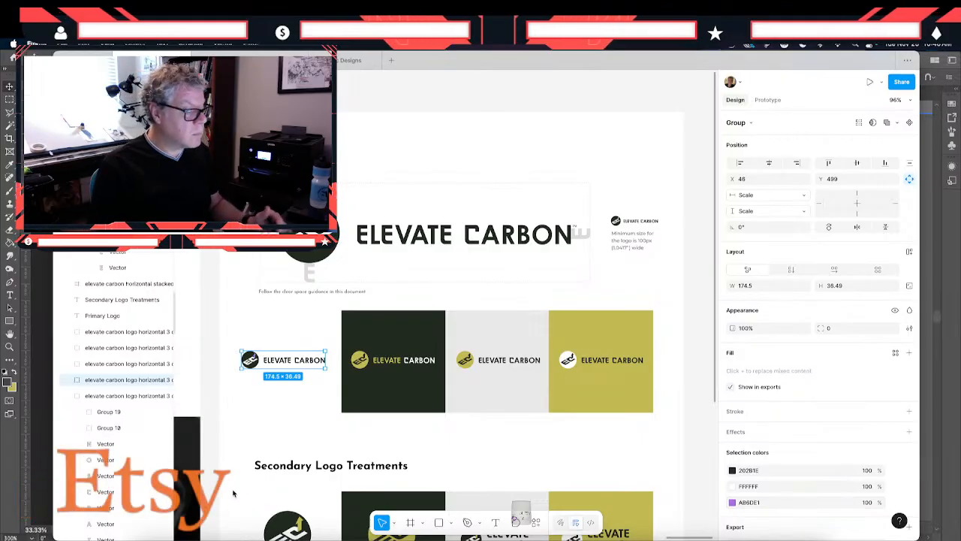
{"action": "left_click", "coordinate": [384, 363]}
{"action": "left_click", "coordinate": [383, 363]}
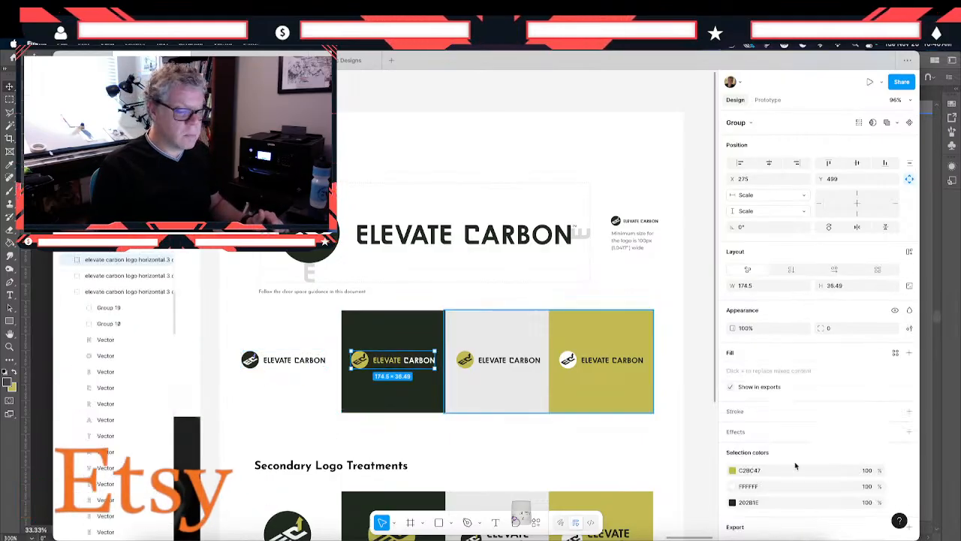
{"action": "left_click", "coordinate": [781, 470]}
{"action": "key", "text": "ctrl+v"}
{"action": "key", "text": "Return"}
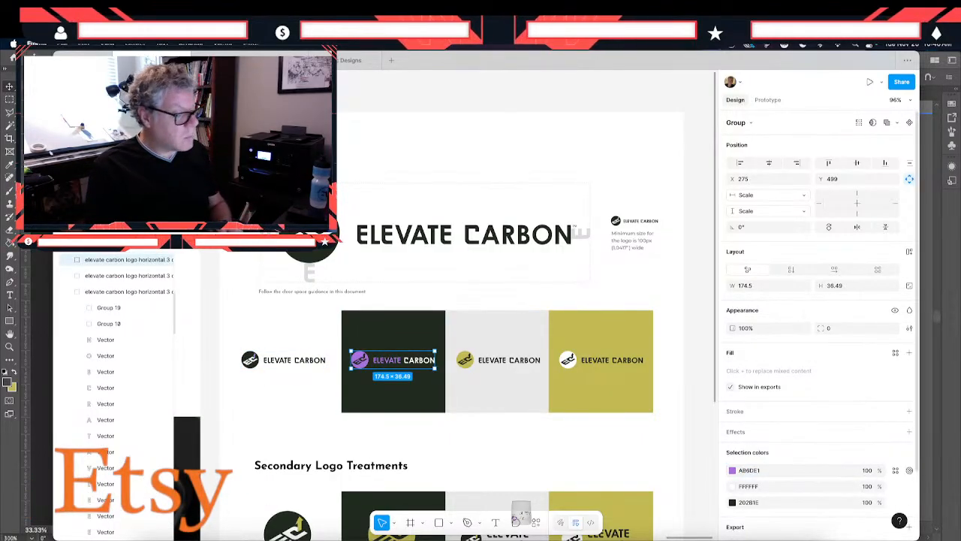
- Replace the olive in the horizontal logo on the light gray tile with purple AB6DE1
{"action": "left_click", "coordinate": [509, 359]}
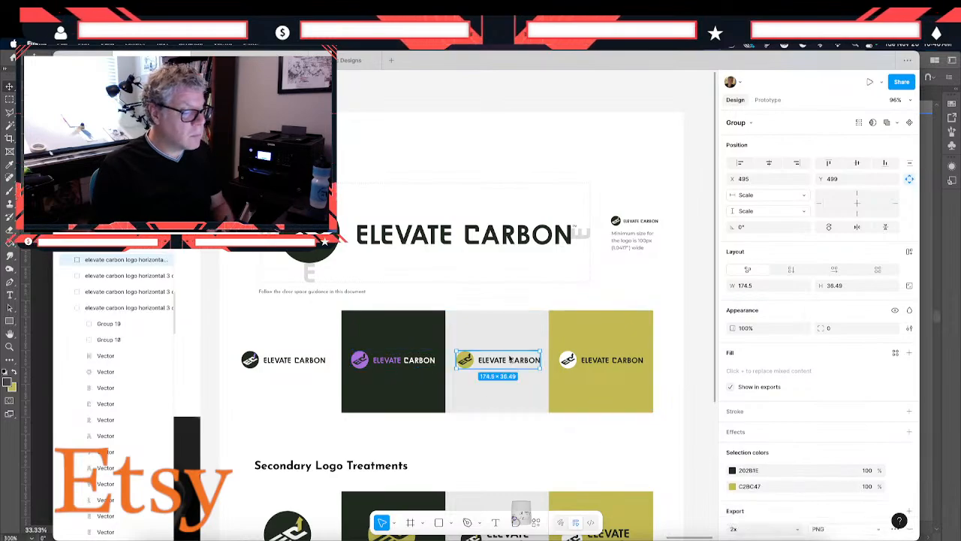
{"action": "left_click", "coordinate": [781, 486]}
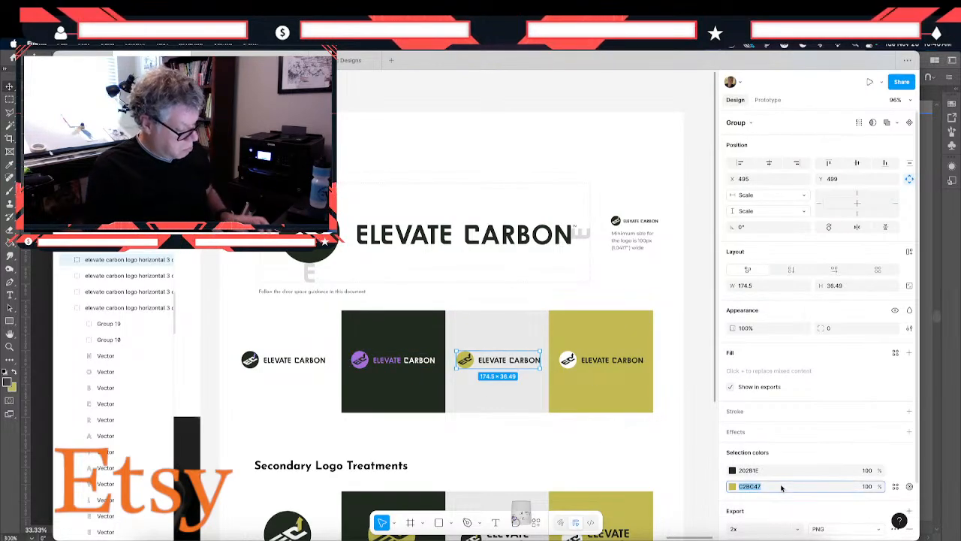
{"action": "key", "text": "ctrl+v"}
{"action": "key", "text": "Return"}
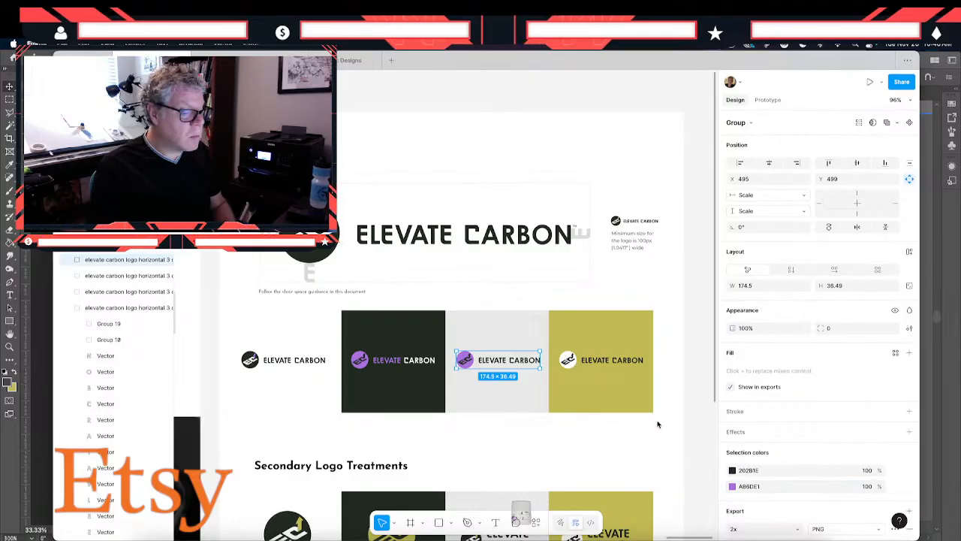
- Set the fill of the olive background tile in the primary logo row to purple AB6DE1
{"action": "left_click", "coordinate": [603, 365]}
{"action": "left_click", "coordinate": [610, 397]}
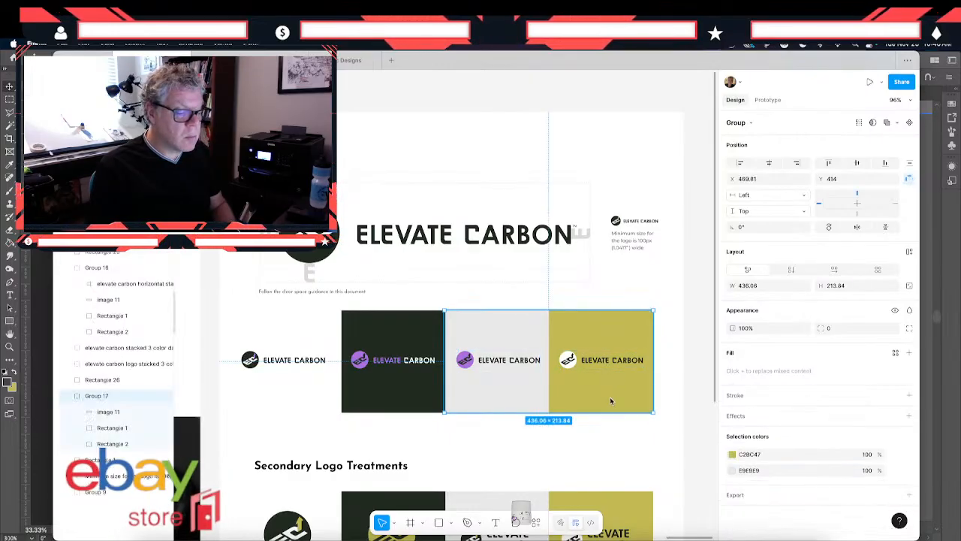
{"action": "left_click", "coordinate": [609, 396]}
{"action": "left_click", "coordinate": [770, 353]}
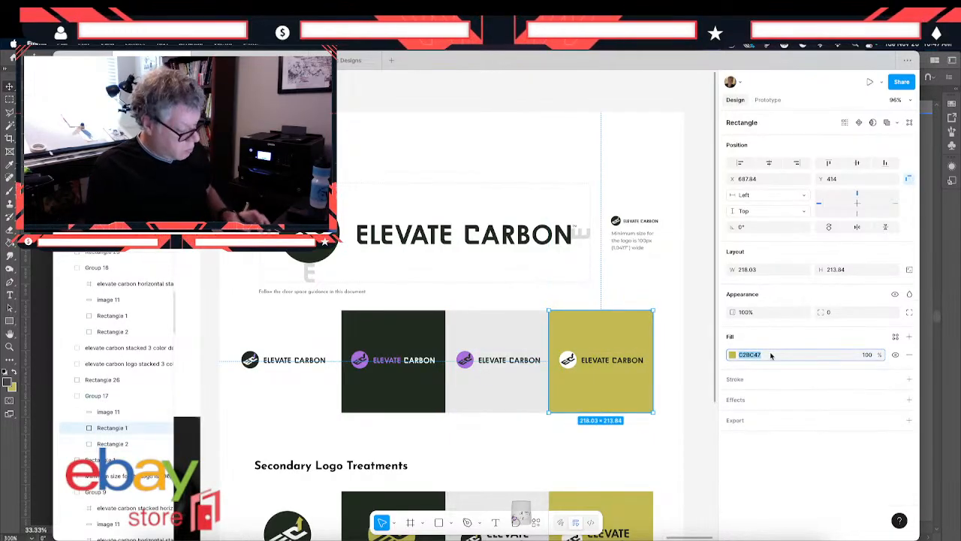
{"action": "key", "text": "ctrl+v"}
{"action": "key", "text": "Return"}
{"action": "left_click", "coordinate": [456, 438]}
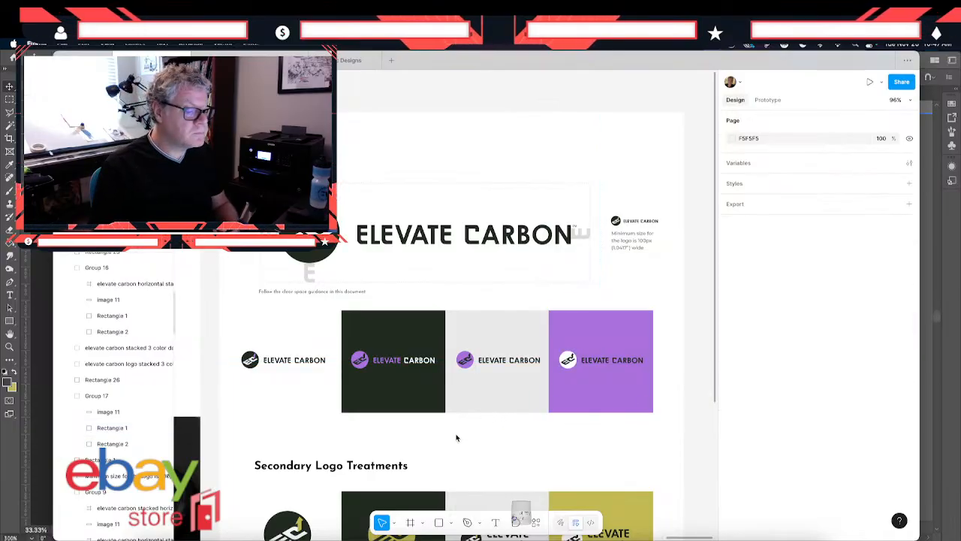
- Under Secondary Logo Treatments, replace the olive in the lower stacked logo on the dark tile with purple AB6DE1
{"action": "scroll", "coordinate": [456, 437], "scroll_direction": "down", "scroll_amount": 2}
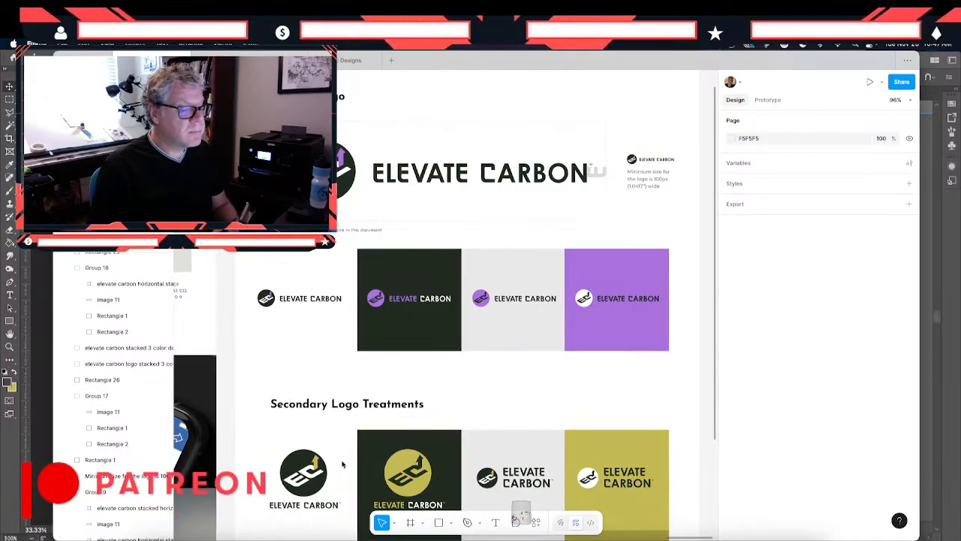
{"action": "scroll", "coordinate": [343, 464], "scroll_direction": "left", "scroll_amount": 1}
{"action": "scroll", "coordinate": [343, 464], "scroll_direction": "right", "scroll_amount": 1}
{"action": "scroll", "coordinate": [344, 464], "scroll_direction": "up", "scroll_amount": 1}
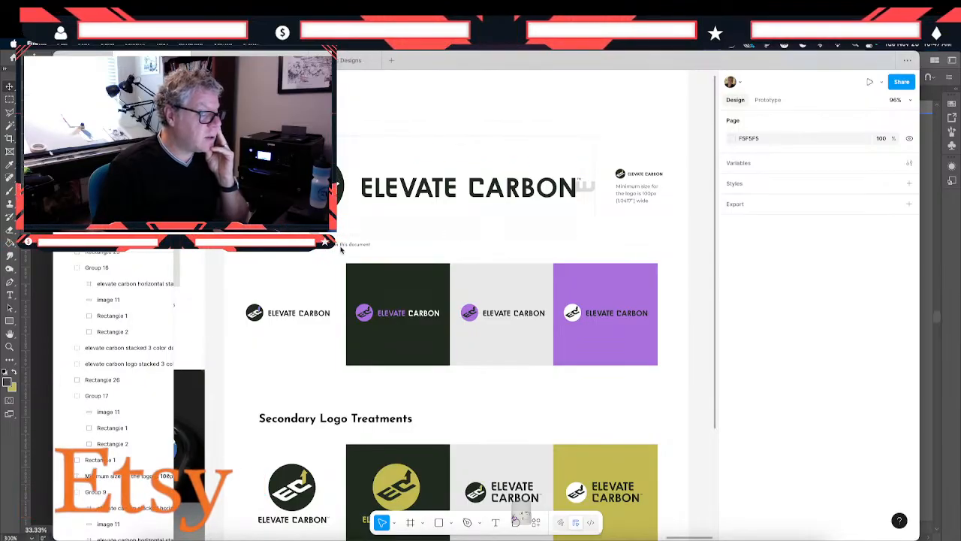
{"action": "scroll", "coordinate": [358, 401], "scroll_direction": "down", "scroll_amount": 4}
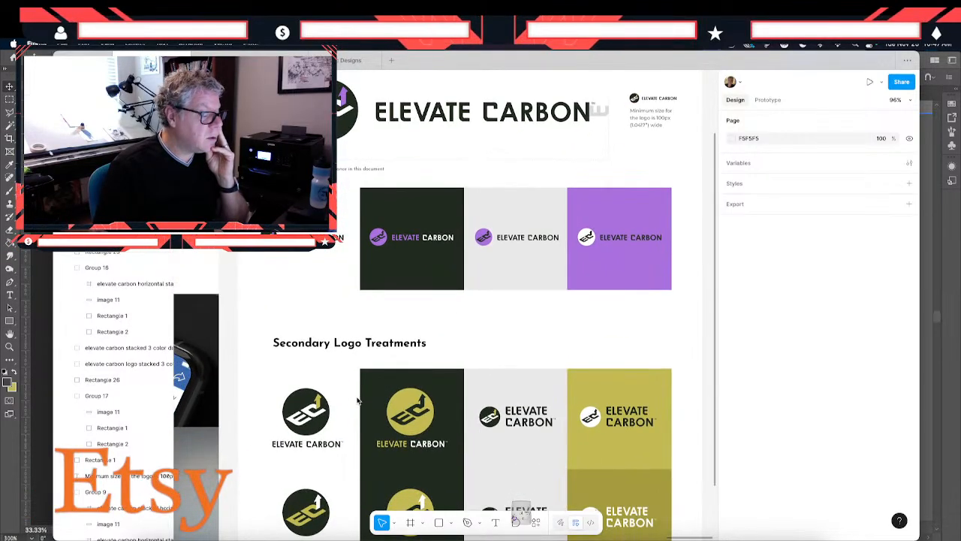
{"action": "scroll", "coordinate": [357, 401], "scroll_direction": "down", "scroll_amount": 1}
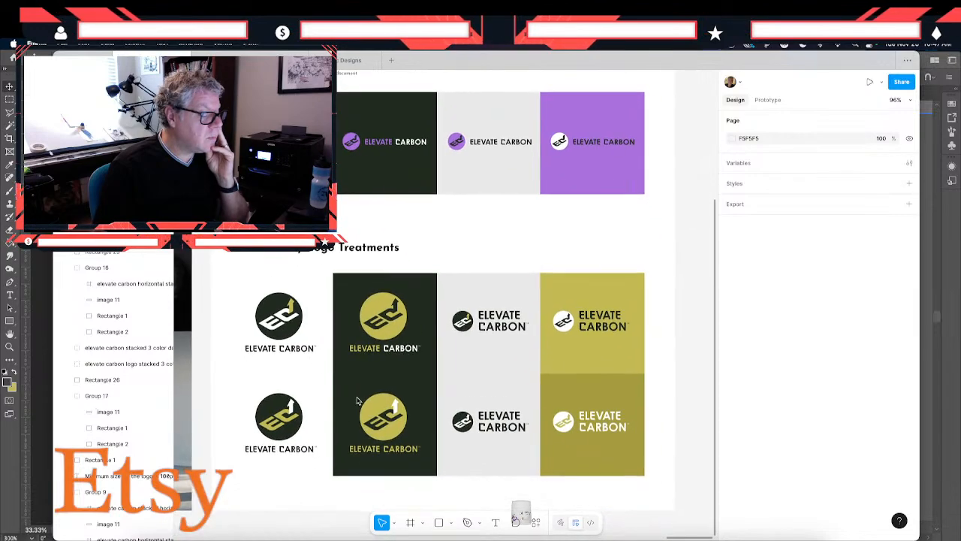
{"action": "left_click", "coordinate": [387, 410]}
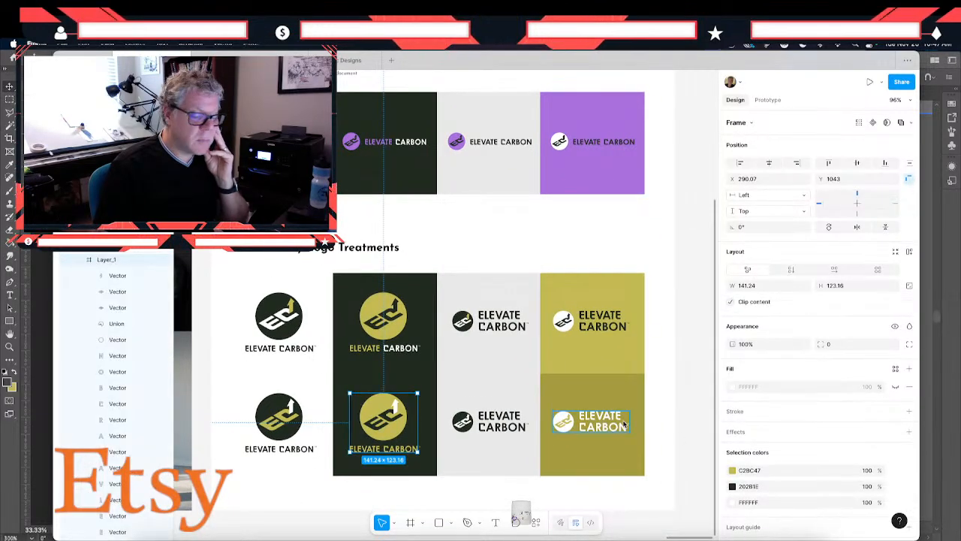
{"action": "left_click", "coordinate": [769, 470]}
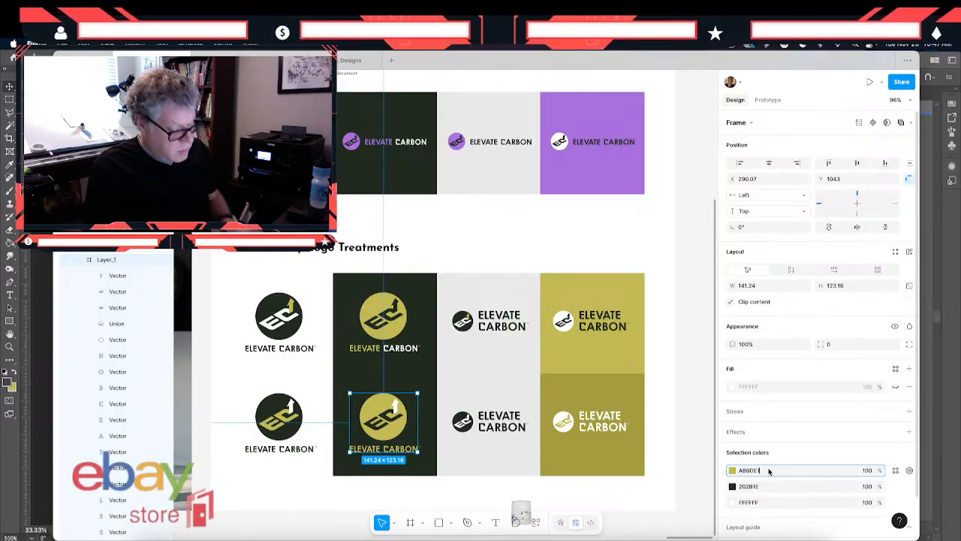
{"action": "type", "text": "A86DE1"}
{"action": "key", "text": "Return"}
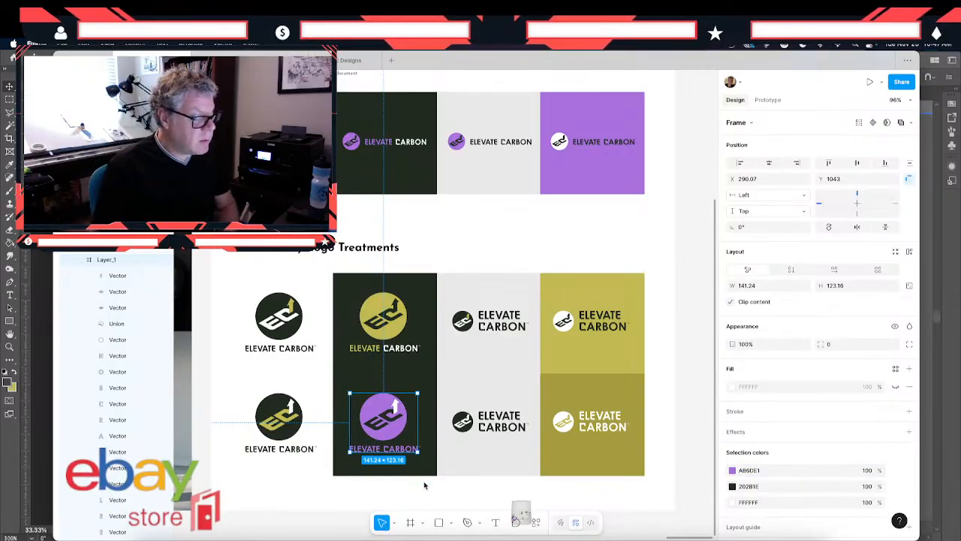
{"action": "left_click", "coordinate": [424, 485]}
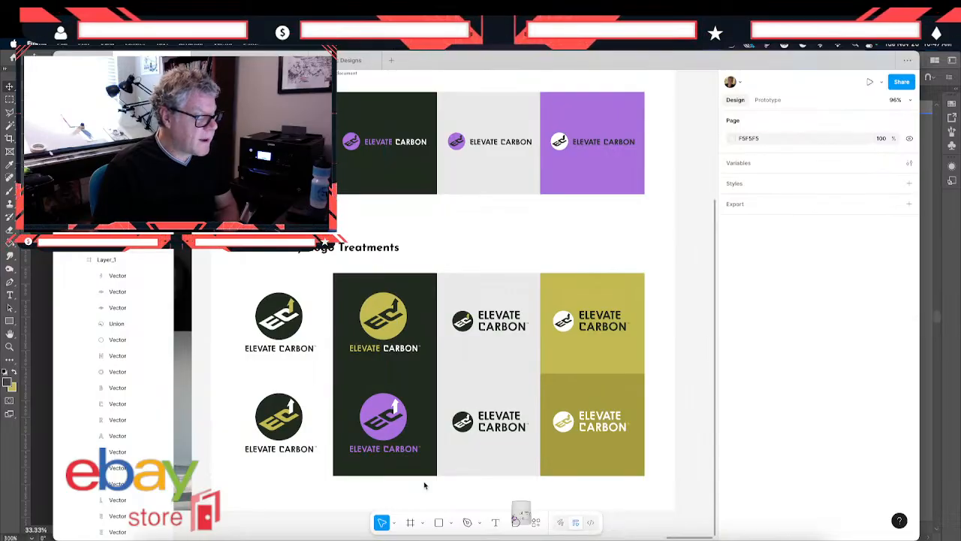
- Shift the purple in the lower stacked logo on the dark tile to the more vivid shade A64FF1
{"action": "left_click", "coordinate": [365, 406]}
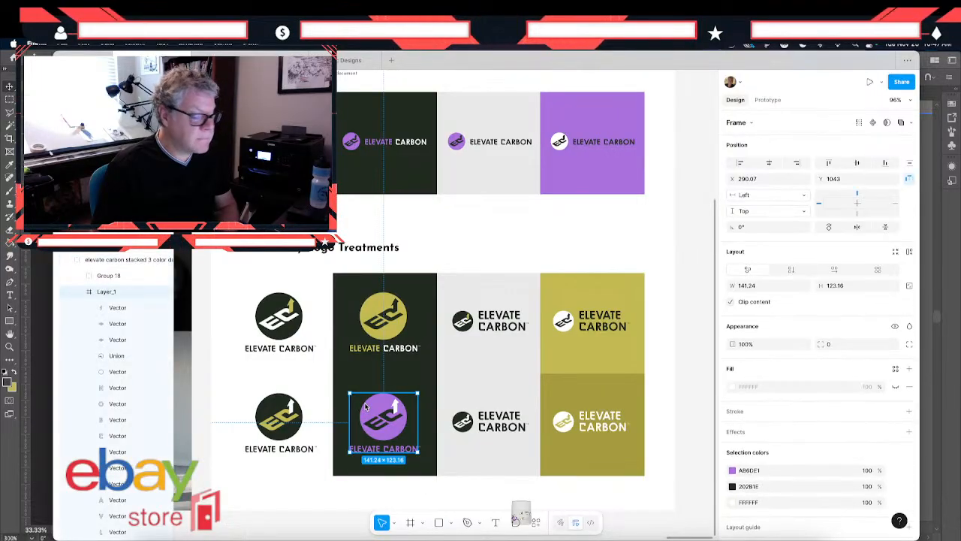
{"action": "left_click", "coordinate": [731, 472]}
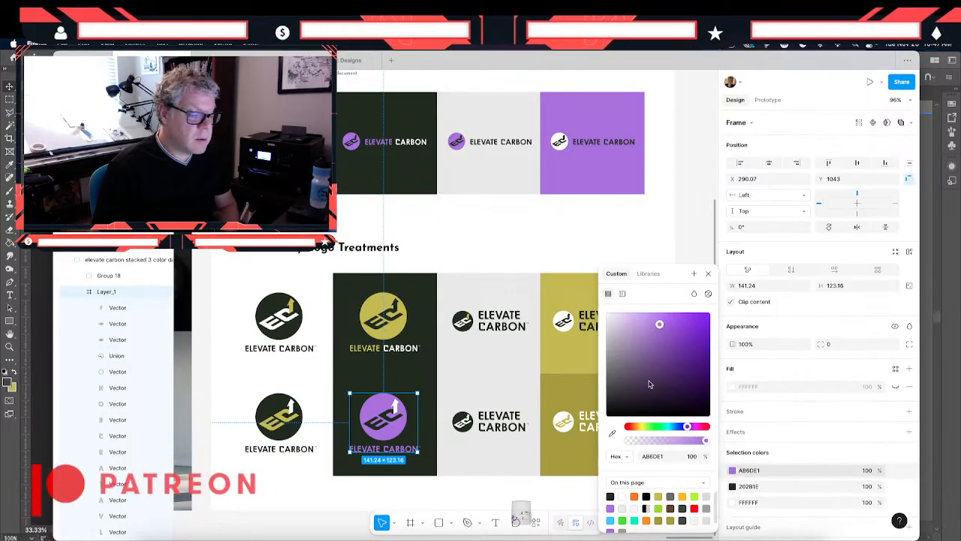
{"action": "left_click", "coordinate": [672, 331]}
{"action": "left_click", "coordinate": [670, 342]}
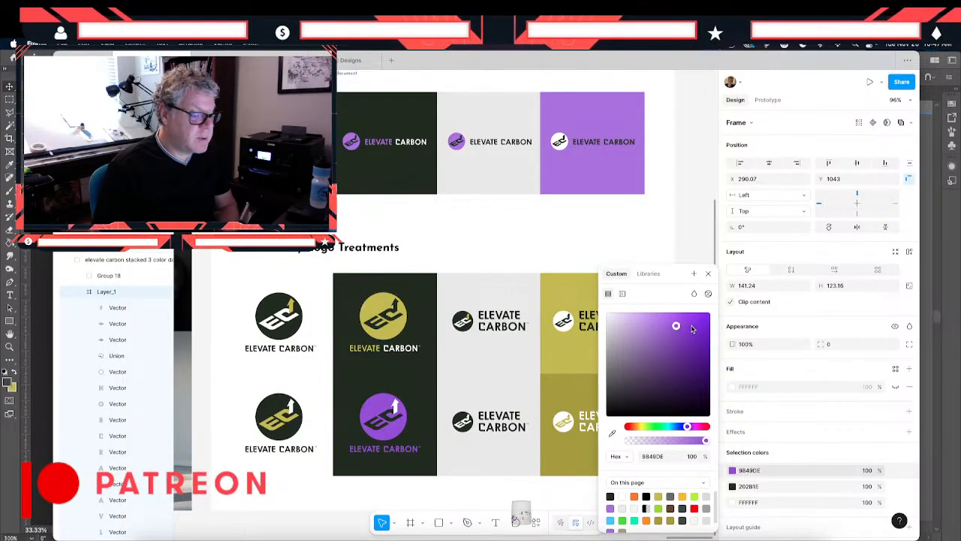
{"action": "left_click", "coordinate": [691, 324]}
{"action": "left_click", "coordinate": [682, 317]}
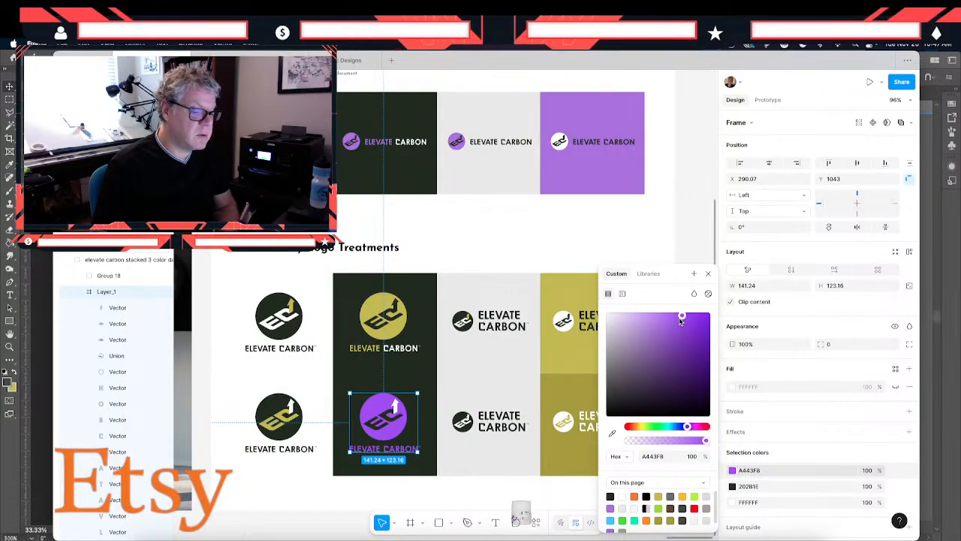
{"action": "left_click", "coordinate": [679, 319]}
{"action": "left_click_drag", "start_coordinate": [679, 320], "coordinate": [677, 324]}
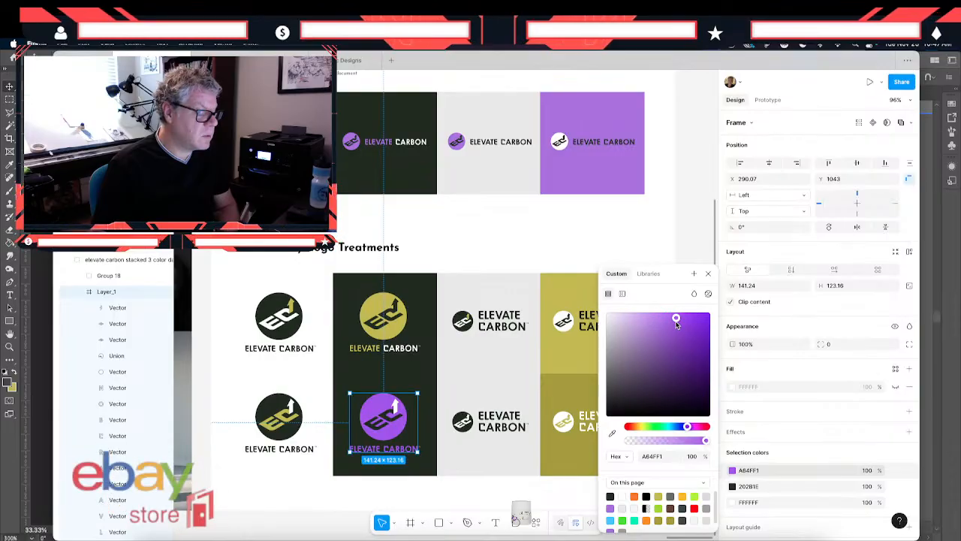
{"action": "key", "text": "Return"}
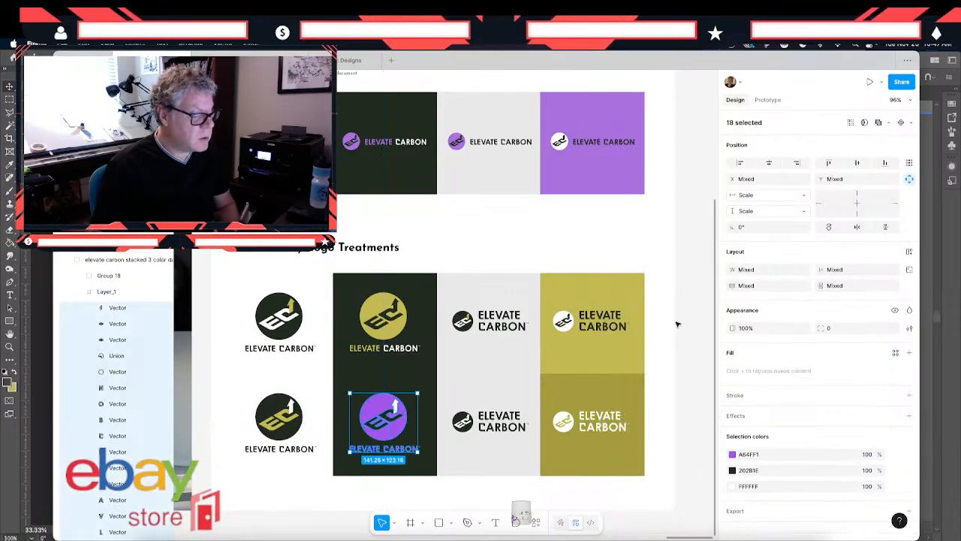
{"action": "left_click", "coordinate": [459, 463]}
{"action": "left_click", "coordinate": [419, 500]}
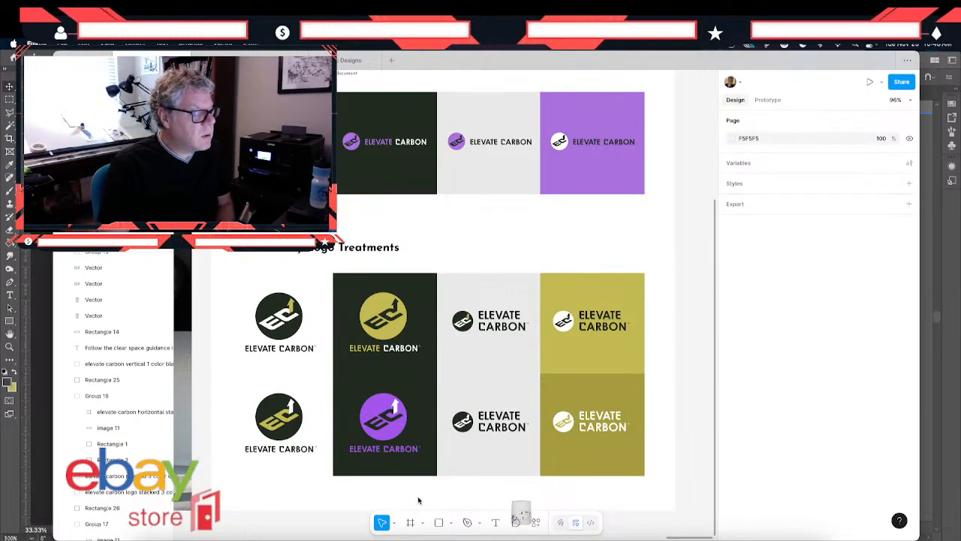
- Copy the purple A64FF1 from the lower stacked logo on the dark tile and replace the olive arrow in the upper stacked logo on white
{"action": "left_click", "coordinate": [266, 310]}
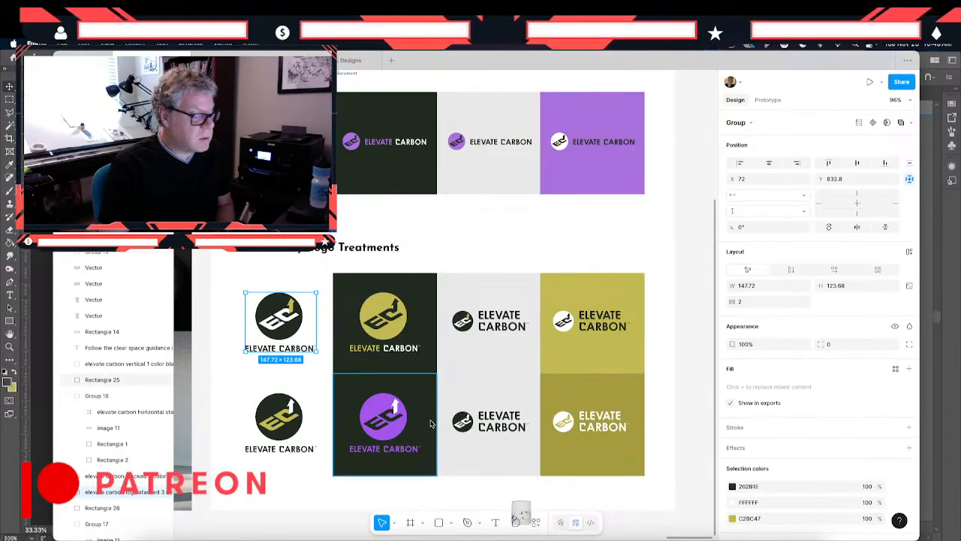
{"action": "left_click", "coordinate": [383, 422]}
{"action": "left_click", "coordinate": [781, 487]}
{"action": "key", "text": "ctrl+c"}
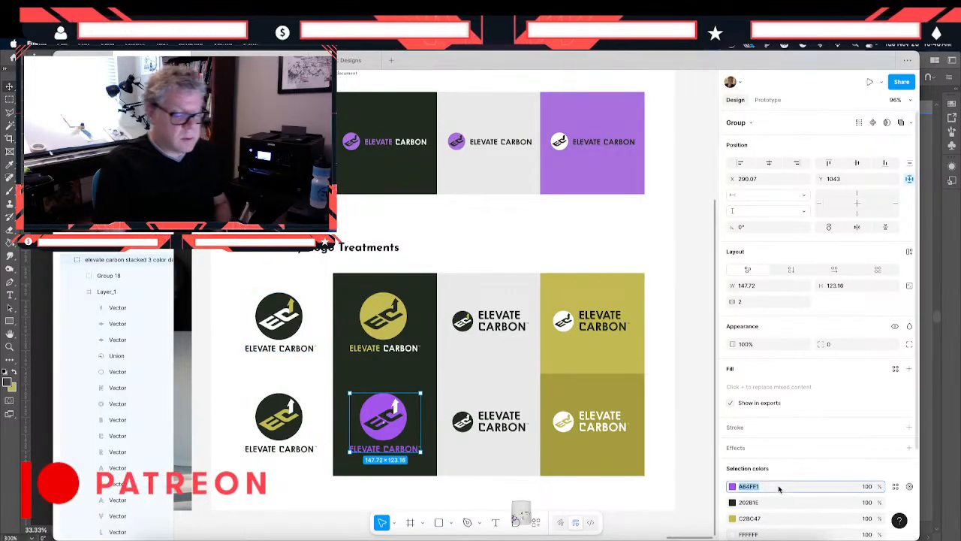
{"action": "left_click", "coordinate": [279, 315]}
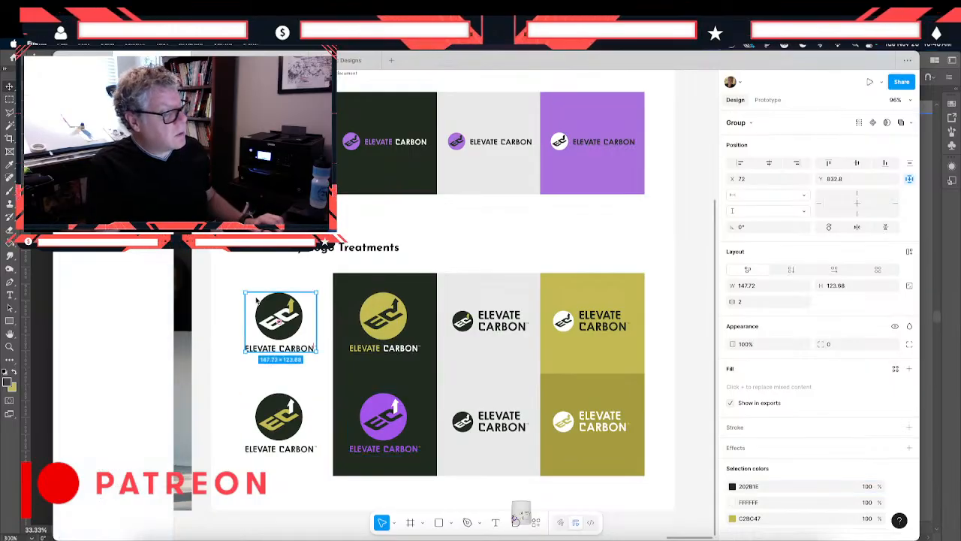
{"action": "left_click", "coordinate": [787, 518]}
{"action": "key", "text": "ctrl+v"}
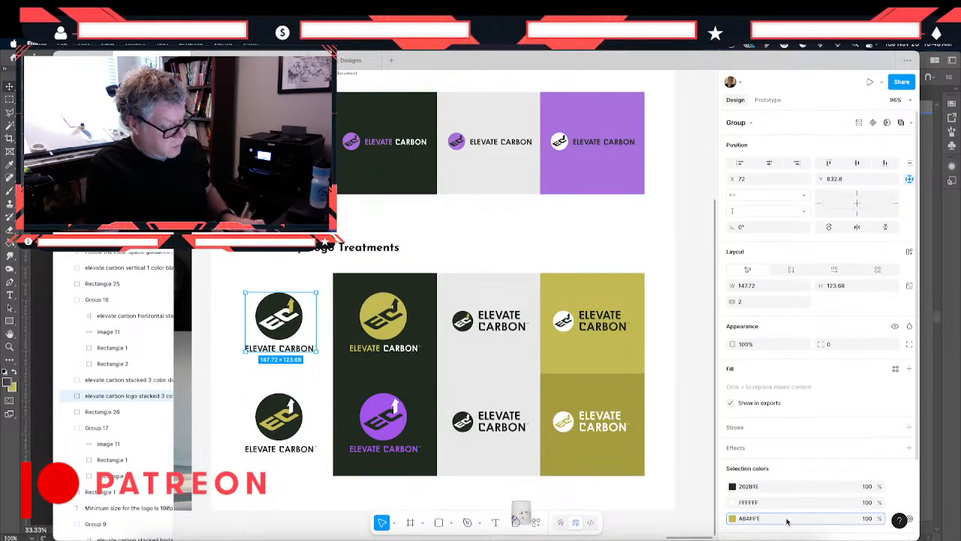
{"action": "key", "text": "Return"}
{"action": "left_click", "coordinate": [219, 420]}
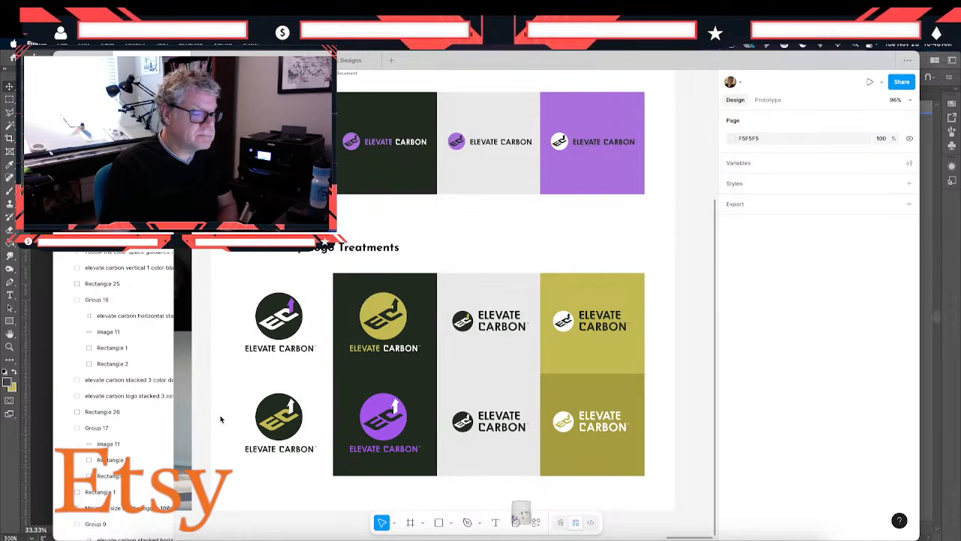
- Replace the olive in the lower stacked logo on the white background with purple A64FF1
{"action": "left_click", "coordinate": [293, 421]}
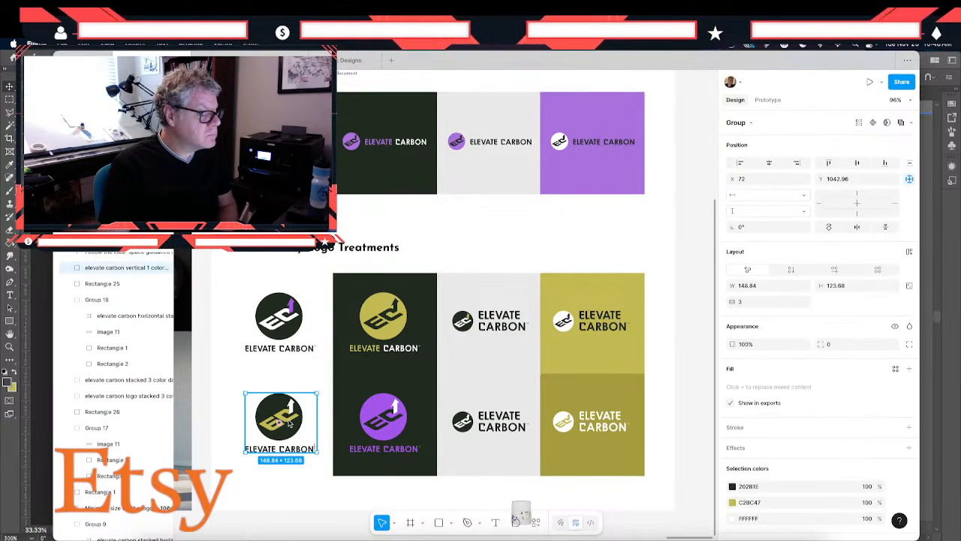
{"action": "left_click", "coordinate": [774, 503]}
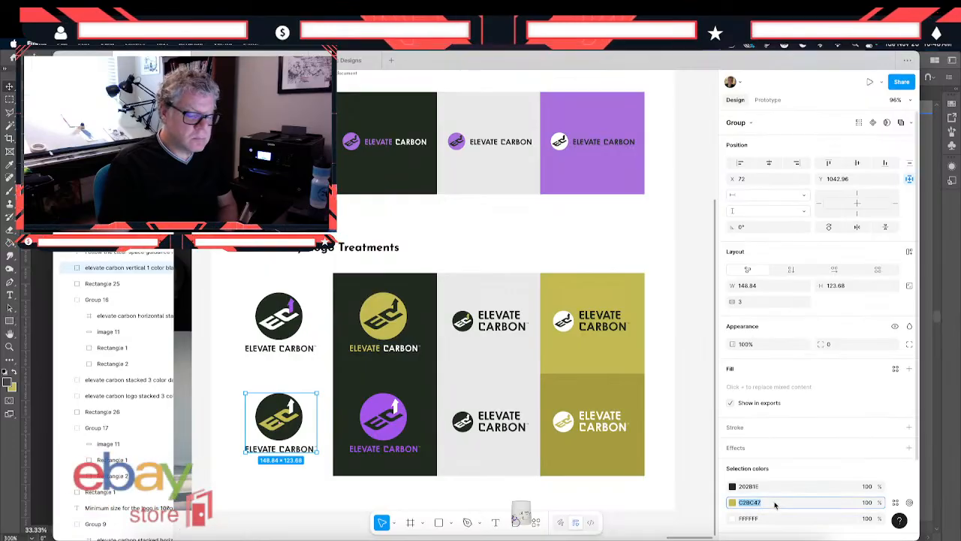
{"action": "key", "text": "super+v"}
{"action": "key", "text": "Return"}
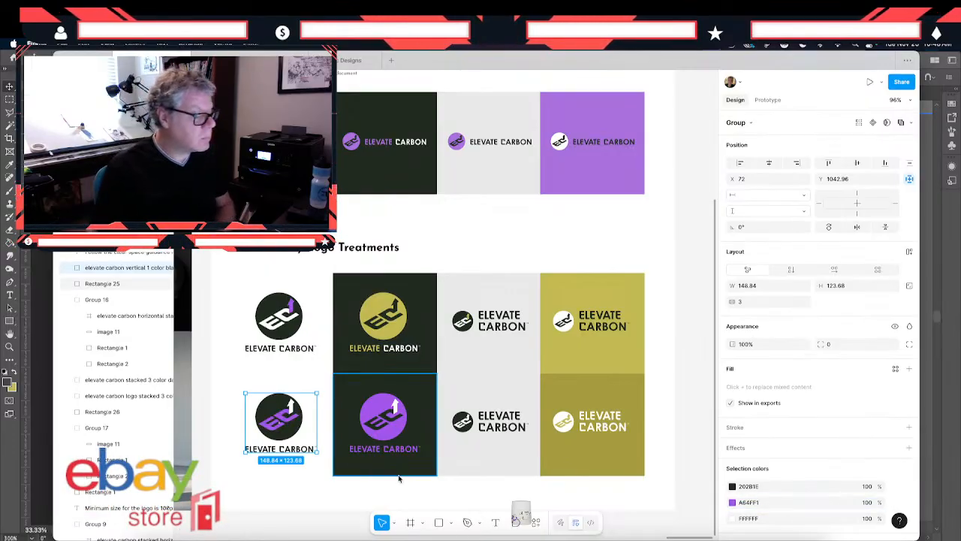
- In the primary logo row, change the purple of the horizontal logos on the dark and light gray tiles to A64FF1
{"action": "left_click", "coordinate": [370, 149]}
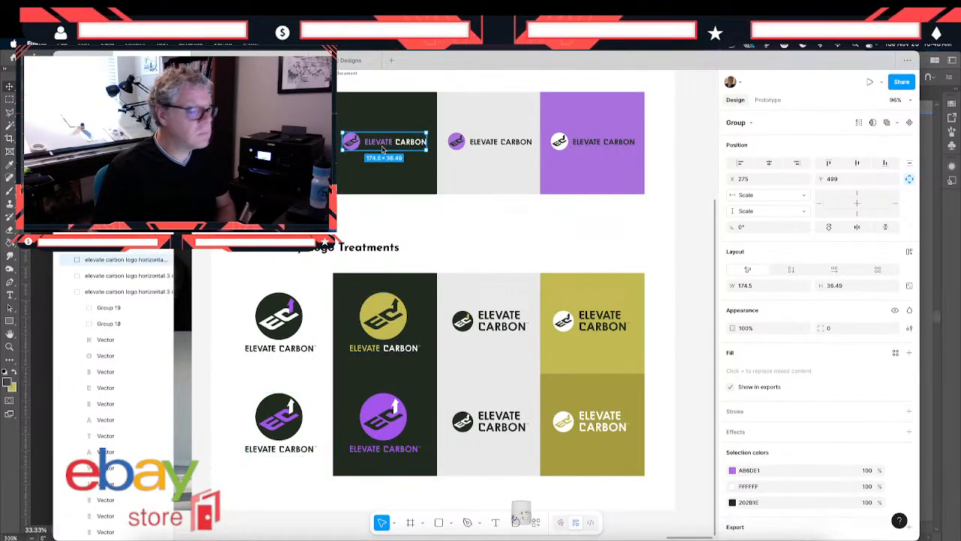
{"action": "left_click", "coordinate": [766, 470]}
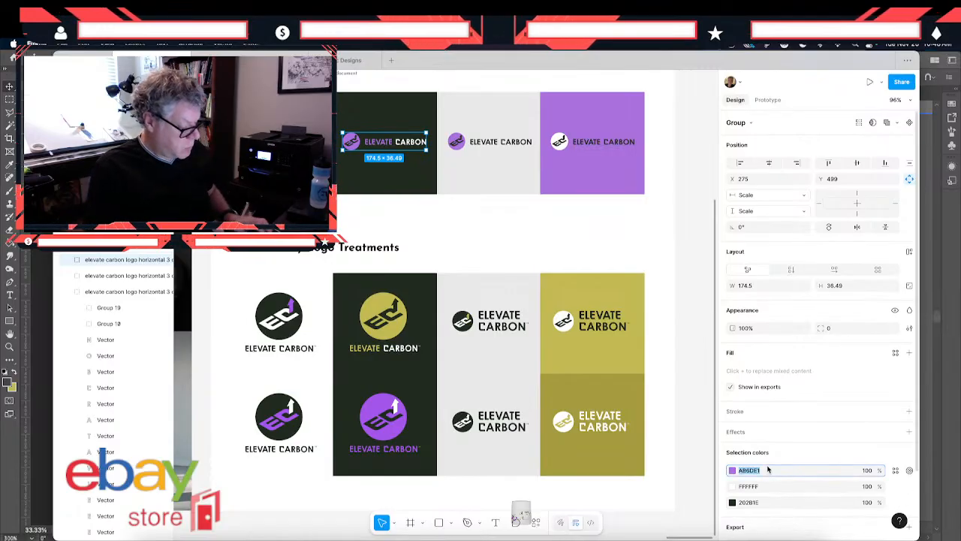
{"action": "key", "text": "super+v"}
{"action": "key", "text": "Return"}
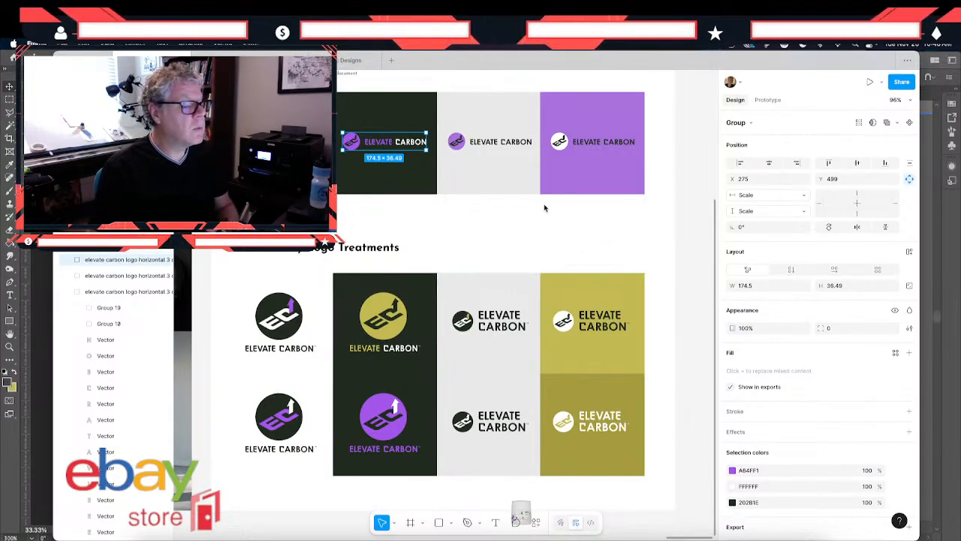
{"action": "left_click", "coordinate": [461, 140]}
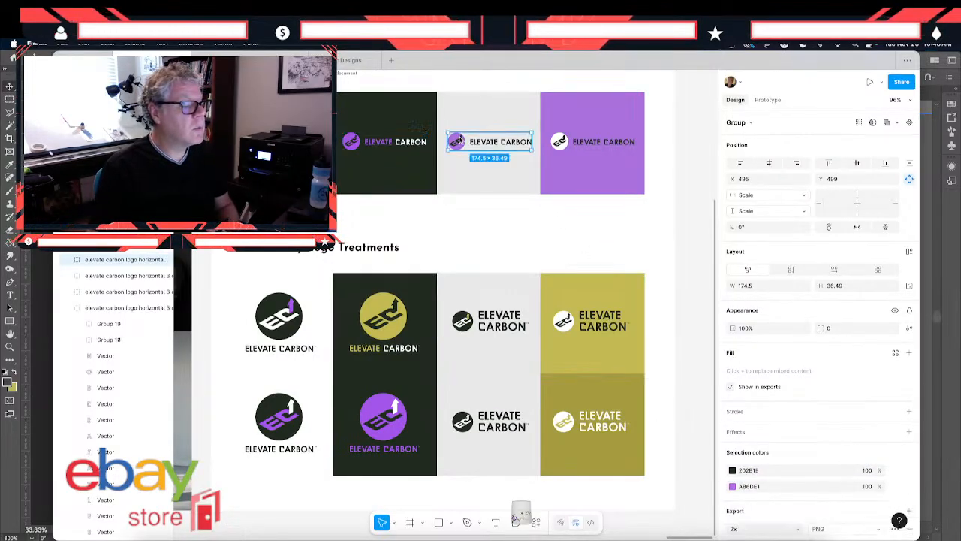
{"action": "left_click", "coordinate": [762, 486]}
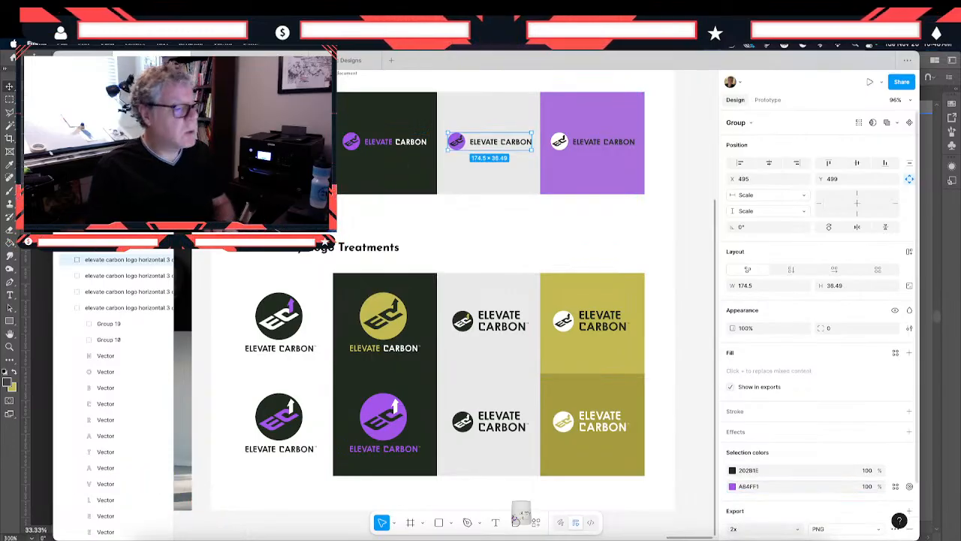
- Set the fill of the purple background tile in the primary logo row to A64FF1
{"action": "left_click", "coordinate": [584, 177]}
{"action": "left_click", "coordinate": [588, 179]}
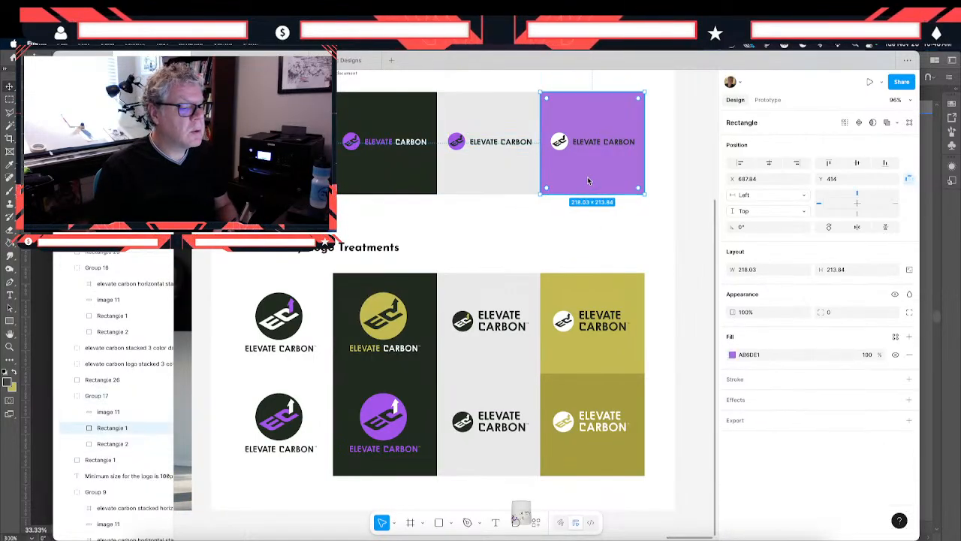
{"action": "left_click", "coordinate": [783, 357]}
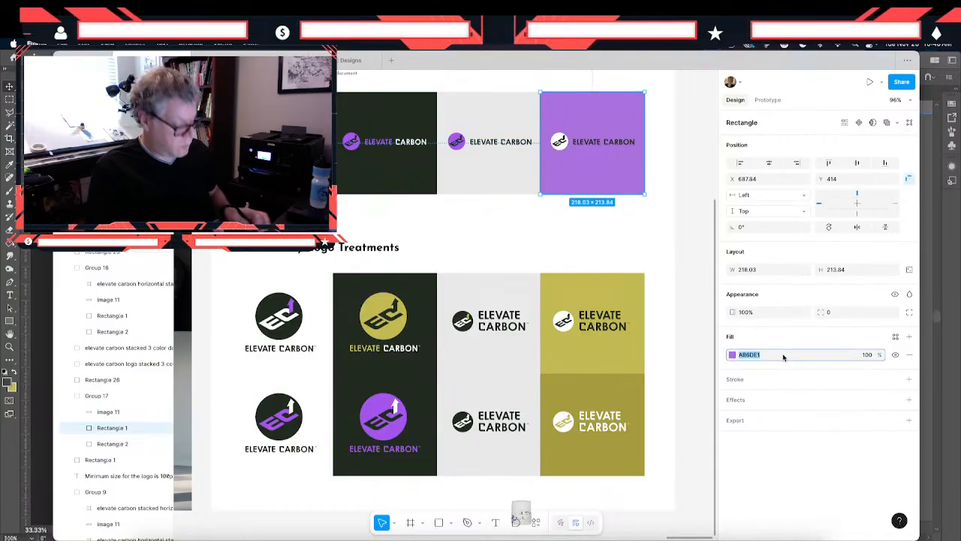
{"action": "type", "text": "A64FF1"}
{"action": "key", "text": "Return"}
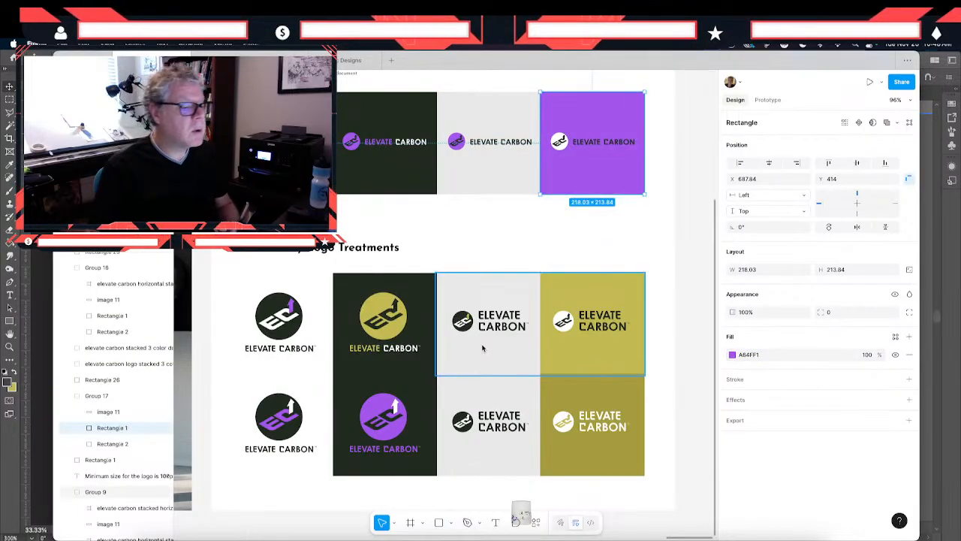
{"action": "left_click", "coordinate": [462, 242]}
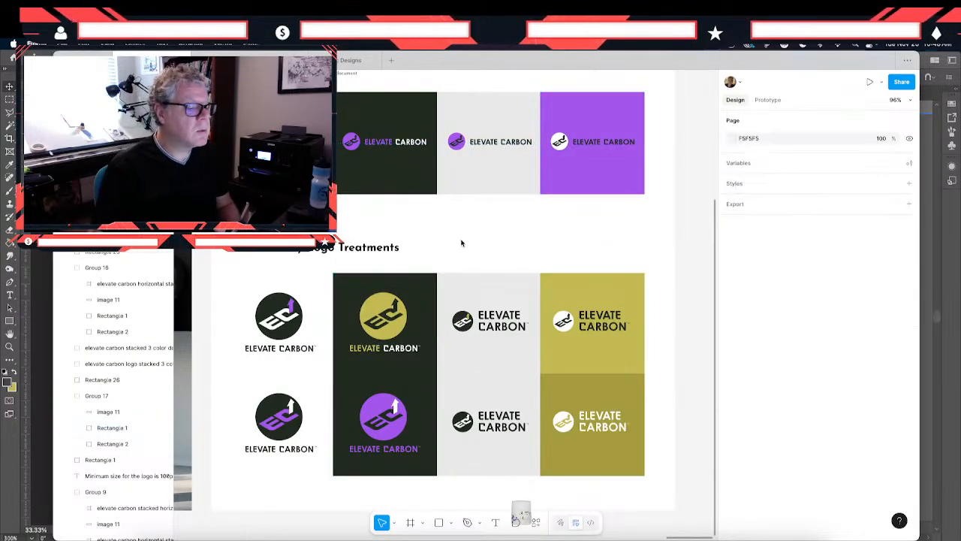
- Recolor all the ELEVATE CARBON wordmark letters on the purple tile to white
{"action": "left_click", "coordinate": [622, 146]}
{"action": "double_click", "coordinate": [622, 147]}
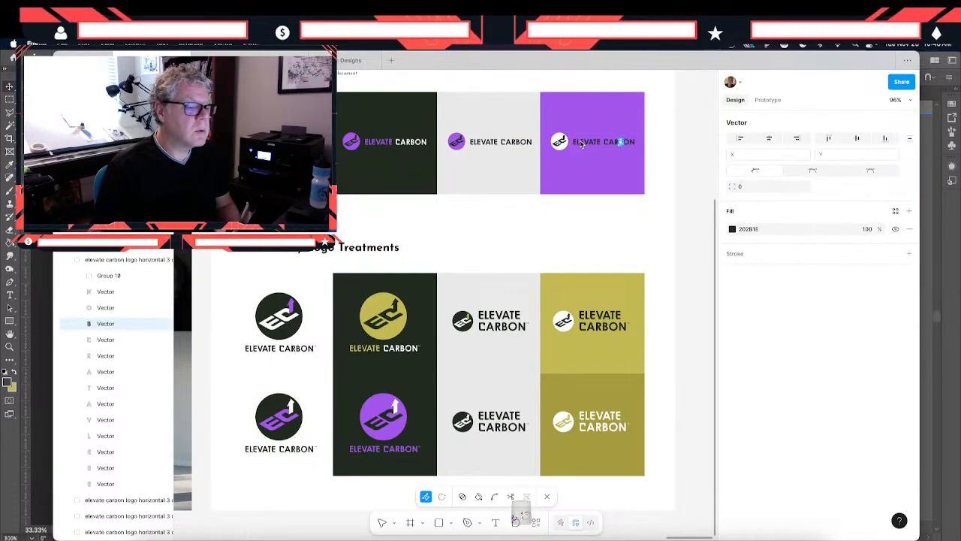
{"action": "left_click", "coordinate": [89, 293]}
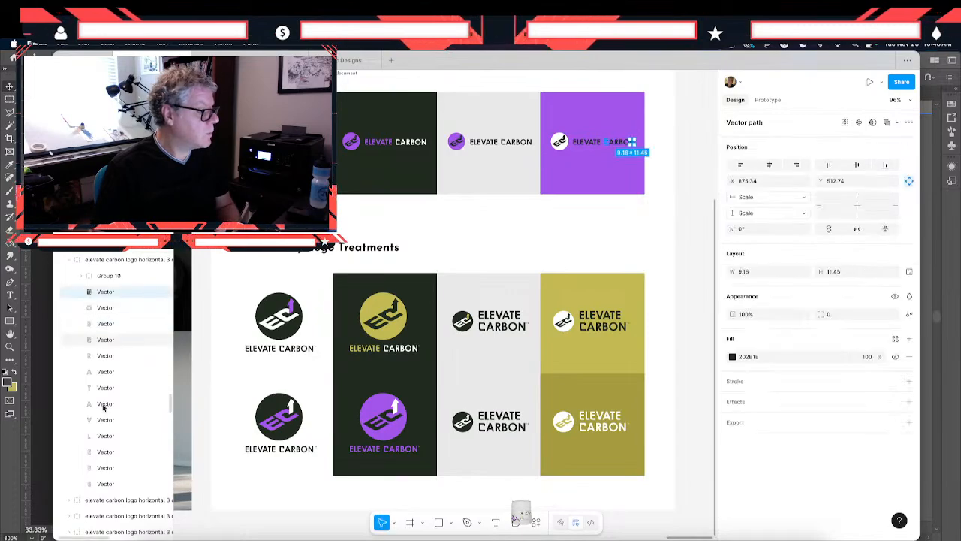
{"action": "left_click", "coordinate": [100, 484], "text": "shift"}
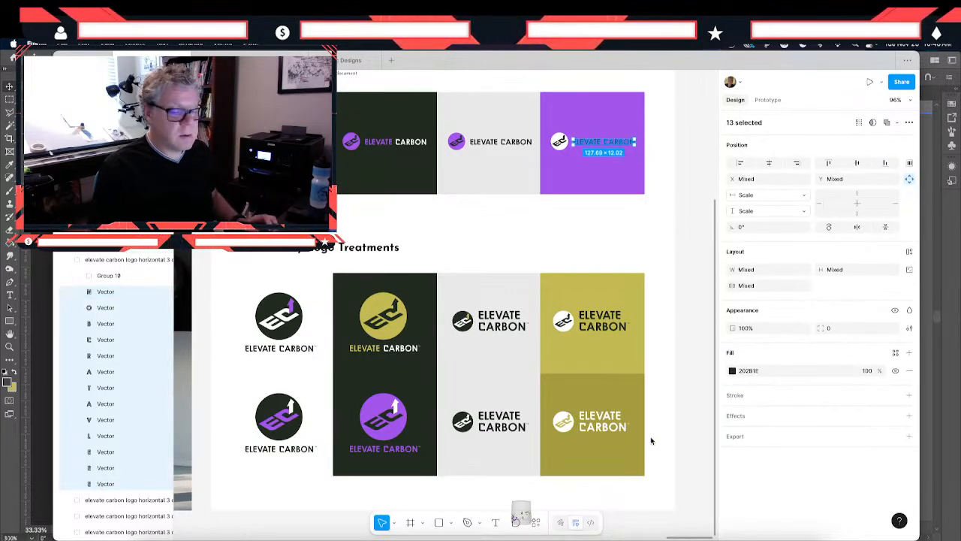
{"action": "left_click", "coordinate": [733, 370]}
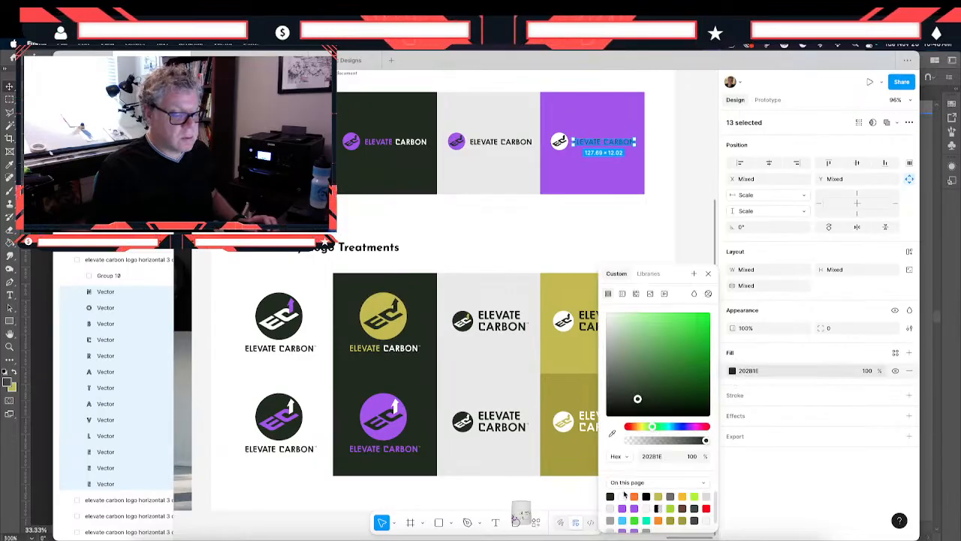
{"action": "left_click", "coordinate": [623, 497]}
{"action": "left_click", "coordinate": [612, 205]}
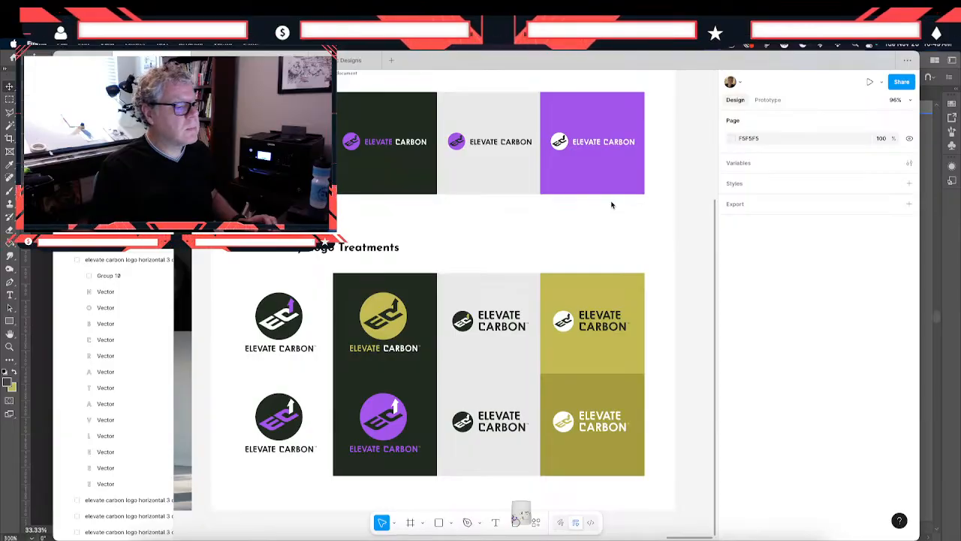
- Compare the logo treatments on the purple page with those on the original olive page
{"action": "scroll", "coordinate": [612, 205], "scroll_direction": "right", "scroll_amount": 1}
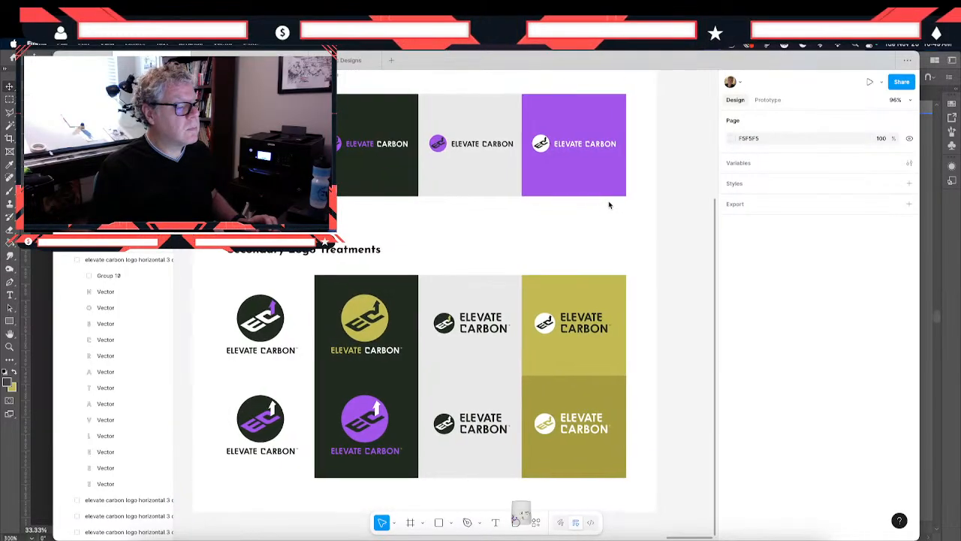
{"action": "scroll", "coordinate": [609, 205], "scroll_direction": "left", "scroll_amount": 9}
{"action": "scroll", "coordinate": [610, 205], "scroll_direction": "left", "scroll_amount": 5}
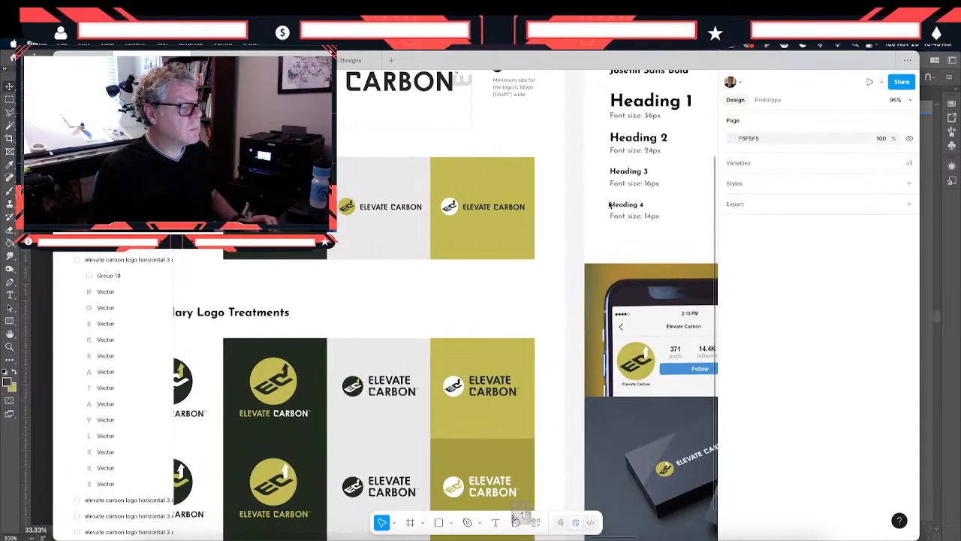
{"action": "scroll", "coordinate": [609, 205], "scroll_direction": "right", "scroll_amount": 6}
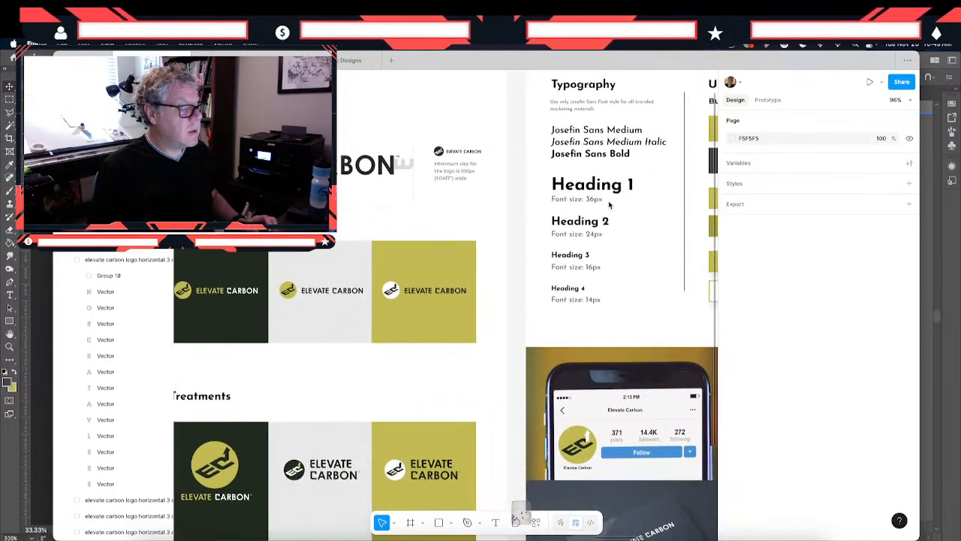
{"action": "scroll", "coordinate": [610, 205], "scroll_direction": "left", "scroll_amount": 8}
{"action": "scroll", "coordinate": [610, 205], "scroll_direction": "up", "scroll_amount": 3}
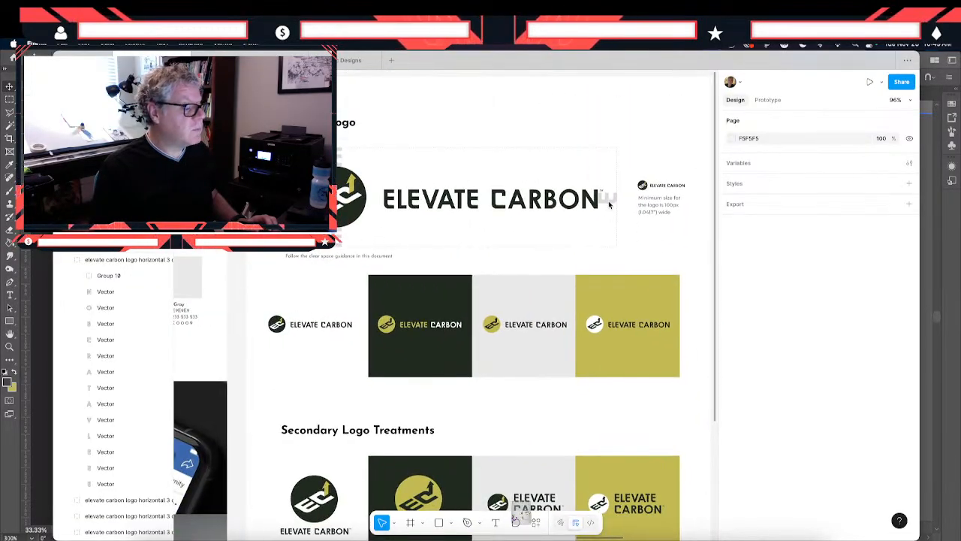
{"action": "scroll", "coordinate": [609, 204], "scroll_direction": "down", "scroll_amount": 6}
{"action": "scroll", "coordinate": [609, 204], "scroll_direction": "right", "scroll_amount": 2}
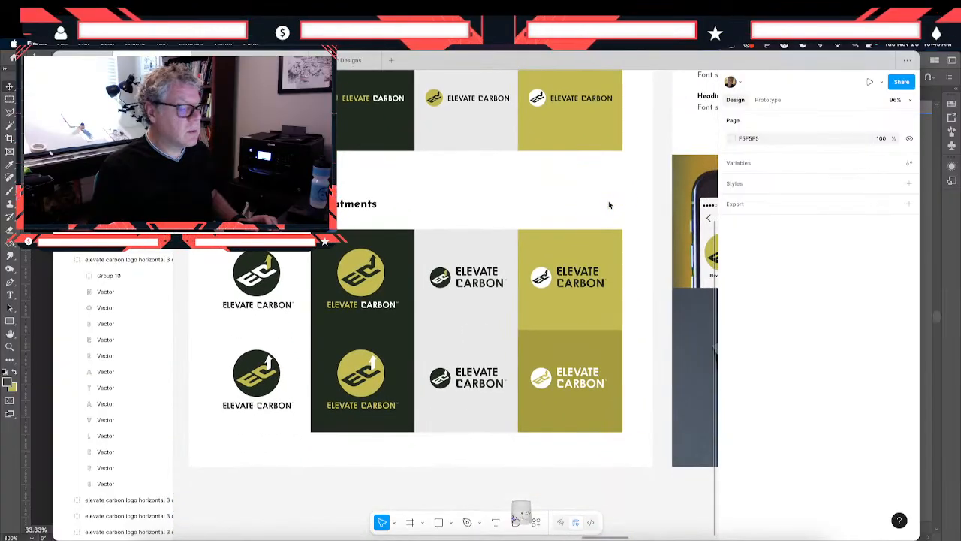
{"action": "scroll", "coordinate": [609, 204], "scroll_direction": "right", "scroll_amount": 10}
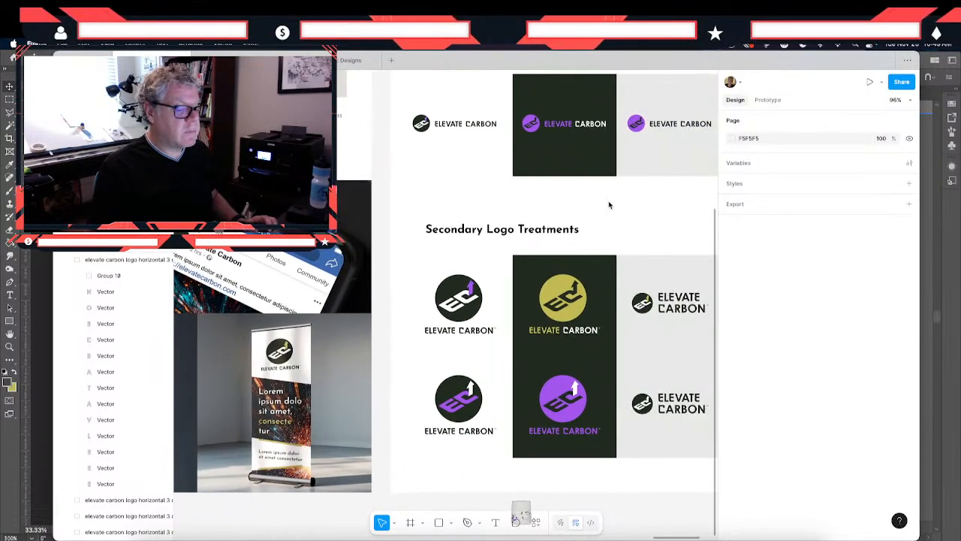
- In the secondary logo treatments, change the olive of the upper stacked logo on the dark tile to A64FF1
{"action": "scroll", "coordinate": [609, 204], "scroll_direction": "right", "scroll_amount": 5}
{"action": "scroll", "coordinate": [609, 204], "scroll_direction": "up", "scroll_amount": 2}
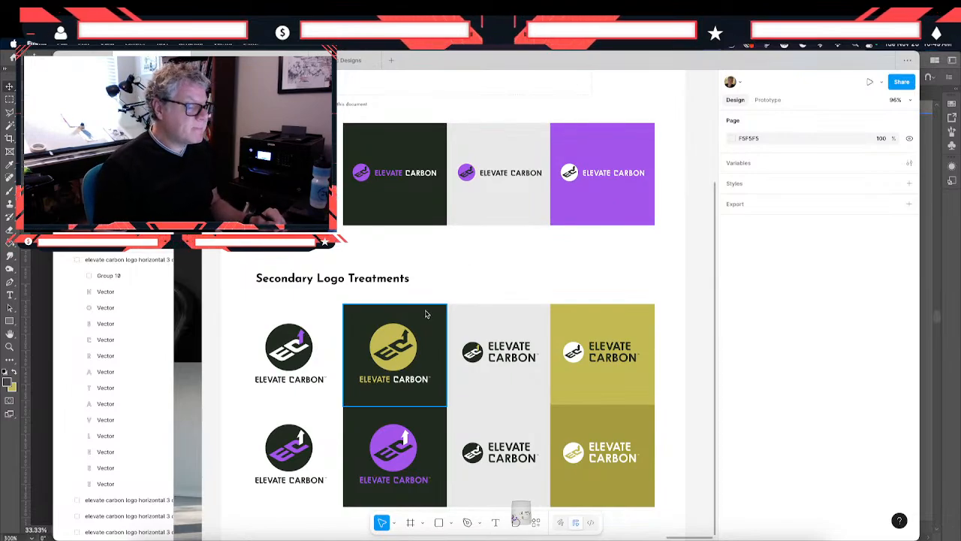
{"action": "scroll", "coordinate": [425, 314], "scroll_direction": "up", "scroll_amount": 3}
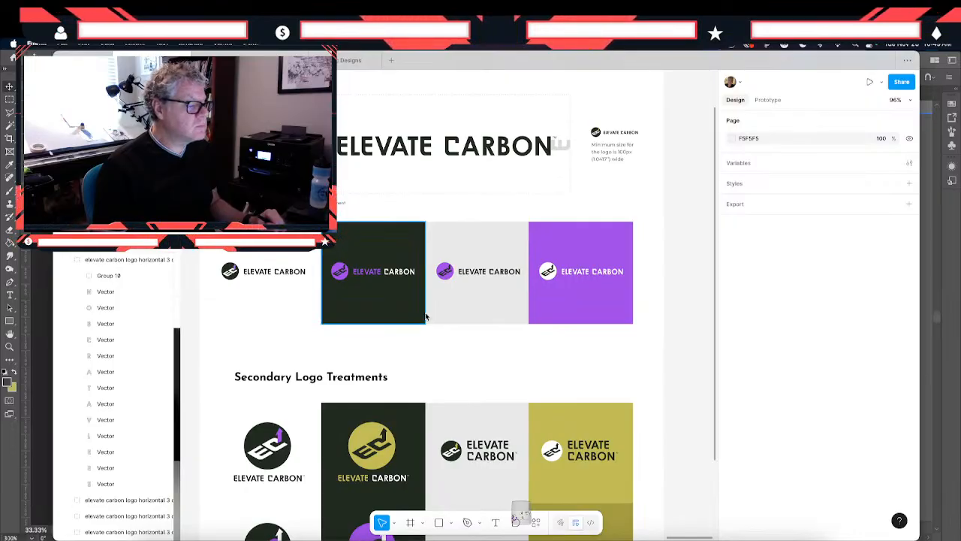
{"action": "scroll", "coordinate": [425, 316], "scroll_direction": "down", "scroll_amount": 2}
{"action": "scroll", "coordinate": [425, 317], "scroll_direction": "down", "scroll_amount": 2}
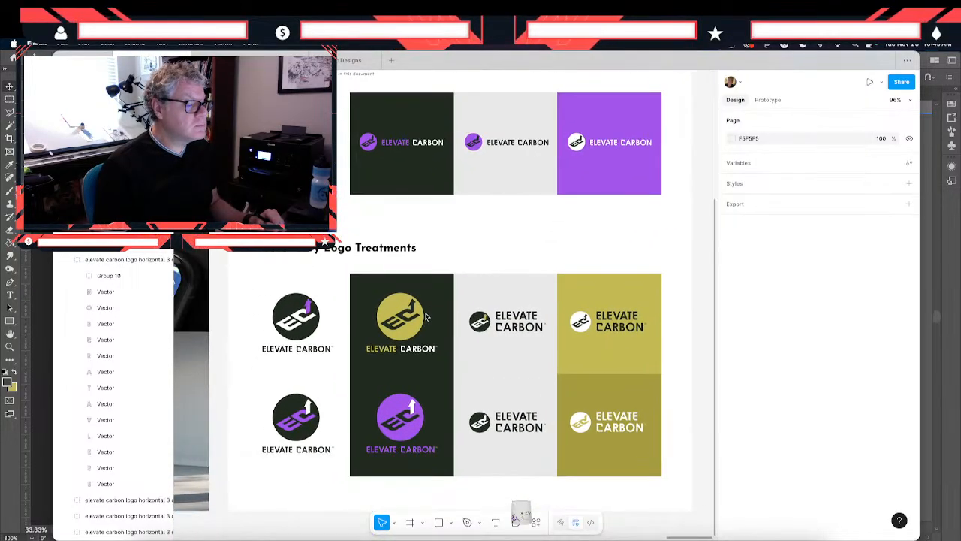
{"action": "left_click", "coordinate": [425, 316]}
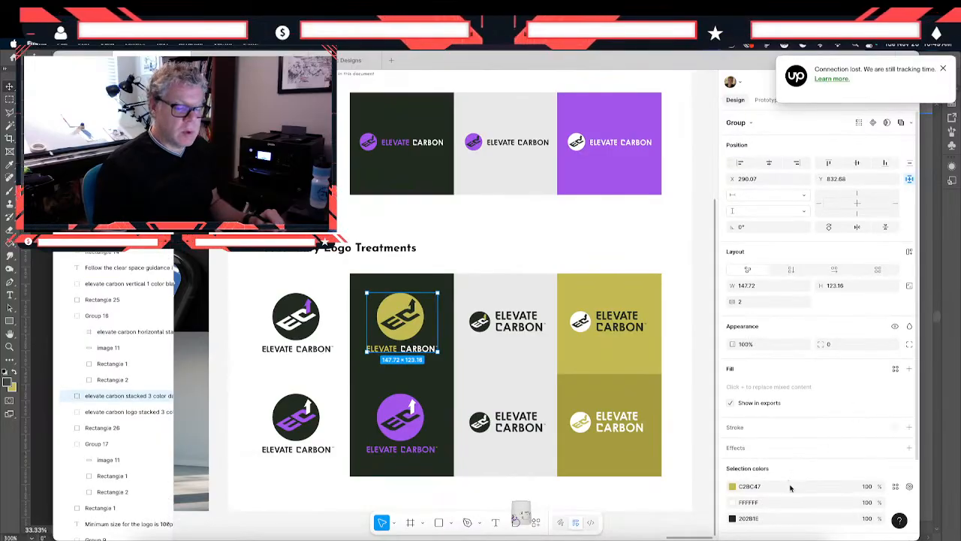
{"action": "left_click", "coordinate": [790, 488]}
{"action": "type", "text": "A64FF1"}
{"action": "key", "text": "Return"}
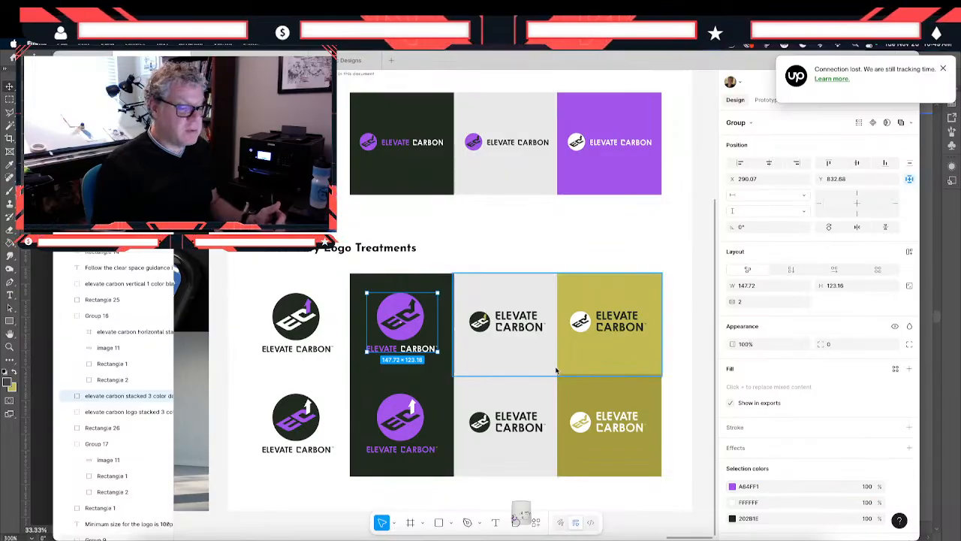
- Change the olive in the horizontal stacked logo on the upper light gray secondary tile to A64FF1
{"action": "left_click", "coordinate": [476, 332]}
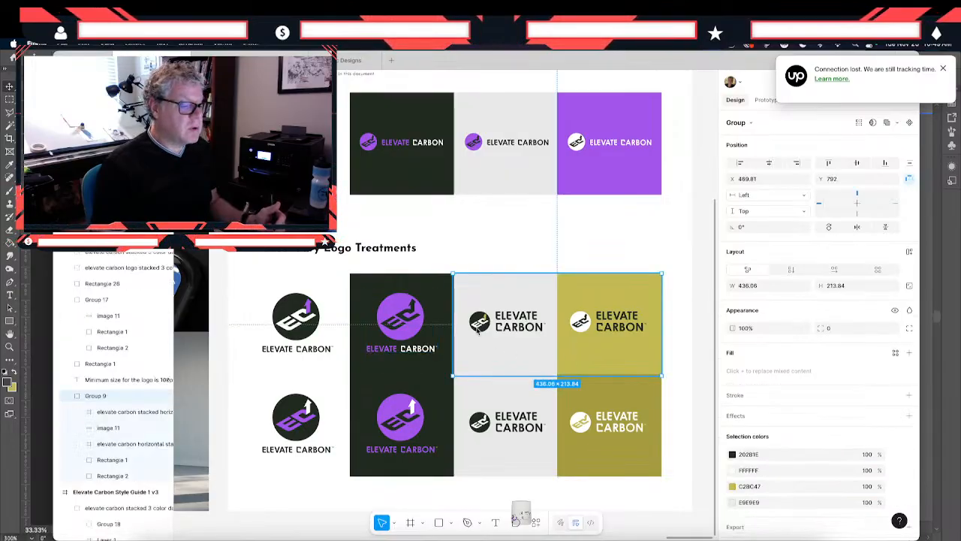
{"action": "double_click", "coordinate": [496, 321]}
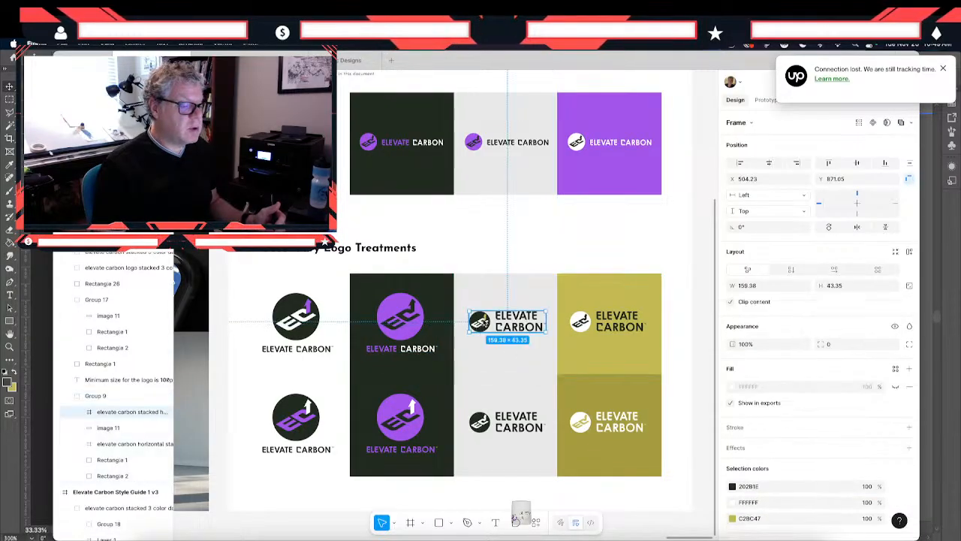
{"action": "left_click", "coordinate": [802, 518]}
{"action": "type", "text": "A64FF1"}
{"action": "key", "text": "Return"}
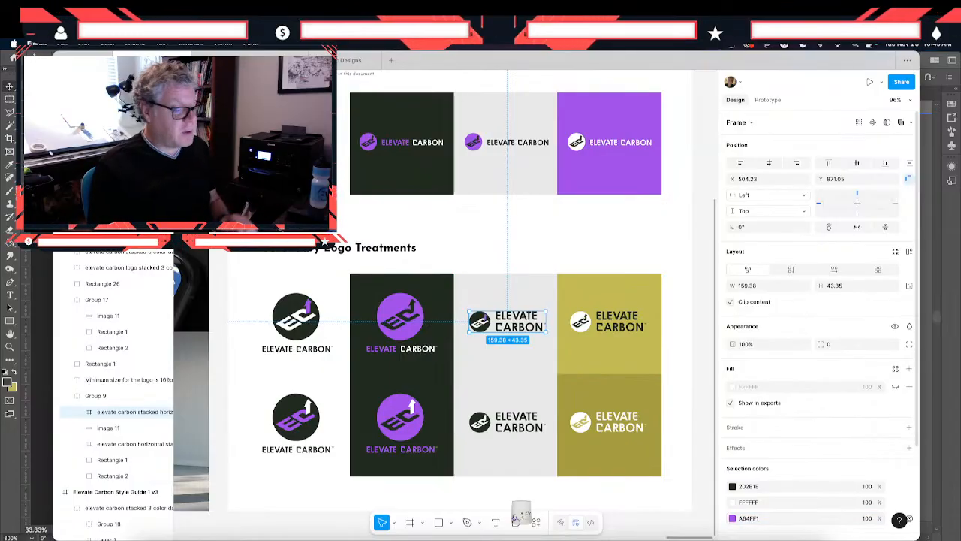
- Change the olive in the white horizontal stacked logo on the darker olive tile to A64FF1
{"action": "left_click", "coordinate": [520, 423]}
{"action": "double_click", "coordinate": [520, 423]}
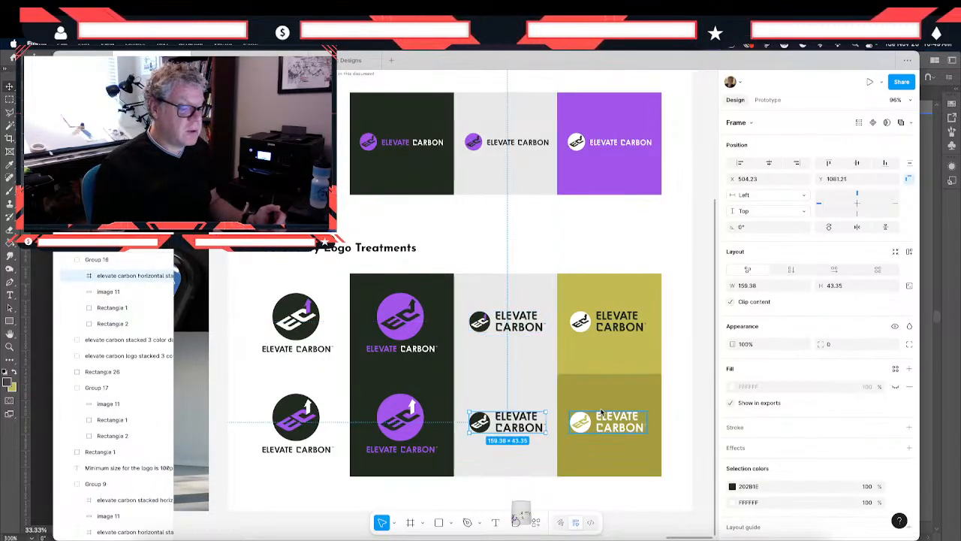
{"action": "left_click", "coordinate": [600, 428]}
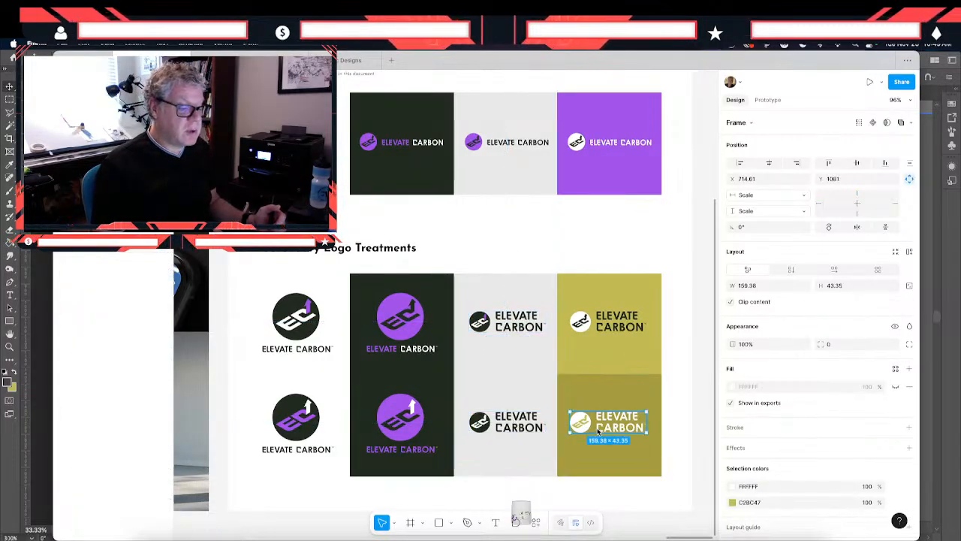
{"action": "left_click", "coordinate": [781, 504]}
{"action": "type", "text": "A64FF1"}
{"action": "key", "text": "Return"}
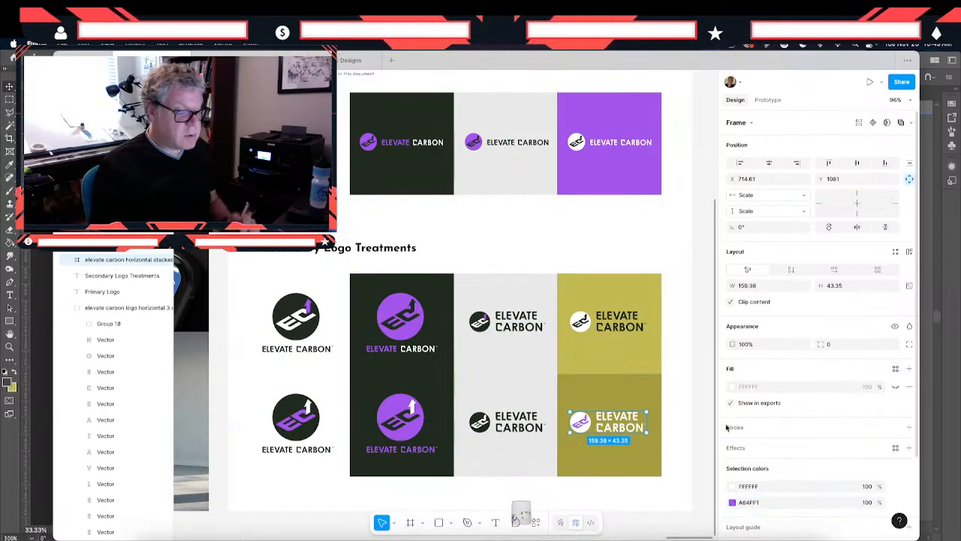
- Set the fill of the upper olive background tile in the secondary logo treatments to A64FF1
{"action": "left_click", "coordinate": [650, 354]}
{"action": "double_click", "coordinate": [650, 354]}
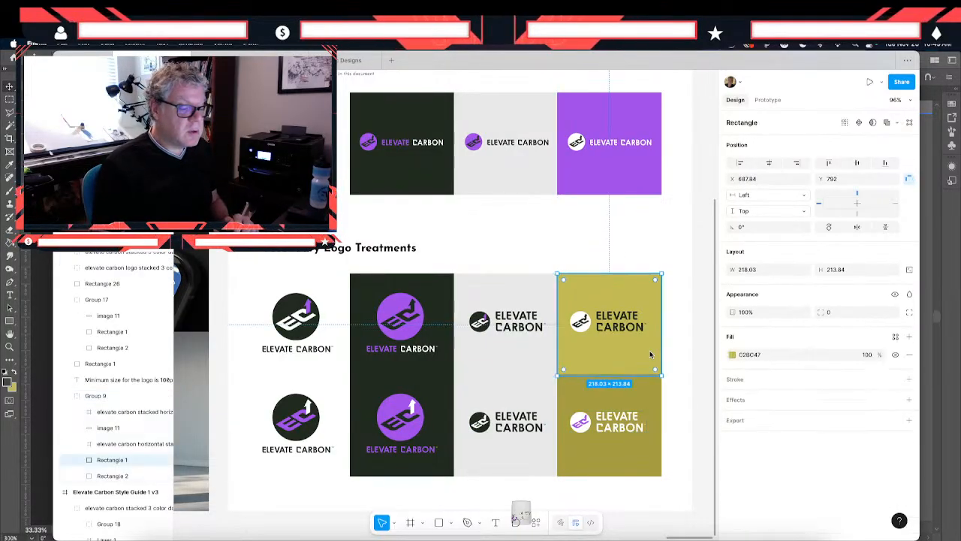
{"action": "left_click", "coordinate": [796, 356]}
{"action": "type", "text": "A64FF1"}
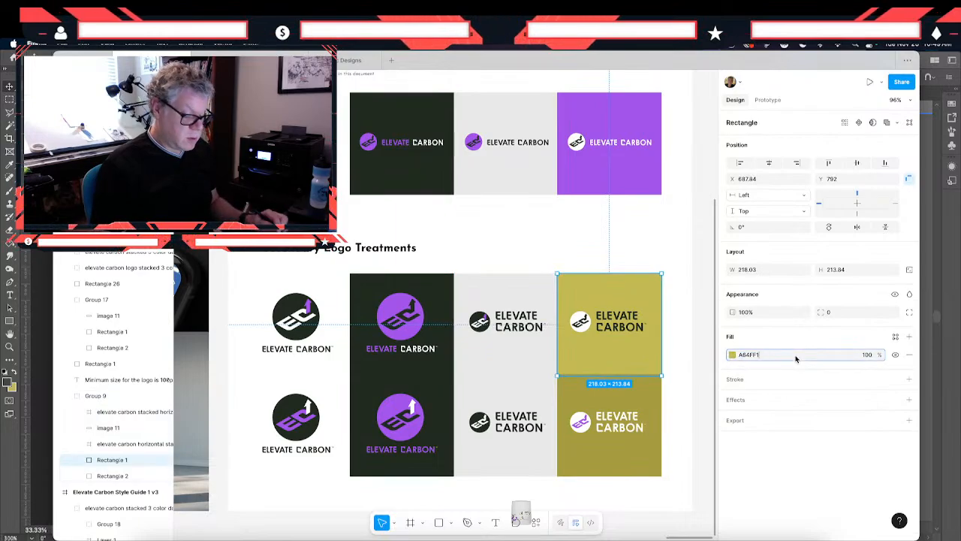
{"action": "key", "text": "Return"}
- Set the fill of the lower, darker olive background tile to A64FF1 and darken it to 812EC8
{"action": "left_click", "coordinate": [605, 408]}
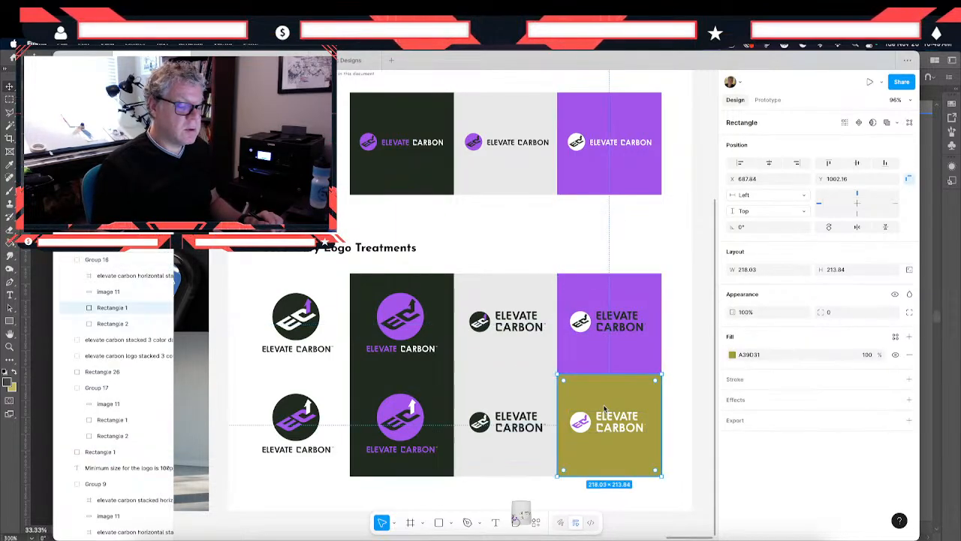
{"action": "left_click", "coordinate": [757, 357]}
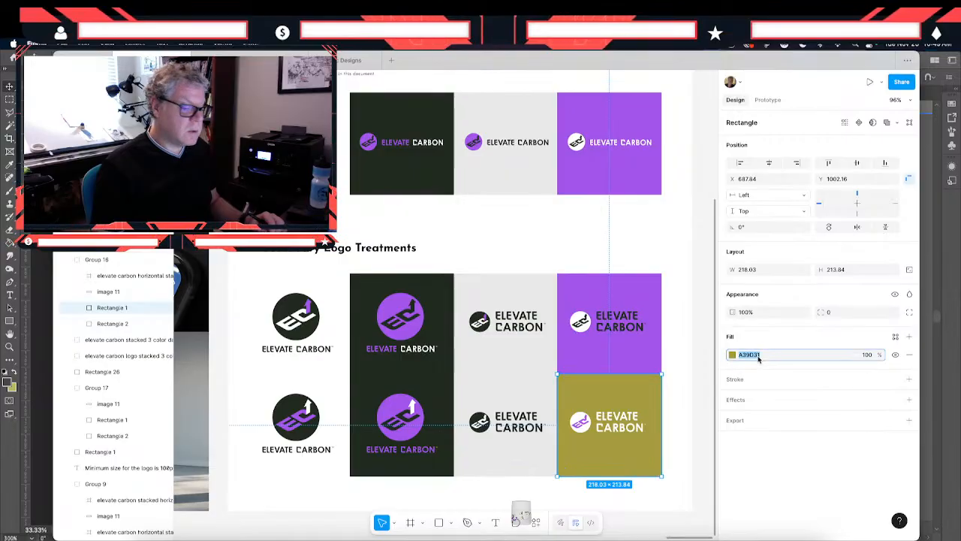
{"action": "key", "text": "super+space"}
{"action": "type", "text": "A64FF1"}
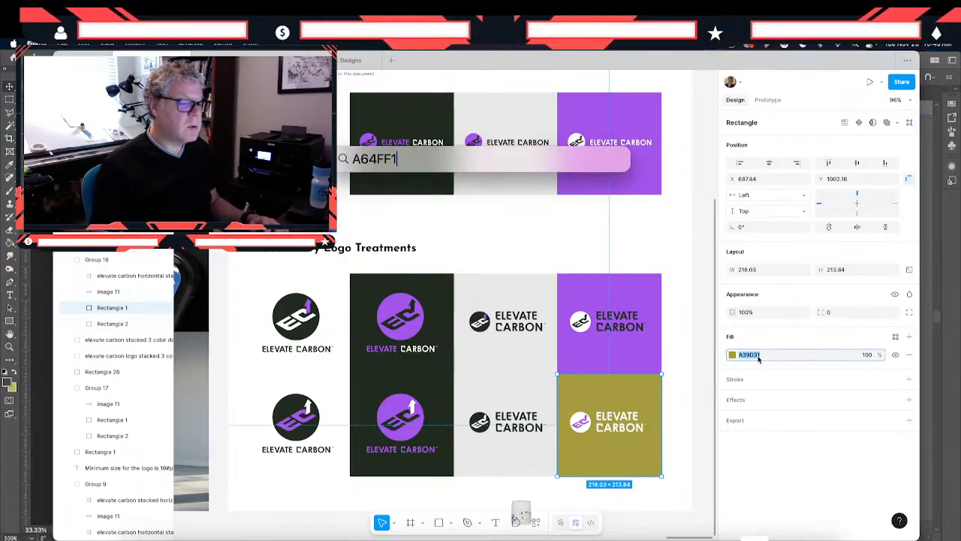
{"action": "key", "text": "Escape"}
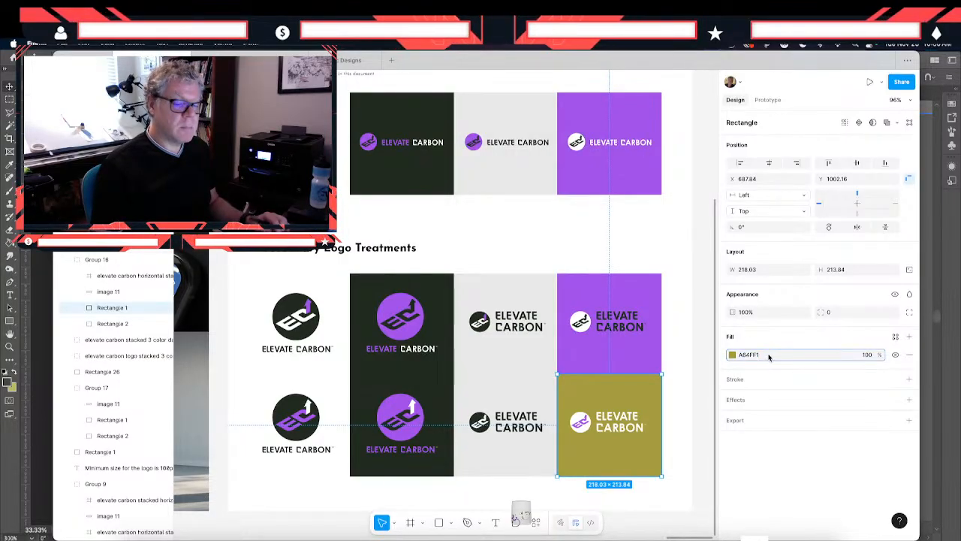
{"action": "type", "text": "A64FF1"}
{"action": "key", "text": "Return"}
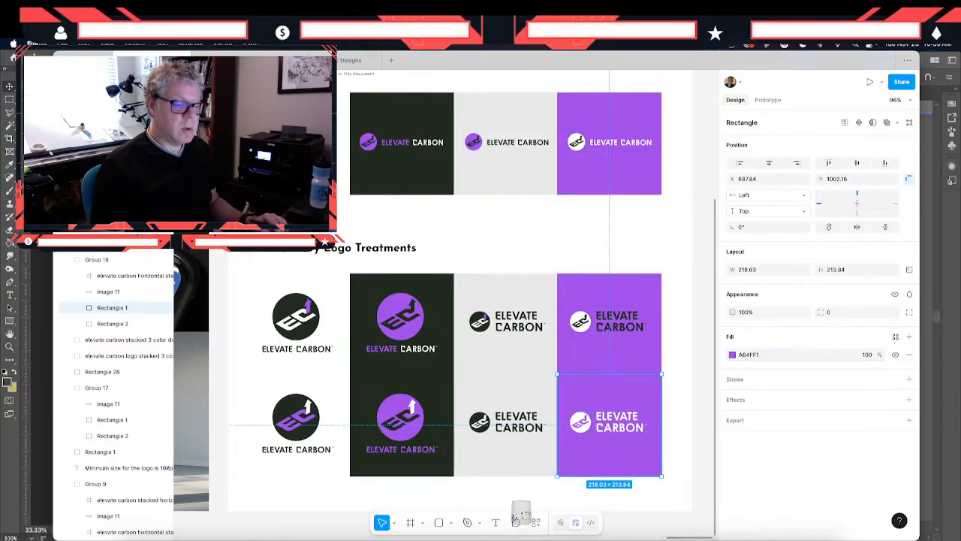
{"action": "left_click", "coordinate": [732, 354]}
{"action": "left_click_drag", "start_coordinate": [690, 326], "coordinate": [687, 341]}
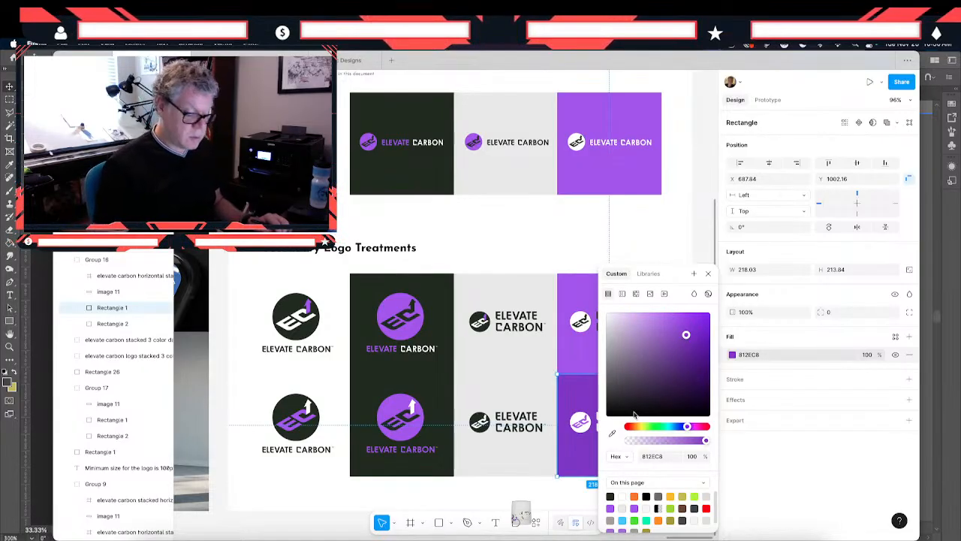
- Match the purple inside the white stacked logo to its dark purple tile by sampling the tile's color, 812EC8
{"action": "left_click", "coordinate": [579, 425]}
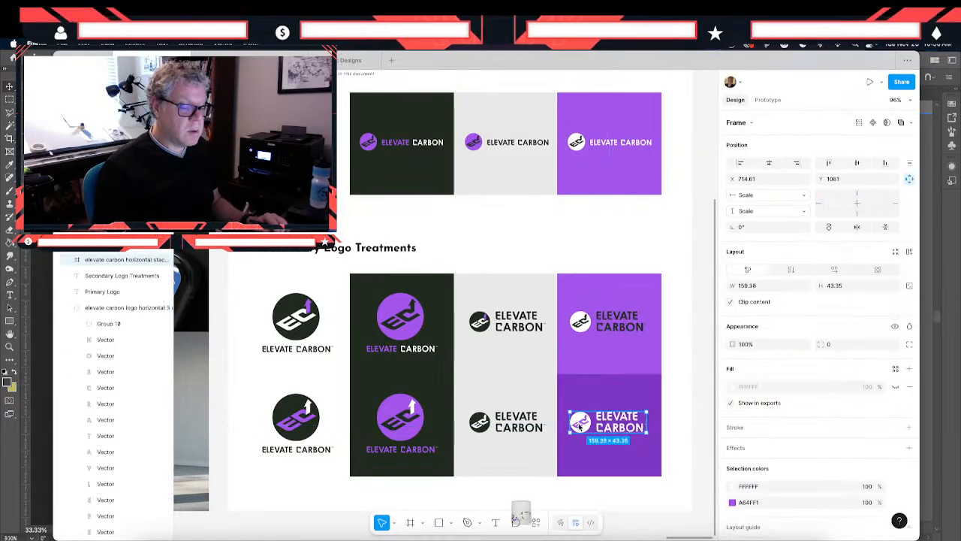
{"action": "double_click", "coordinate": [579, 425]}
{"action": "left_click", "coordinate": [578, 404]}
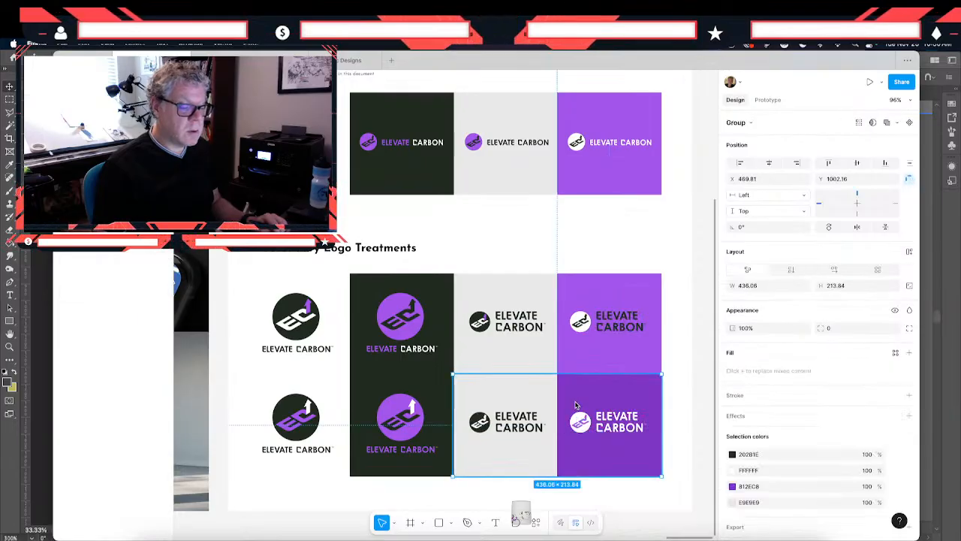
{"action": "double_click", "coordinate": [577, 404]}
{"action": "left_click", "coordinate": [612, 426]}
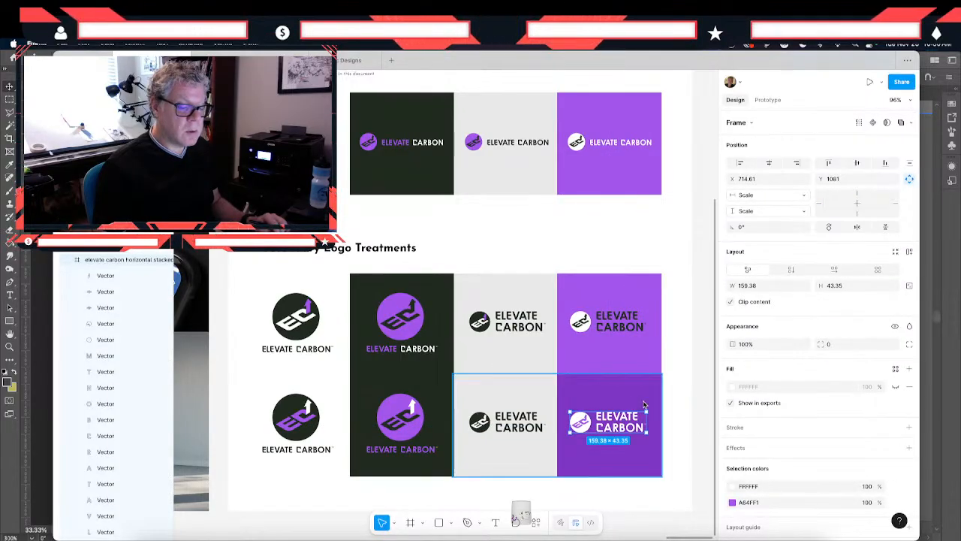
{"action": "left_click", "coordinate": [733, 503]}
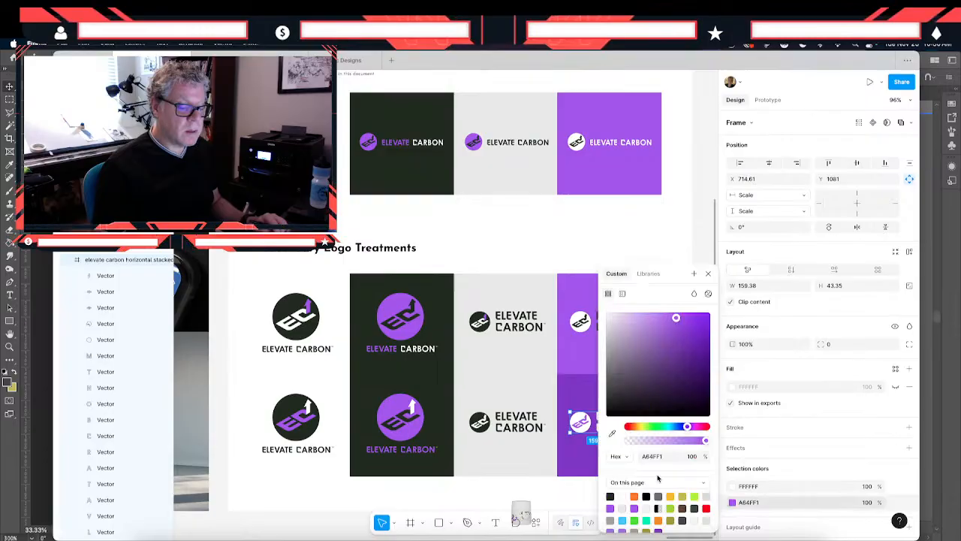
{"action": "left_click", "coordinate": [612, 435]}
{"action": "left_click", "coordinate": [584, 393]}
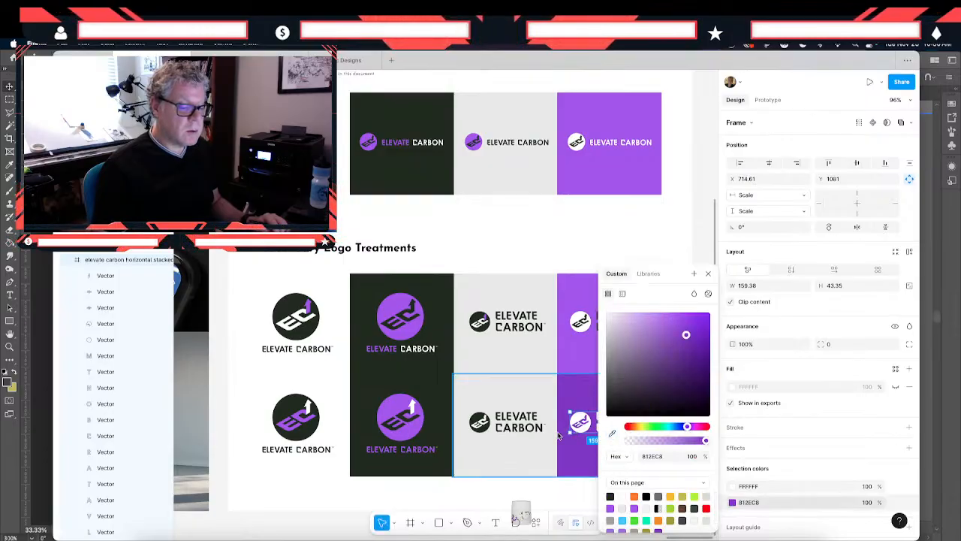
{"action": "left_click", "coordinate": [530, 495]}
- Set the purple accent of the large primary logo above the tile row to A64FF1
{"action": "scroll", "coordinate": [530, 496], "scroll_direction": "left", "scroll_amount": 2}
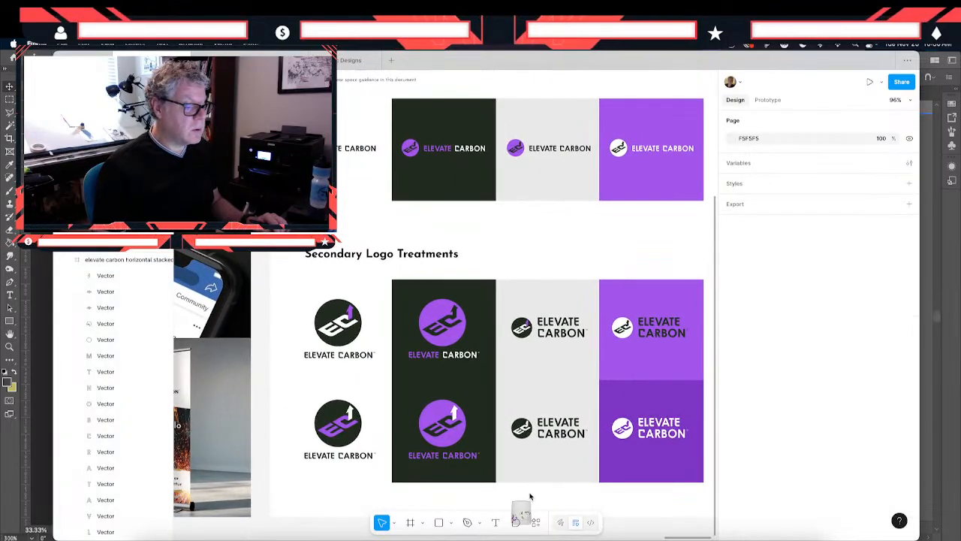
{"action": "scroll", "coordinate": [530, 496], "scroll_direction": "up", "scroll_amount": 5}
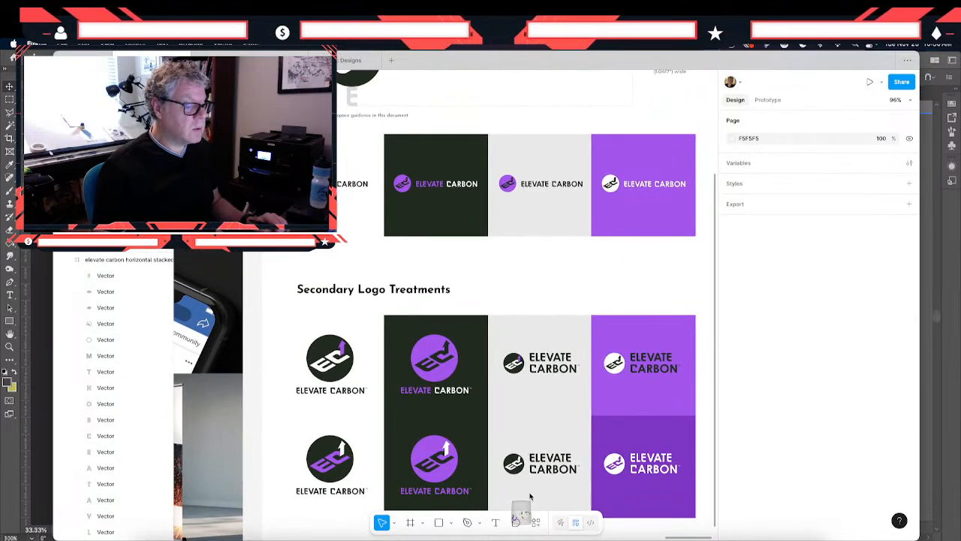
{"action": "scroll", "coordinate": [530, 496], "scroll_direction": "down", "scroll_amount": 4}
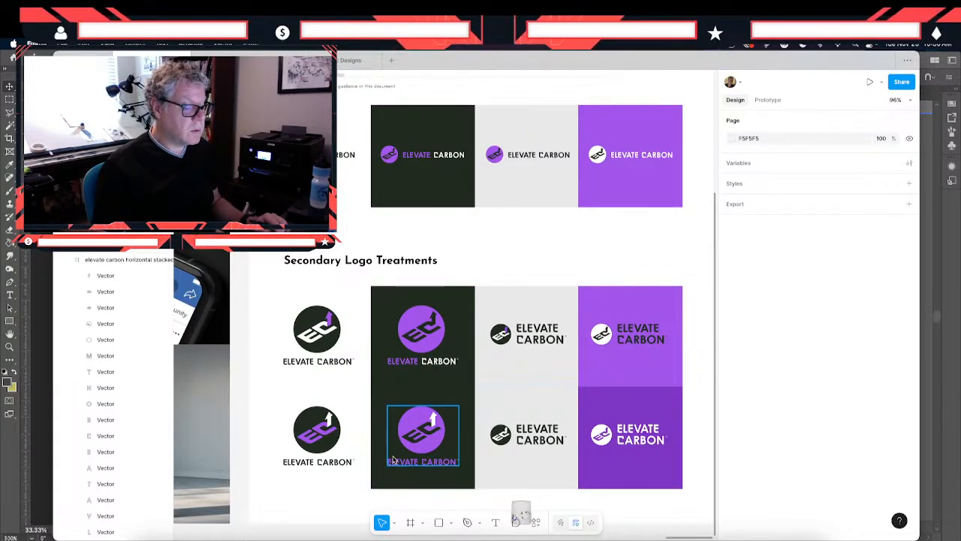
{"action": "scroll", "coordinate": [393, 460], "scroll_direction": "up", "scroll_amount": 1}
{"action": "scroll", "coordinate": [392, 460], "scroll_direction": "right", "scroll_amount": 1}
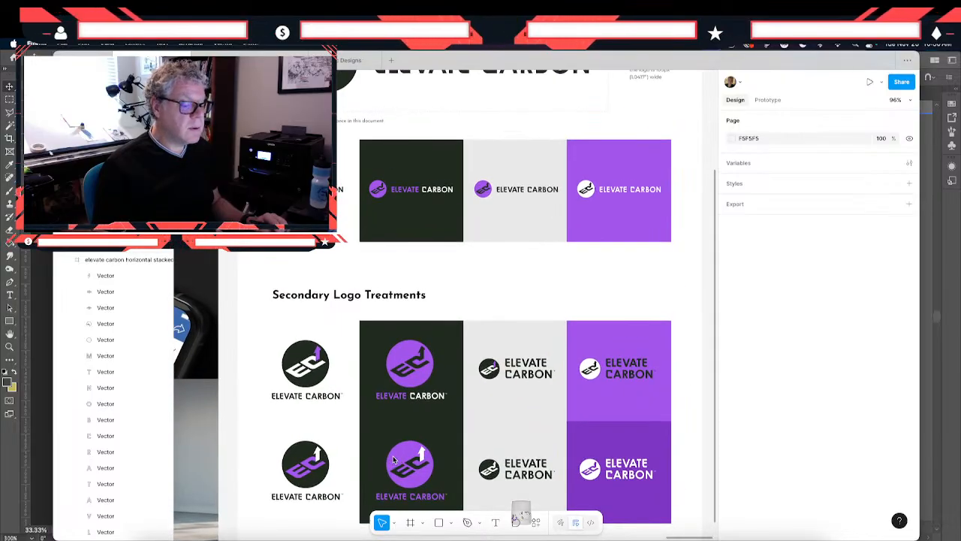
{"action": "scroll", "coordinate": [393, 460], "scroll_direction": "up", "scroll_amount": 4}
{"action": "scroll", "coordinate": [441, 202], "scroll_direction": "right", "scroll_amount": 3}
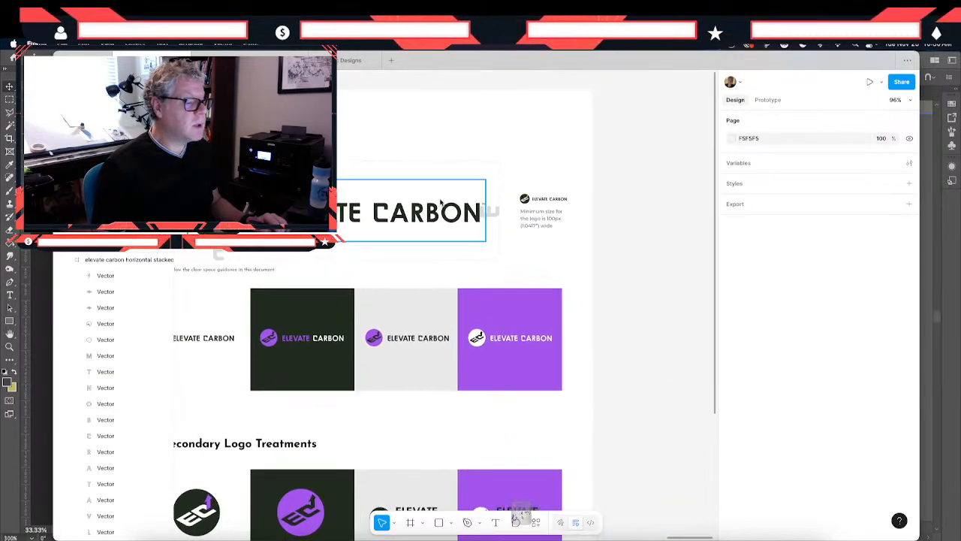
{"action": "left_click", "coordinate": [323, 211]}
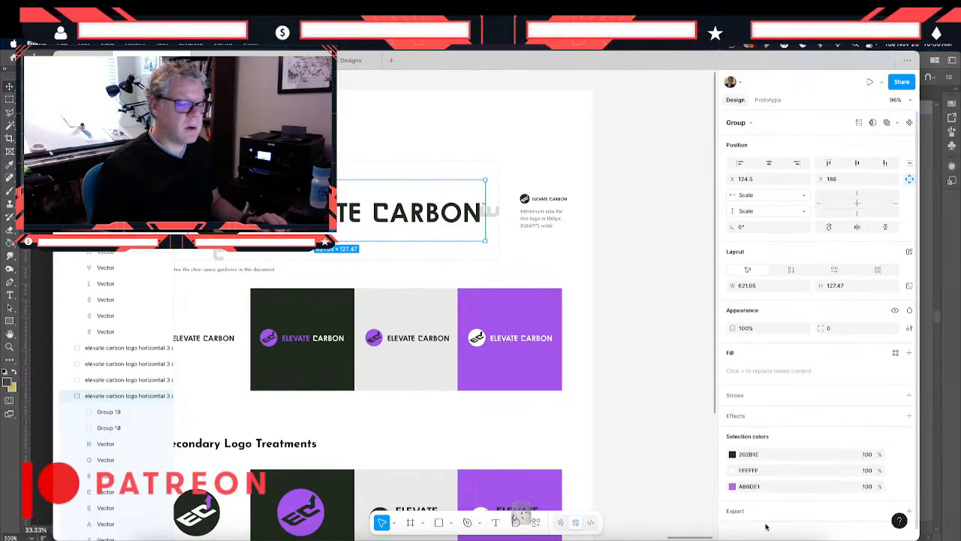
{"action": "left_click", "coordinate": [765, 488]}
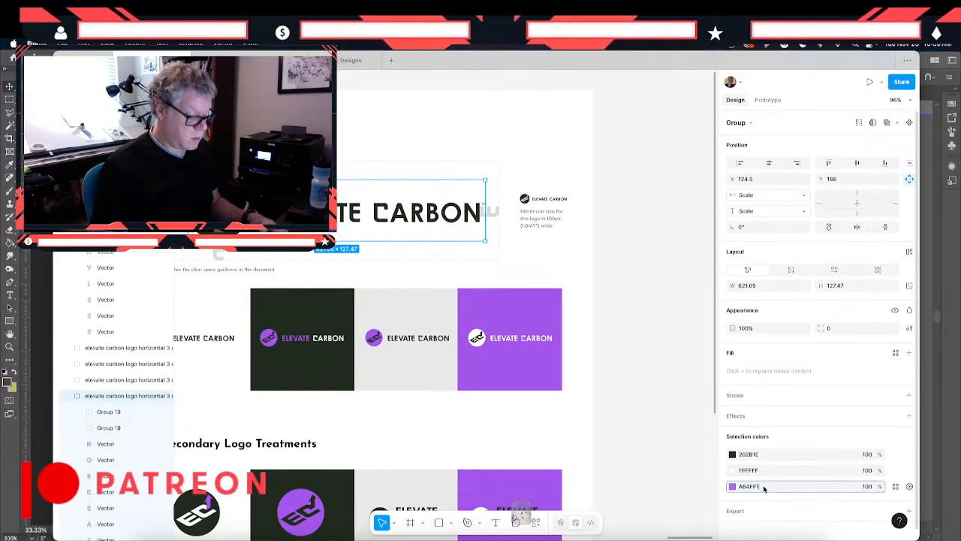
{"action": "key", "text": "Return"}
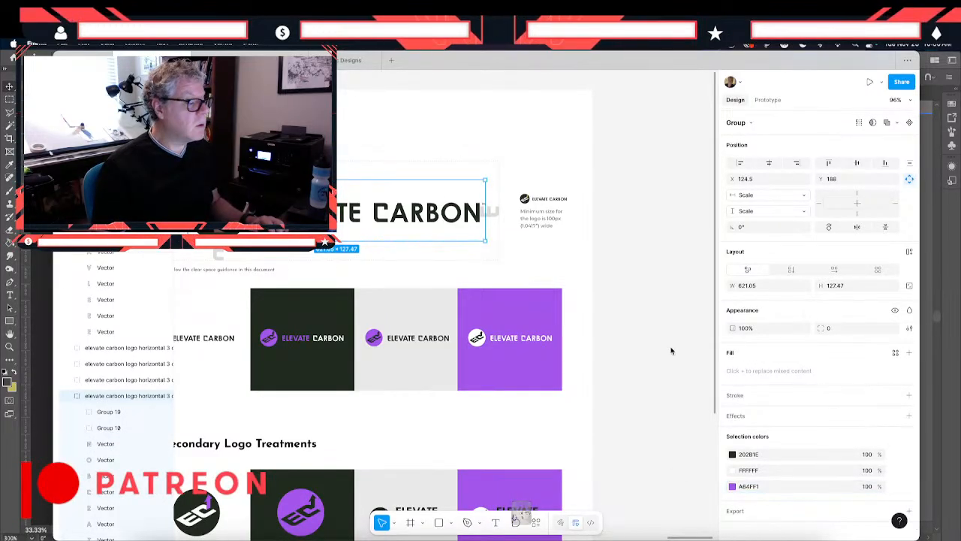
{"action": "left_click", "coordinate": [672, 351]}
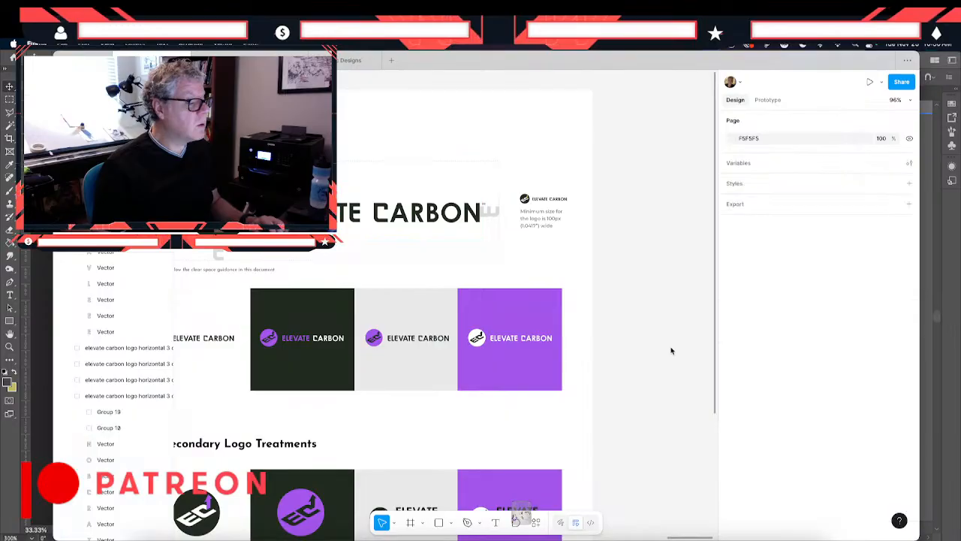
- Change the olive accent of the small minimum-size logo to A64FF1
{"action": "left_click", "coordinate": [523, 201]}
{"action": "left_click", "coordinate": [791, 492]}
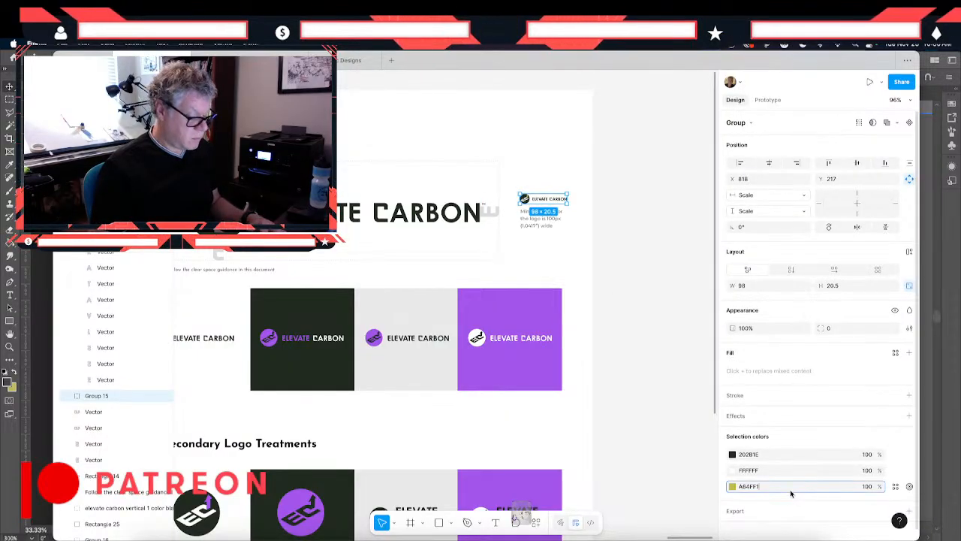
{"action": "key", "text": "Return"}
{"action": "left_click", "coordinate": [633, 421]}
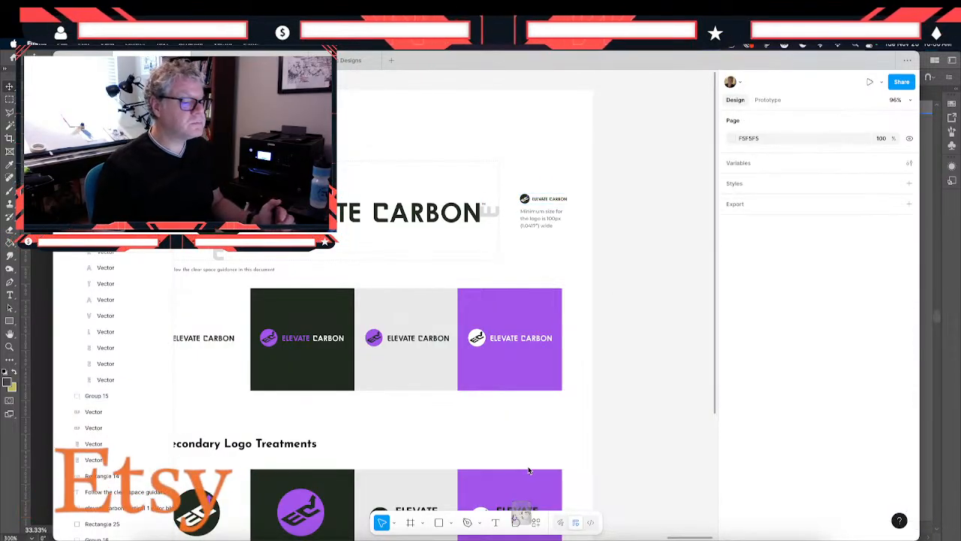